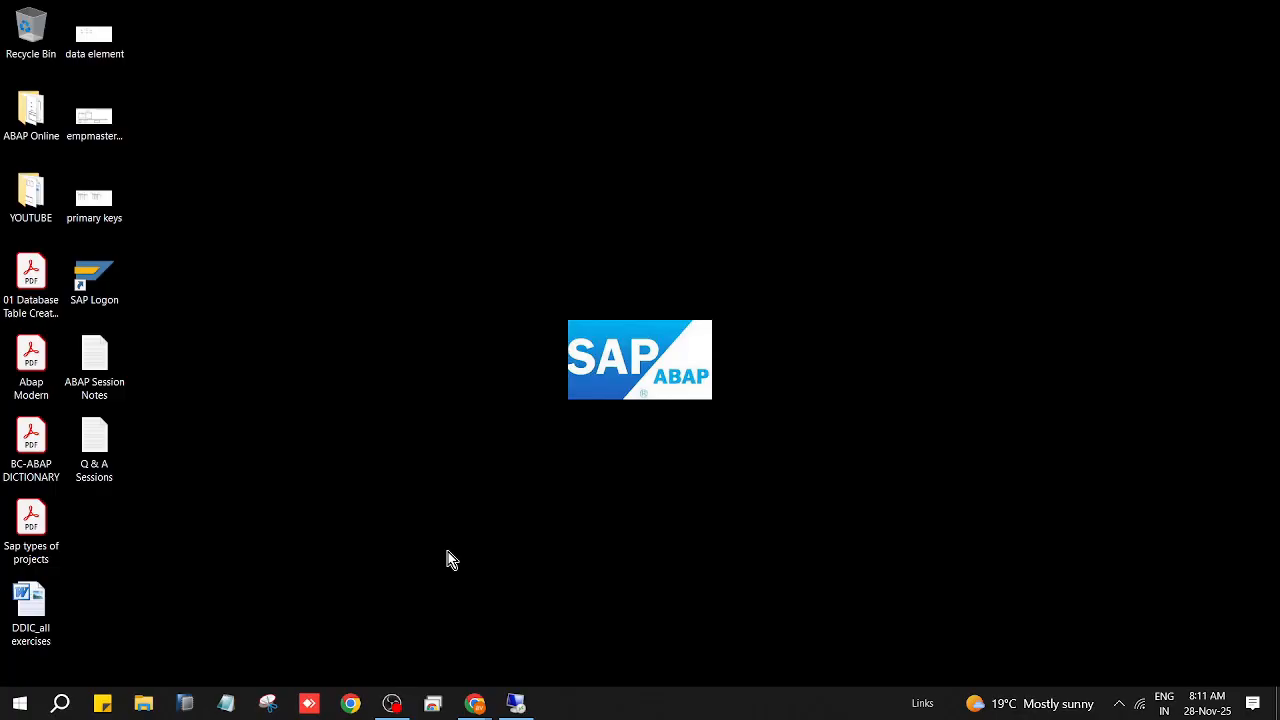
Step: Open ABAP Session Notes in Notepad full-screen, scroll to the Data Element section, then minimize it
{"action": "left_click", "coordinate": [108, 365]}
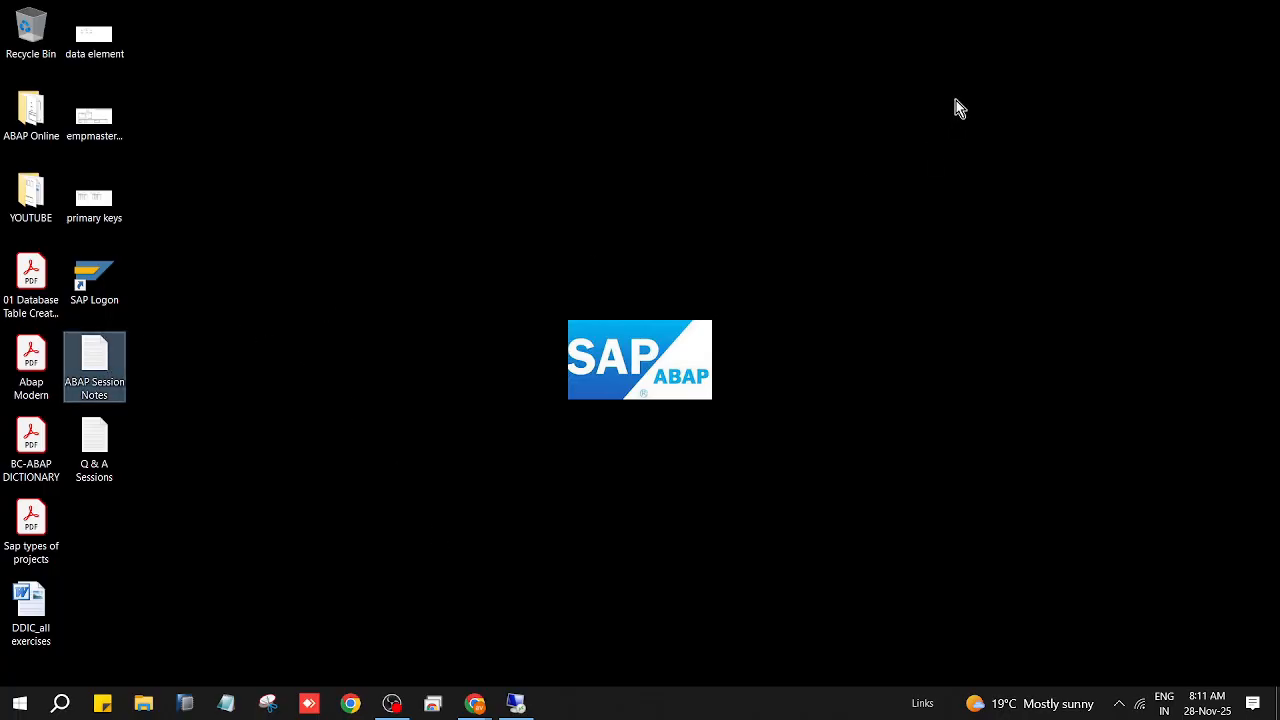
{"action": "key", "text": "Return"}
{"action": "left_click", "coordinate": [1118, 100]}
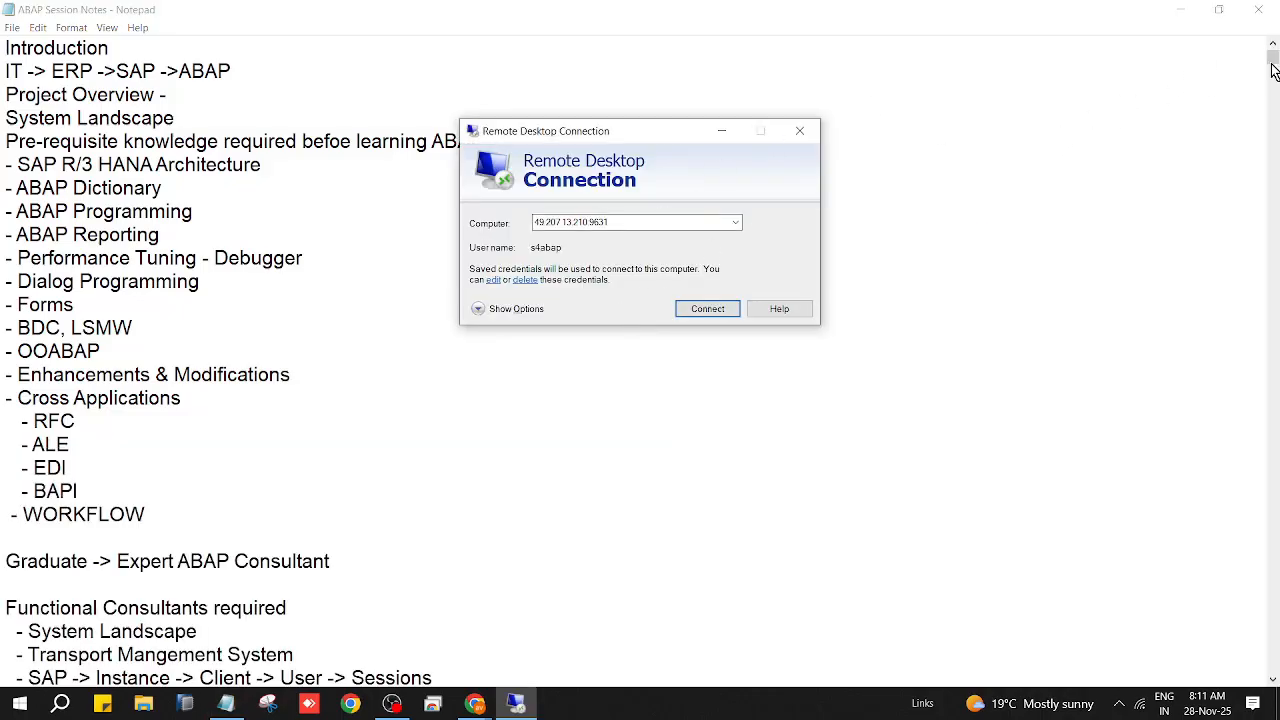
{"action": "left_click_drag", "start_coordinate": [1273, 70], "coordinate": [1274, 650]}
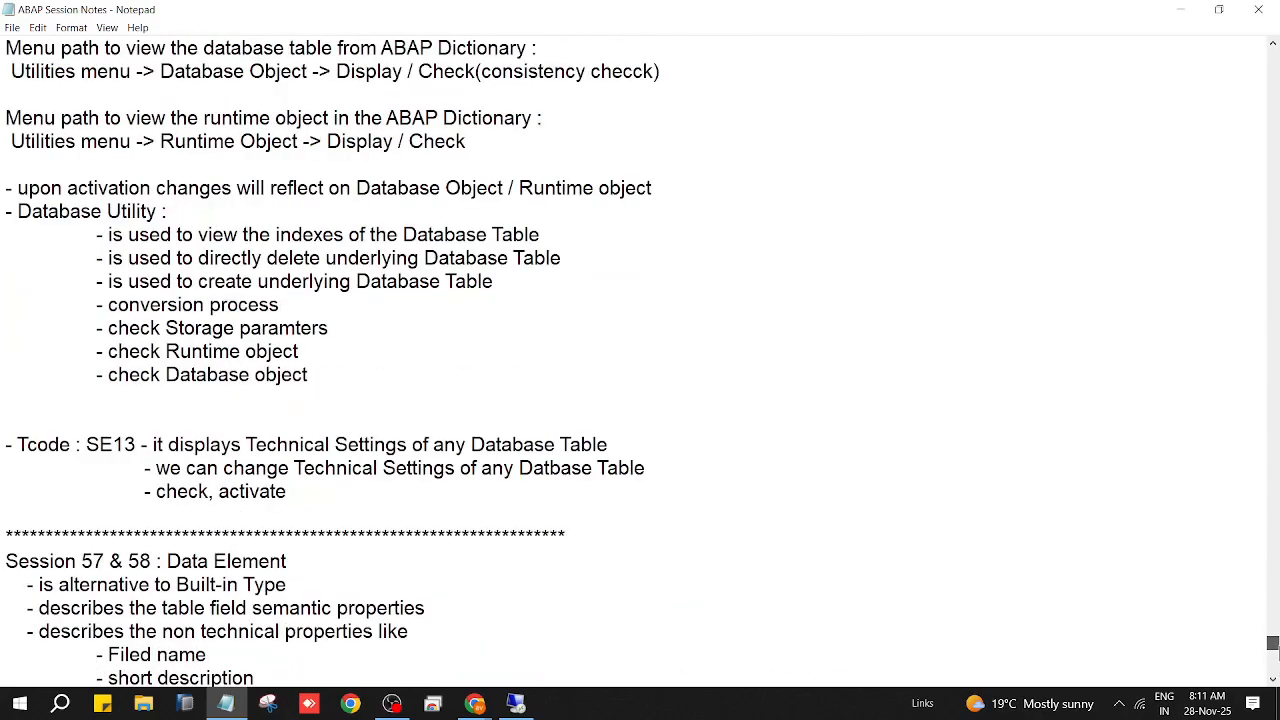
{"action": "scroll", "coordinate": [811, 503], "scroll_direction": "down", "scroll_amount": 7}
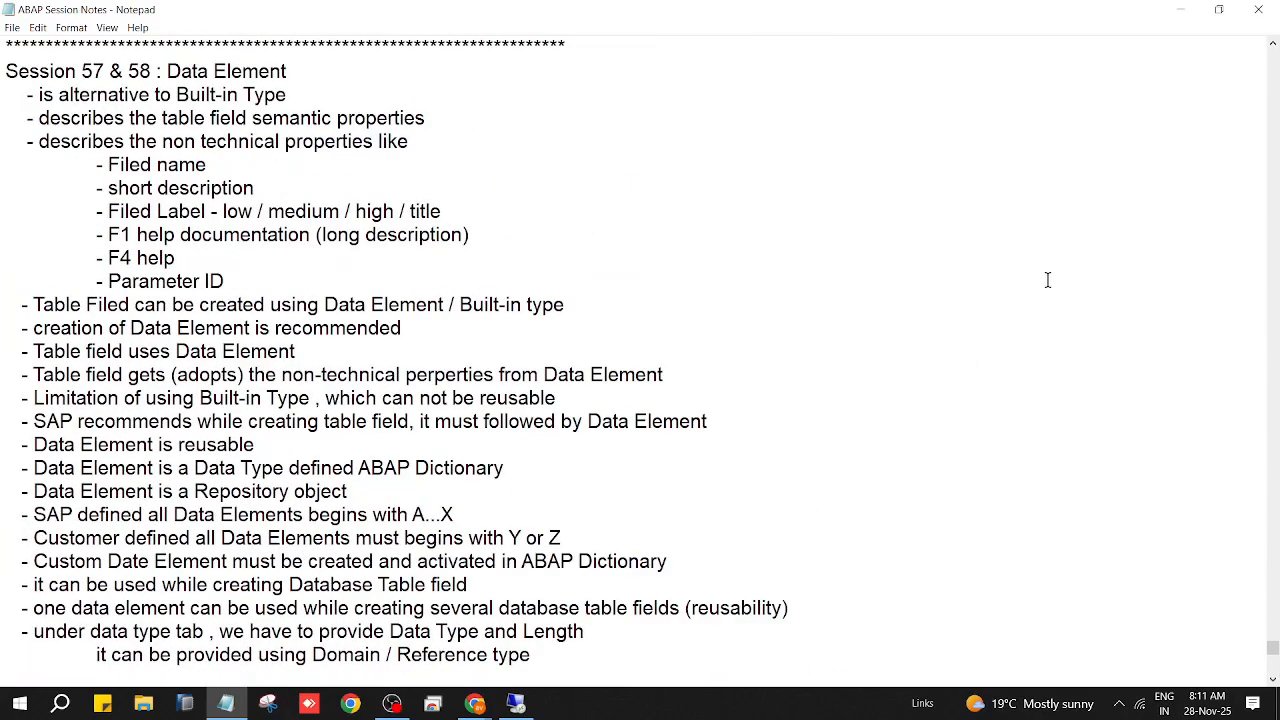
{"action": "left_click", "coordinate": [1179, 10]}
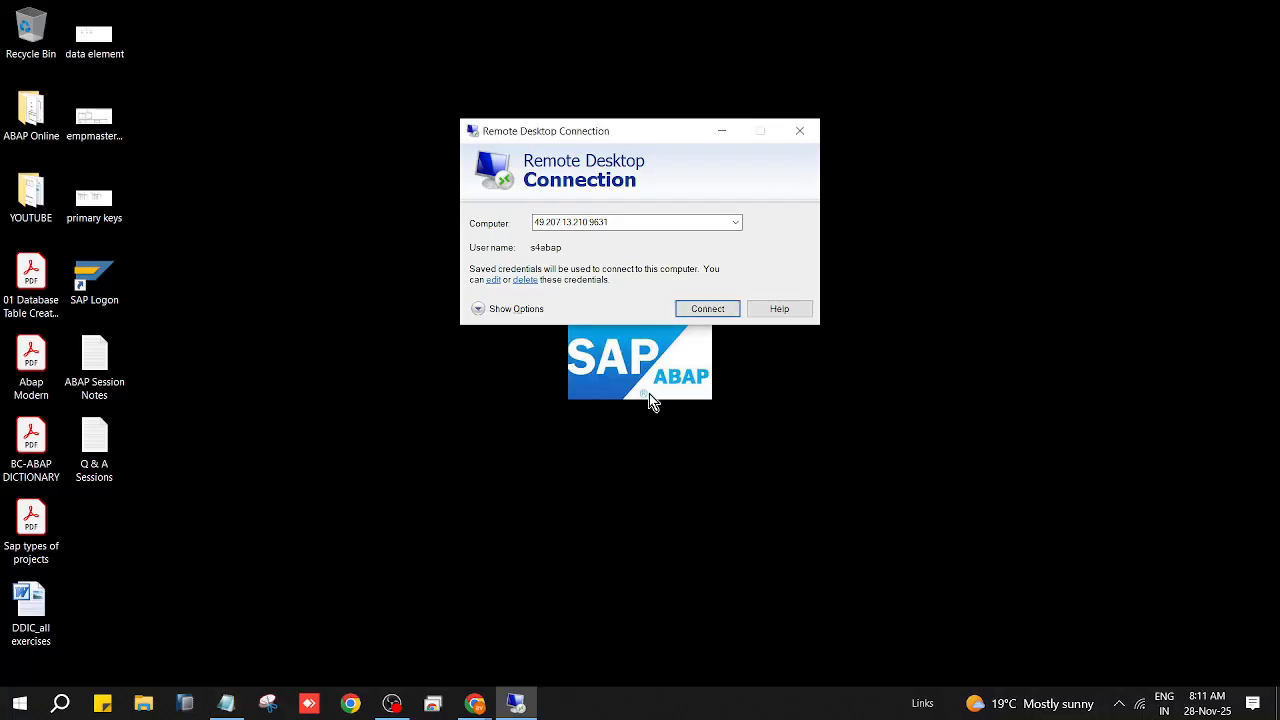
Step: Connect to the remote Windows Server 2012 R2 machine, accept the certificate, and sign in with the account password
{"action": "mouse_move", "coordinate": [517, 707]}
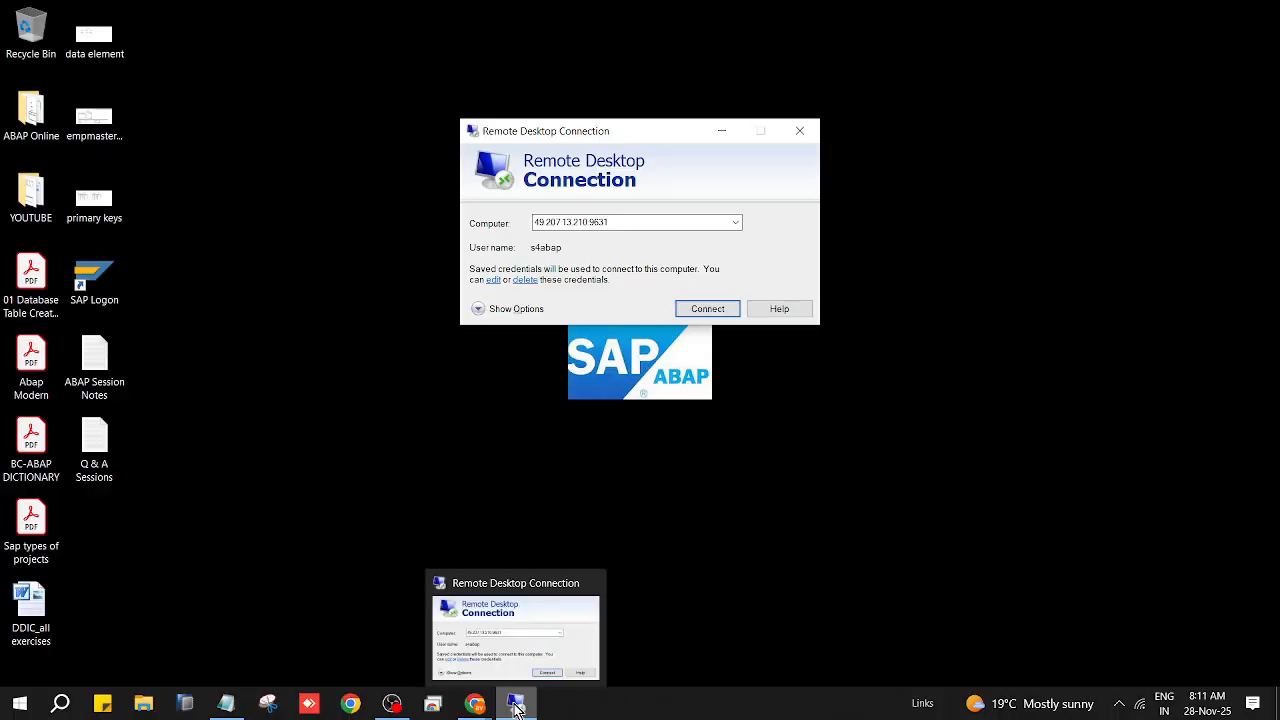
{"action": "left_click", "coordinate": [562, 616]}
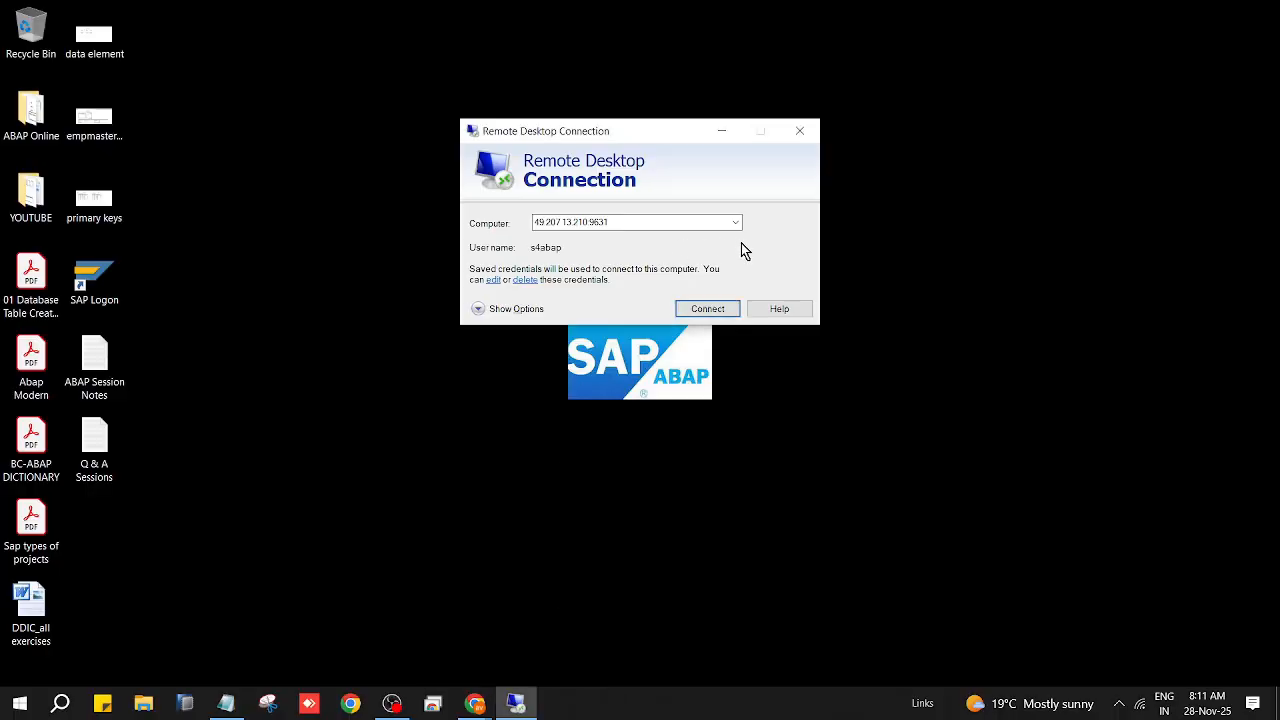
{"action": "left_click", "coordinate": [715, 310]}
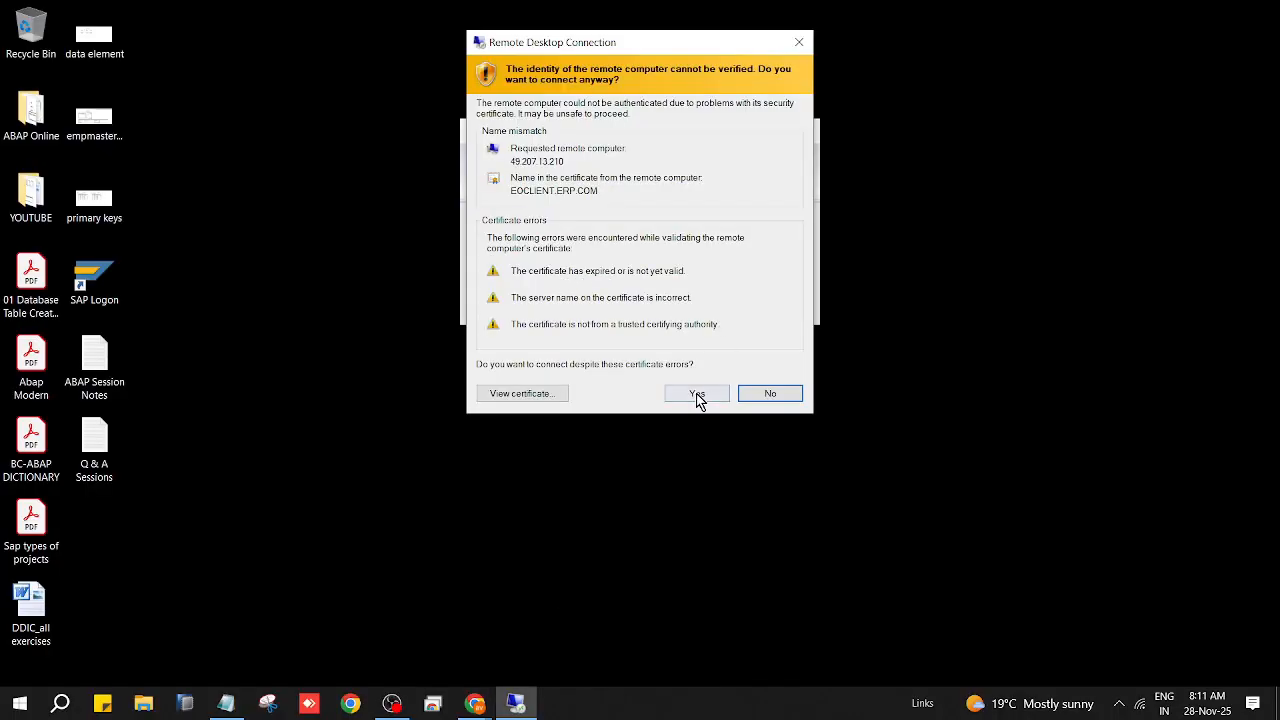
{"action": "left_click", "coordinate": [697, 394]}
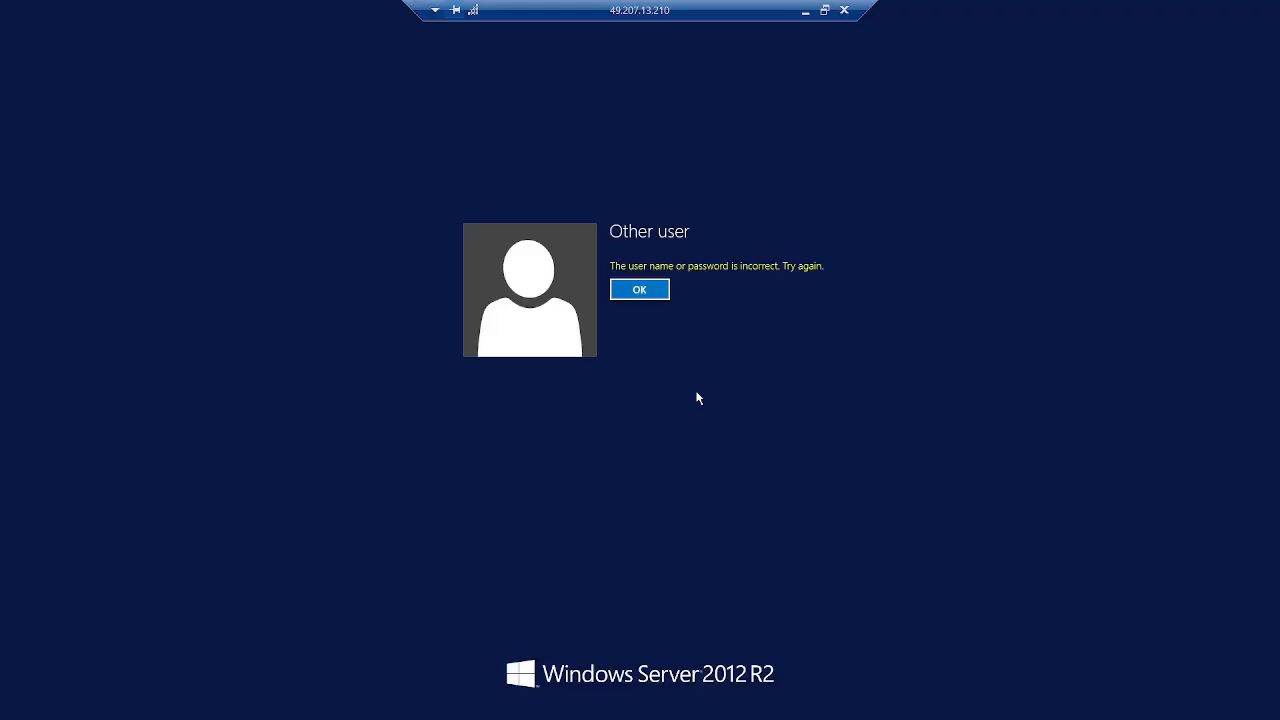
{"action": "left_click", "coordinate": [648, 289]}
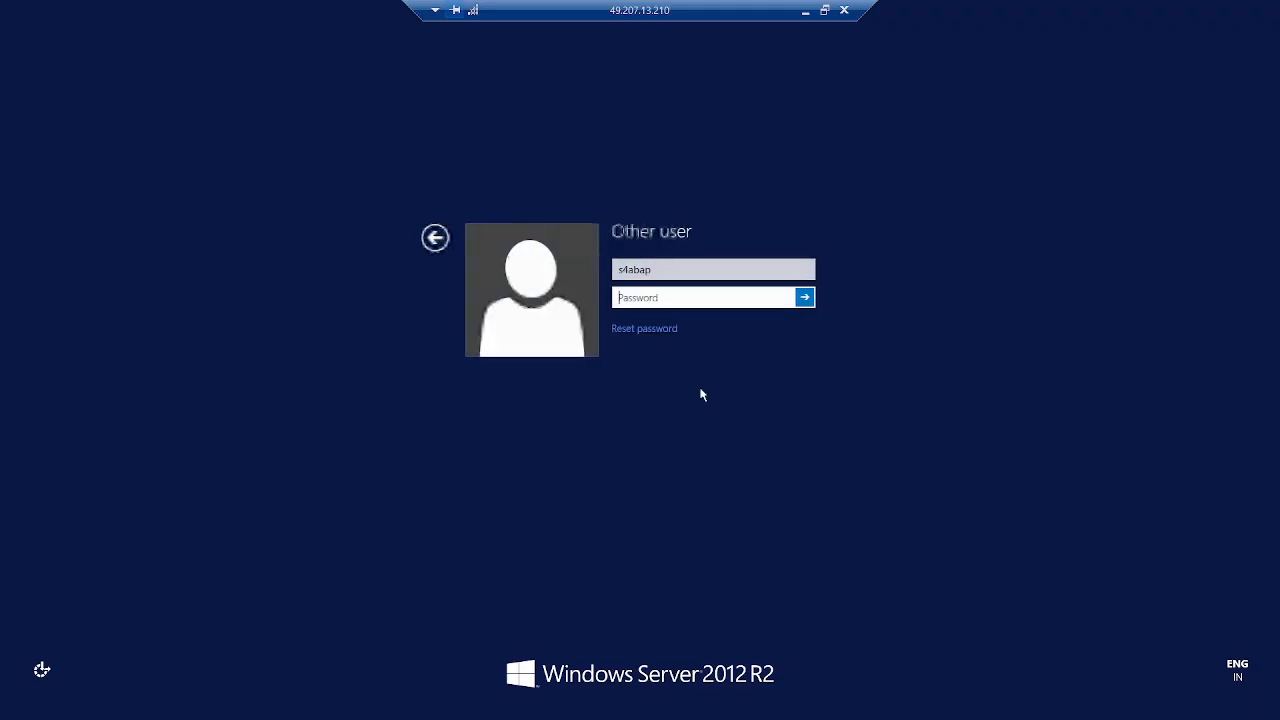
{"action": "type", "text": "•••"}
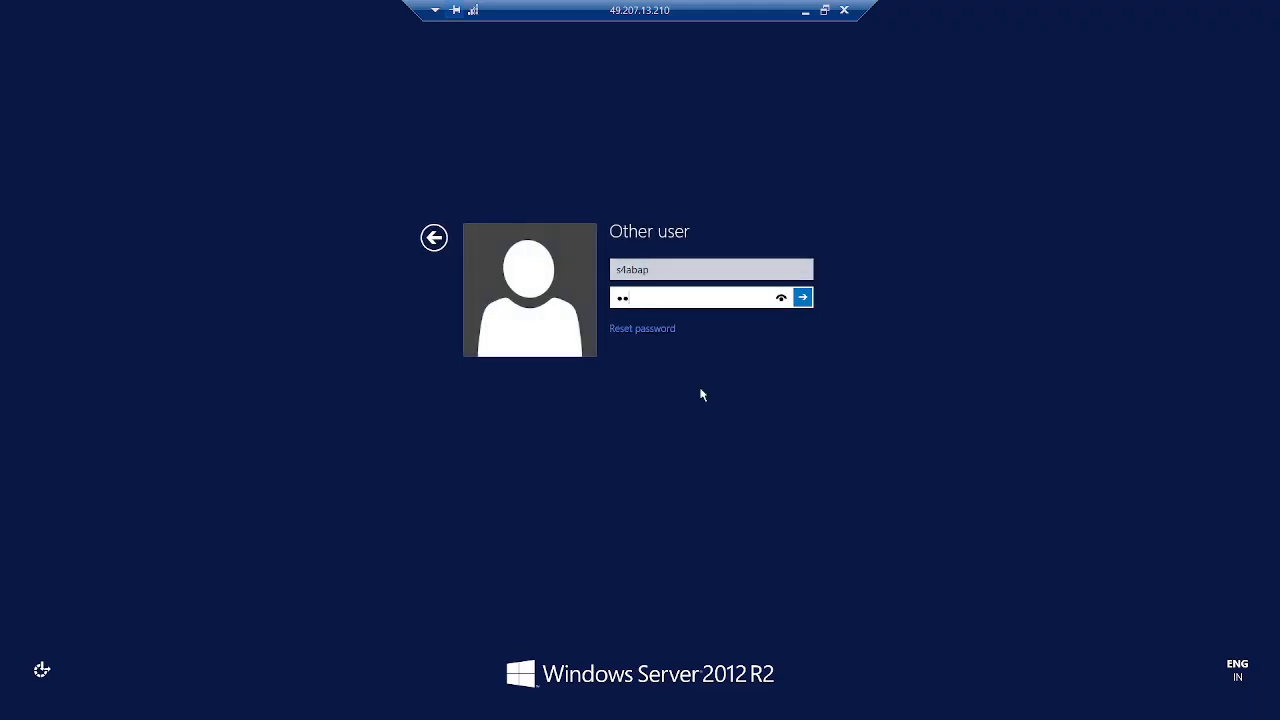
{"action": "type", "text": "••••"}
{"action": "key", "text": "Return"}
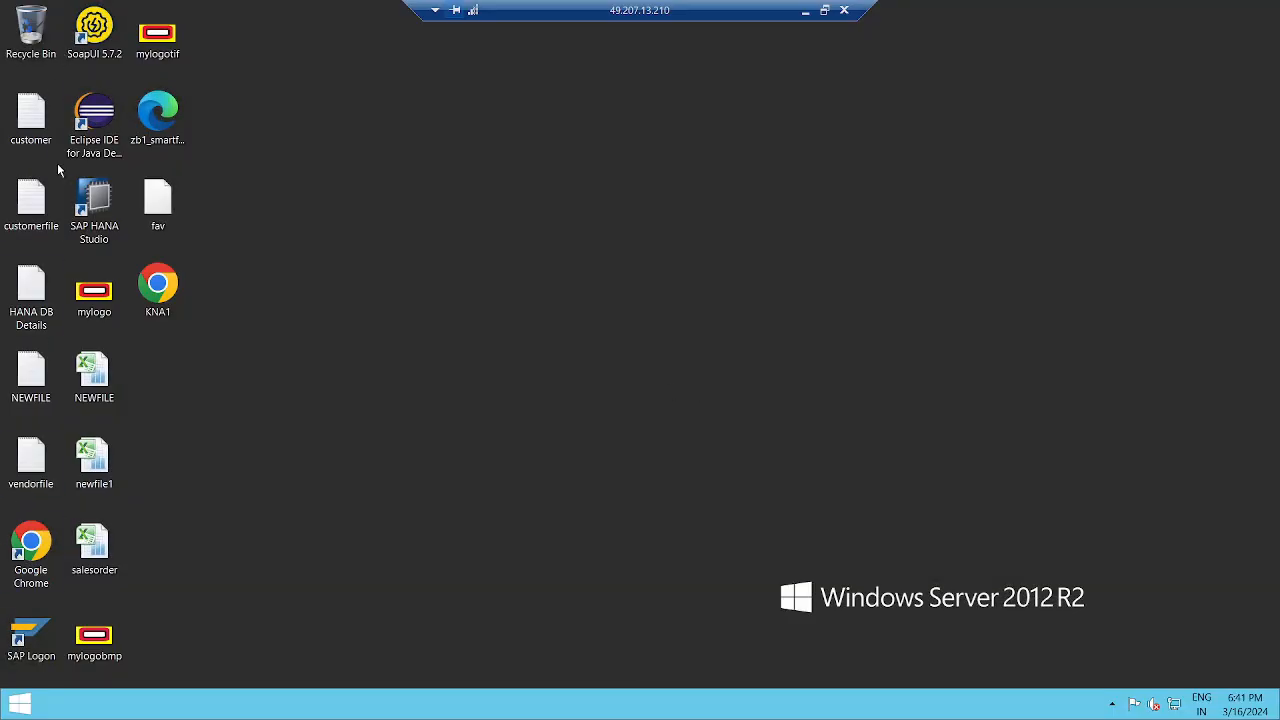
Step: Launch SAP Logon and sign in to client 113 with the saved user name and password
{"action": "double_click", "coordinate": [25, 627]}
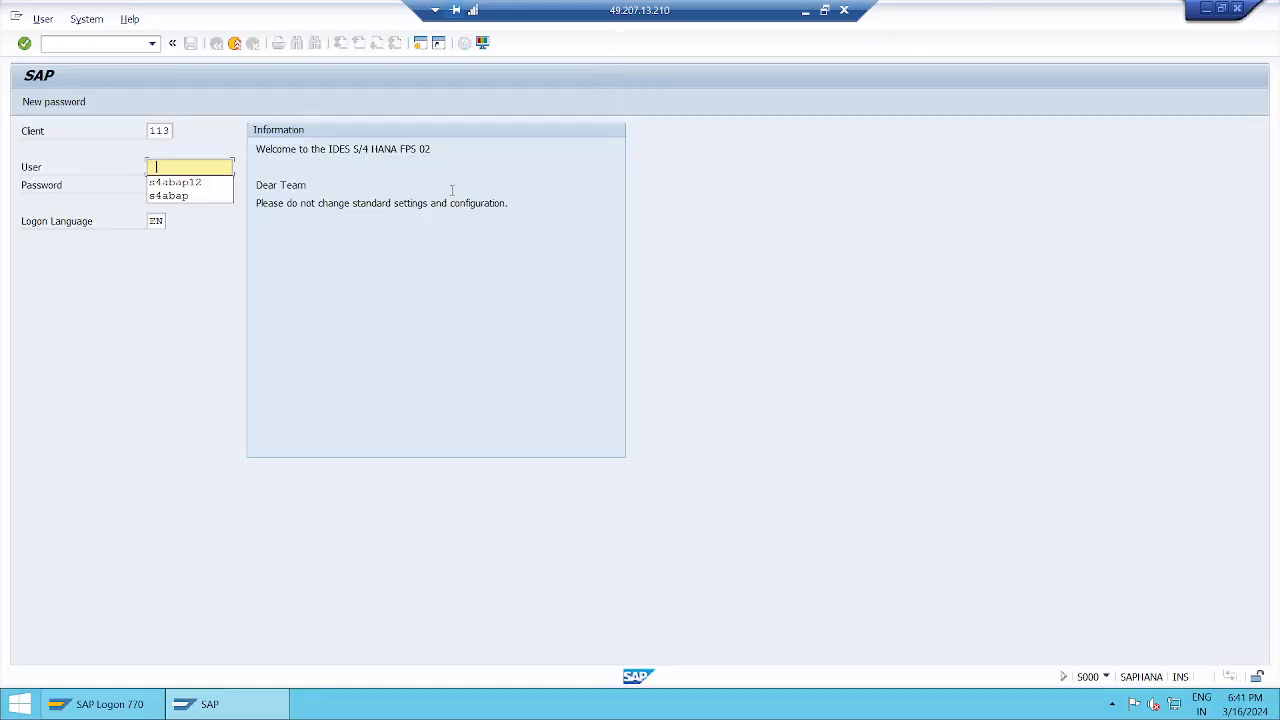
{"action": "key", "text": "Down"}
{"action": "key", "text": "Down"}
{"action": "key", "text": "Return"}
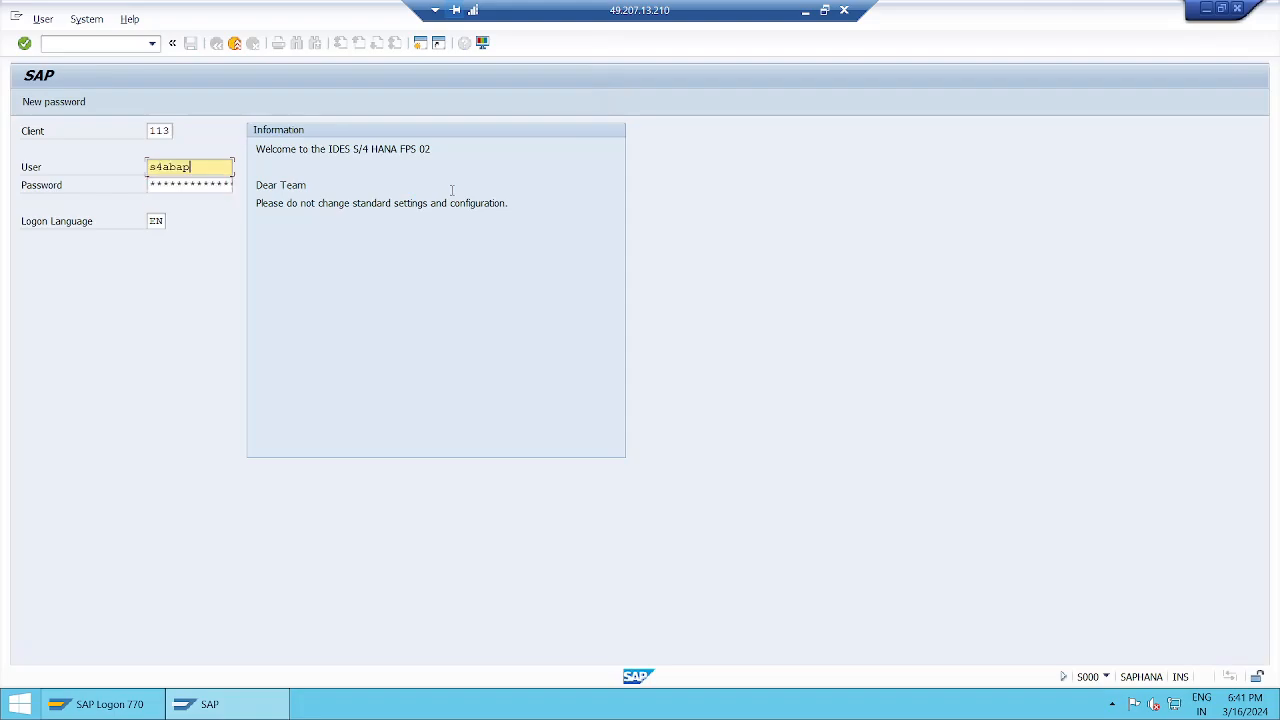
{"action": "key", "text": "Tab"}
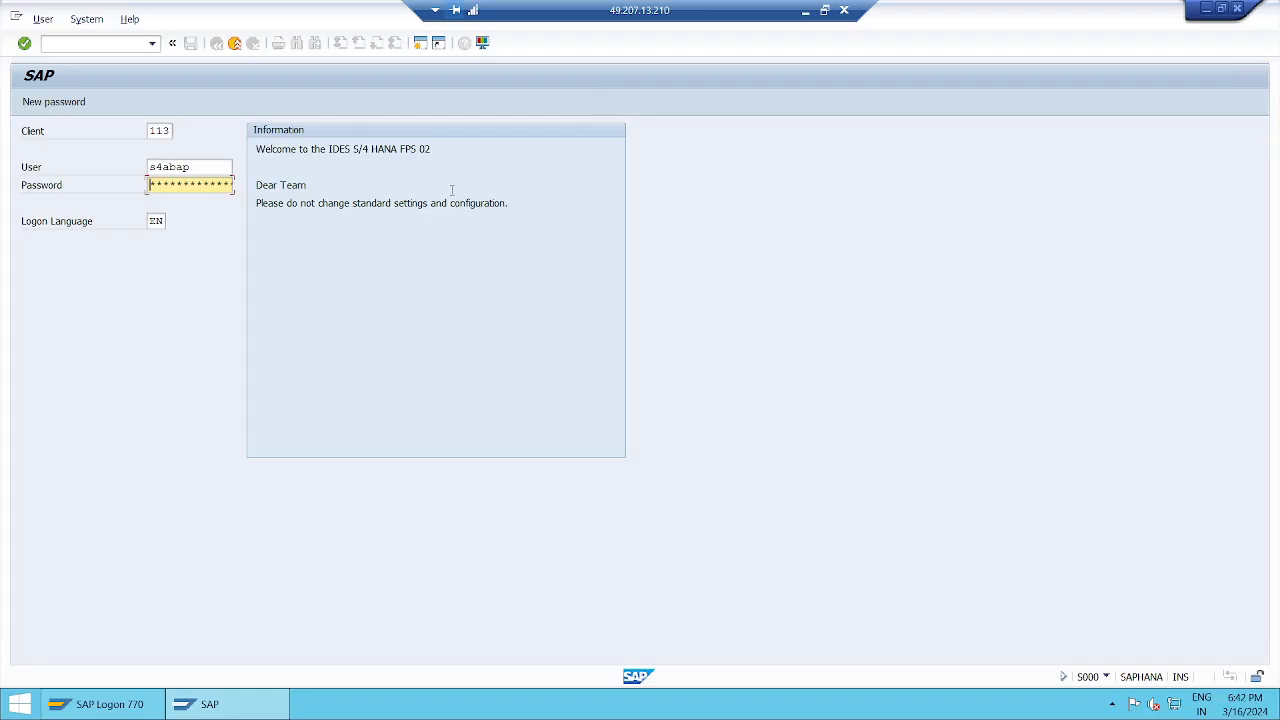
{"action": "type", "text": "***"}
{"action": "key", "text": "Return"}
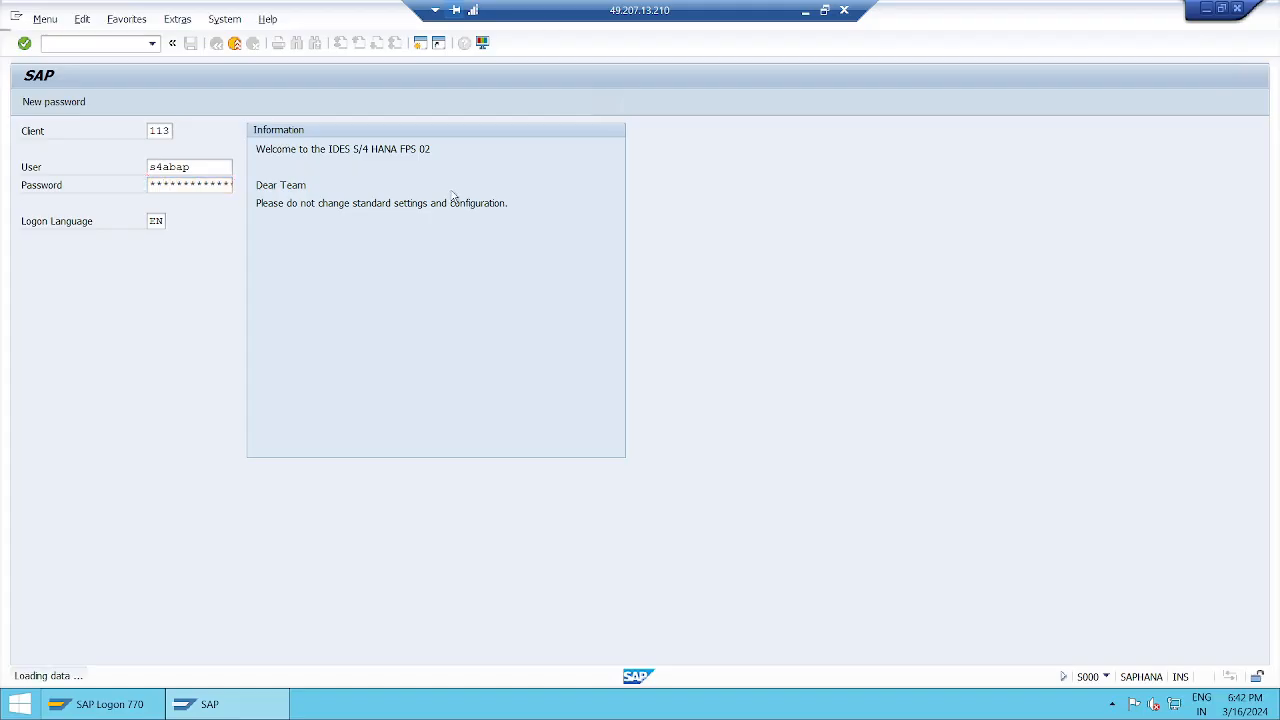
Step: Run SE11 and glance at the previously entered Database table names
{"action": "type", "text": "se11"}
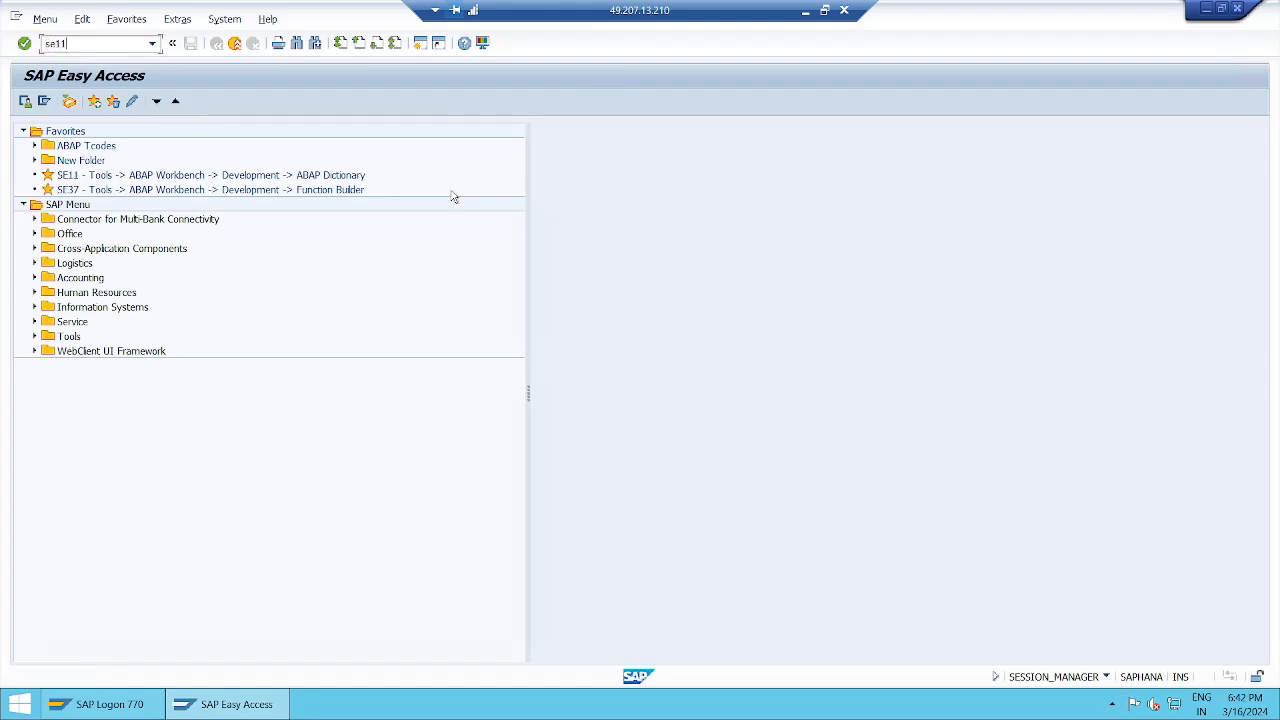
{"action": "key", "text": "Return"}
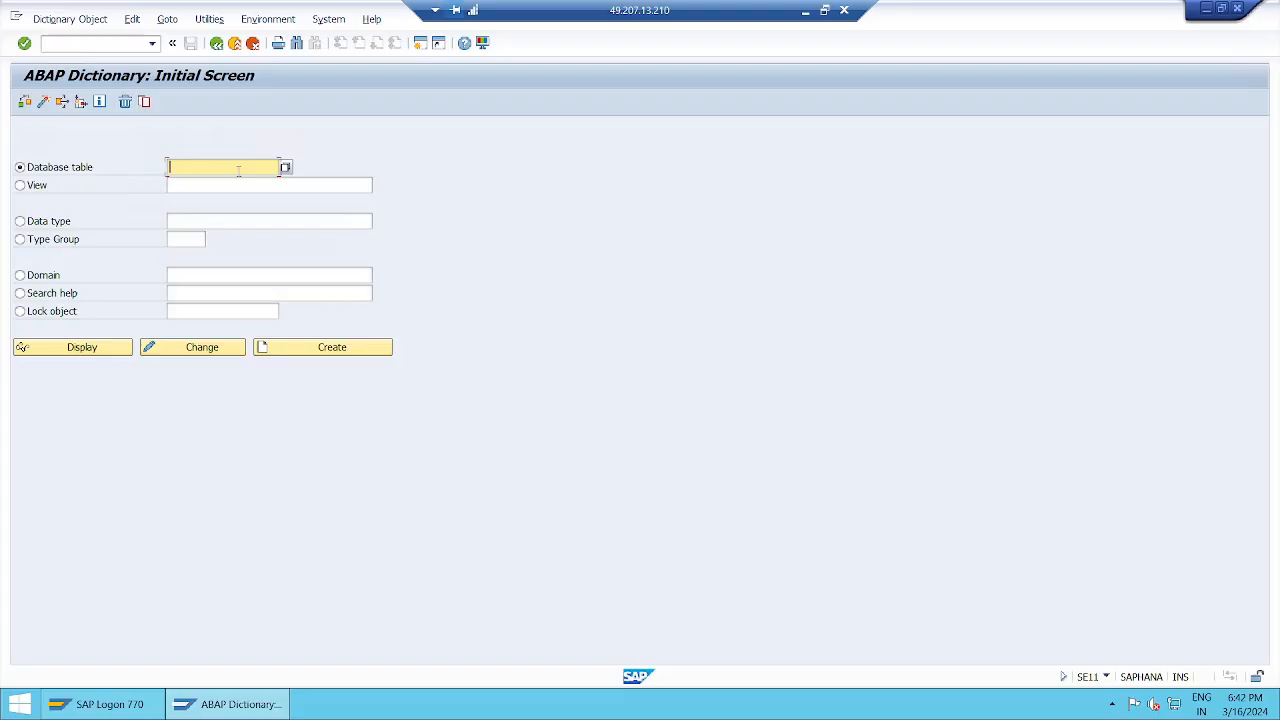
{"action": "left_click", "coordinate": [238, 170]}
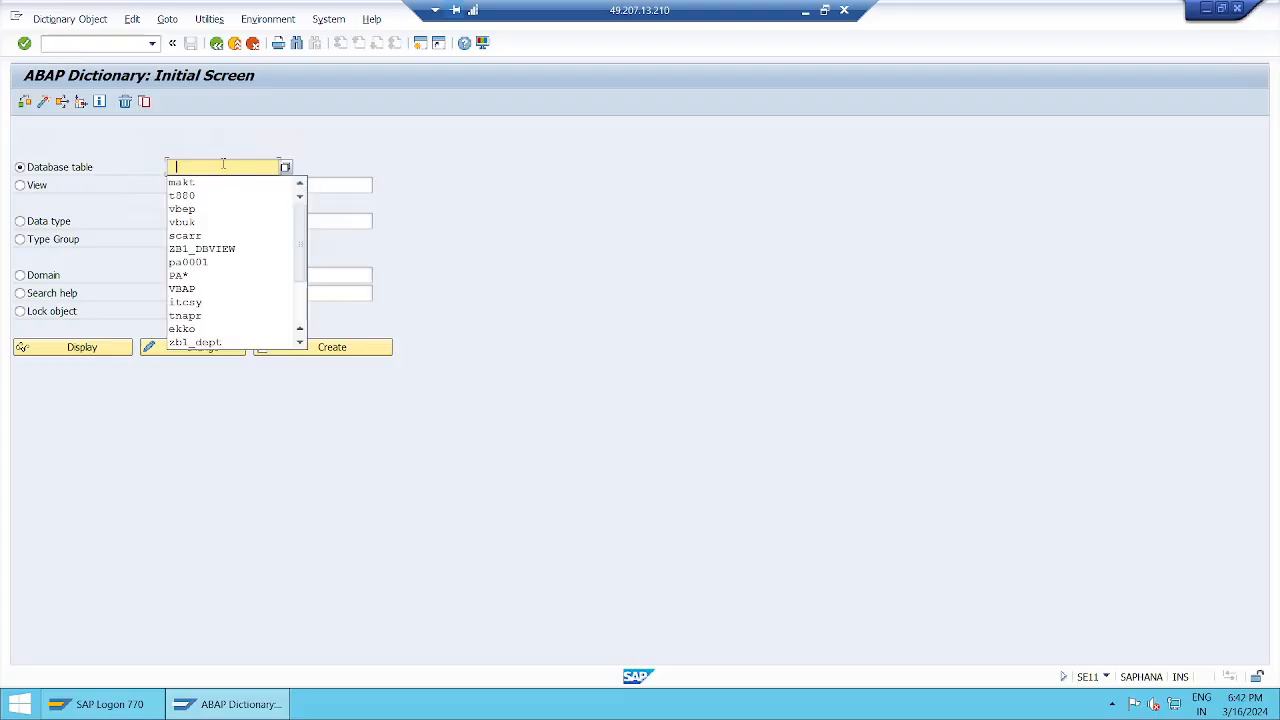
{"action": "key", "text": "BackSpace"}
{"action": "left_click", "coordinate": [807, 12]}
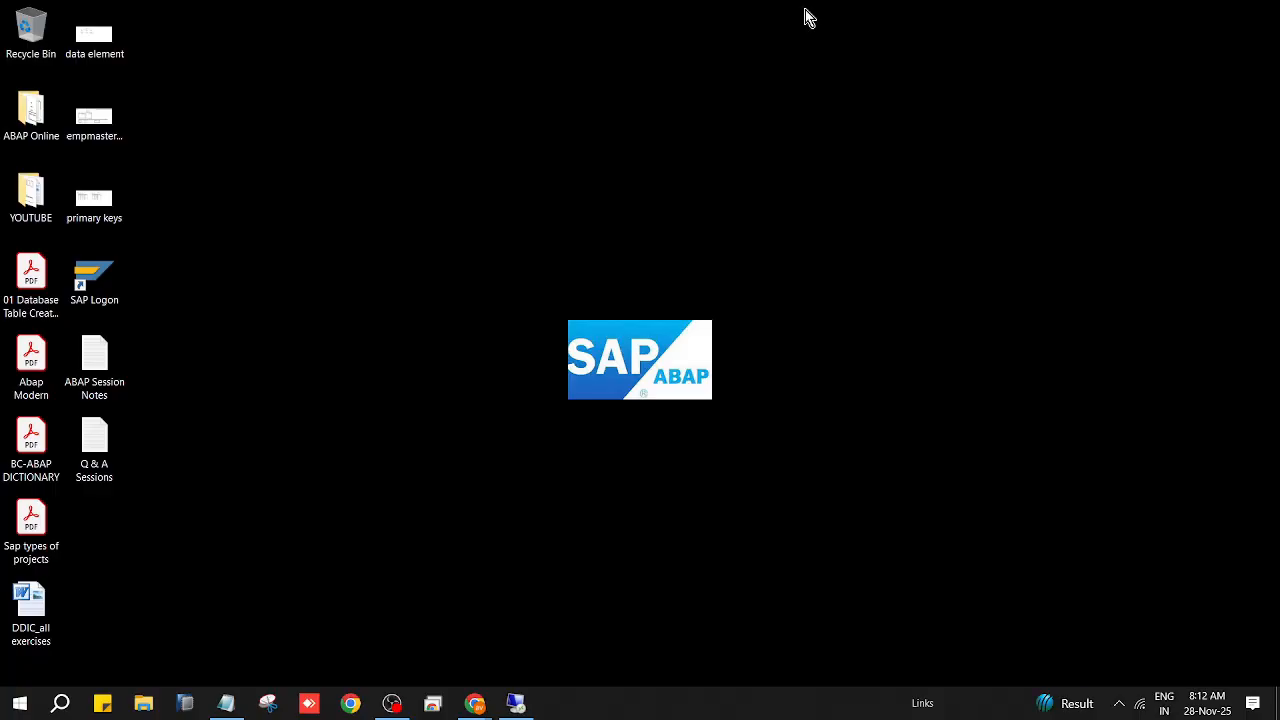
{"action": "right_click", "coordinate": [280, 141]}
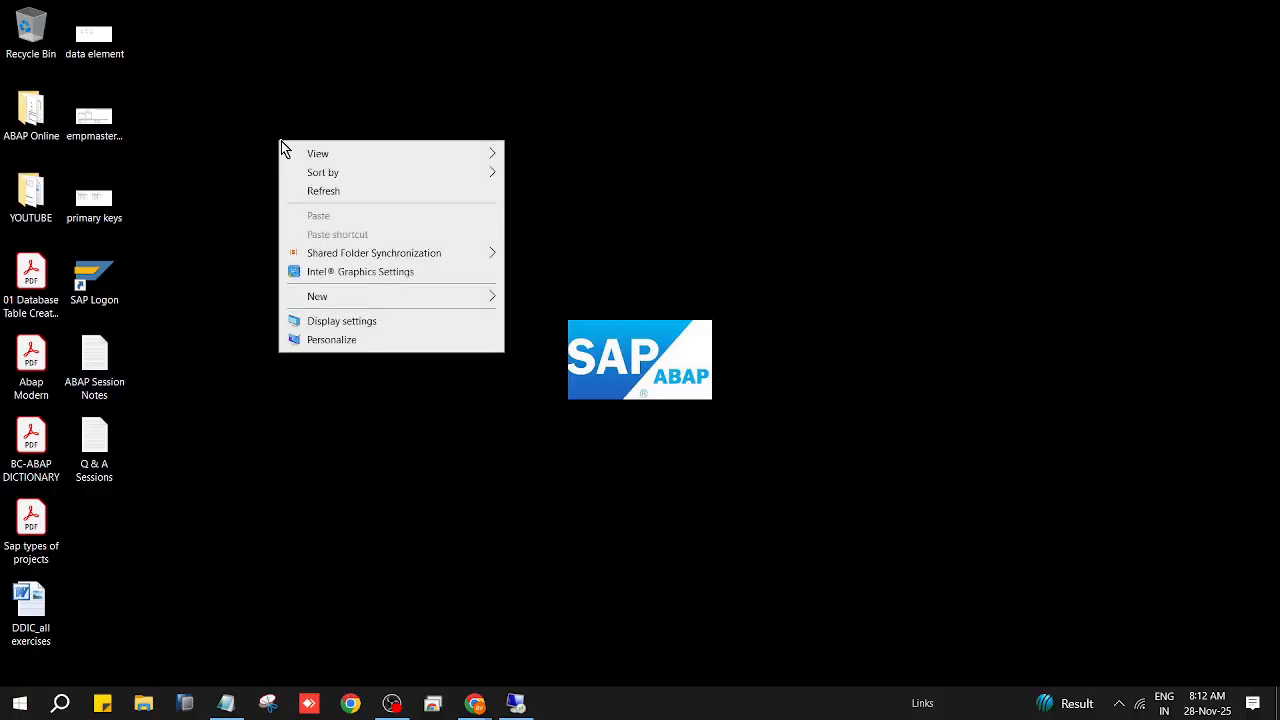
{"action": "left_click", "coordinate": [325, 195]}
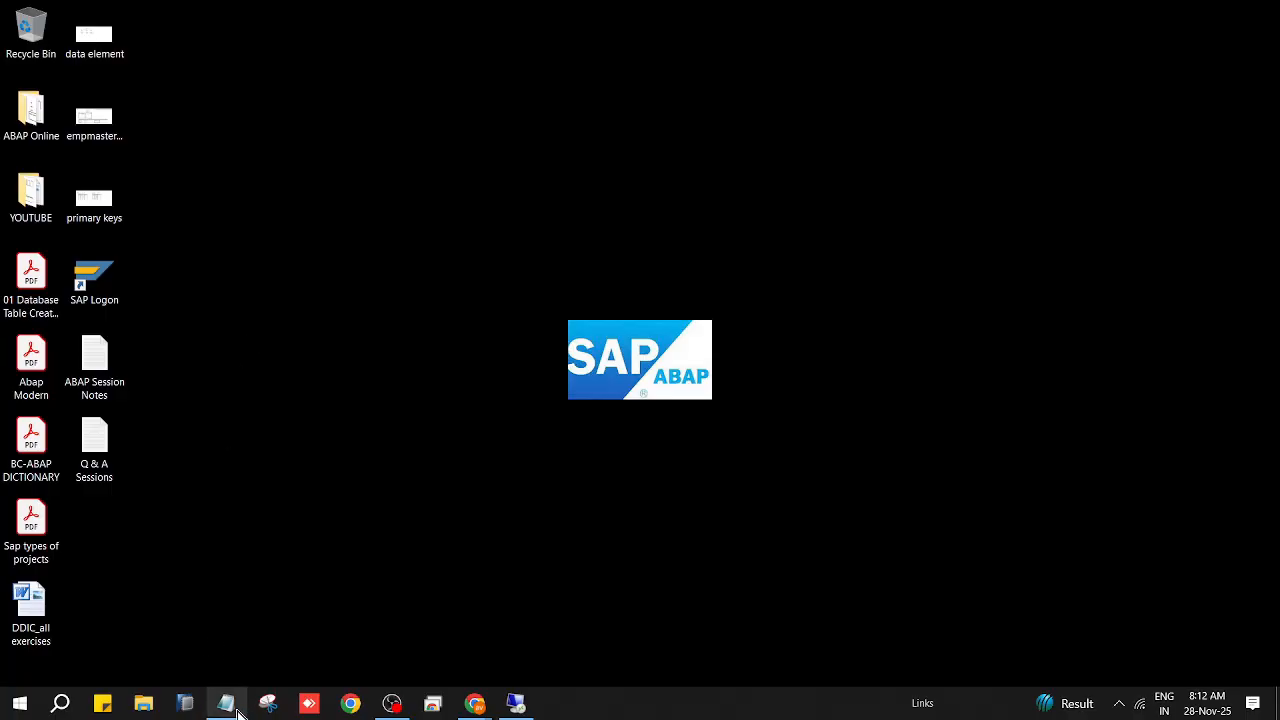
{"action": "mouse_move", "coordinate": [230, 708]}
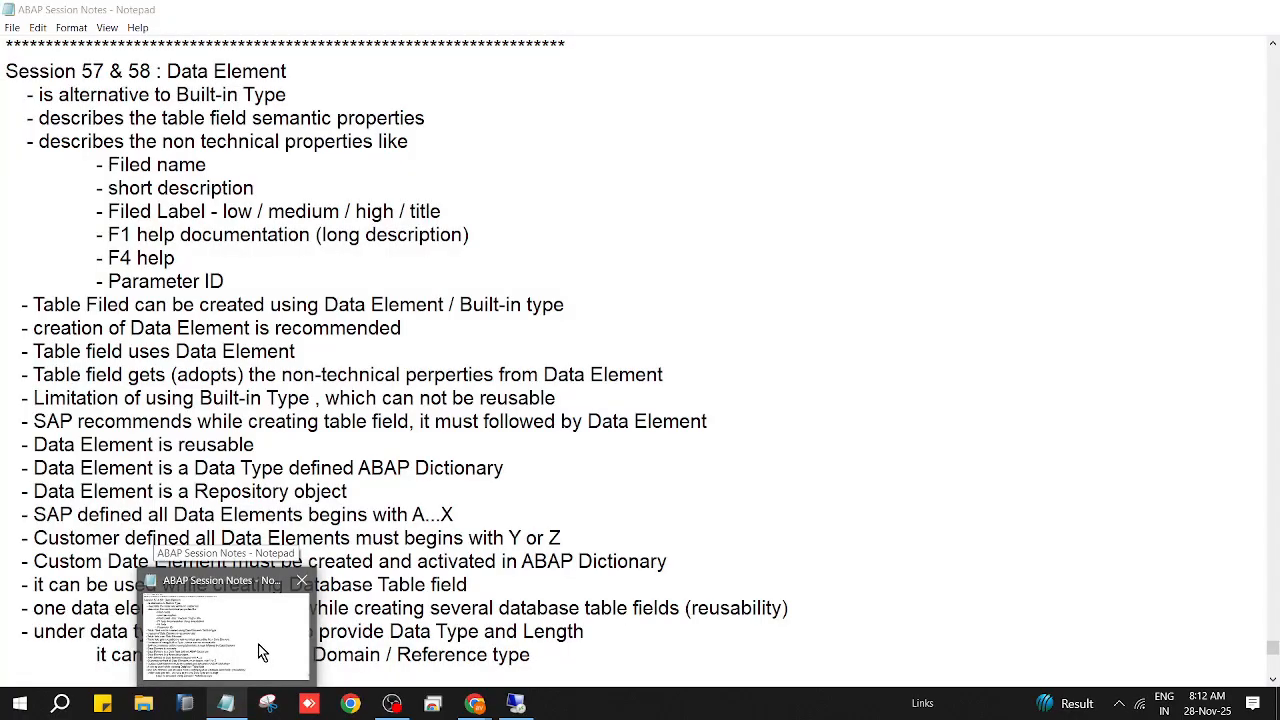
{"action": "left_click", "coordinate": [258, 644]}
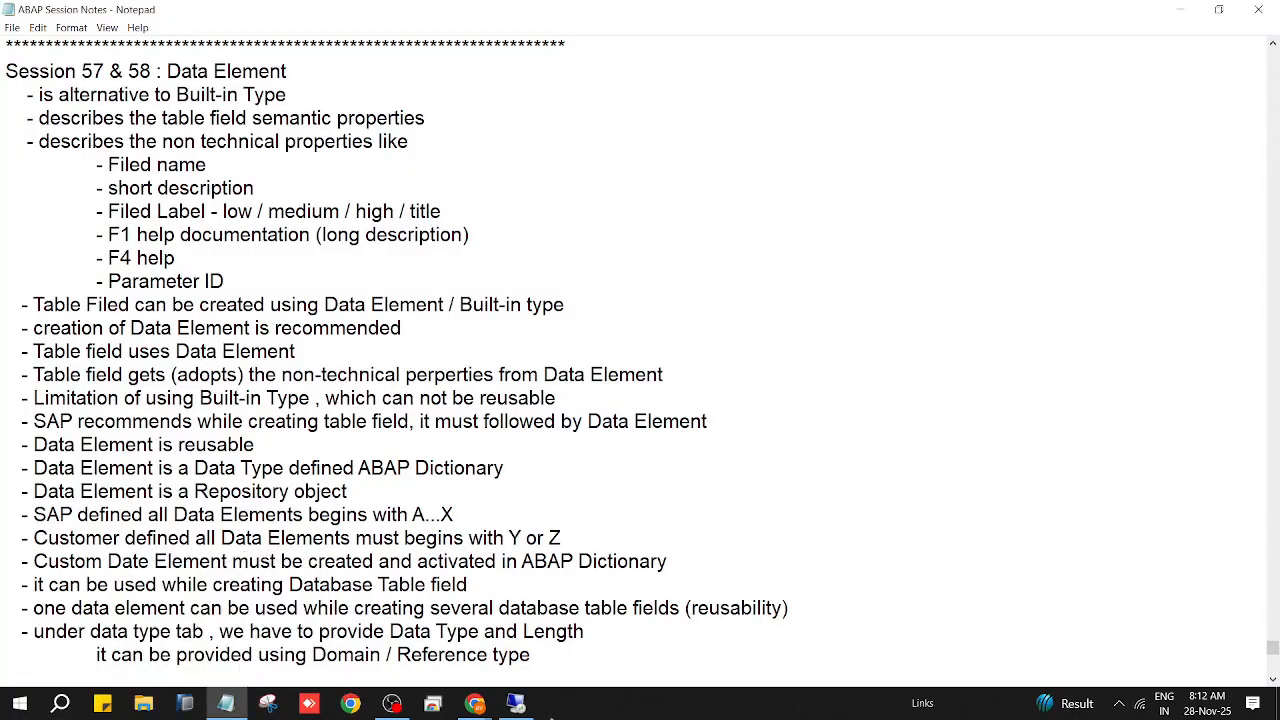
{"action": "mouse_move", "coordinate": [520, 708]}
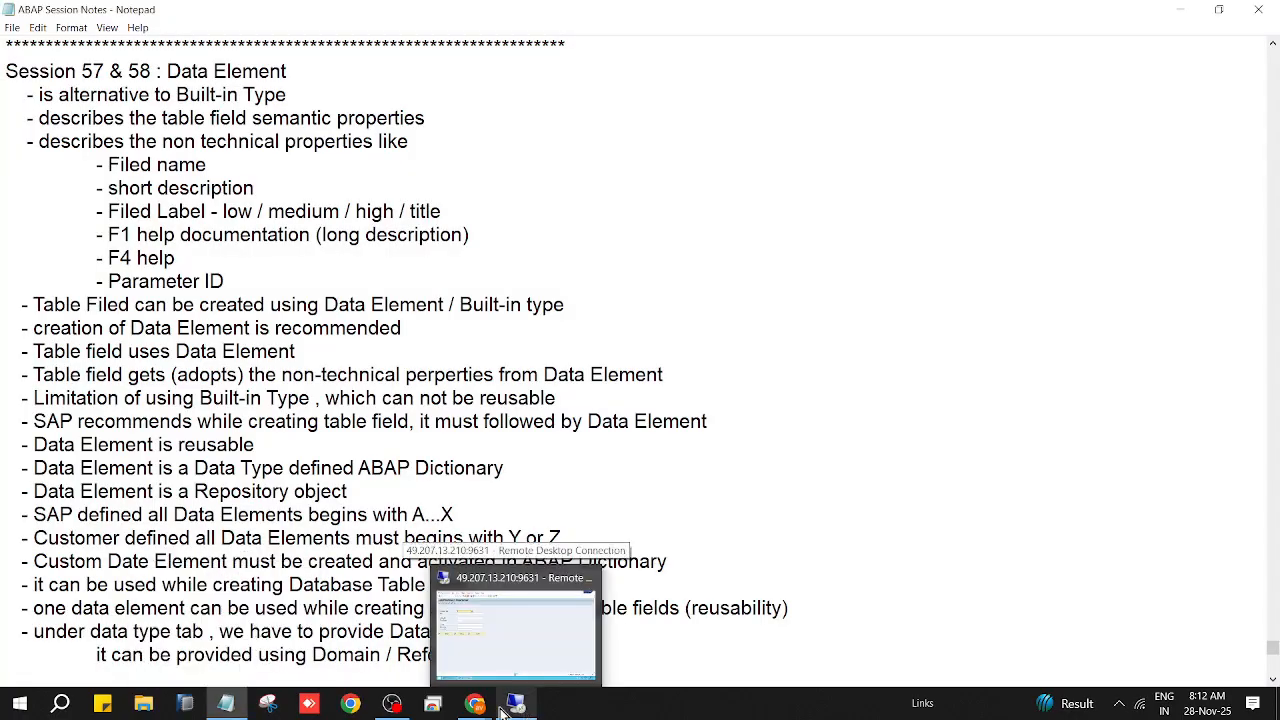
{"action": "mouse_move", "coordinate": [475, 705]}
{"action": "left_click", "coordinate": [403, 597]}
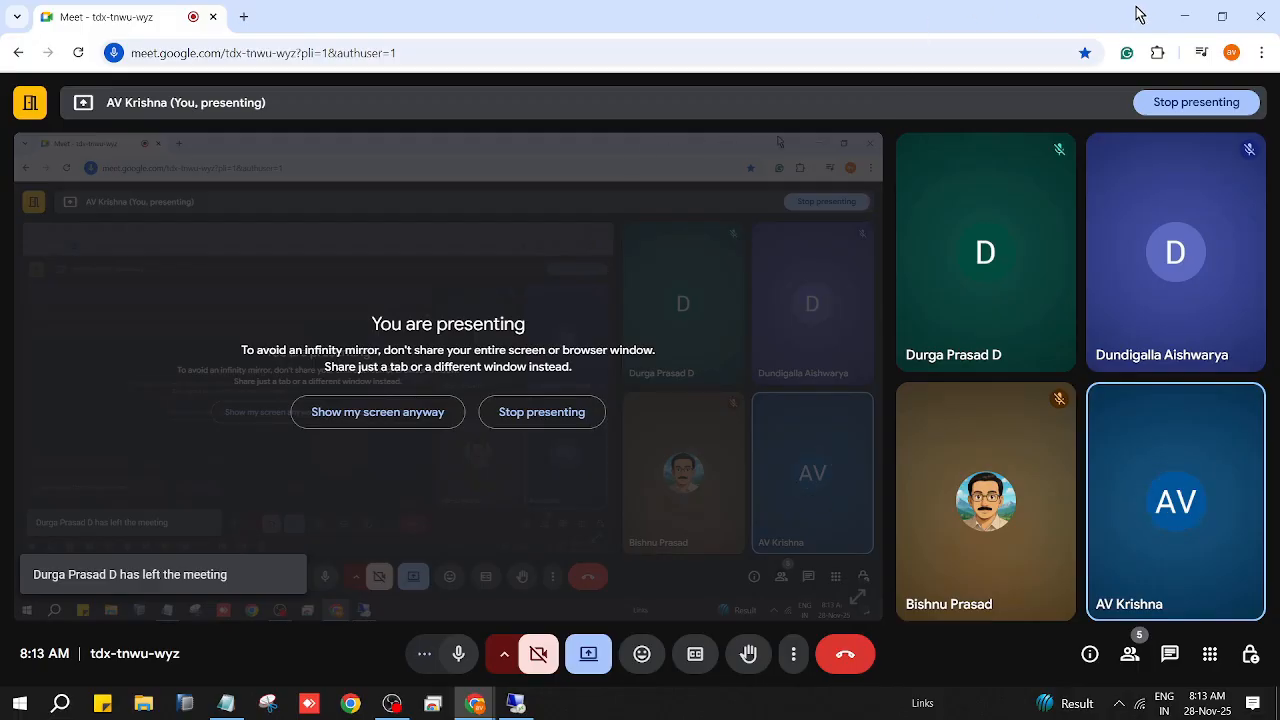
{"action": "left_click", "coordinate": [1182, 17]}
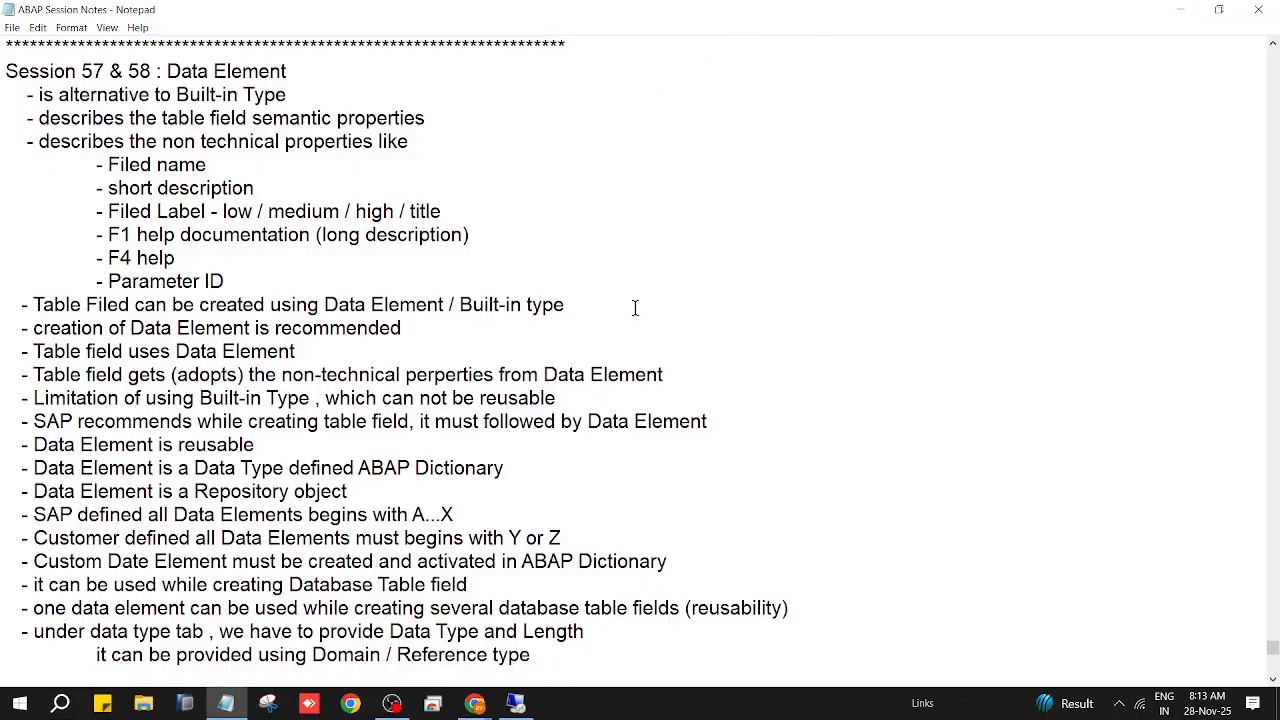
{"action": "left_click", "coordinate": [1182, 20]}
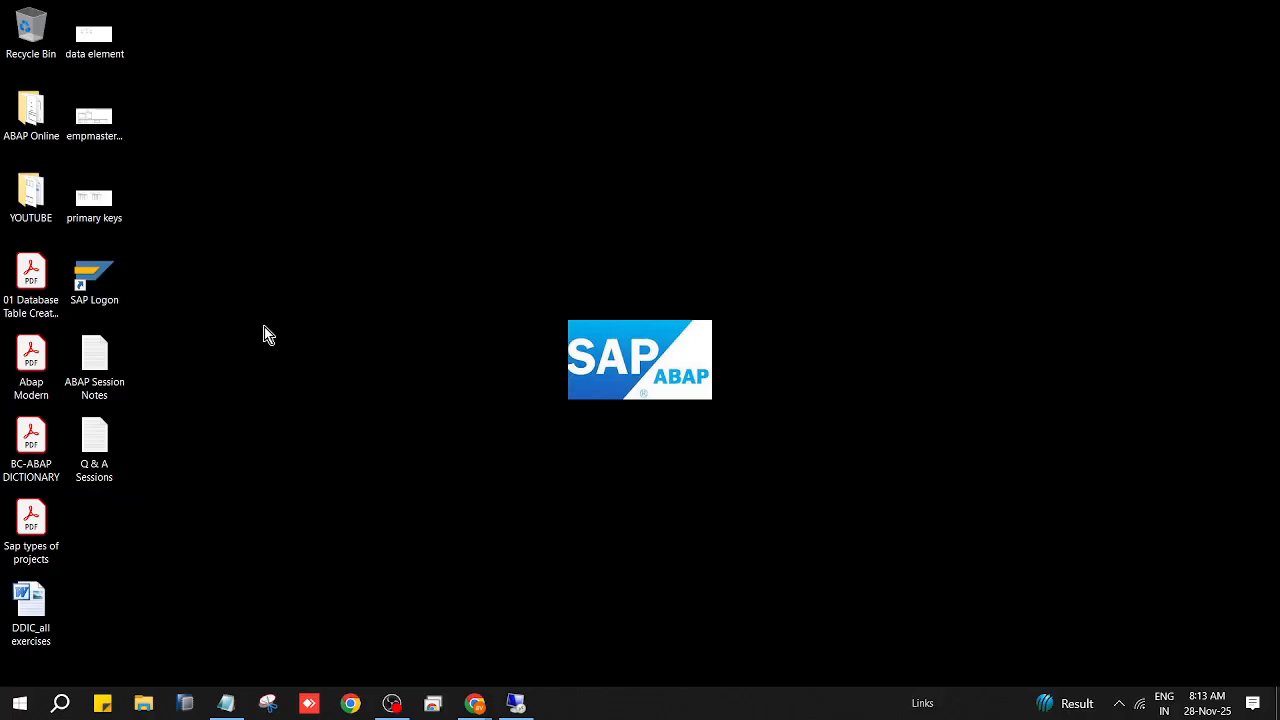
Step: Open the data element sketch in Paint to review ZAVK_EMPMASTER's field layout, then return to SAP
{"action": "double_click", "coordinate": [104, 33]}
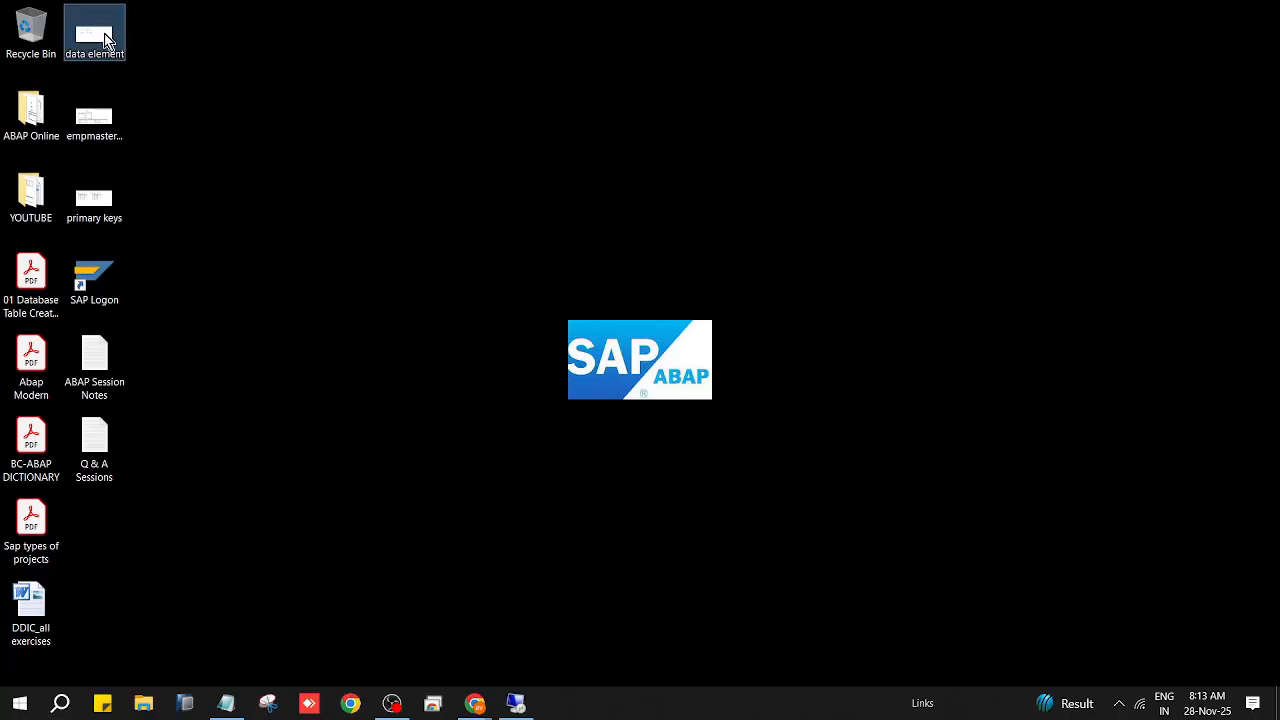
{"action": "right_click", "coordinate": [104, 34]}
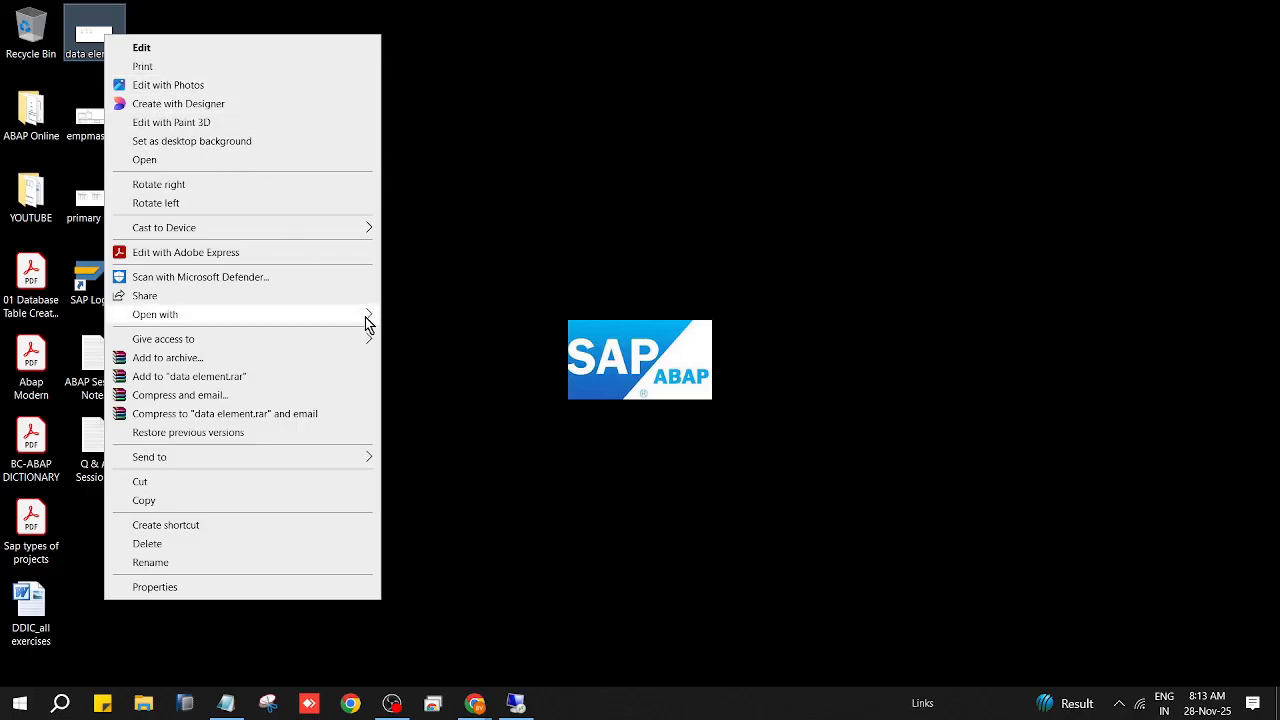
{"action": "mouse_move", "coordinate": [367, 320]}
{"action": "left_click", "coordinate": [420, 336]}
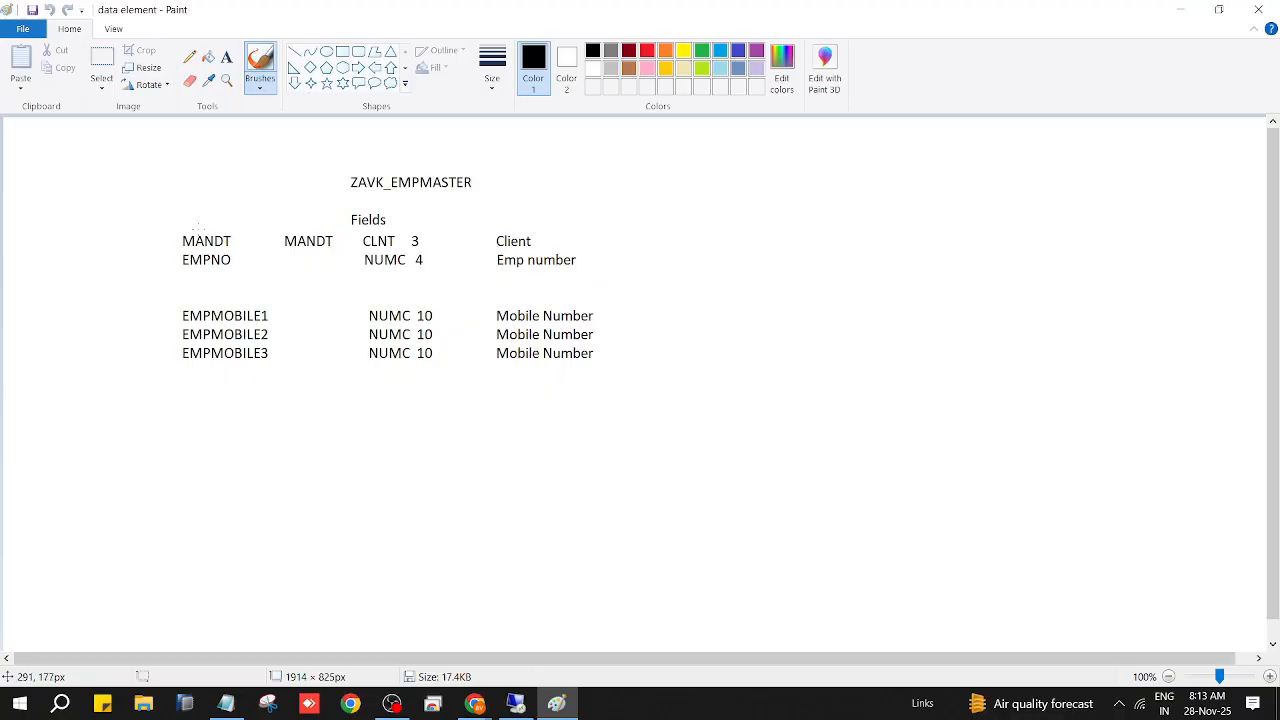
{"action": "left_click", "coordinate": [515, 703]}
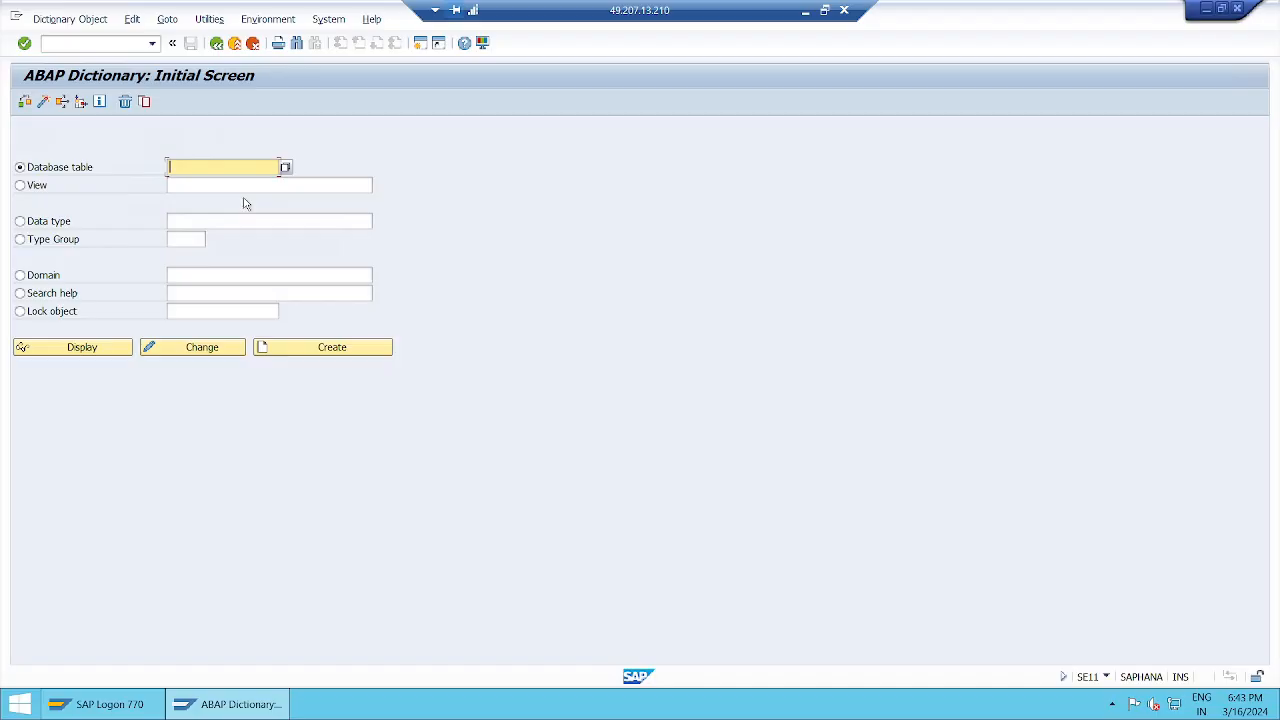
Step: Pick ZAVK_EMPMASTER from the table name history and open it in change mode
{"action": "type", "text": "zavk"}
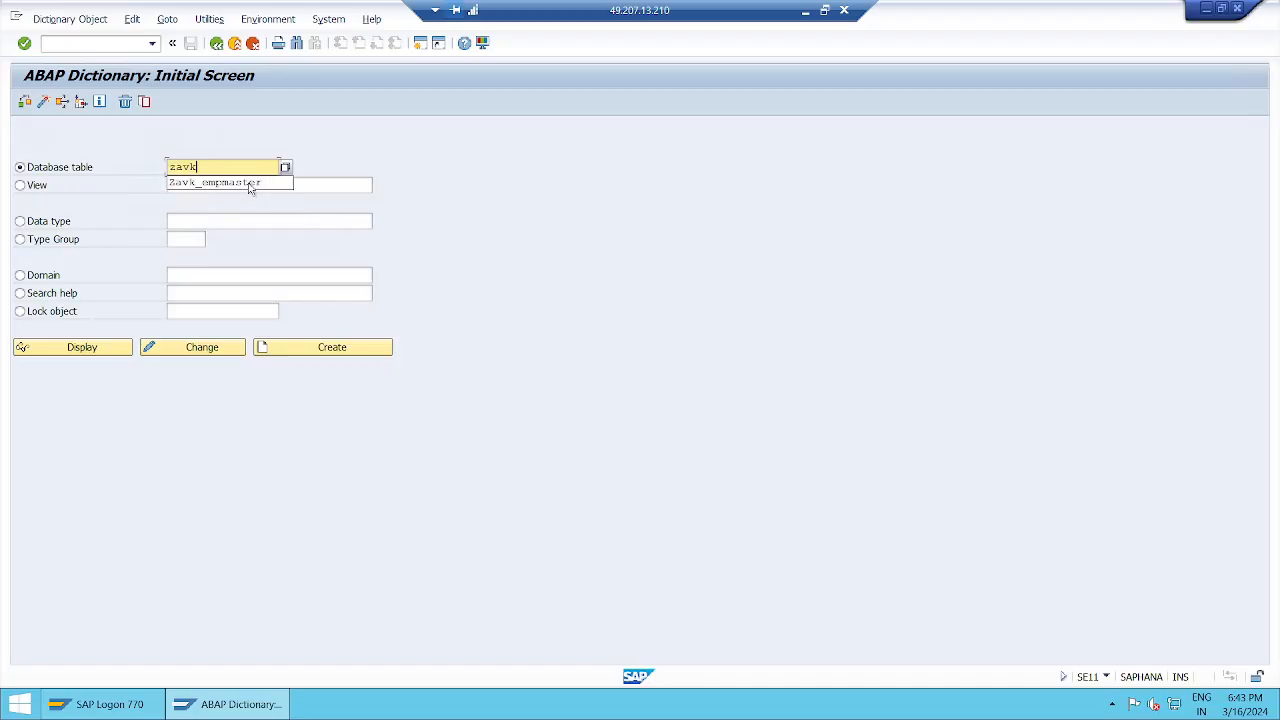
{"action": "left_click", "coordinate": [249, 183]}
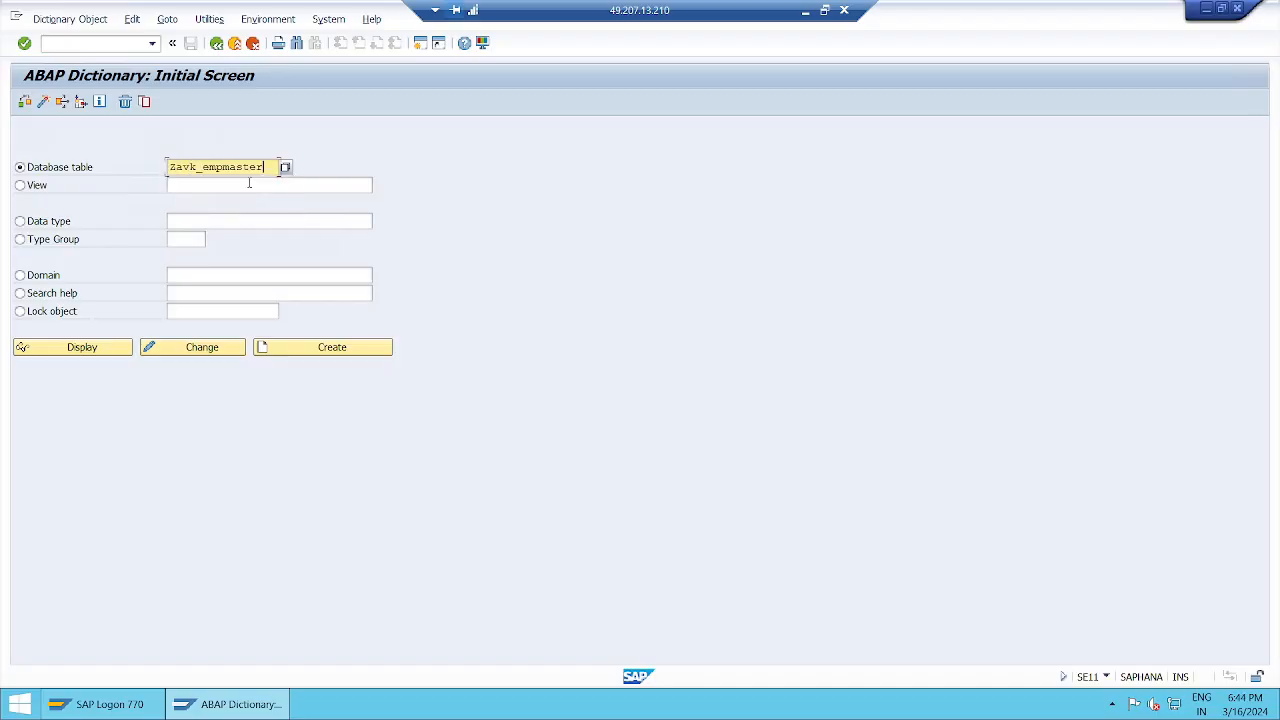
{"action": "left_click", "coordinate": [223, 348]}
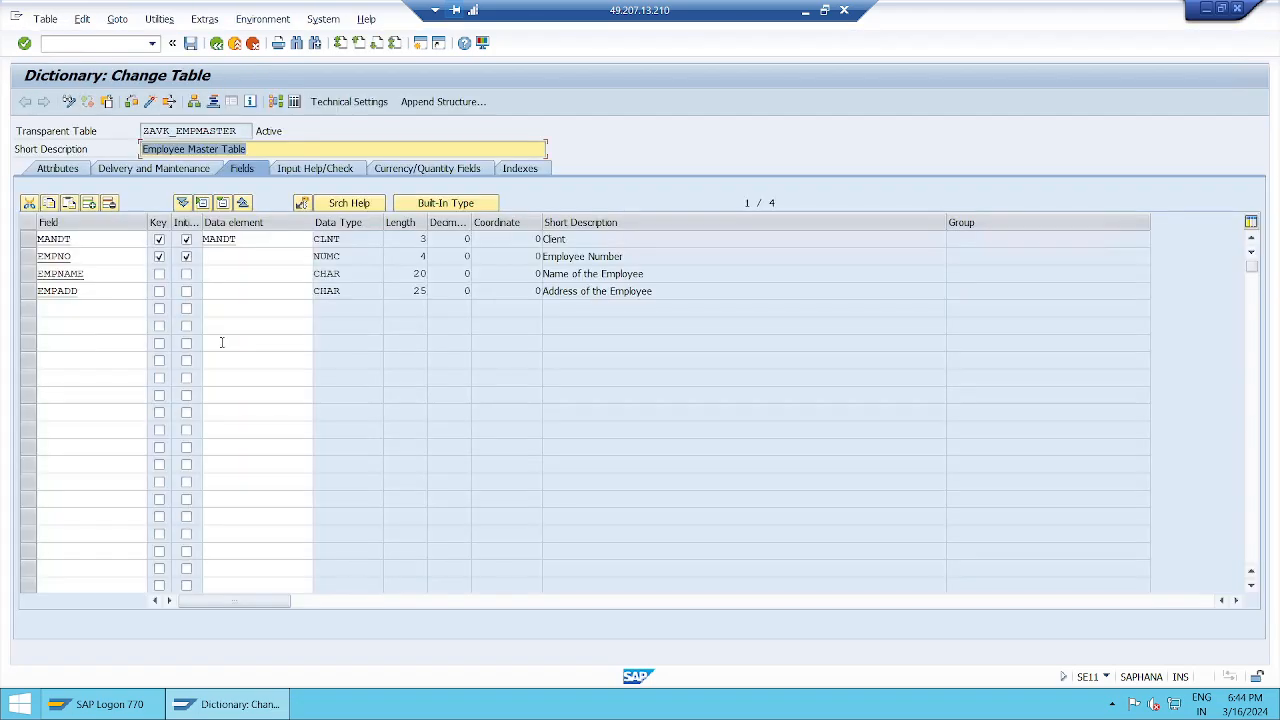
Step: Check on the Attributes tab that the table's package is $TMP, then go back to Fields
{"action": "left_click", "coordinate": [291, 148]}
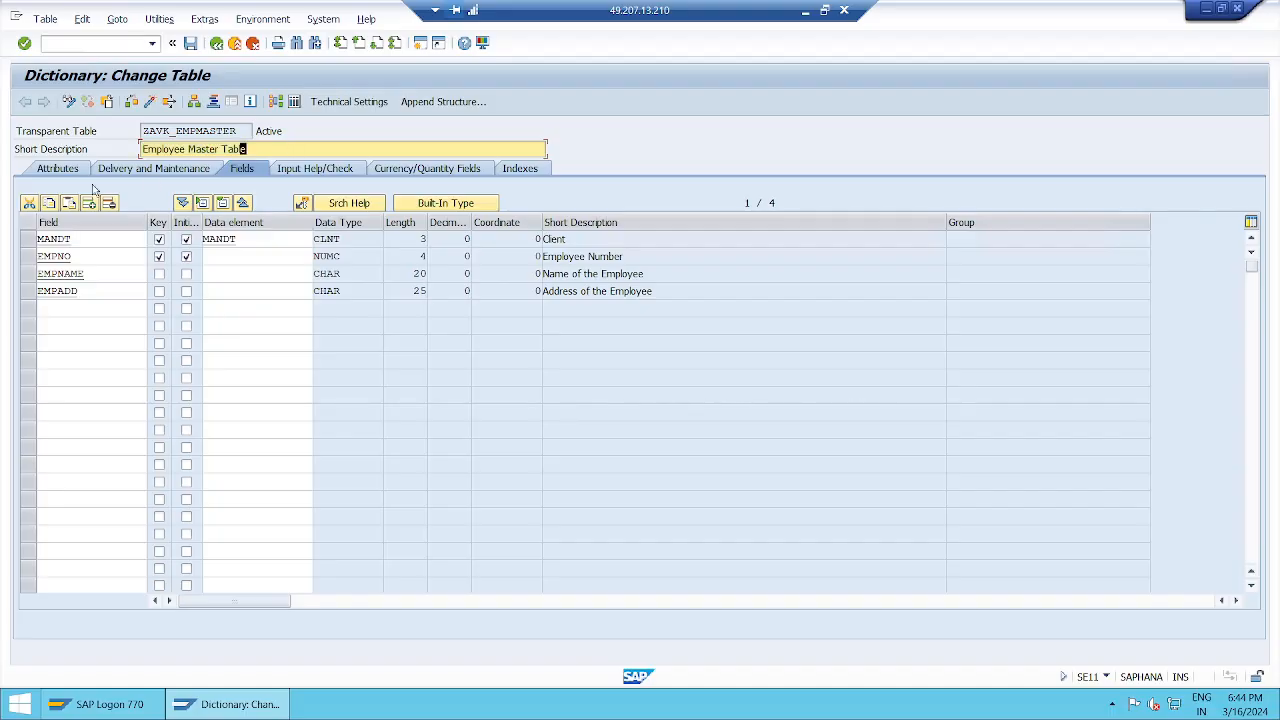
{"action": "left_click", "coordinate": [60, 172]}
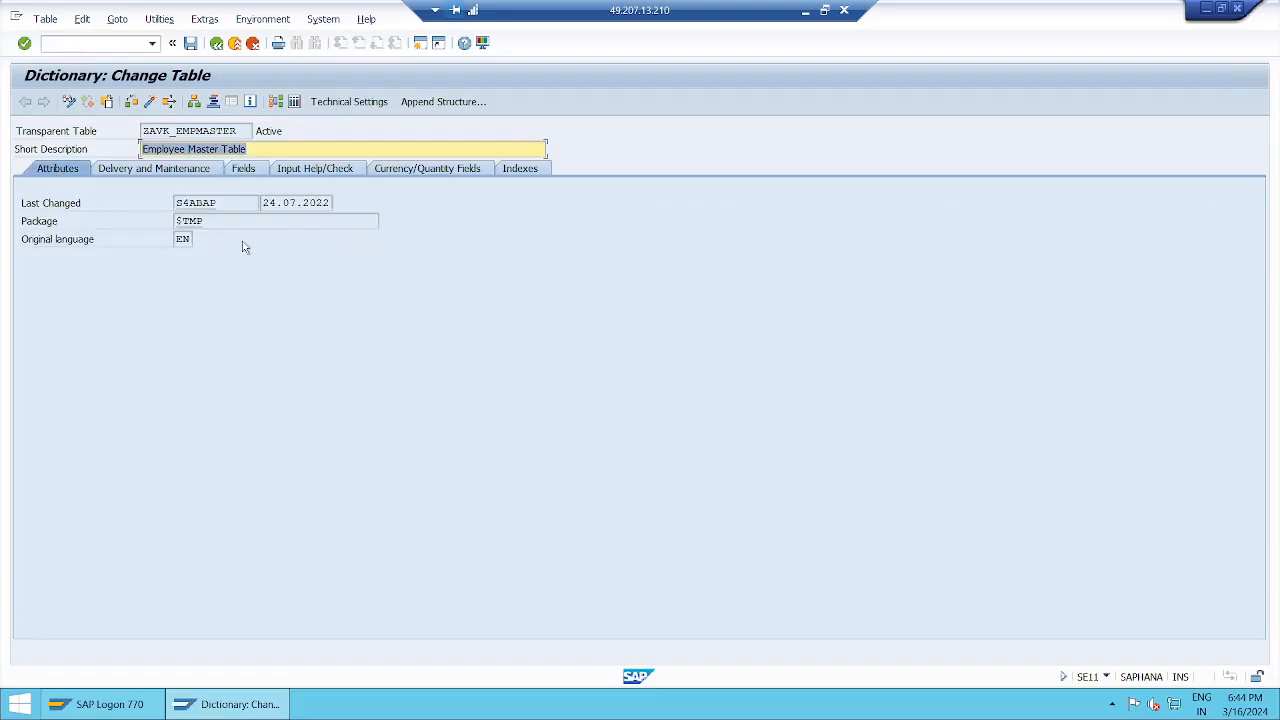
{"action": "left_click_drag", "start_coordinate": [201, 221], "coordinate": [149, 227]}
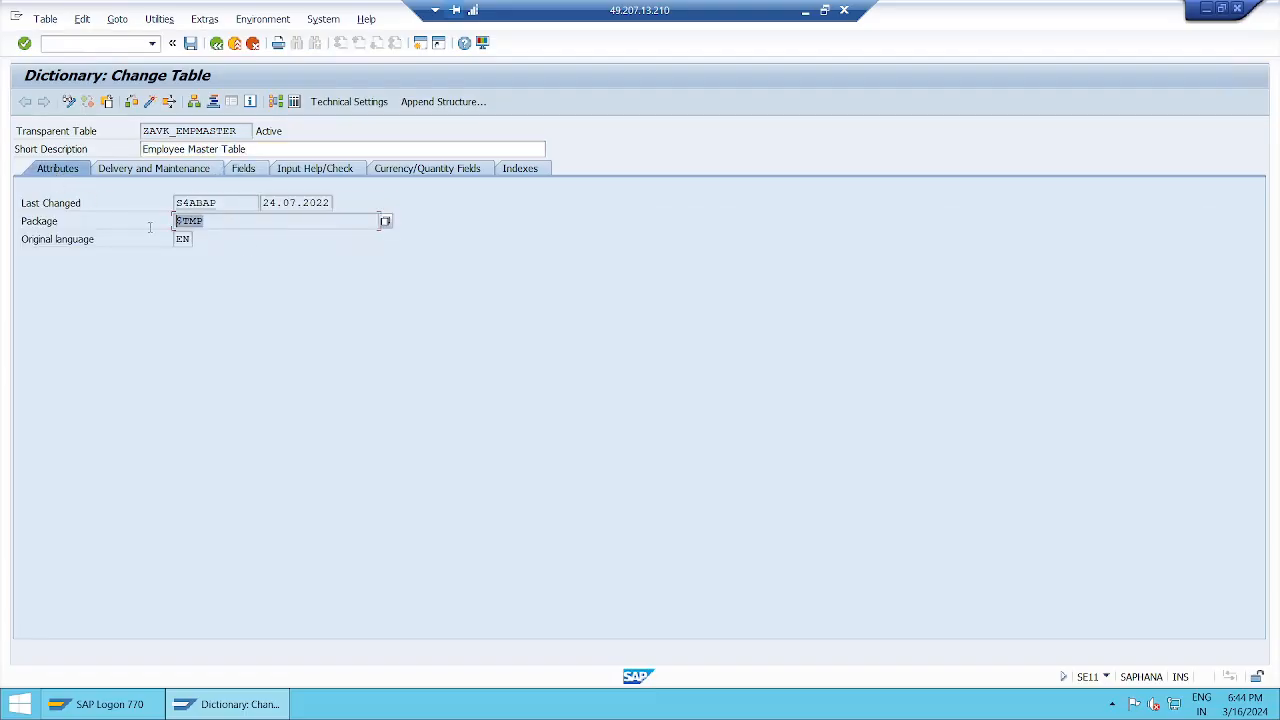
{"action": "left_click", "coordinate": [250, 173]}
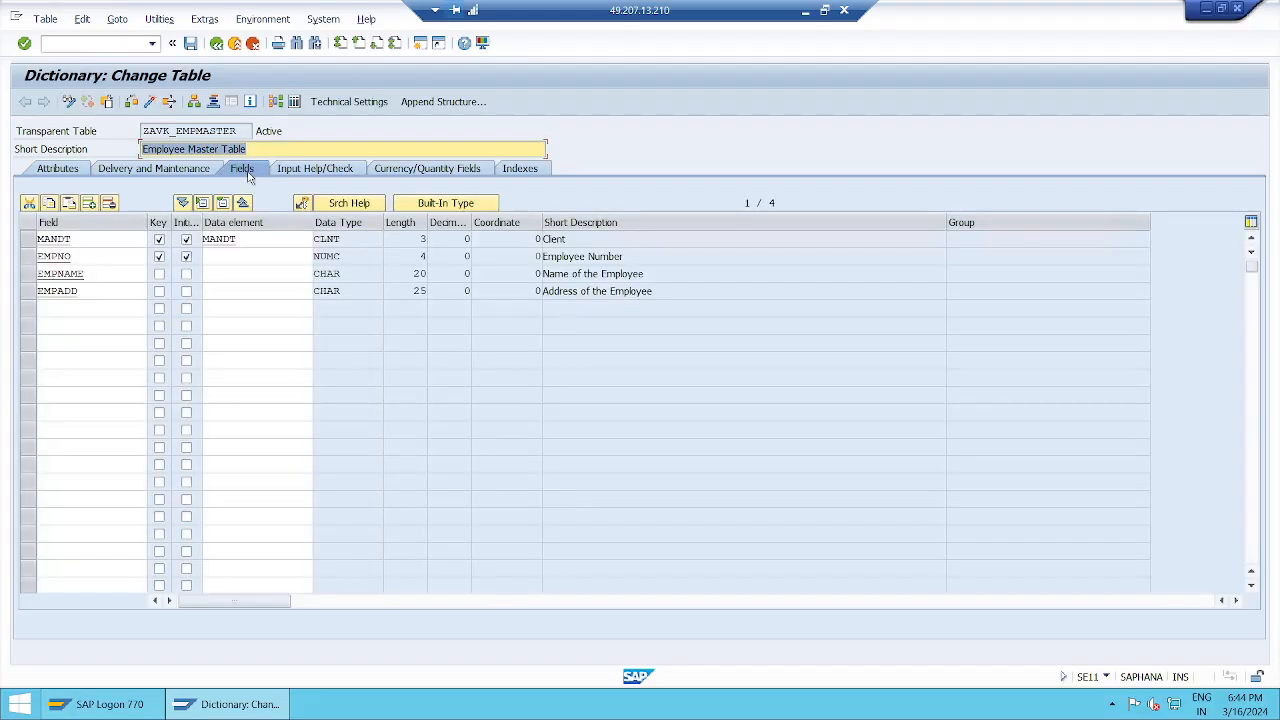
{"action": "left_click", "coordinate": [278, 153]}
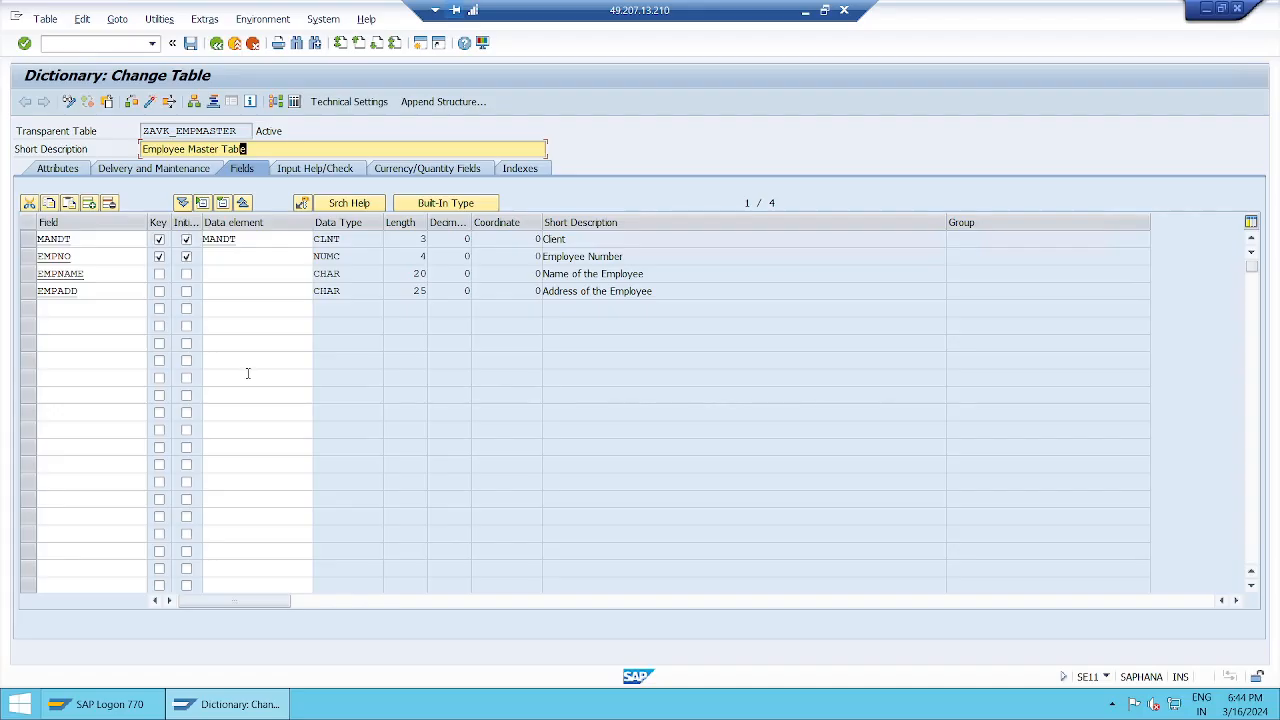
Step: Open Goto > Object Directory Entry and move the dialog aside
{"action": "left_click", "coordinate": [117, 20]}
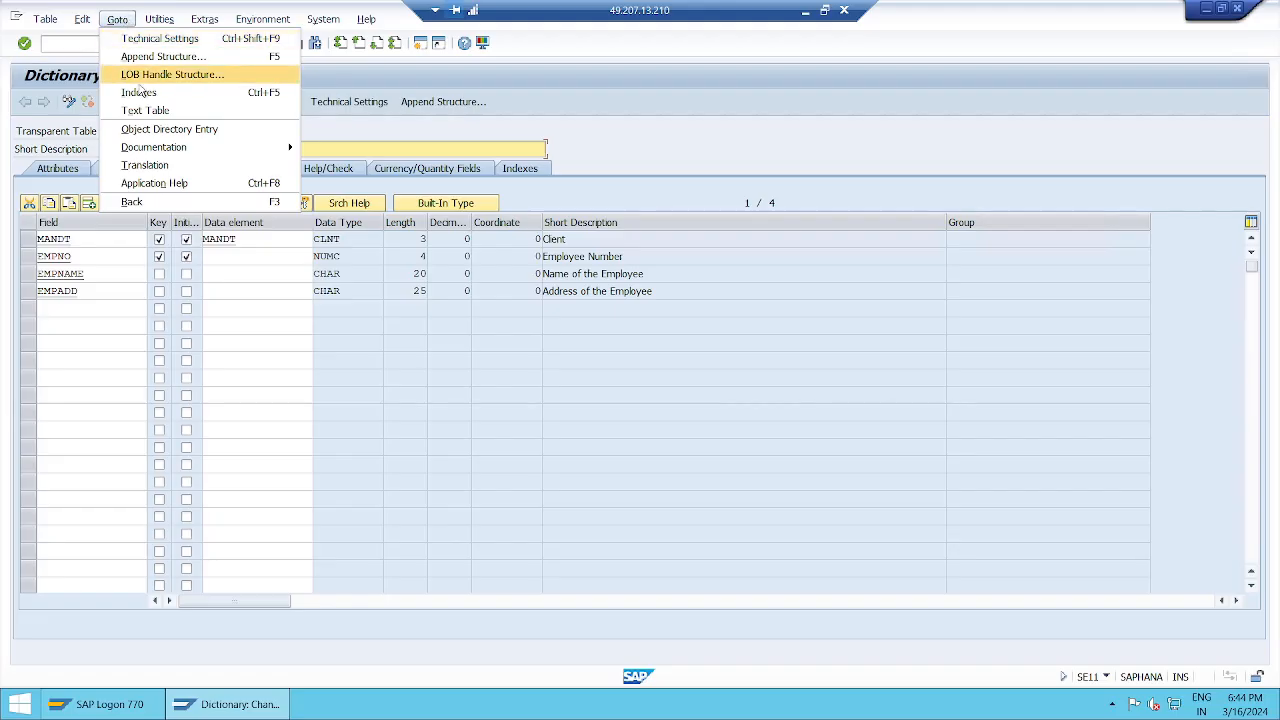
{"action": "left_click", "coordinate": [205, 130]}
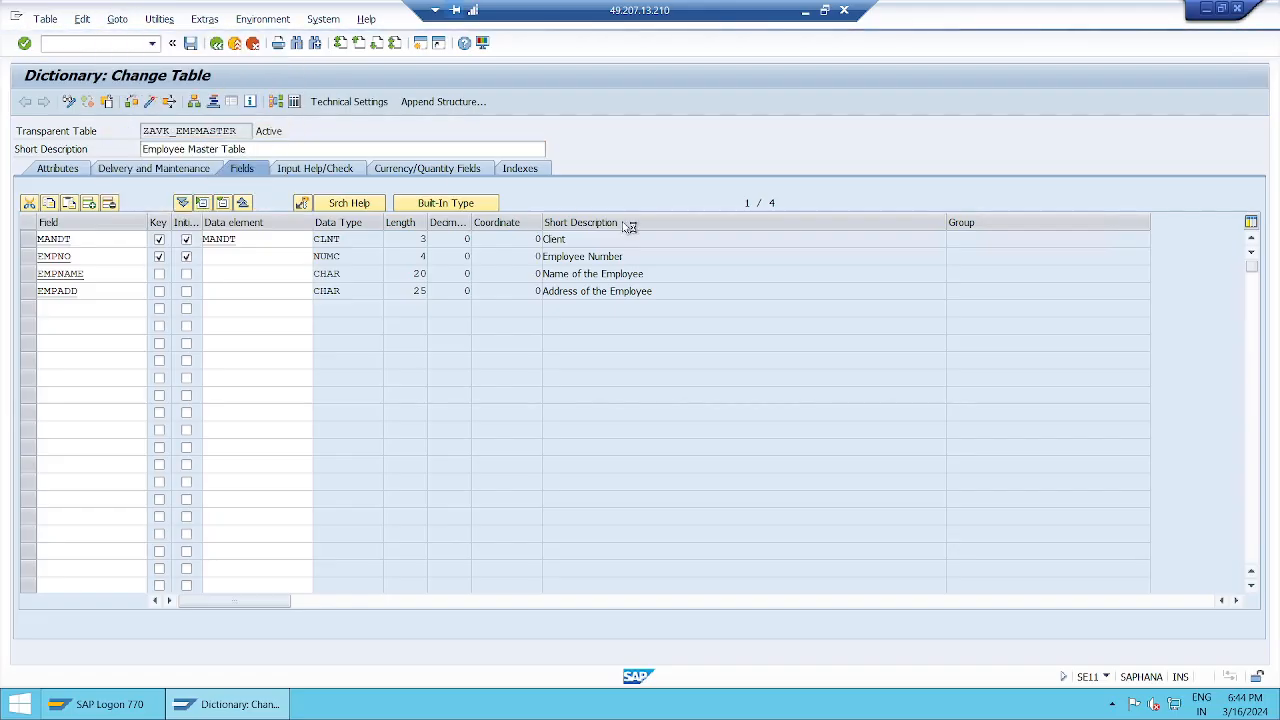
{"action": "left_click_drag", "start_coordinate": [423, 168], "coordinate": [835, 116]}
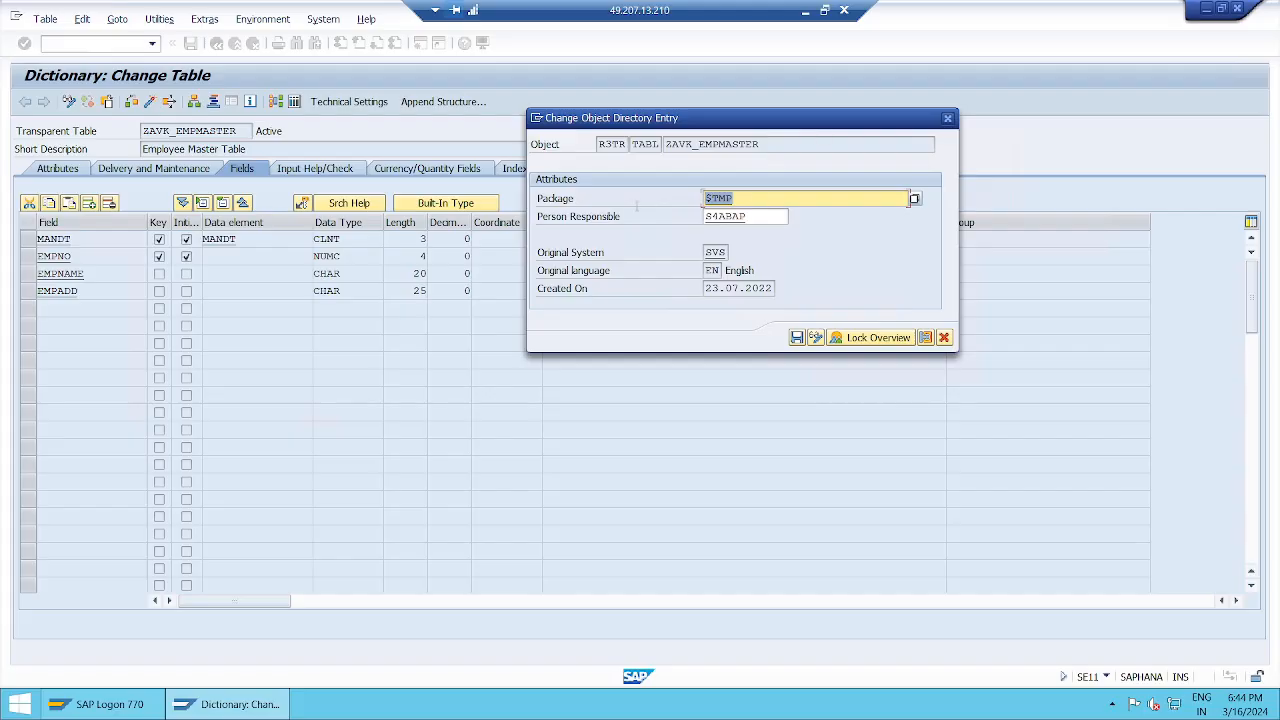
Step: Replace package $TMP with ZAVK_PACKAGE, found through a zavk* search, and save the entry
{"action": "left_click", "coordinate": [768, 216]}
{"action": "left_click", "coordinate": [749, 199]}
{"action": "key", "text": "BackSpace"}
{"action": "key", "text": "BackSpace"}
{"action": "key", "text": "BackSpace"}
{"action": "key", "text": "BackSpace"}
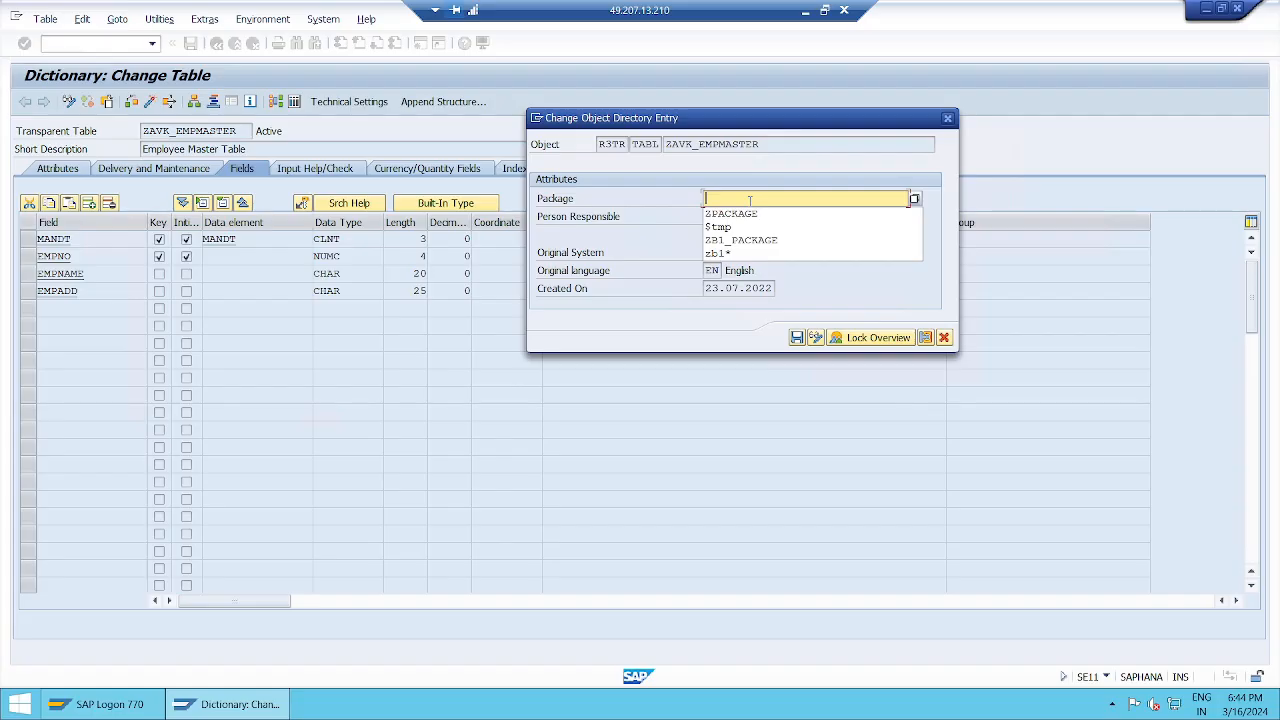
{"action": "type", "text": "zavk*"}
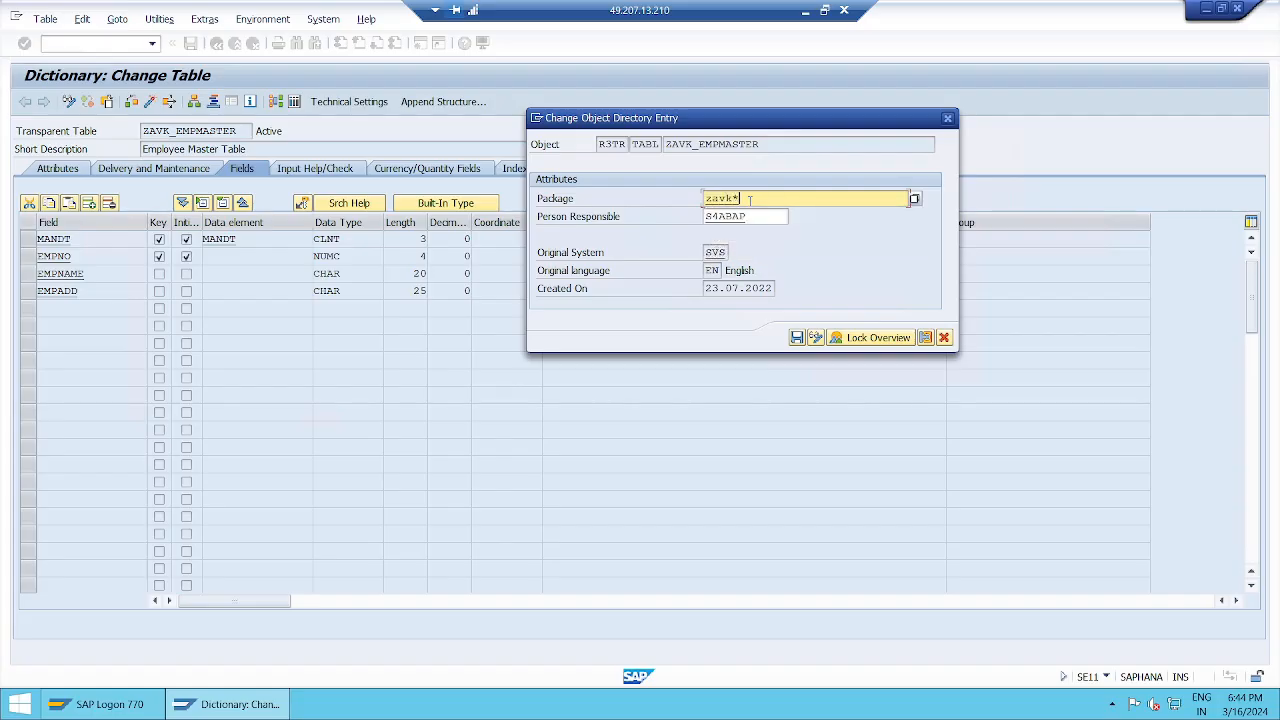
{"action": "left_click", "coordinate": [914, 199]}
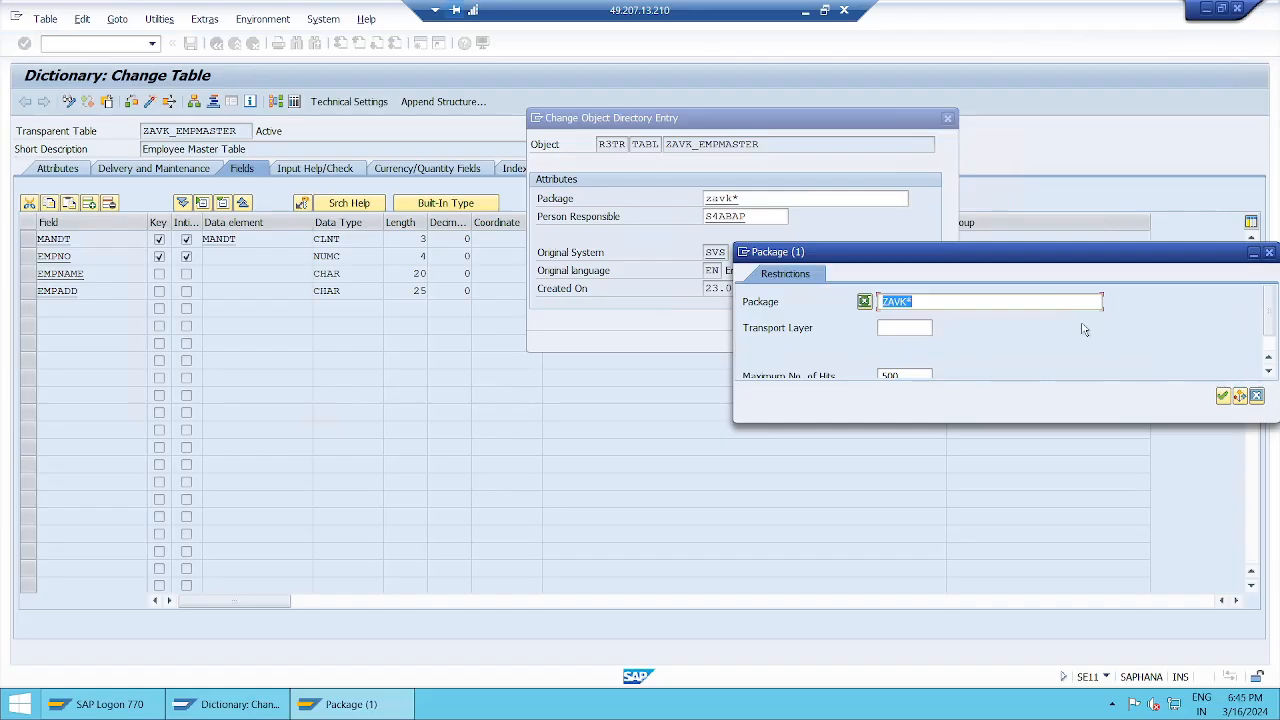
{"action": "left_click", "coordinate": [1222, 396]}
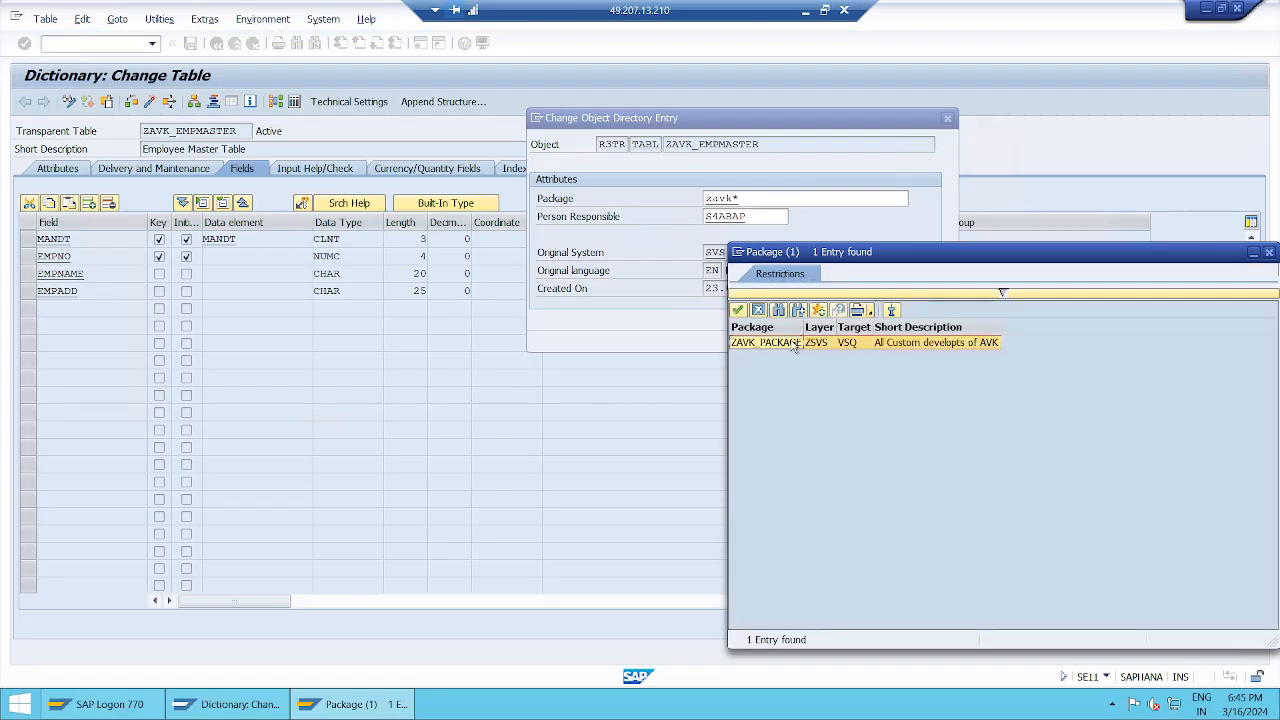
{"action": "double_click", "coordinate": [793, 343]}
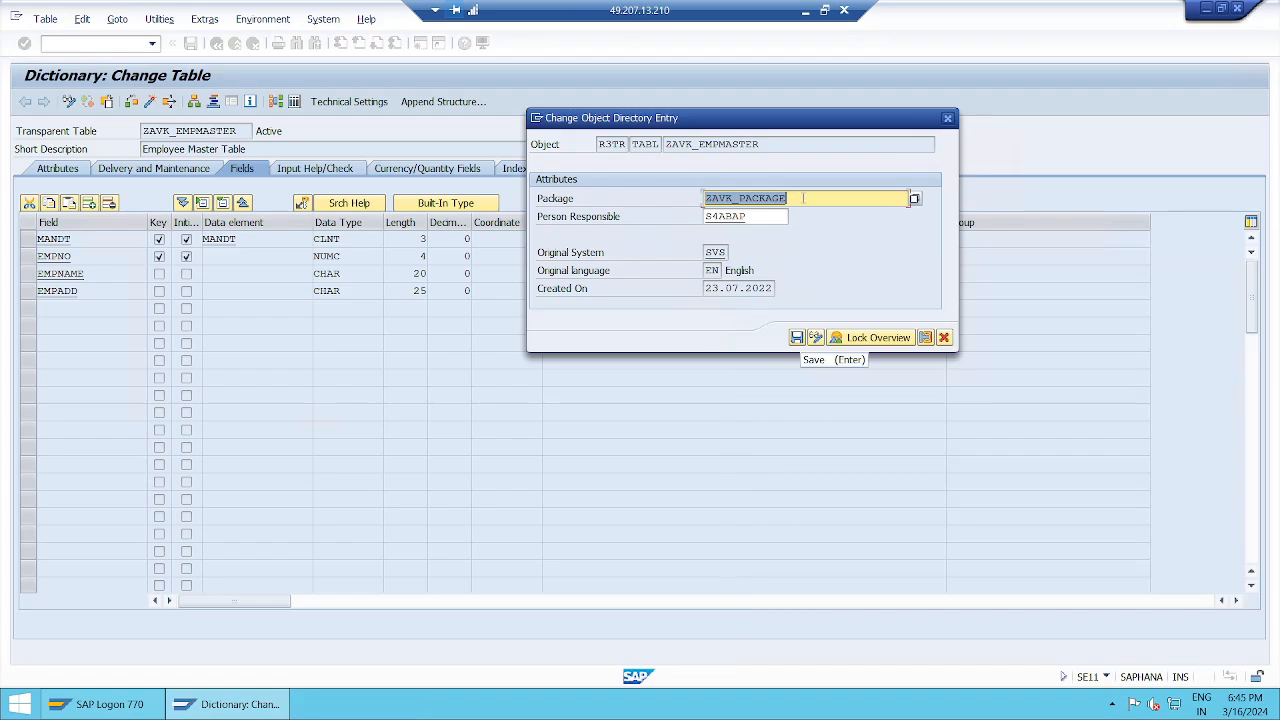
{"action": "left_click", "coordinate": [802, 199]}
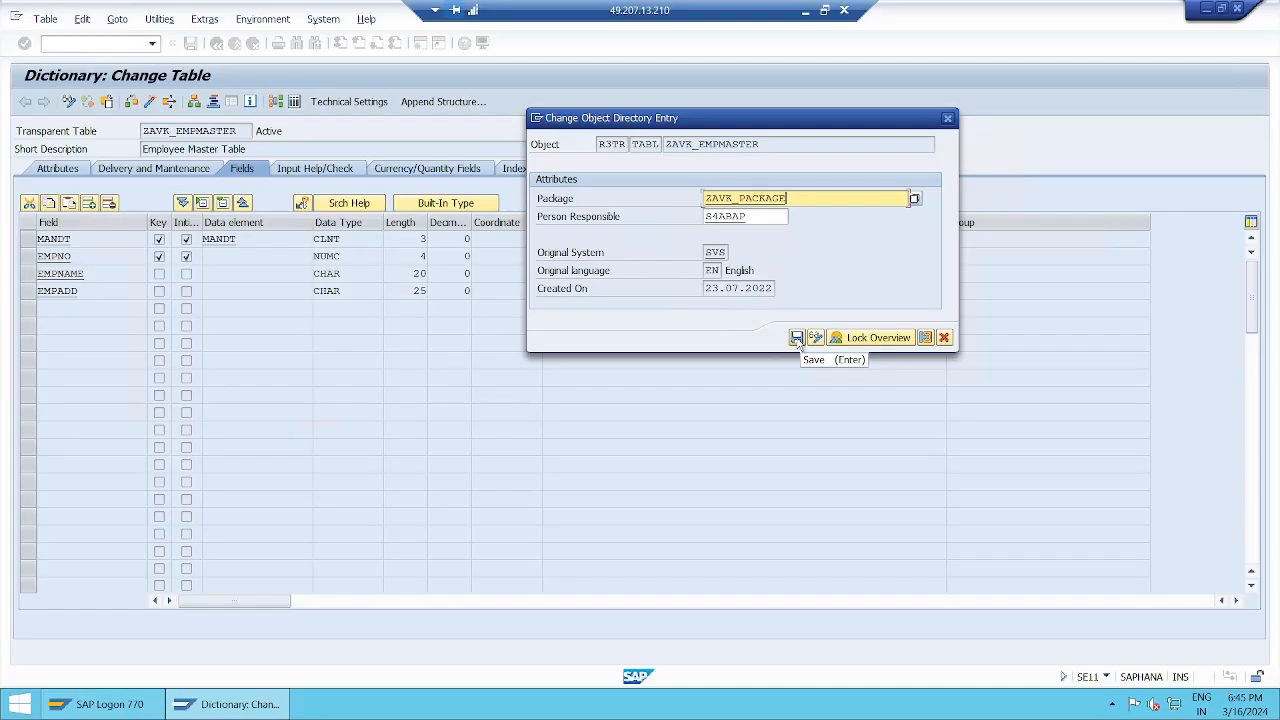
{"action": "left_click", "coordinate": [797, 338]}
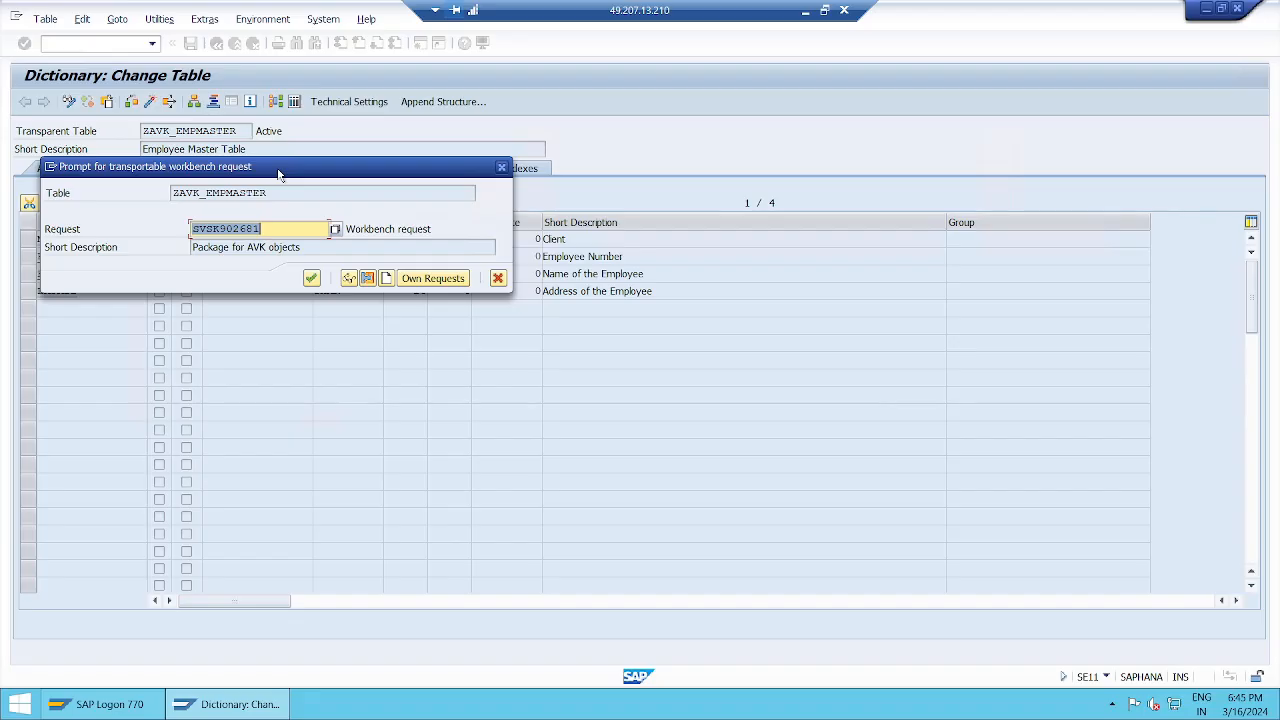
Step: Accept the proposed workbench request and open the table's Attributes tab
{"action": "left_click", "coordinate": [271, 230]}
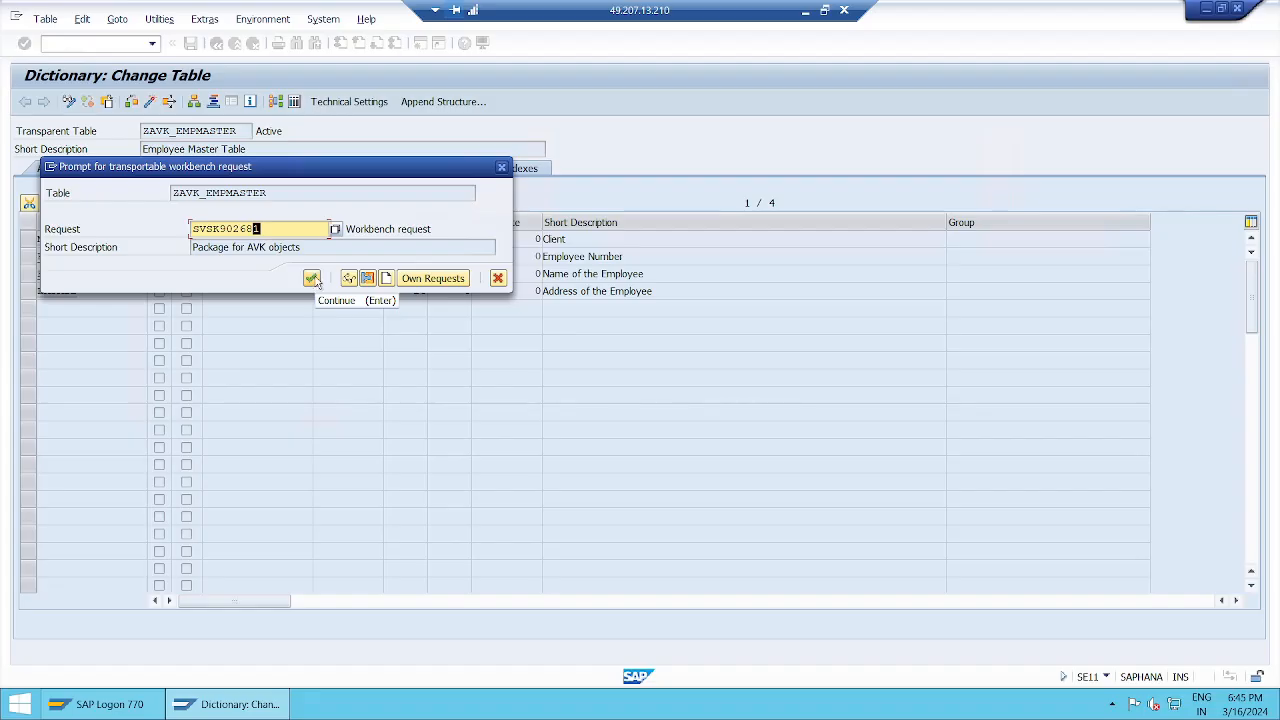
{"action": "left_click", "coordinate": [314, 280]}
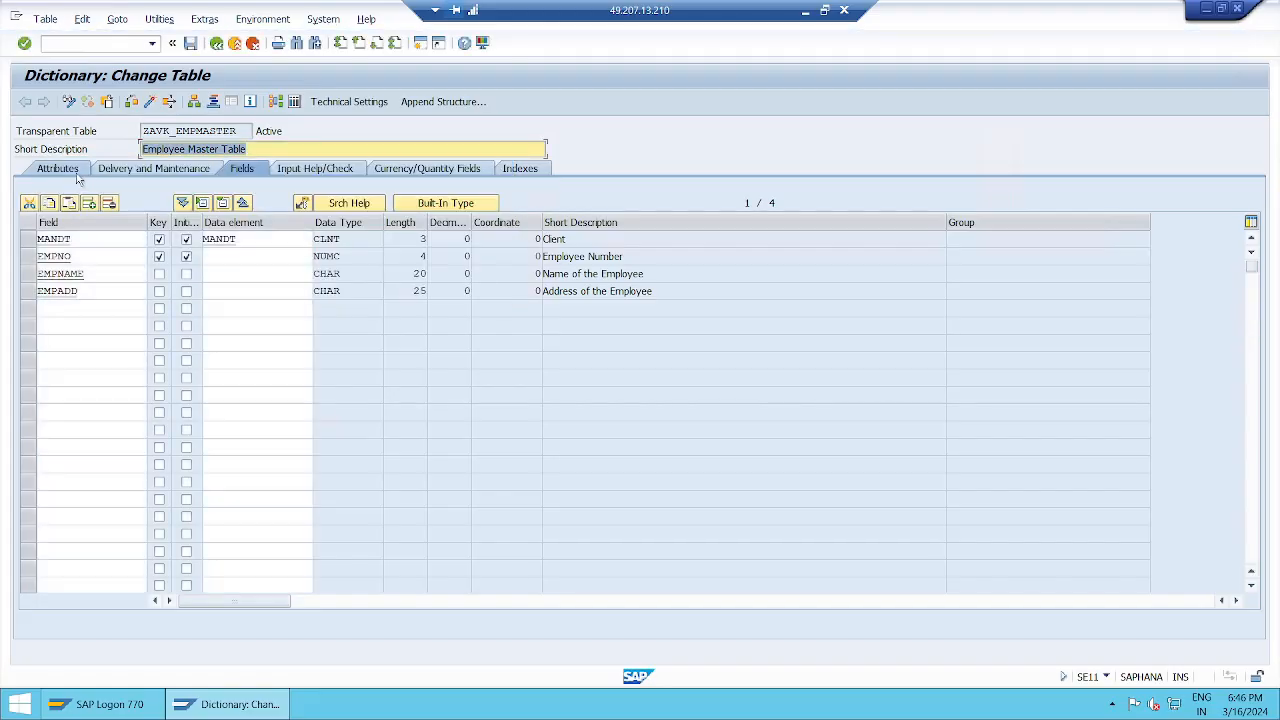
{"action": "left_click", "coordinate": [78, 174]}
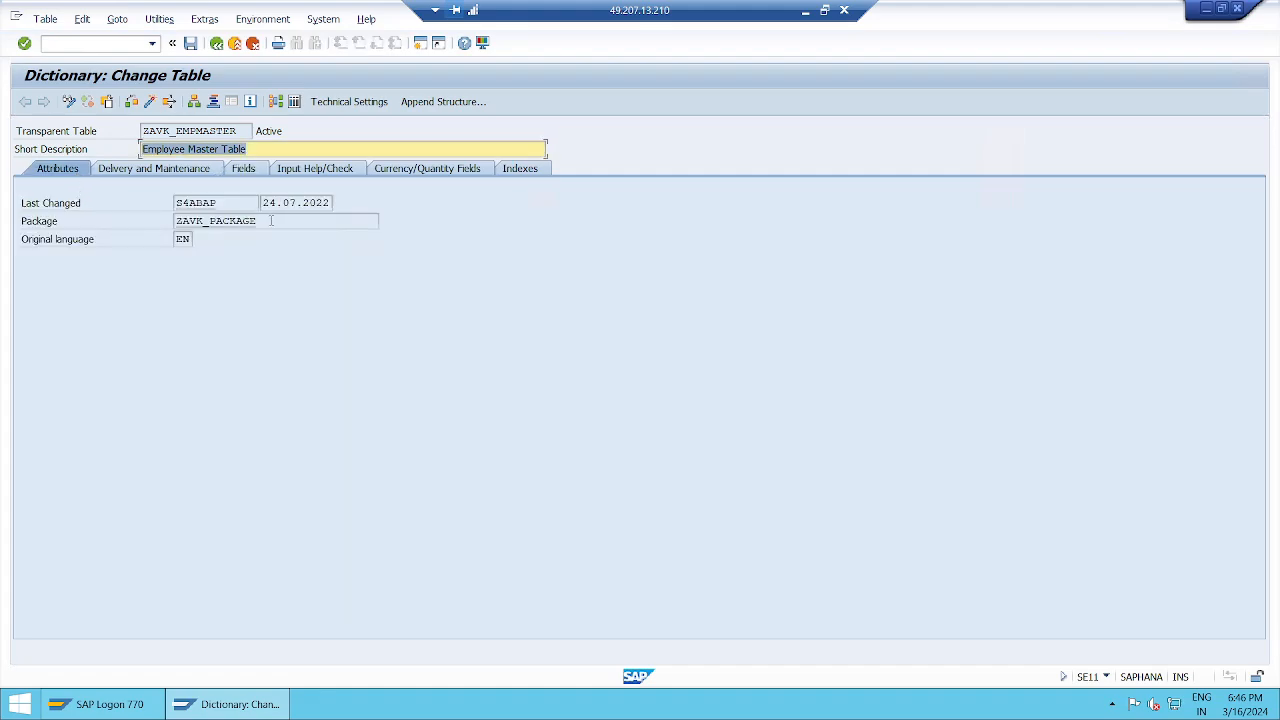
Step: Highlight package ZAVK_PACKAGE and table ZAVK_EMPMASTER, return to Fields, and minimize the remote session
{"action": "left_click_drag", "start_coordinate": [271, 221], "coordinate": [166, 222]}
{"action": "left_click", "coordinate": [149, 209]}
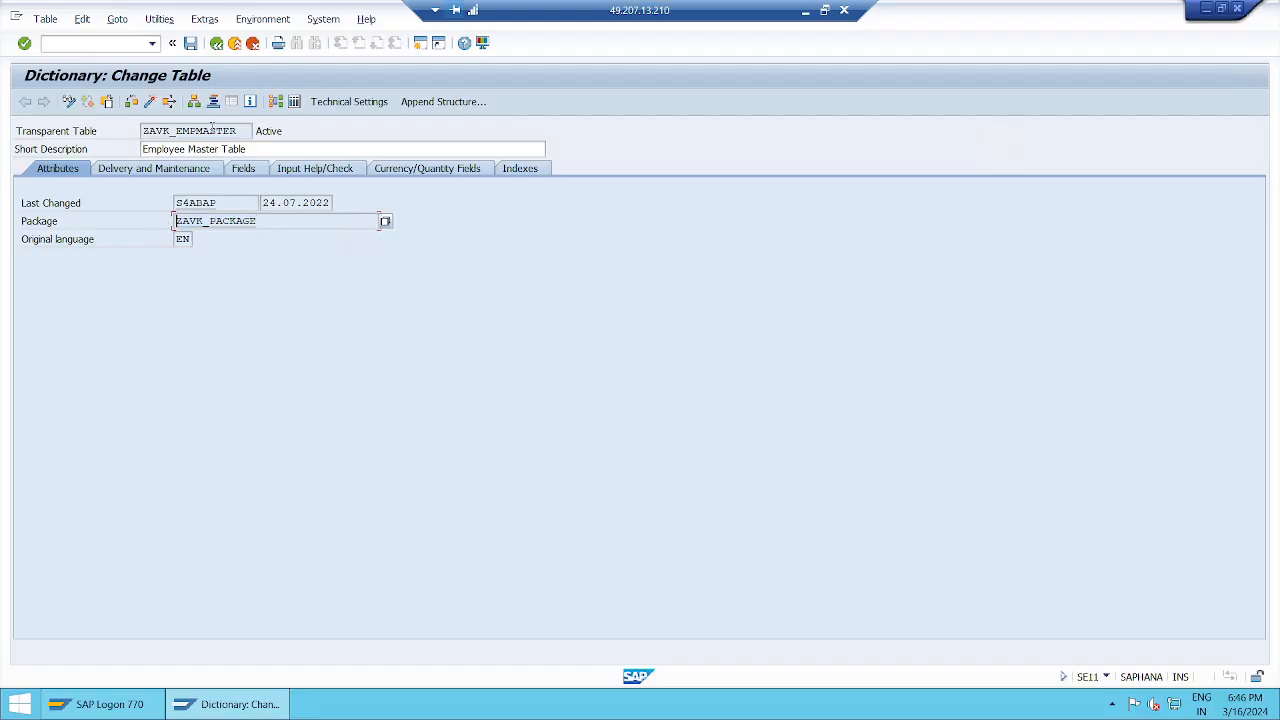
{"action": "left_click", "coordinate": [246, 131]}
{"action": "left_click", "coordinate": [283, 222]}
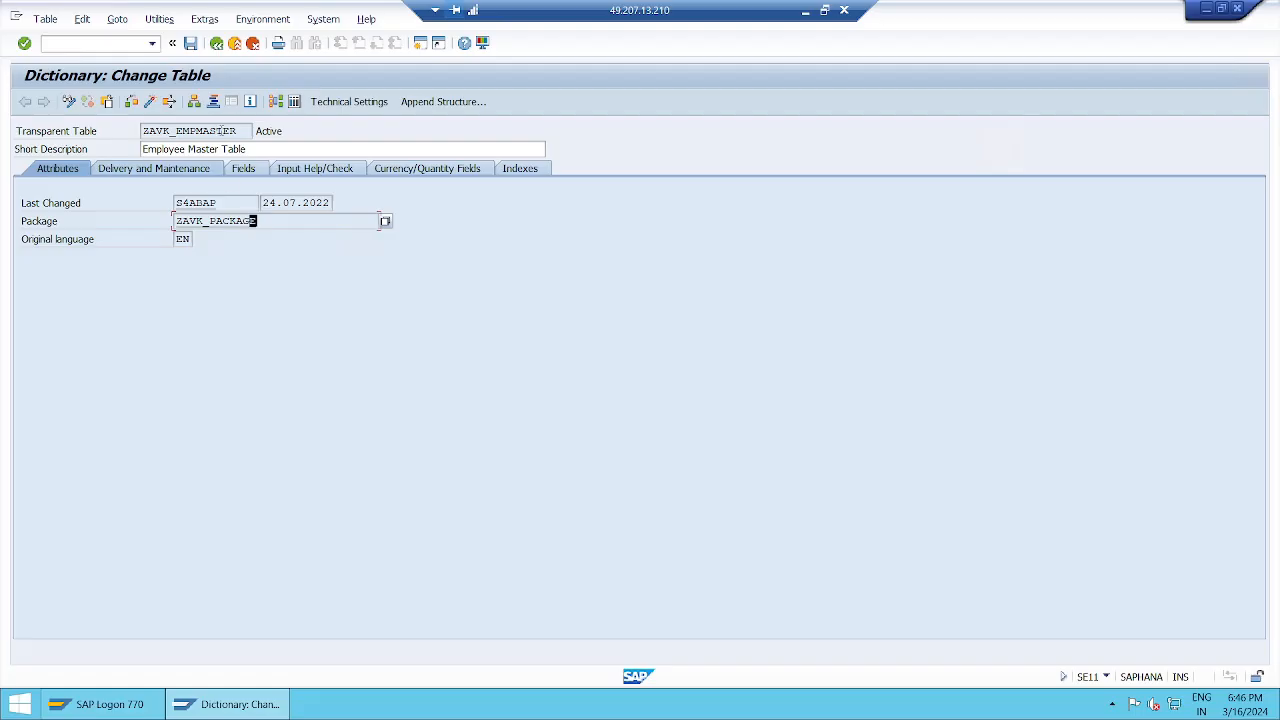
{"action": "left_click", "coordinate": [243, 130]}
{"action": "left_click", "coordinate": [284, 222]}
{"action": "left_click", "coordinate": [250, 170]}
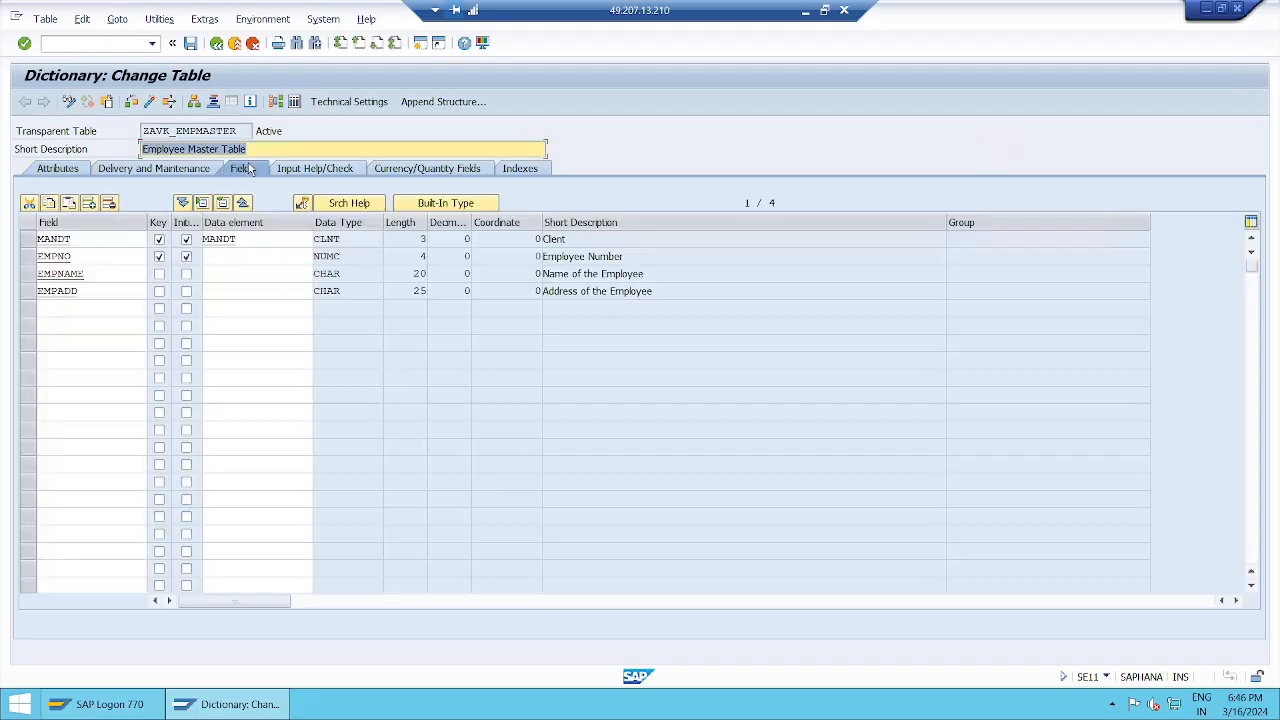
{"action": "left_click", "coordinate": [806, 11]}
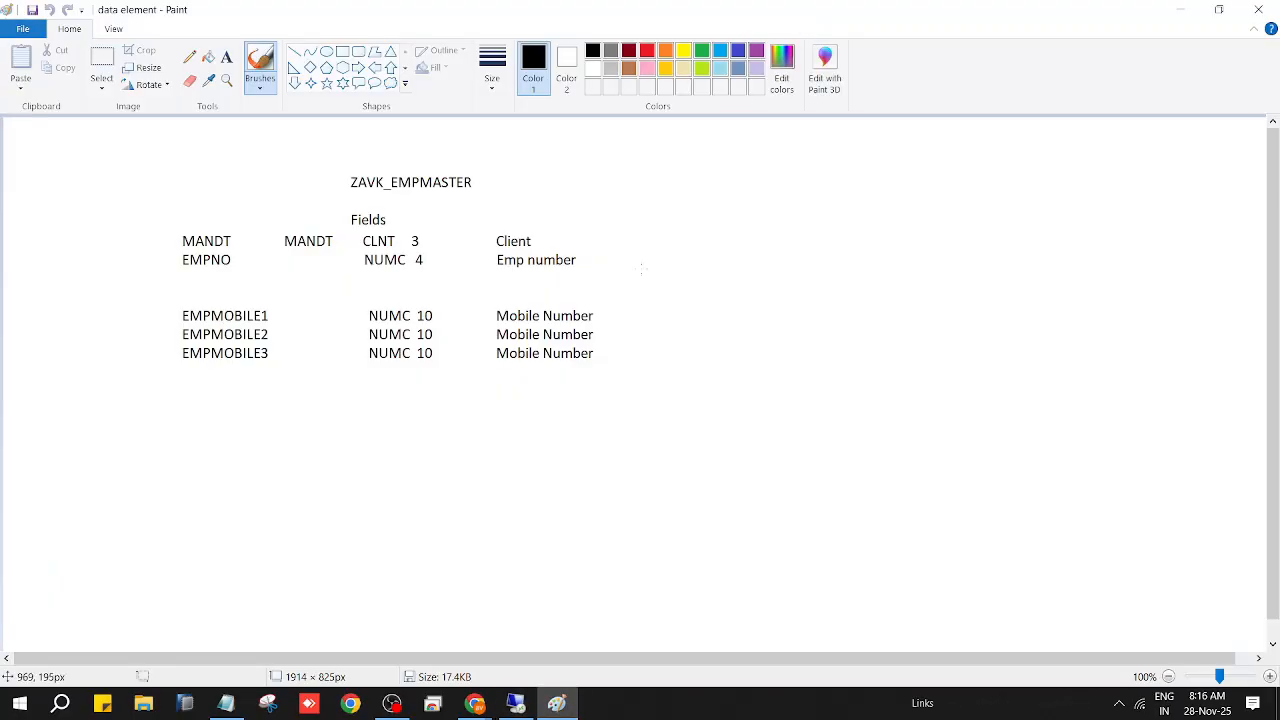
Step: Hide Paint and bring the ABAP Session Notes in Notepad to the front
{"action": "left_click", "coordinate": [1183, 9]}
{"action": "mouse_move", "coordinate": [224, 700]}
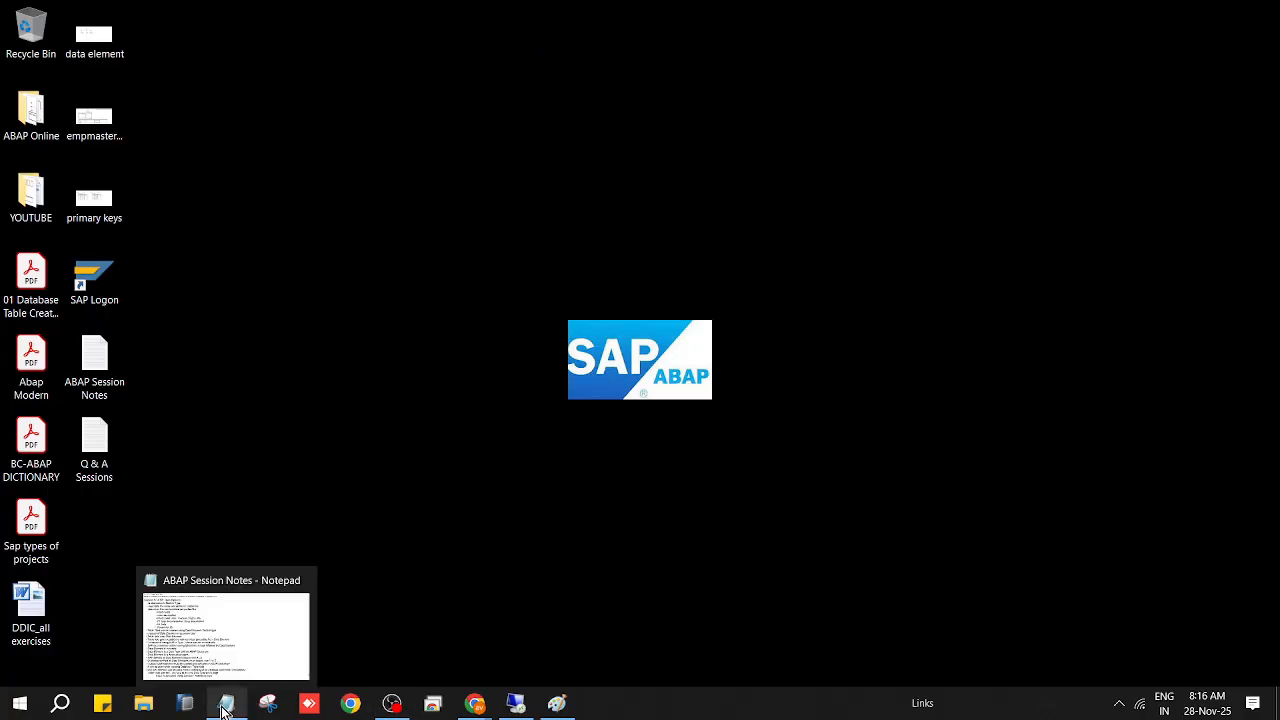
{"action": "left_click", "coordinate": [257, 660]}
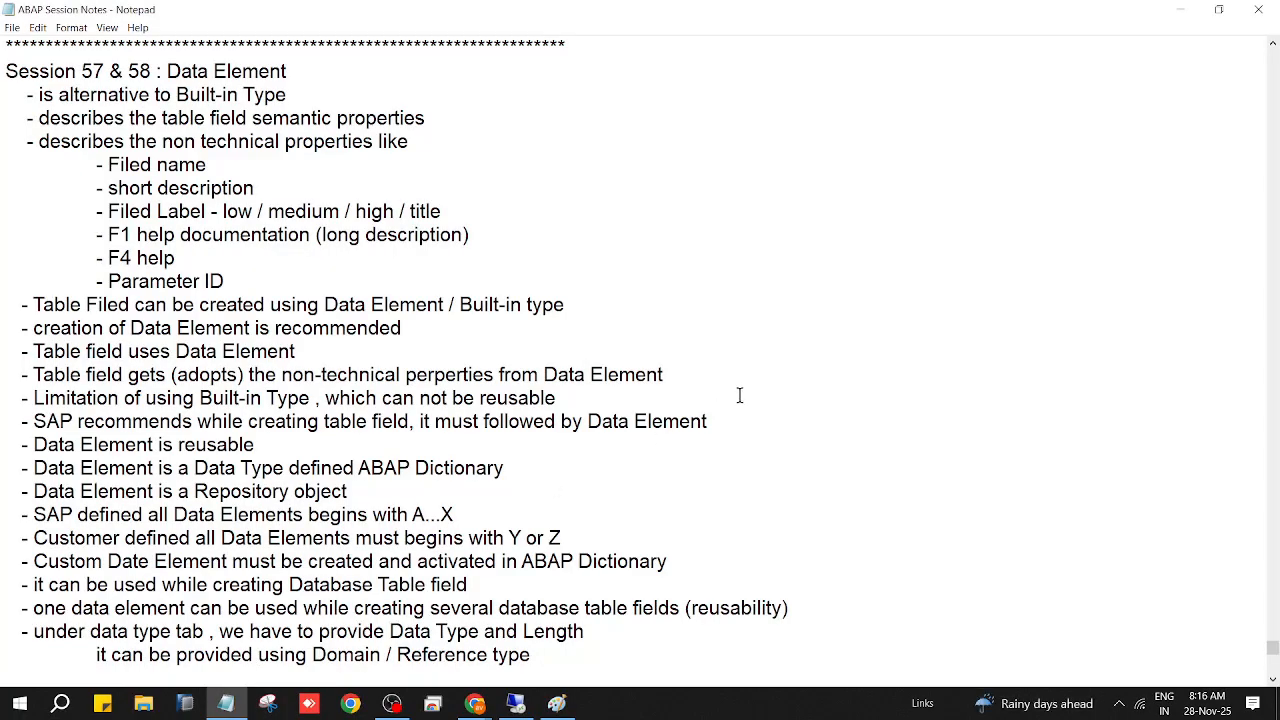
Step: Search the notes upward for 'package' and then '$tmp', dismissing the not-found messages
{"action": "key", "text": "ctrl+f"}
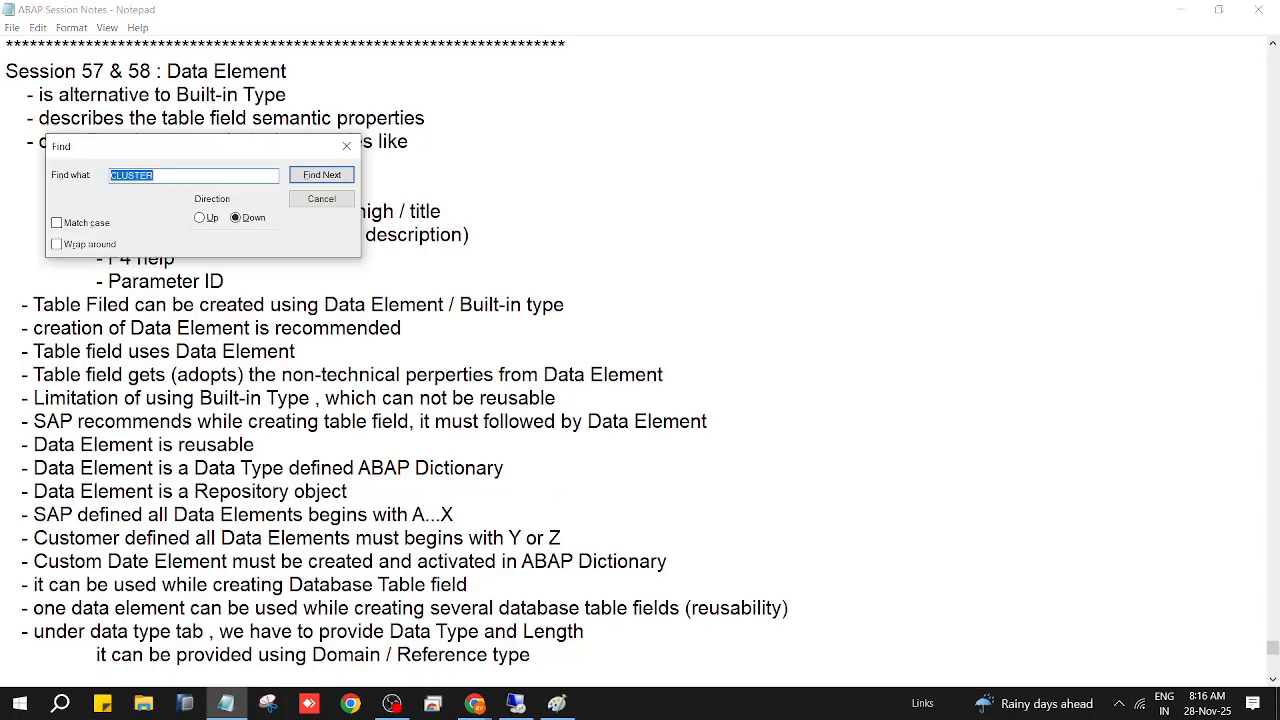
{"action": "type", "text": "package"}
{"action": "left_click", "coordinate": [201, 219]}
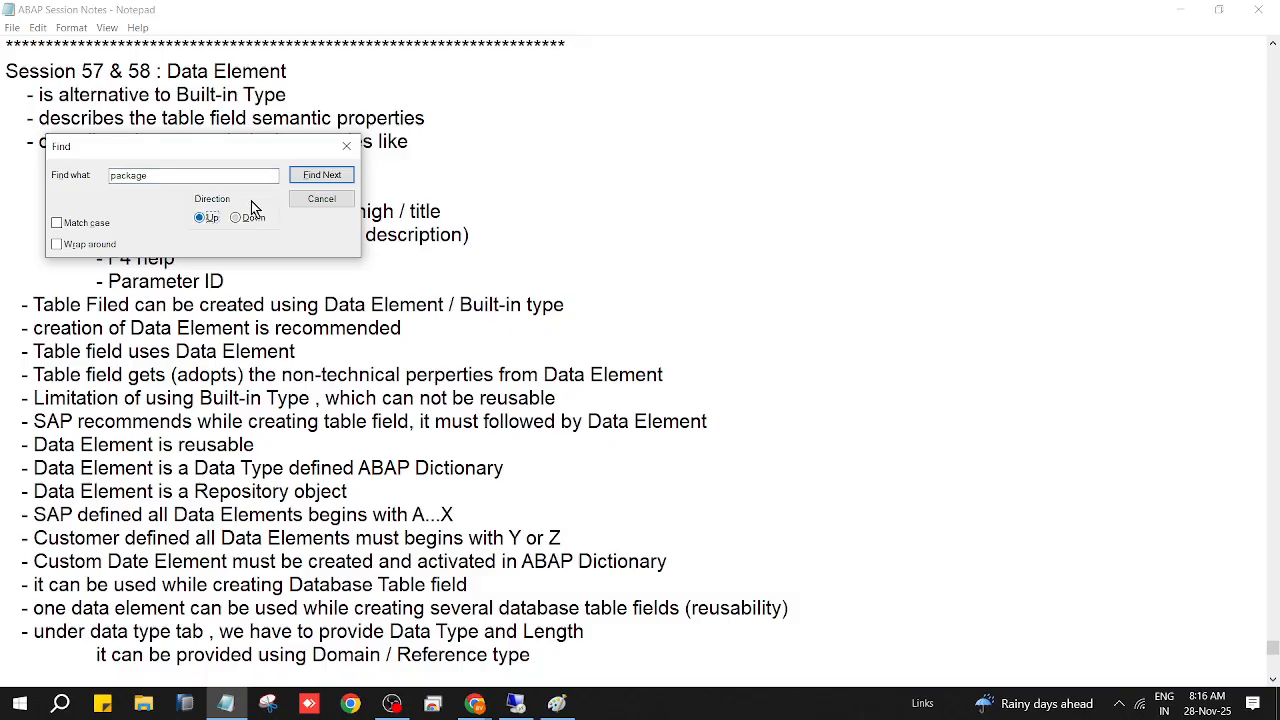
{"action": "left_click", "coordinate": [325, 180]}
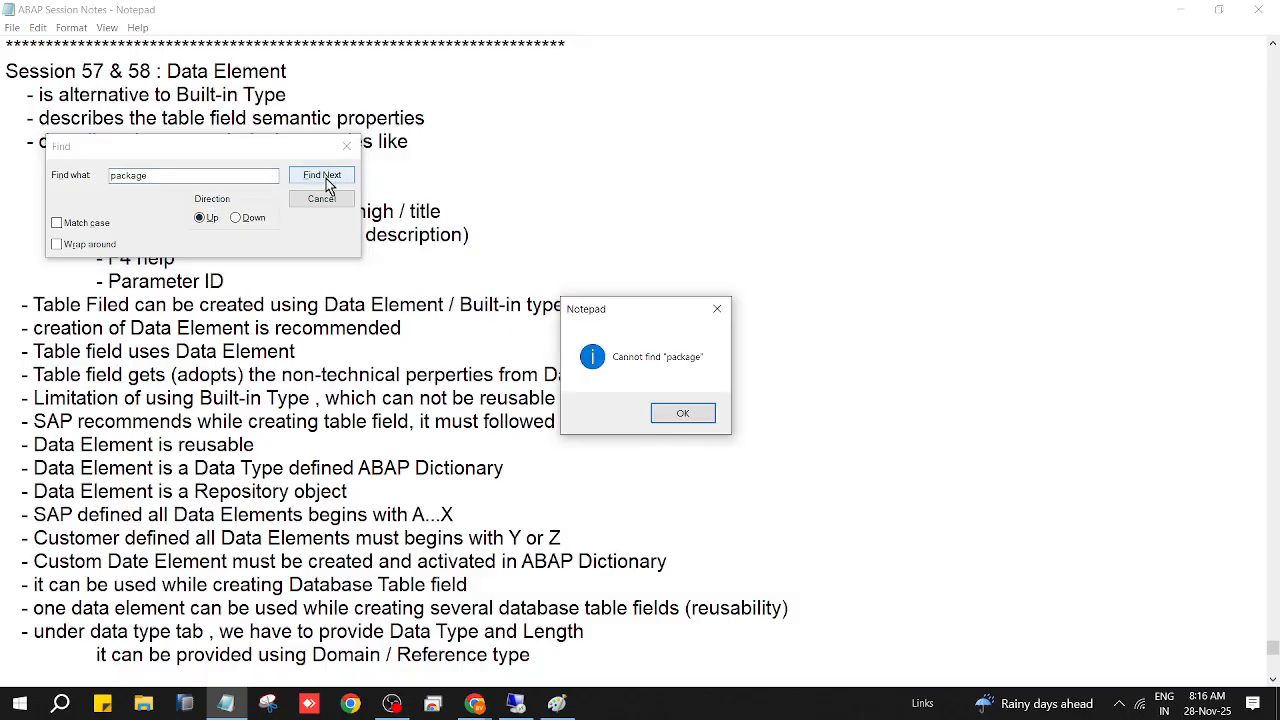
{"action": "left_click", "coordinate": [684, 414]}
{"action": "double_click", "coordinate": [167, 175]}
{"action": "left_click", "coordinate": [167, 175]}
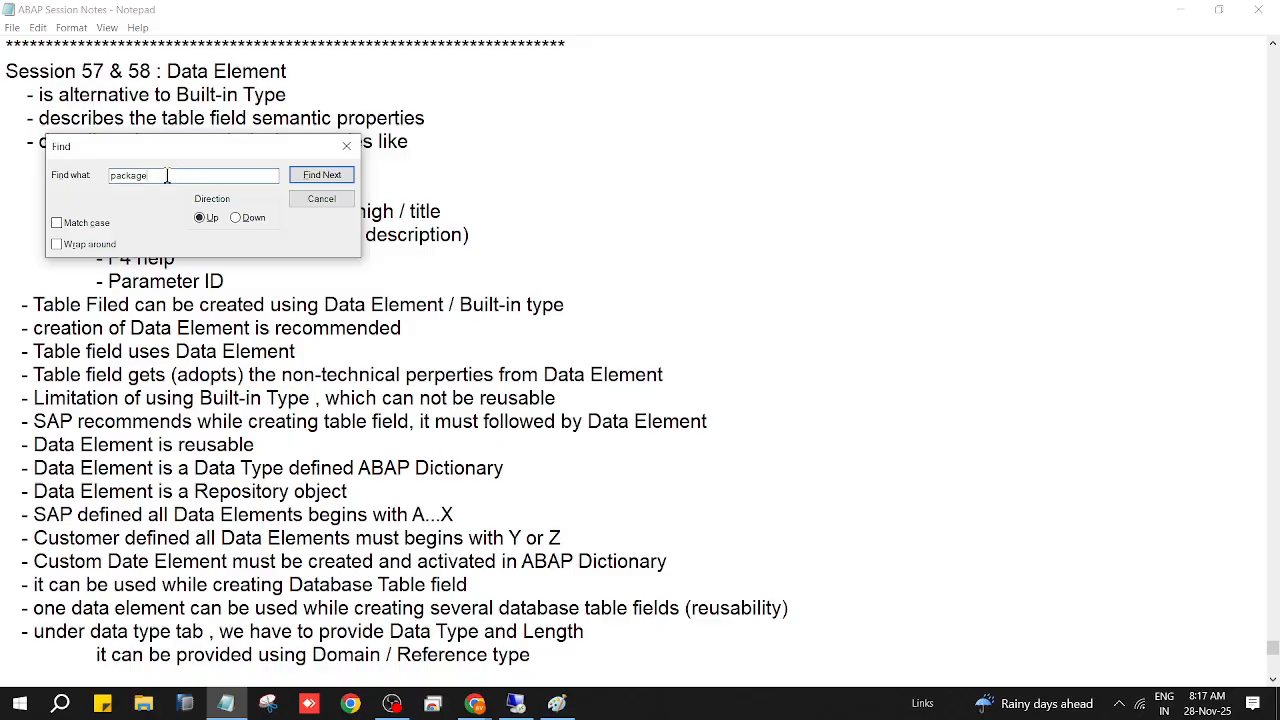
{"action": "key", "text": "BackSpace"}
{"action": "key", "text": "BackSpace"}
{"action": "type", "text": "s"}
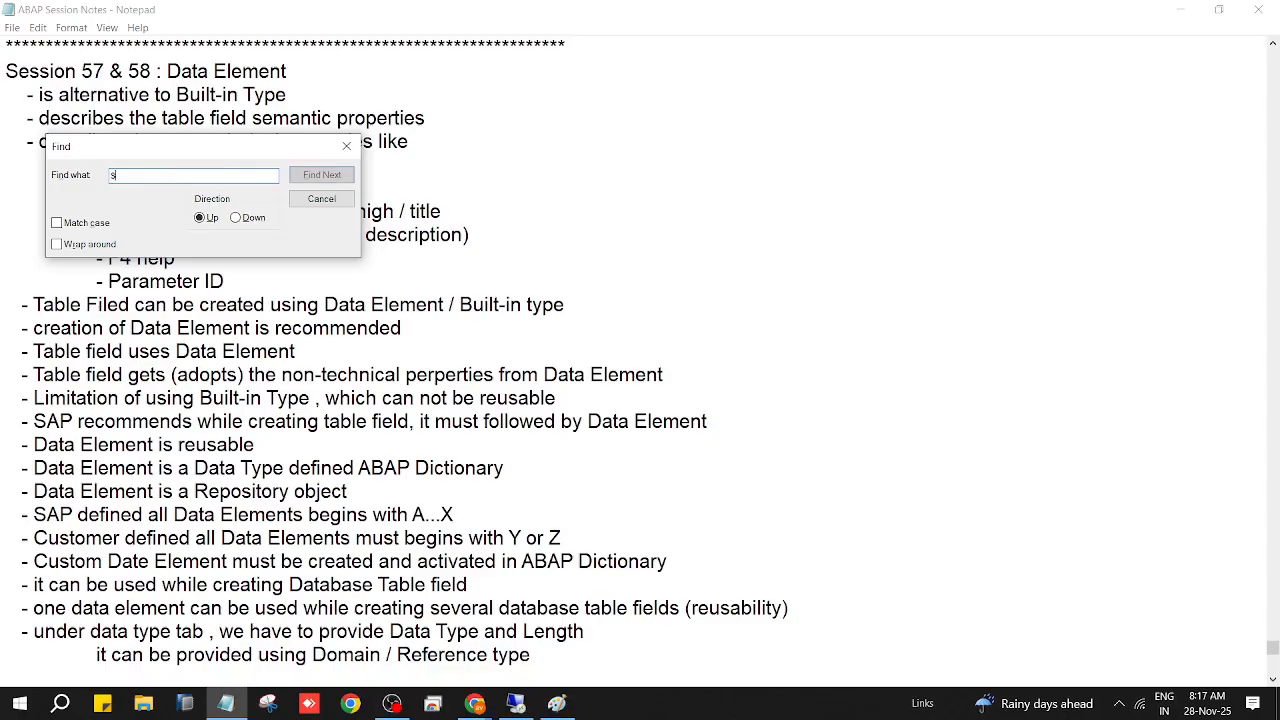
{"action": "type", "text": "tmp"}
{"action": "key", "text": "Return"}
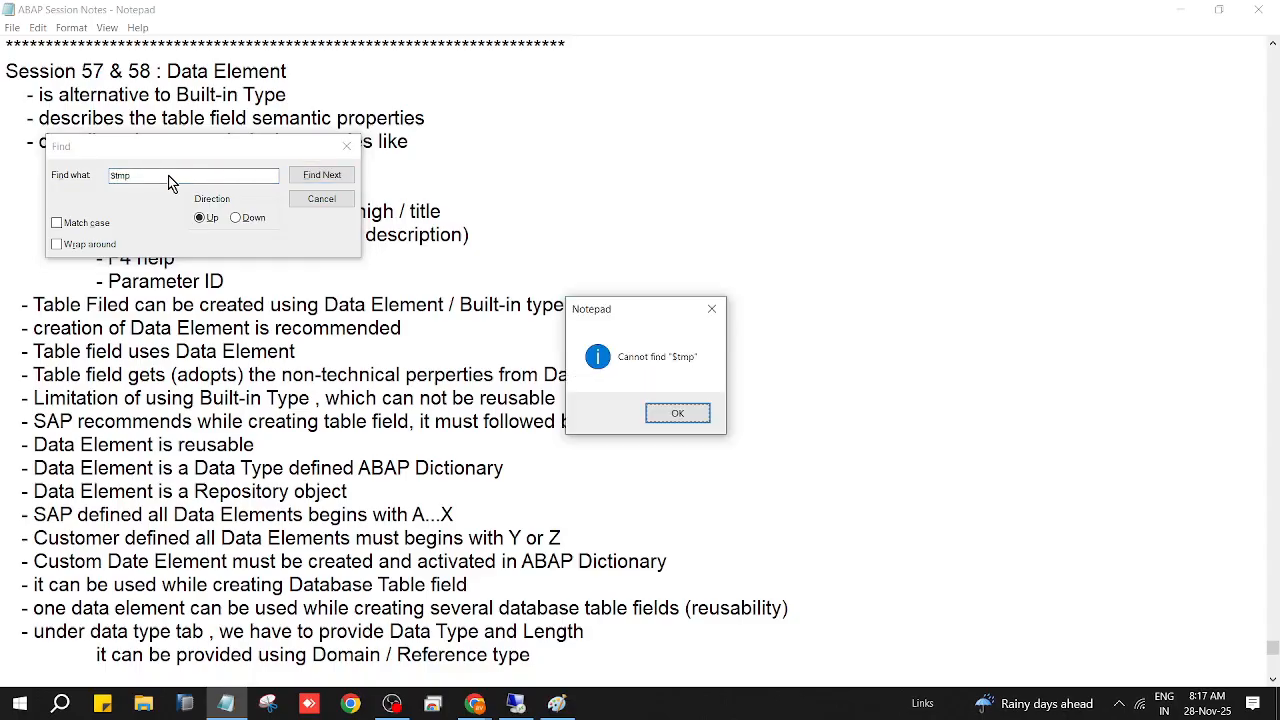
{"action": "key", "text": "Return"}
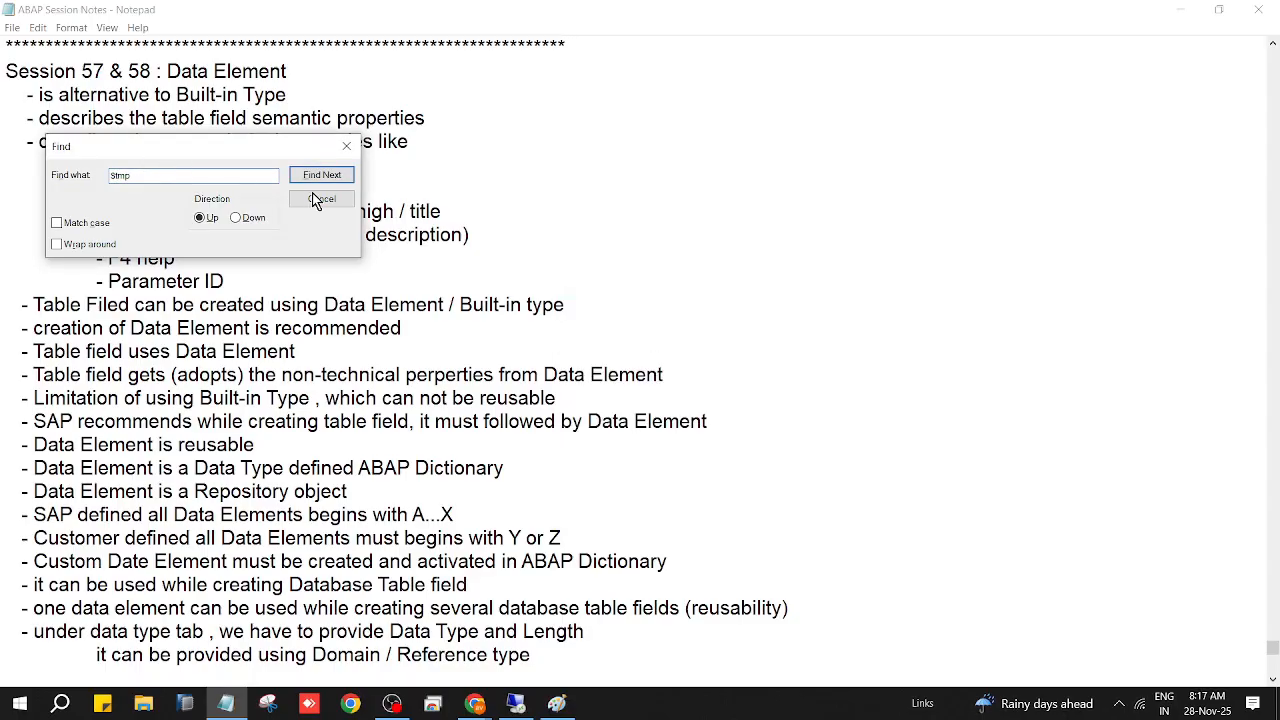
{"action": "left_click", "coordinate": [335, 199]}
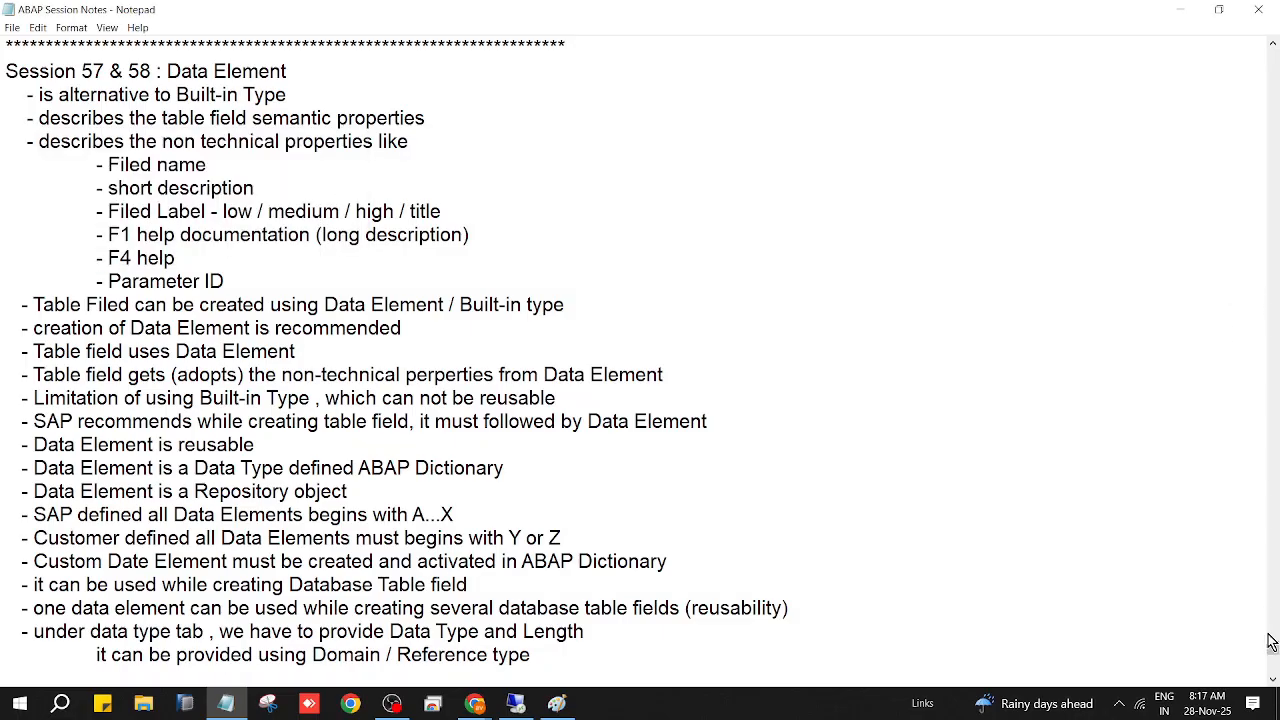
Step: Search downward for $tmp and jump to its first mention in the notes
{"action": "left_click_drag", "start_coordinate": [1273, 648], "coordinate": [1273, 57]}
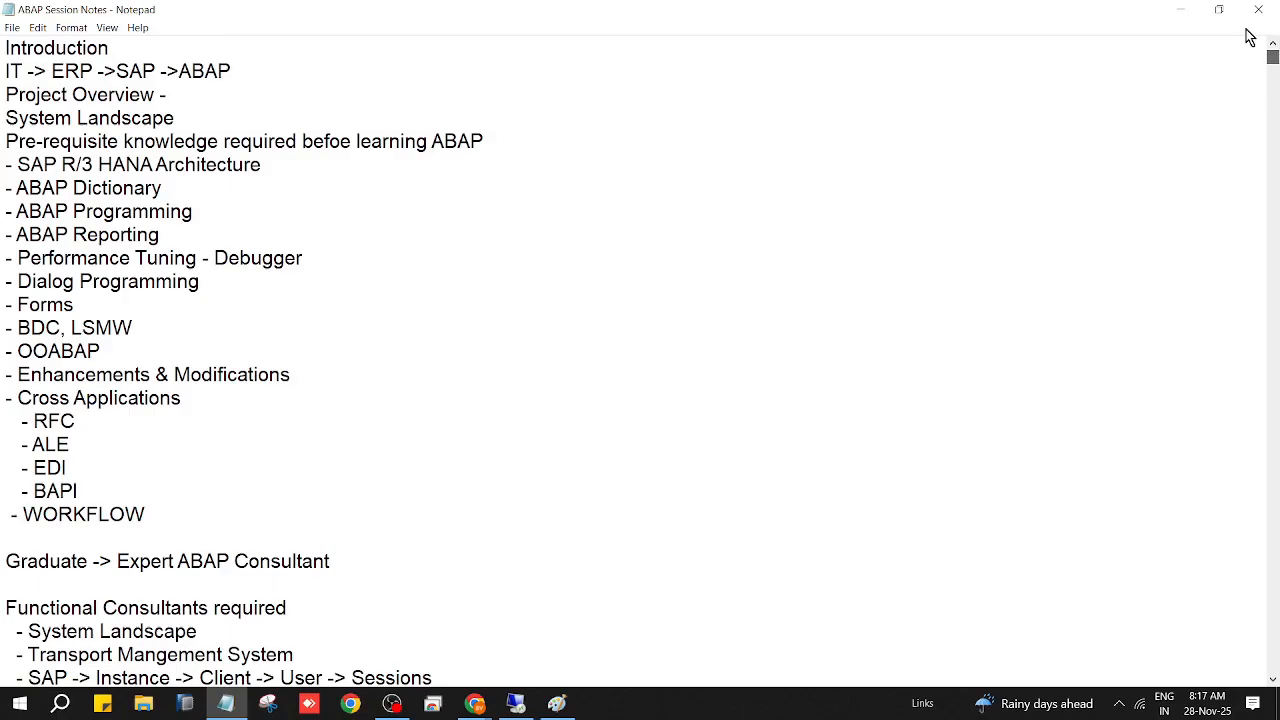
{"action": "key", "text": "ctrl+f"}
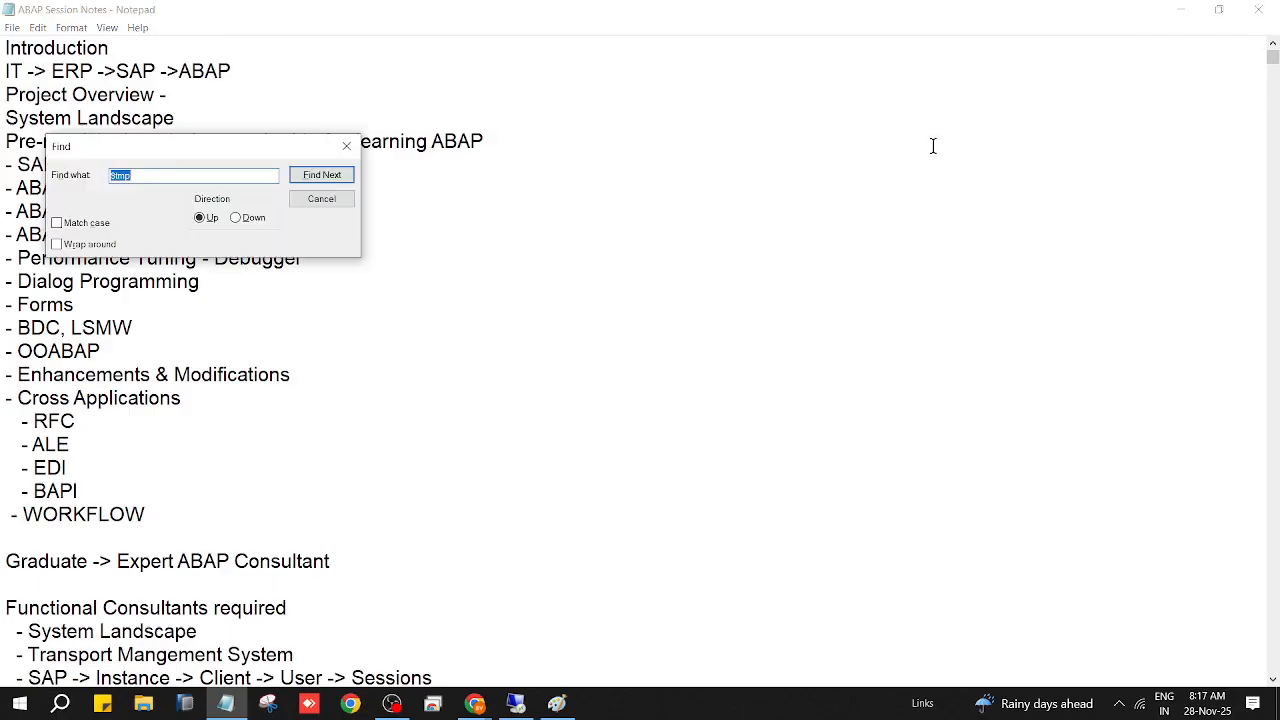
{"action": "left_click", "coordinate": [237, 217]}
{"action": "left_click", "coordinate": [309, 183]}
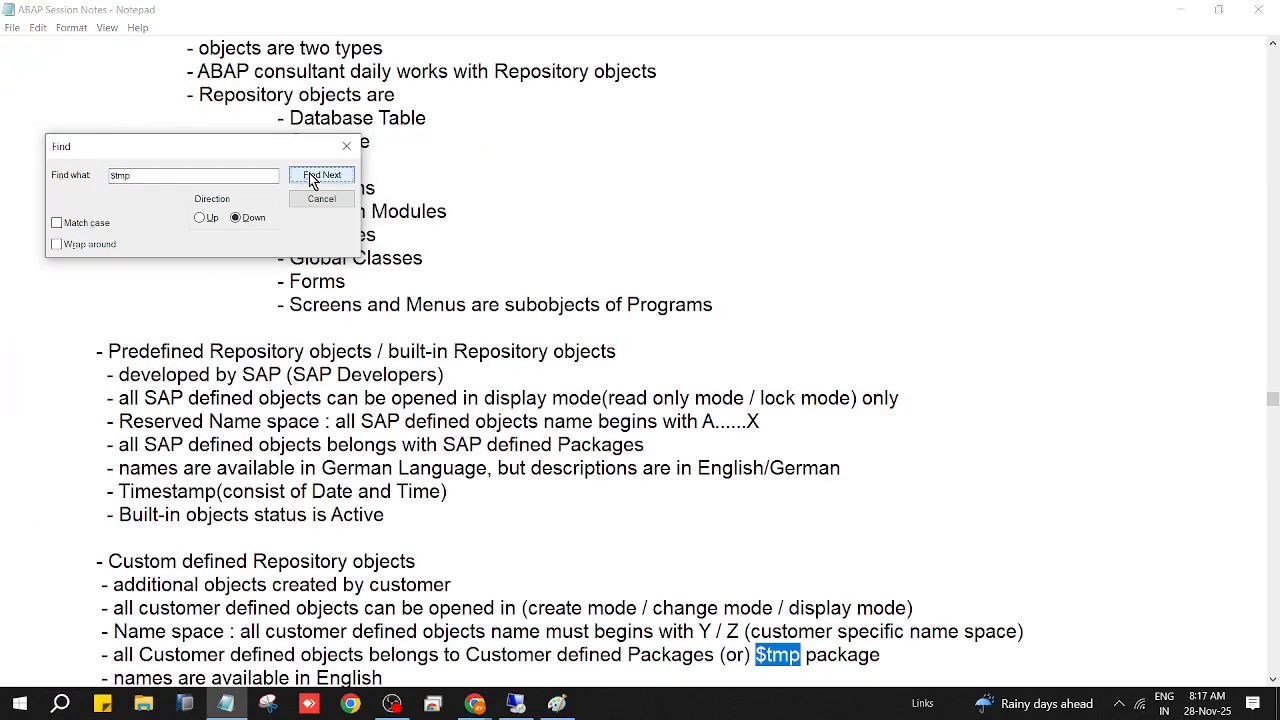
{"action": "left_click", "coordinate": [324, 199]}
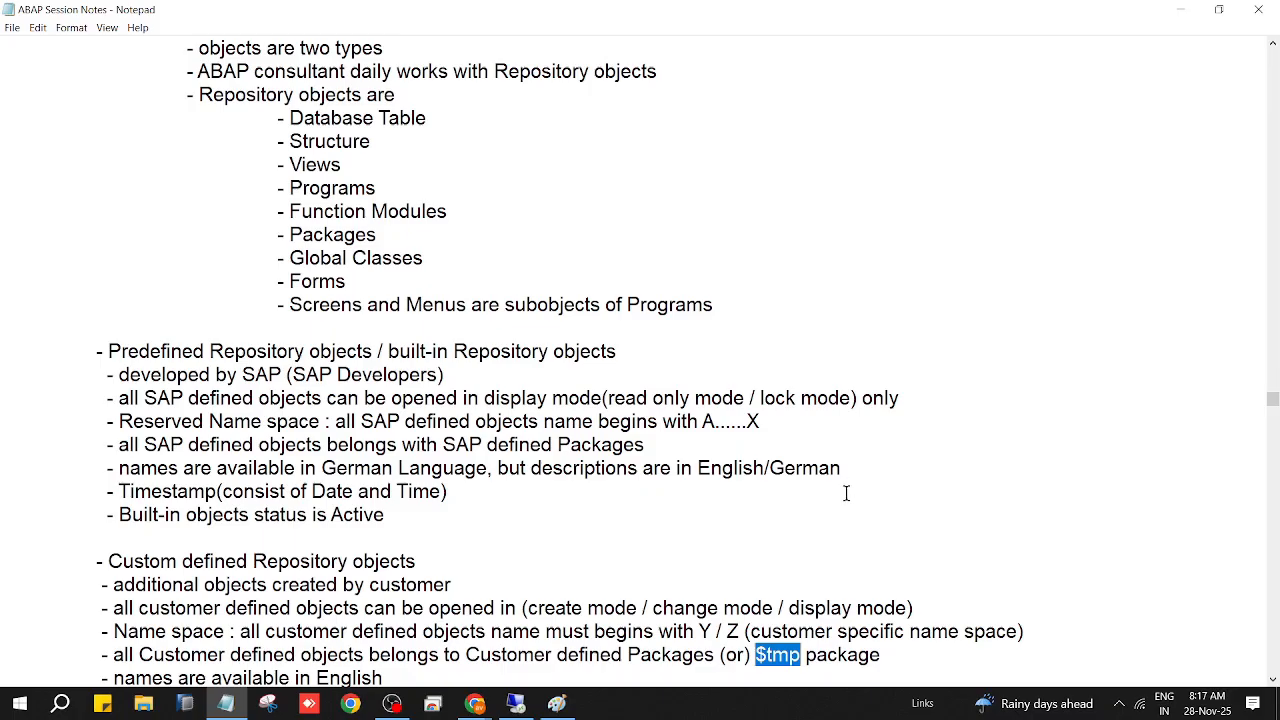
{"action": "scroll", "coordinate": [846, 493], "scroll_direction": "down", "scroll_amount": 4}
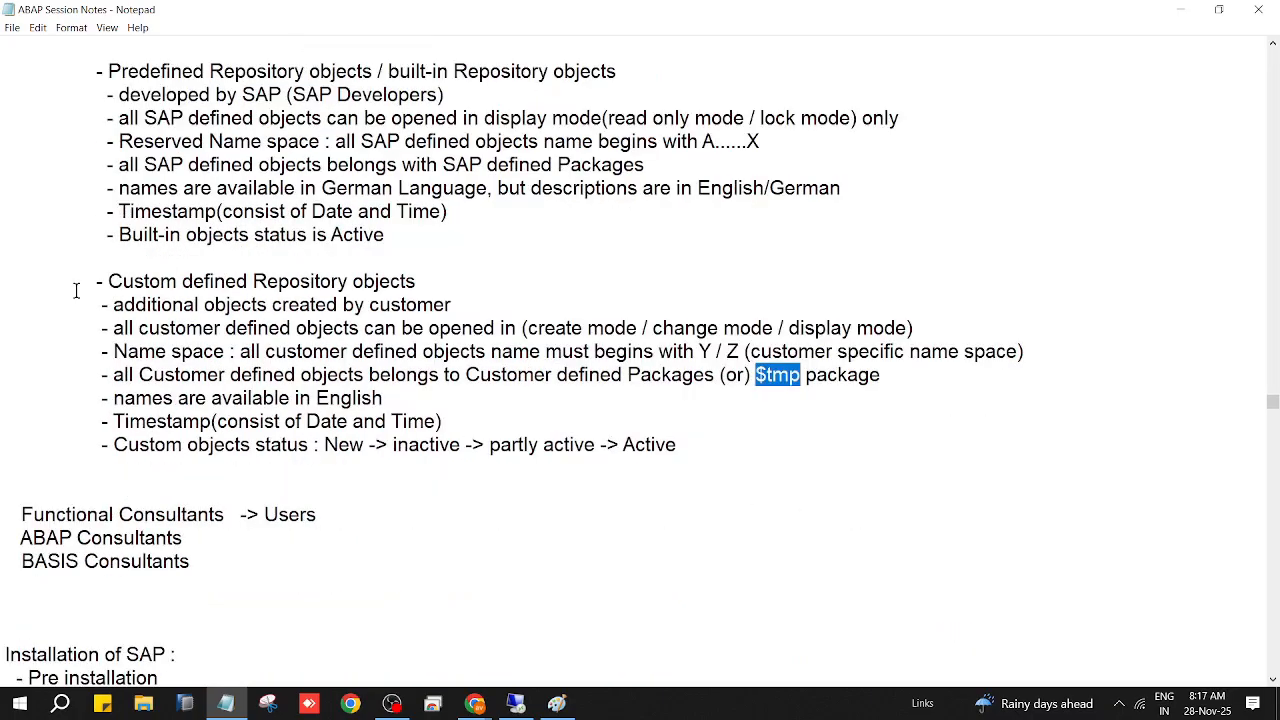
{"action": "scroll", "coordinate": [497, 408], "scroll_direction": "up", "scroll_amount": 2}
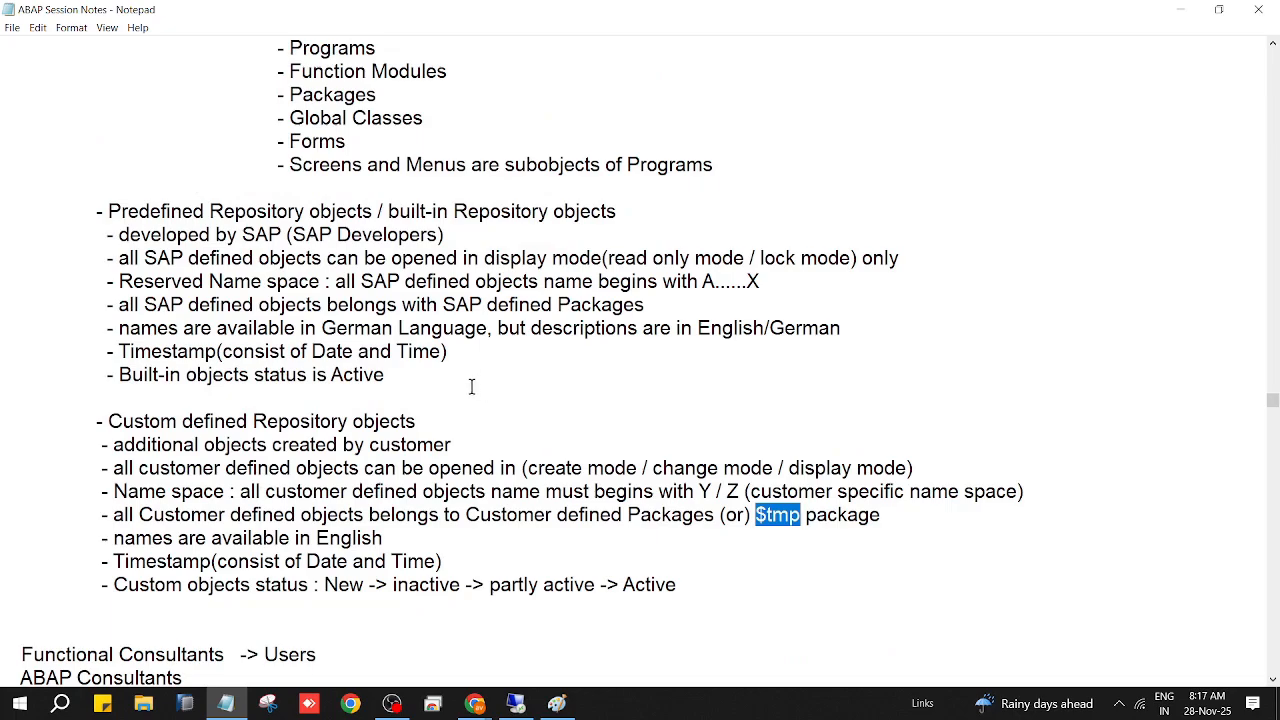
{"action": "scroll", "coordinate": [471, 386], "scroll_direction": "down", "scroll_amount": 4}
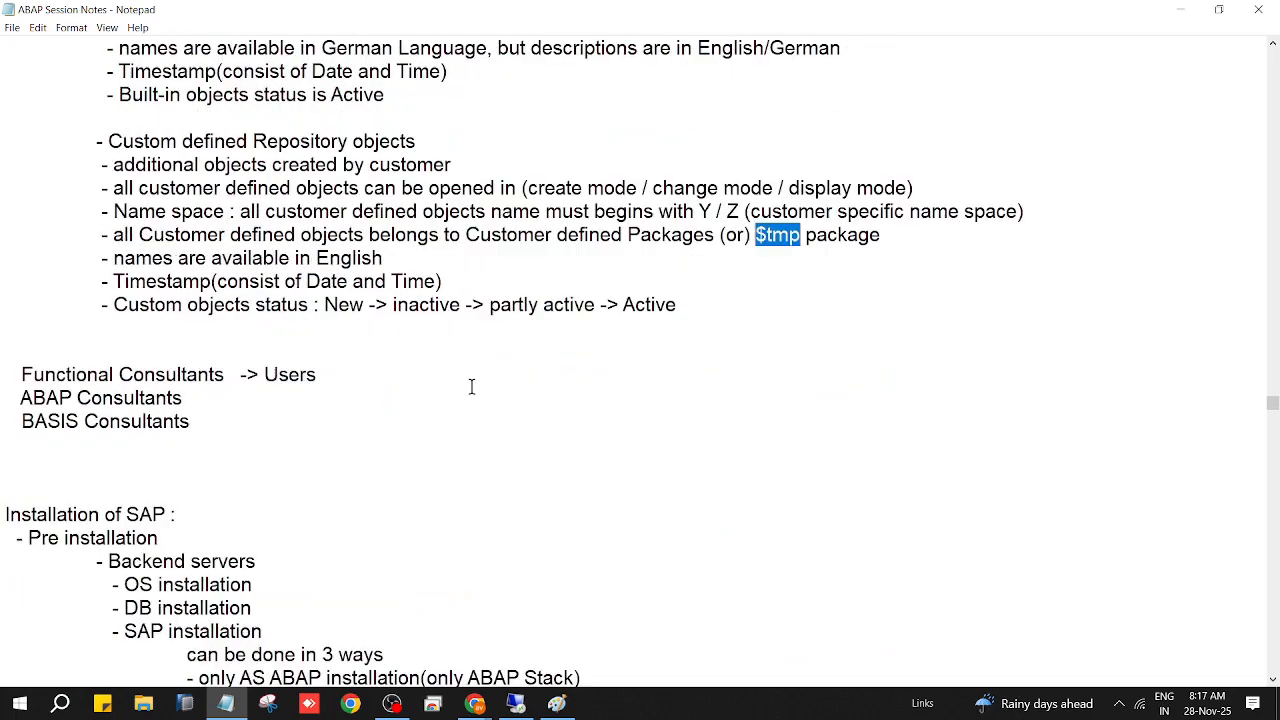
Step: Jump to the next $tmp mention and scroll down to the Session 49 package notes
{"action": "key", "text": "ctrl+f"}
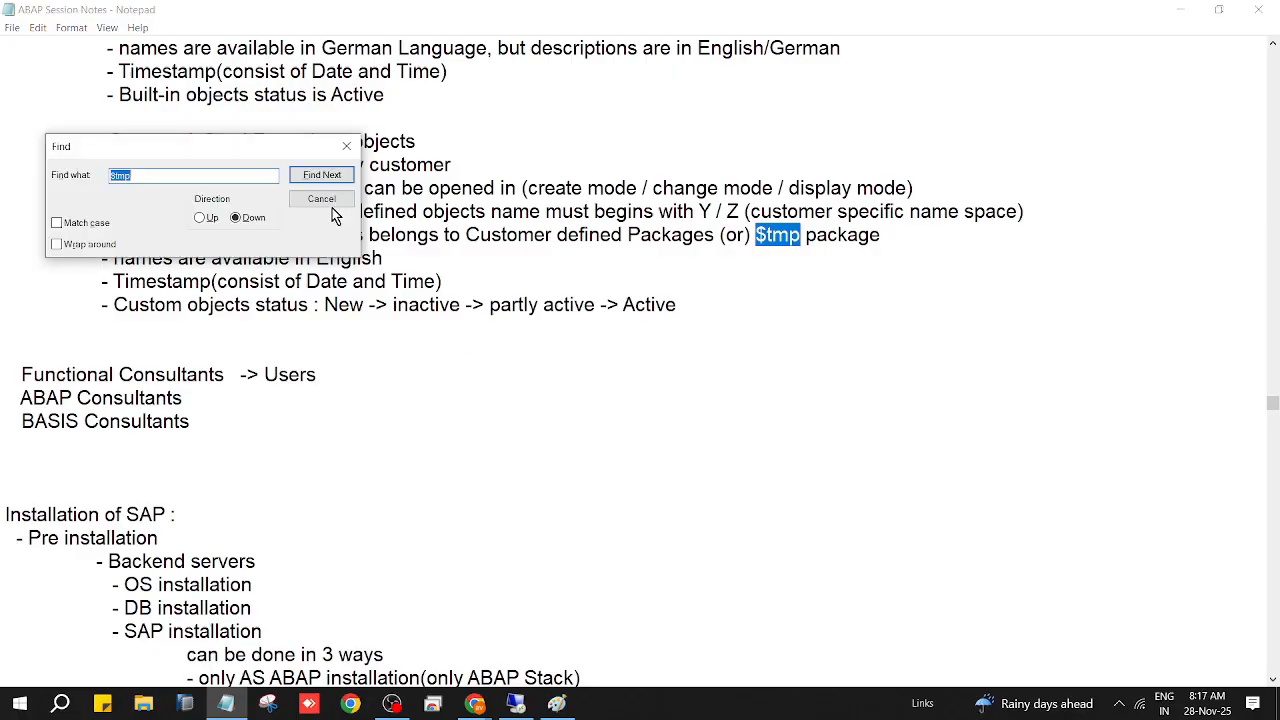
{"action": "left_click", "coordinate": [325, 180]}
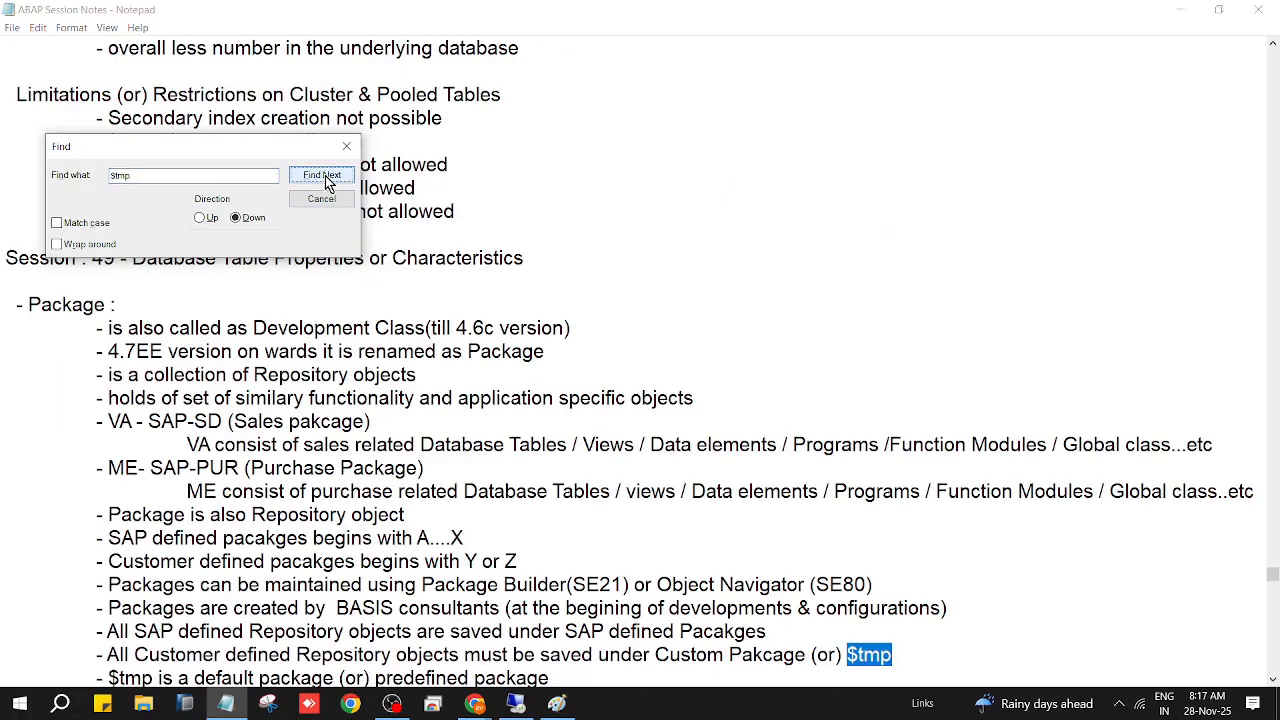
{"action": "left_click", "coordinate": [344, 200]}
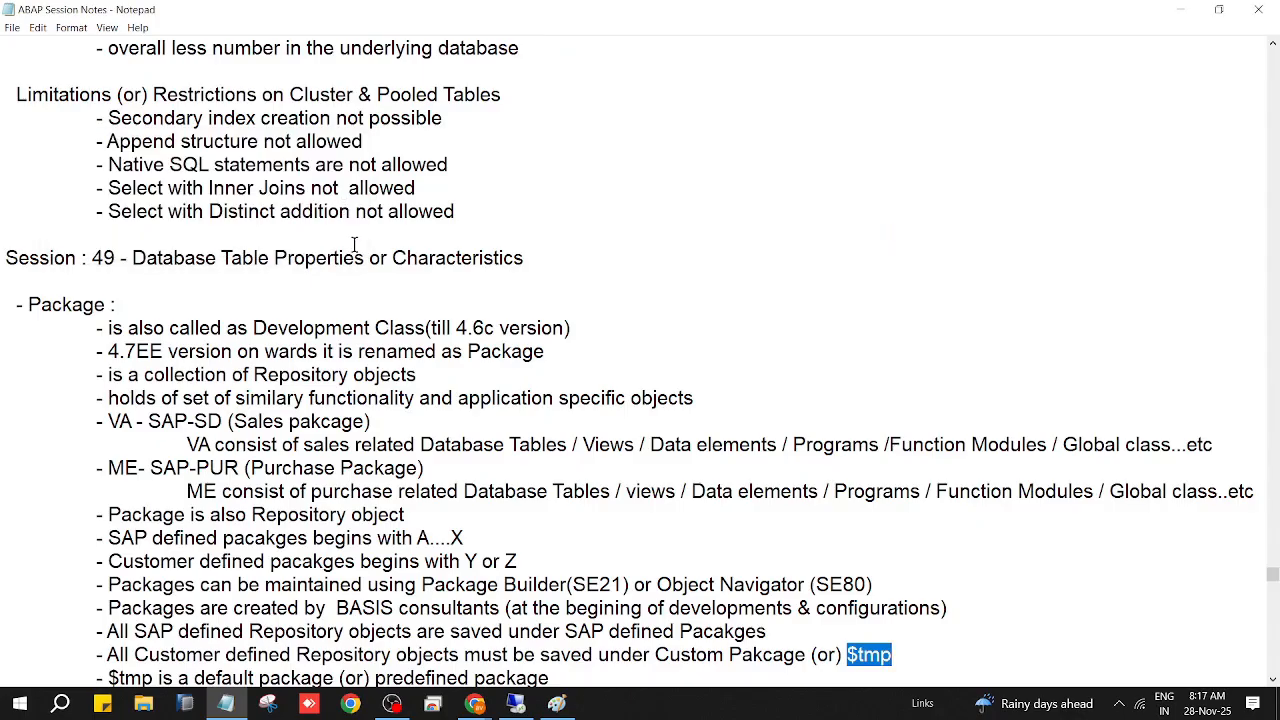
{"action": "scroll", "coordinate": [752, 530], "scroll_direction": "down", "scroll_amount": 4}
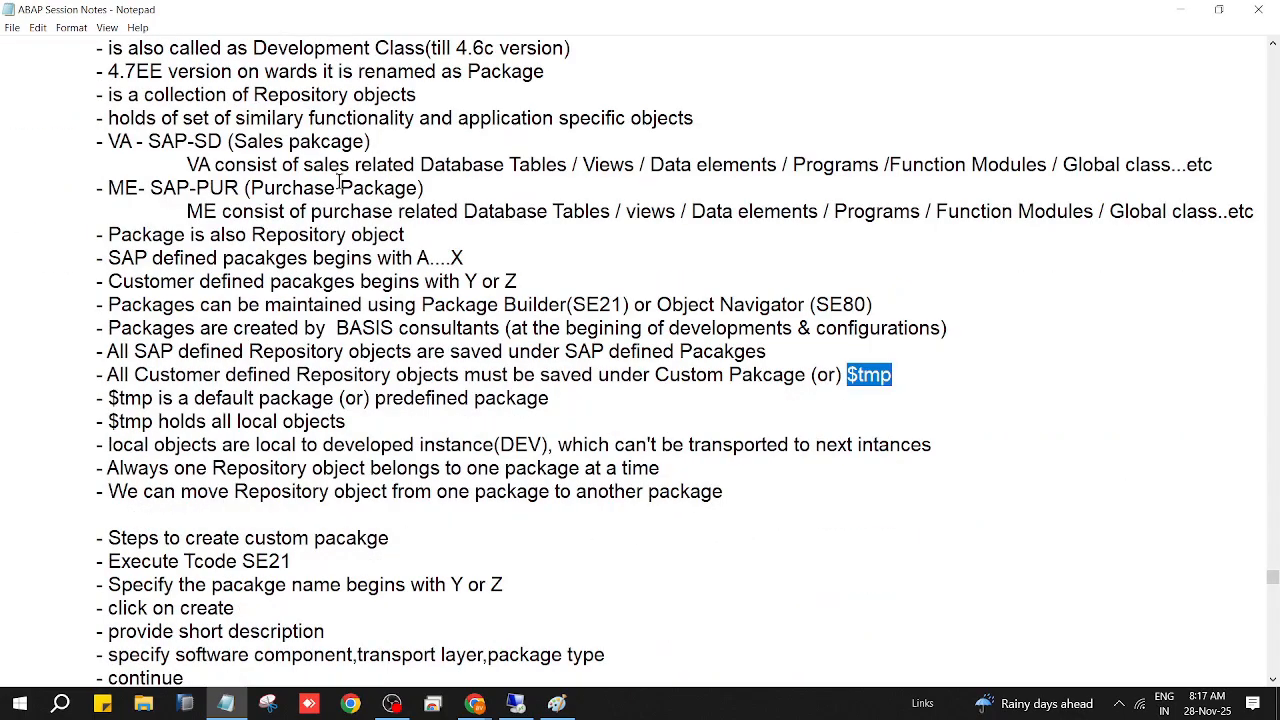
{"action": "scroll", "coordinate": [424, 449], "scroll_direction": "up", "scroll_amount": 3}
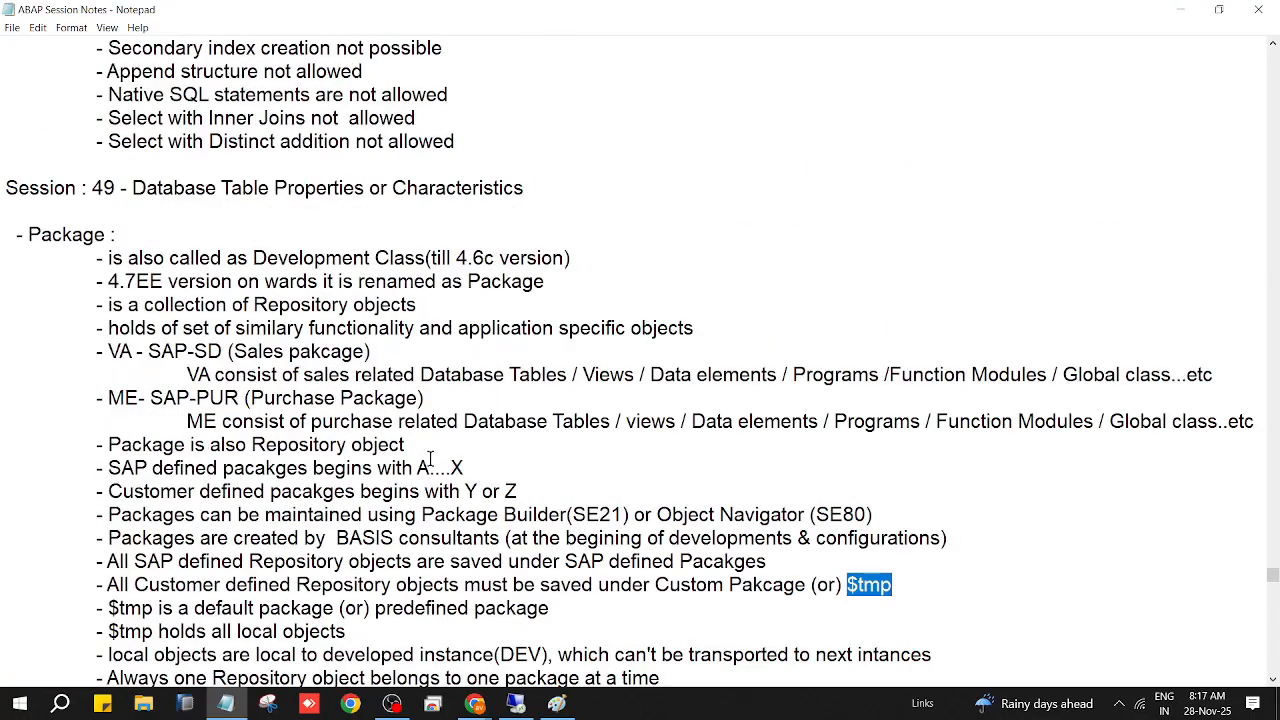
{"action": "scroll", "coordinate": [430, 460], "scroll_direction": "down", "scroll_amount": 5}
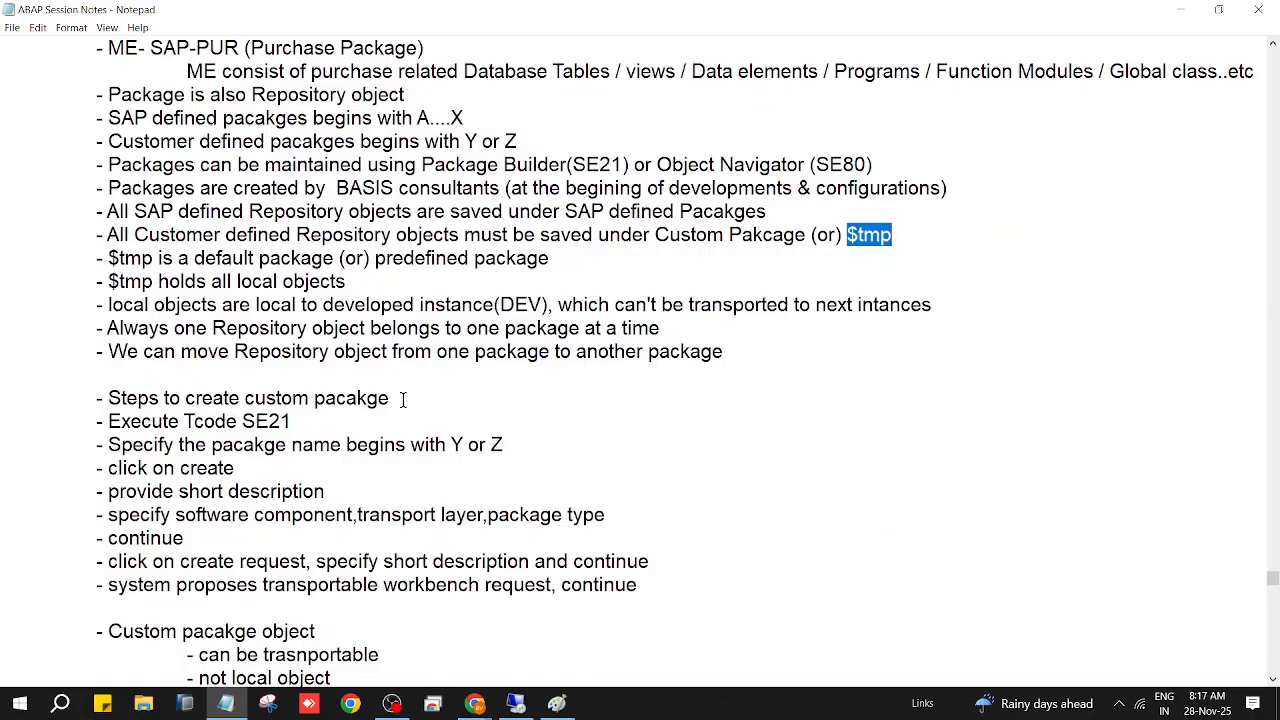
{"action": "left_click", "coordinate": [404, 399]}
{"action": "scroll", "coordinate": [650, 600], "scroll_direction": "down", "scroll_amount": 1}
{"action": "scroll", "coordinate": [654, 597], "scroll_direction": "down", "scroll_amount": 2}
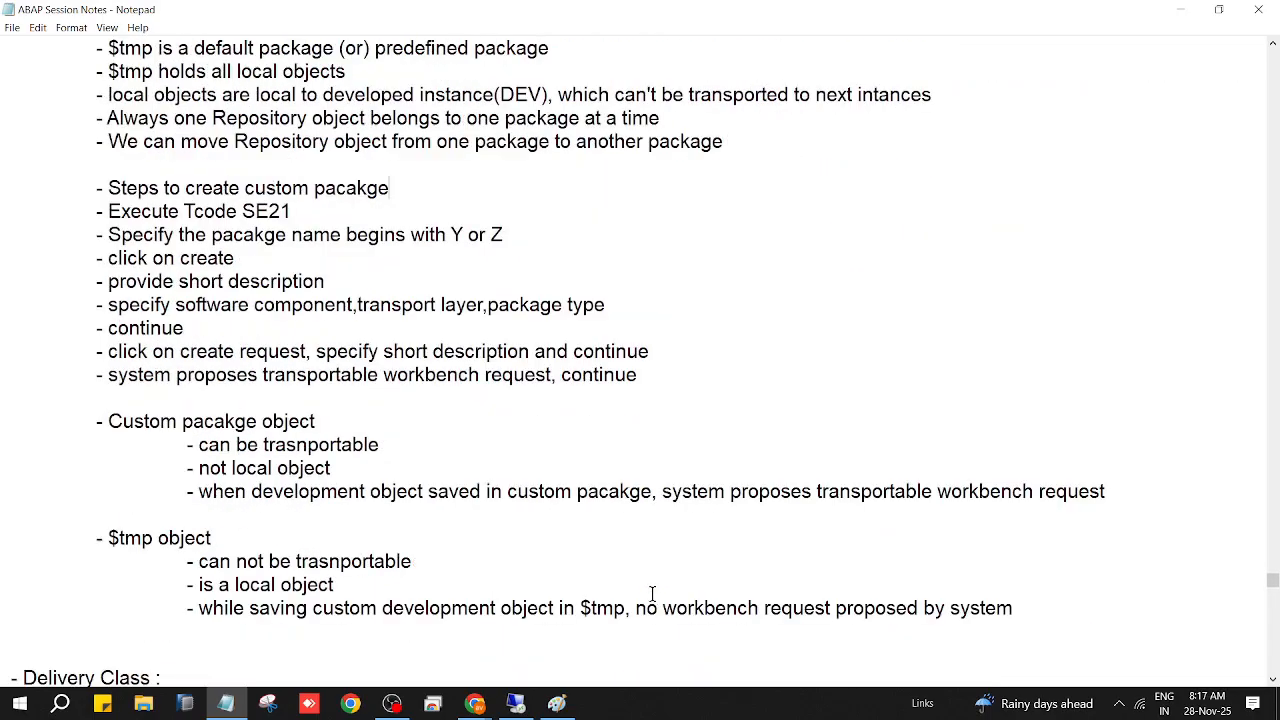
{"action": "scroll", "coordinate": [222, 580], "scroll_direction": "down", "scroll_amount": 2}
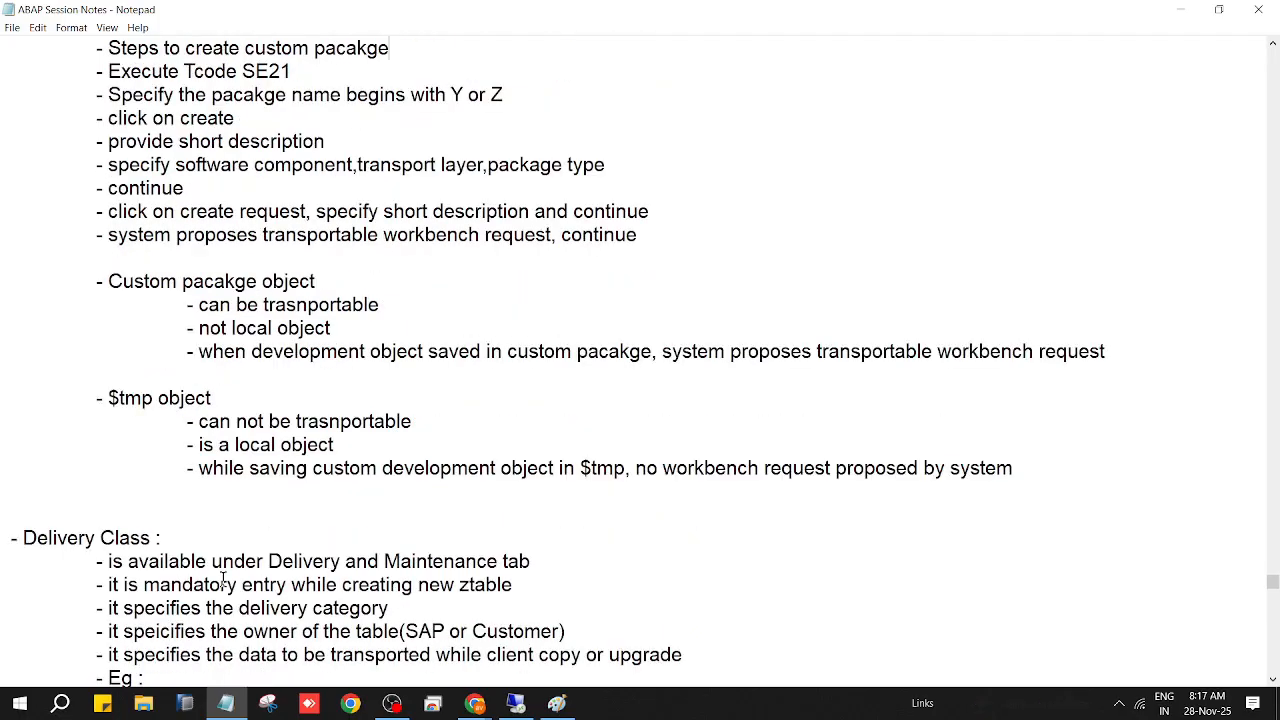
Step: Insert the line '- move the object from $tmp to Custom Package' above the Delivery Class notes
{"action": "left_click", "coordinate": [126, 495]}
{"action": "key", "text": "Return"}
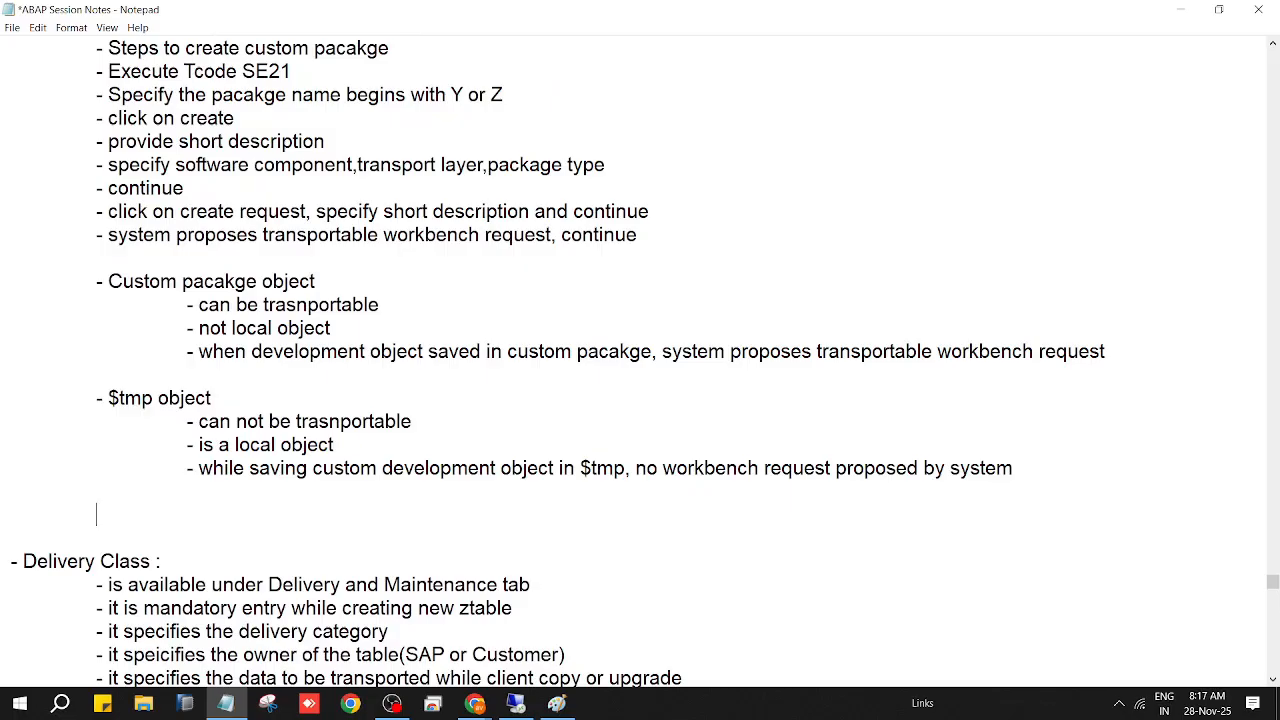
{"action": "type", "text": "- move the"}
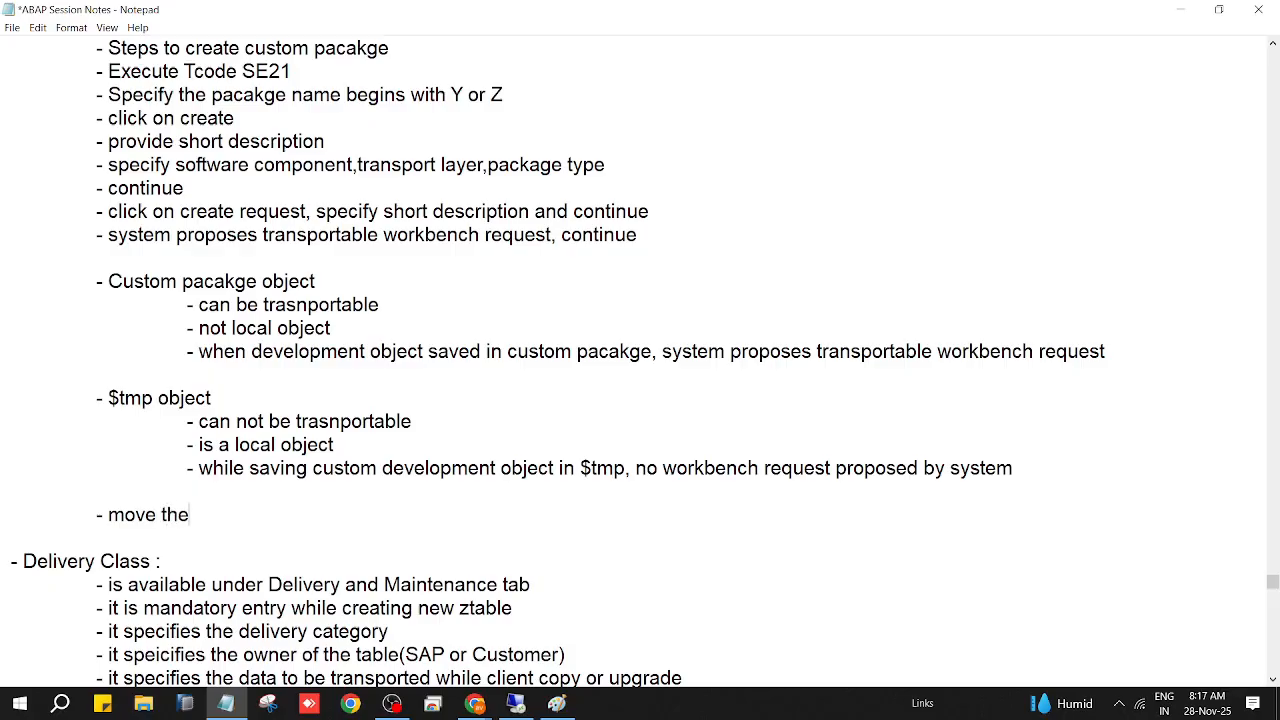
{"action": "type", "text": " object from"}
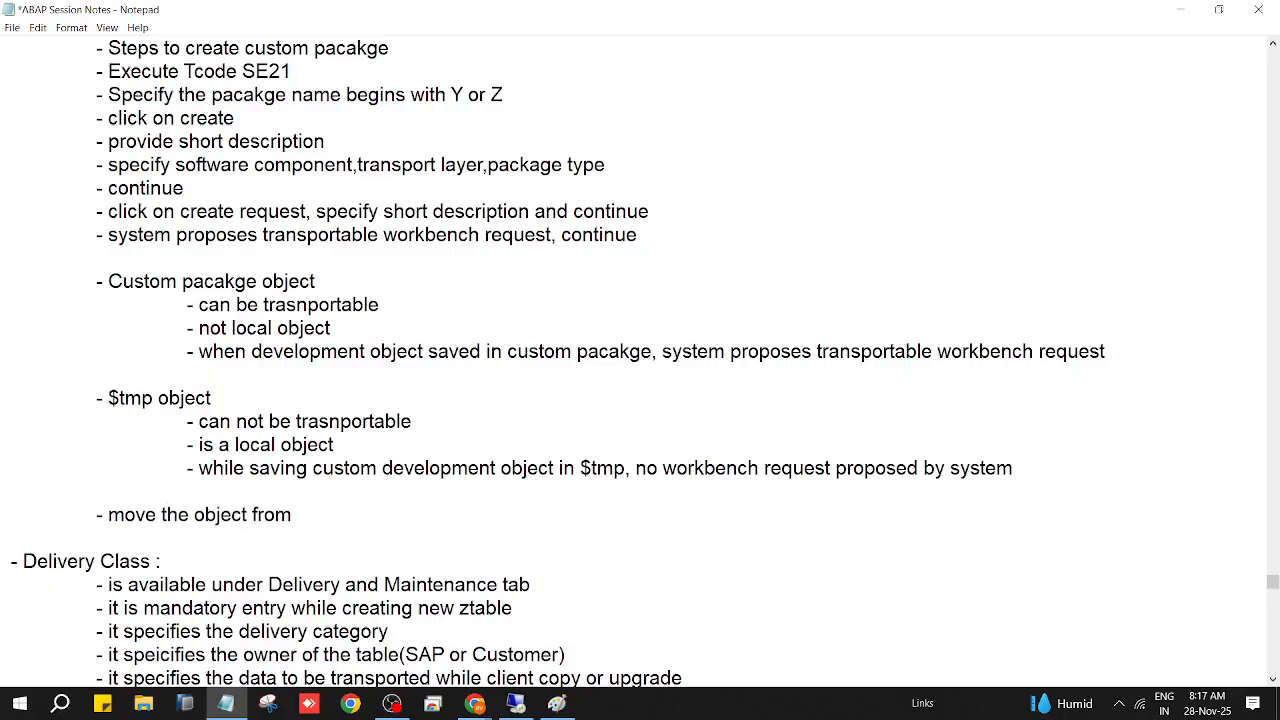
{"action": "type", "text": " $te"}
{"action": "key", "text": "BackSpace"}
{"action": "type", "text": "mp to Custom Pac"}
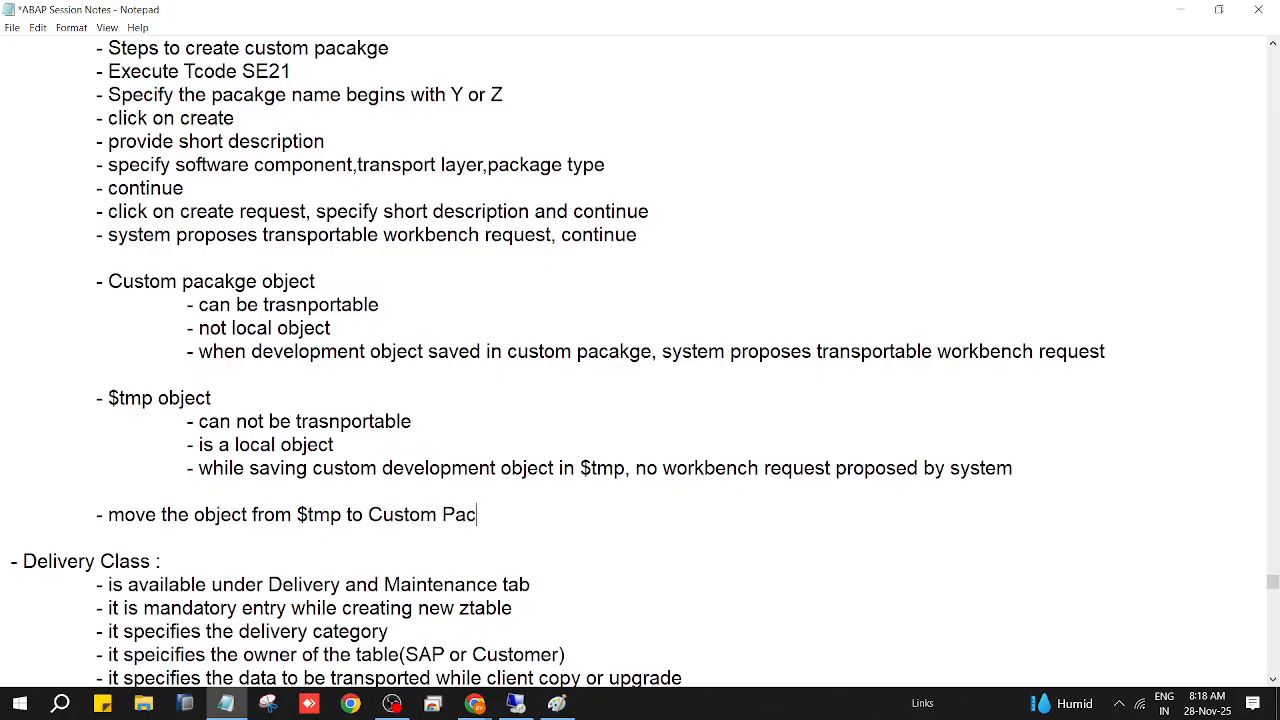
{"action": "type", "text": "kage"}
Step: Add indented bullets 'open the object in display / change mode' and 'goto menu -> object directory entry'
{"action": "key", "text": "Return"}
{"action": "key", "text": "Tab"}
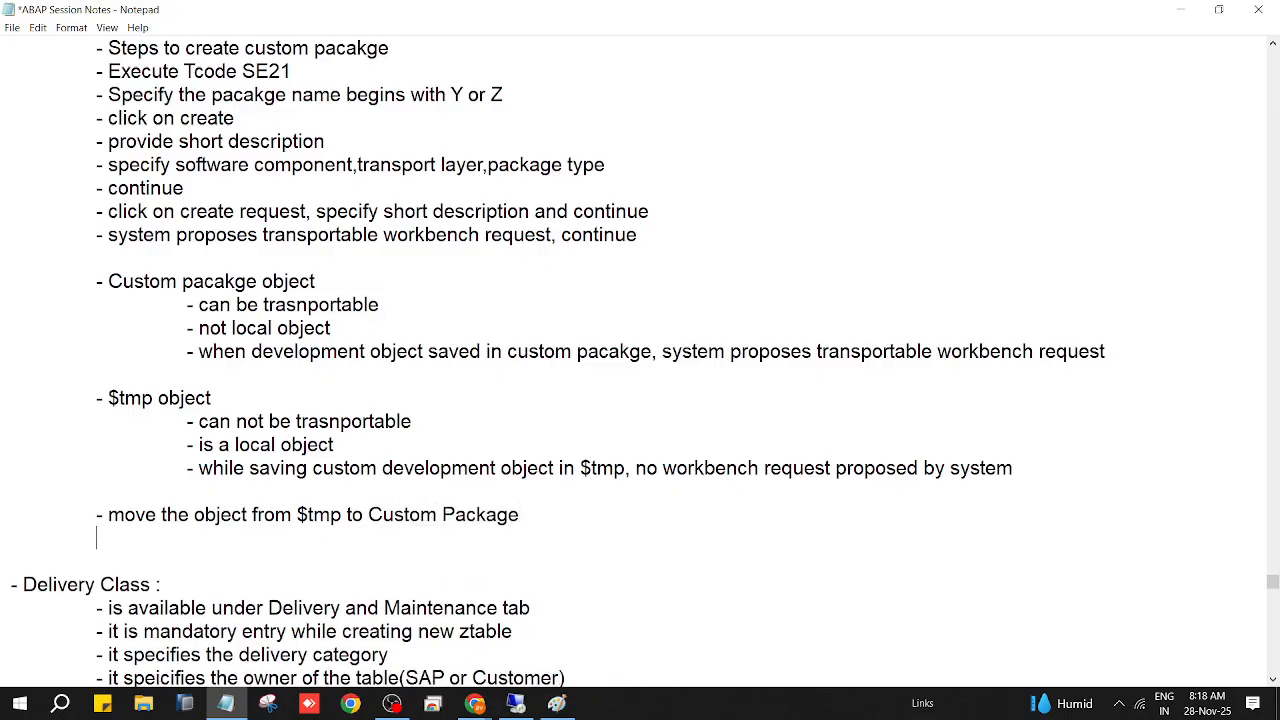
{"action": "type", "text": "- open the object"}
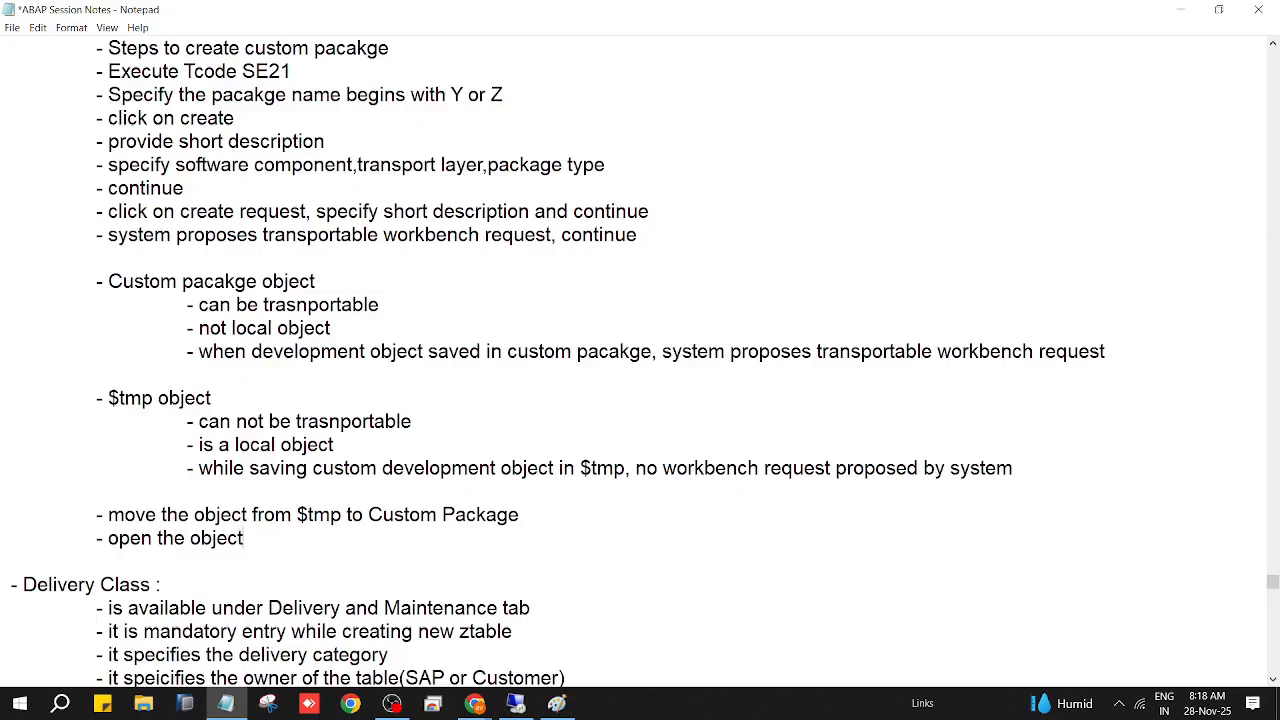
{"action": "type", "text": " in display /"}
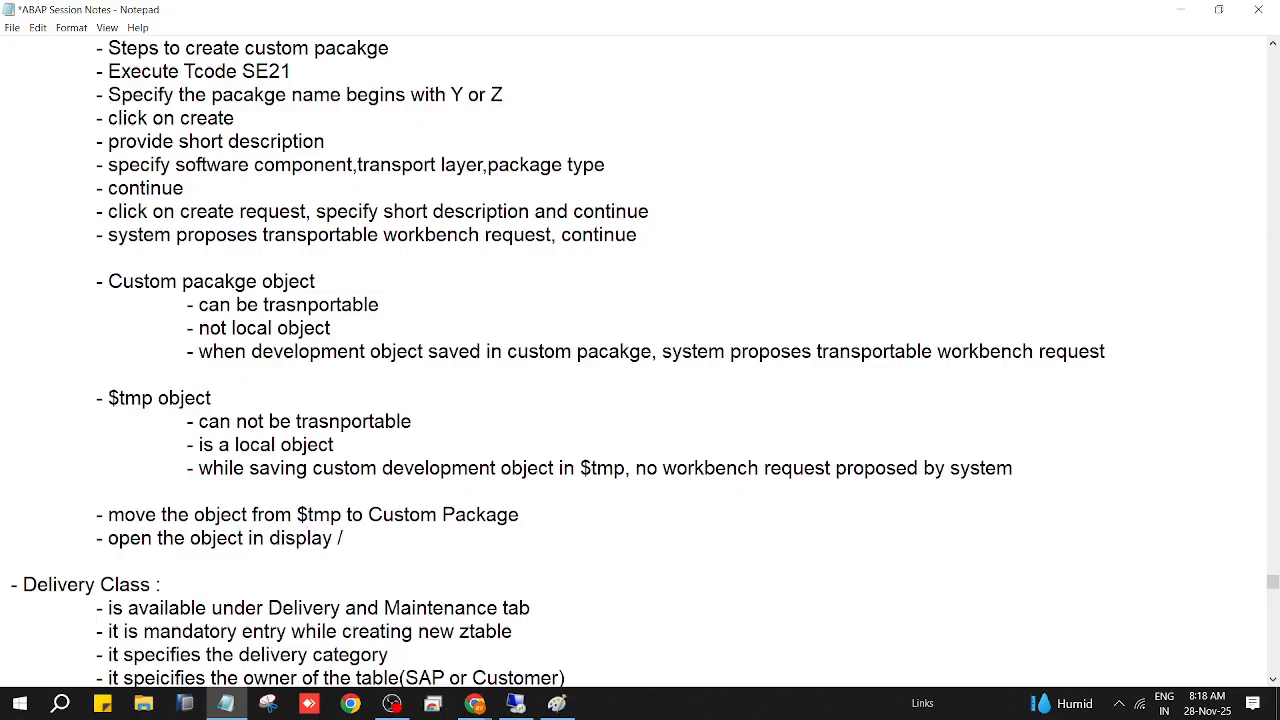
{"action": "type", "text": " change mode"}
{"action": "key", "text": "Return"}
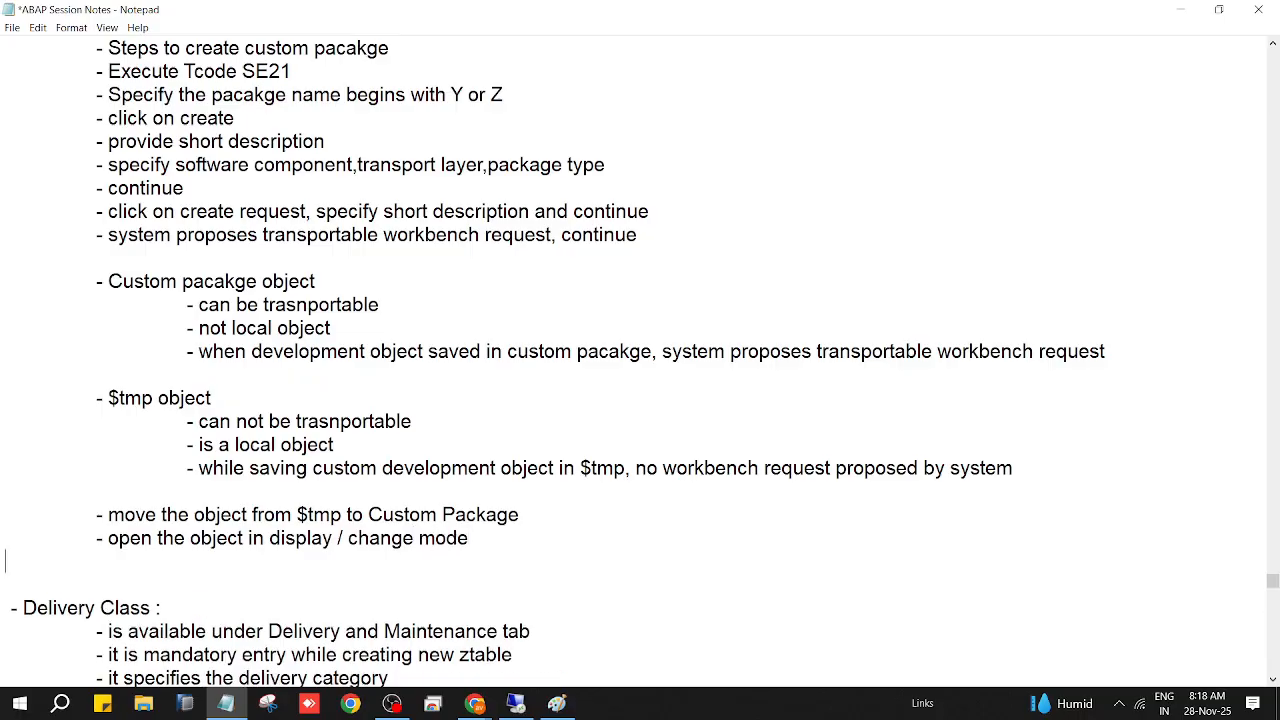
{"action": "key", "text": "Tab"}
{"action": "type", "text": "- goto menu"}
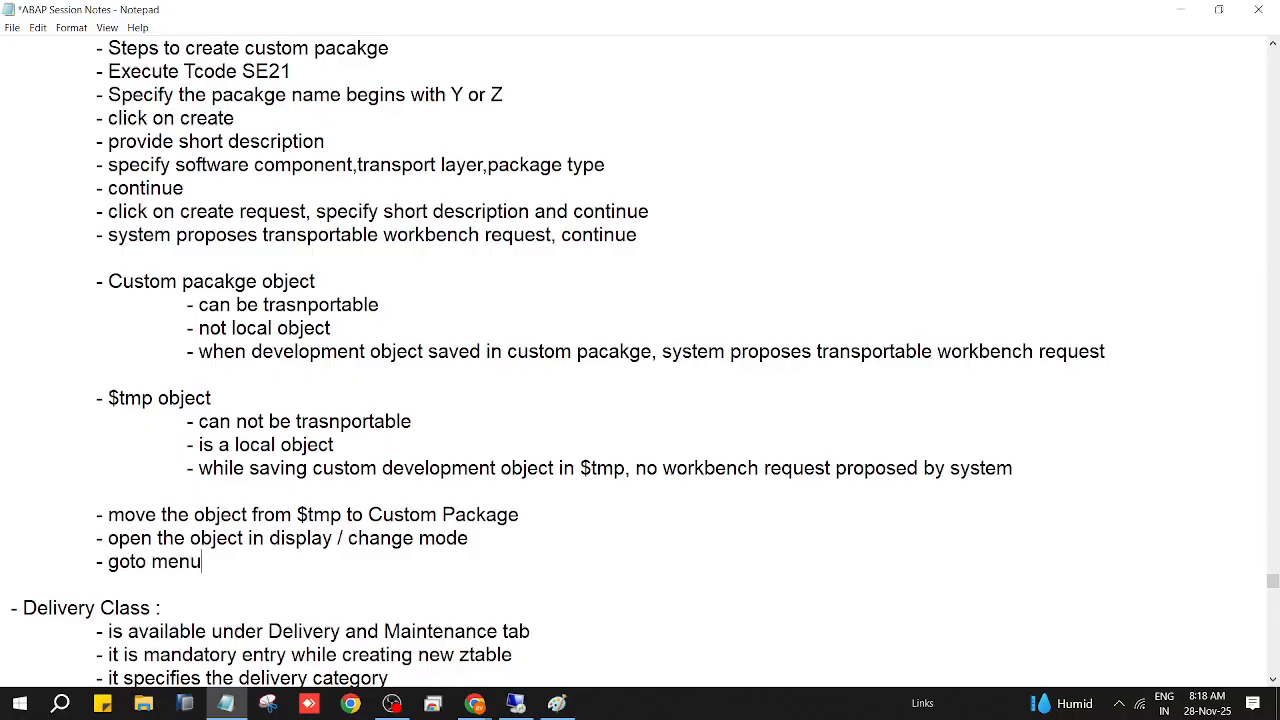
{"action": "type", "text": " -> object directory entry"}
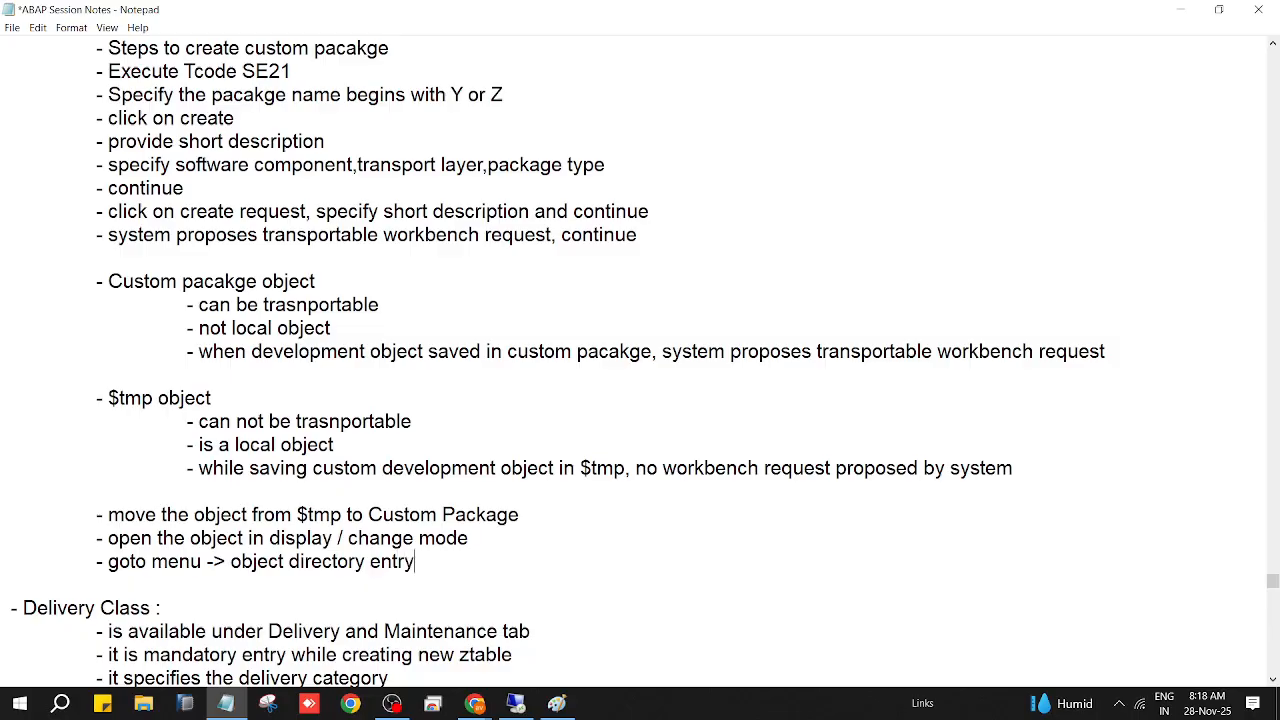
Step: Add the bullet 'remove existing package name($tmp), enter your package name'
{"action": "key", "text": "Return"}
{"action": "key", "text": "Tab"}
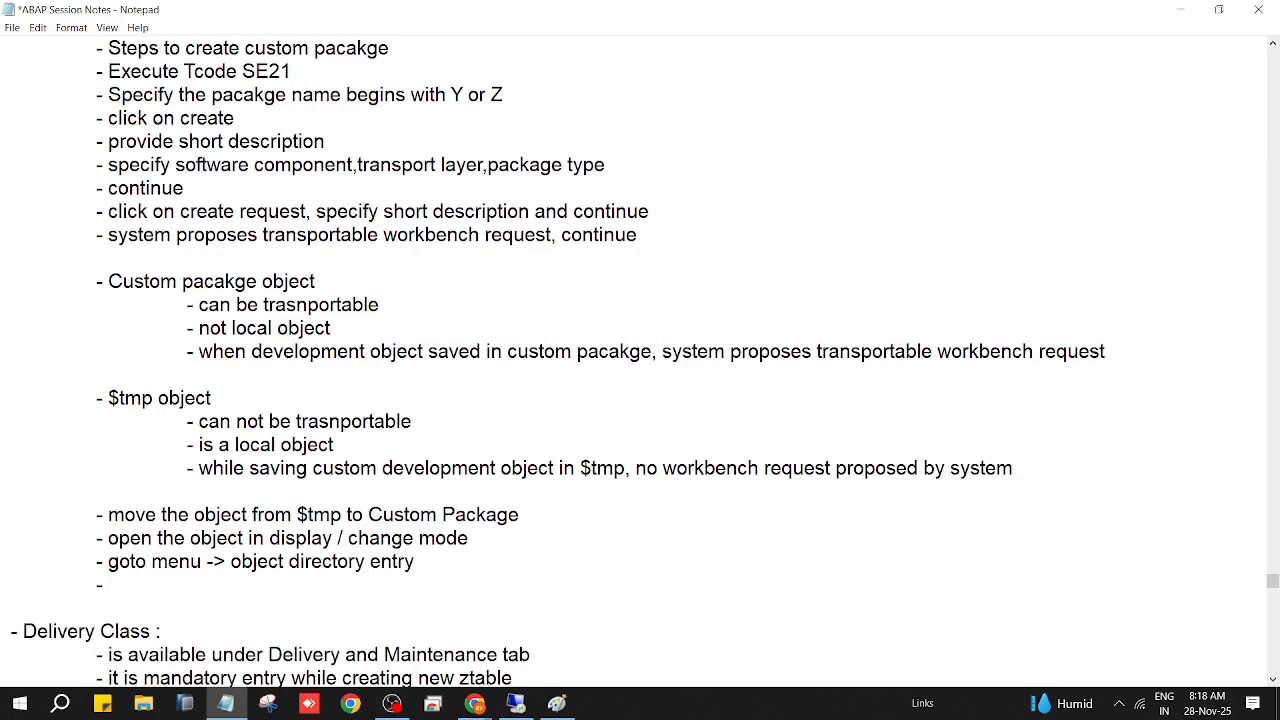
{"action": "type", "text": "- speic"}
{"action": "key", "text": "BackSpace"}
{"action": "key", "text": "BackSpace"}
{"action": "key", "text": "BackSpace"}
{"action": "key", "text": "BackSpace"}
{"action": "key", "text": "BackSpace"}
{"action": "type", "text": "remove exi"}
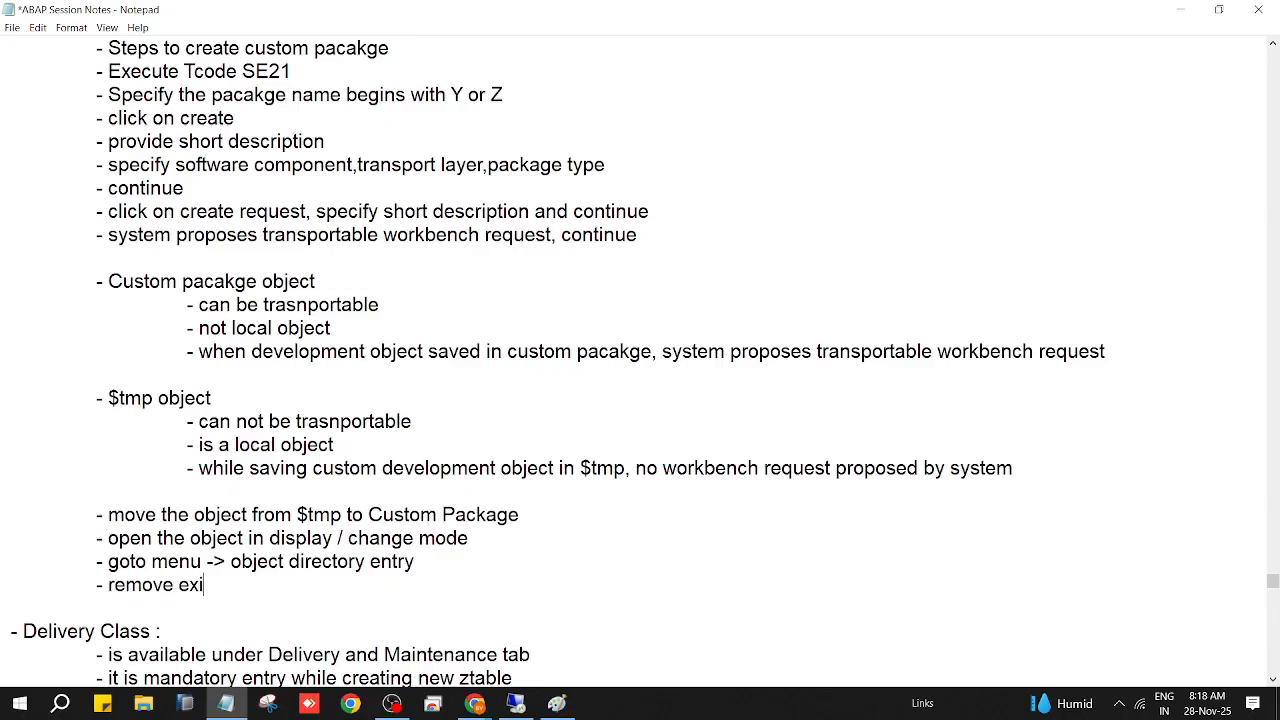
{"action": "type", "text": "sting packag"}
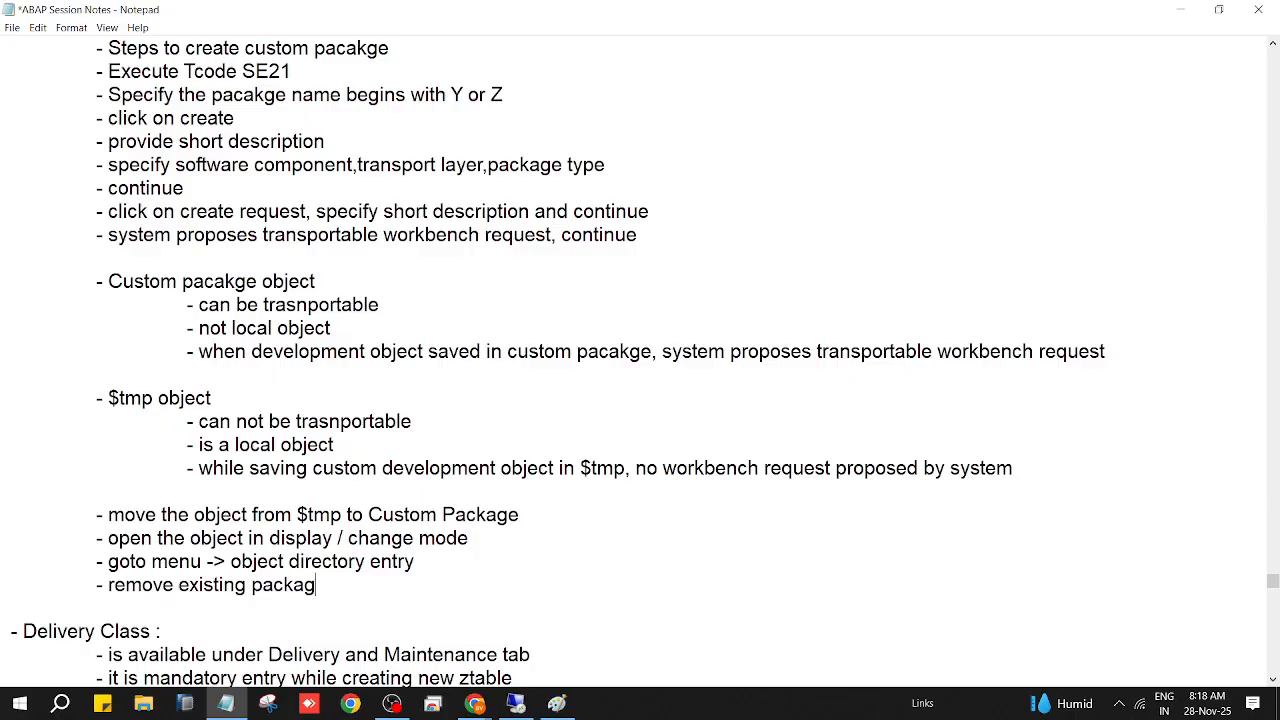
{"action": "type", "text": "e name($tmp"}
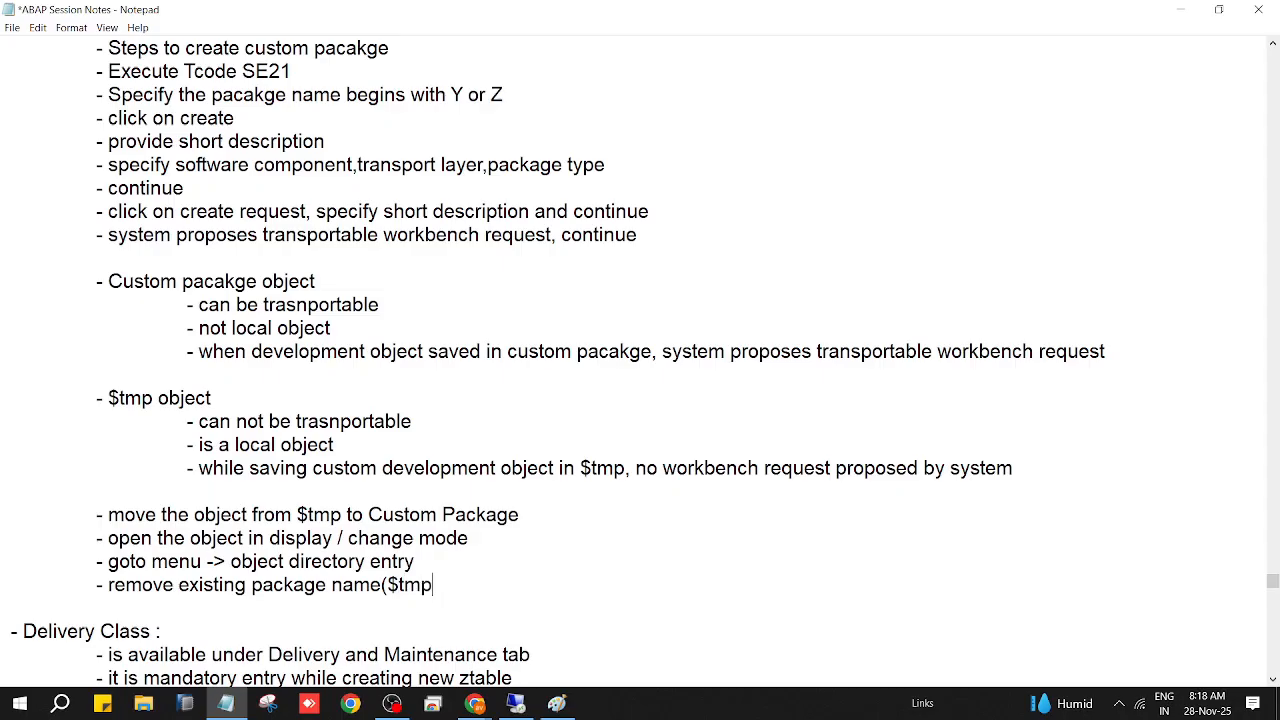
{"action": "type", "text": "), enter your package "}
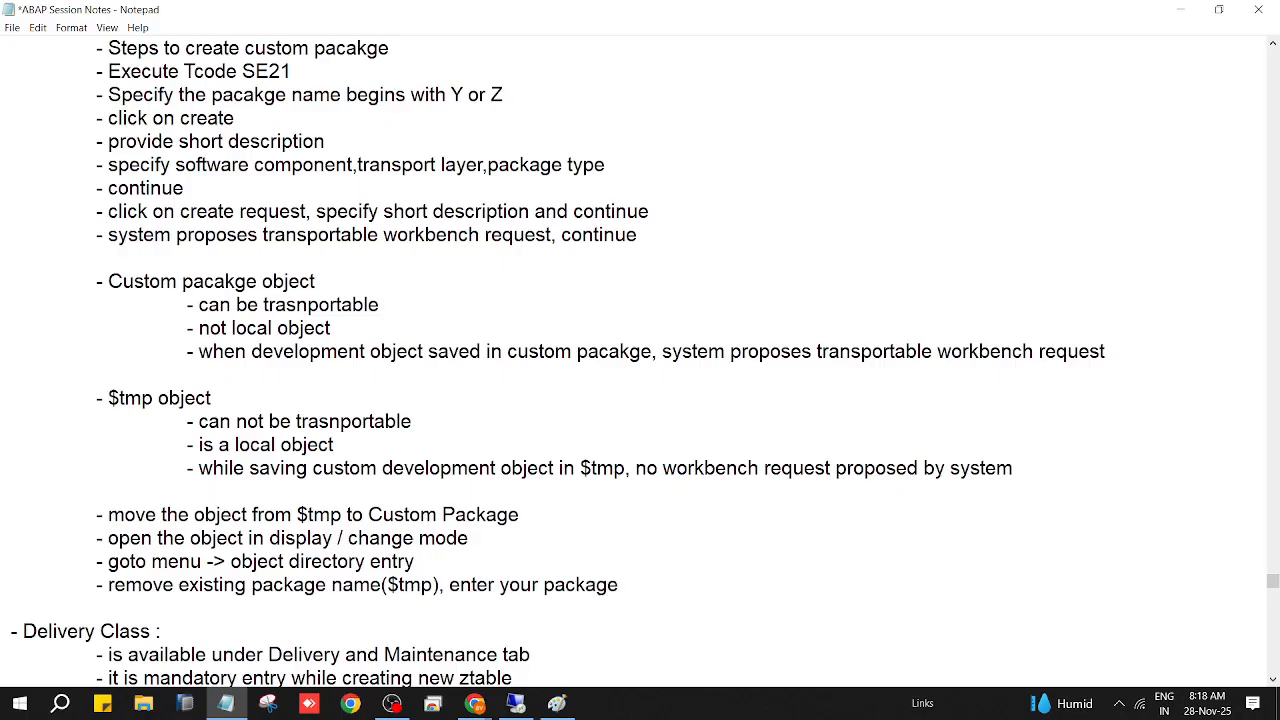
{"action": "type", "text": "name"}
Step: Add the bullet 'created by (person name) also can be changed'
{"action": "key", "text": "Return"}
{"action": "key", "text": "Tab"}
{"action": "type", "text": "-"}
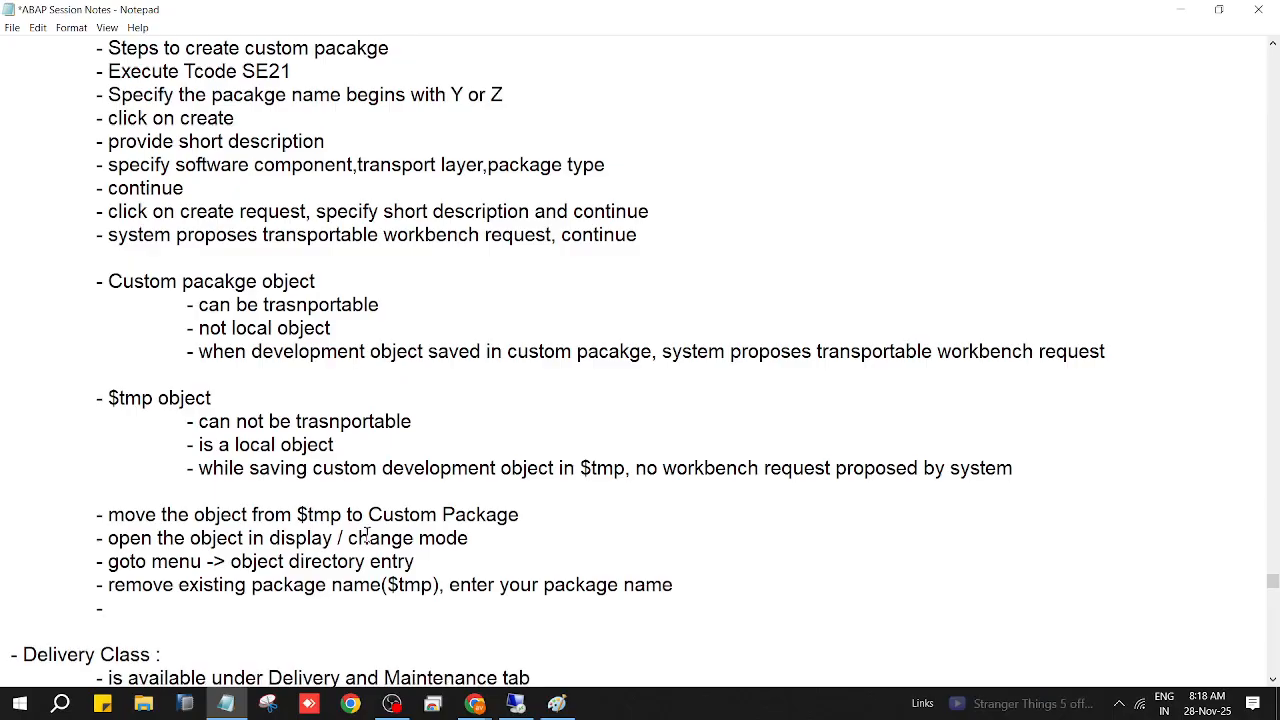
{"action": "type", "text": " persona"}
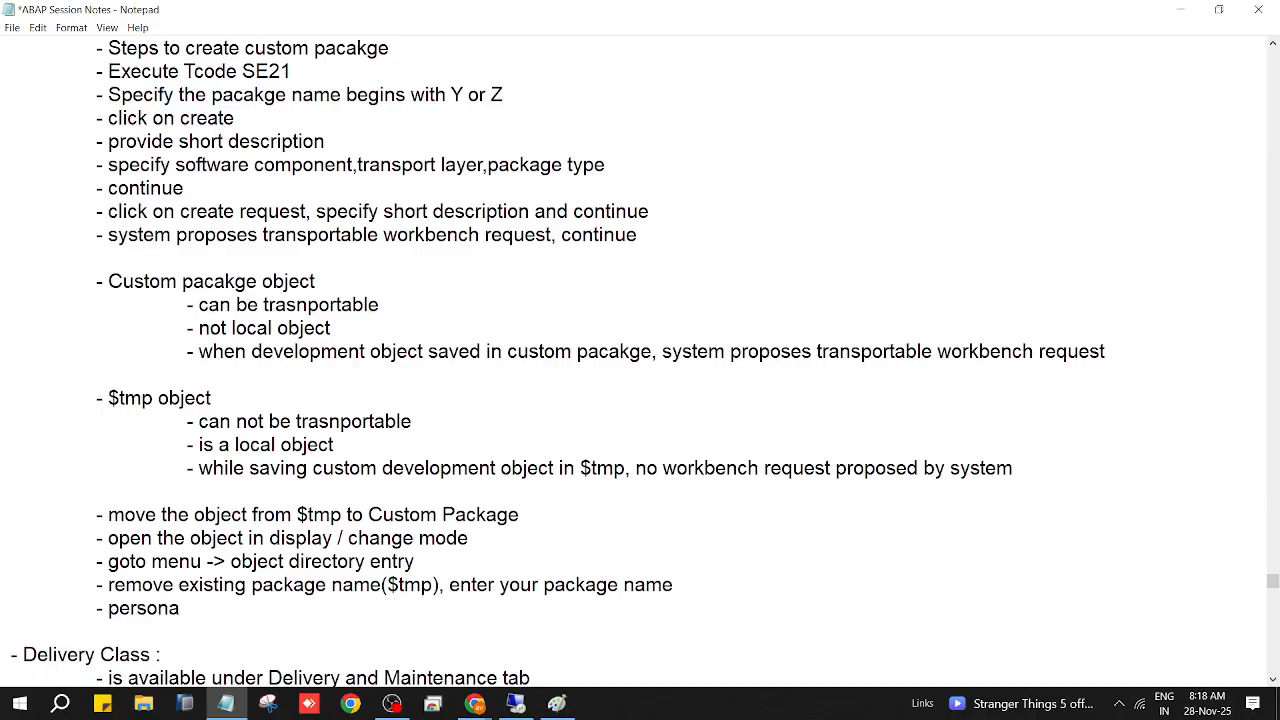
{"action": "key", "text": "BackSpace"}
{"action": "key", "text": "BackSpace"}
{"action": "key", "text": "BackSpace"}
{"action": "key", "text": "BackSpace"}
{"action": "key", "text": "BackSpace"}
{"action": "key", "text": "BackSpace"}
{"action": "key", "text": "BackSpace"}
{"action": "type", "text": "created by (per"}
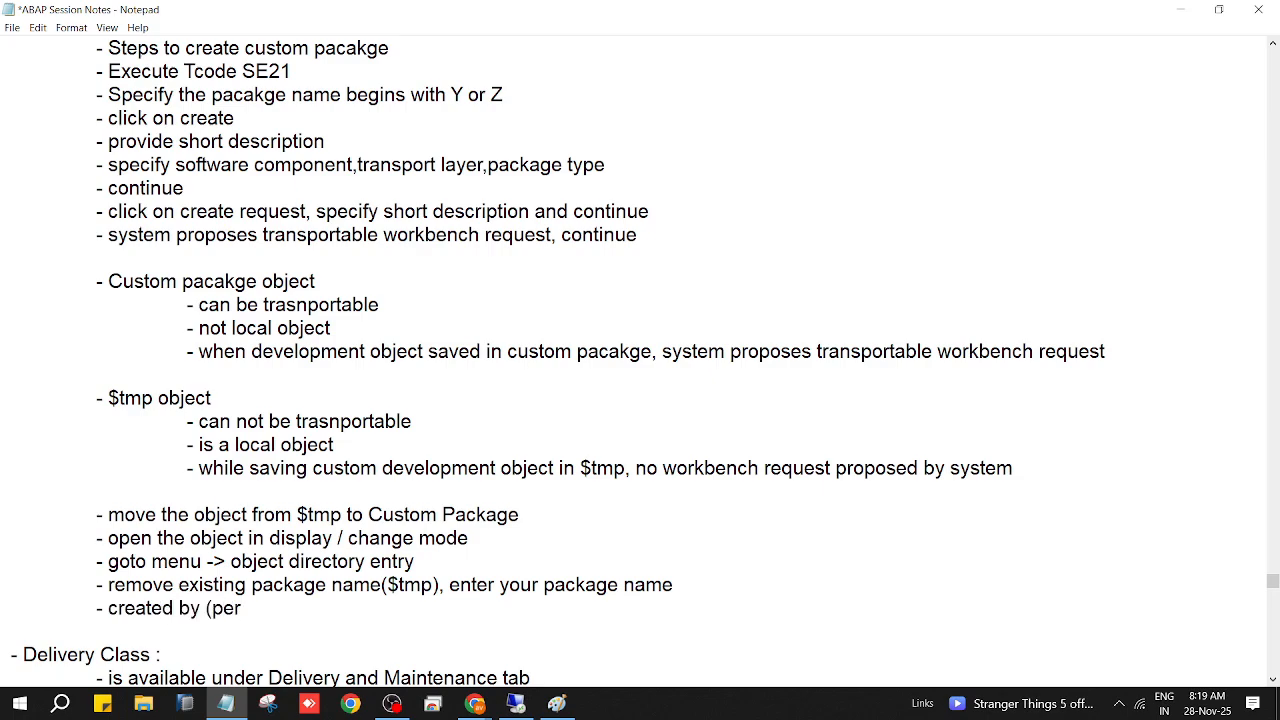
{"action": "type", "text": "son name) also  c"}
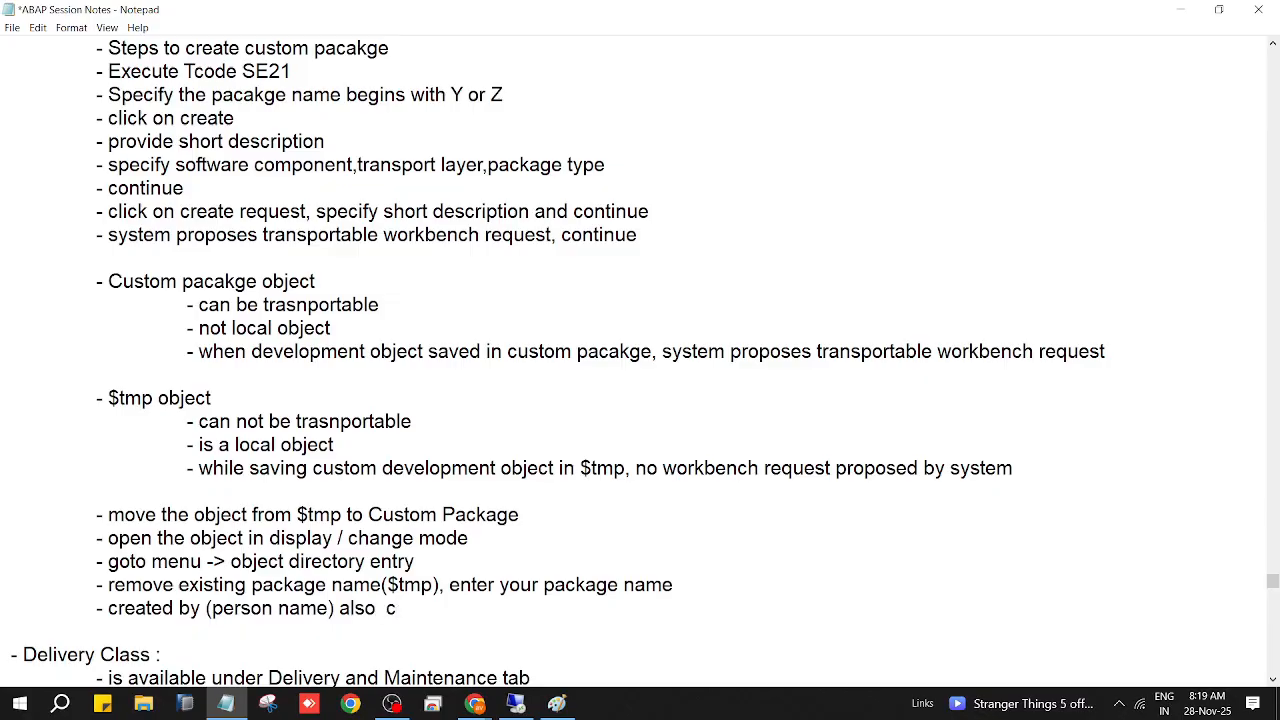
{"action": "type", "text": "an be changed"}
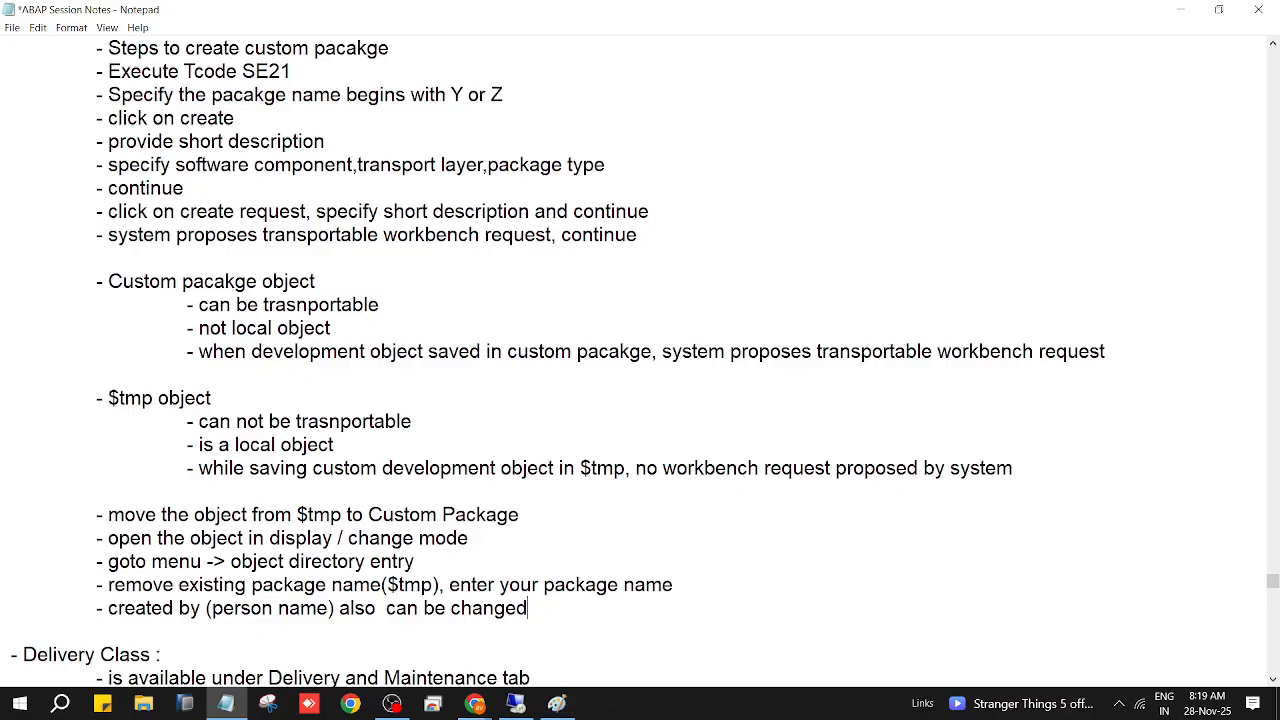
{"action": "key", "text": "Return"}
{"action": "key", "text": "Tab"}
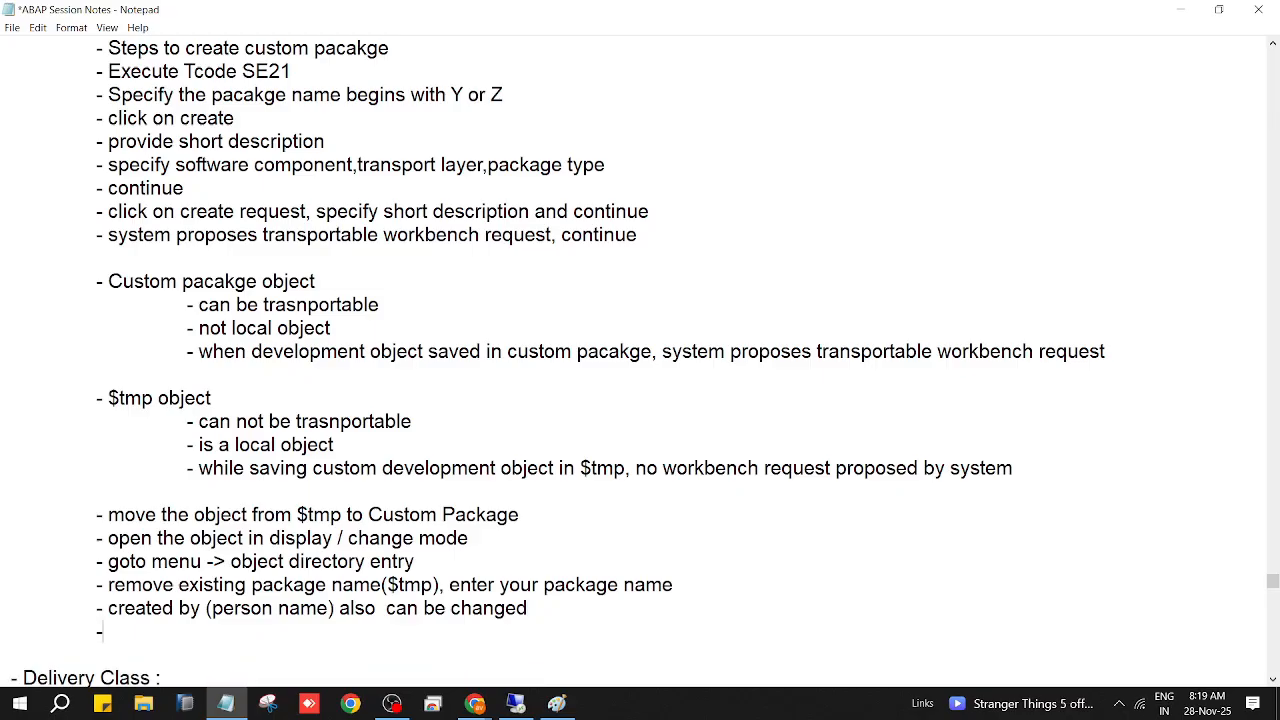
Step: Add a '- save' bullet and undo the accidental deletion of the word 'change'
{"action": "type", "text": "- save"}
{"action": "key", "text": "Return"}
{"action": "key", "text": "Tab"}
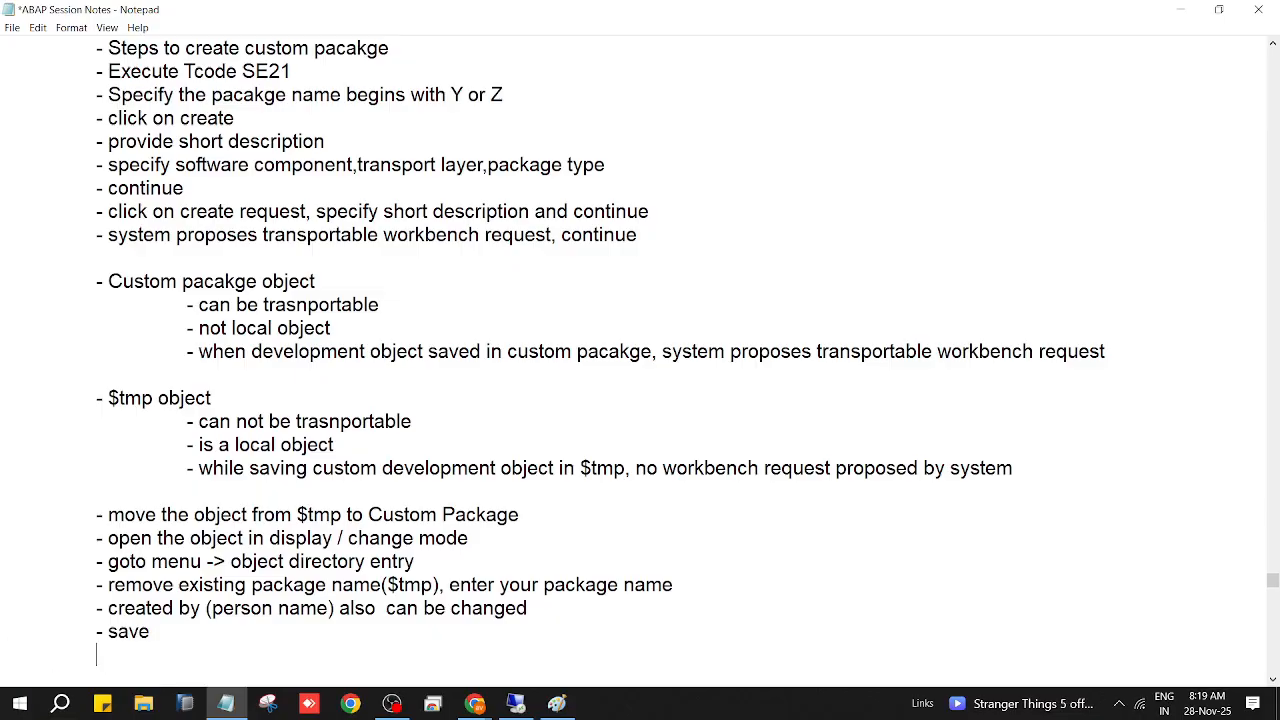
{"action": "double_click", "coordinate": [365, 538]}
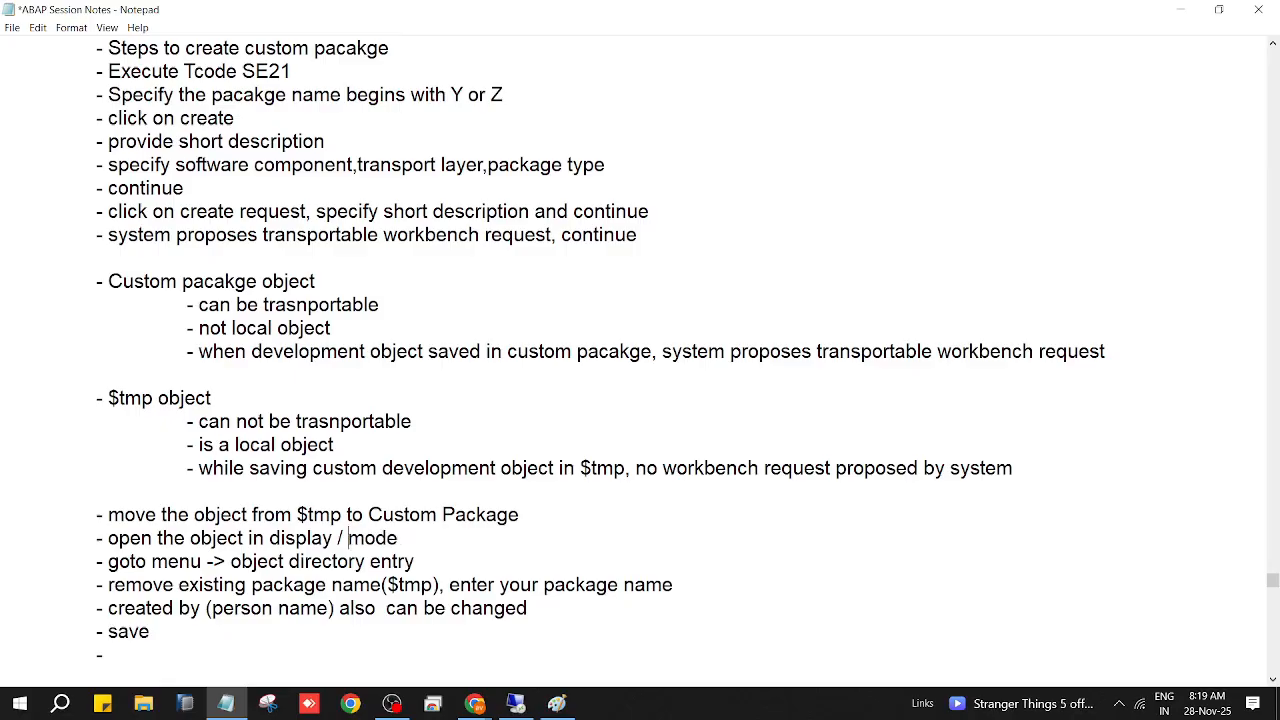
{"action": "key", "text": "ctrl+z"}
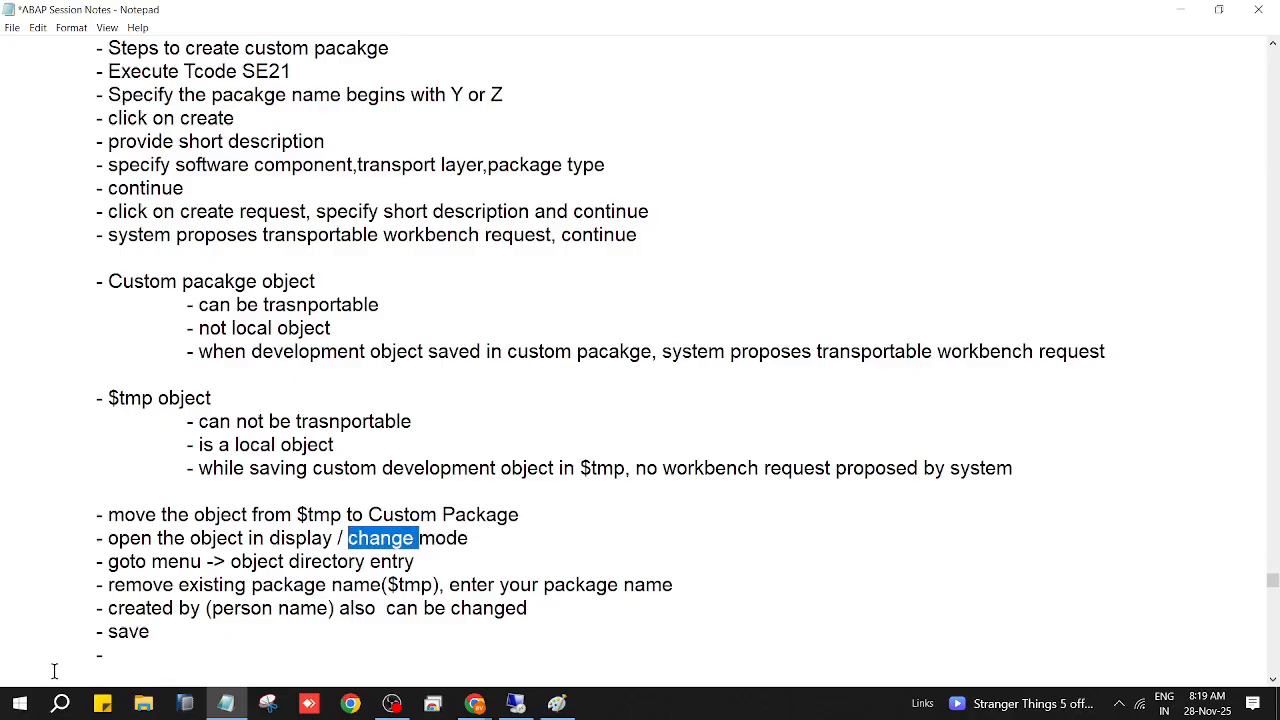
{"action": "left_click", "coordinate": [116, 655]}
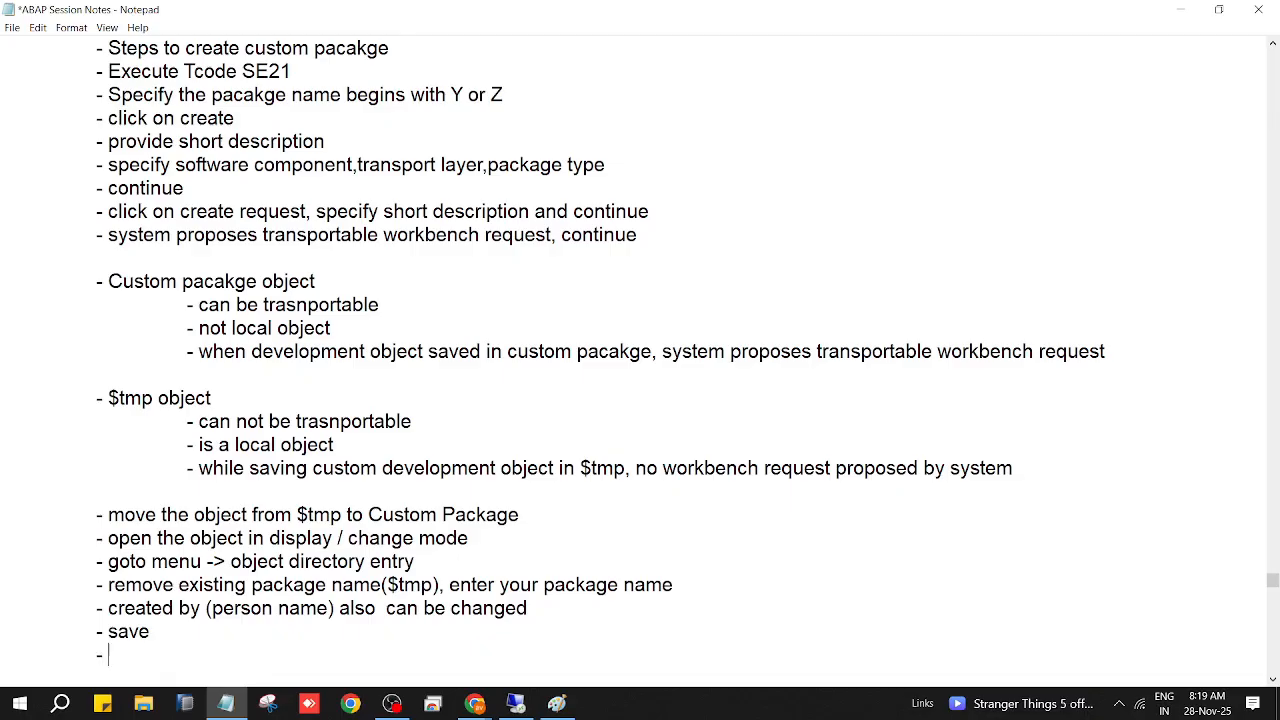
{"action": "left_click", "coordinate": [268, 667]}
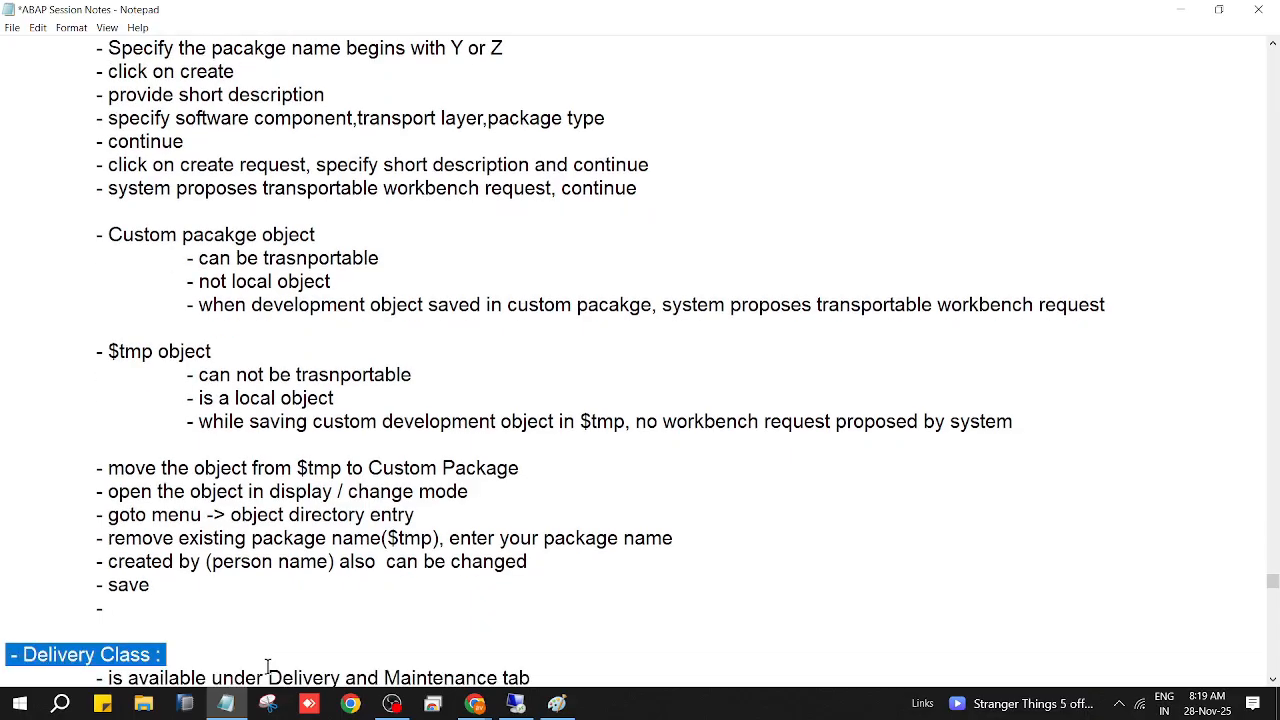
{"action": "left_click", "coordinate": [108, 610]}
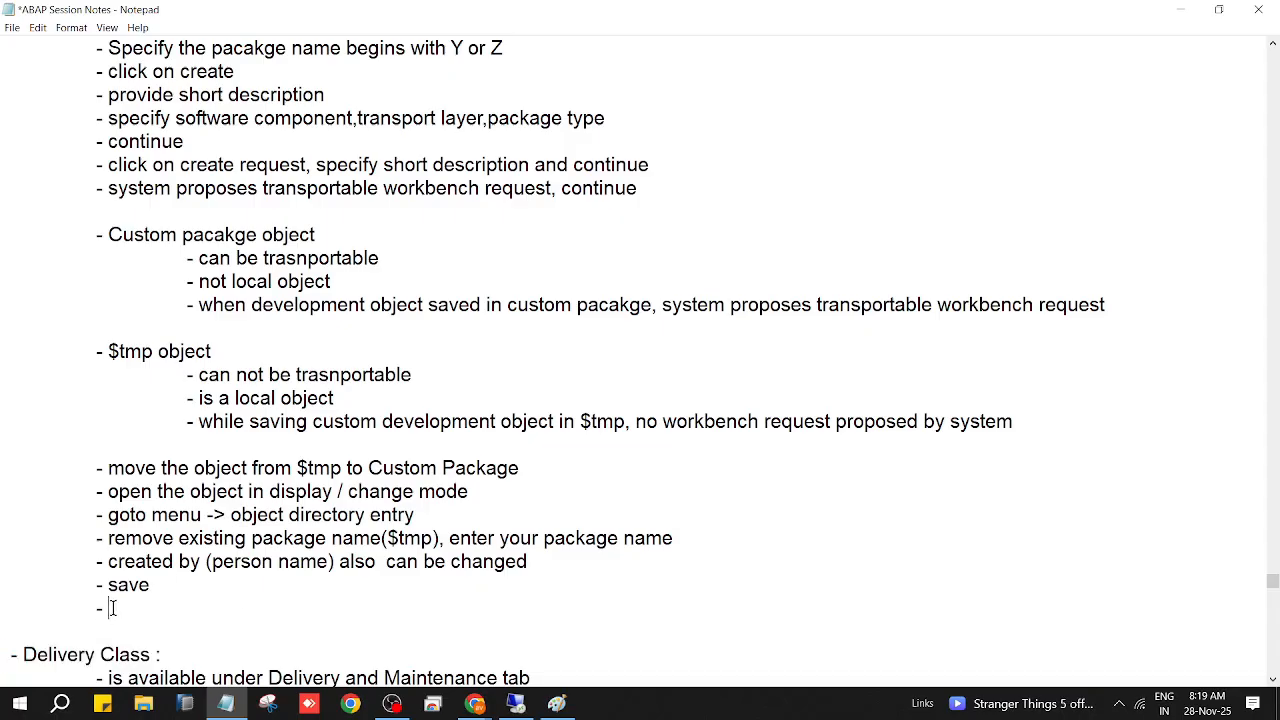
Step: Add the bullet 'system proposes Transportable Workbench Request'
{"action": "type", "text": "system propoes"}
{"action": "key", "text": "BackSpace"}
{"action": "key", "text": "BackSpace"}
{"action": "type", "text": "ses "}
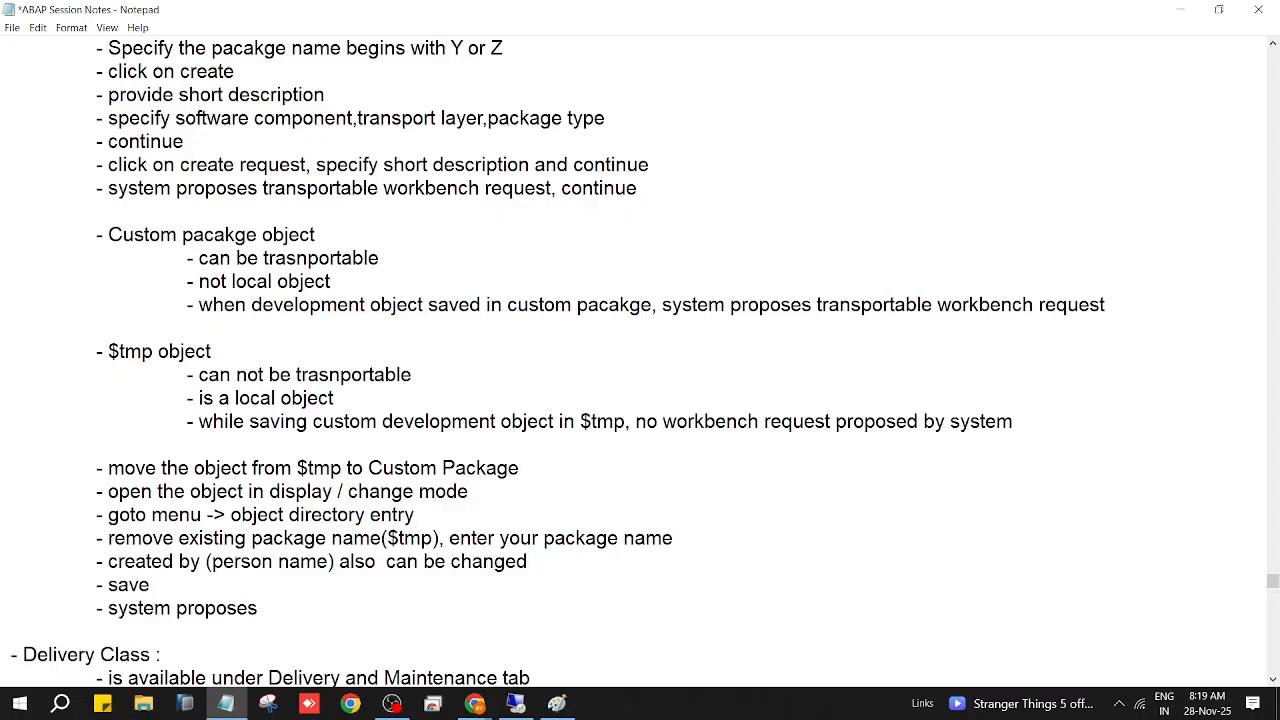
{"action": "type", "text": "Transportabl"}
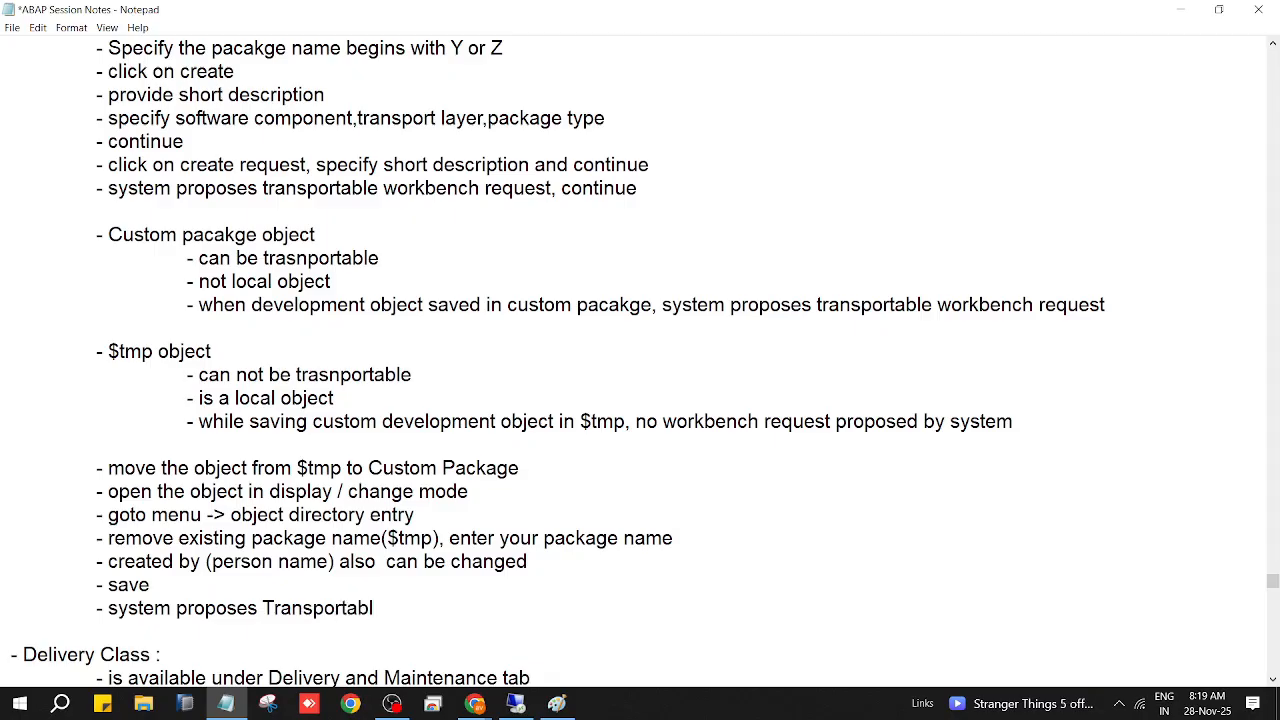
{"action": "type", "text": "e Workben"}
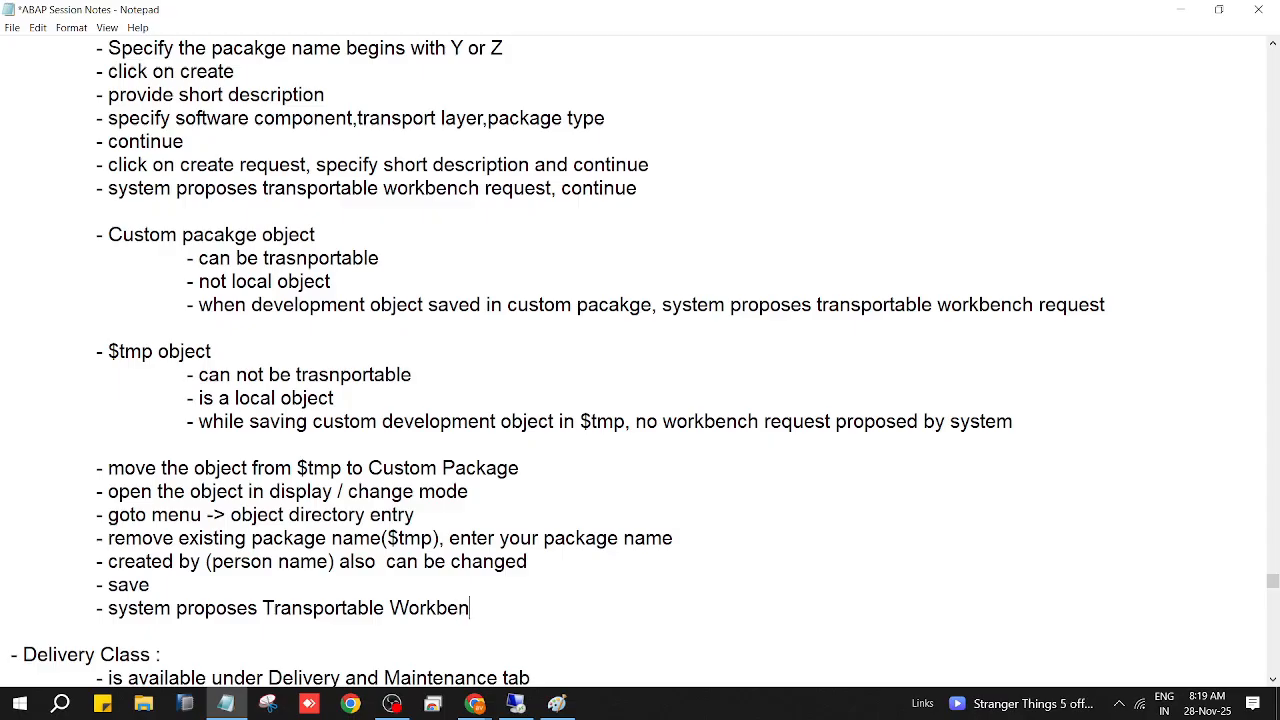
{"action": "type", "text": "hc R"}
{"action": "key", "text": "BackSpace"}
{"action": "key", "text": "BackSpace"}
{"action": "key", "text": "BackSpace"}
{"action": "key", "text": "BackSpace"}
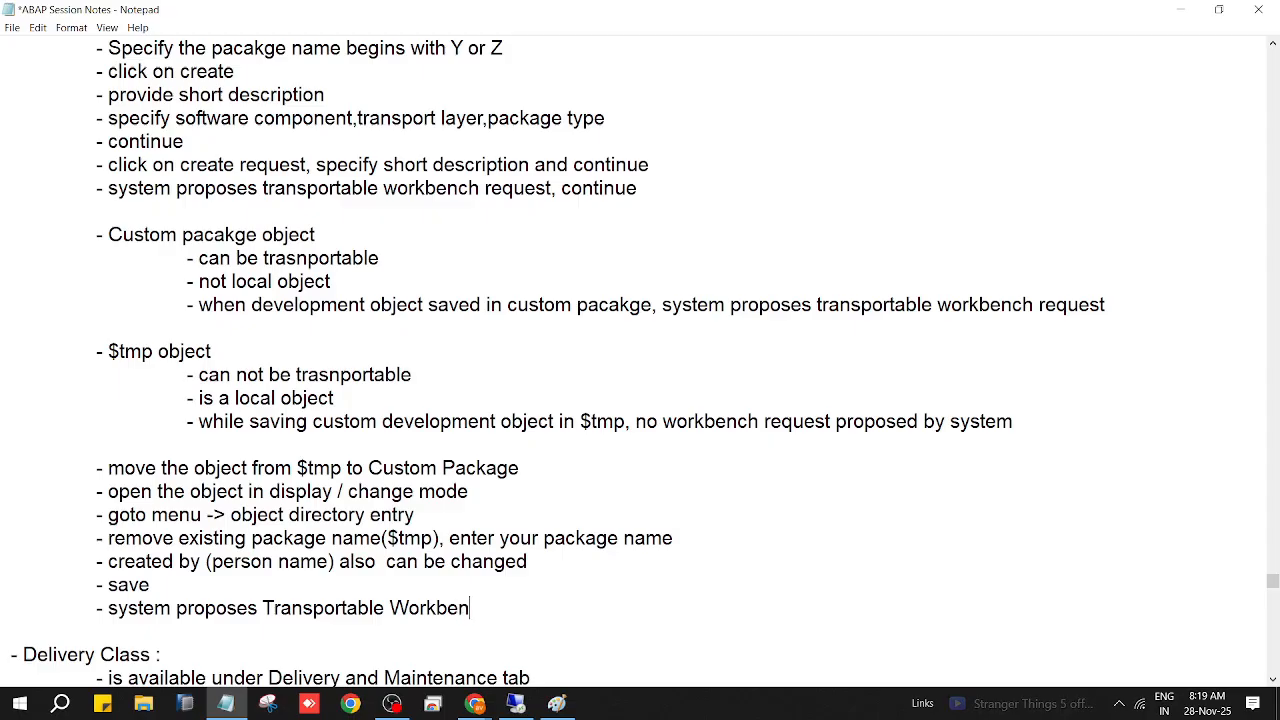
{"action": "type", "text": "ch Request"}
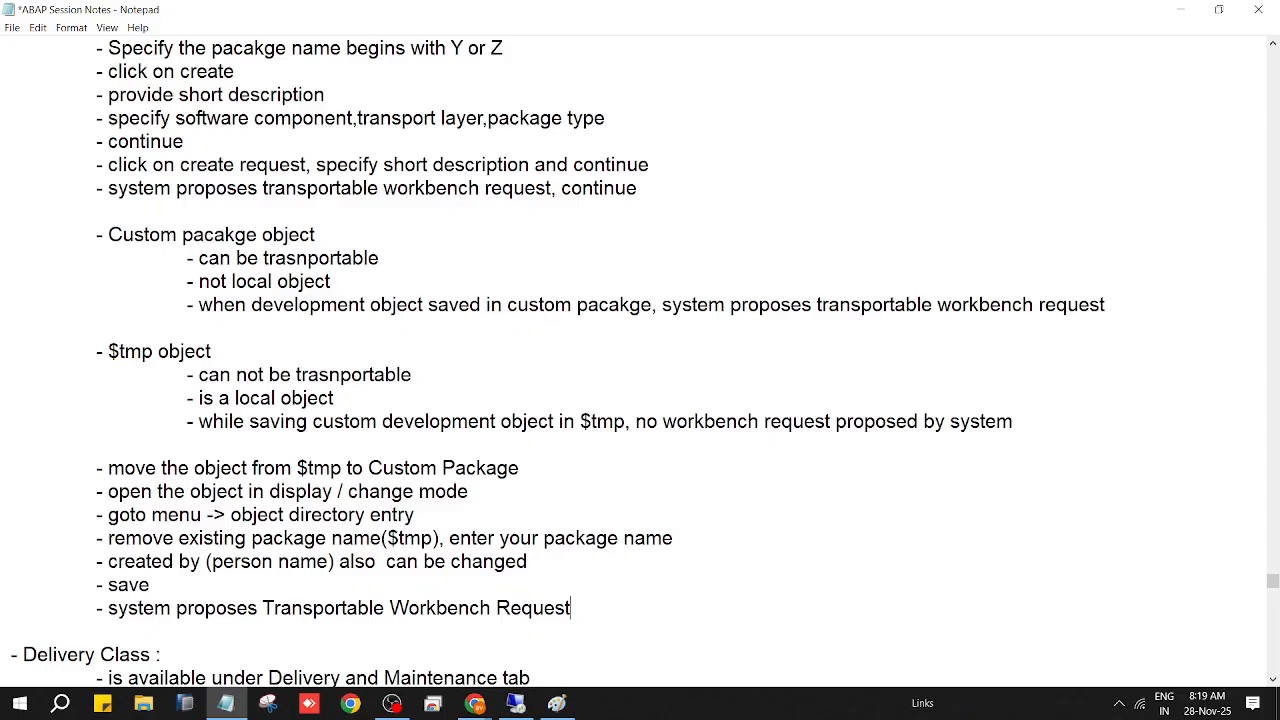
{"action": "key", "text": "Return"}
{"action": "key", "text": "Tab"}
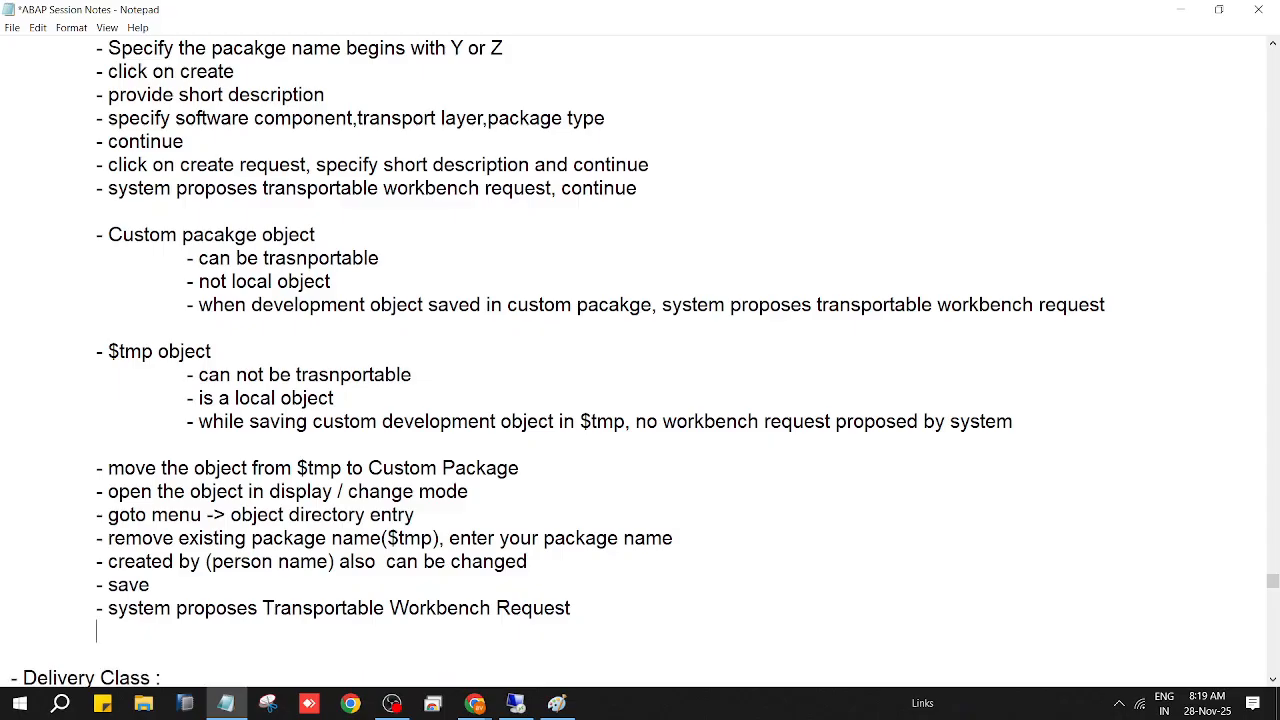
Step: Add the bullet '- continue with TR / create new TR' and save the notes
{"action": "type", "text": "- cont"}
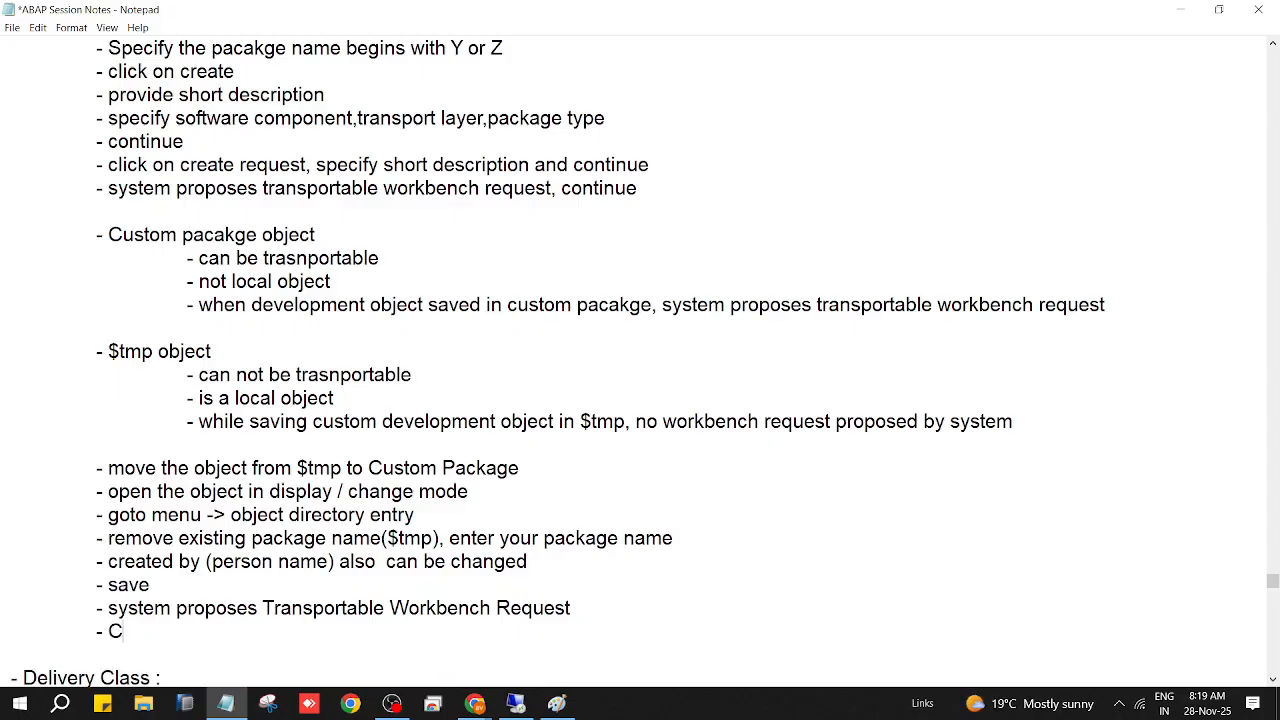
{"action": "type", "text": "inue with TR"}
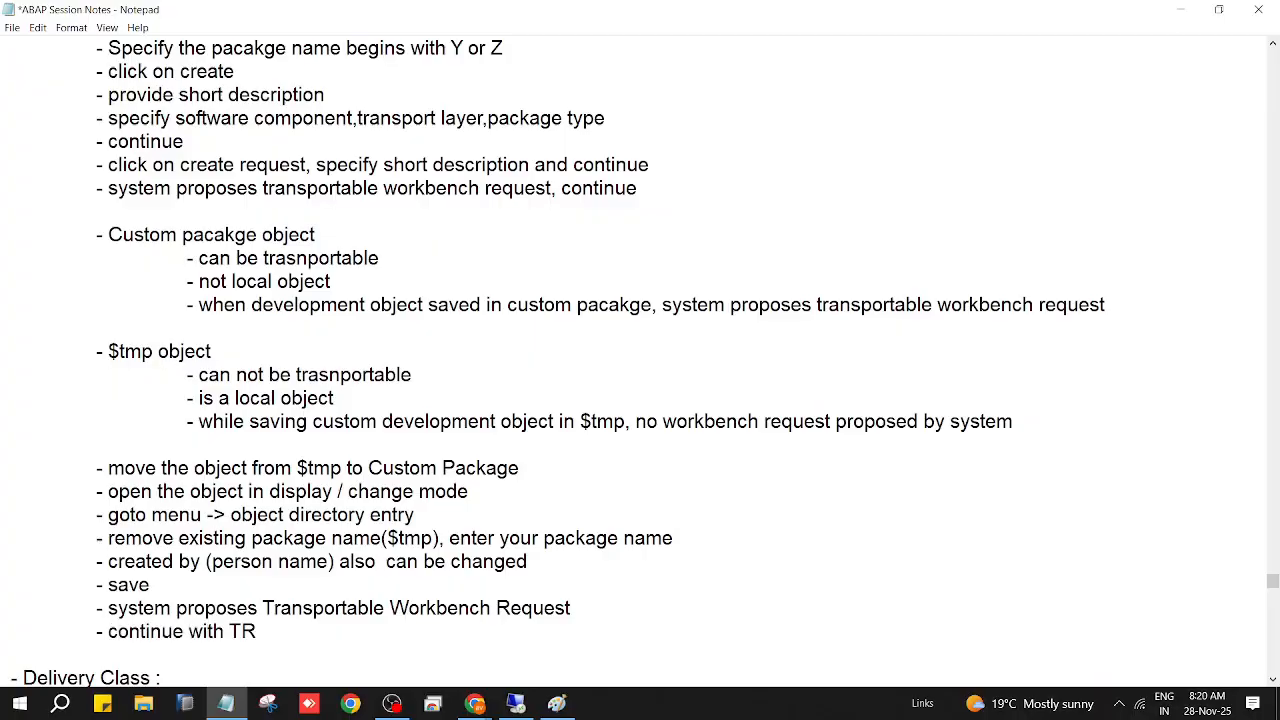
{"action": "key", "text": "ctrl+s"}
{"action": "type", "text": "/ create new "}
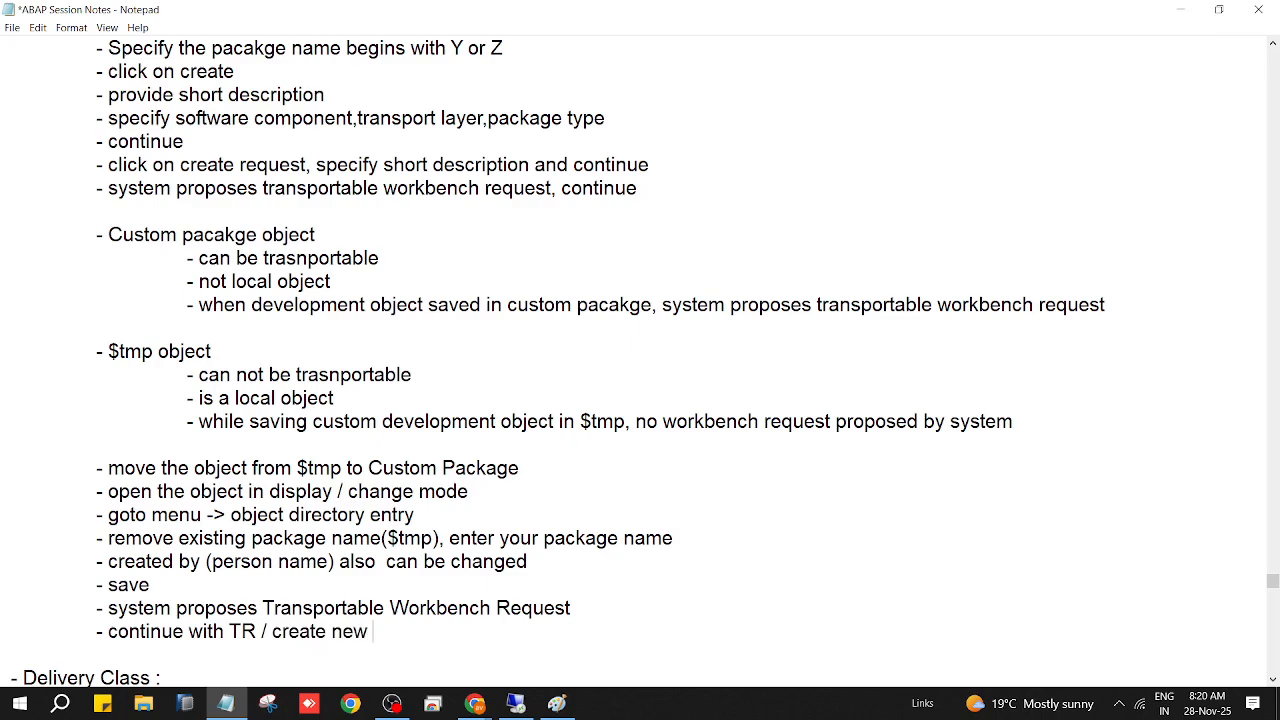
{"action": "type", "text": "TR"}
{"action": "key", "text": "ctrl+s"}
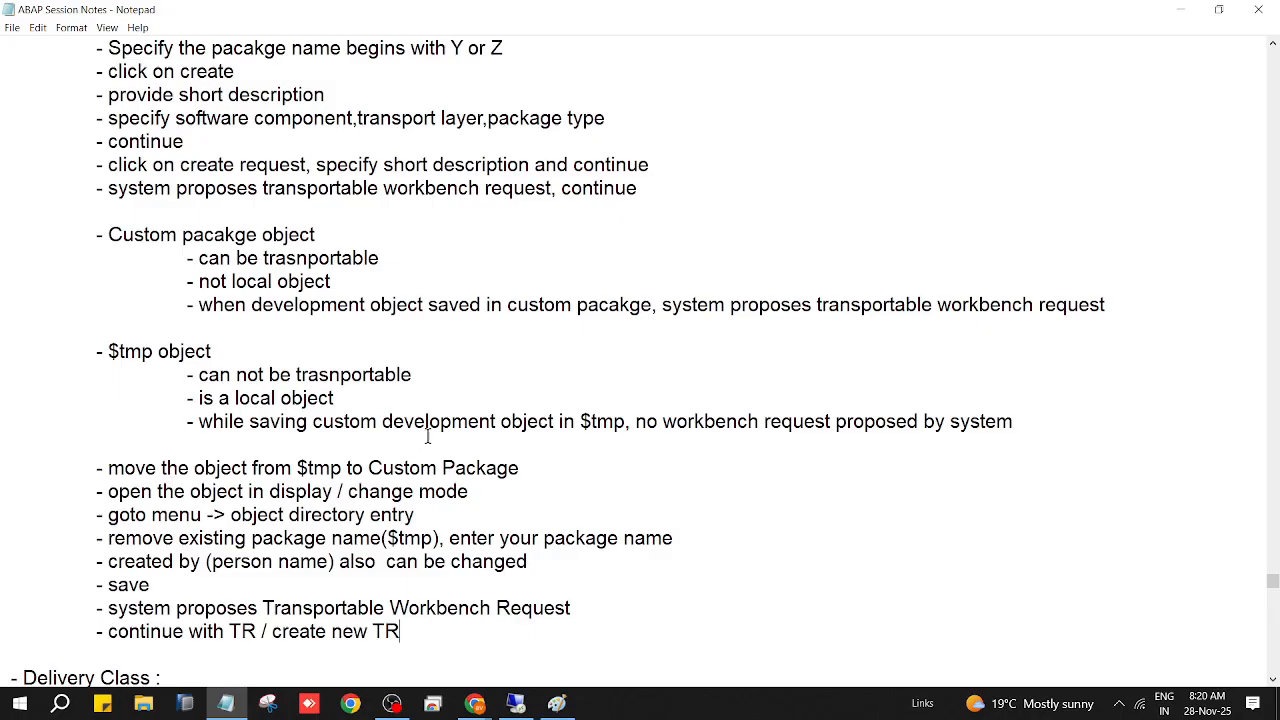
{"action": "scroll", "coordinate": [484, 487], "scroll_direction": "down", "scroll_amount": 1}
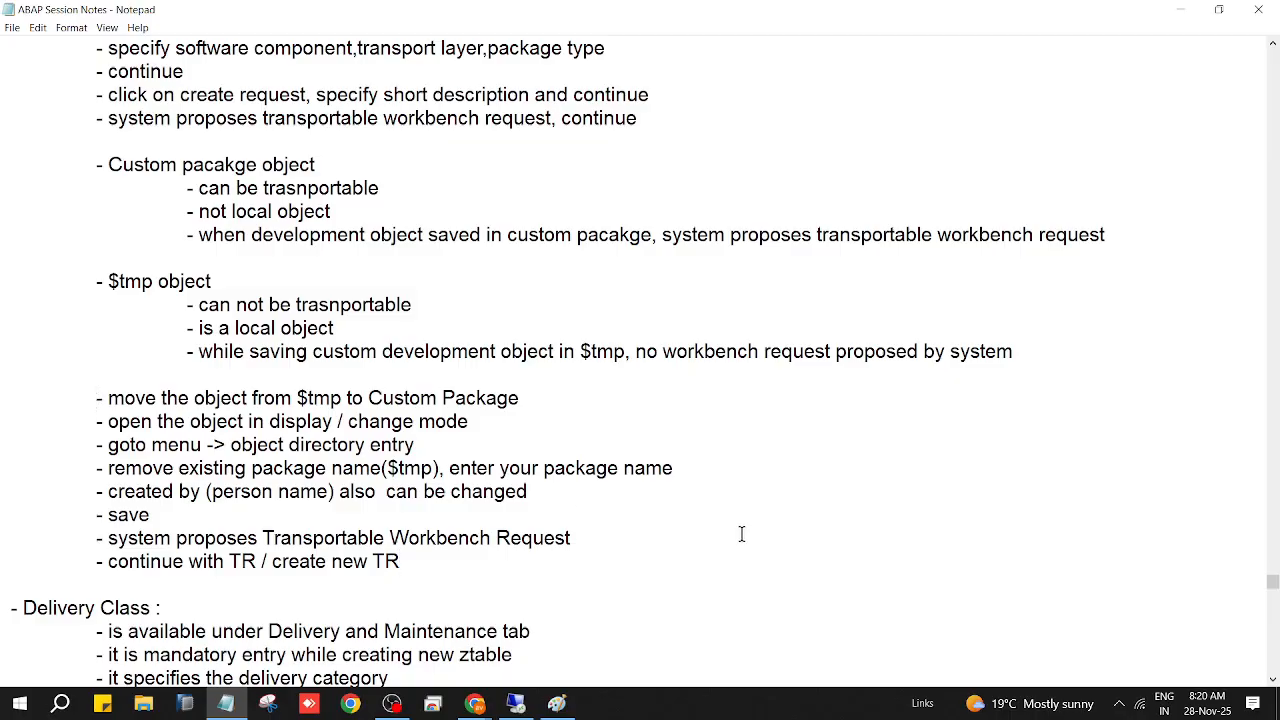
Step: Reword the '- move the object' heading line to start with 'Moving', without the dash
{"action": "key", "text": "Delete"}
{"action": "key", "text": "Delete"}
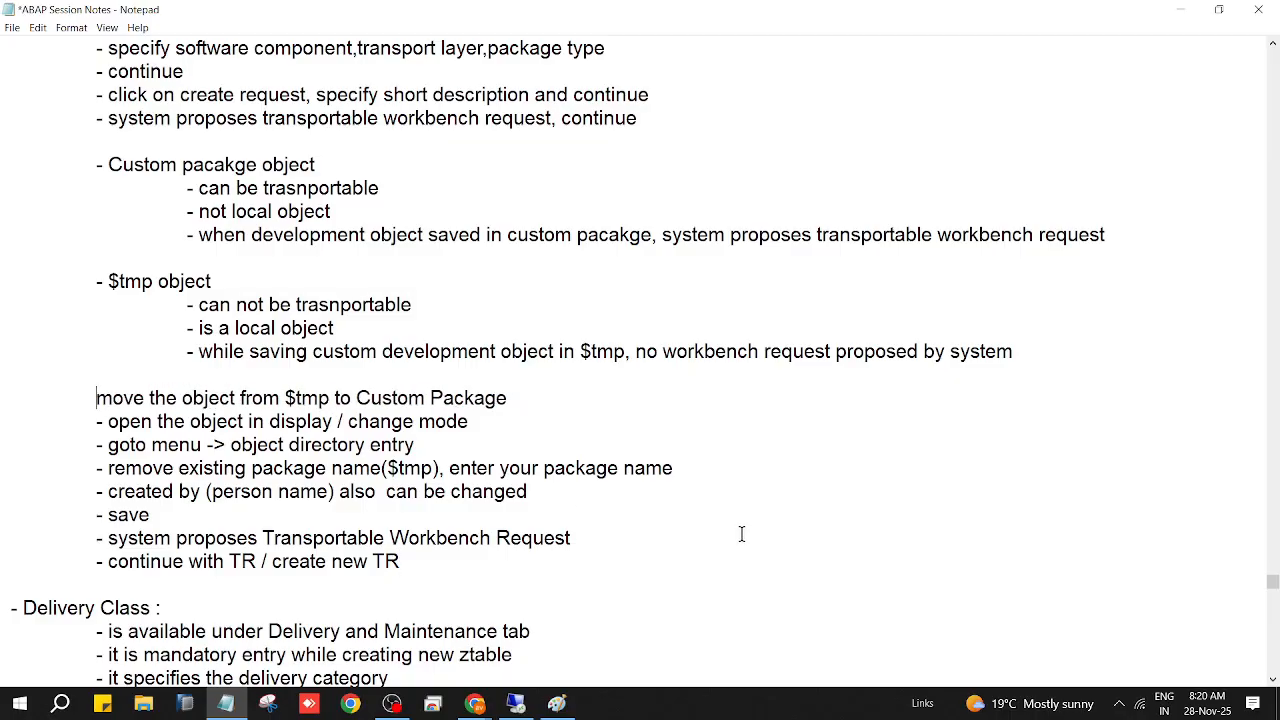
{"action": "key", "text": "Delete"}
{"action": "type", "text": "M"}
{"action": "key", "text": "Right"}
{"action": "key", "text": "Right"}
{"action": "key", "text": "BackSpace"}
{"action": "type", "text": "in"}
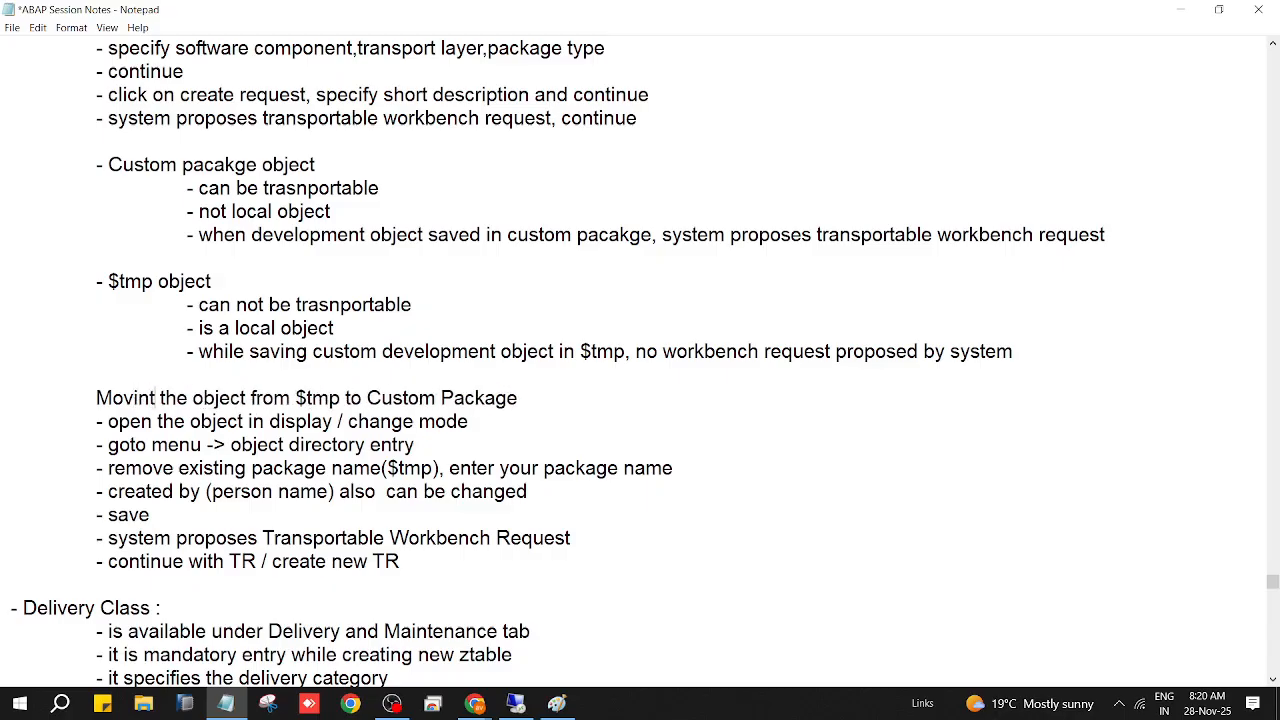
{"action": "type", "text": "g"}
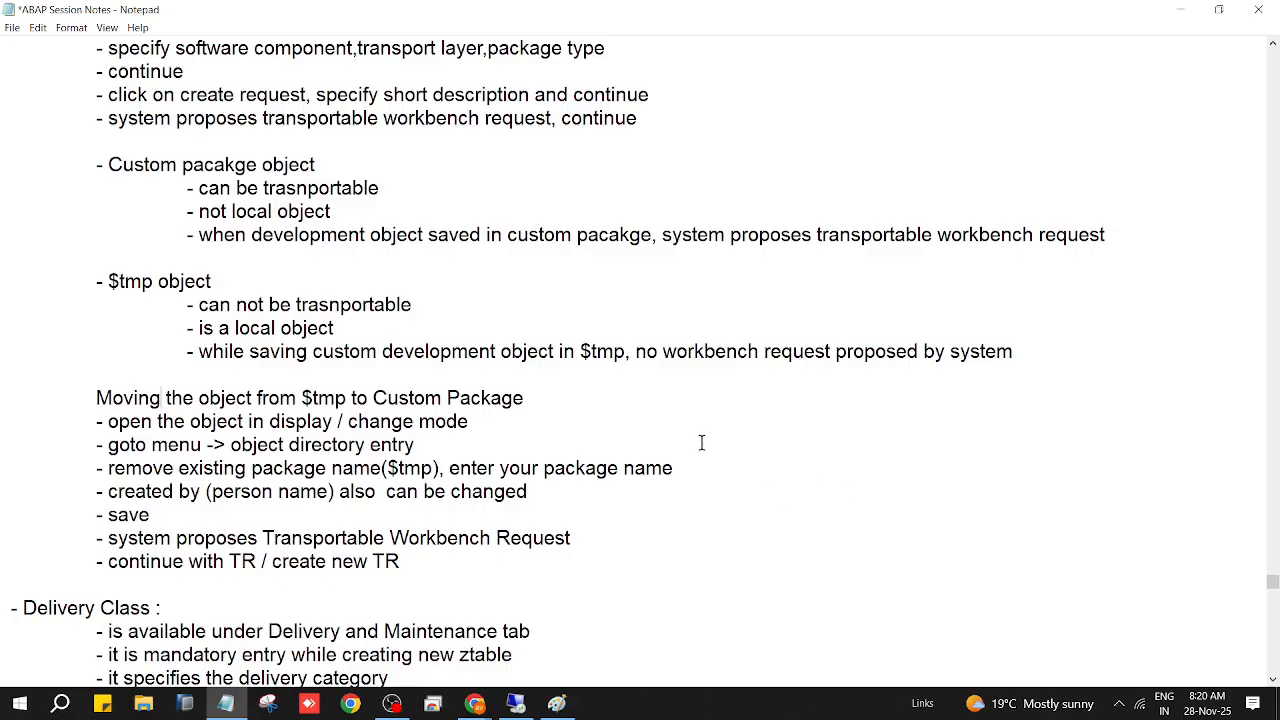
Step: Save the session notes with Ctrl+S and File > Save
{"action": "key", "text": "ctrl+s"}
{"action": "left_click", "coordinate": [12, 27]}
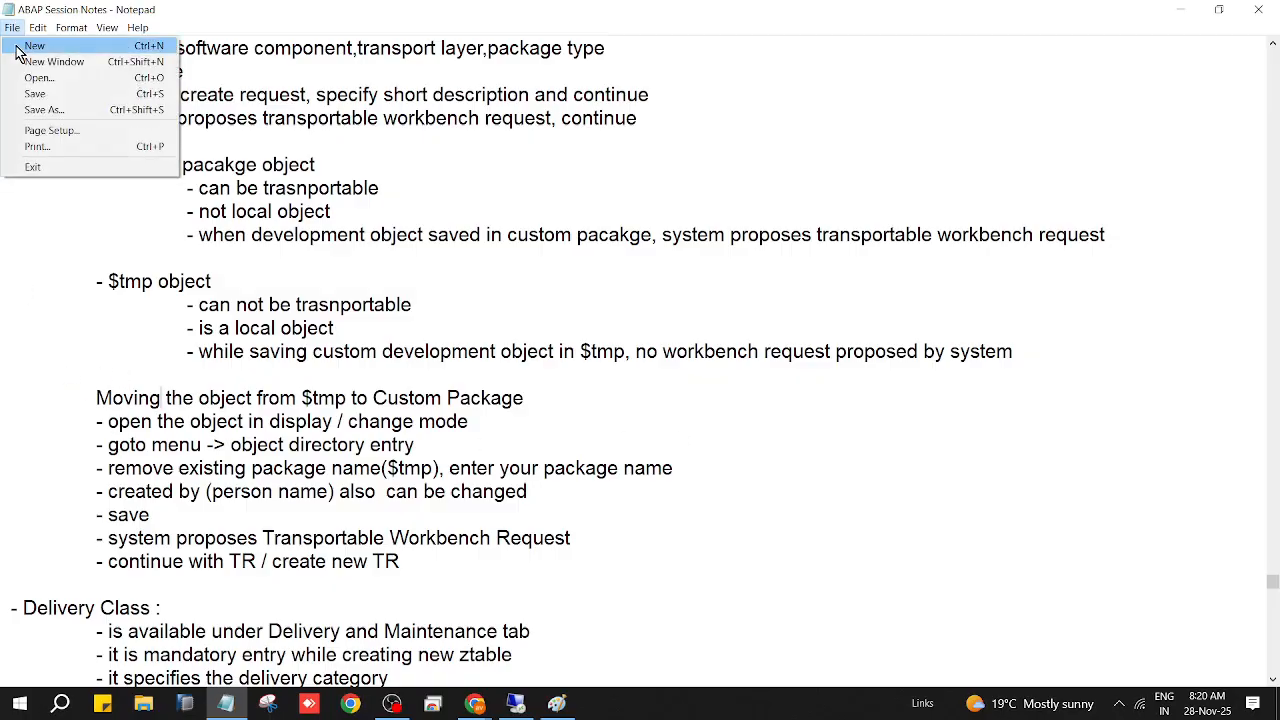
{"action": "left_click", "coordinate": [32, 93]}
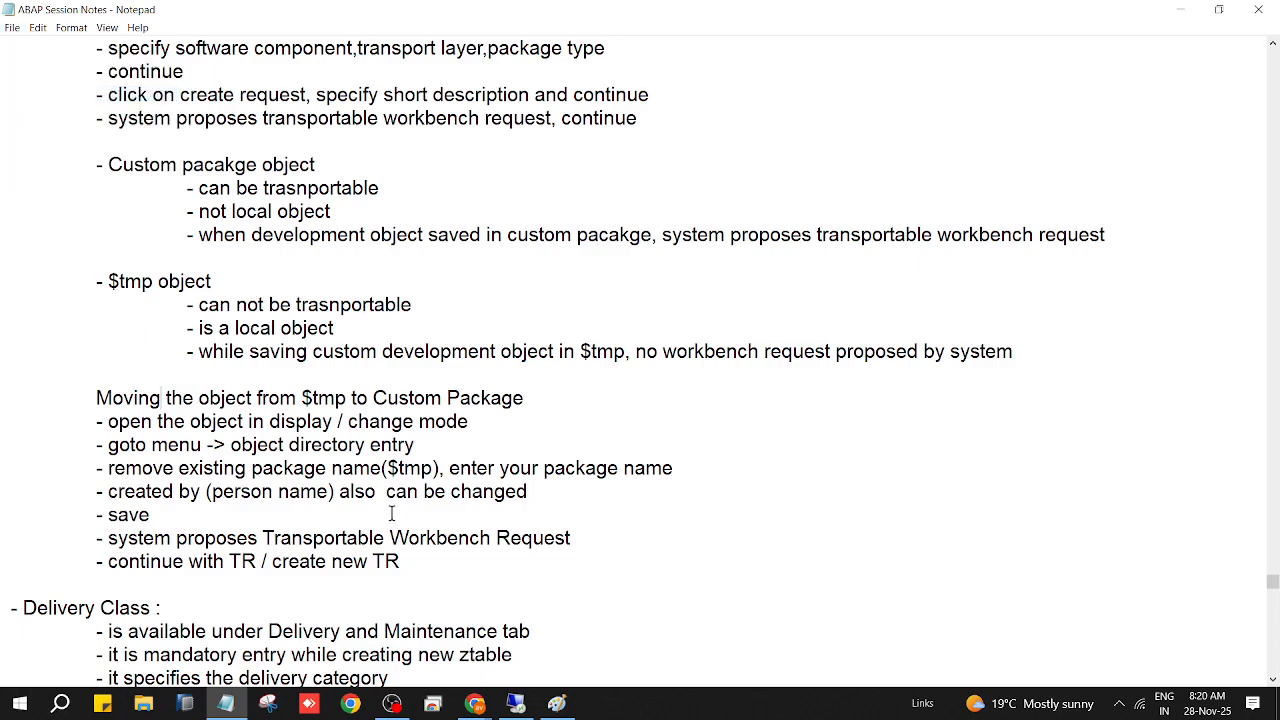
Step: Highlight the steps for moving objects from $tmp, then return to the remote SAP session
{"action": "left_click_drag", "start_coordinate": [419, 565], "coordinate": [3, 402]}
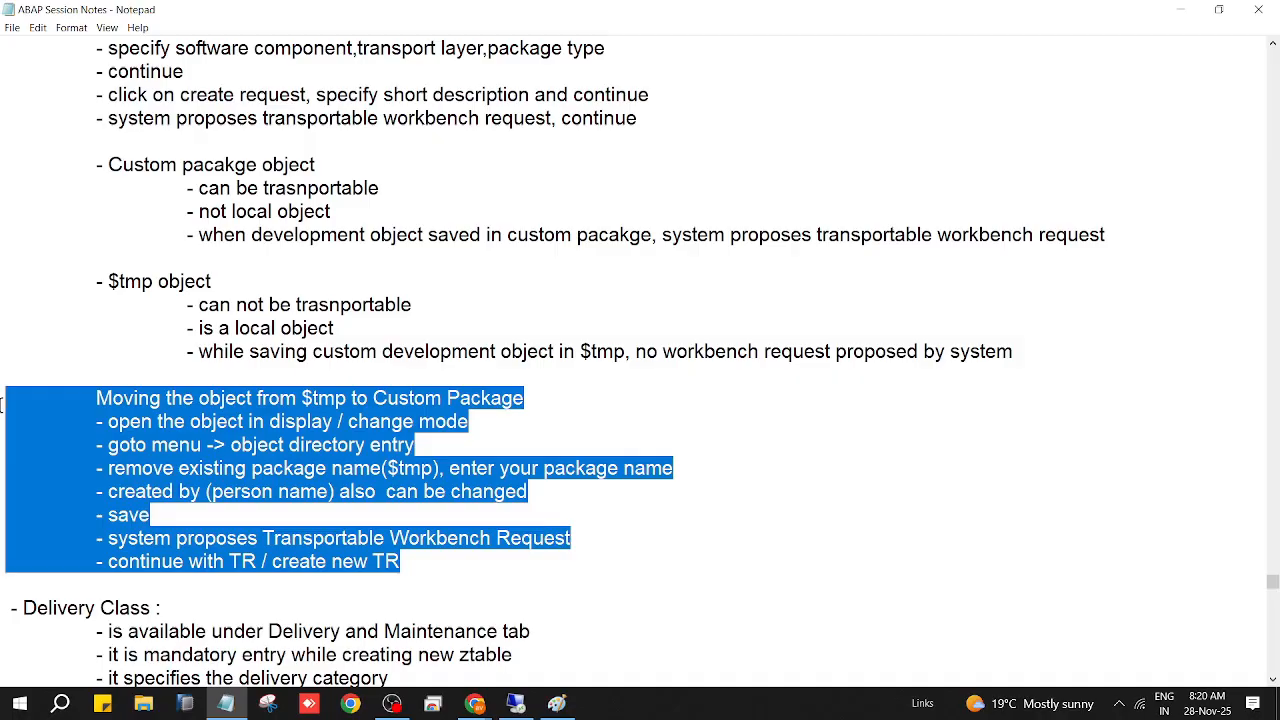
{"action": "left_click", "coordinate": [628, 394]}
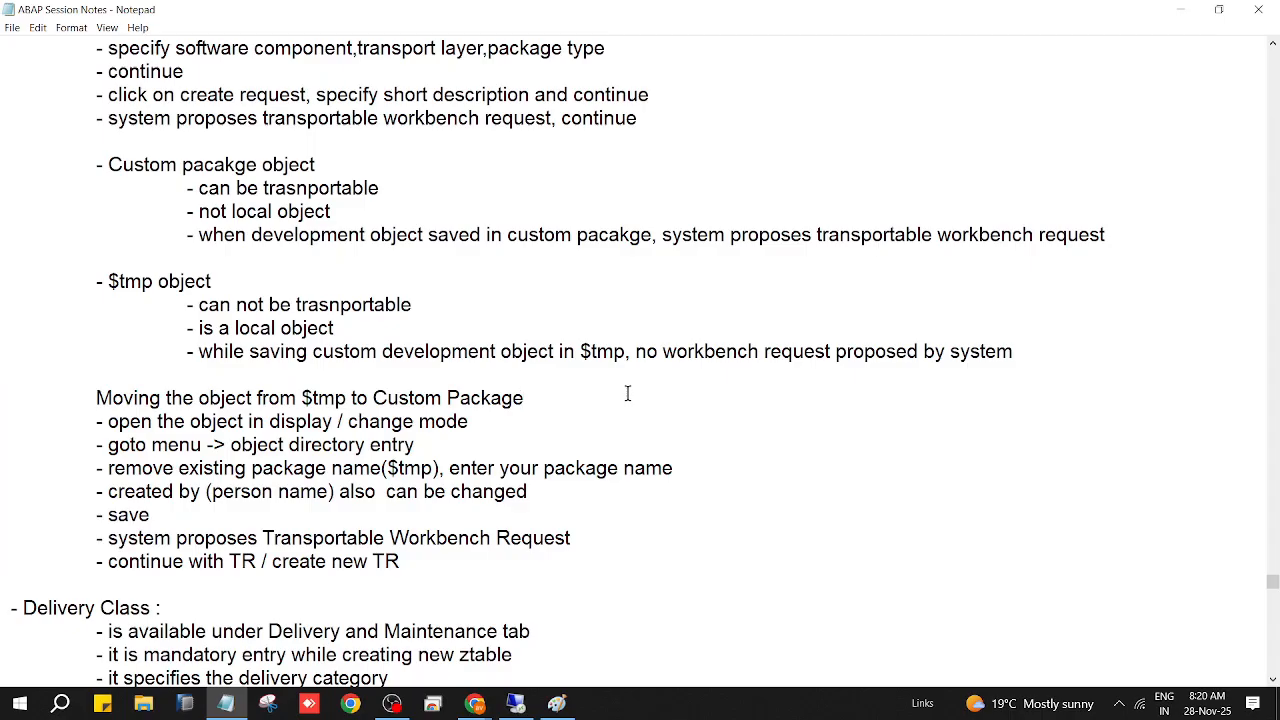
{"action": "left_click", "coordinate": [515, 703]}
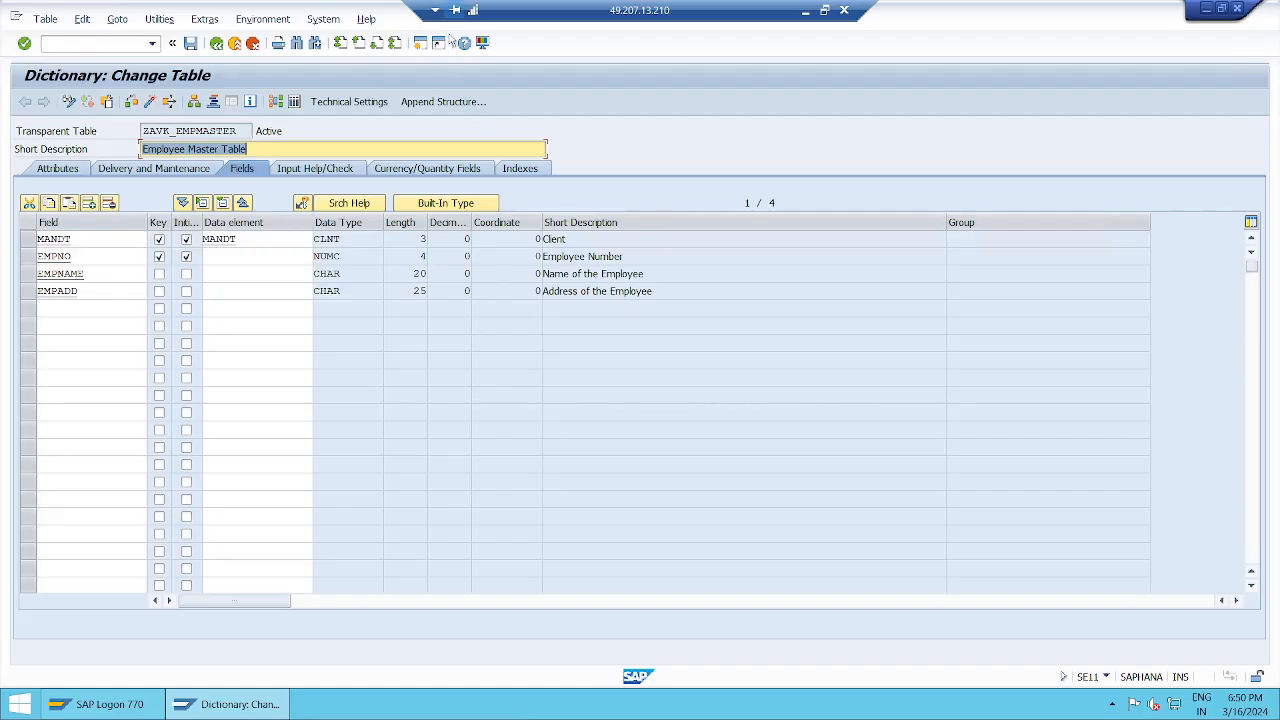
Step: Open a new SAP session, start SE38 and try Goto > Object Directory Entry
{"action": "left_click", "coordinate": [422, 48]}
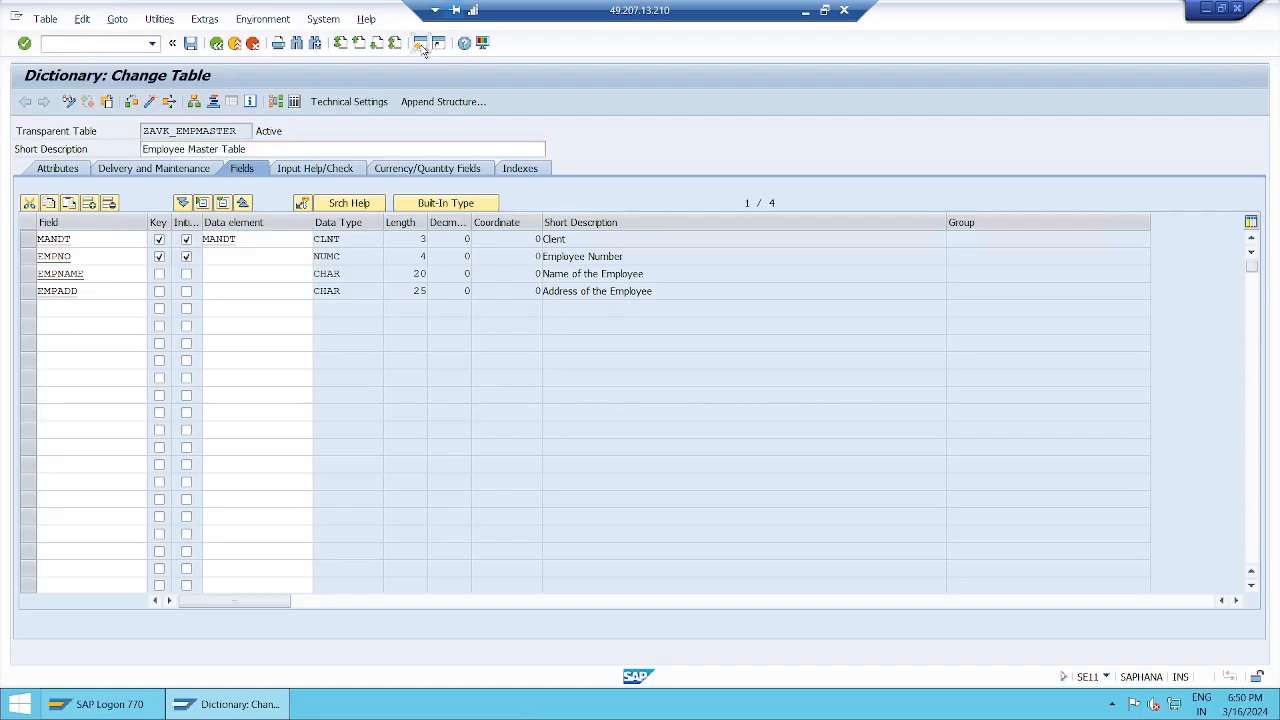
{"action": "type", "text": "se38"}
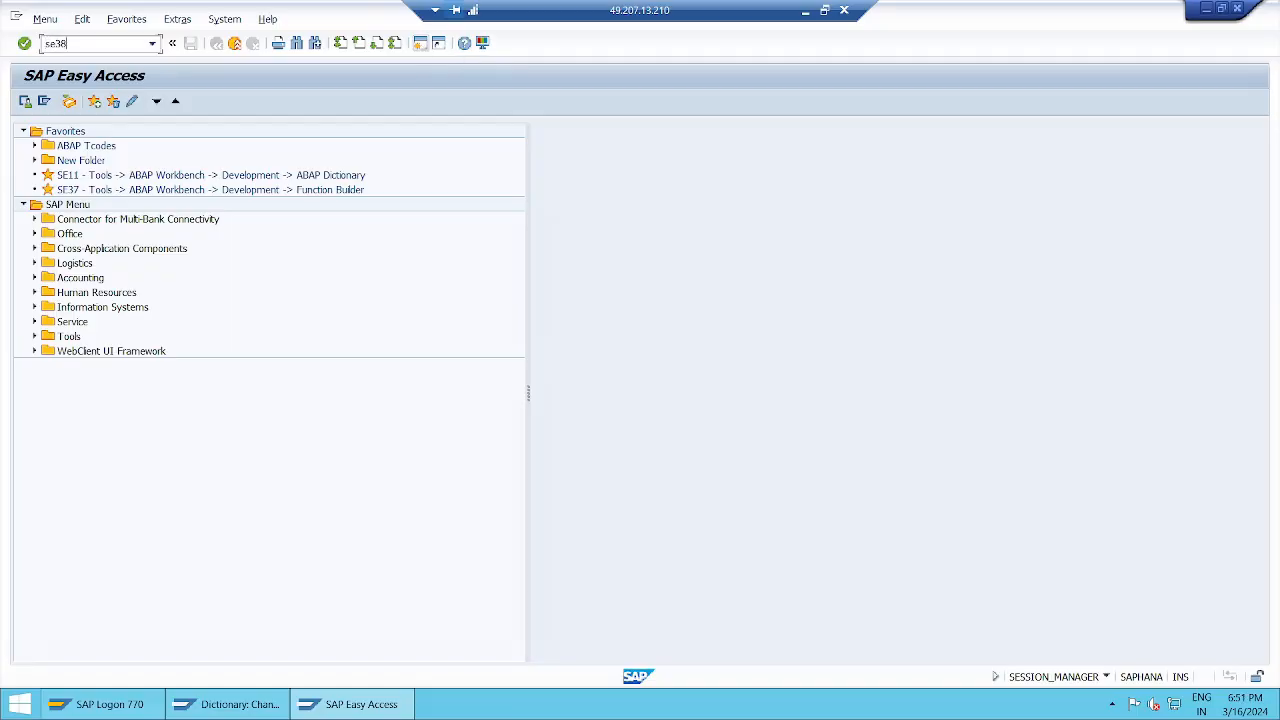
{"action": "key", "text": "Return"}
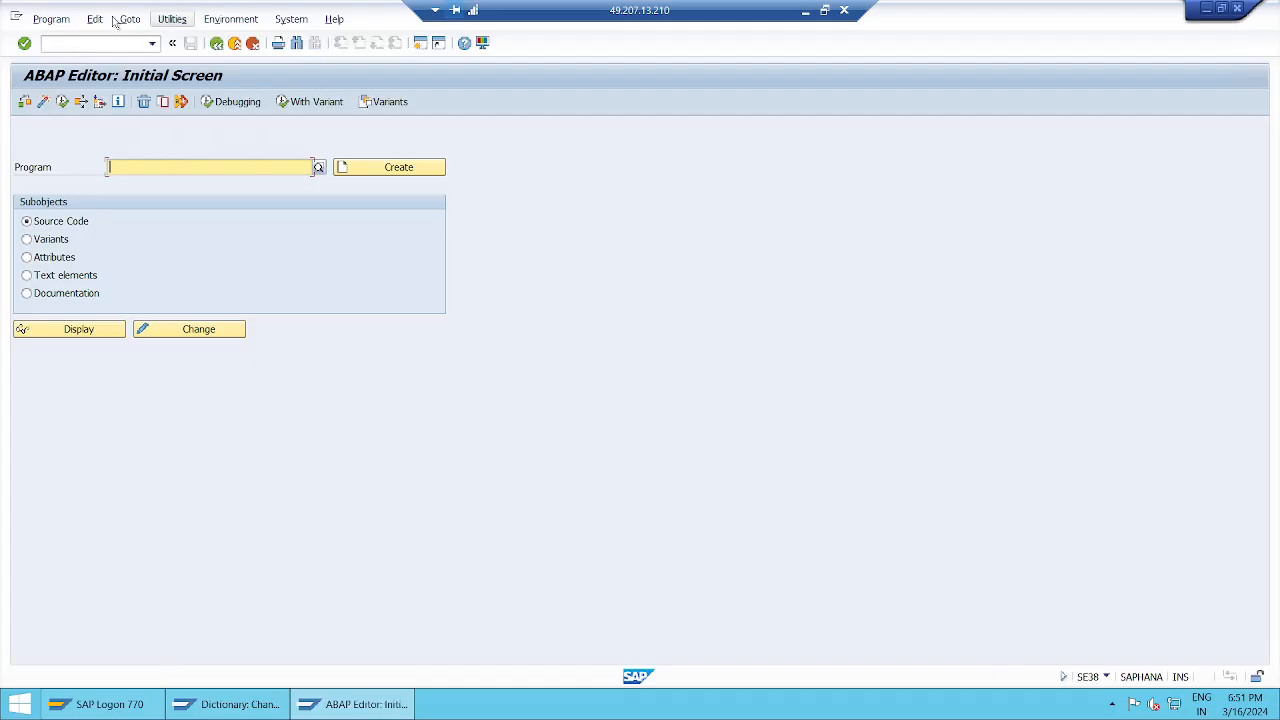
{"action": "left_click", "coordinate": [138, 20]}
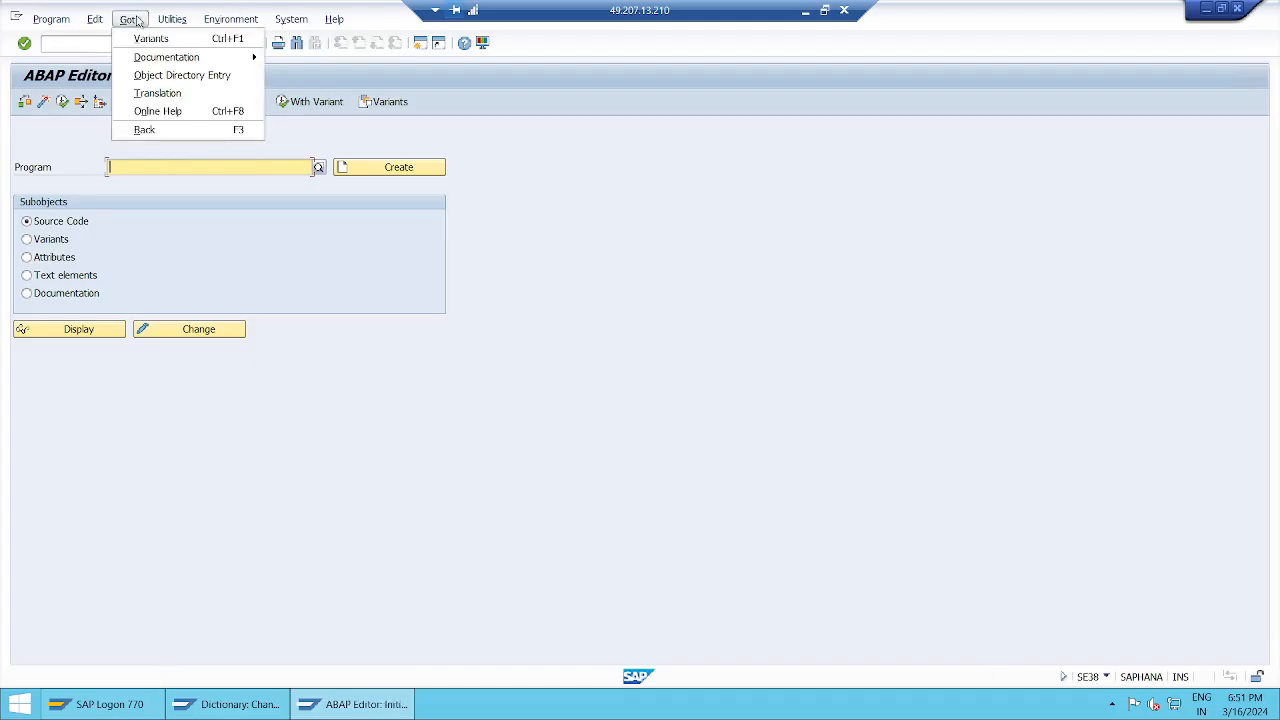
{"action": "left_click", "coordinate": [217, 77]}
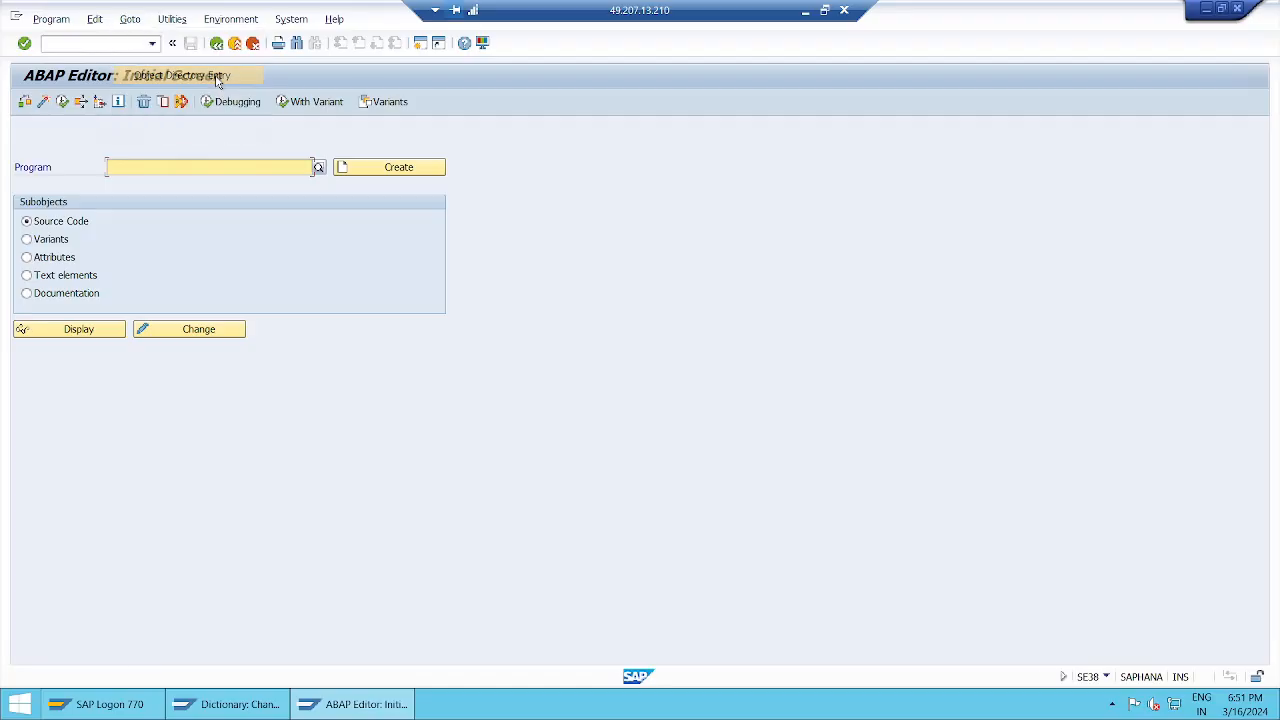
Step: Enter /nSE37 to reach the Function Builder initial screen
{"action": "left_click", "coordinate": [89, 45]}
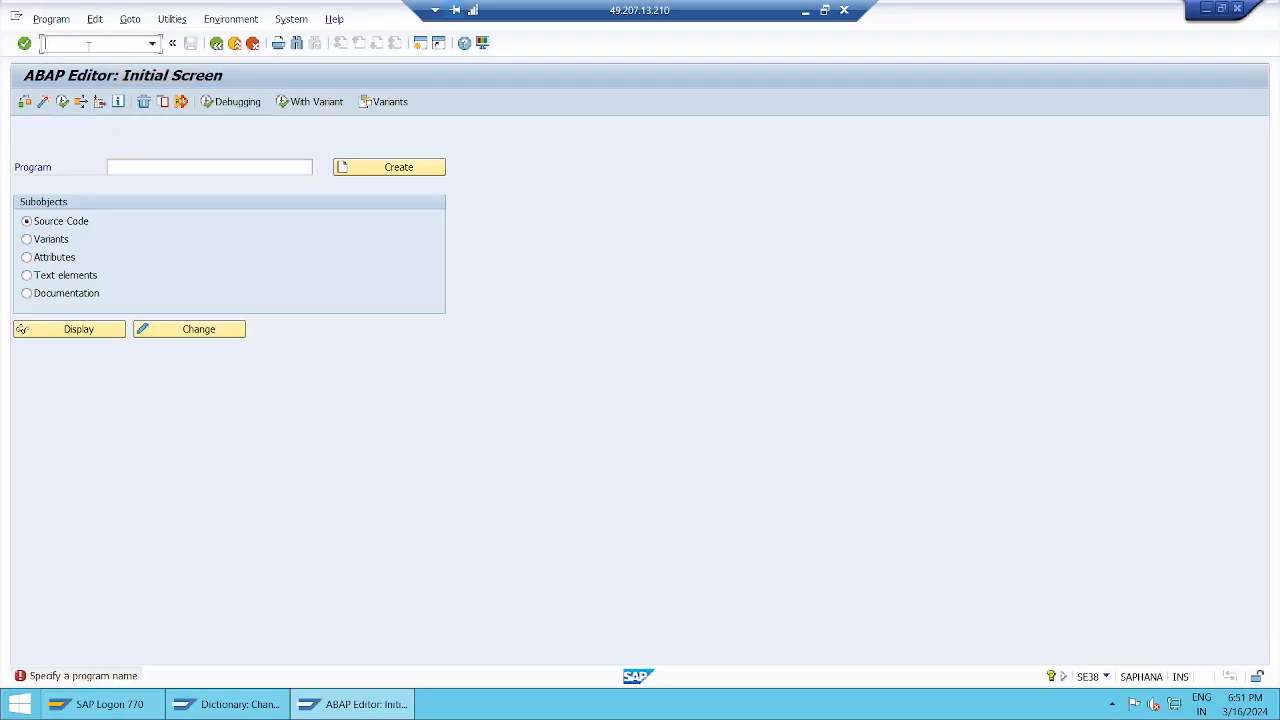
{"action": "type", "text": "/nse37"}
{"action": "key", "text": "Return"}
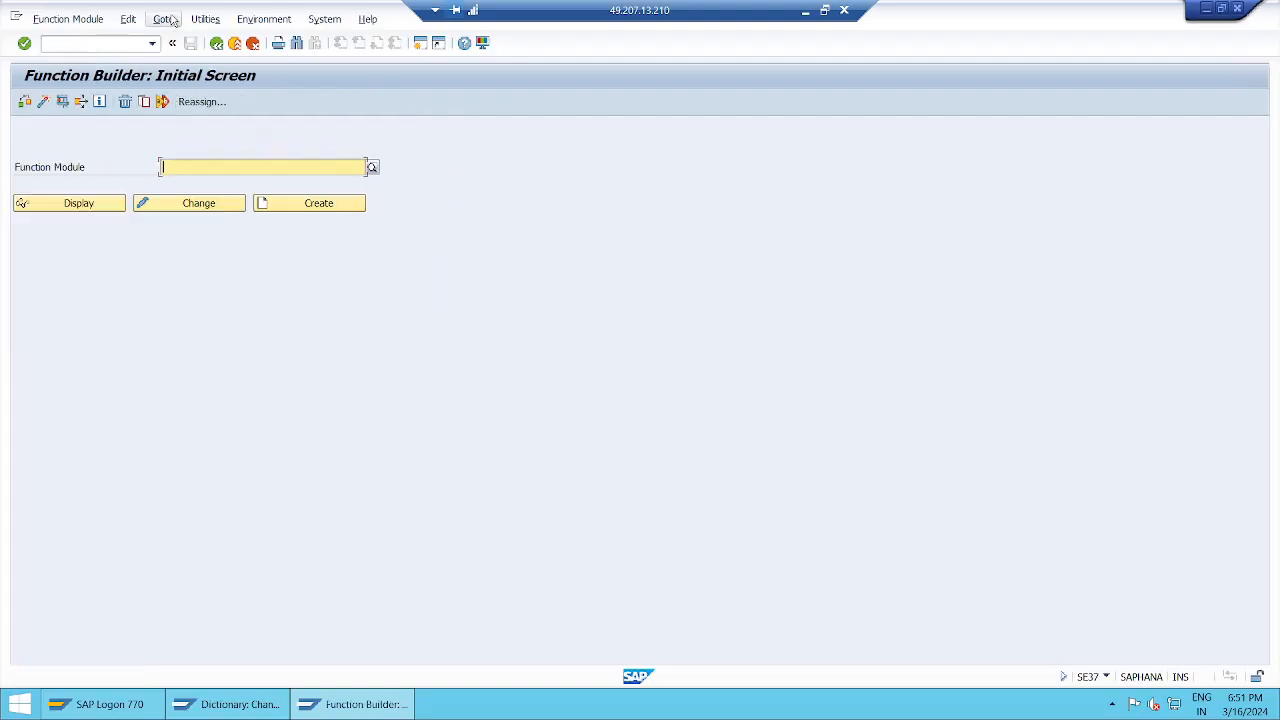
Step: Pick a previously used function module and open its Object Directory Entry
{"action": "left_click", "coordinate": [163, 19]}
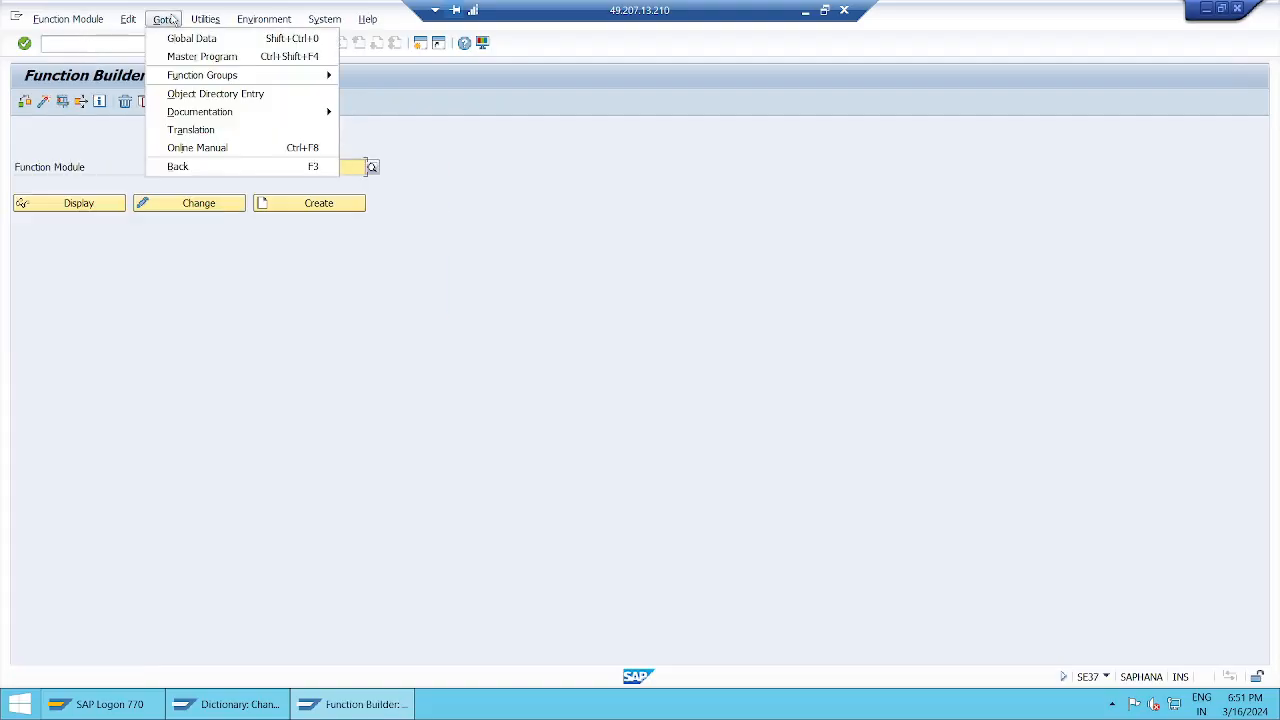
{"action": "left_click", "coordinate": [230, 97]}
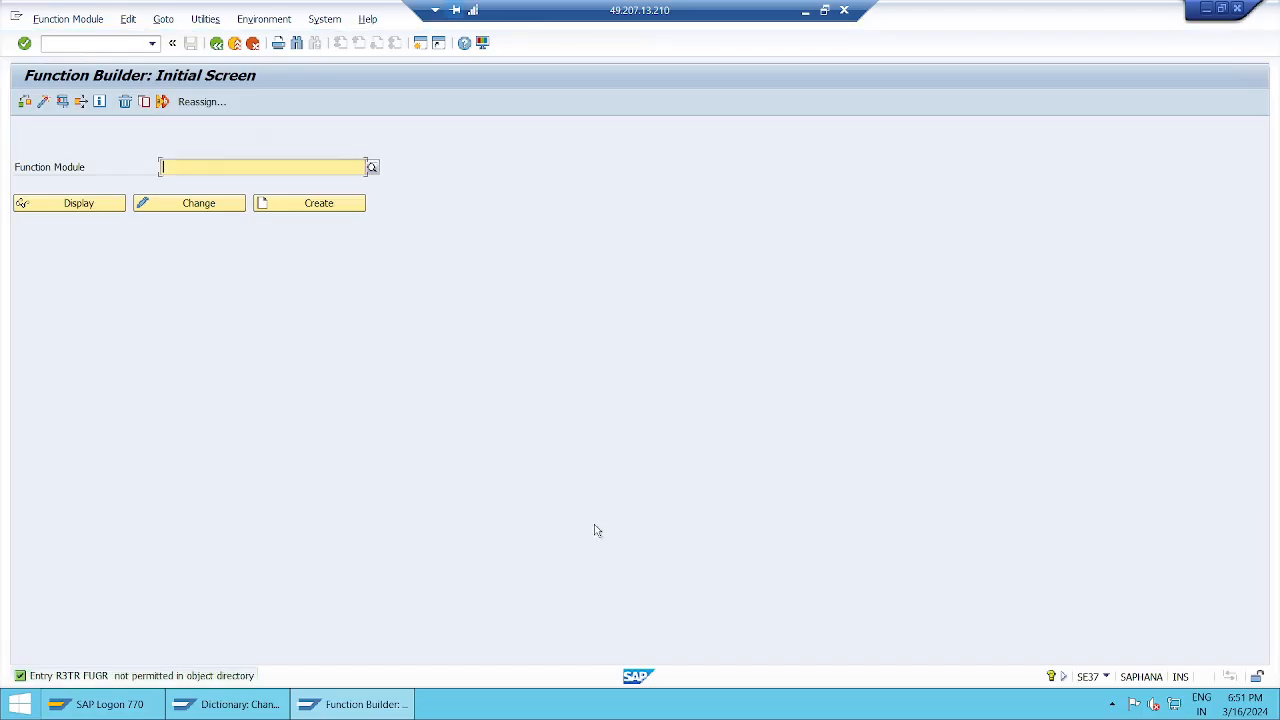
{"action": "key", "text": "Down"}
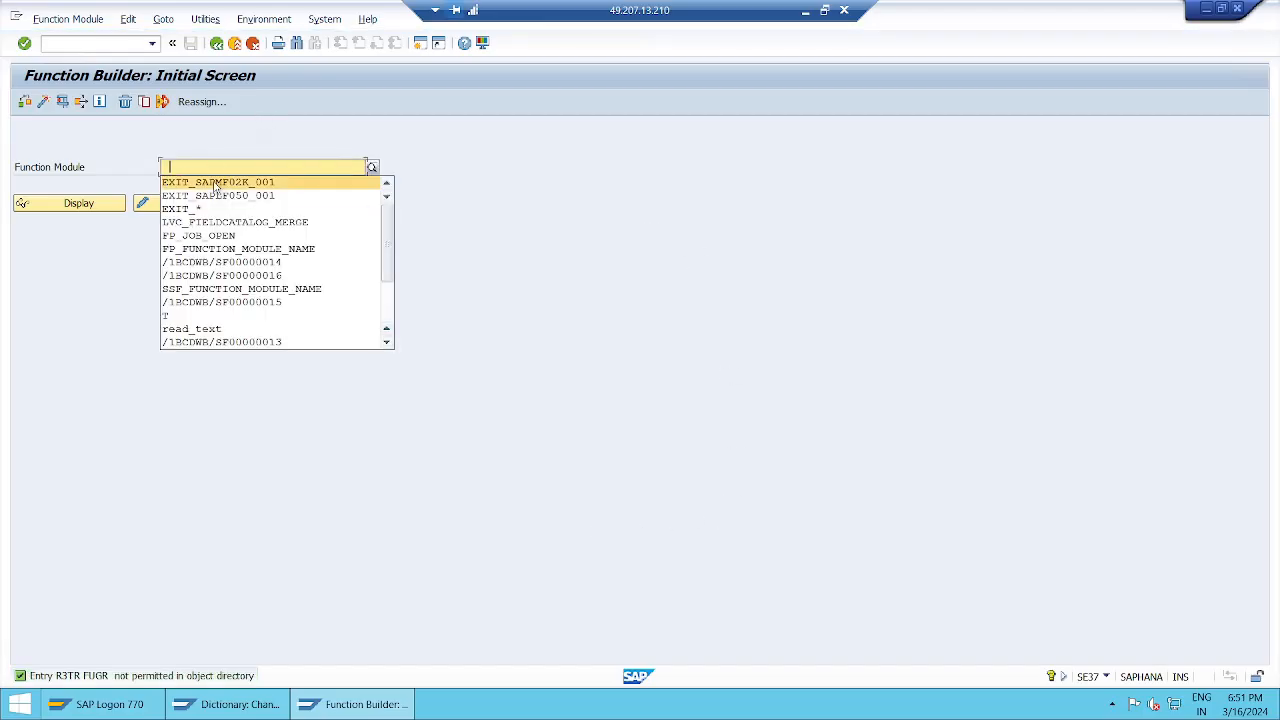
{"action": "left_click", "coordinate": [215, 183]}
{"action": "left_click", "coordinate": [163, 19]}
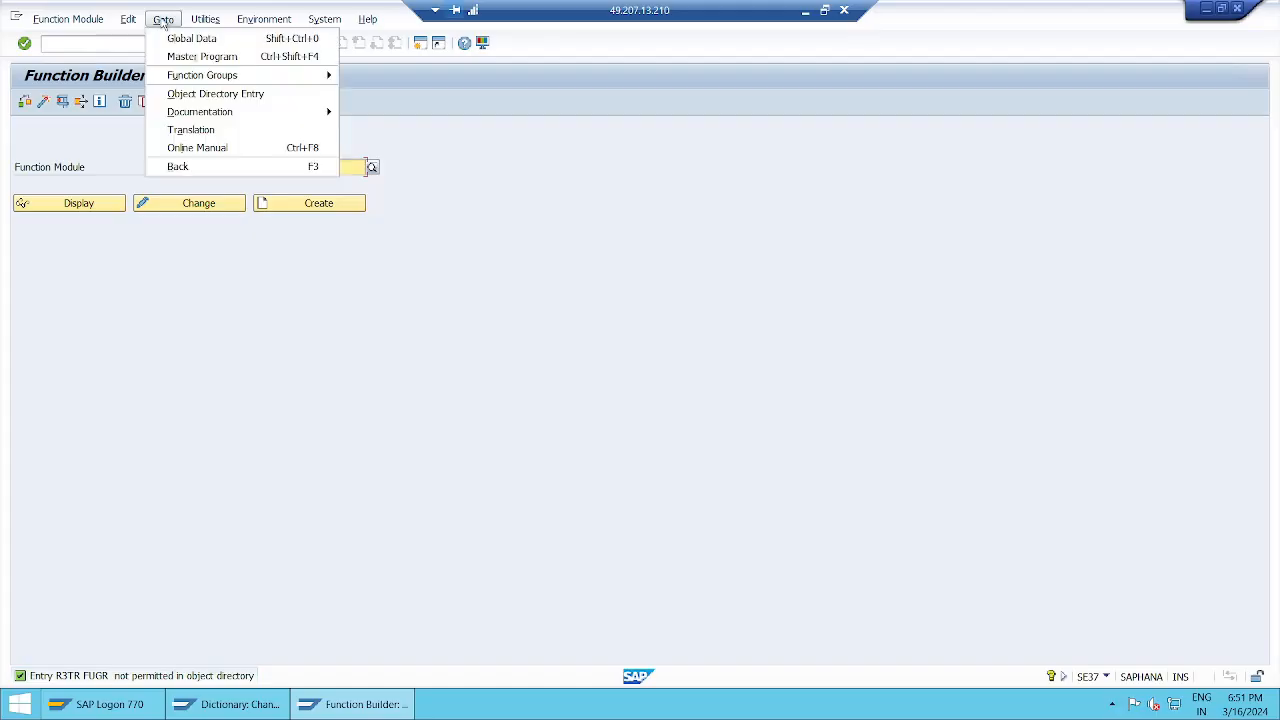
{"action": "left_click", "coordinate": [199, 94]}
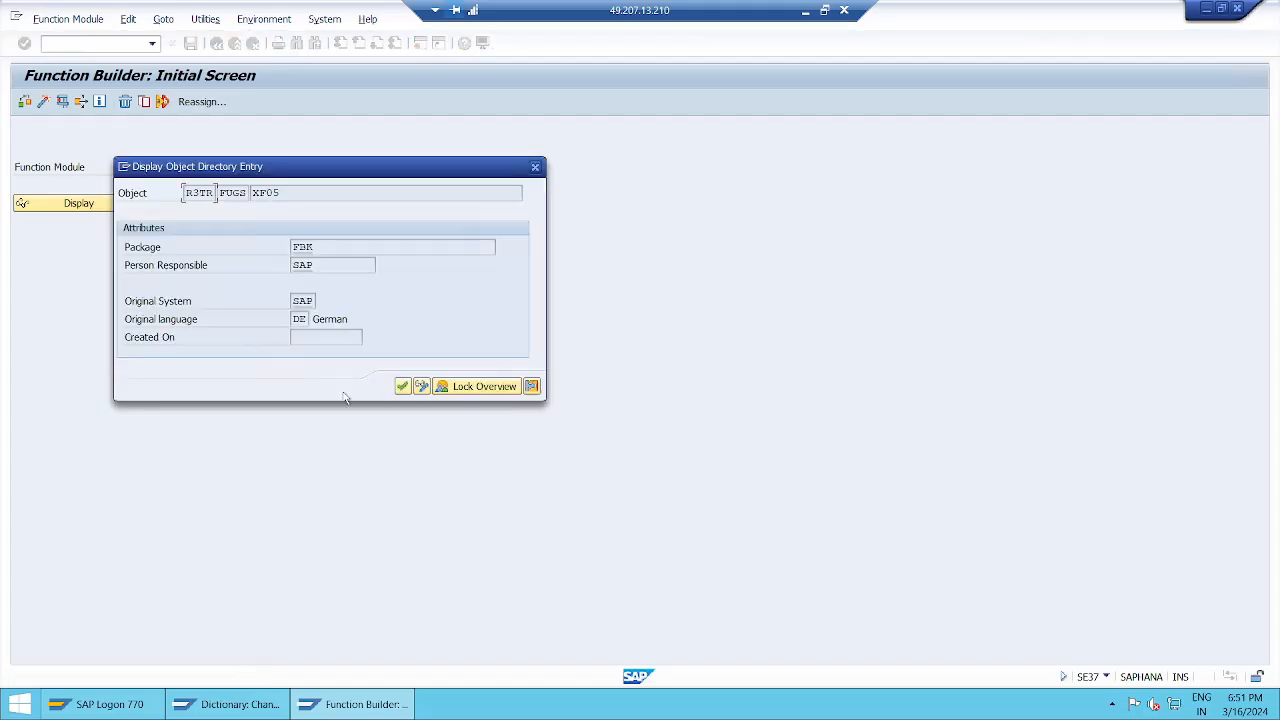
Step: Point out the entry's Package FBK and Person Responsible, then minimise Remote Desktop
{"action": "left_click_drag", "start_coordinate": [447, 175], "coordinate": [769, 200]}
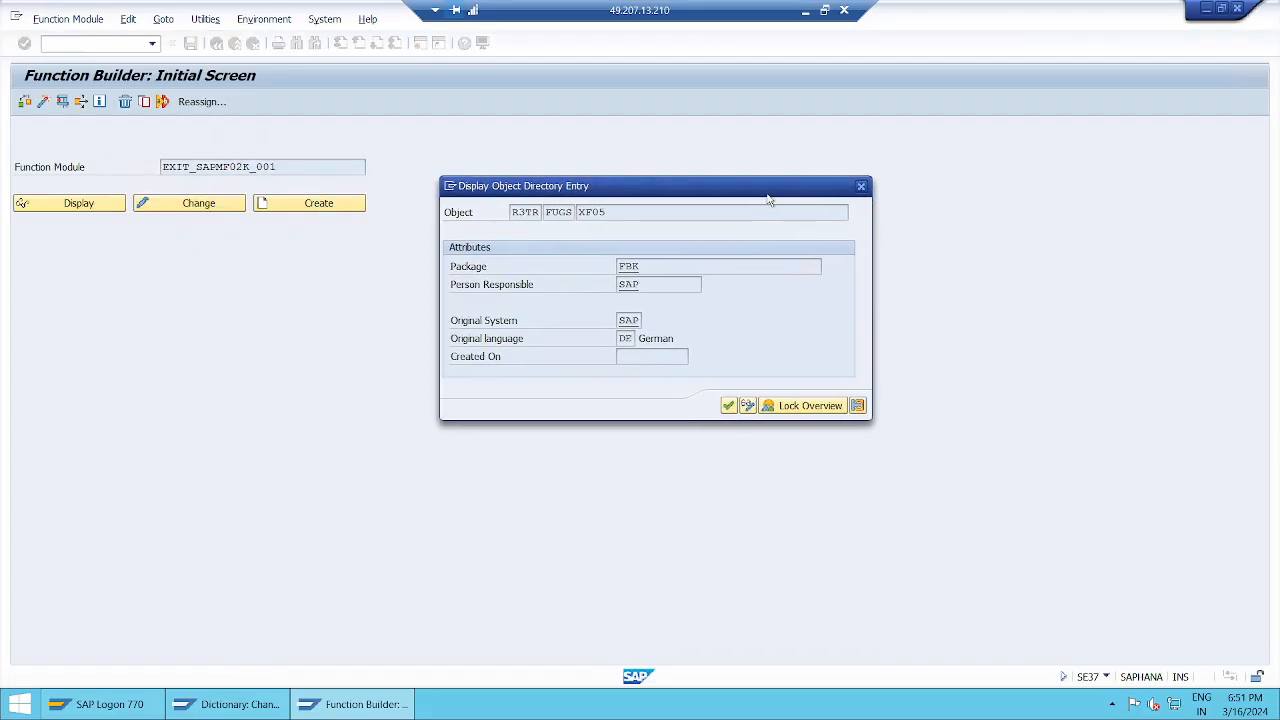
{"action": "left_click", "coordinate": [655, 266]}
{"action": "left_click", "coordinate": [651, 287]}
{"action": "left_click_drag", "start_coordinate": [453, 290], "coordinate": [590, 290]}
{"action": "left_click", "coordinate": [805, 10]}
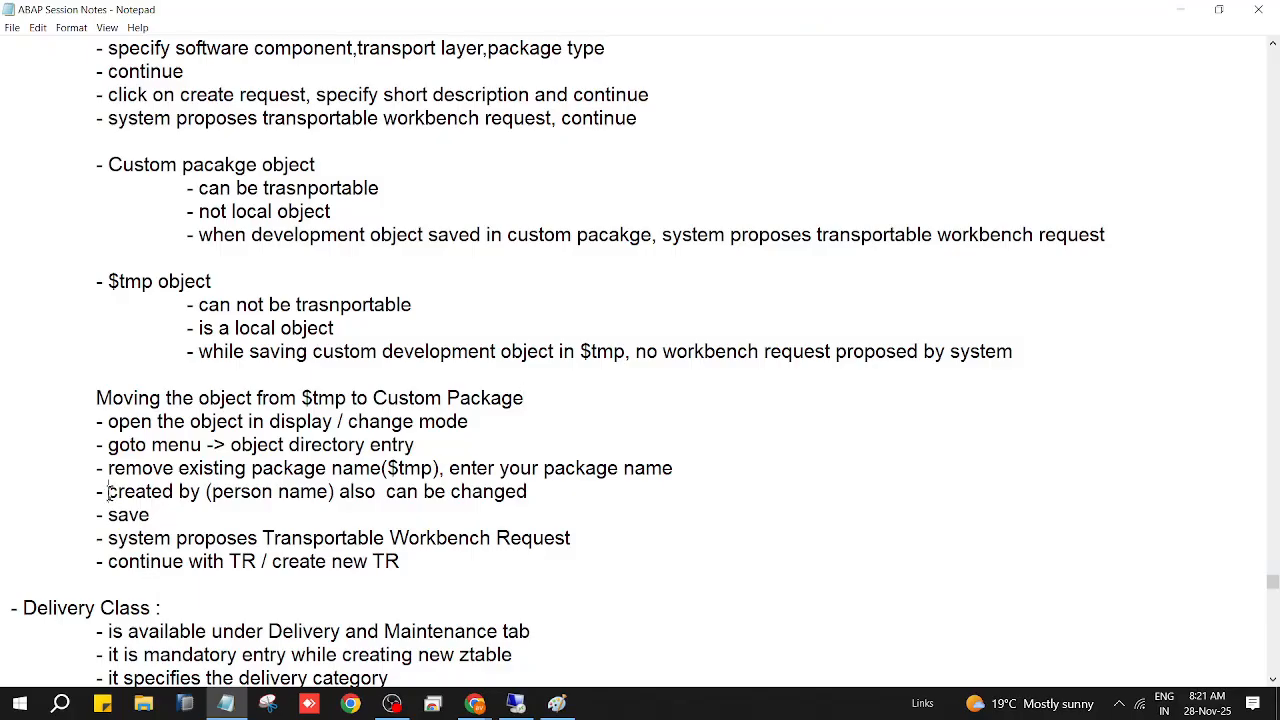
Step: Change the step to 'Person responsible(person name)', save, and return to the SAP session
{"action": "type", "text": "Person"}
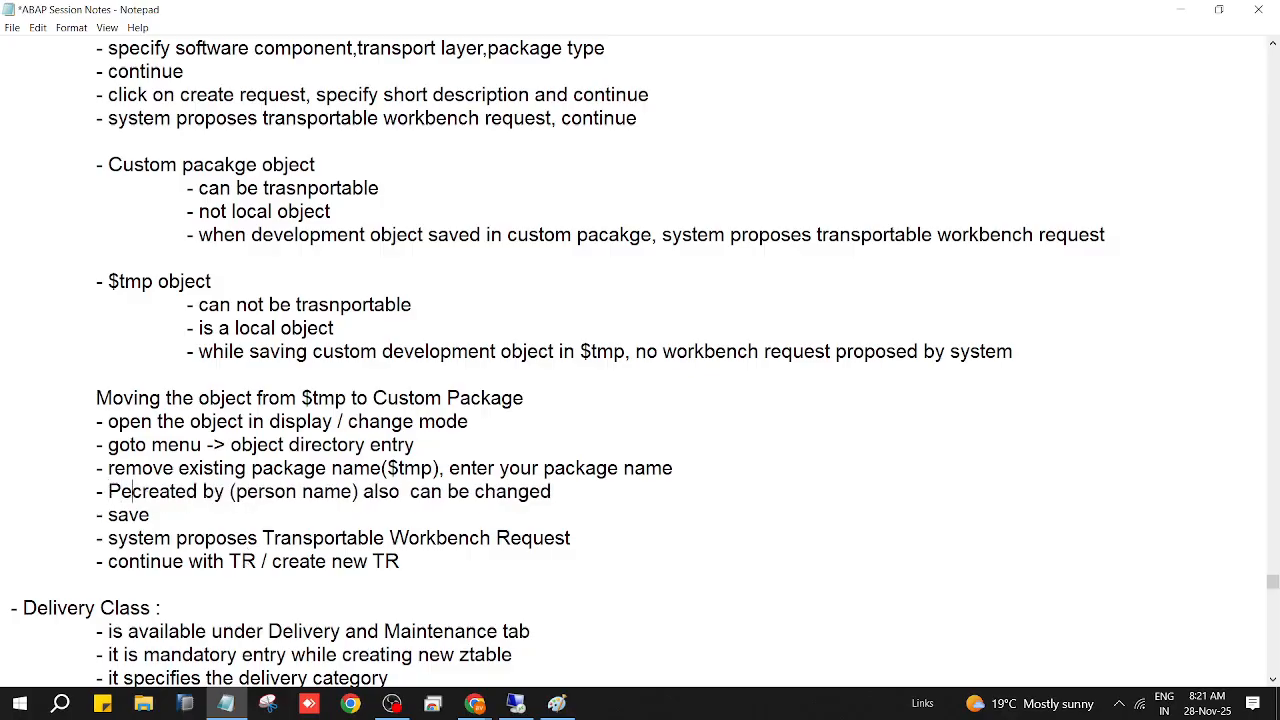
{"action": "type", "text": " respon"}
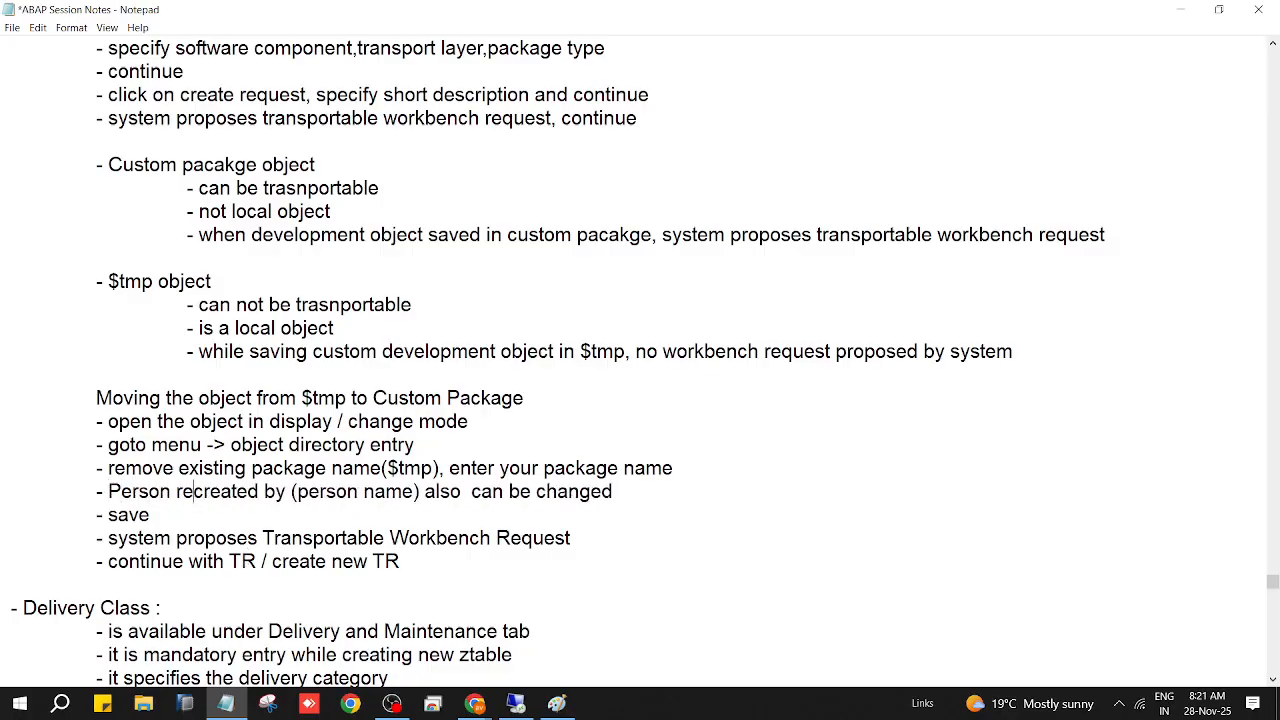
{"action": "type", "text": "sible"}
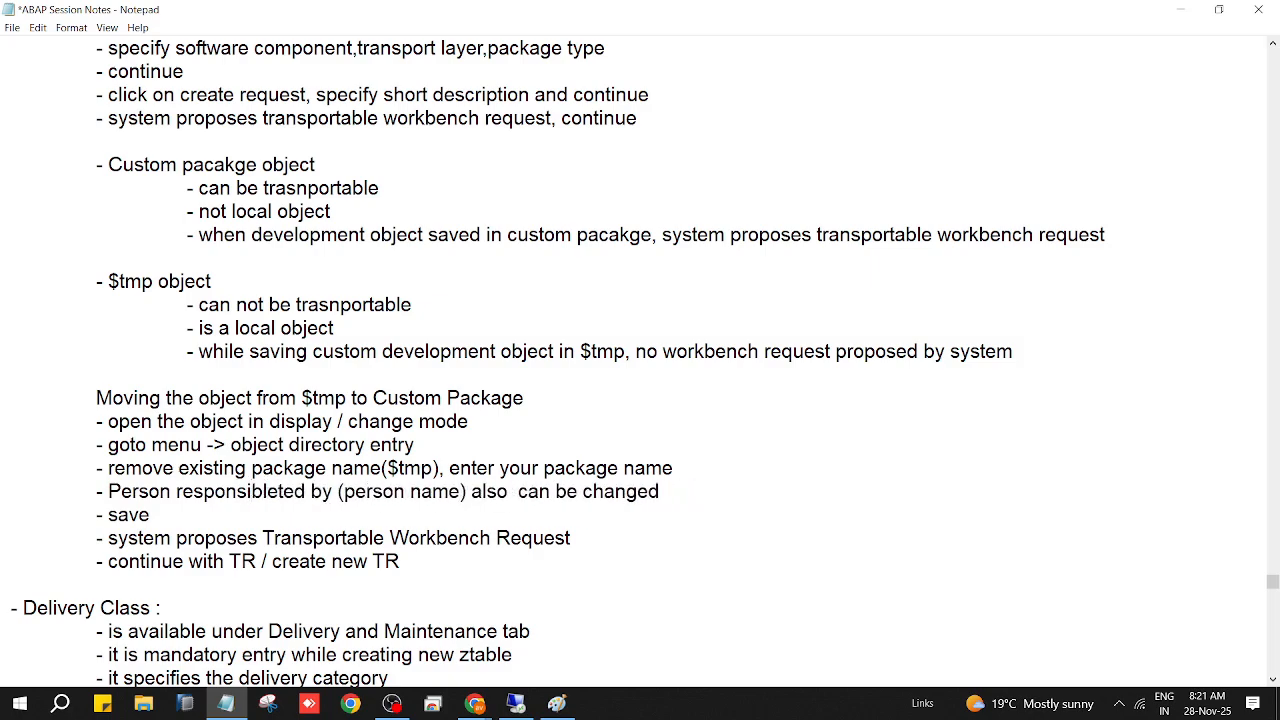
{"action": "key", "text": "Delete"}
{"action": "key", "text": "Delete"}
{"action": "key", "text": "Delete"}
{"action": "key", "text": "Delete"}
{"action": "key", "text": "Delete"}
{"action": "key", "text": "Delete"}
{"action": "key", "text": "Delete"}
{"action": "key", "text": "Delete"}
{"action": "key", "text": "Delete"}
{"action": "key", "text": "Delete"}
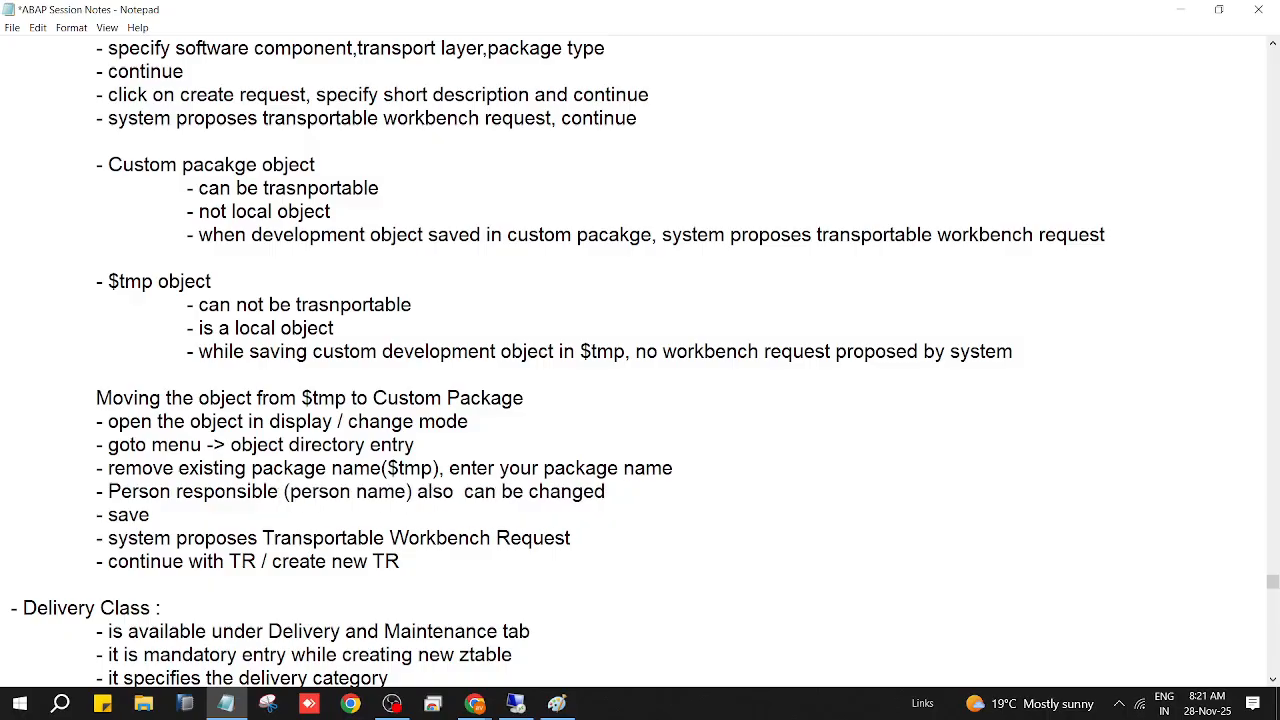
{"action": "key", "text": "Delete"}
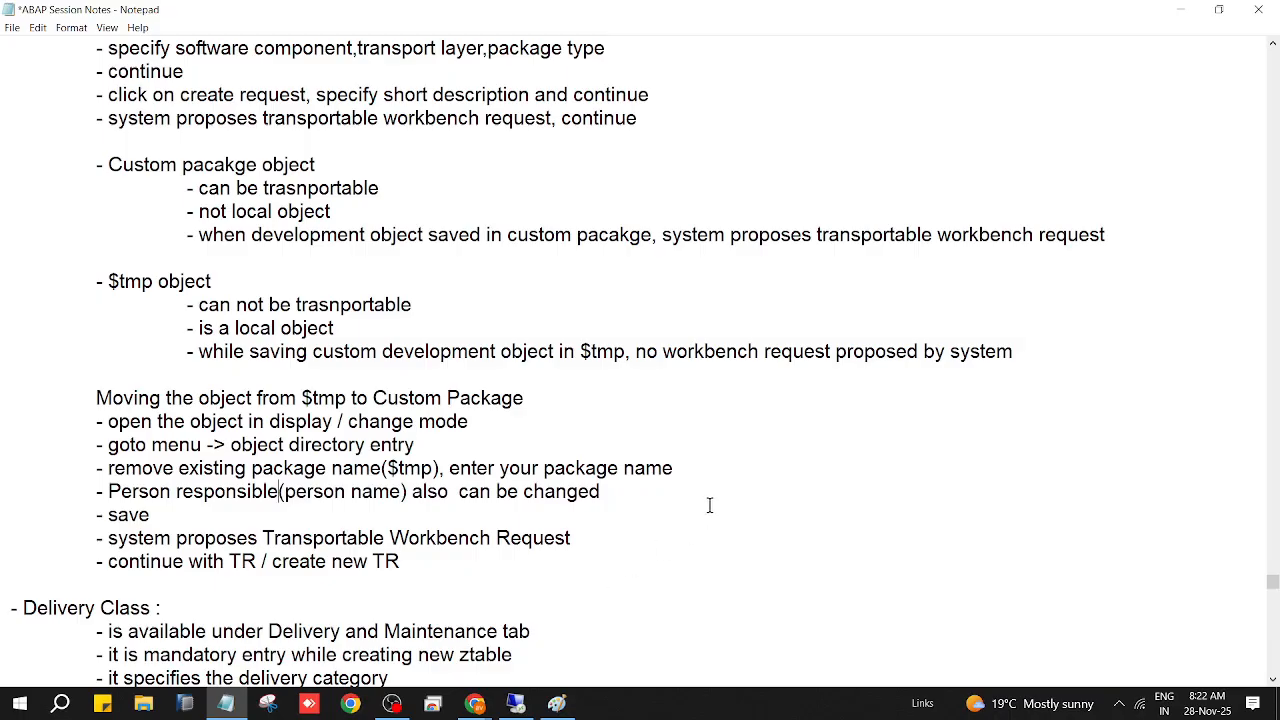
{"action": "key", "text": "ctrl+s"}
{"action": "mouse_move", "coordinate": [515, 703]}
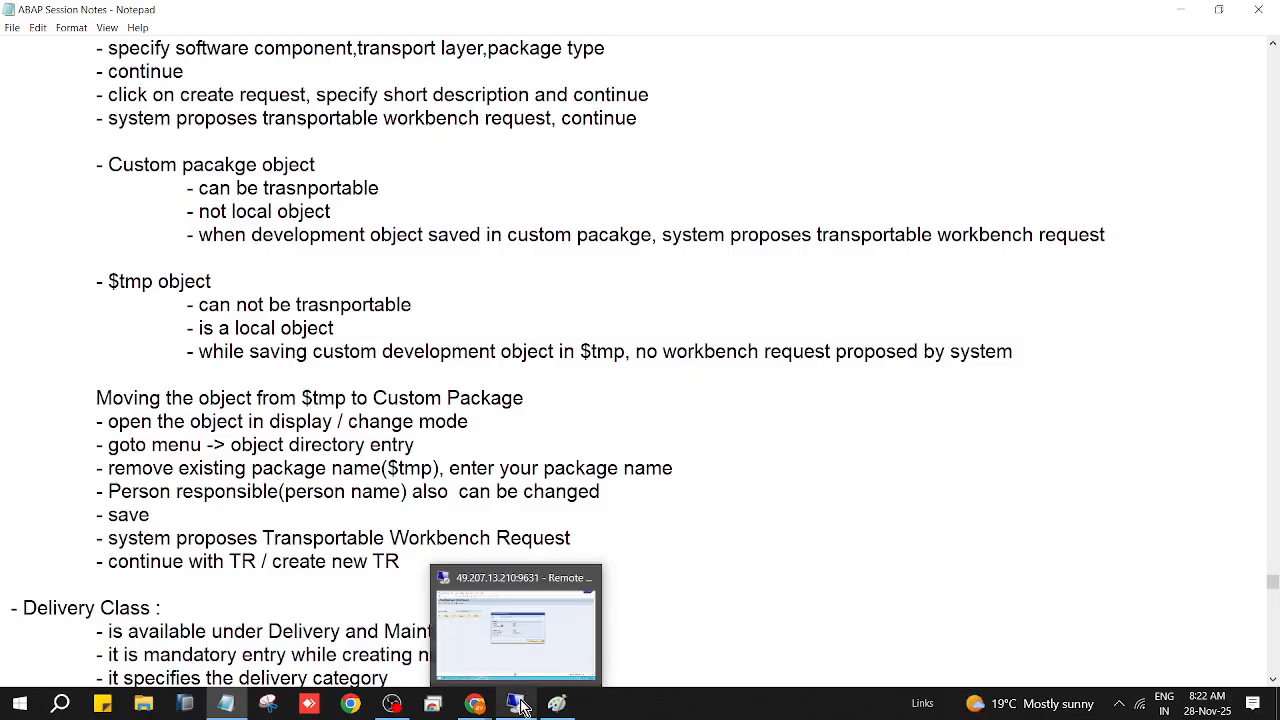
{"action": "left_click", "coordinate": [568, 649]}
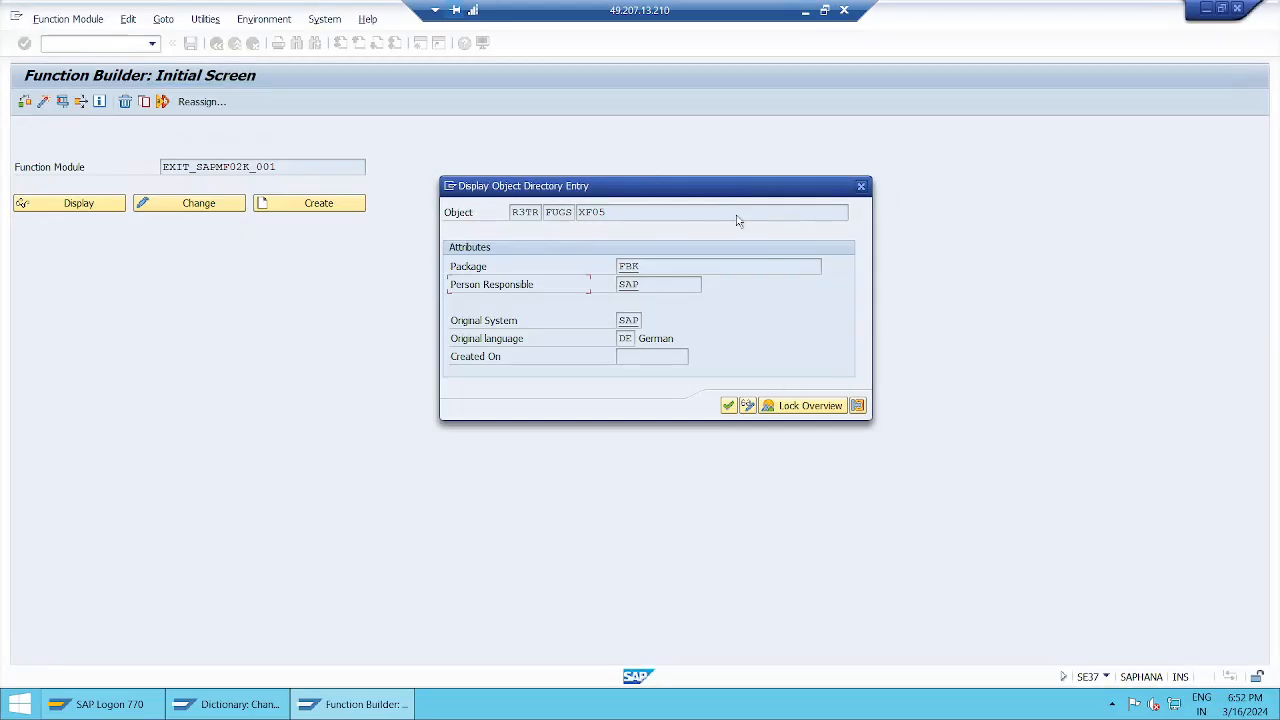
Step: Close the function module's directory entry and reopen it via Goto > Object Directory Entry
{"action": "left_click", "coordinate": [861, 186]}
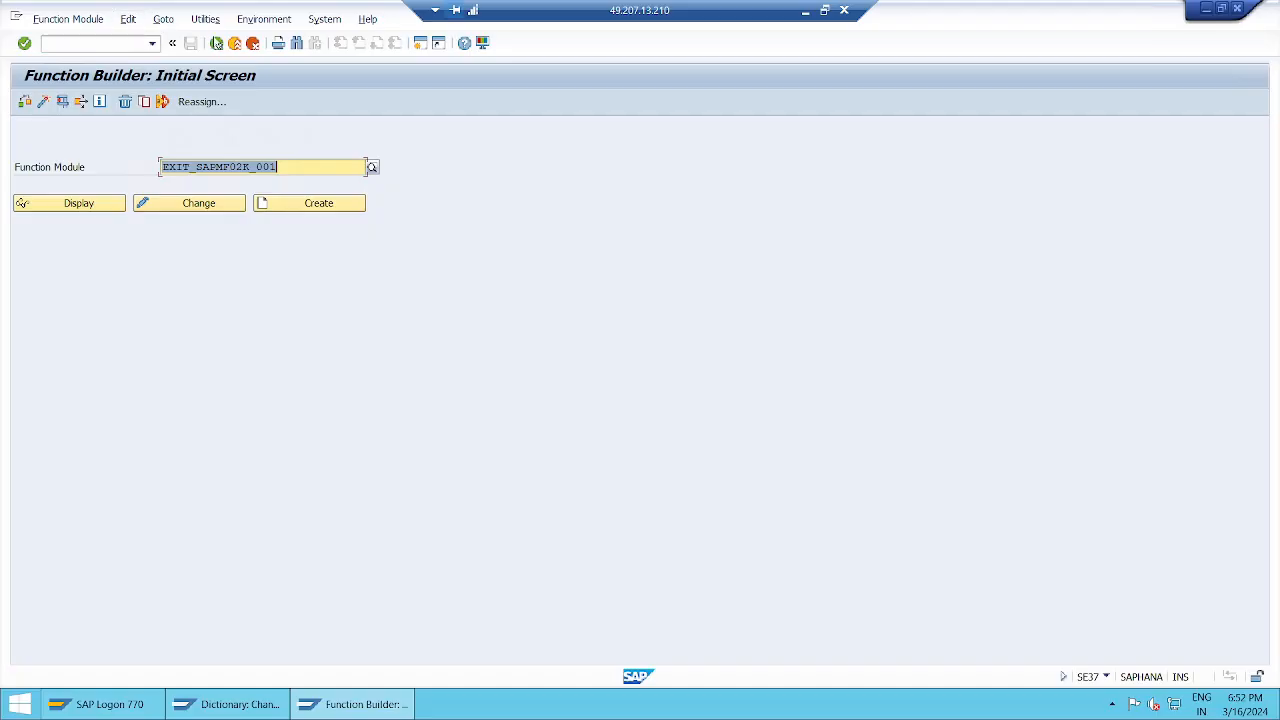
{"action": "left_click", "coordinate": [163, 20]}
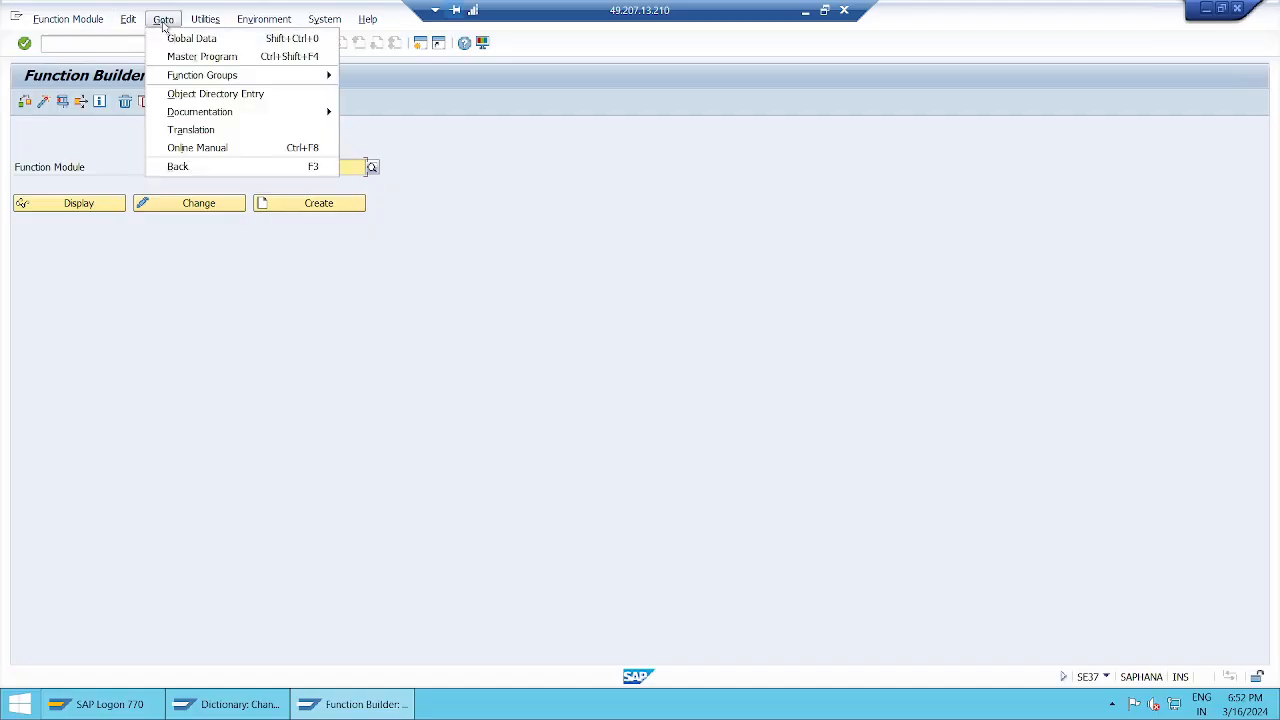
{"action": "left_click", "coordinate": [224, 96]}
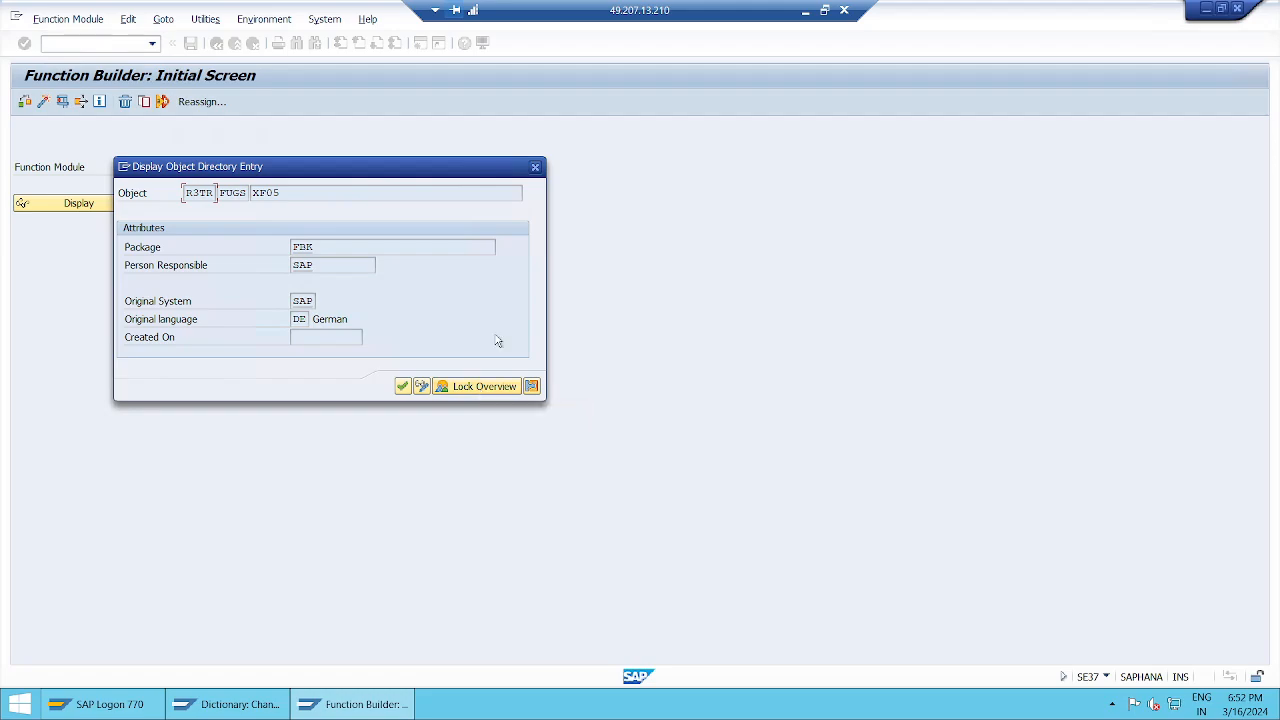
Step: Close the entry, exit the Function Builder and log off the extra session
{"action": "left_click", "coordinate": [536, 168]}
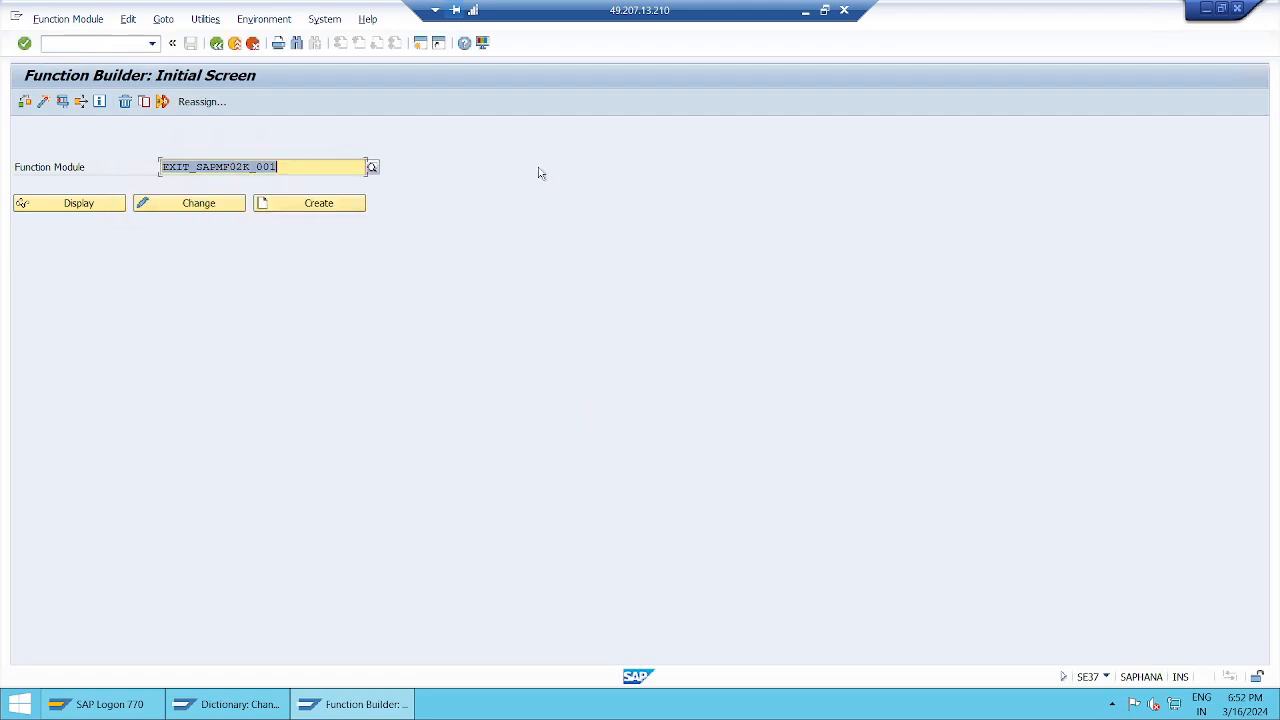
{"action": "left_click", "coordinate": [235, 44]}
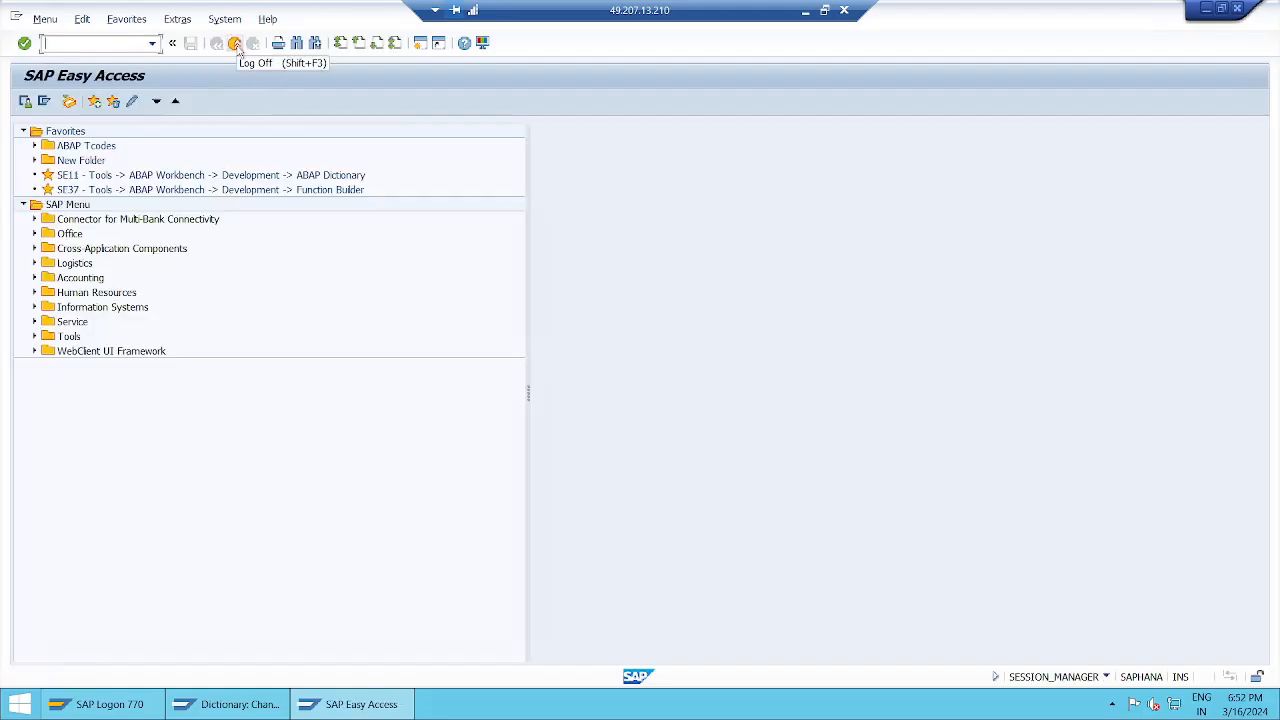
{"action": "left_click", "coordinate": [237, 47]}
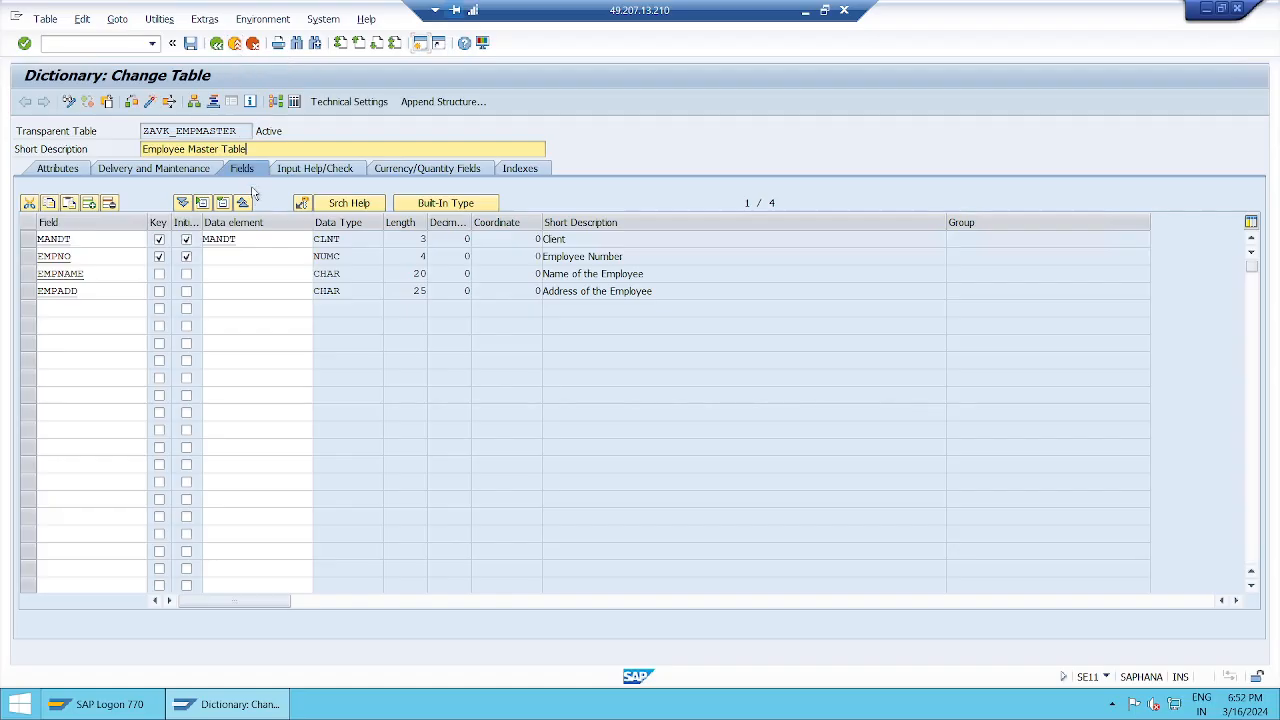
Step: Open ZAVK_EMPMASTER's Object Directory Entry and check package ZAVK_PACKAGE, person responsible and original system
{"action": "left_click", "coordinate": [115, 20]}
{"action": "left_click", "coordinate": [182, 130]}
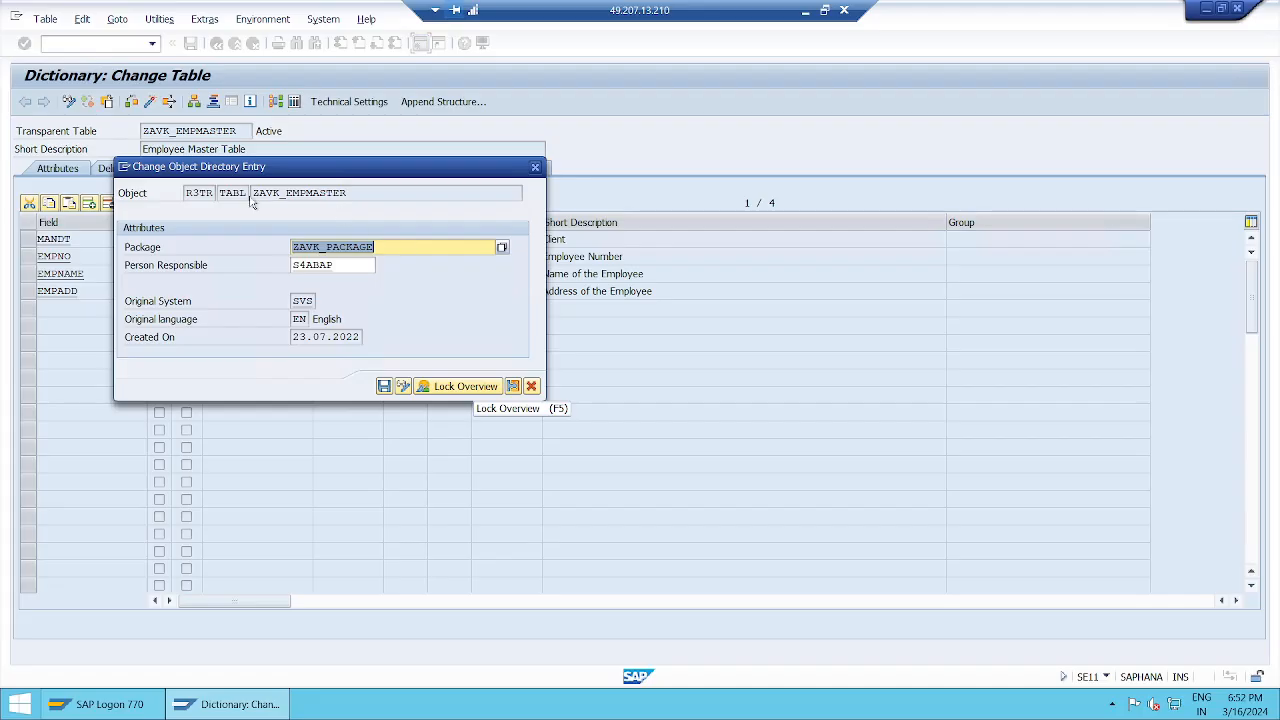
{"action": "left_click_drag", "start_coordinate": [252, 193], "coordinate": [355, 190]}
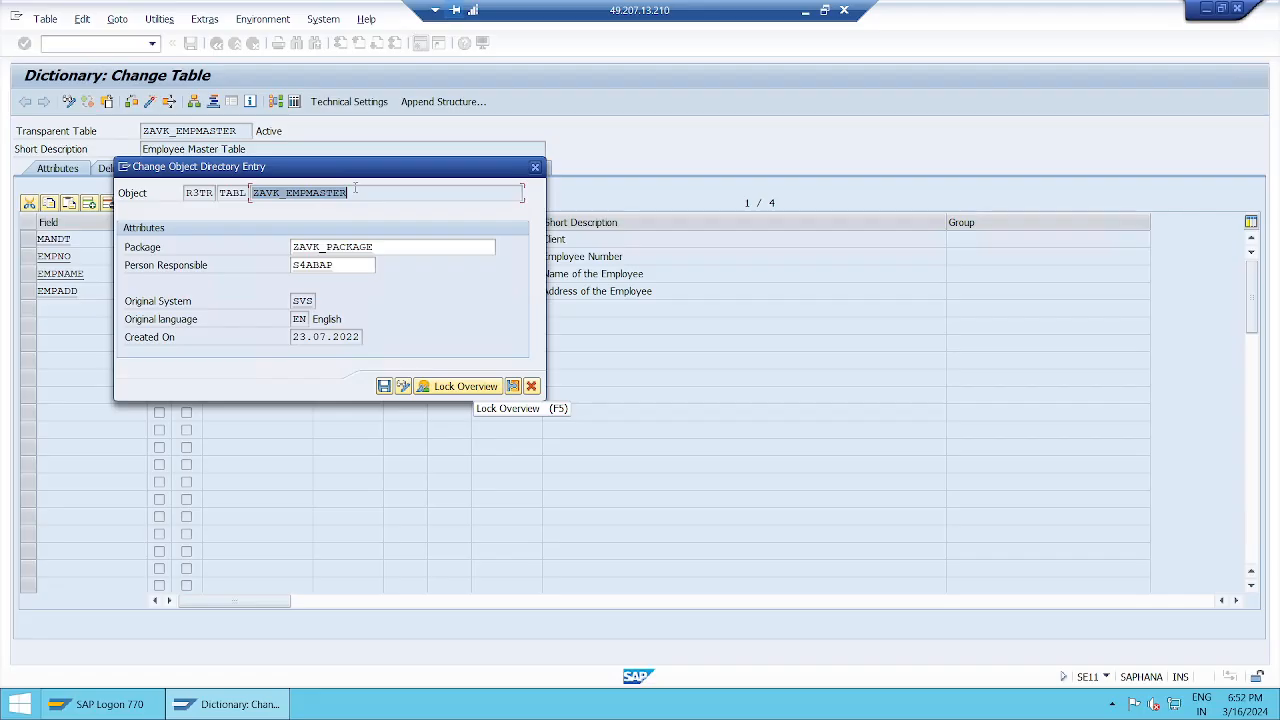
{"action": "left_click", "coordinate": [355, 191]}
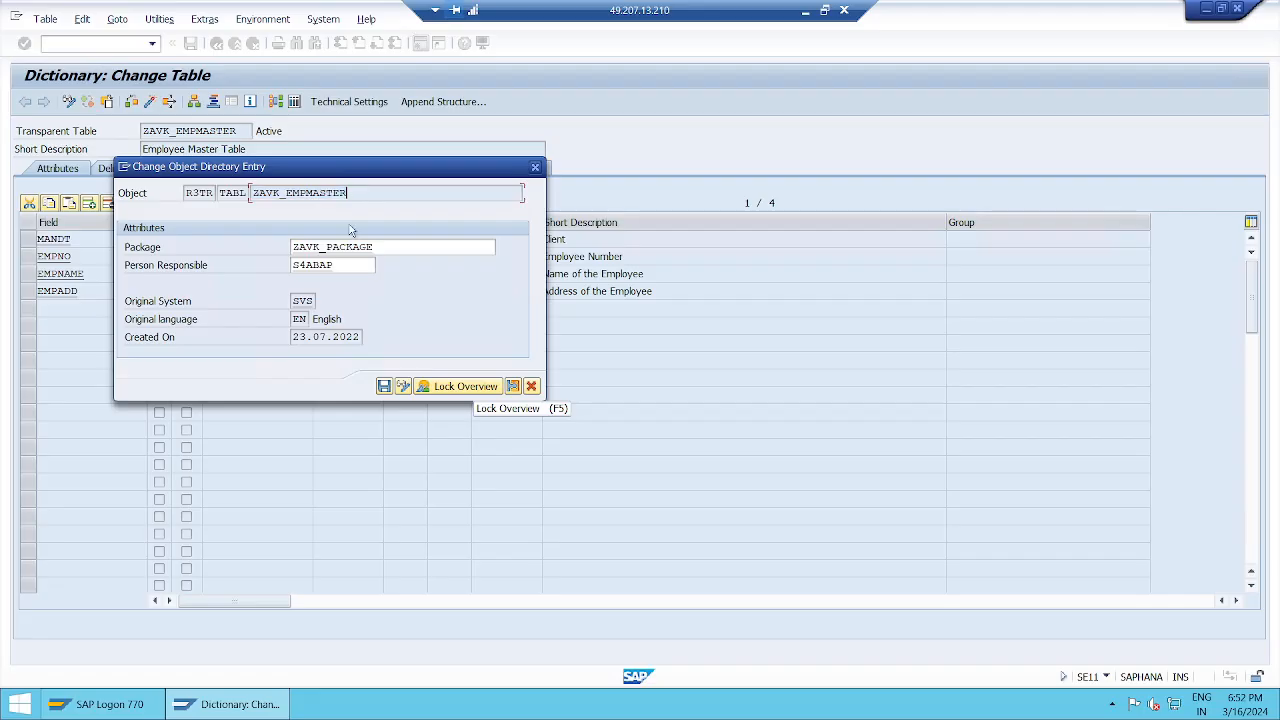
{"action": "left_click", "coordinate": [411, 251]}
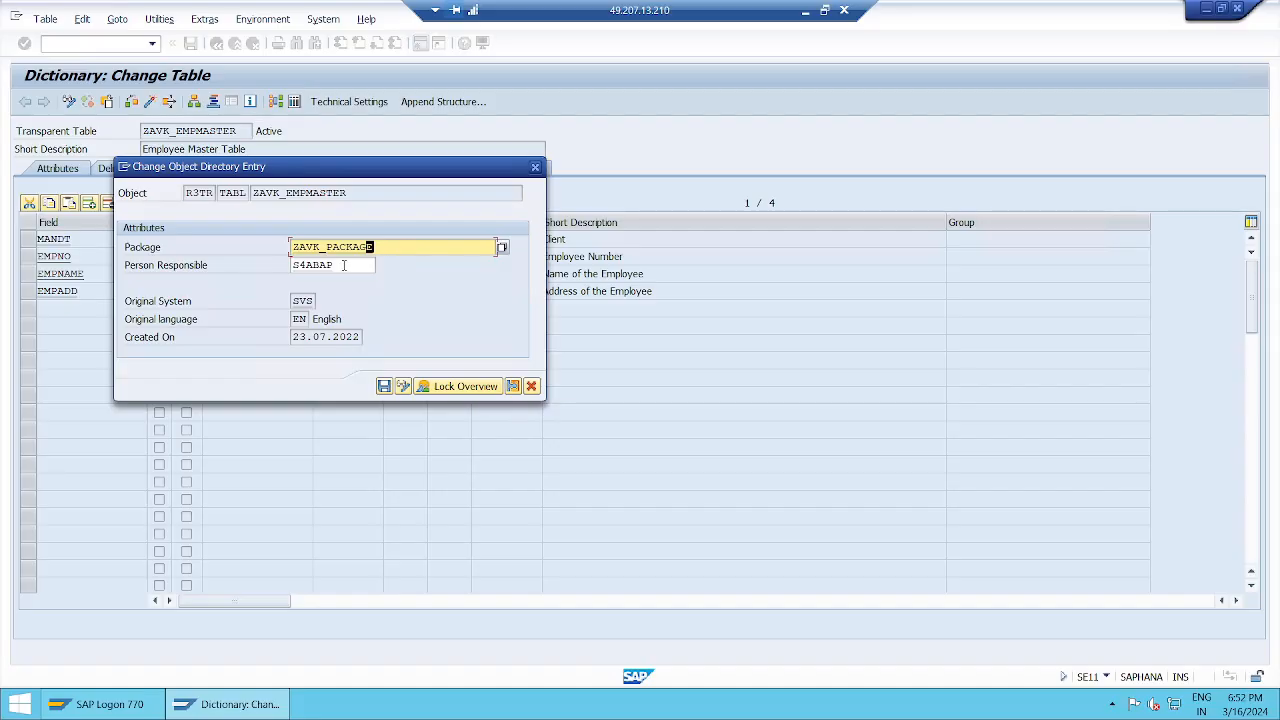
{"action": "left_click", "coordinate": [343, 265]}
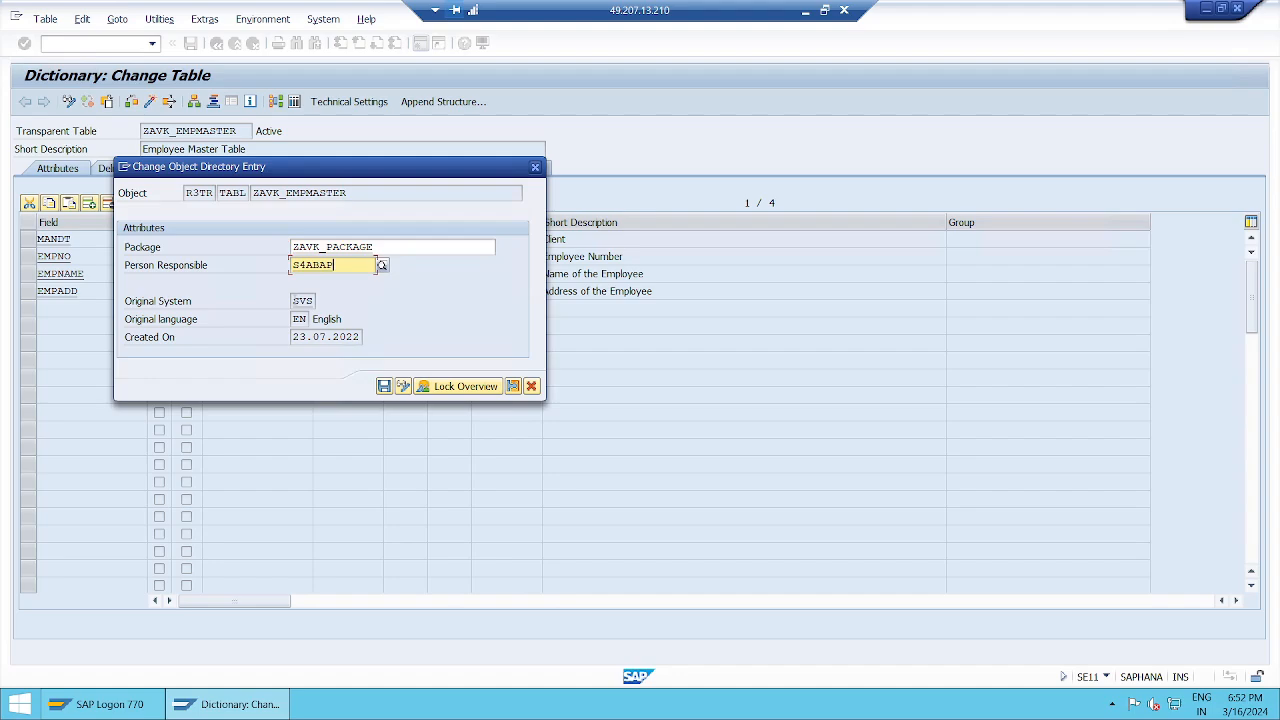
{"action": "left_click", "coordinate": [296, 301]}
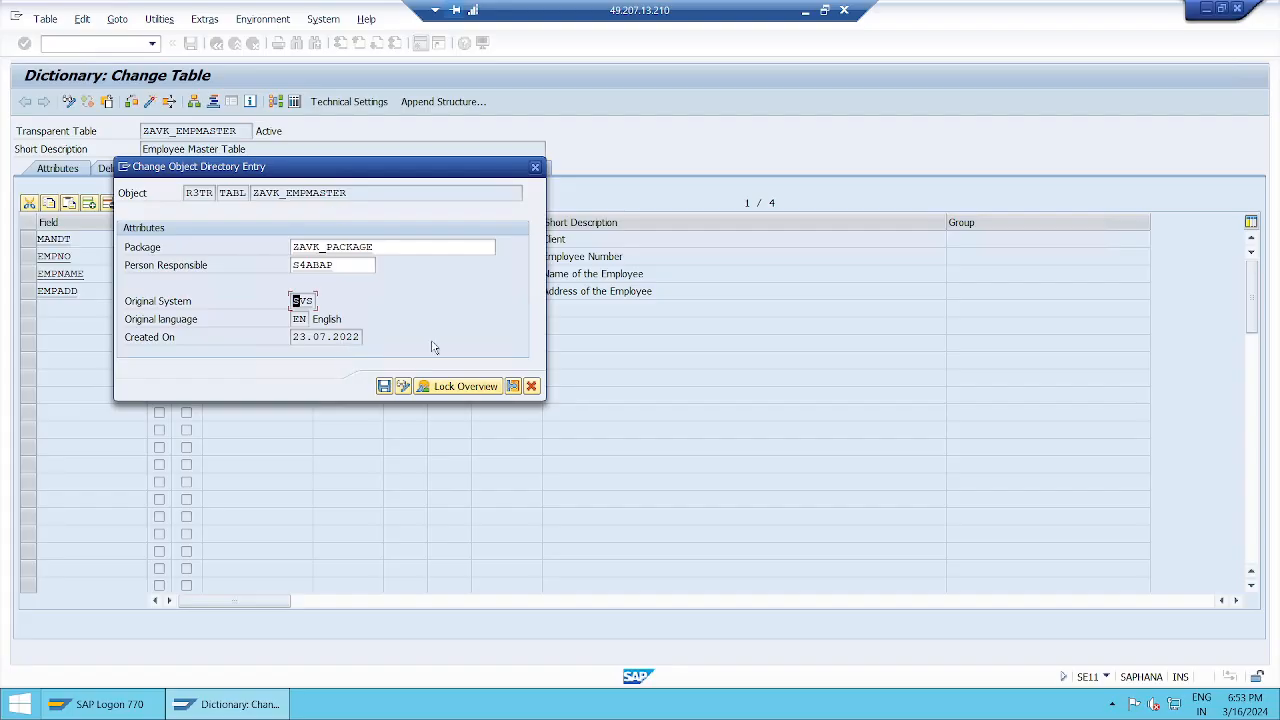
Step: Review the table's request Lock Overview, then open a New GUI Window from the system menu
{"action": "left_click", "coordinate": [490, 388]}
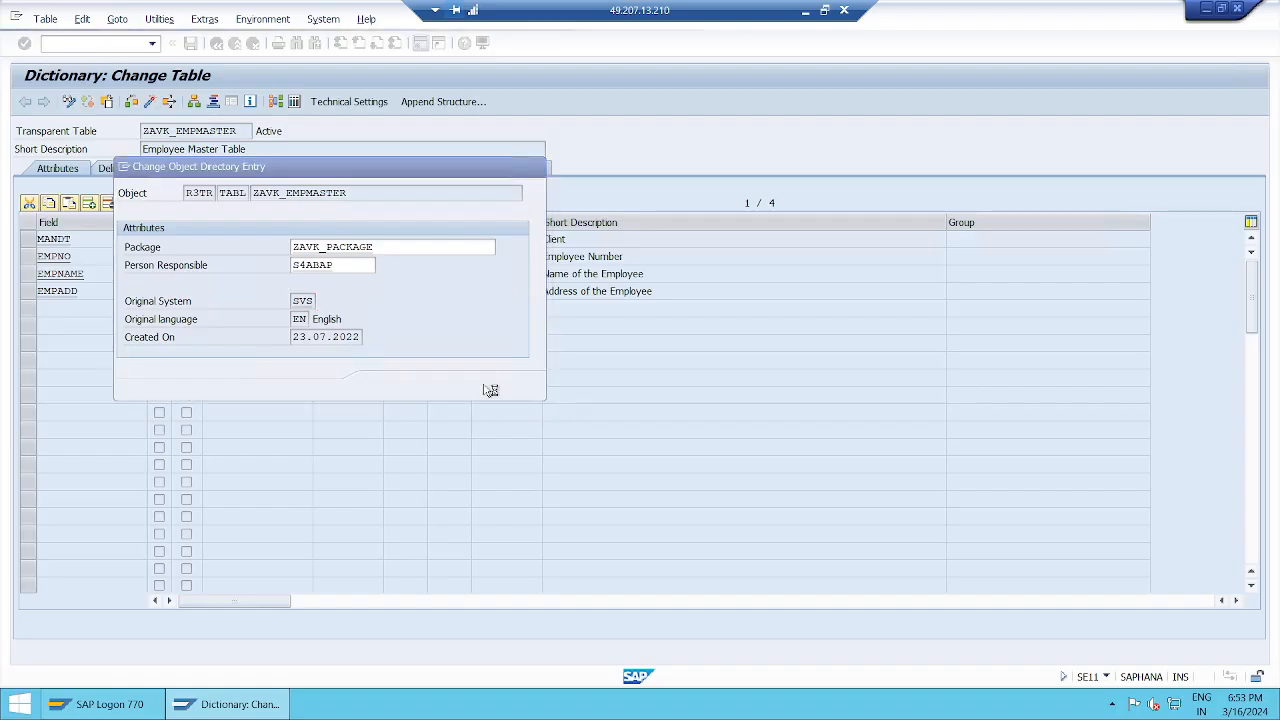
{"action": "left_click_drag", "start_coordinate": [533, 132], "coordinate": [1046, 163]}
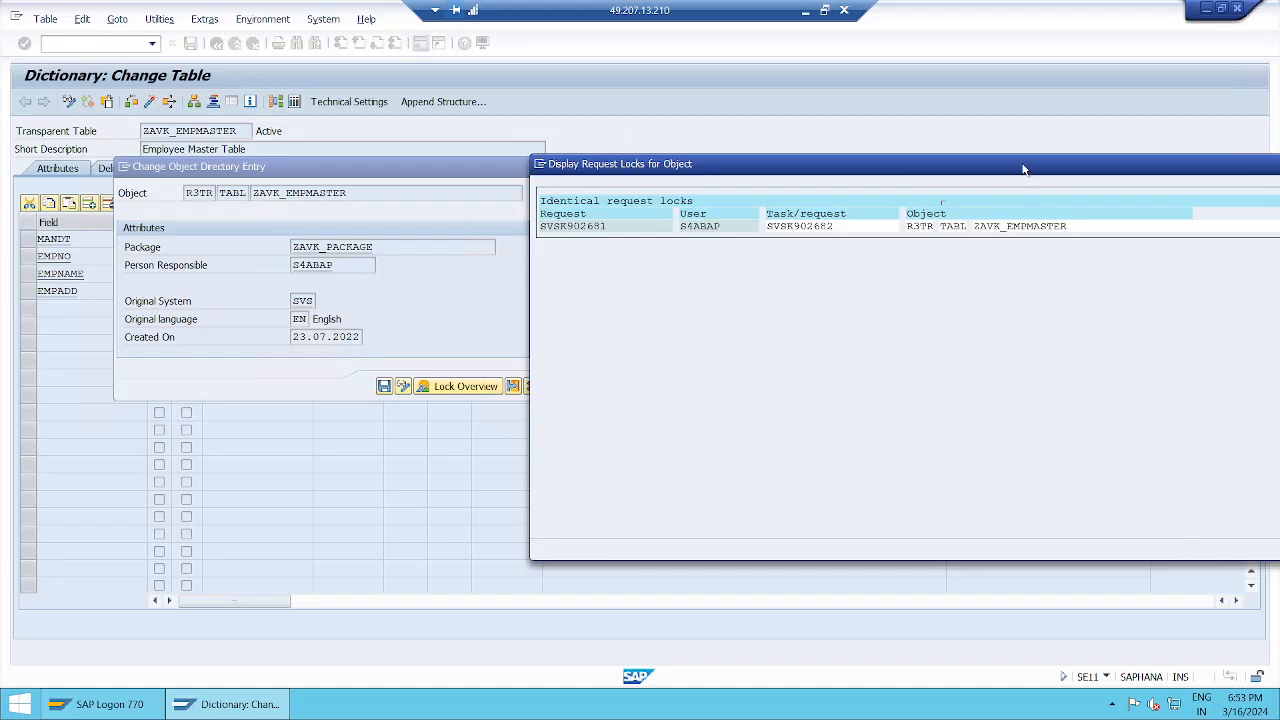
{"action": "left_click_drag", "start_coordinate": [1023, 168], "coordinate": [683, 137]}
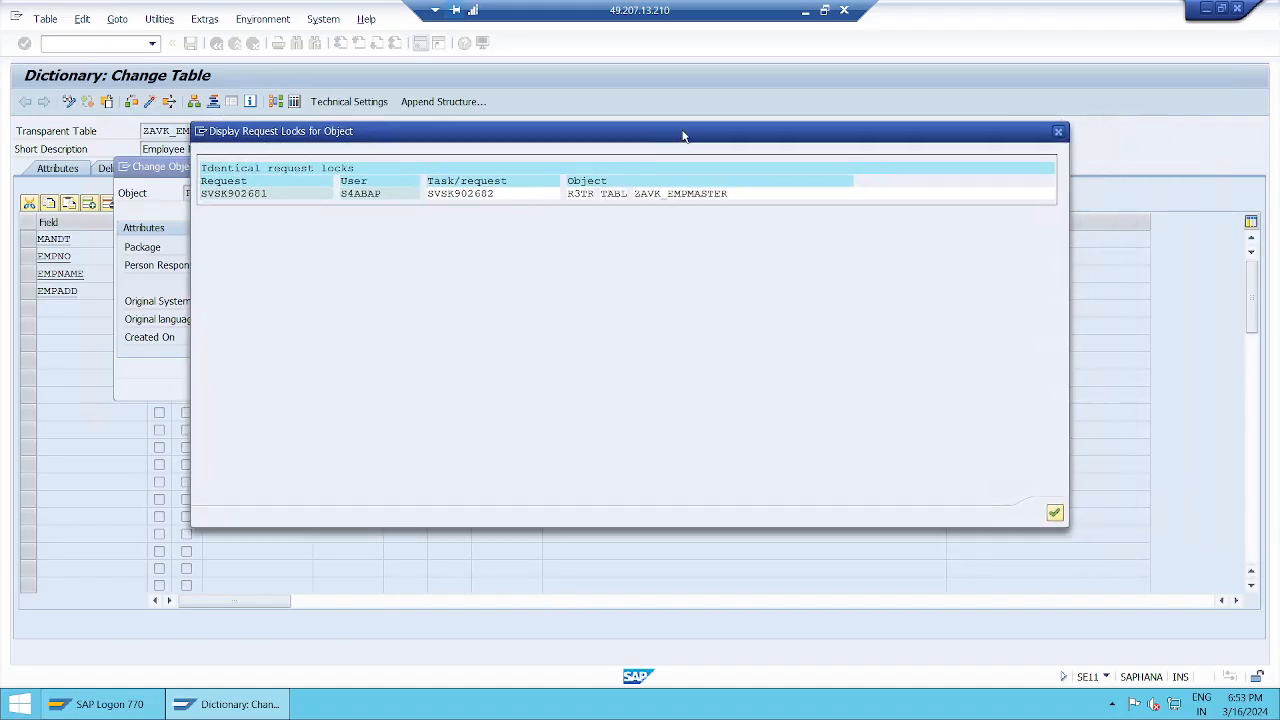
{"action": "left_click", "coordinate": [1054, 513]}
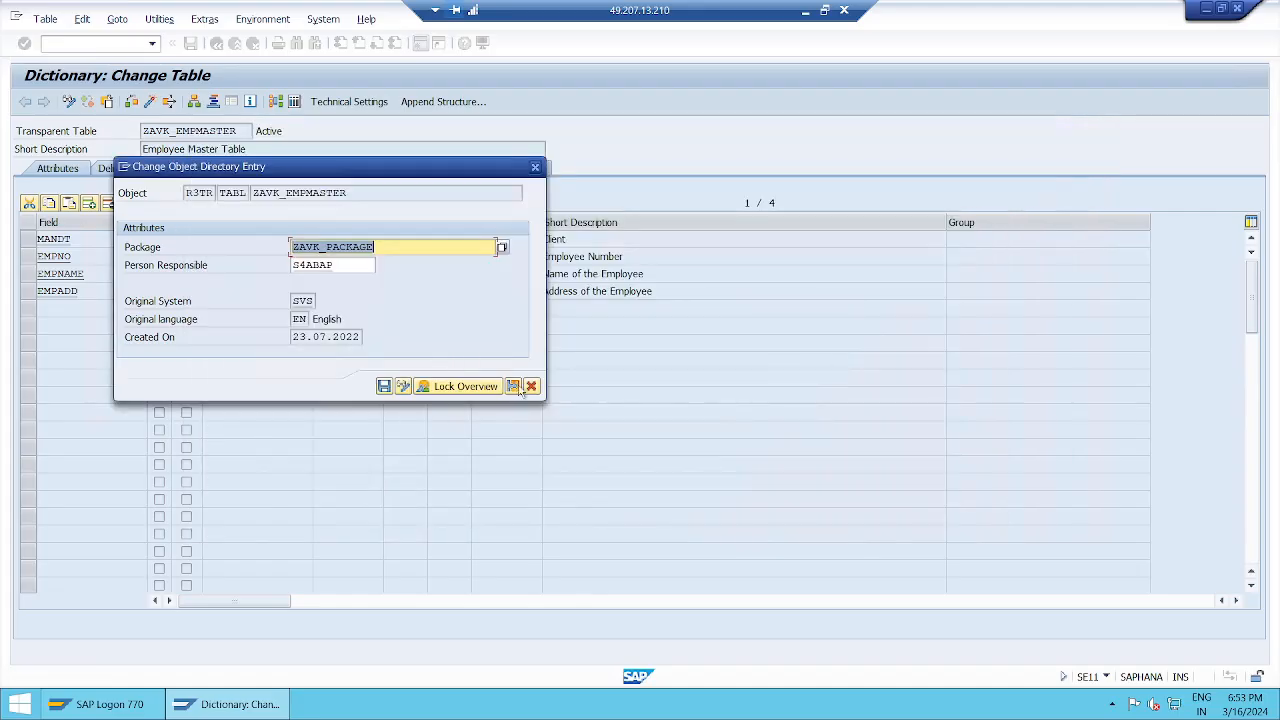
{"action": "left_click", "coordinate": [124, 166]}
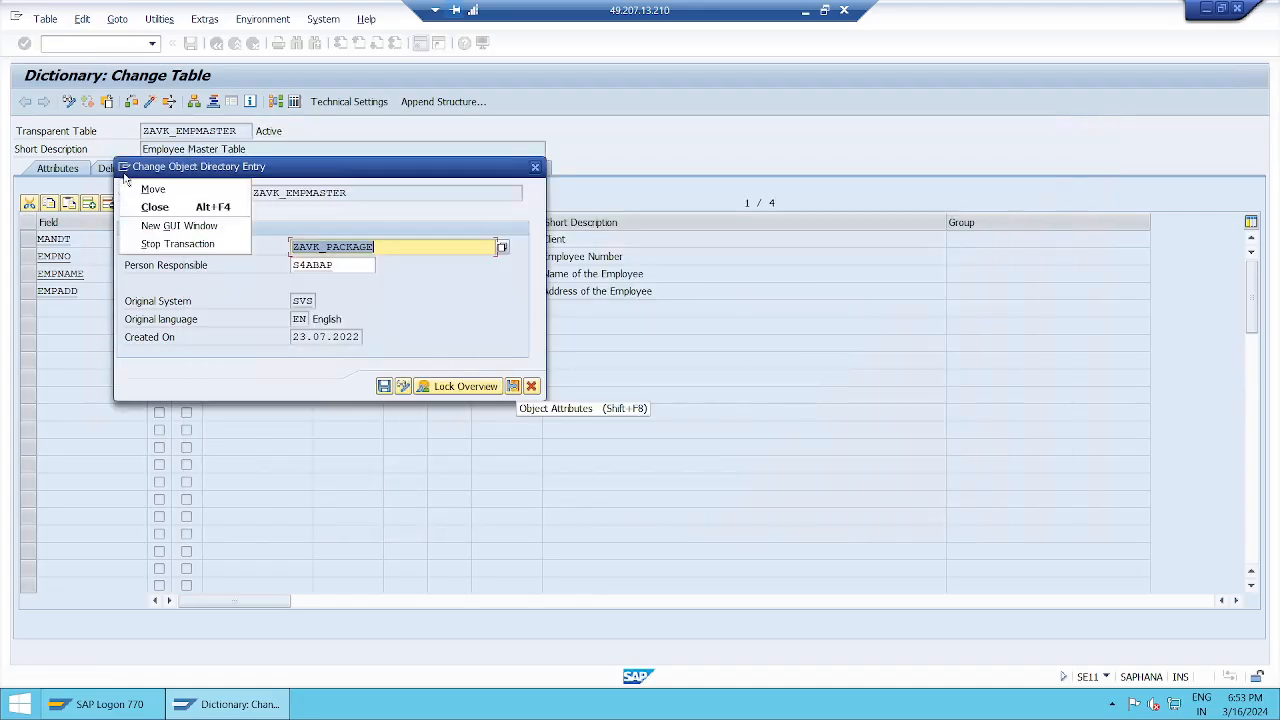
{"action": "left_click", "coordinate": [178, 225]}
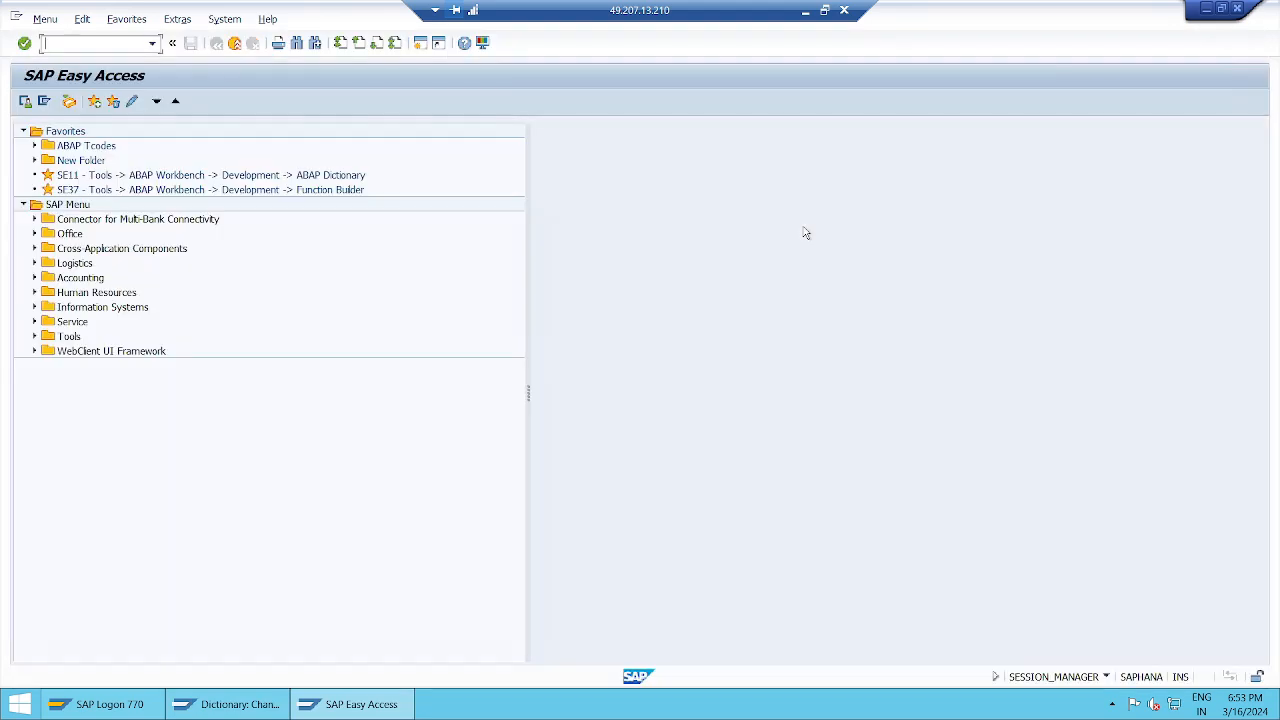
Step: In SE80, open ZAVK_EMPMASTER's technical settings (data class APPL0, size category 0) from ZAVK_PACKAGE's Database Tables
{"action": "type", "text": "se80"}
{"action": "key", "text": "Return"}
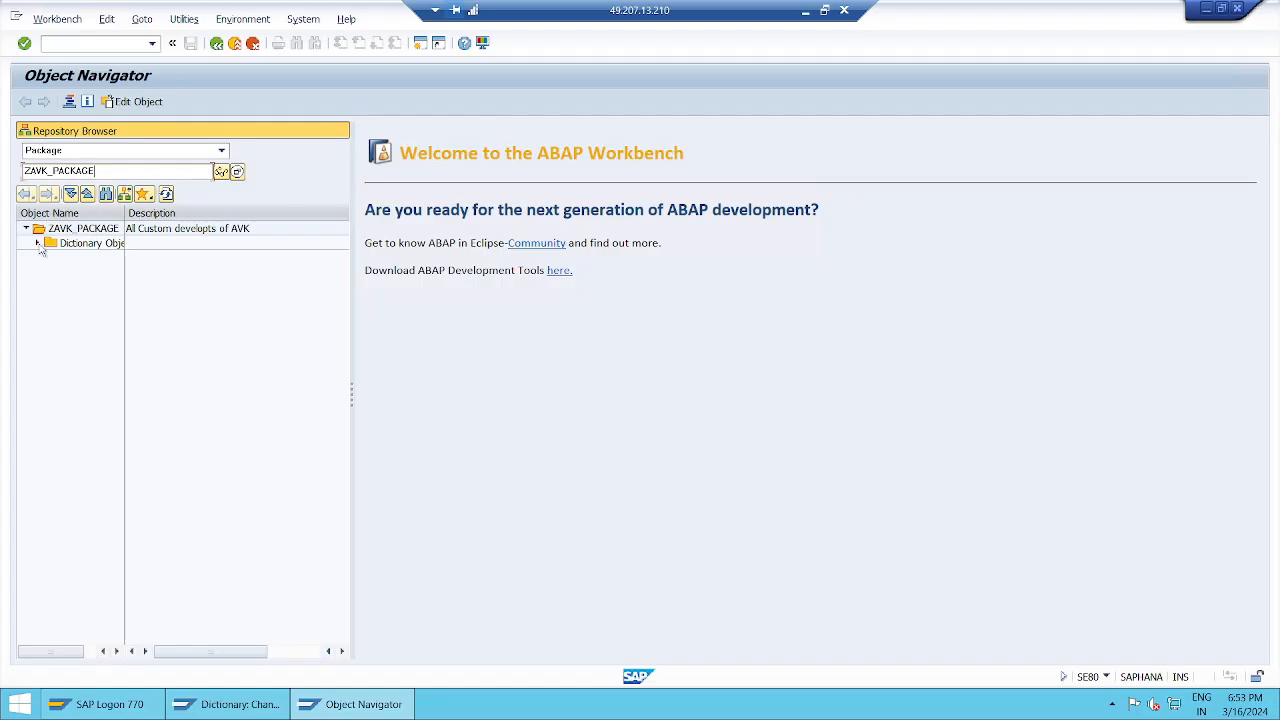
{"action": "left_click_drag", "start_coordinate": [122, 213], "coordinate": [179, 213]}
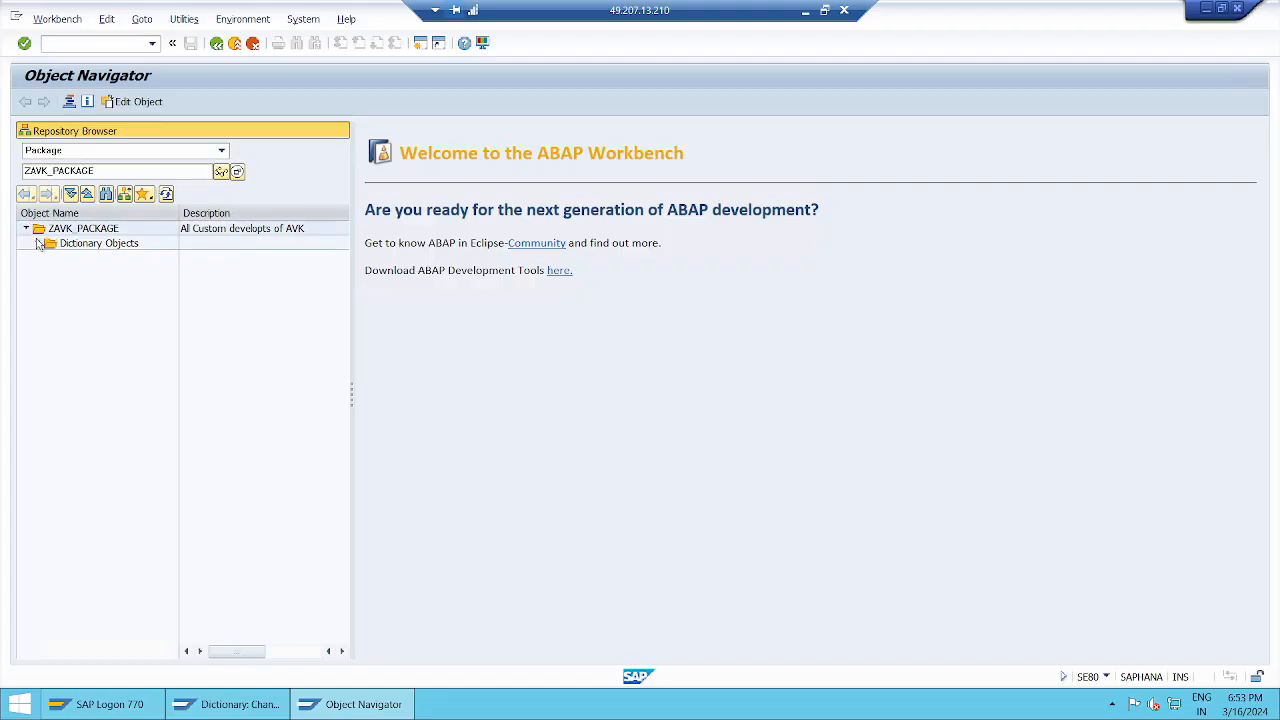
{"action": "left_click", "coordinate": [37, 243]}
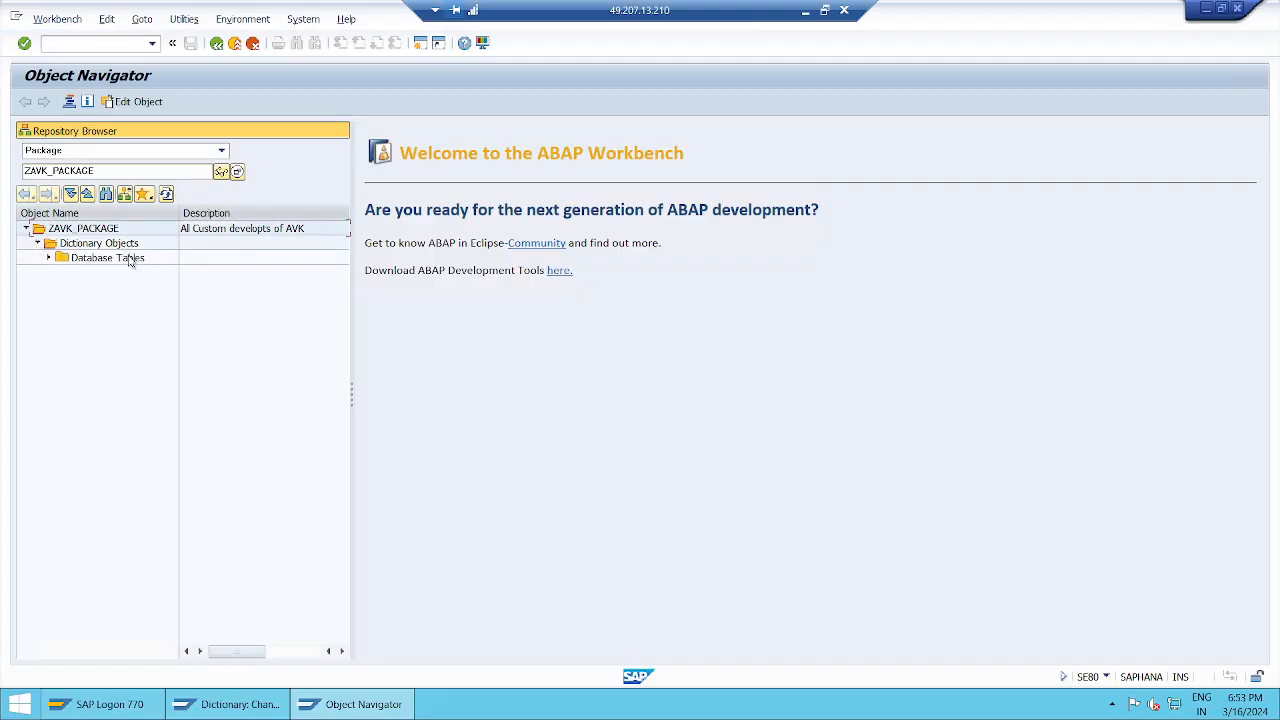
{"action": "left_click", "coordinate": [48, 258]}
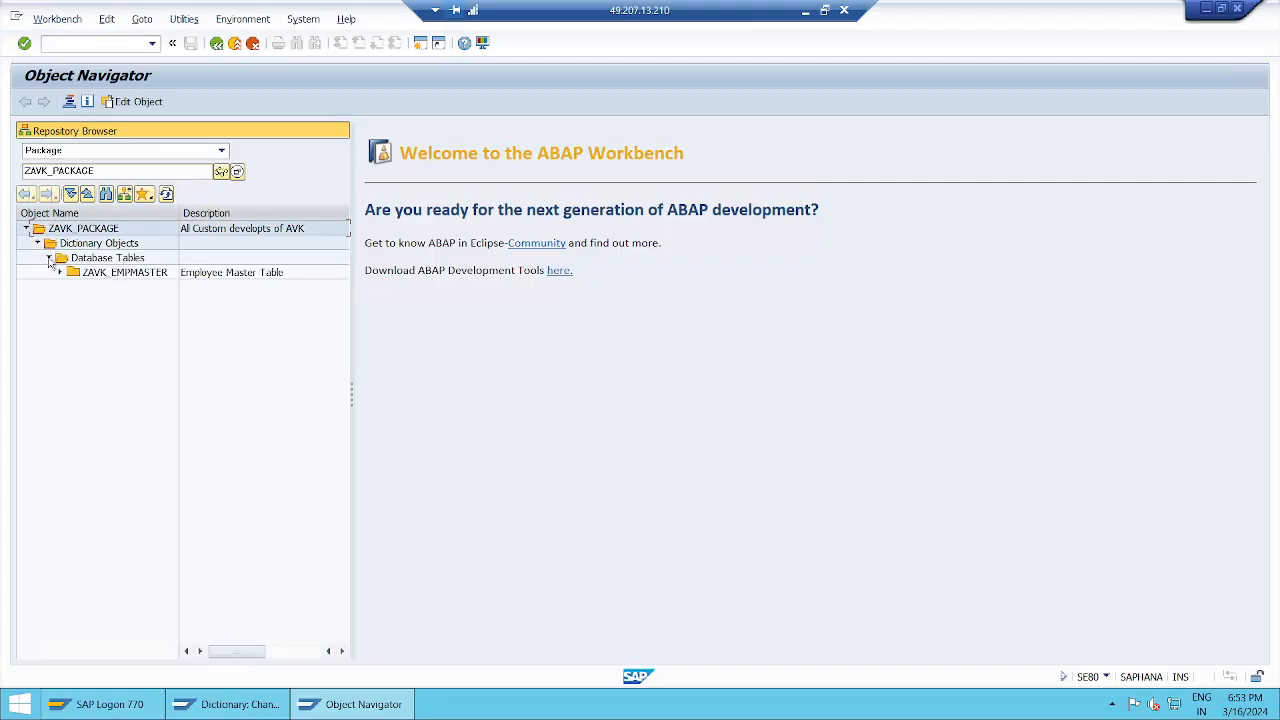
{"action": "left_click", "coordinate": [60, 273]}
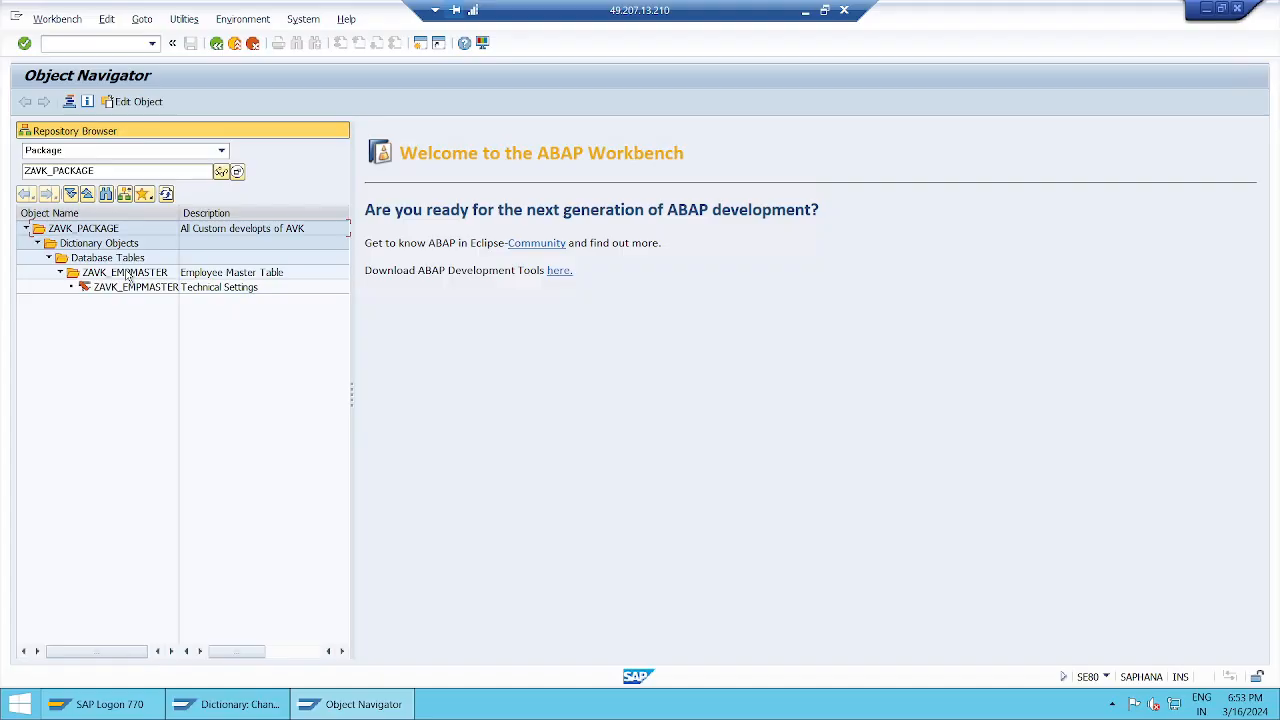
{"action": "double_click", "coordinate": [133, 289]}
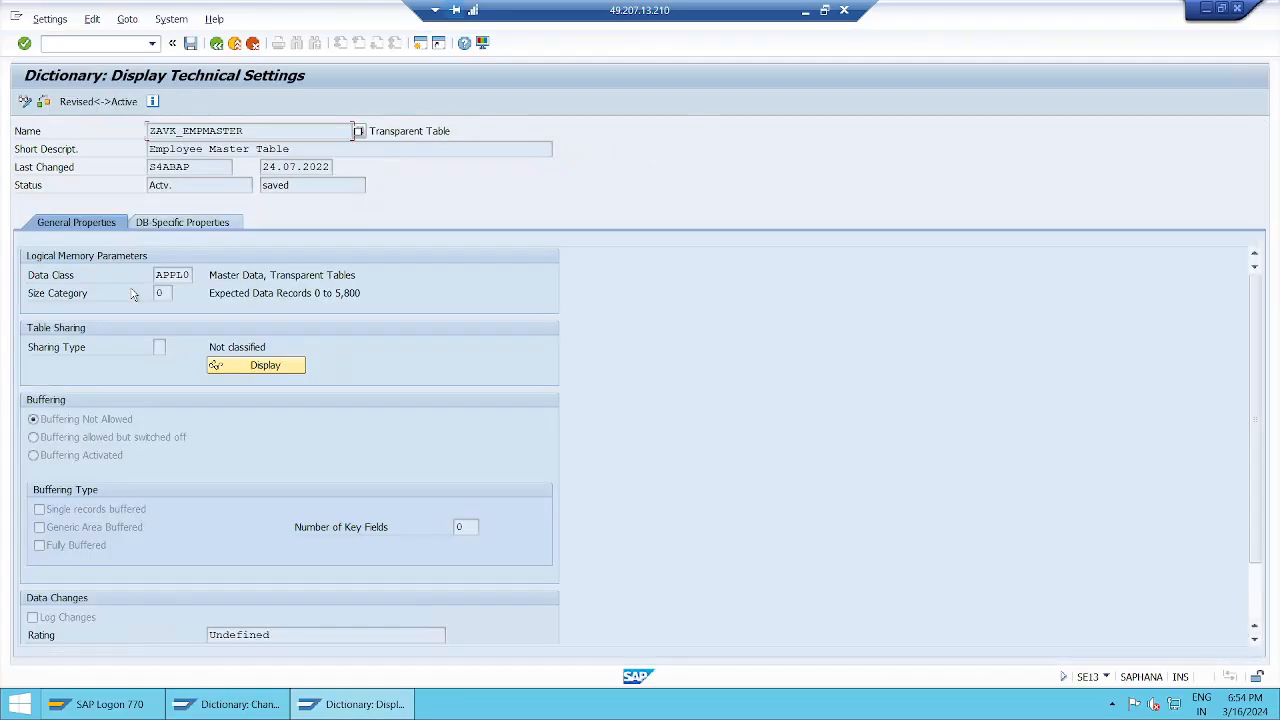
Step: Show ZAVK_EMPMASTER's table definition from the package tree, then leave SE80 for its directory entry
{"action": "left_click", "coordinate": [218, 43]}
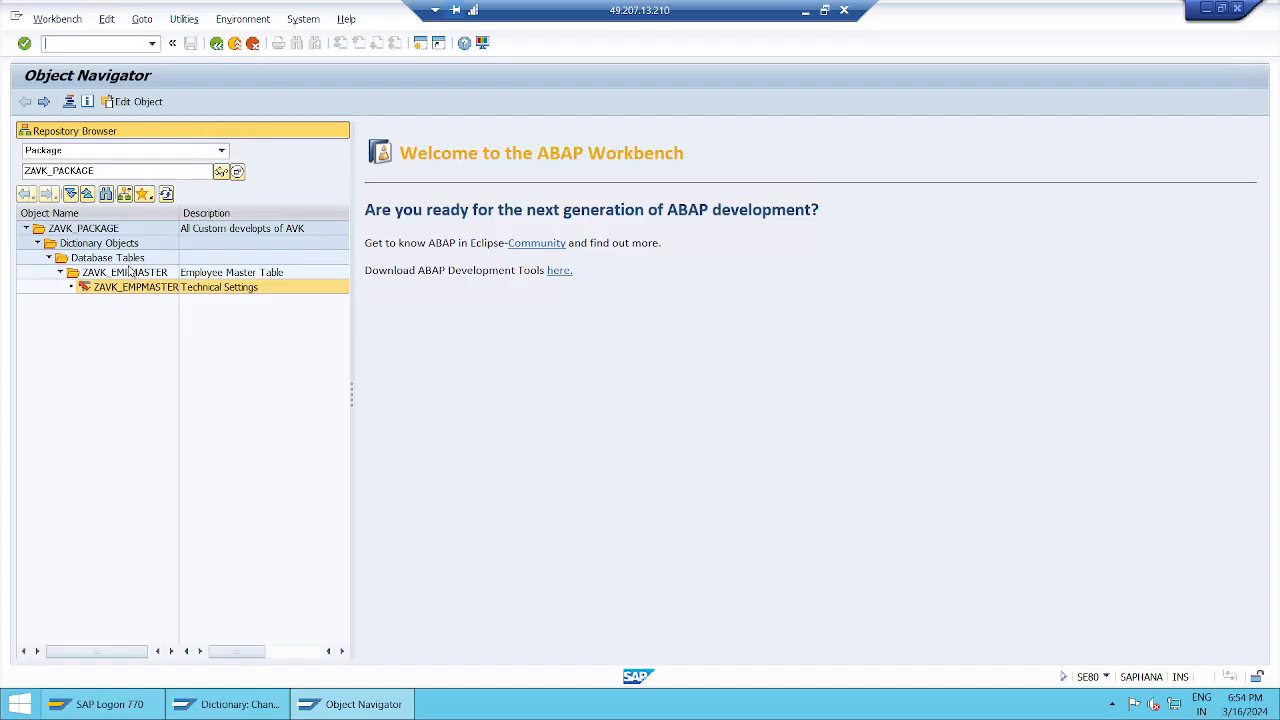
{"action": "double_click", "coordinate": [130, 272]}
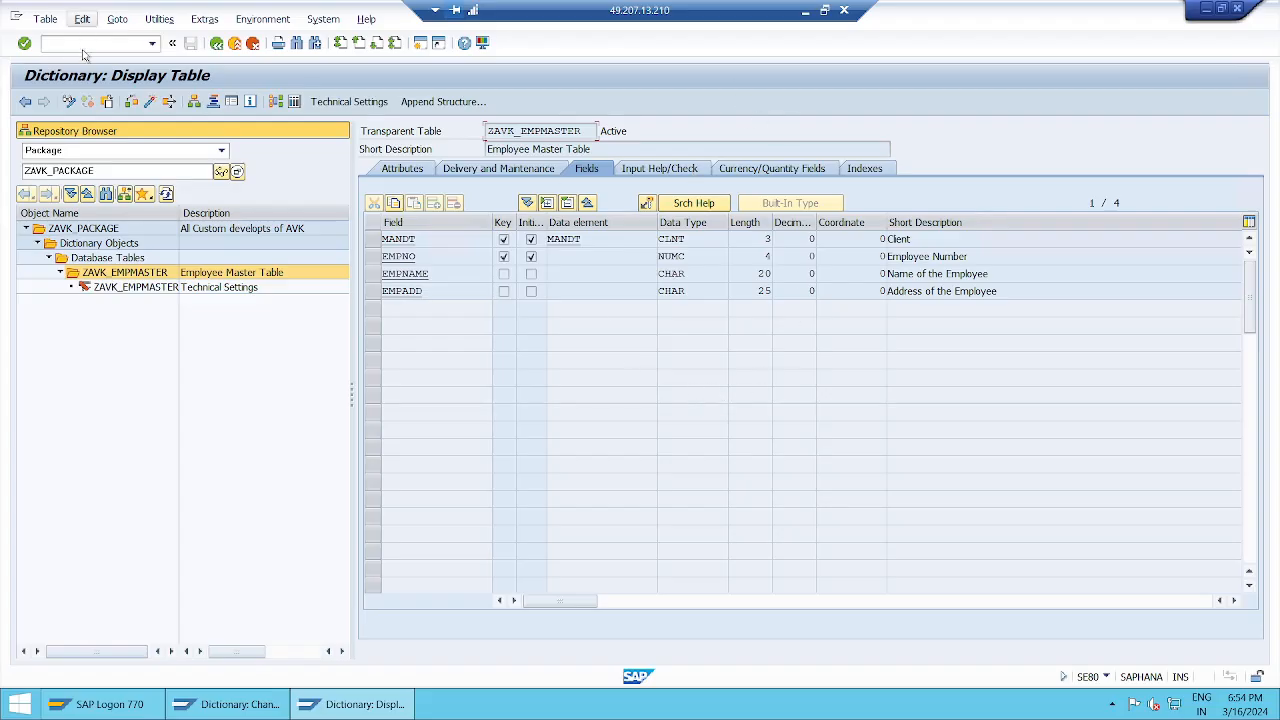
{"action": "left_click", "coordinate": [235, 44]}
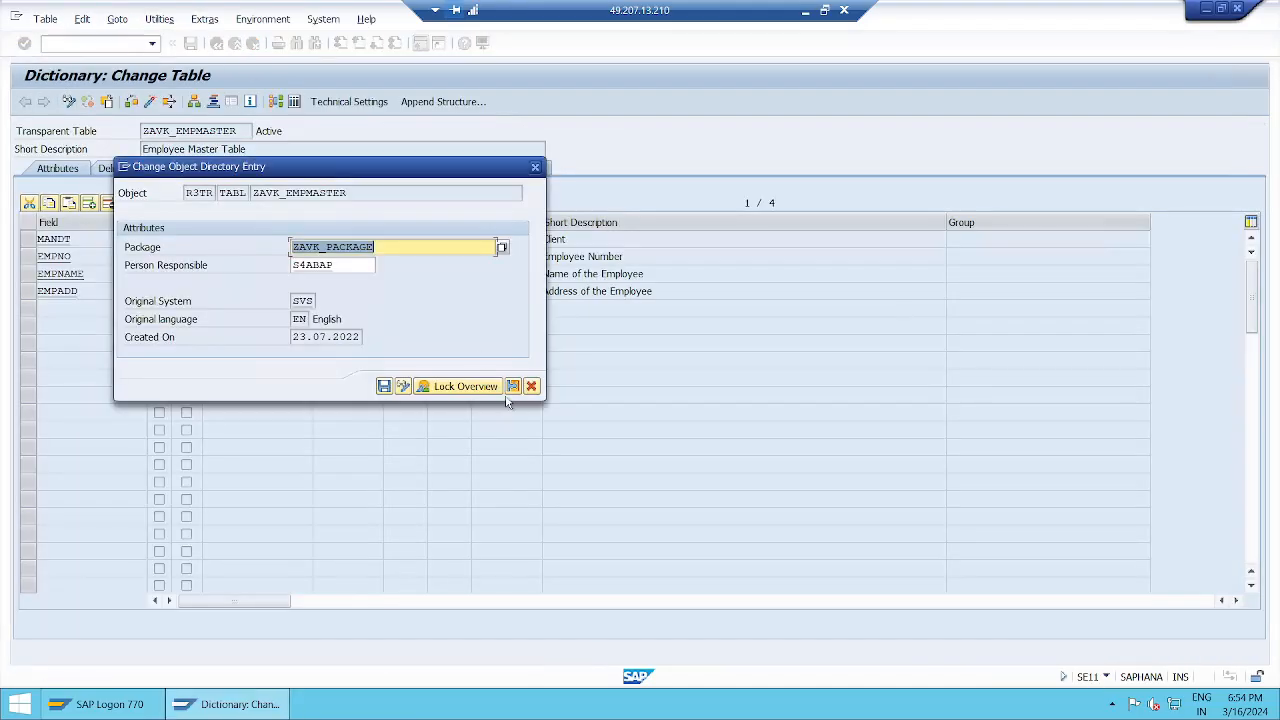
Step: Close the directory entry dialog, add 'le' to the short description, and open ZAVK_EMPMASTER's Data Browser
{"action": "left_click", "coordinate": [531, 387]}
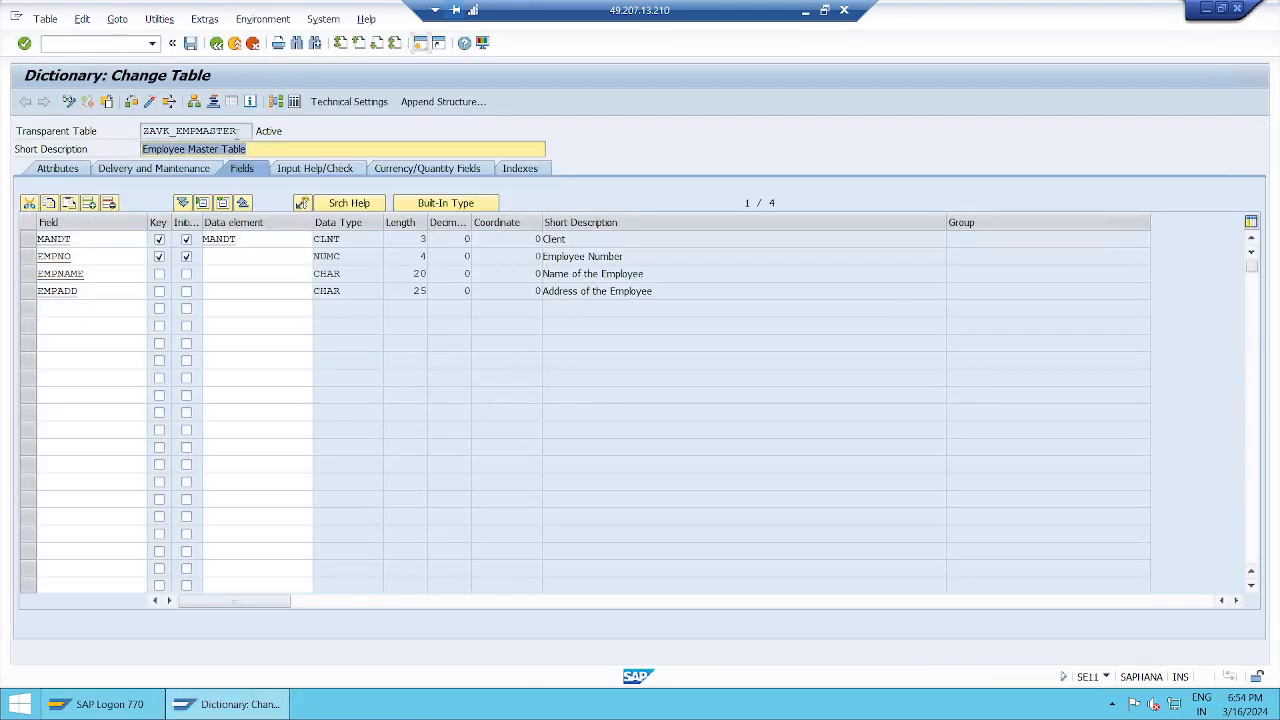
{"action": "left_click", "coordinate": [253, 149]}
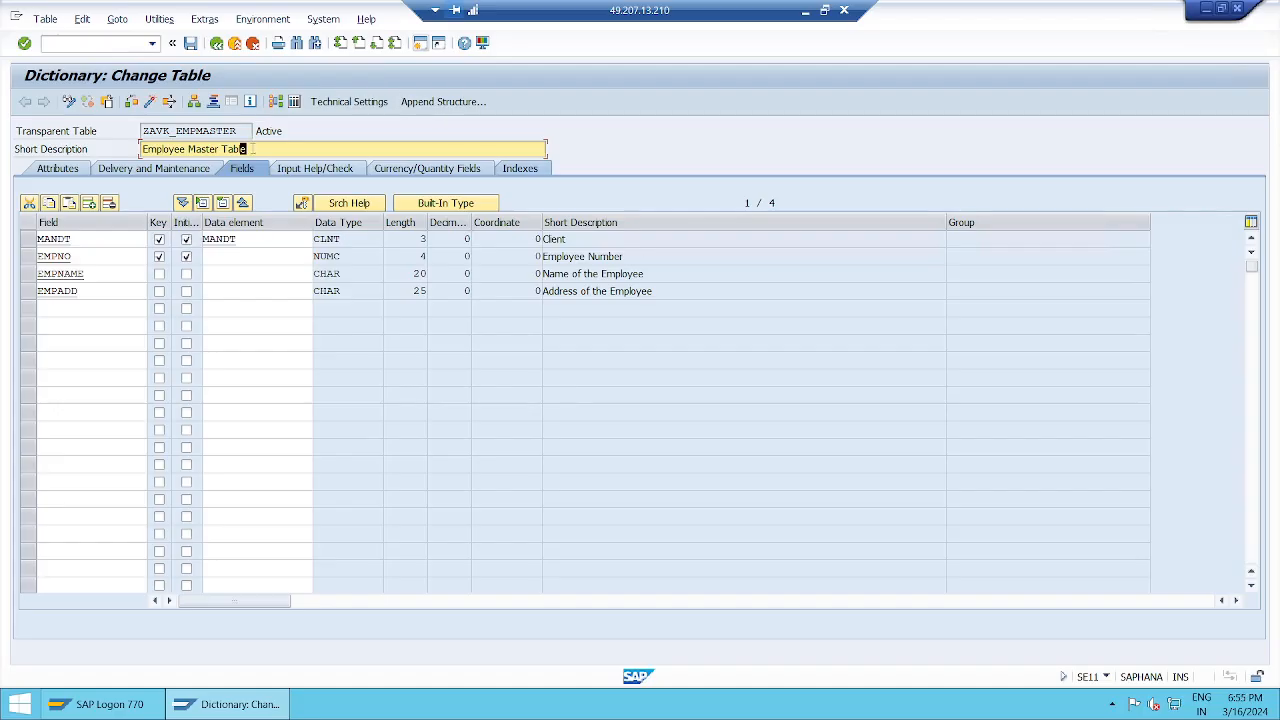
{"action": "type", "text": "le"}
{"action": "left_click", "coordinate": [104, 310]}
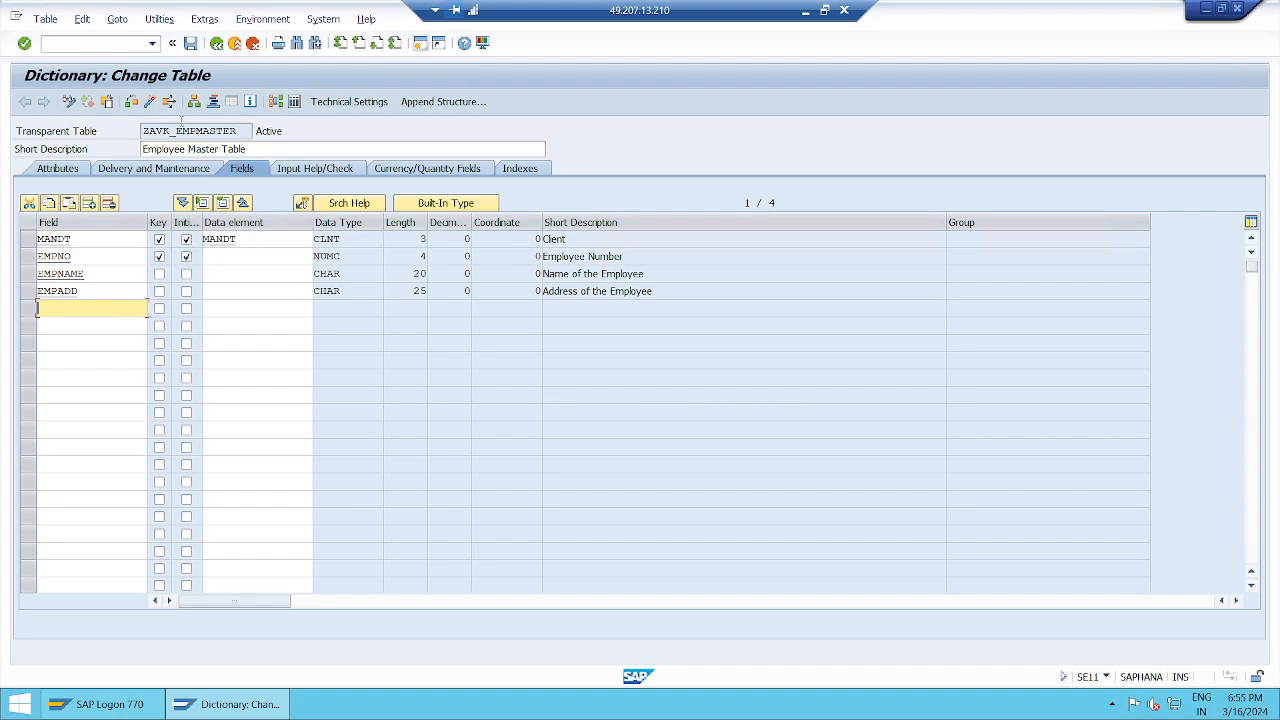
{"action": "left_click", "coordinate": [297, 104]}
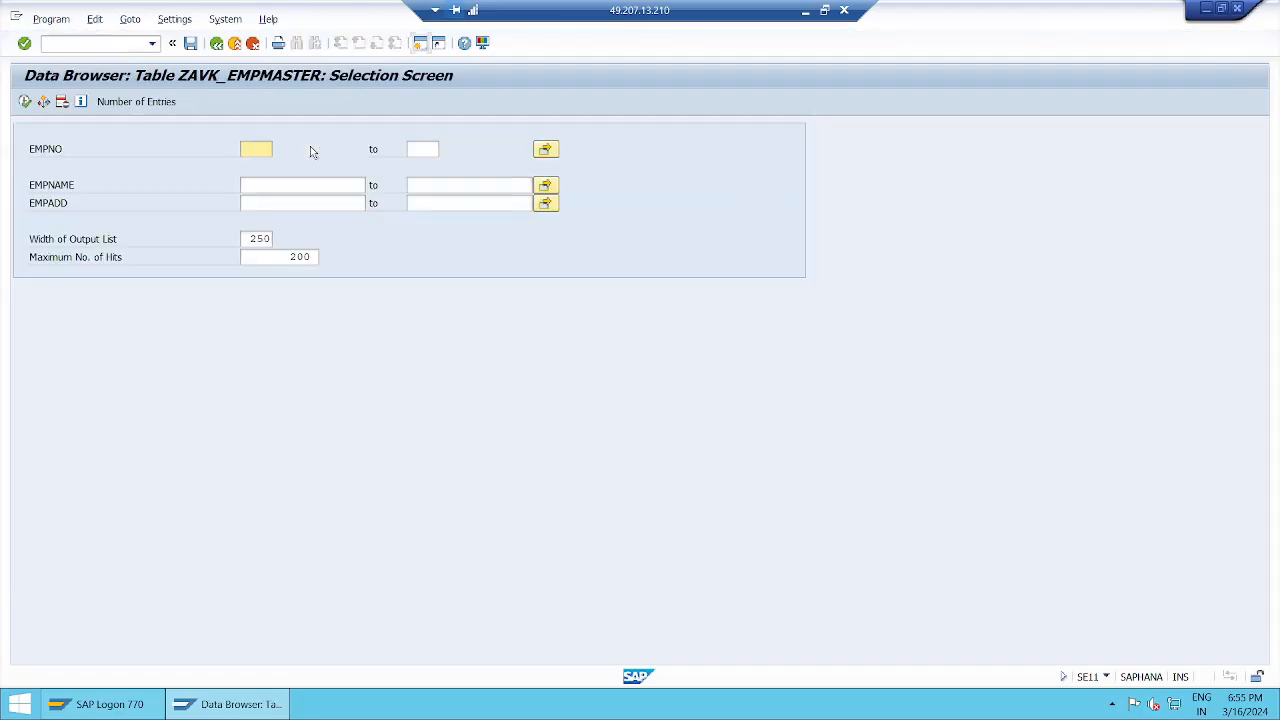
Step: List ZAVK_EMPMASTER's 5 stored entries, then go back to its four-field Change Table screen
{"action": "left_click", "coordinate": [25, 102]}
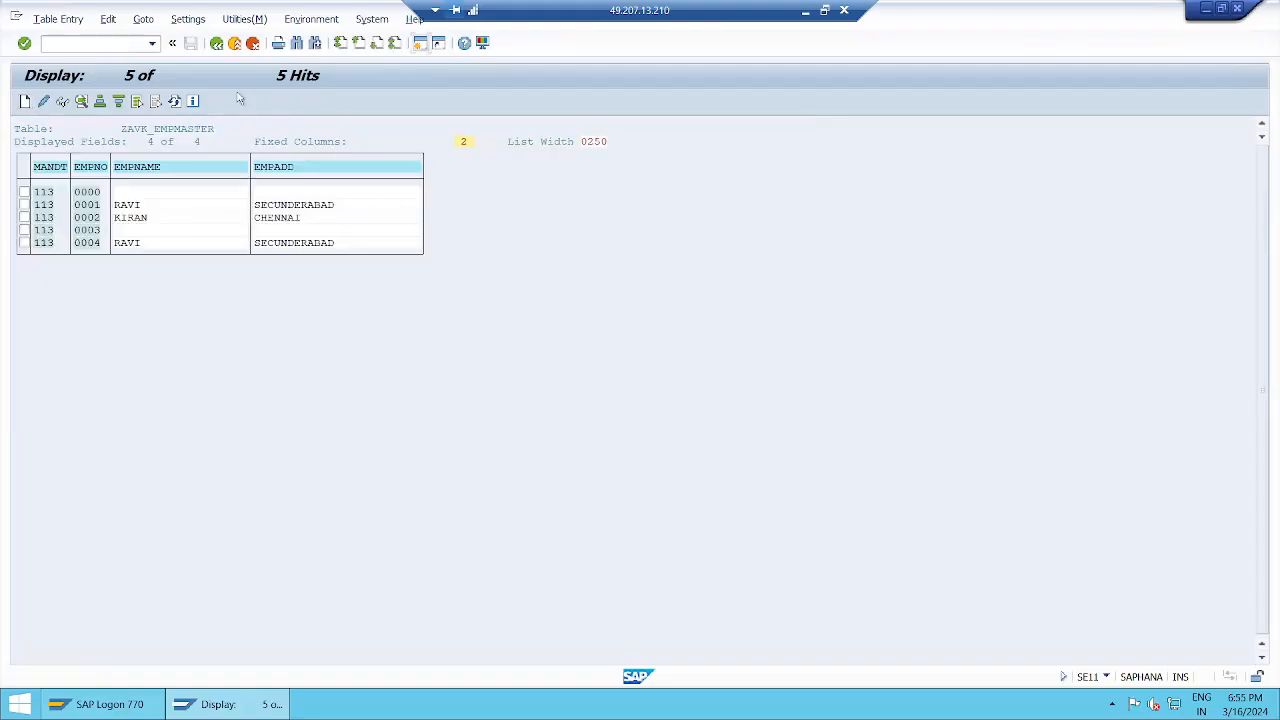
{"action": "left_click", "coordinate": [216, 44]}
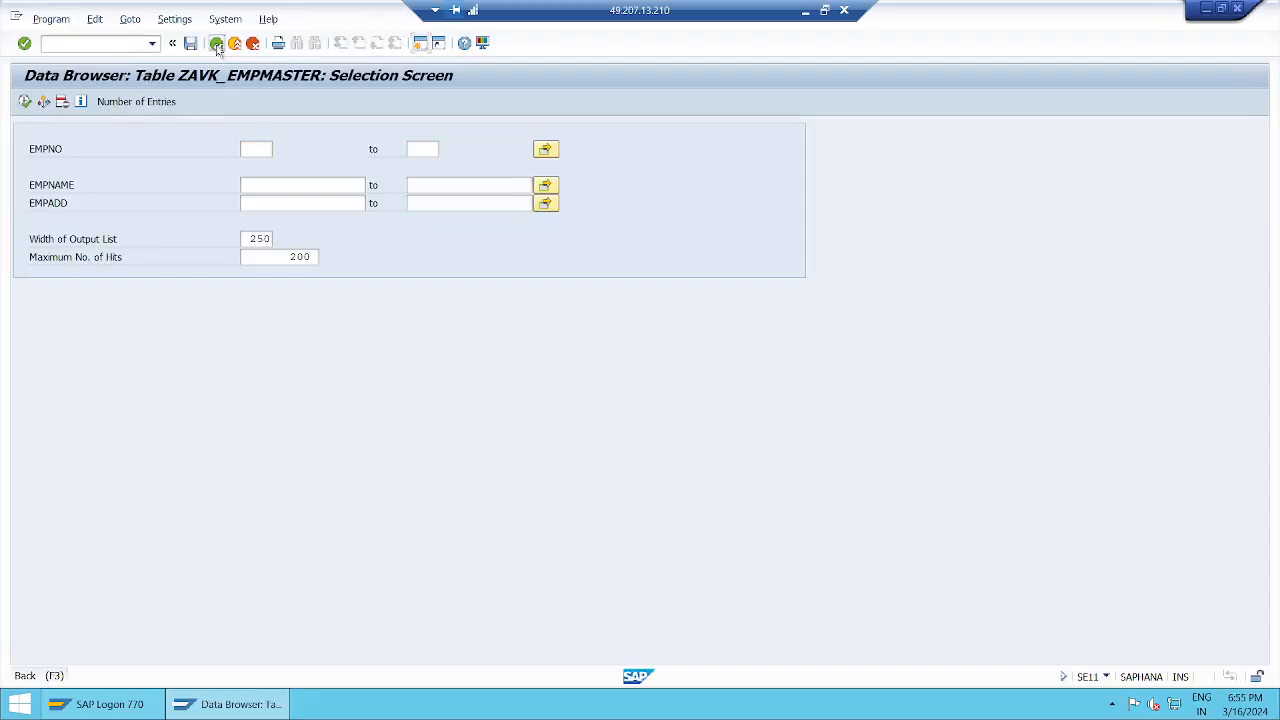
{"action": "left_click", "coordinate": [216, 44]}
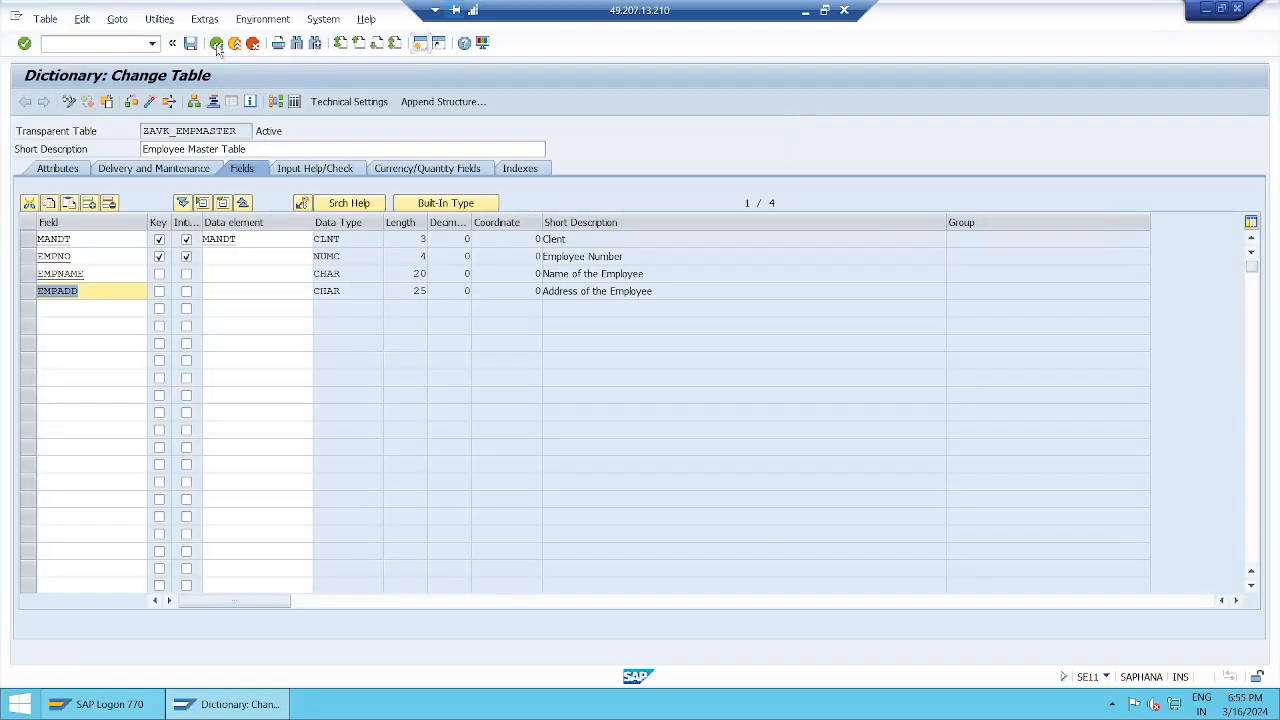
{"action": "left_click", "coordinate": [77, 313]}
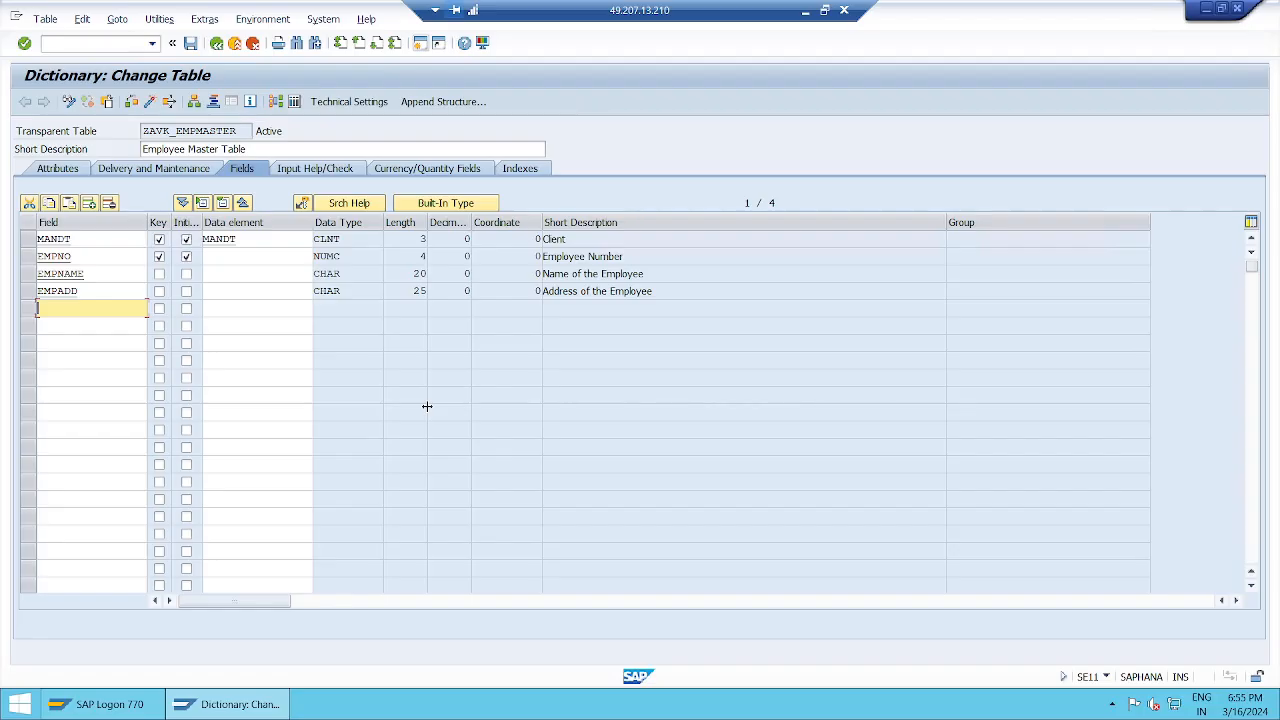
Step: Rename the EMPADD field to EMPCITY and allow direct built-in type entry
{"action": "left_click", "coordinate": [98, 290]}
{"action": "key", "text": "BackSpace"}
{"action": "key", "text": "BackSpace"}
{"action": "key", "text": "BackSpace"}
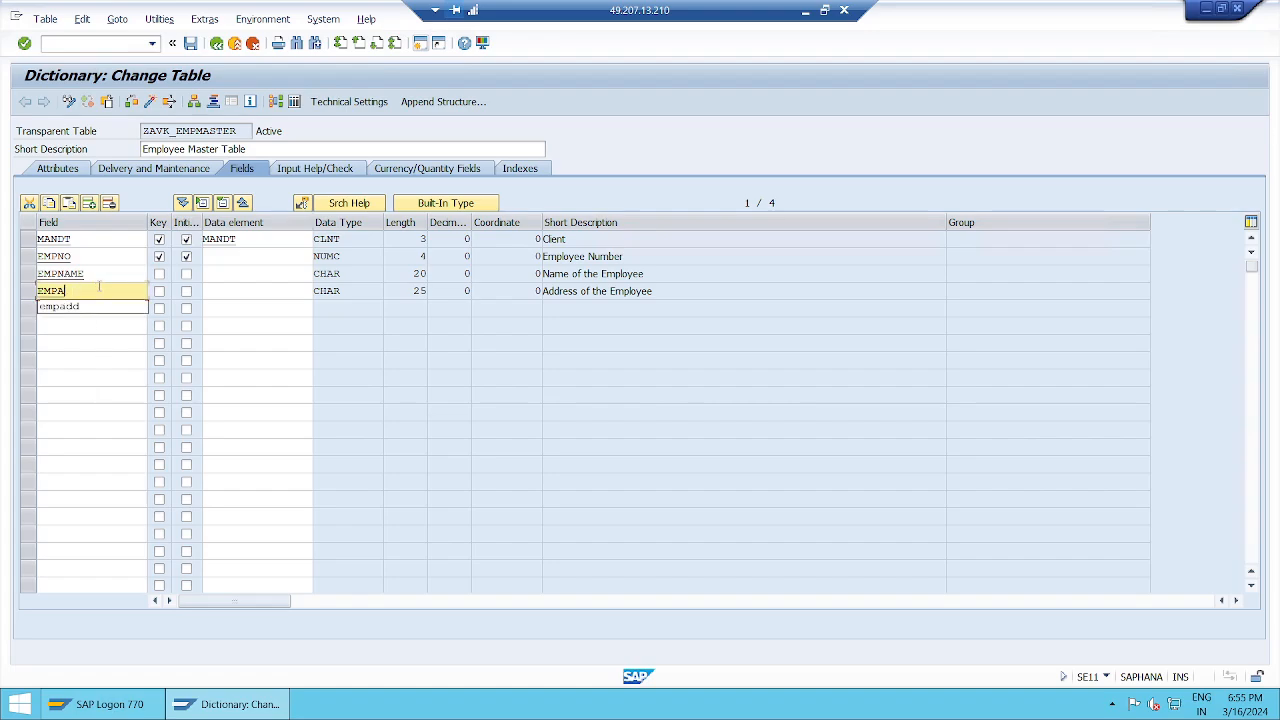
{"action": "type", "text": "city"}
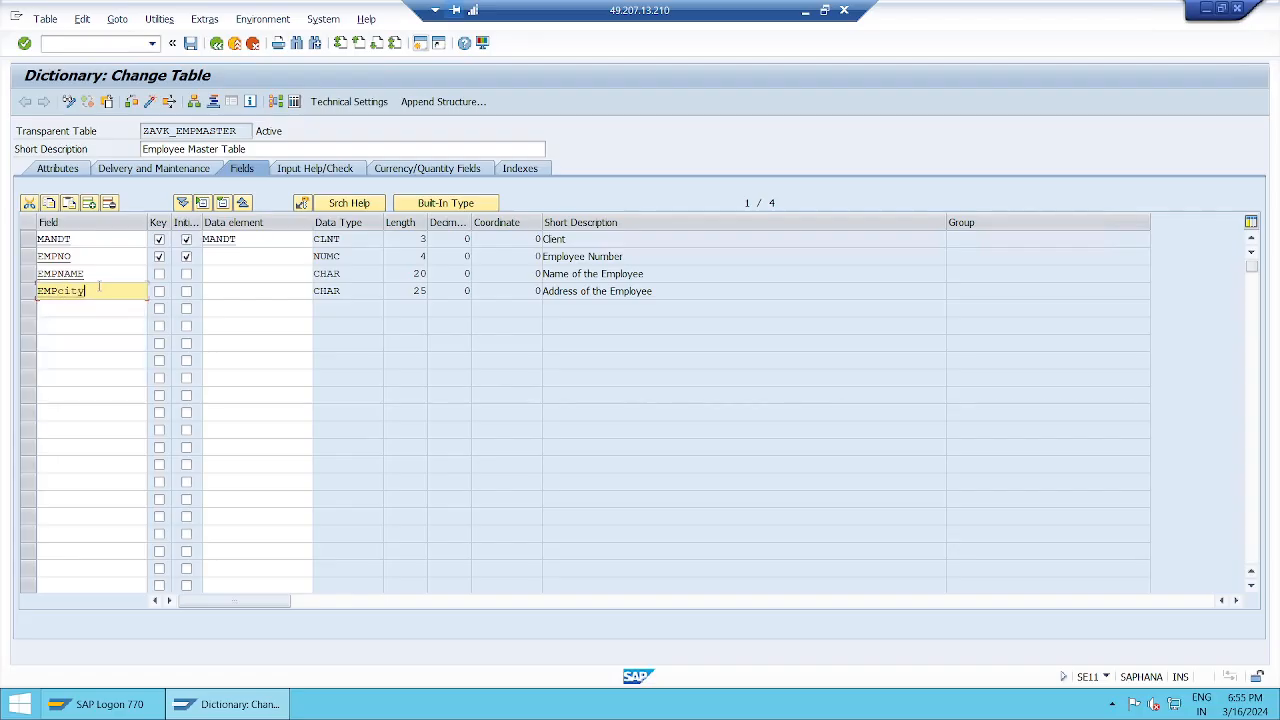
{"action": "key", "text": "Return"}
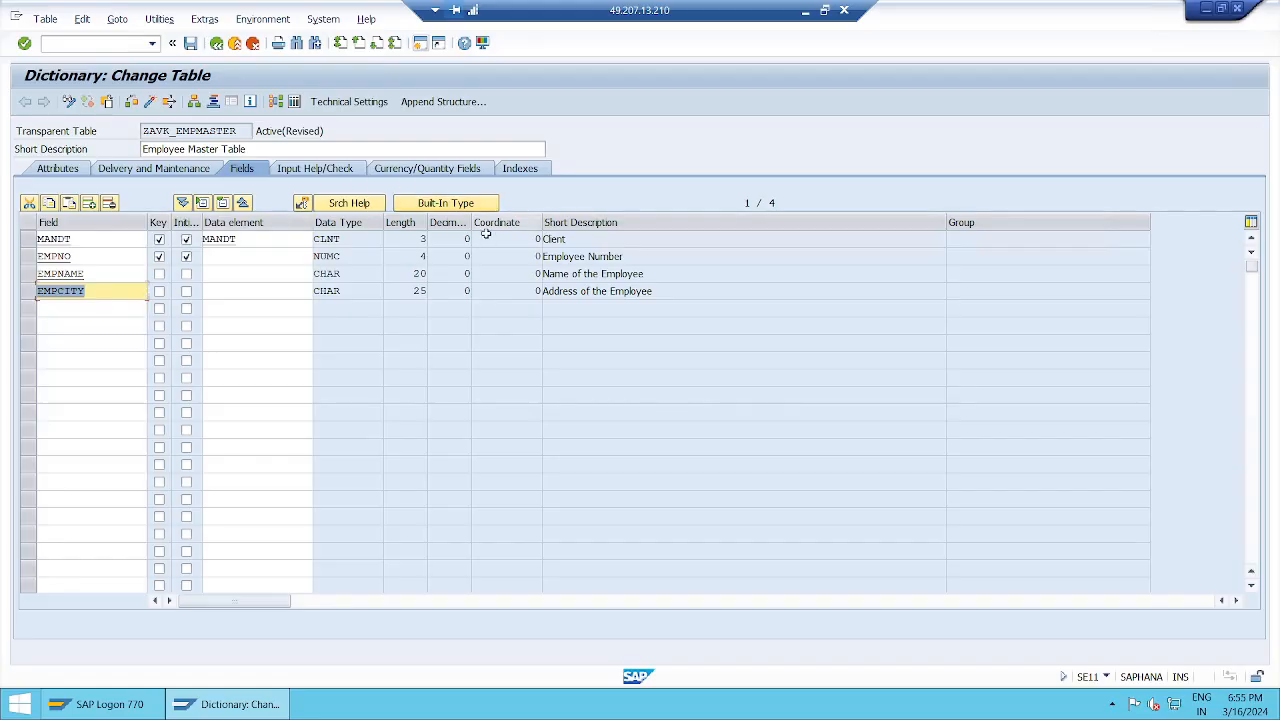
{"action": "left_click", "coordinate": [445, 203]}
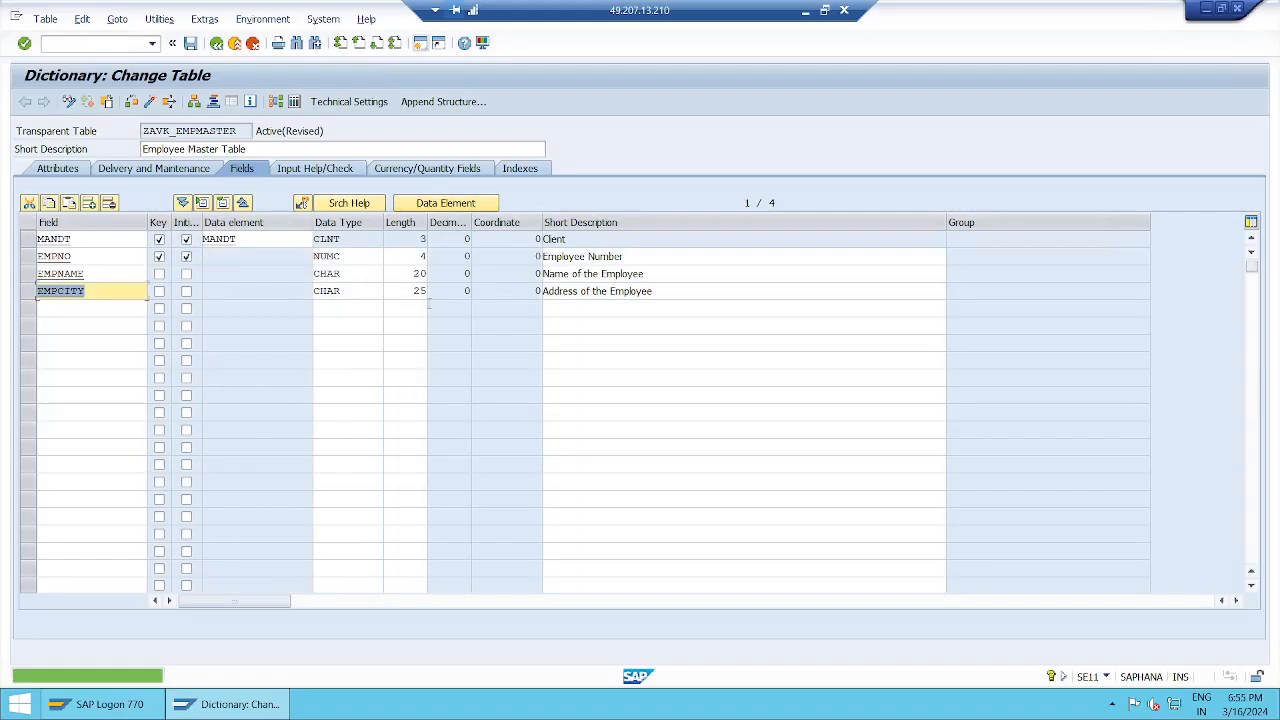
Step: Change EMPCITY's short description to 'City of the Employee'
{"action": "left_click", "coordinate": [580, 291]}
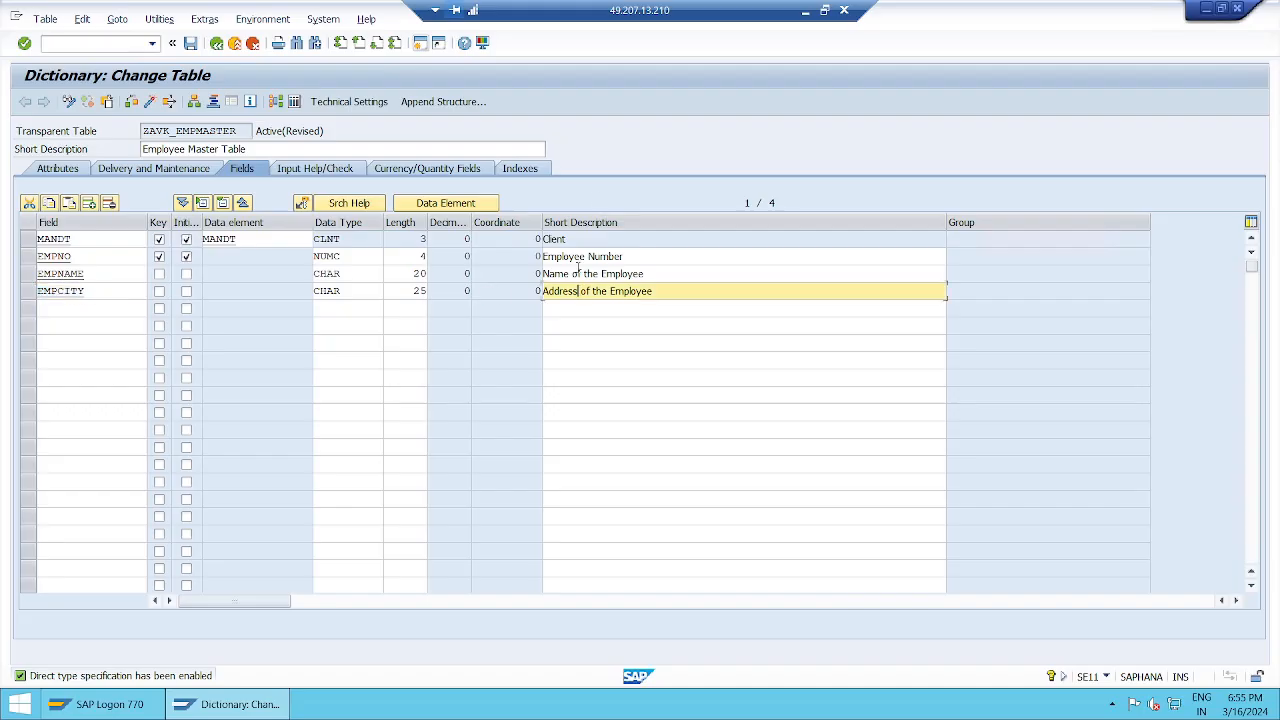
{"action": "key", "text": "BackSpace"}
{"action": "key", "text": "BackSpace"}
{"action": "key", "text": "BackSpace"}
{"action": "key", "text": "BackSpace"}
{"action": "key", "text": "BackSpace"}
{"action": "key", "text": "BackSpace"}
{"action": "key", "text": "BackSpace"}
{"action": "type", "text": "City"}
{"action": "key", "text": "Return"}
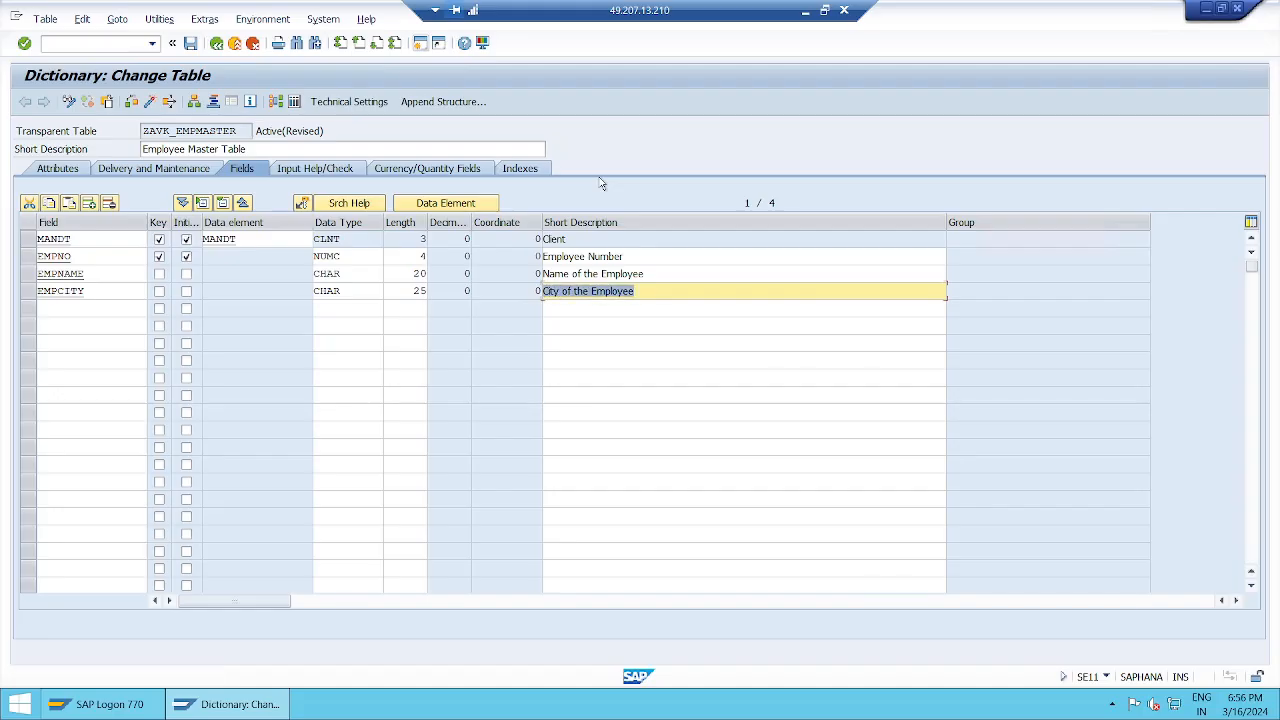
{"action": "left_click", "coordinate": [653, 295]}
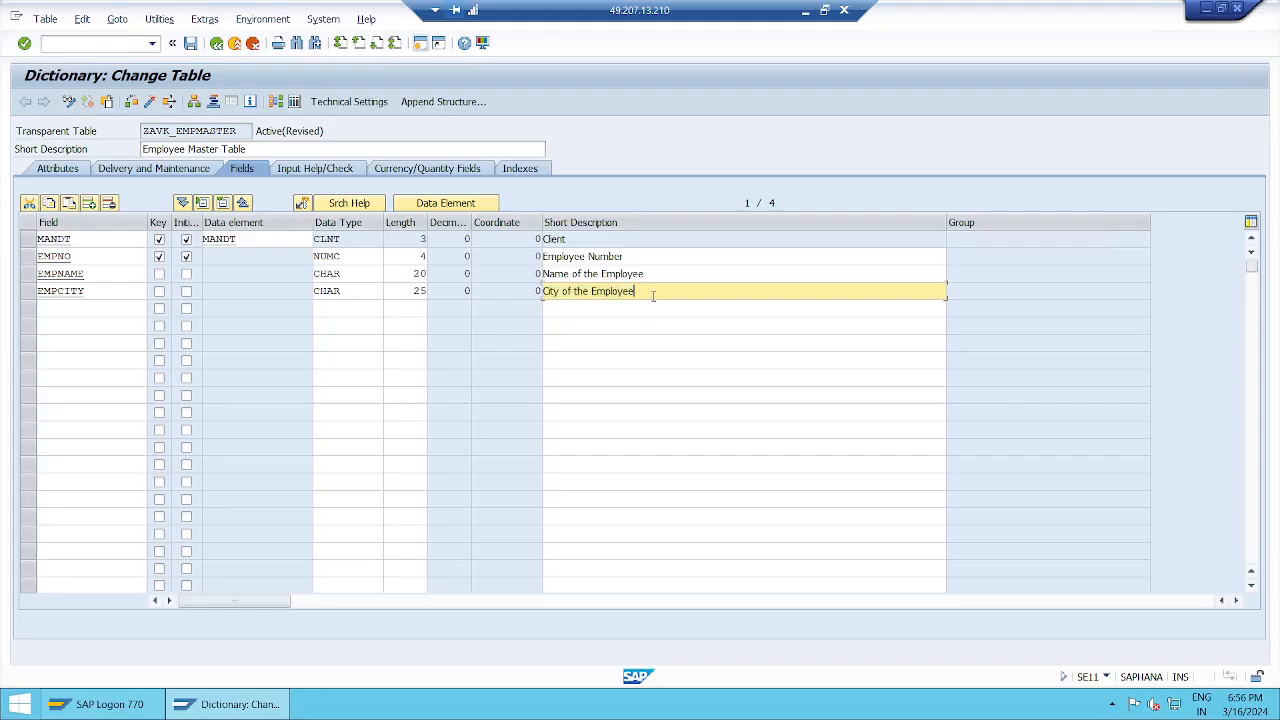
{"action": "left_click", "coordinate": [52, 312]}
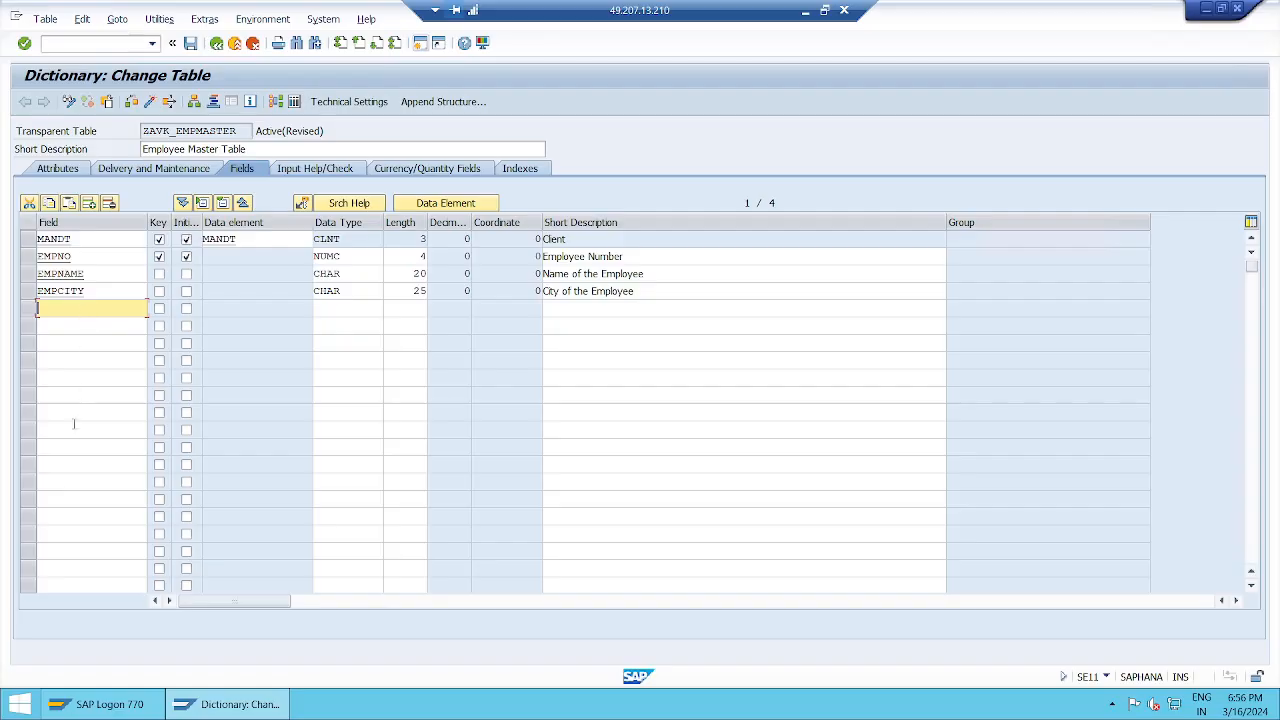
Step: Add a new field EMPMOBILE1 in the fifth row, with built-in type entry enabled
{"action": "type", "text": "em"}
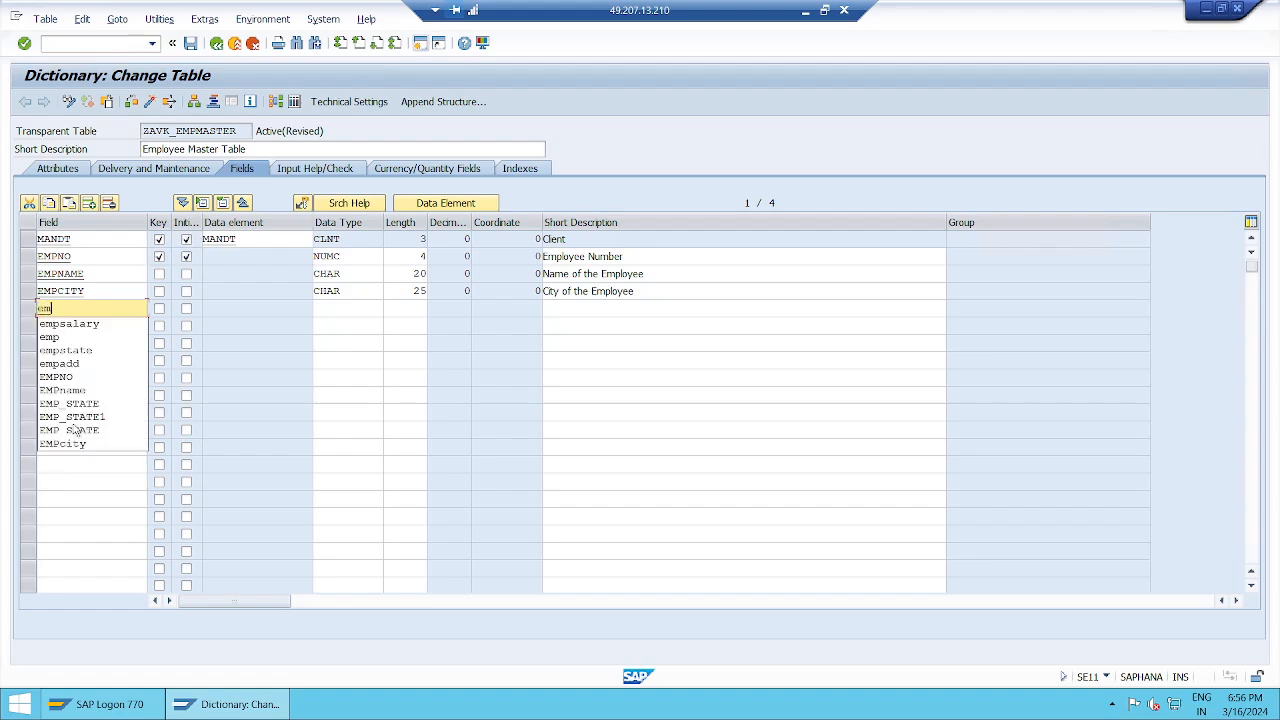
{"action": "type", "text": "pmobile"}
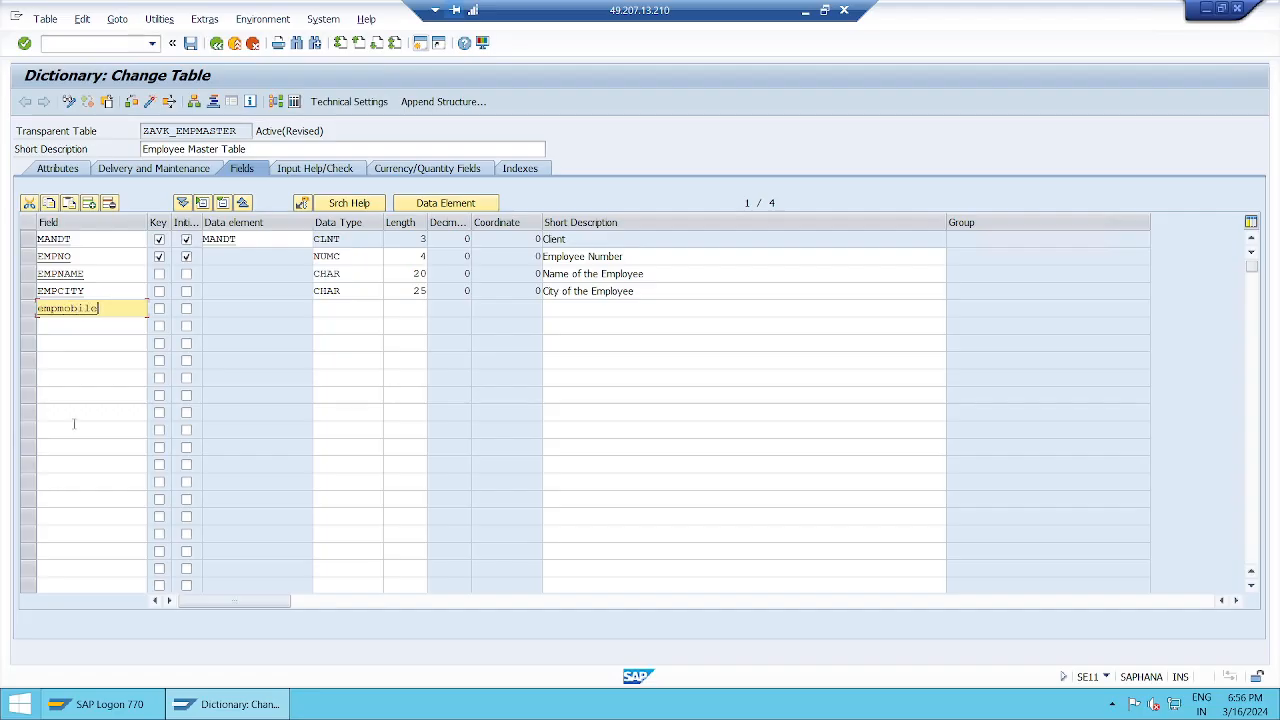
{"action": "type", "text": "1"}
{"action": "key", "text": "Return"}
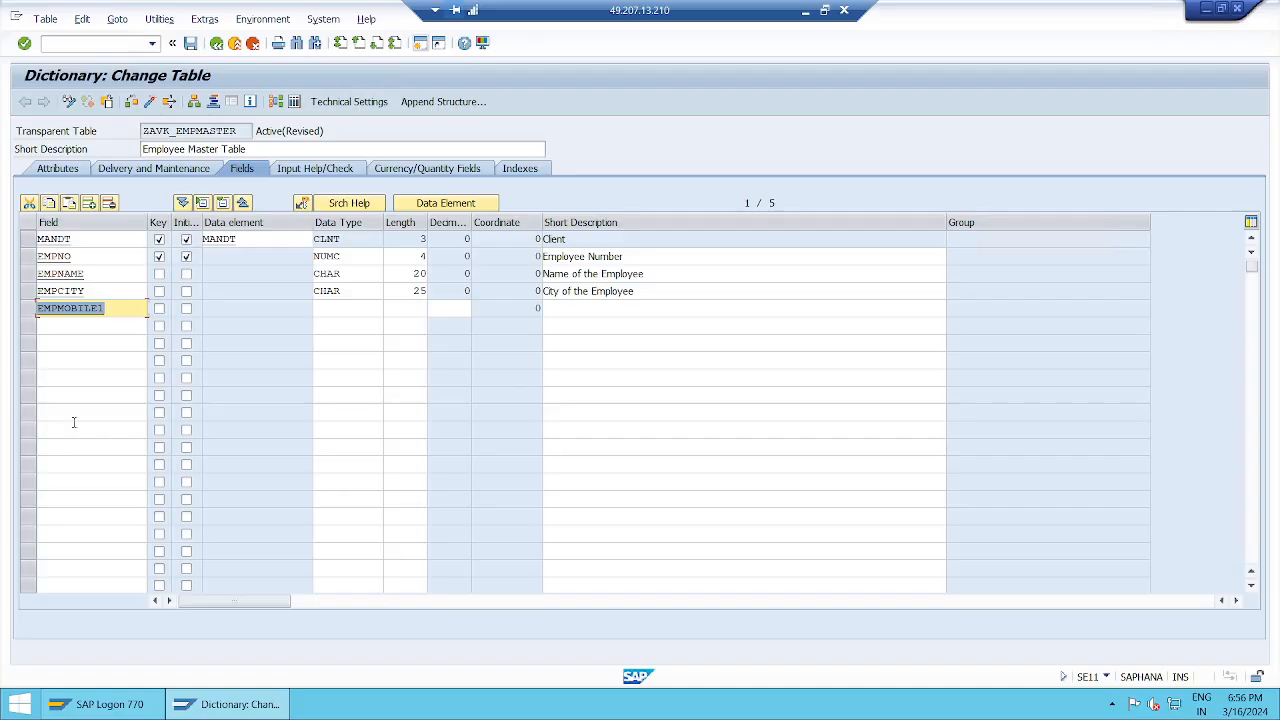
{"action": "left_click", "coordinate": [445, 203]}
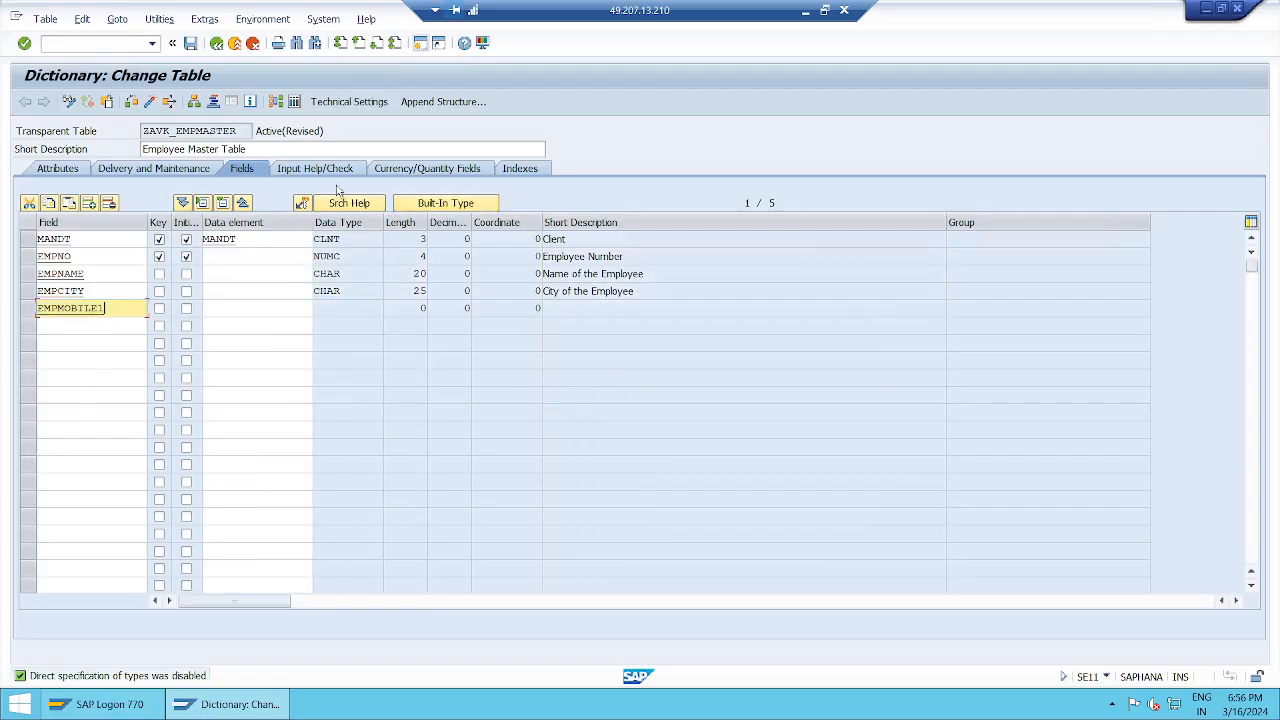
{"action": "left_click", "coordinate": [468, 204]}
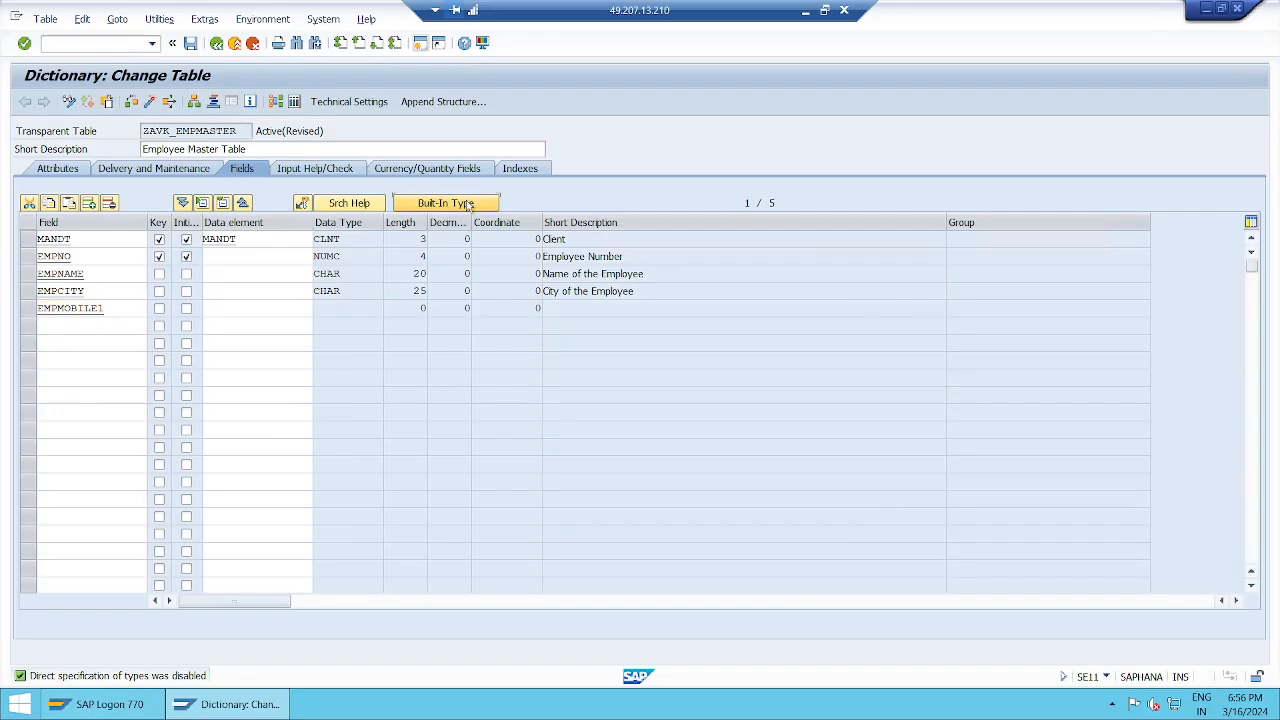
Step: Give EMPMOBILE1 type NUMC, length 10, description 'Mobile Number of the Employee', and save
{"action": "left_click", "coordinate": [330, 309]}
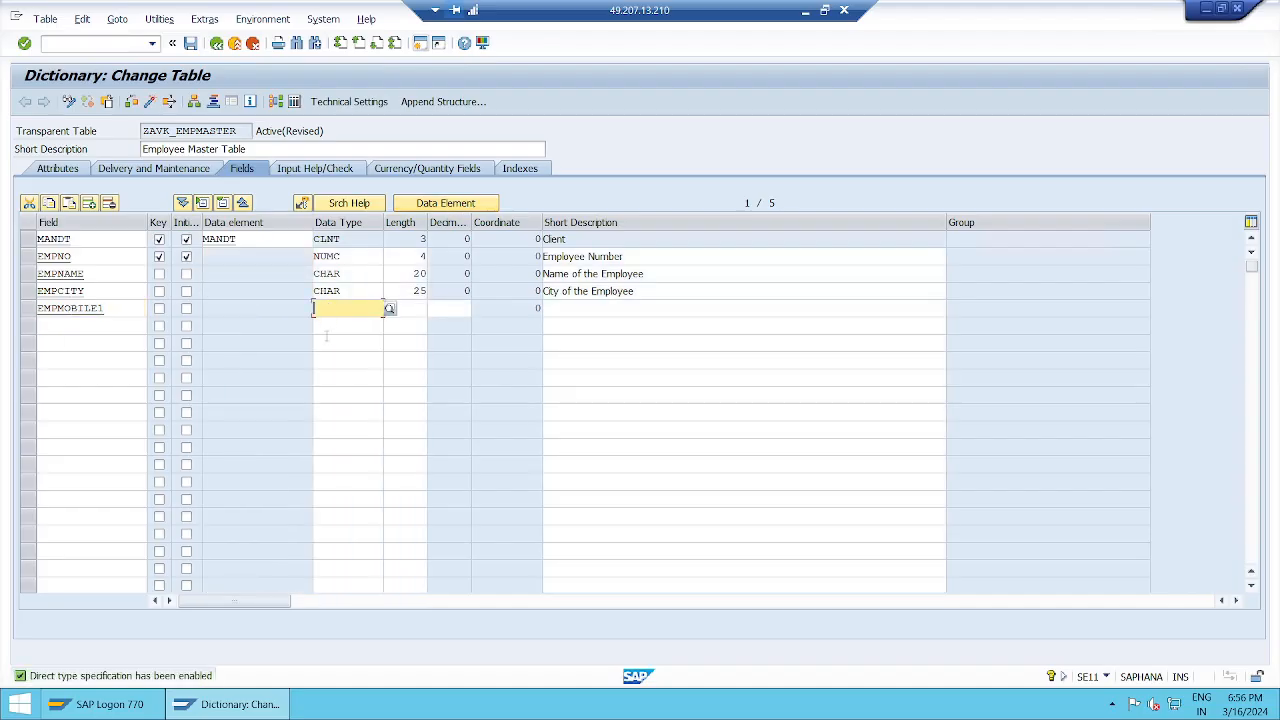
{"action": "type", "text": "NUMC"}
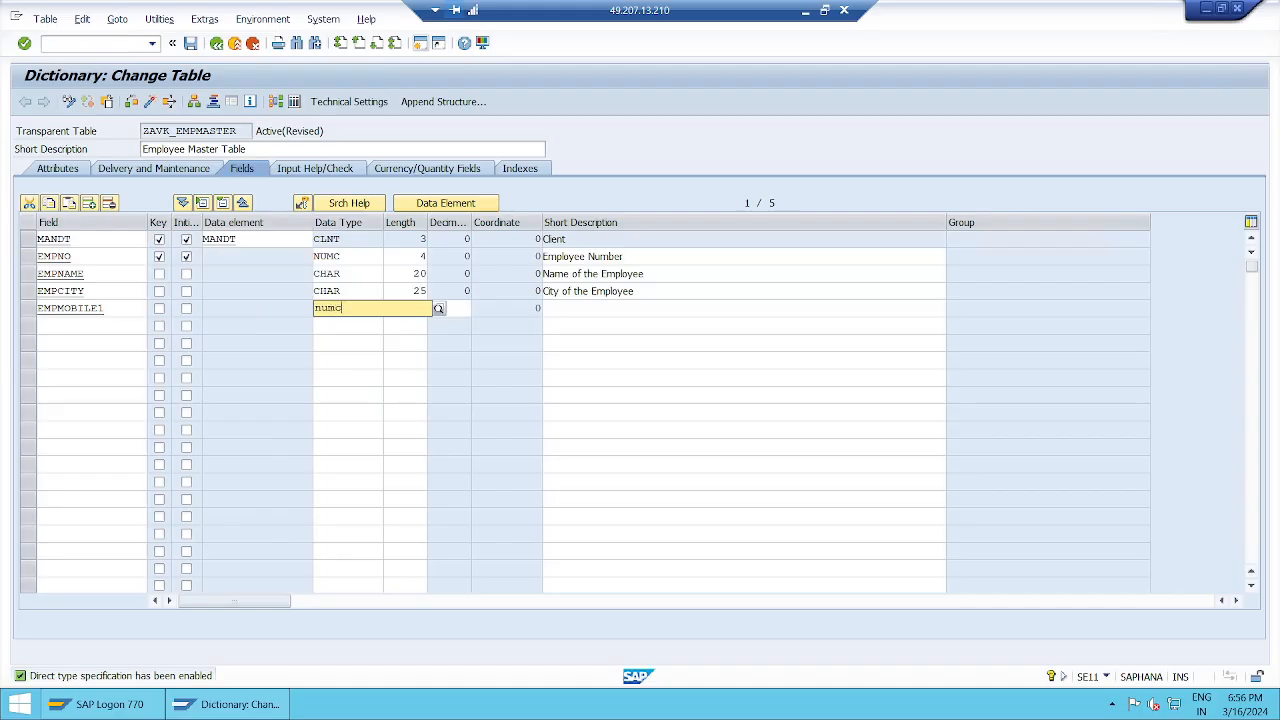
{"action": "key", "text": "Return"}
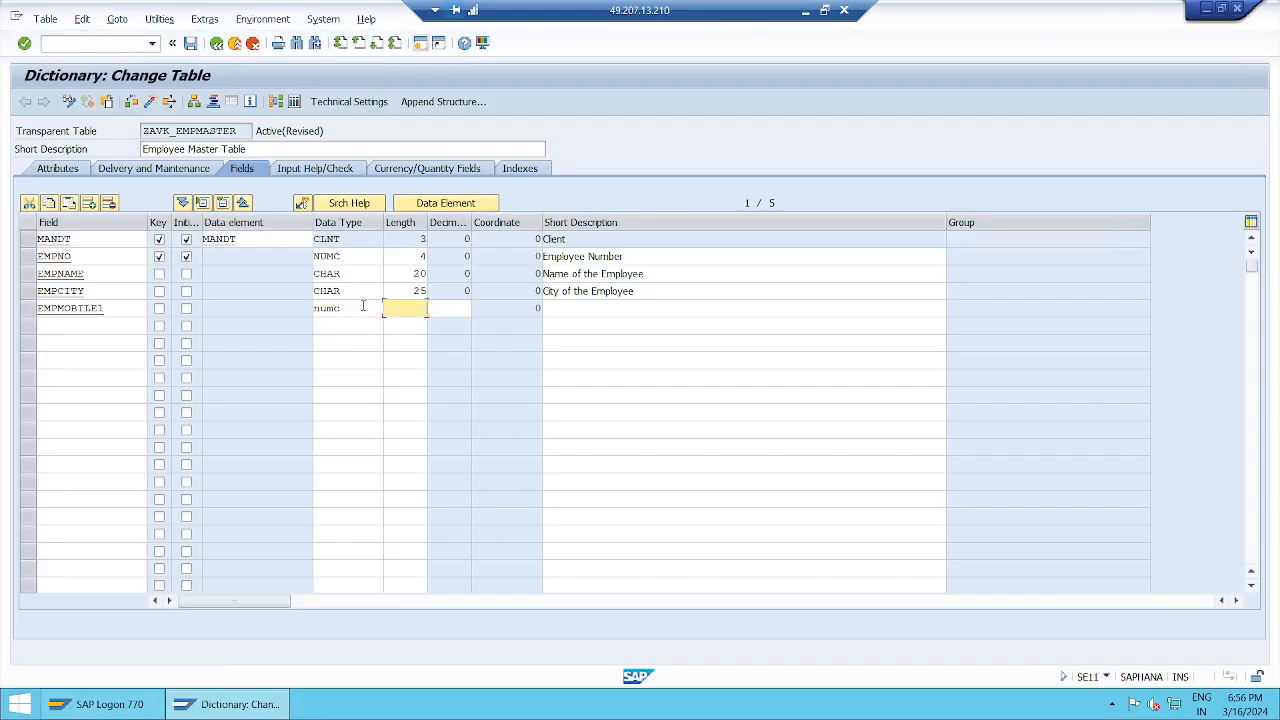
{"action": "type", "text": "10"}
{"action": "key", "text": "Tab"}
{"action": "key", "text": "Tab"}
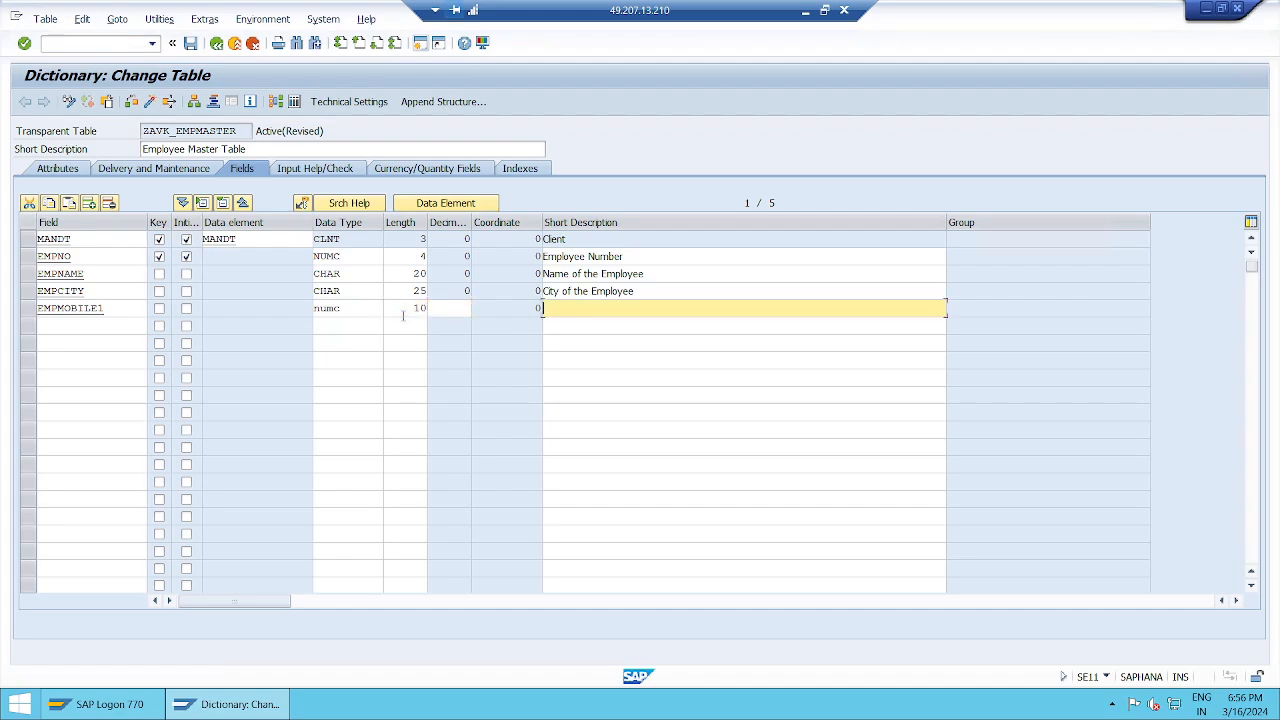
{"action": "type", "text": "Mobile Number of the Empo"}
{"action": "key", "text": "BackSpace"}
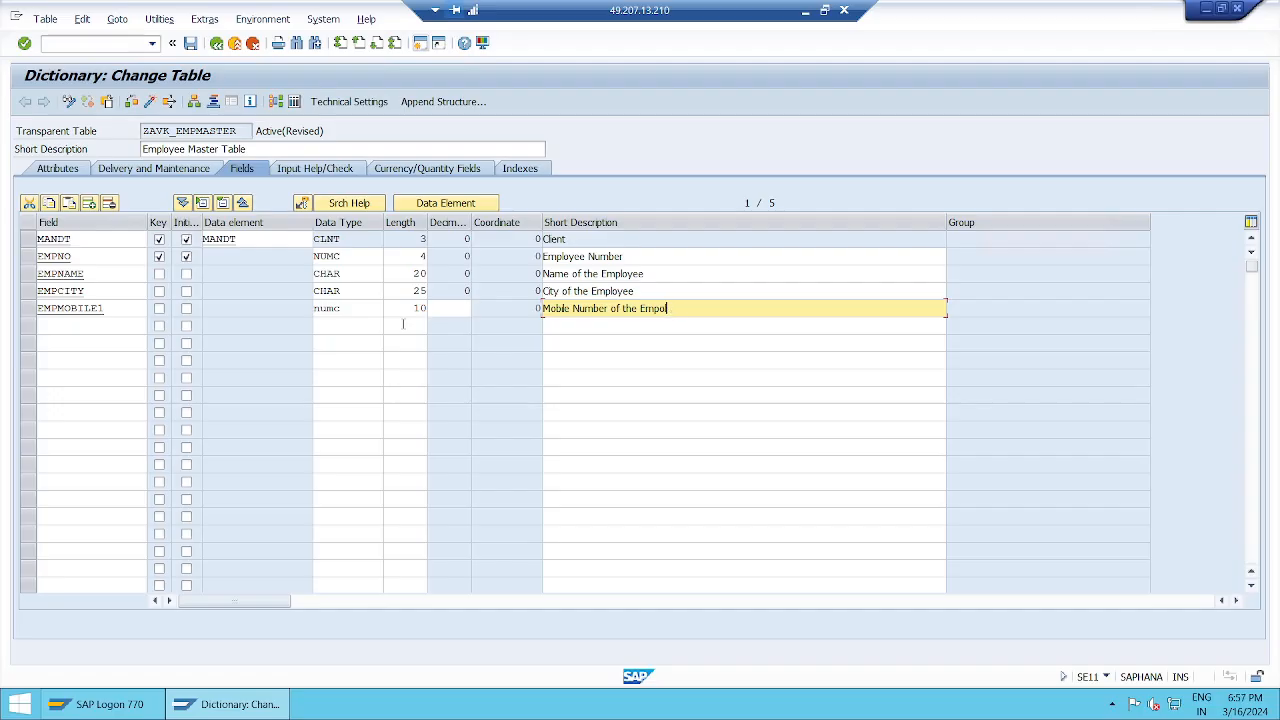
{"action": "type", "text": "loyee"}
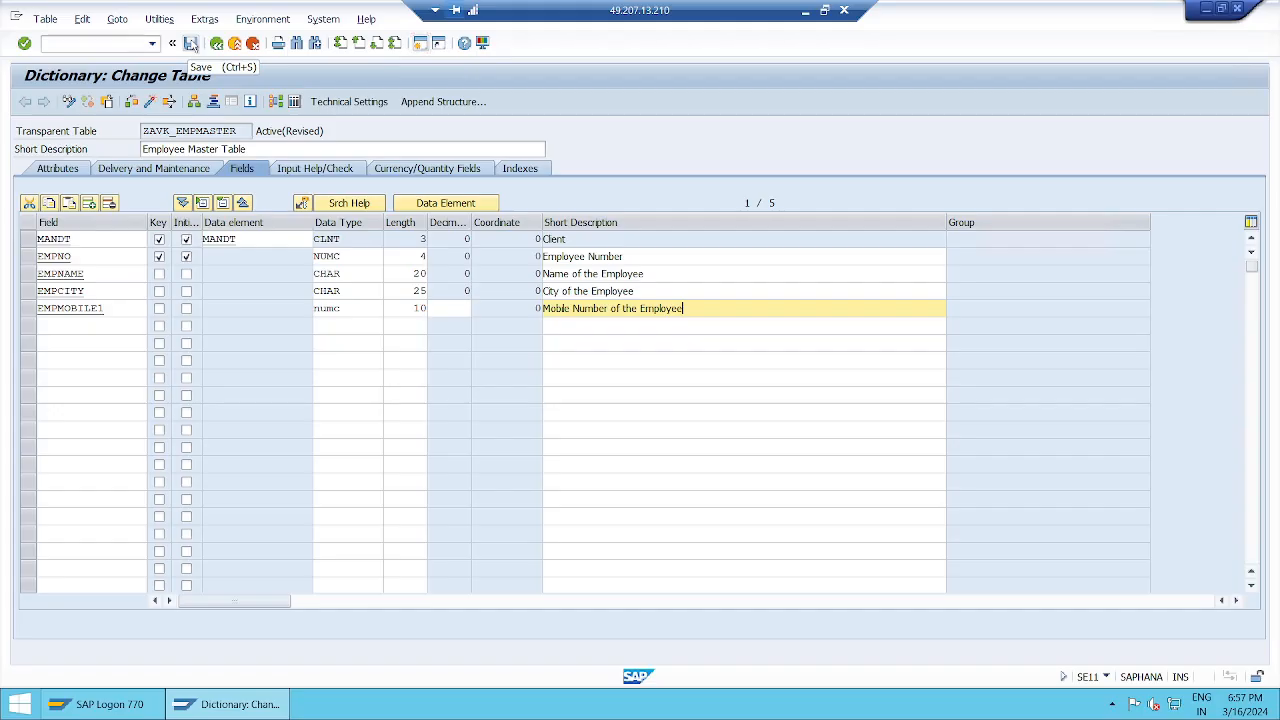
{"action": "left_click", "coordinate": [190, 43]}
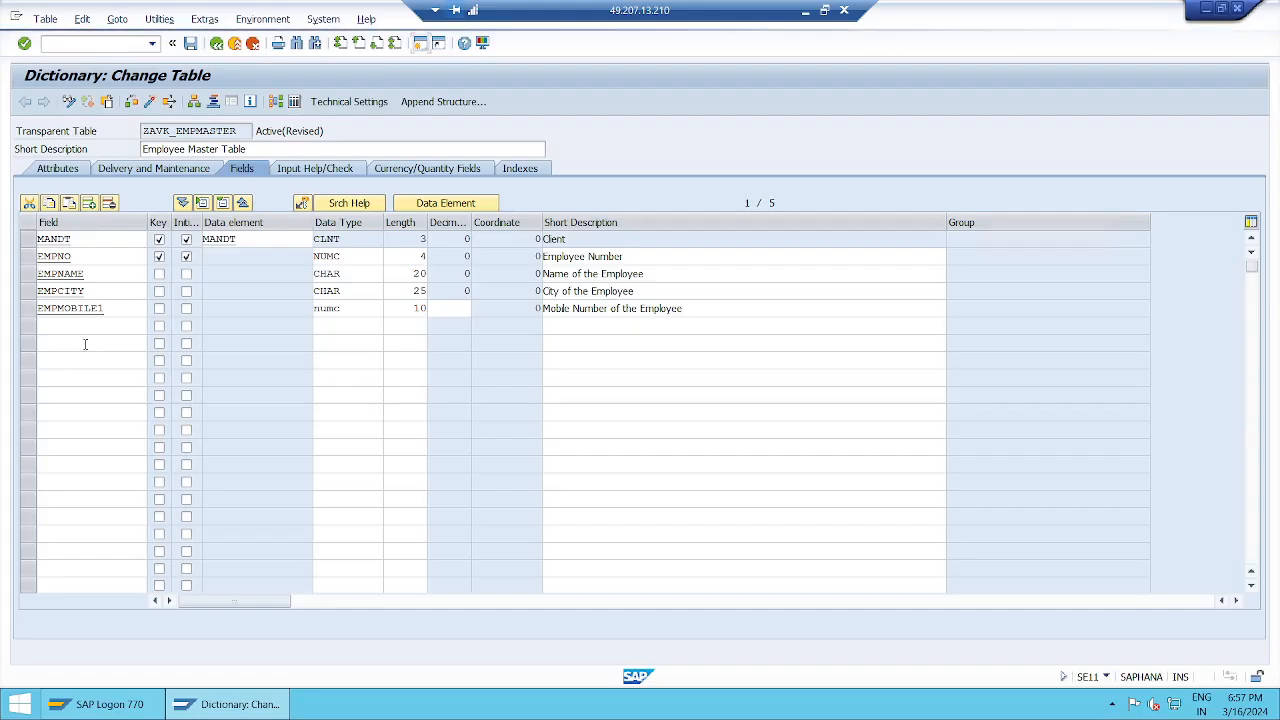
Step: Run a consistency check on ZAVK_EMPMASTER, which reports no inconsistencies
{"action": "left_click", "coordinate": [132, 102]}
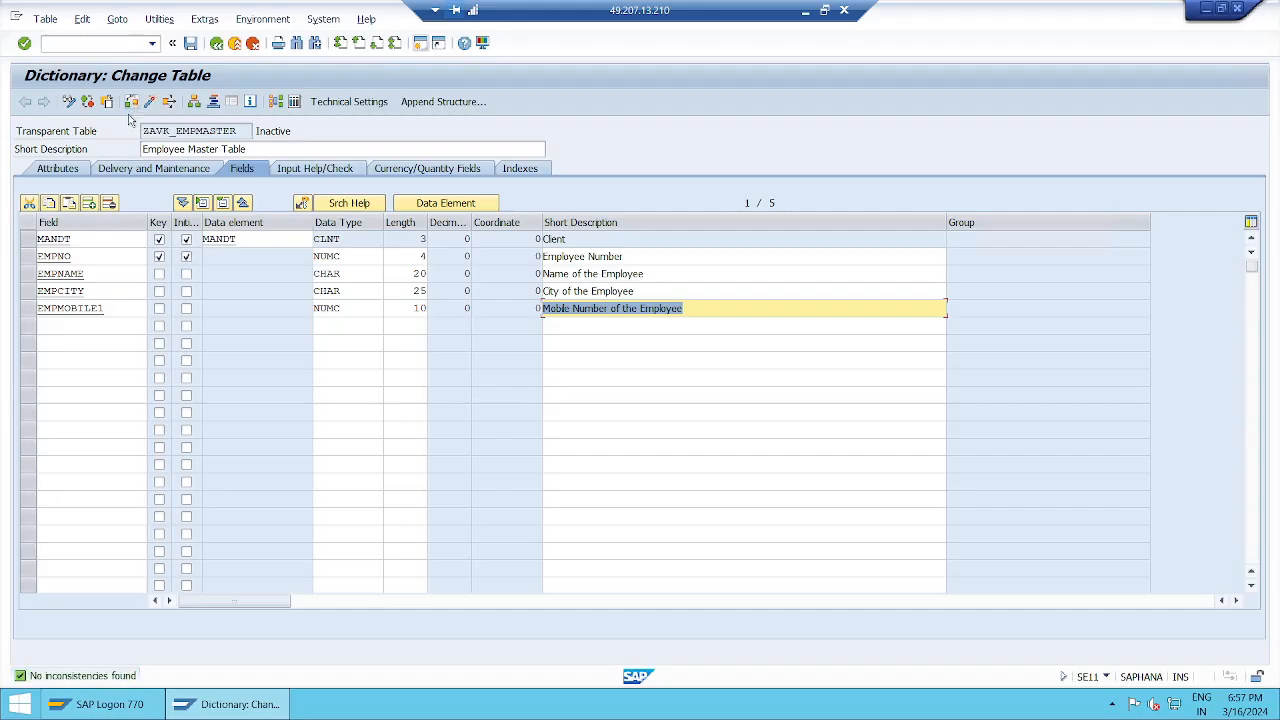
{"action": "left_click", "coordinate": [688, 310]}
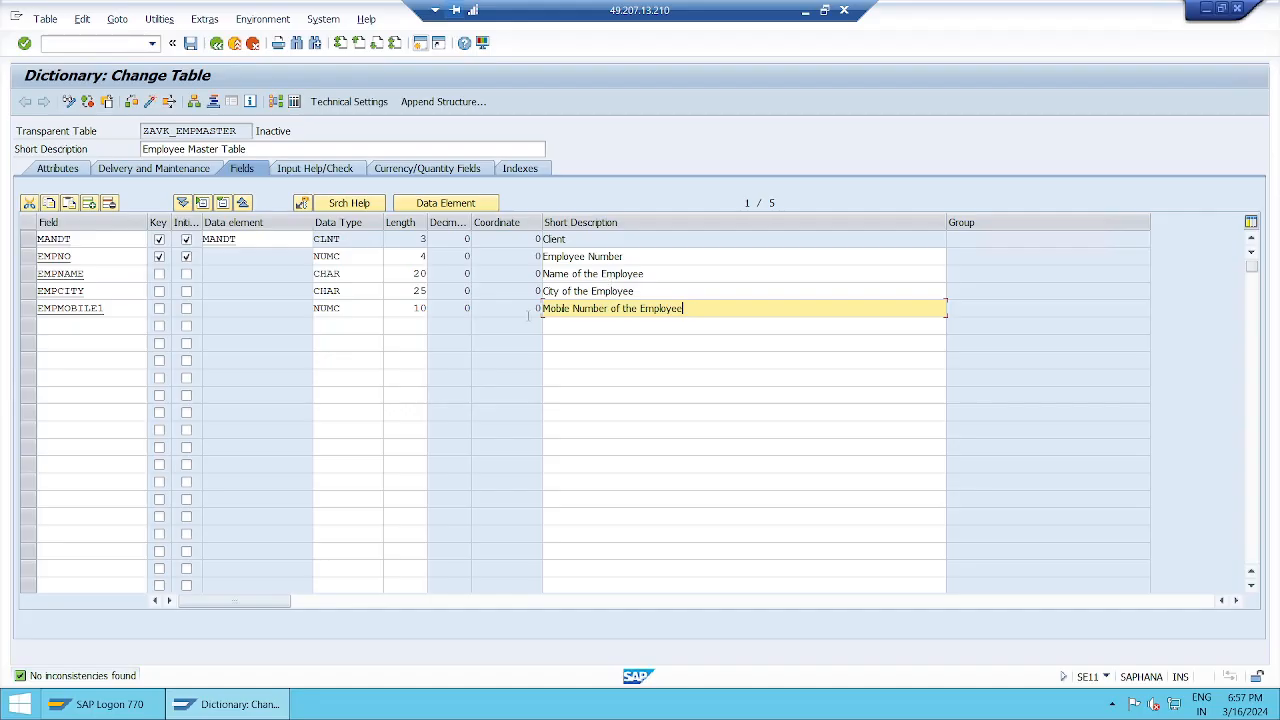
Step: Add field EMPMOBILE2 as NUMC 10, described 'Mobile Number of the Employee'
{"action": "left_click", "coordinate": [65, 324]}
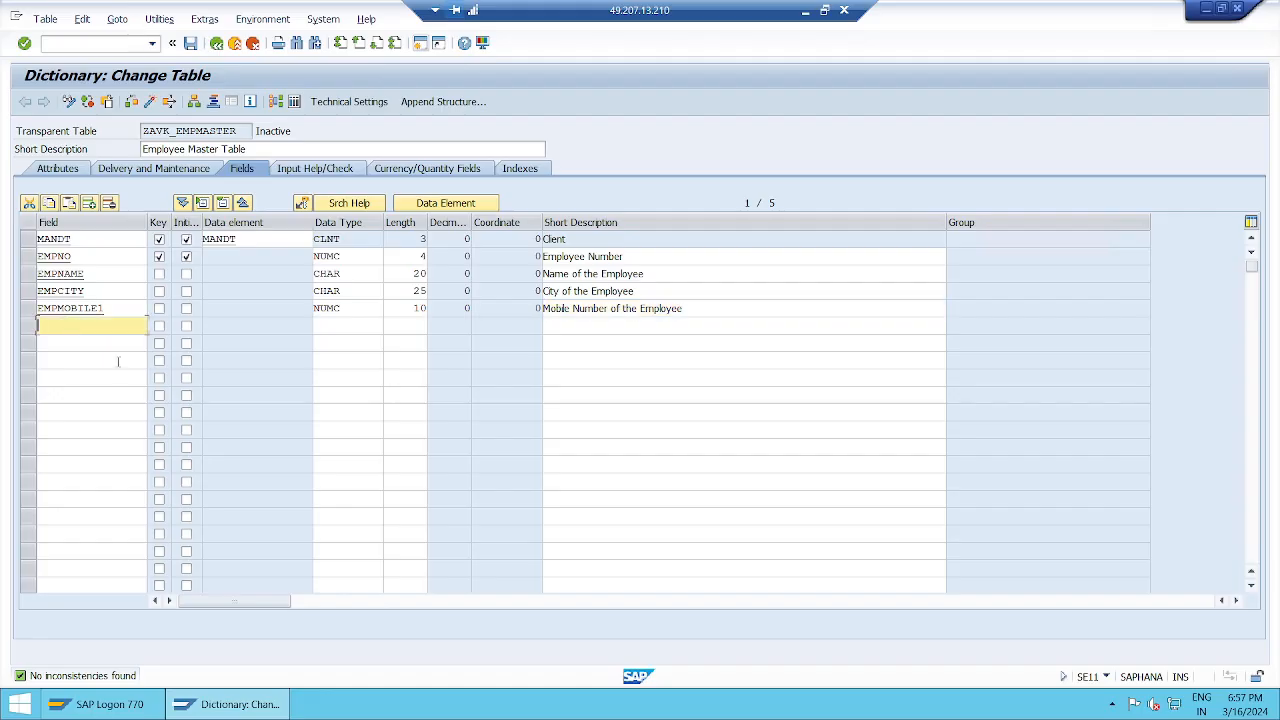
{"action": "type", "text": "emp"}
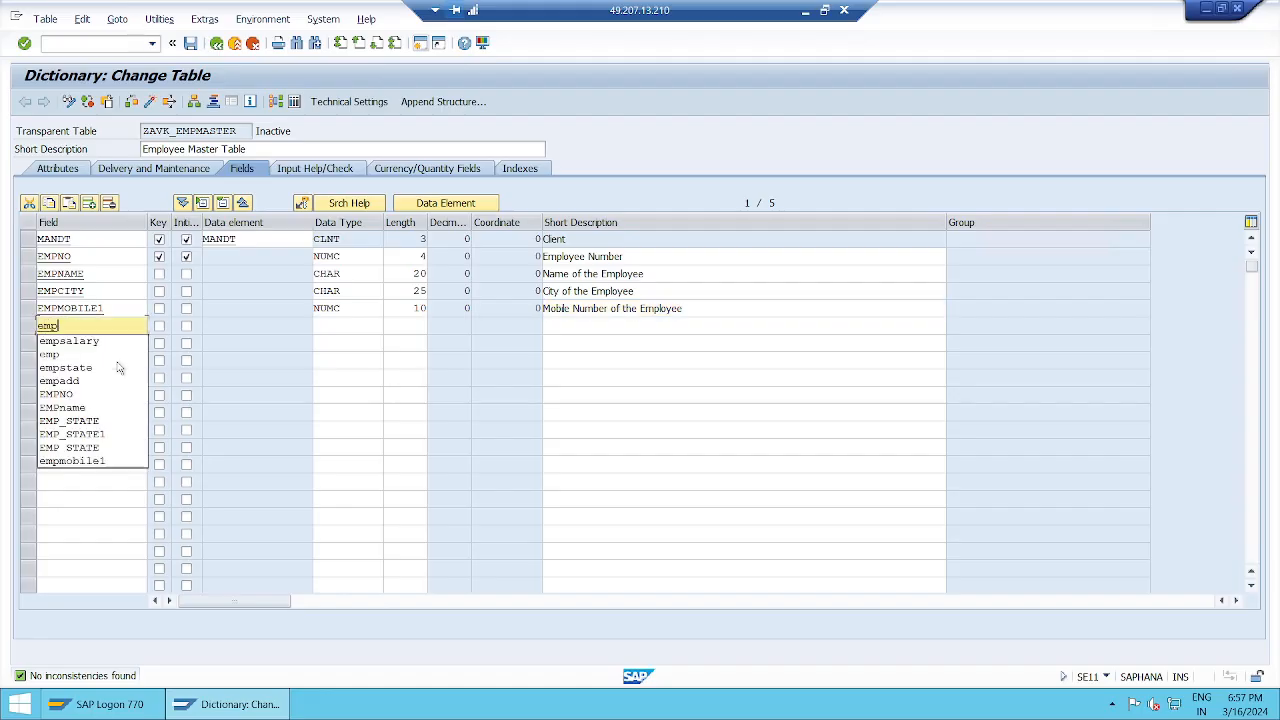
{"action": "type", "text": "mob"}
{"action": "type", "text": "il"}
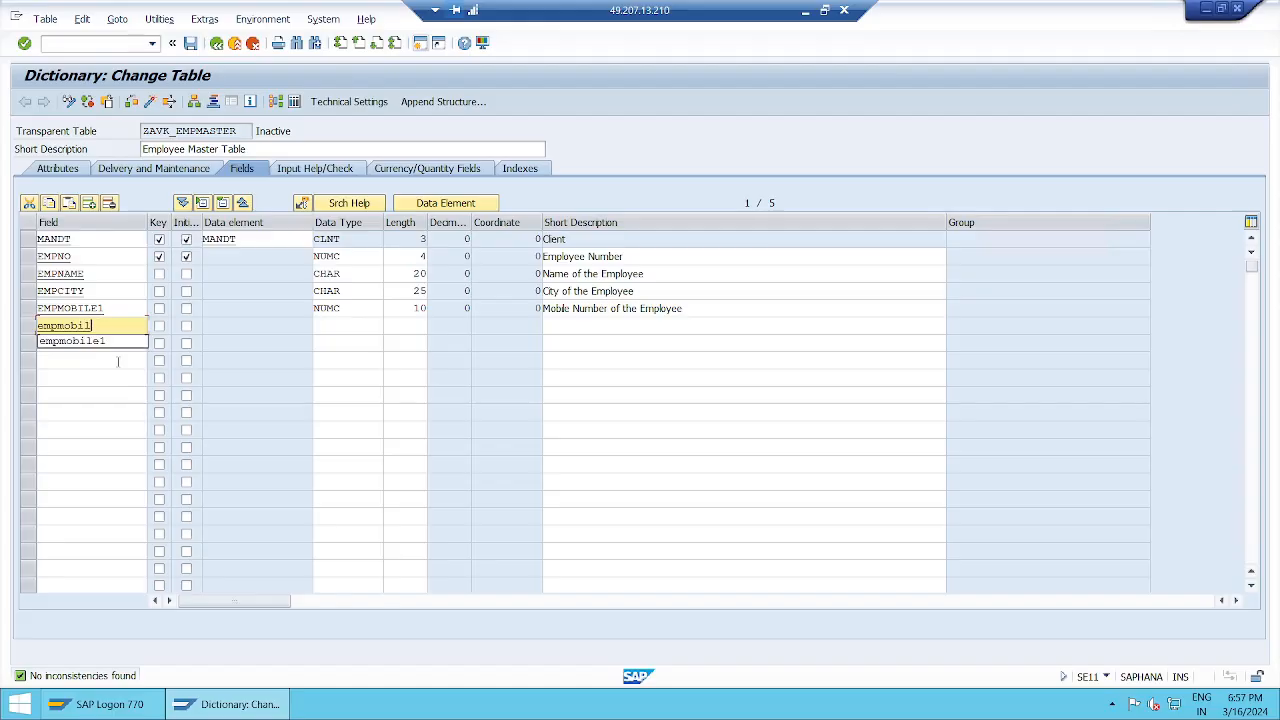
{"action": "type", "text": "e2"}
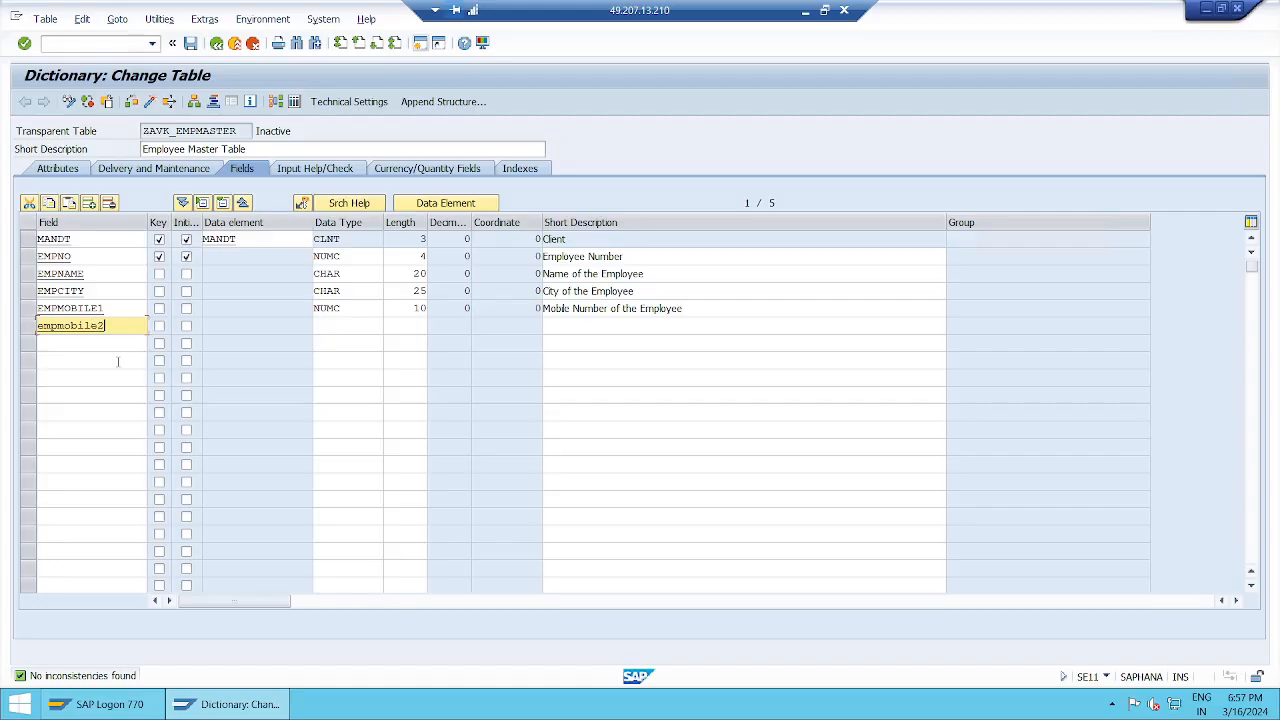
{"action": "key", "text": "Tab"}
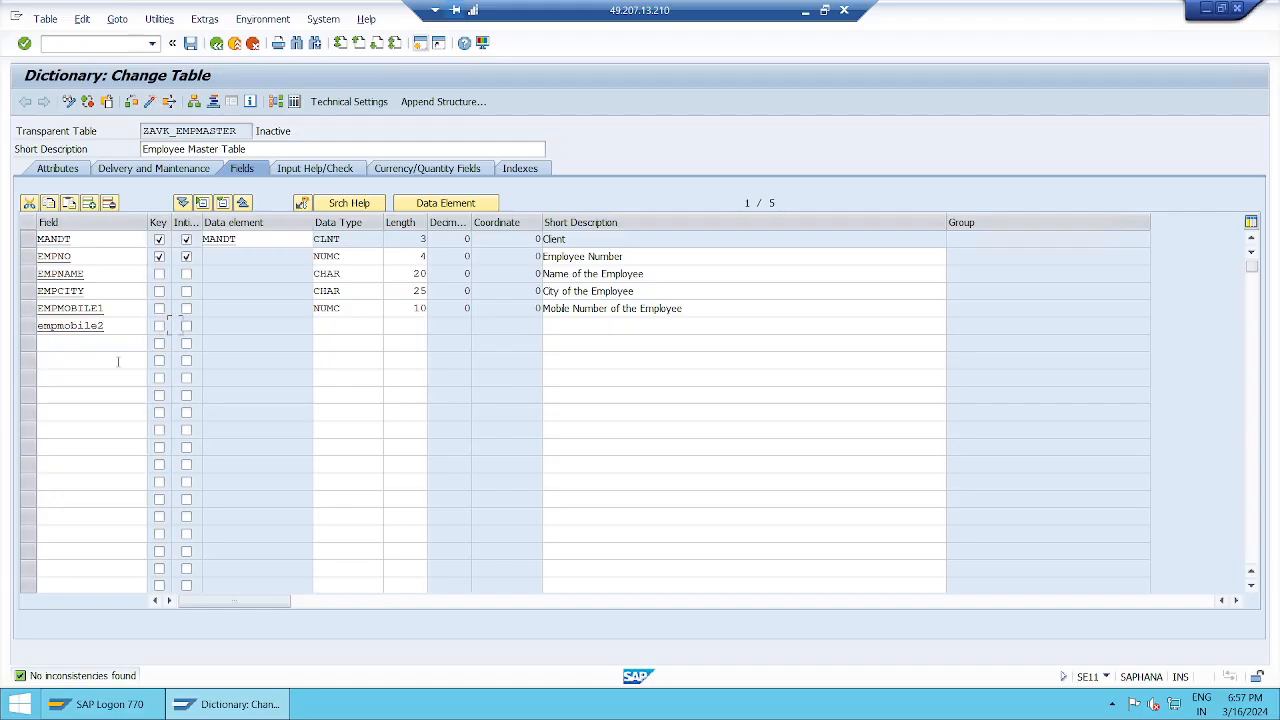
{"action": "key", "text": "Tab"}
{"action": "key", "text": "Tab"}
{"action": "key", "text": "Tab"}
{"action": "type", "text": "numc"}
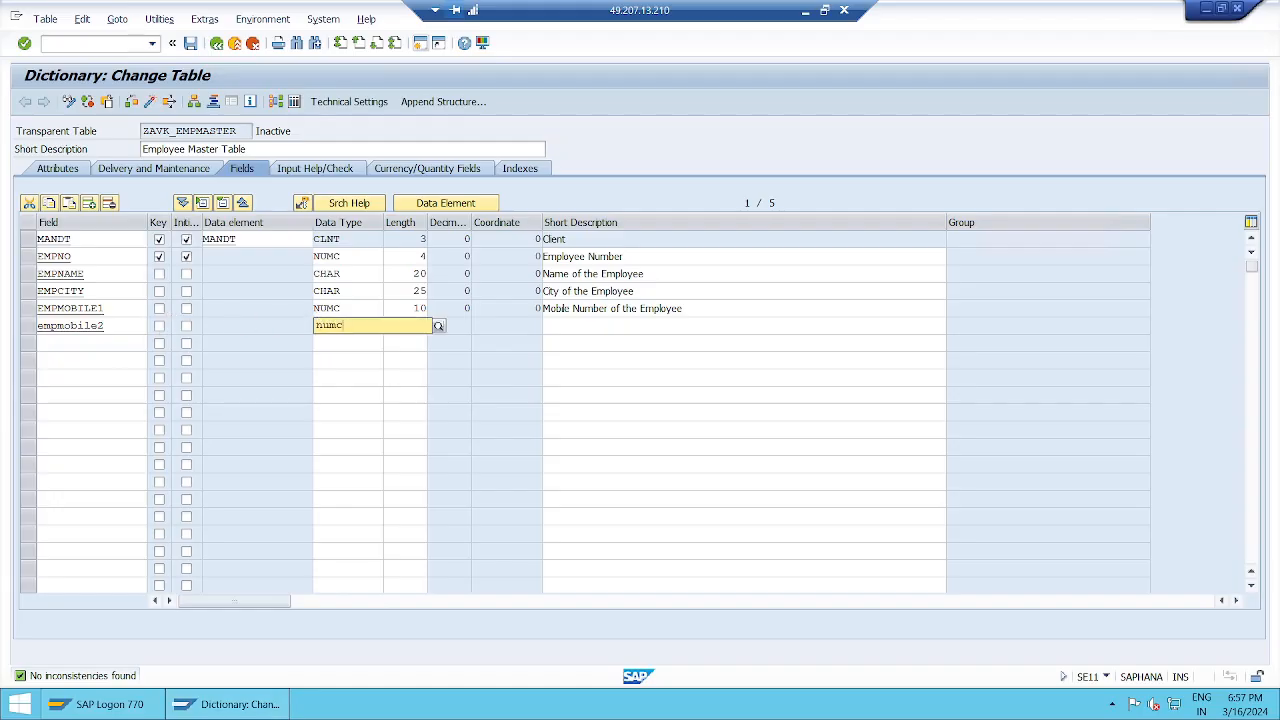
{"action": "key", "text": "Tab"}
{"action": "type", "text": "10"}
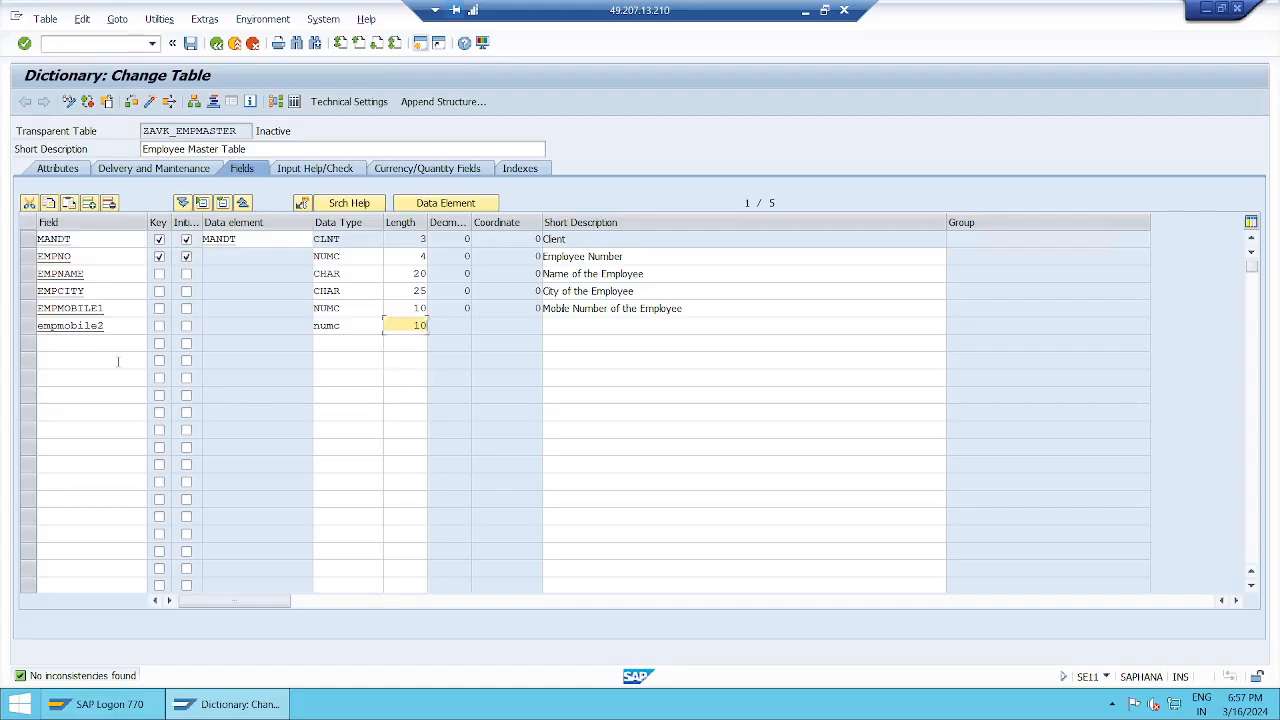
{"action": "key", "text": "Tab"}
{"action": "type", "text": "Mo"}
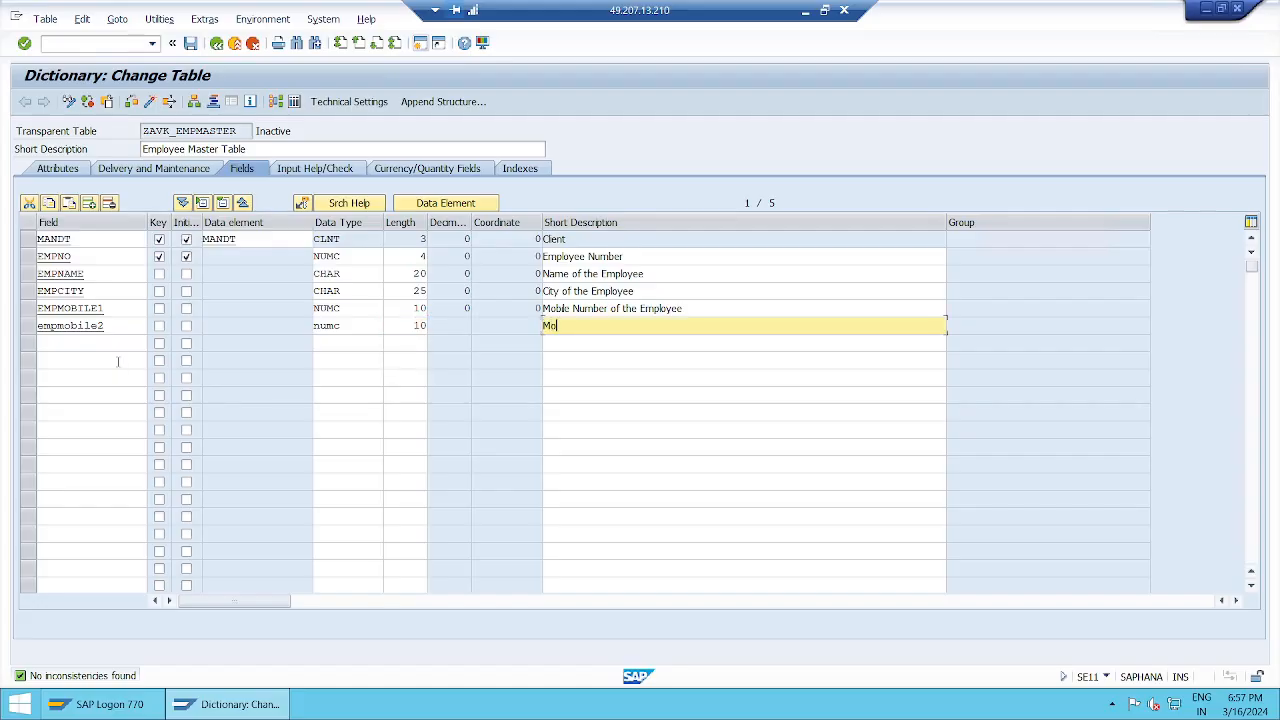
{"action": "type", "text": "bile Number of the Employee"}
Step: Add field EMPMOBILE3 as NUMC 10, described 'Mobile Number of the Employee', and confirm
{"action": "left_click", "coordinate": [117, 345]}
{"action": "type", "text": "emp"}
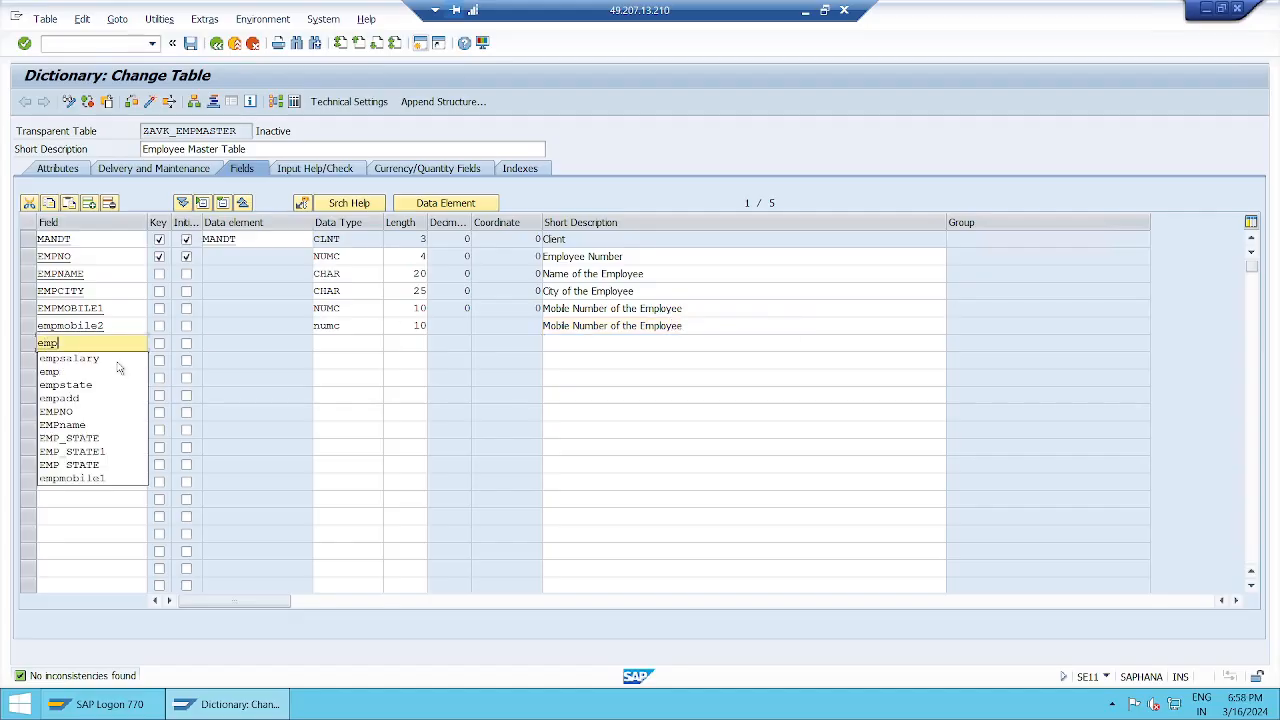
{"action": "type", "text": "mobile3"}
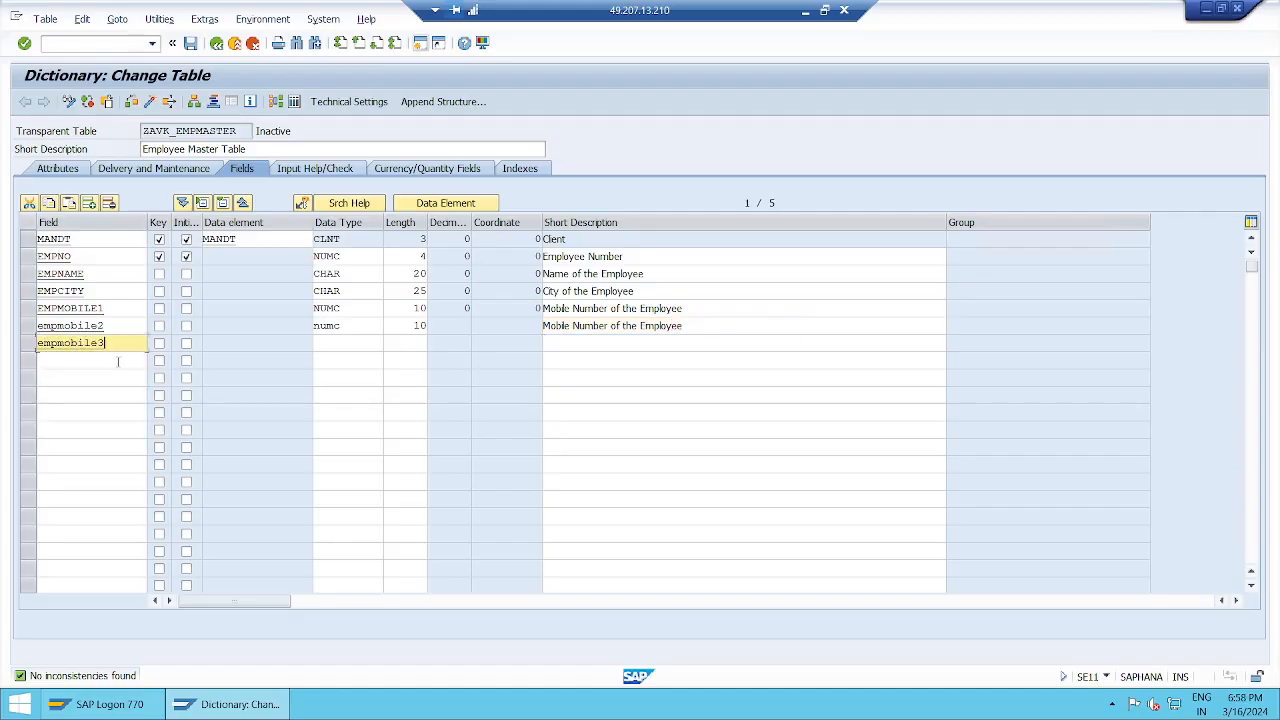
{"action": "key", "text": "Tab"}
{"action": "key", "text": "Tab"}
{"action": "key", "text": "Tab"}
{"action": "type", "text": "numc"}
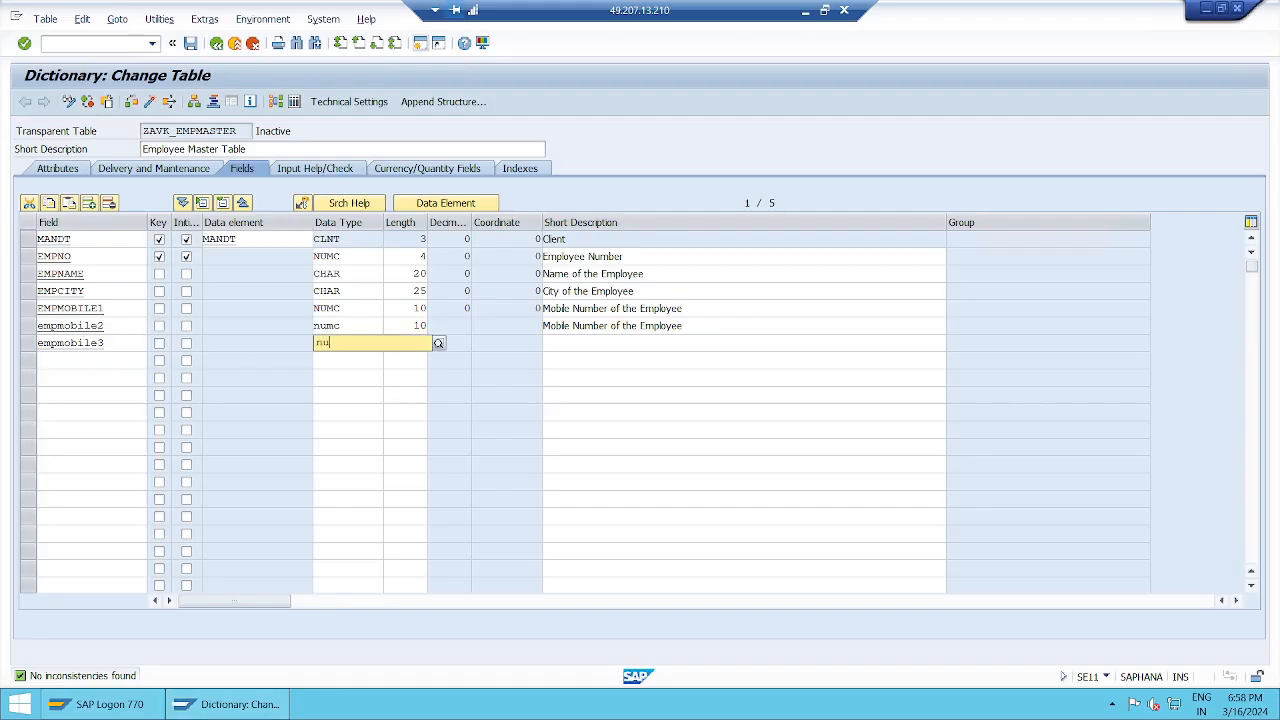
{"action": "key", "text": "Tab"}
{"action": "type", "text": "10"}
{"action": "key", "text": "Tab"}
{"action": "key", "text": "Tab"}
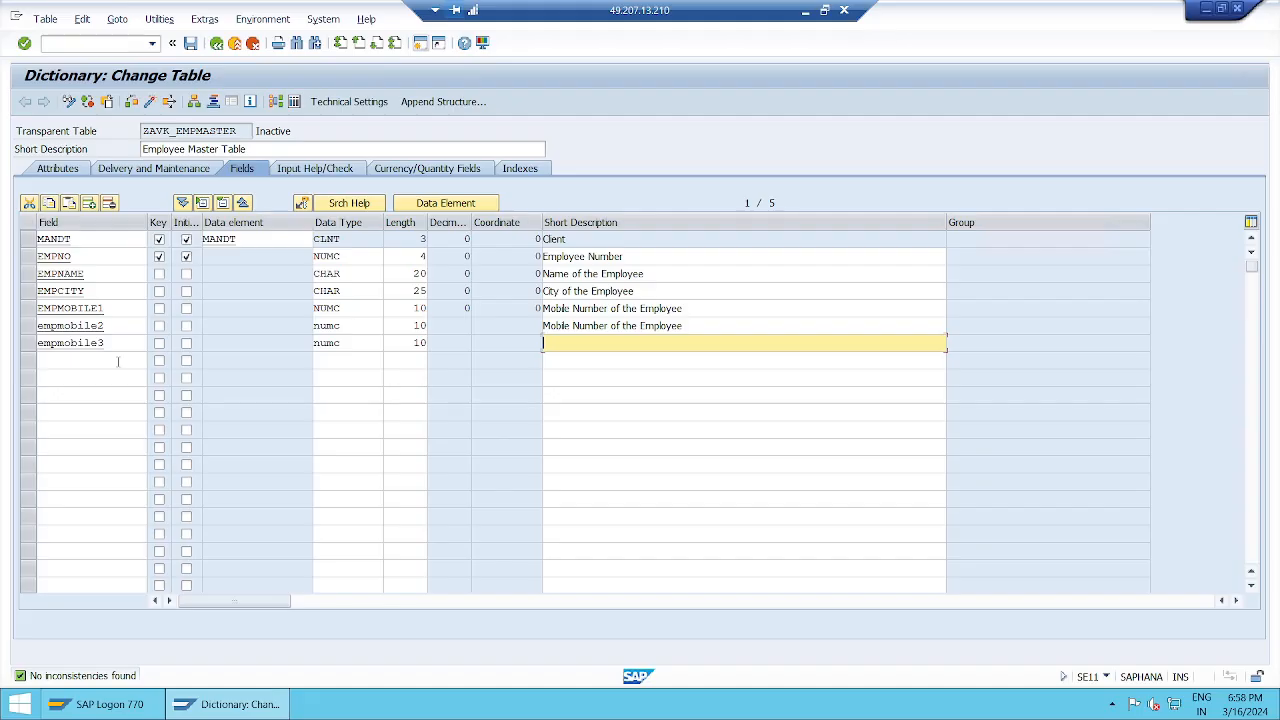
{"action": "type", "text": "Mobile Number of the Employee"}
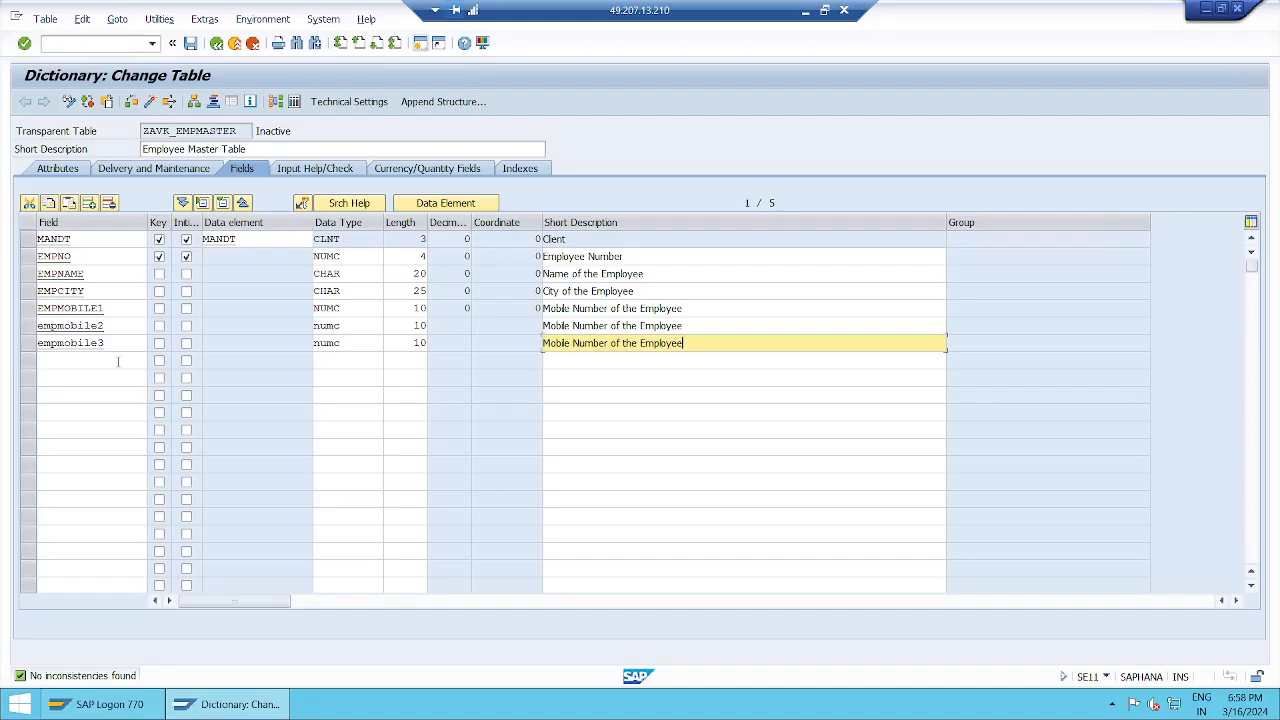
{"action": "key", "text": "Return"}
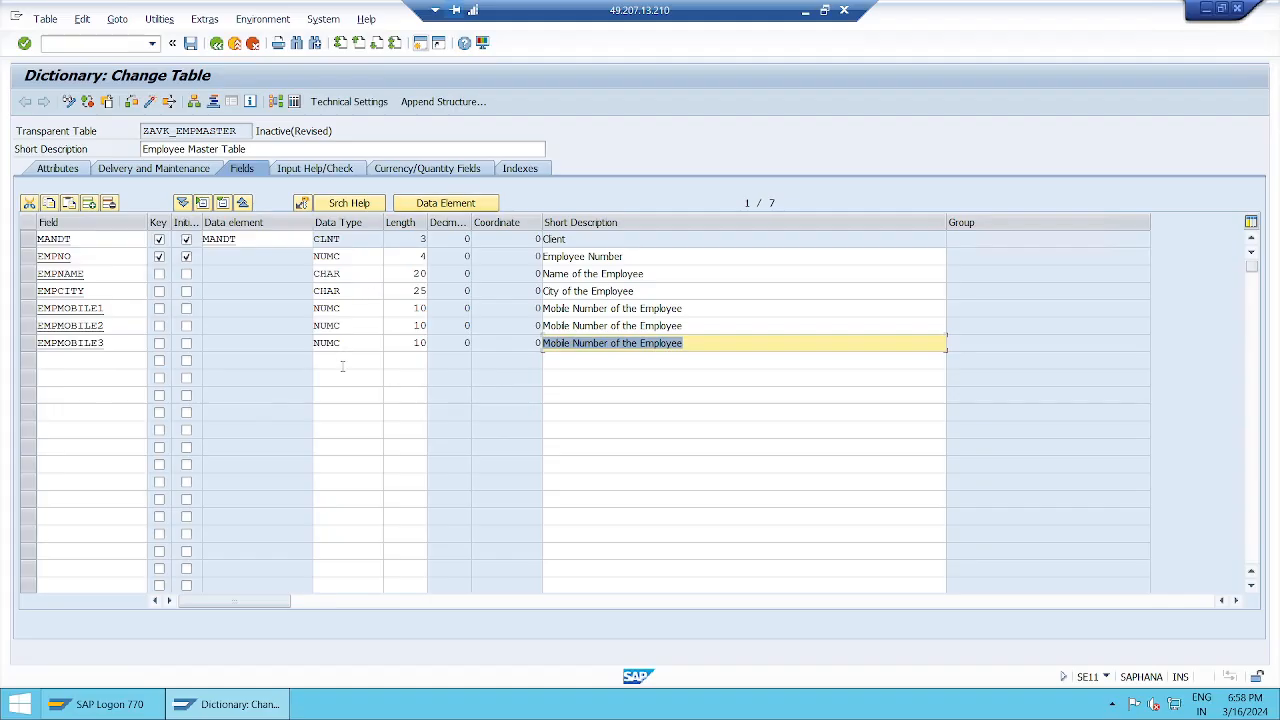
Step: Save, check and activate the ZAVK_EMPMASTER table
{"action": "left_click", "coordinate": [752, 345]}
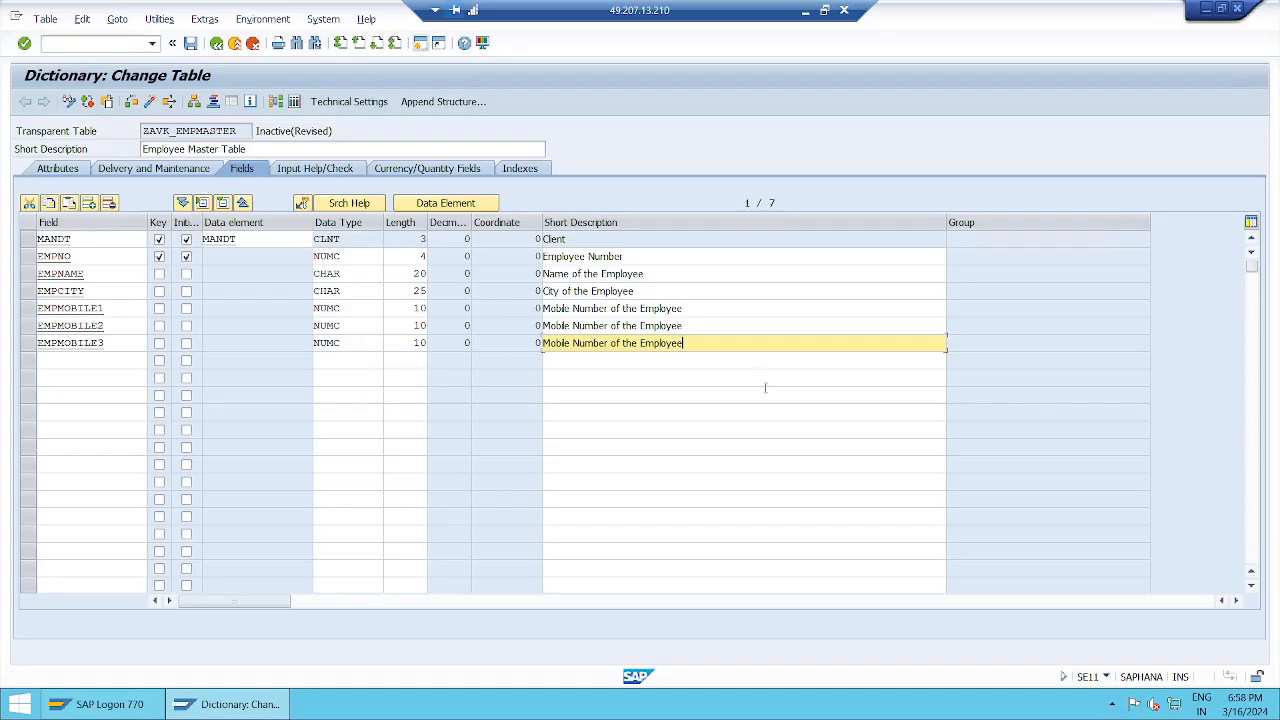
{"action": "left_click", "coordinate": [190, 43]}
{"action": "left_click", "coordinate": [131, 102]}
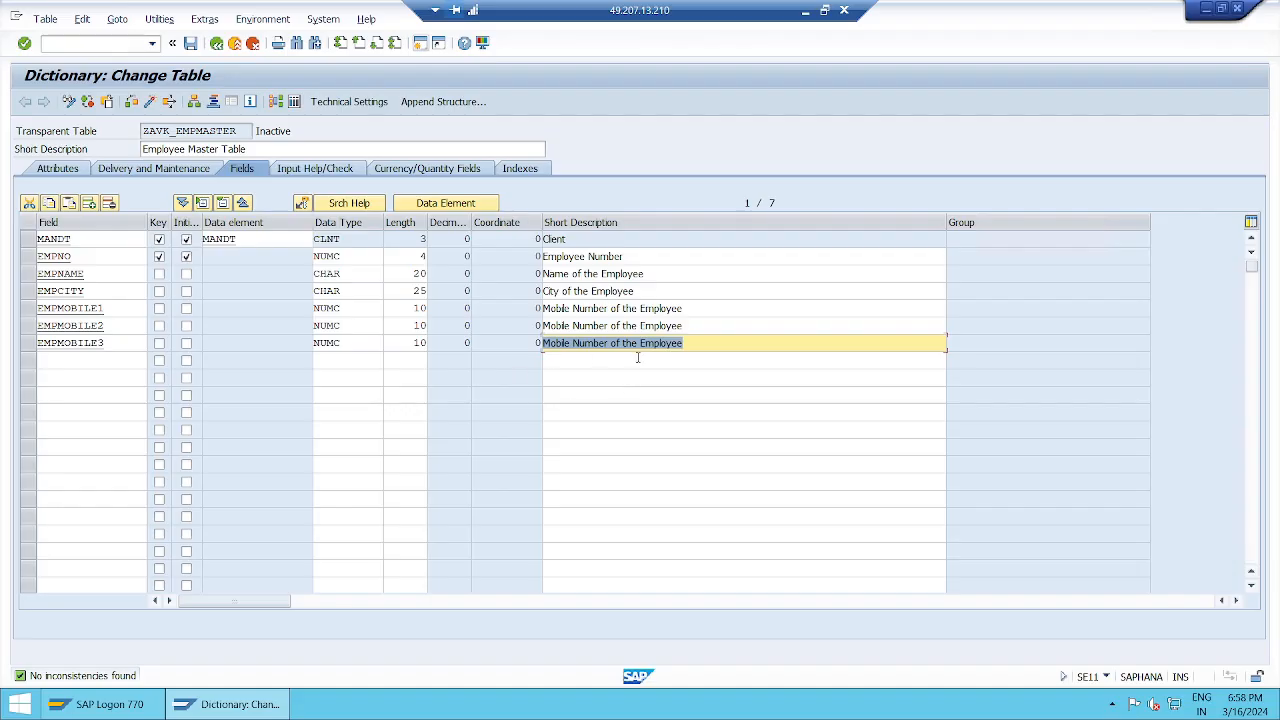
{"action": "left_click", "coordinate": [705, 349]}
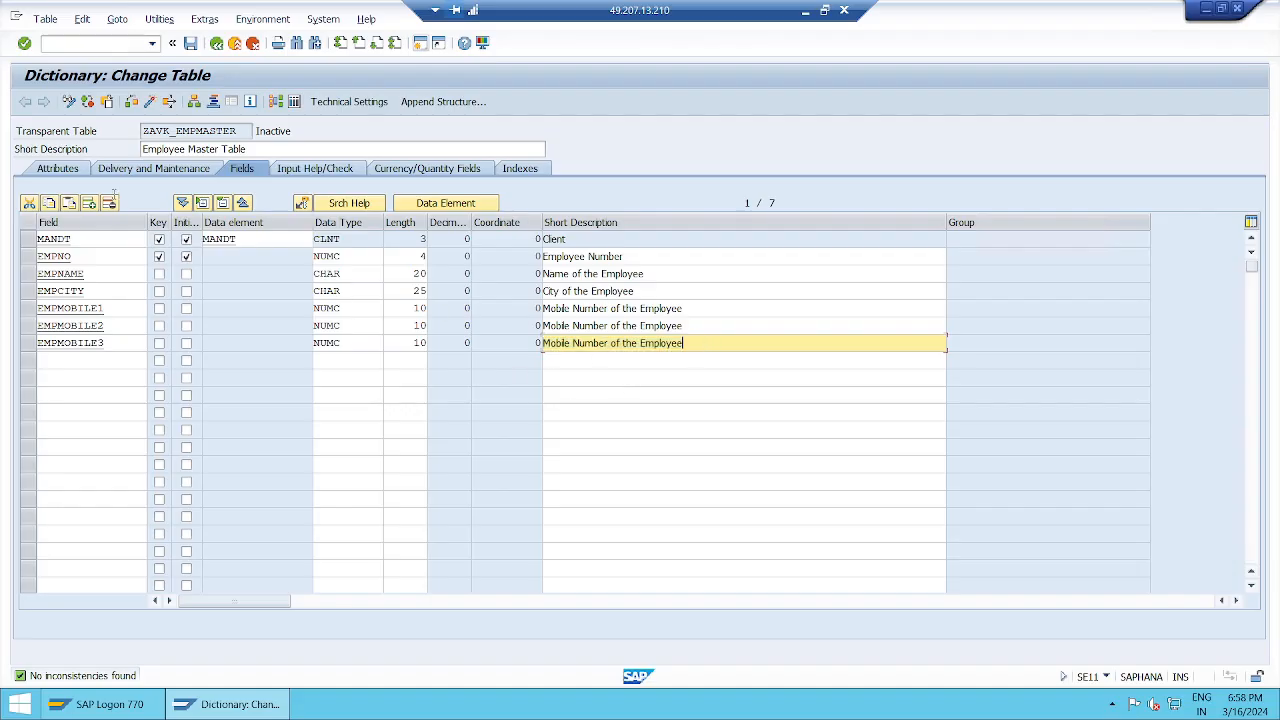
{"action": "left_click", "coordinate": [150, 101]}
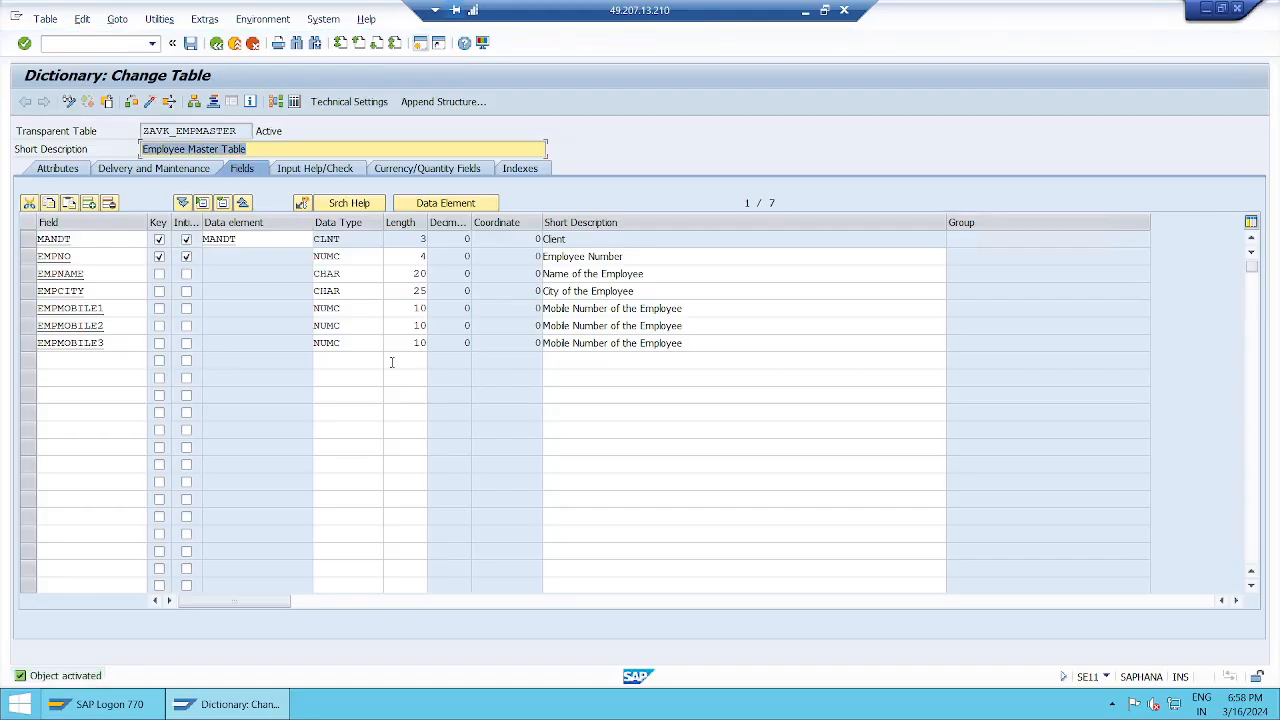
Step: Review EMPMOBILE1's name, NUMC type, length 10 and description, then return to SAP Easy Access
{"action": "left_click", "coordinate": [117, 308]}
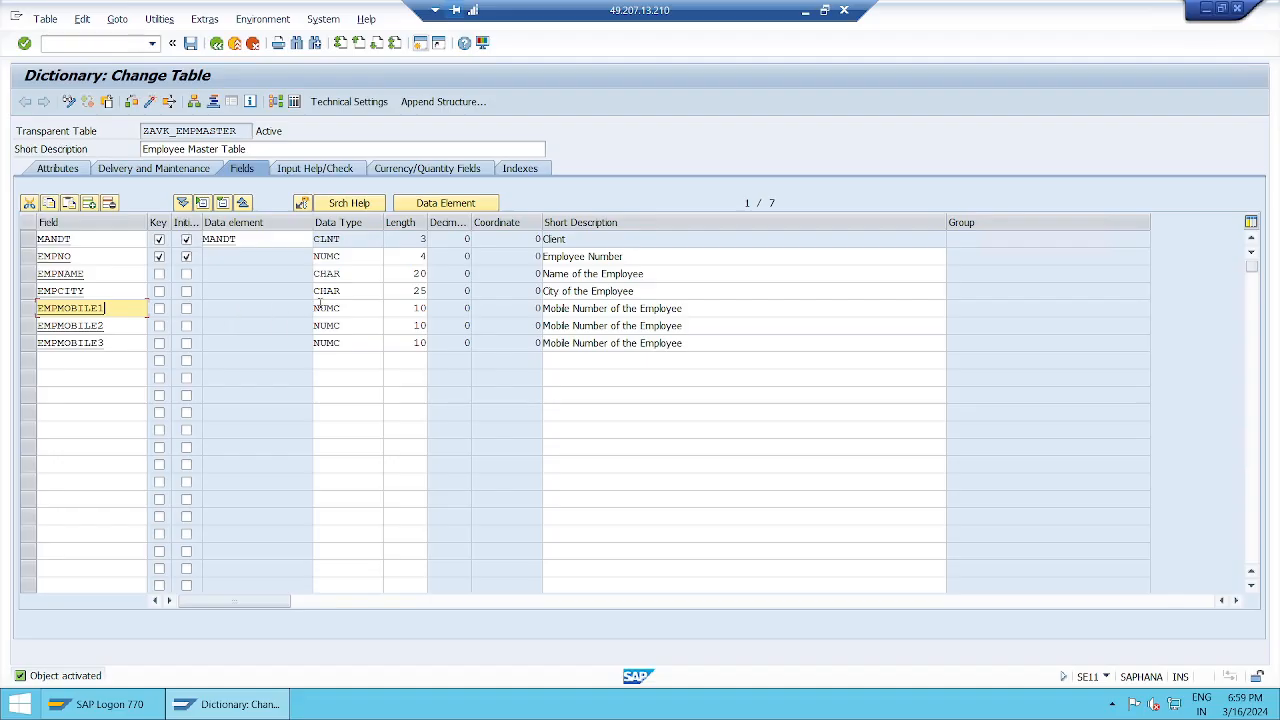
{"action": "left_click", "coordinate": [354, 310]}
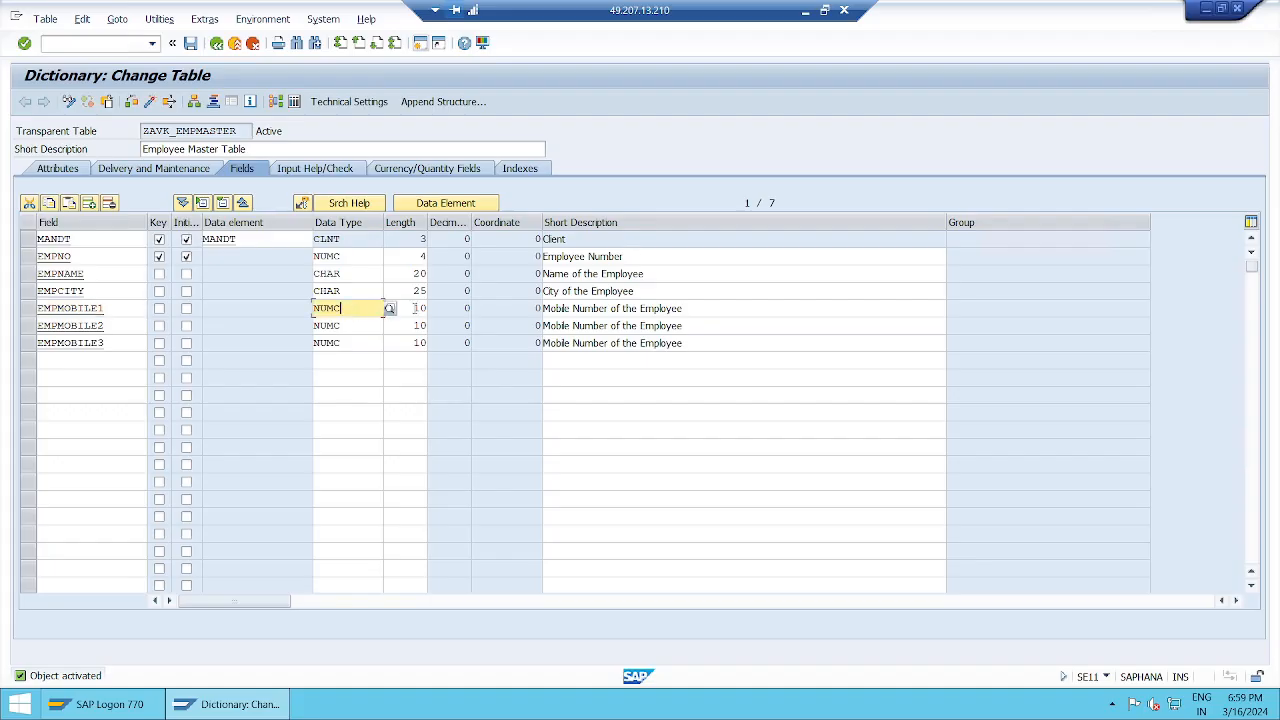
{"action": "left_click", "coordinate": [413, 308]}
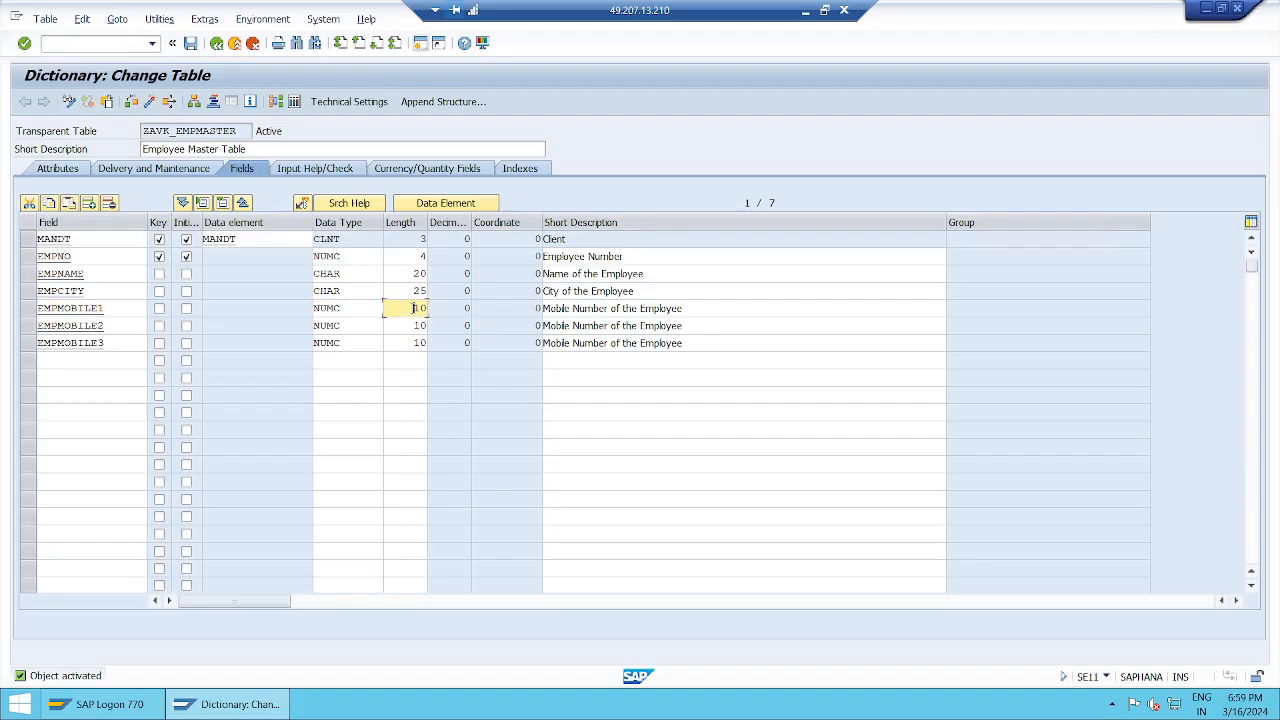
{"action": "left_click", "coordinate": [698, 307]}
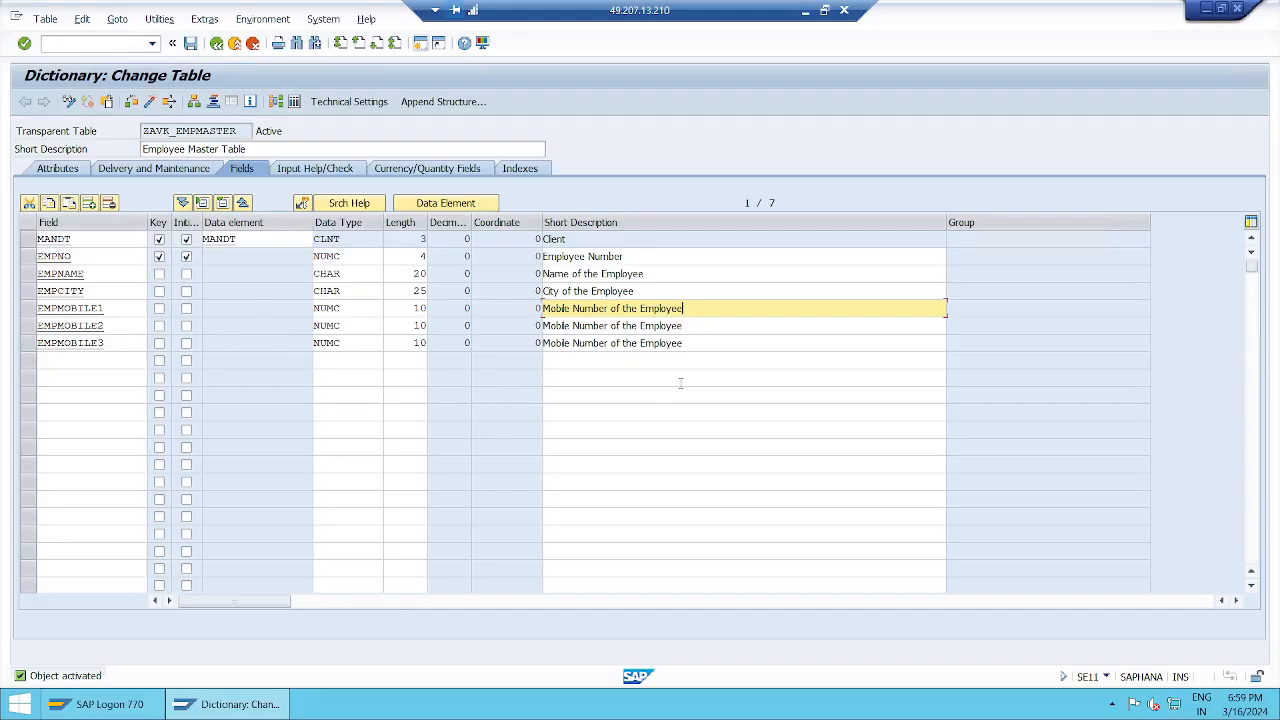
{"action": "left_click", "coordinate": [234, 46]}
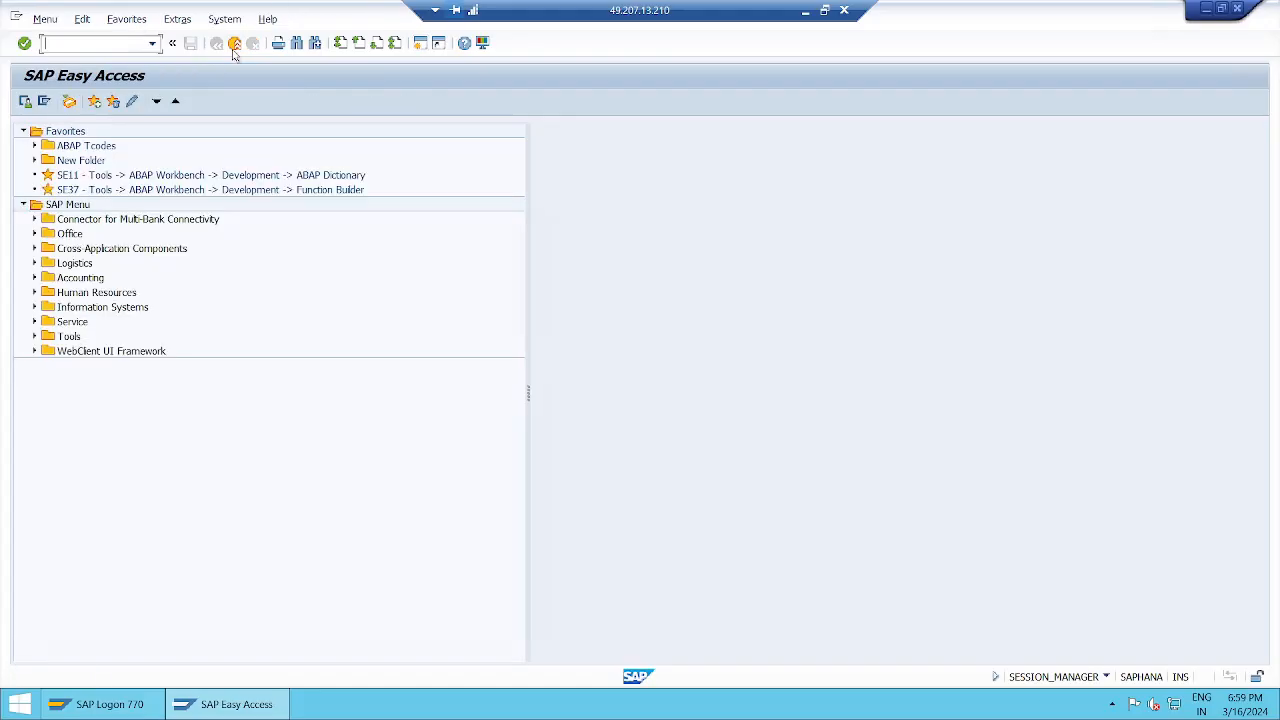
Step: Open SE11 with Data type zavk_mobile entered, then minimize SAP to reveal the Notepad notes
{"action": "type", "text": "se11"}
{"action": "key", "text": "Return"}
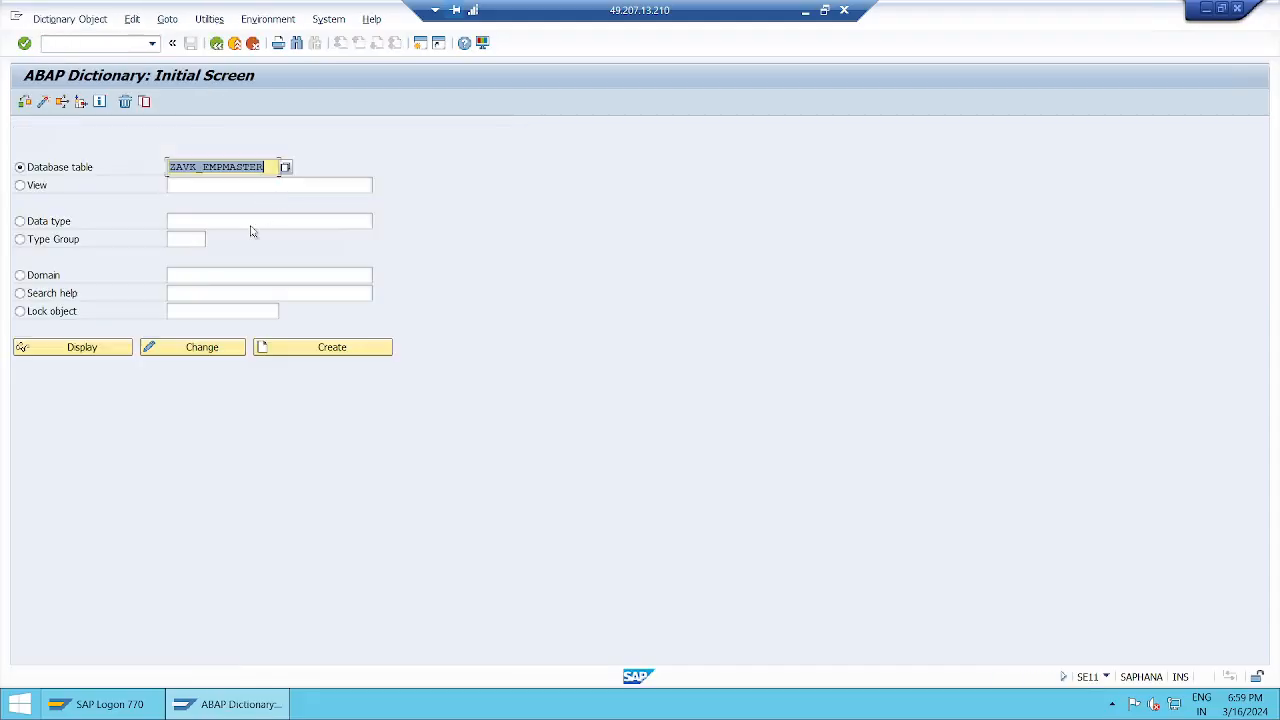
{"action": "left_click", "coordinate": [271, 168]}
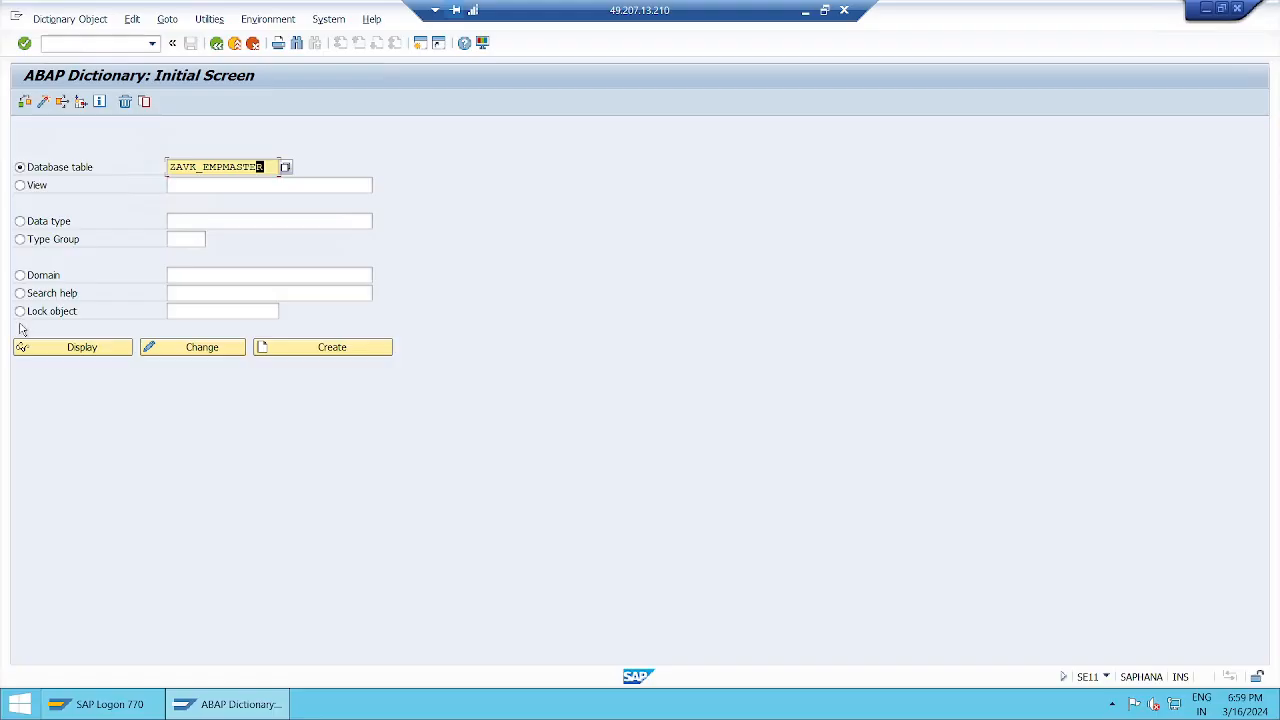
{"action": "left_click", "coordinate": [53, 224]}
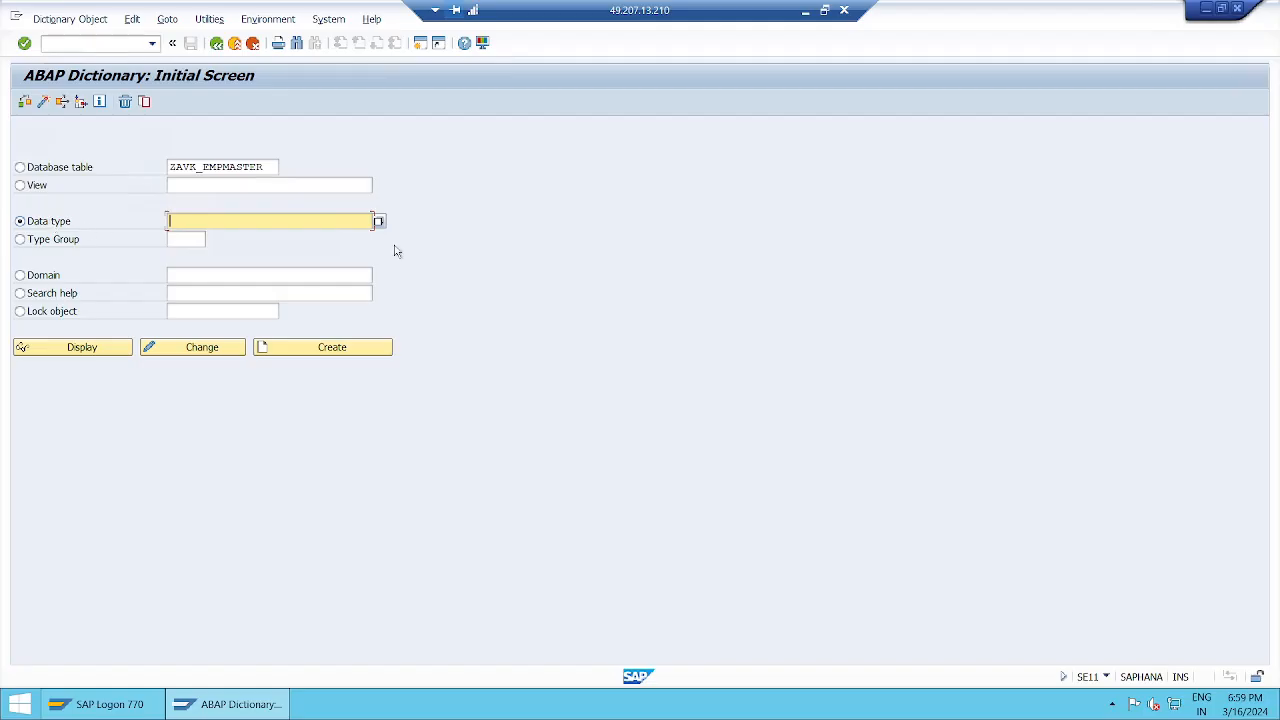
{"action": "type", "text": "z"}
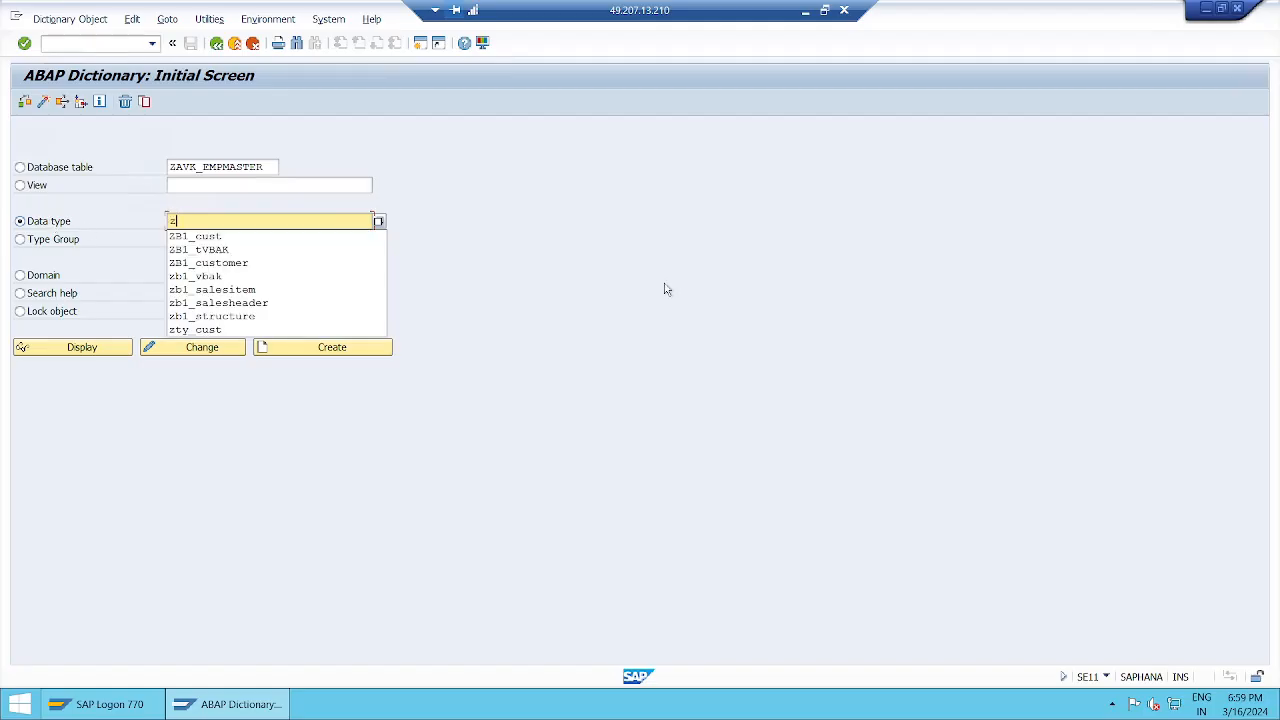
{"action": "type", "text": "avk"}
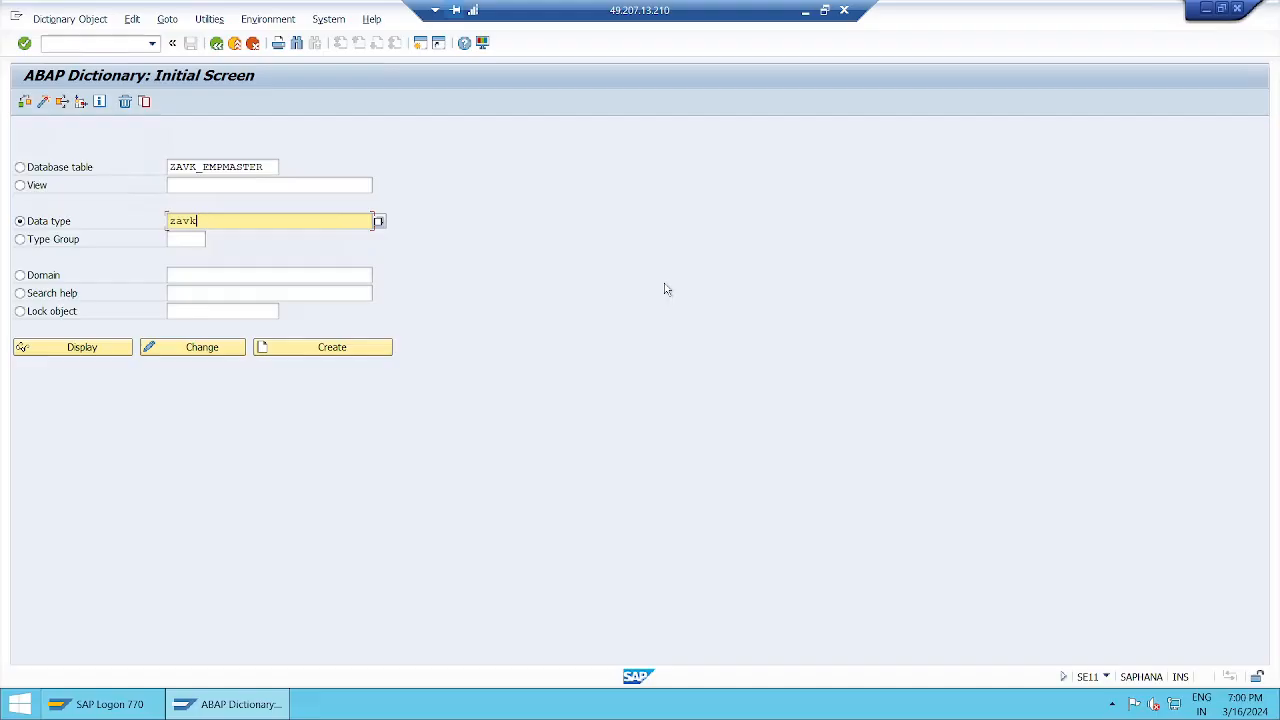
{"action": "type", "text": "_mobile"}
{"action": "left_click", "coordinate": [805, 11]}
Step: Scroll to the Session 57 & 58 notes and highlight the Data Element section
{"action": "scroll", "coordinate": [662, 465], "scroll_direction": "down", "scroll_amount": 15}
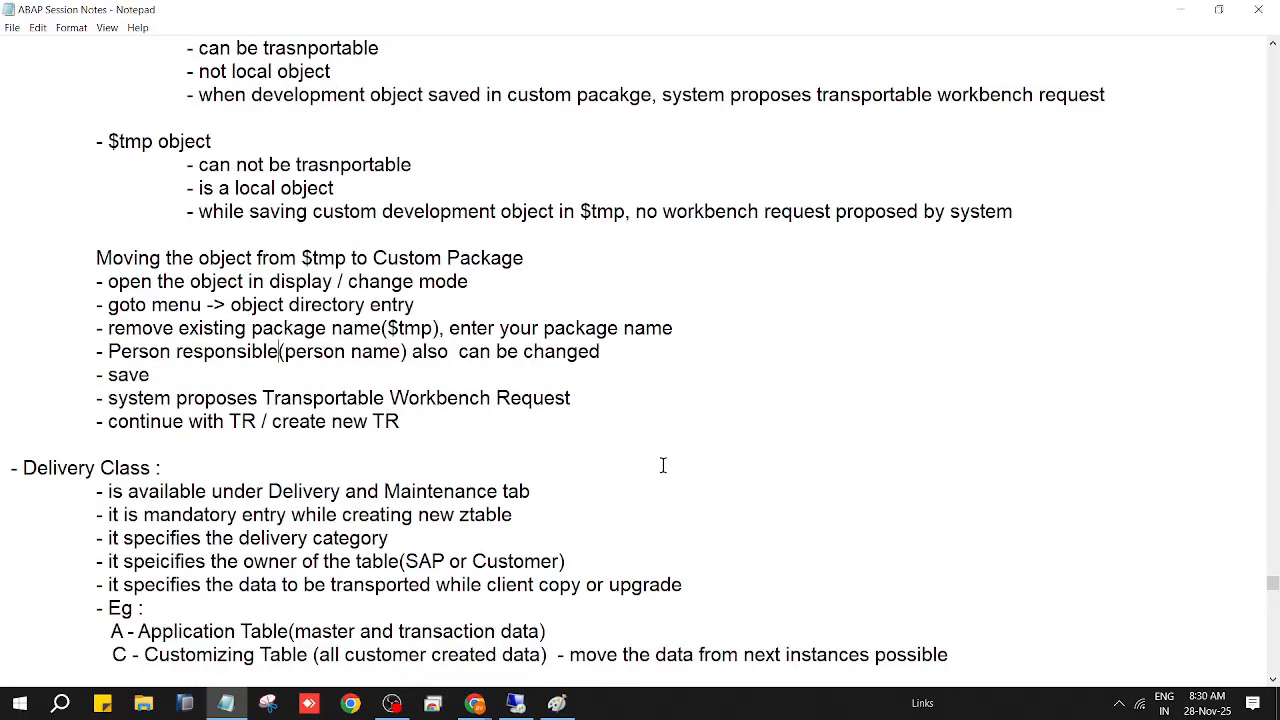
{"action": "scroll", "coordinate": [662, 465], "scroll_direction": "down", "scroll_amount": 20}
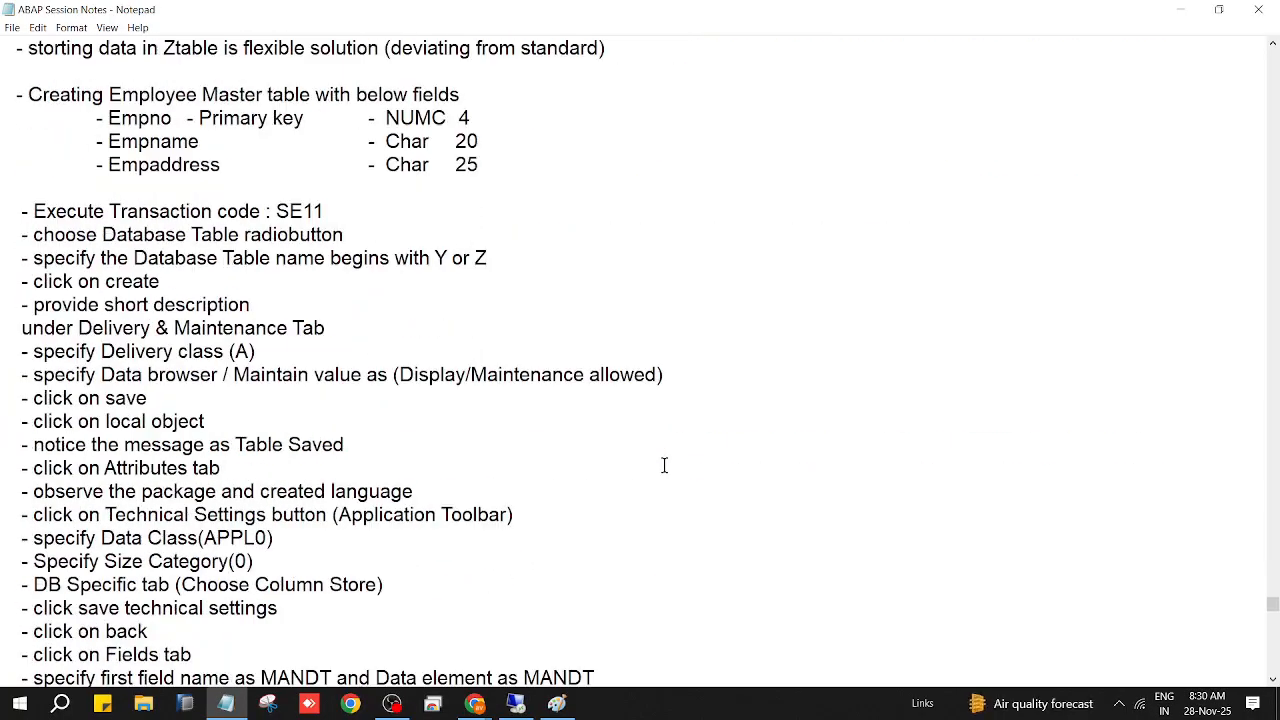
{"action": "scroll", "coordinate": [664, 465], "scroll_direction": "down", "scroll_amount": 15}
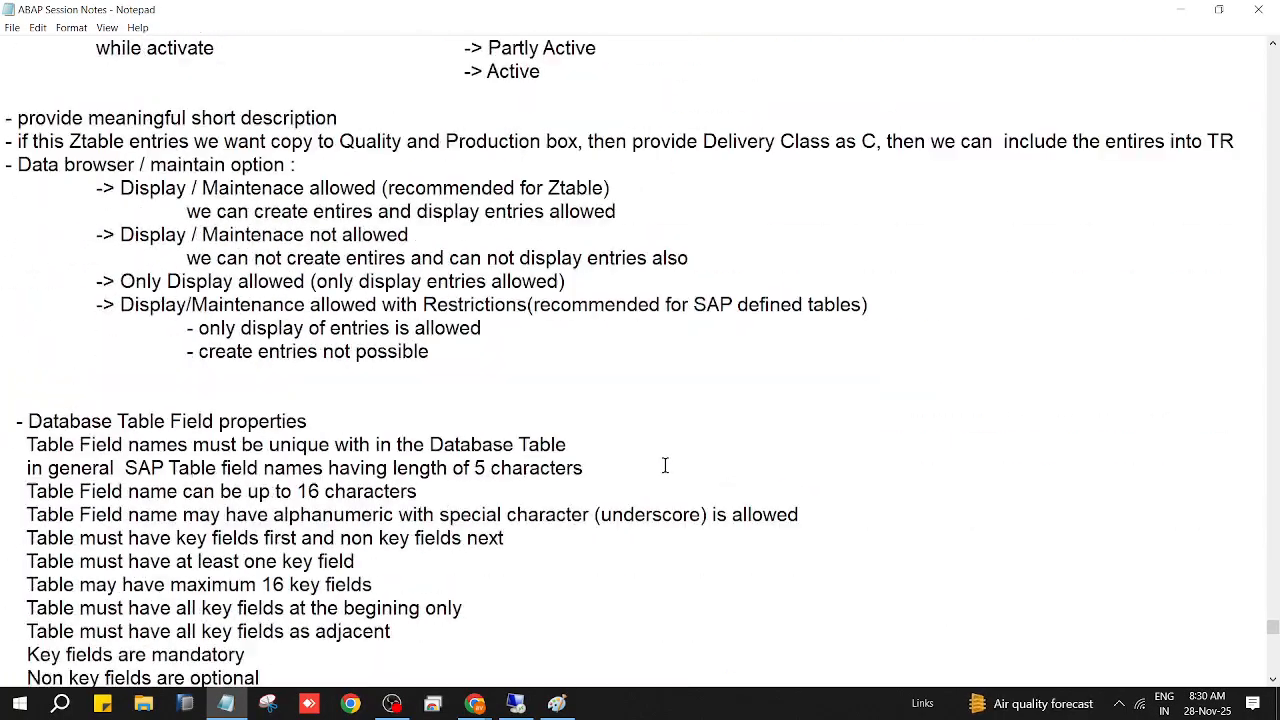
{"action": "scroll", "coordinate": [664, 465], "scroll_direction": "up", "scroll_amount": 4}
{"action": "scroll", "coordinate": [664, 465], "scroll_direction": "down", "scroll_amount": 17}
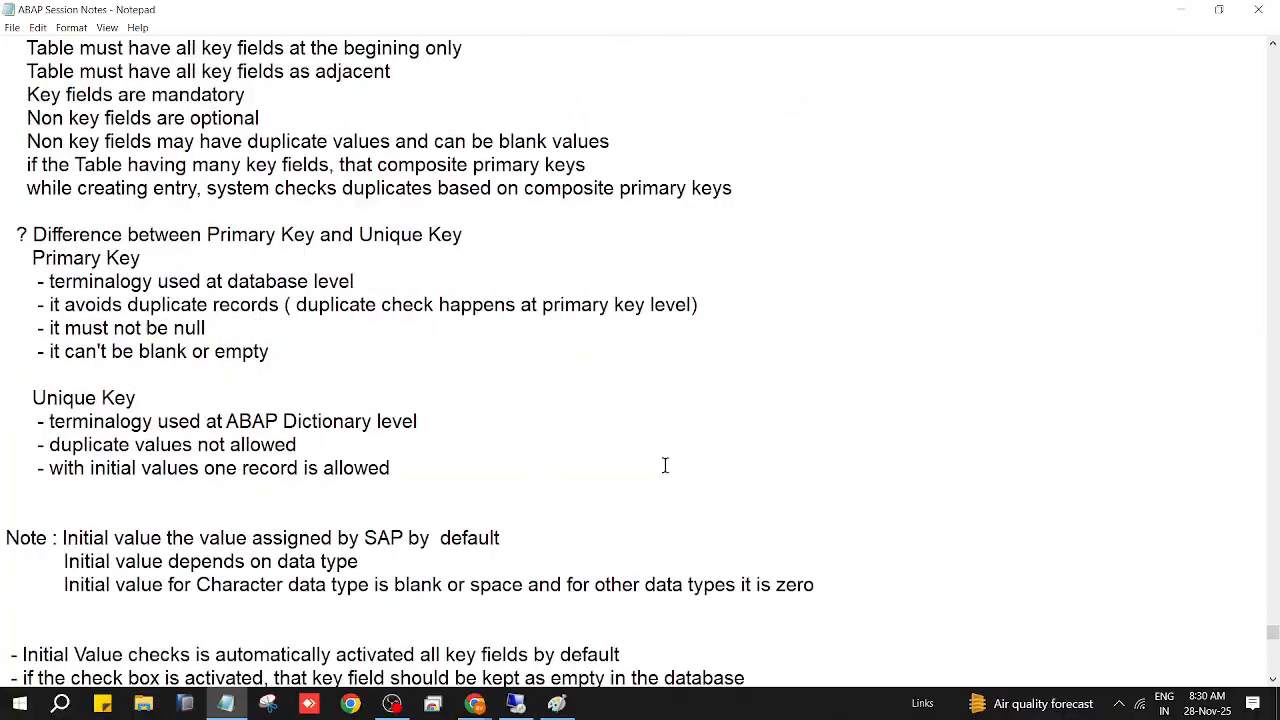
{"action": "scroll", "coordinate": [664, 465], "scroll_direction": "down", "scroll_amount": 10}
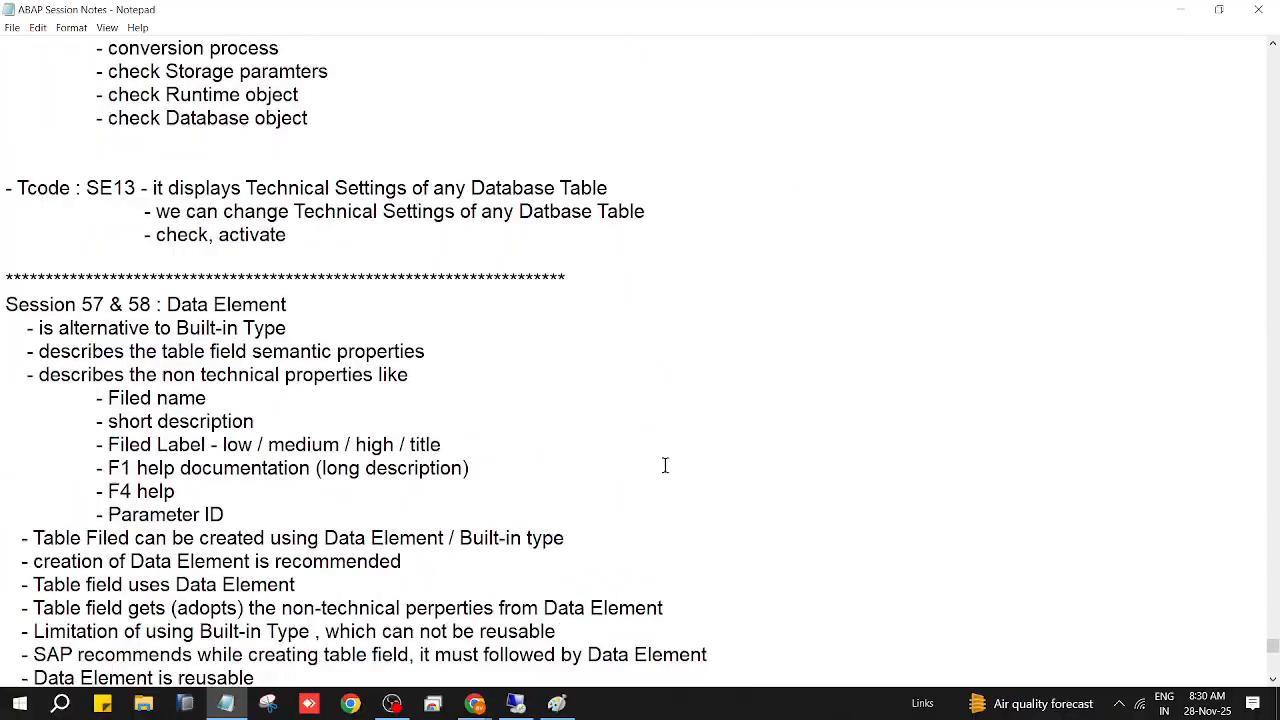
{"action": "scroll", "coordinate": [664, 465], "scroll_direction": "down", "scroll_amount": 1}
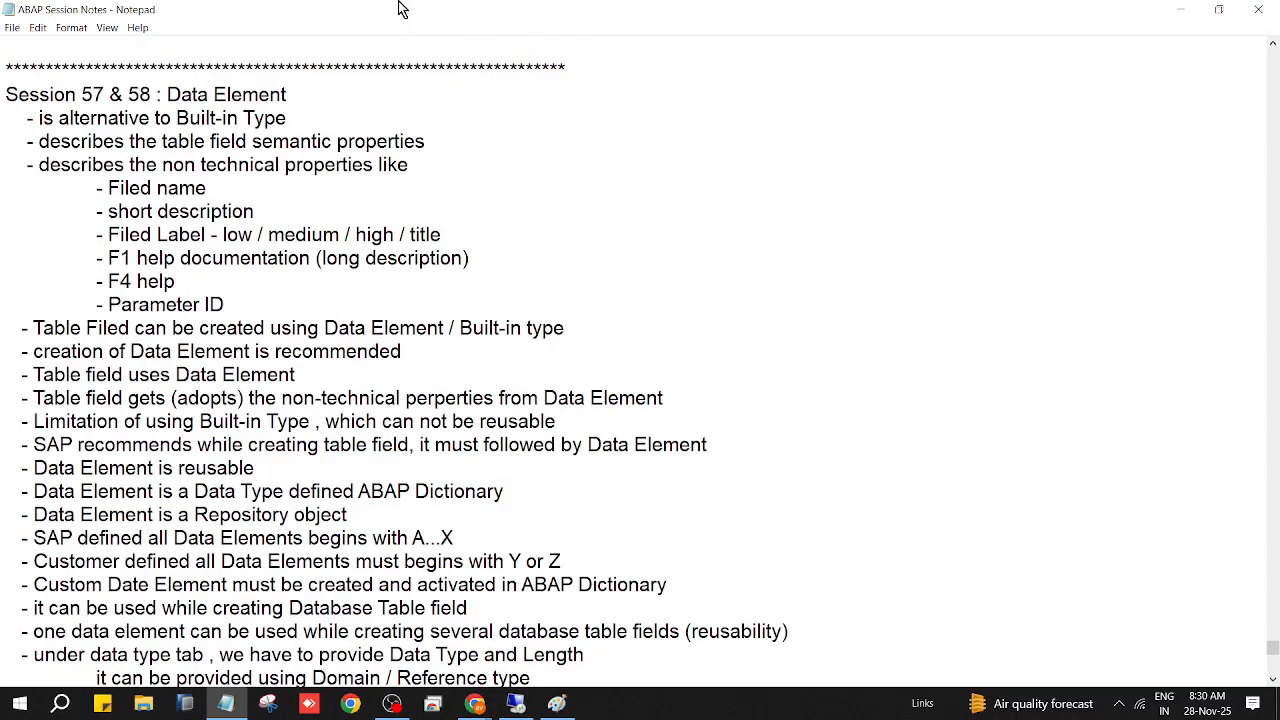
{"action": "left_click", "coordinate": [114, 94]}
{"action": "scroll", "coordinate": [265, 327], "scroll_direction": "down", "scroll_amount": 1}
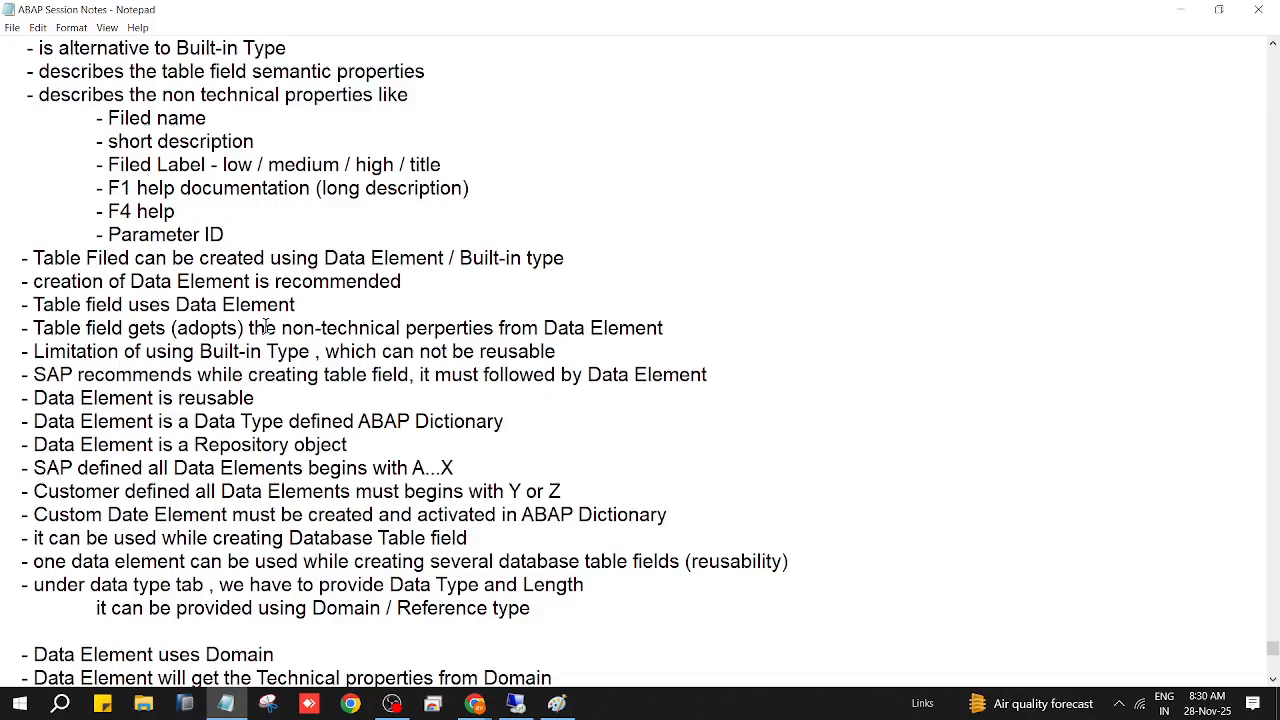
{"action": "scroll", "coordinate": [265, 327], "scroll_direction": "up", "scroll_amount": 1}
{"action": "left_click_drag", "start_coordinate": [22, 115], "coordinate": [663, 206]}
Step: Highlight the notes listing the steps for creating a custom data element
{"action": "scroll", "coordinate": [620, 312], "scroll_direction": "up", "scroll_amount": 4}
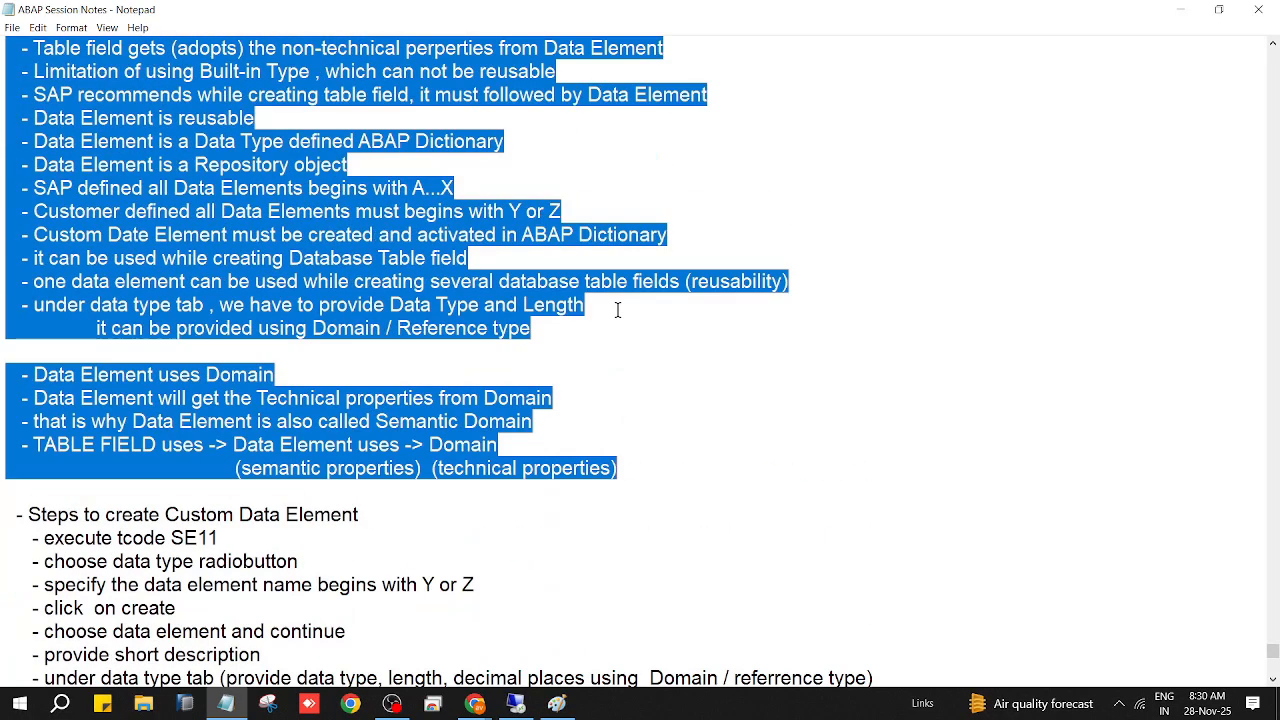
{"action": "scroll", "coordinate": [617, 310], "scroll_direction": "up", "scroll_amount": 4}
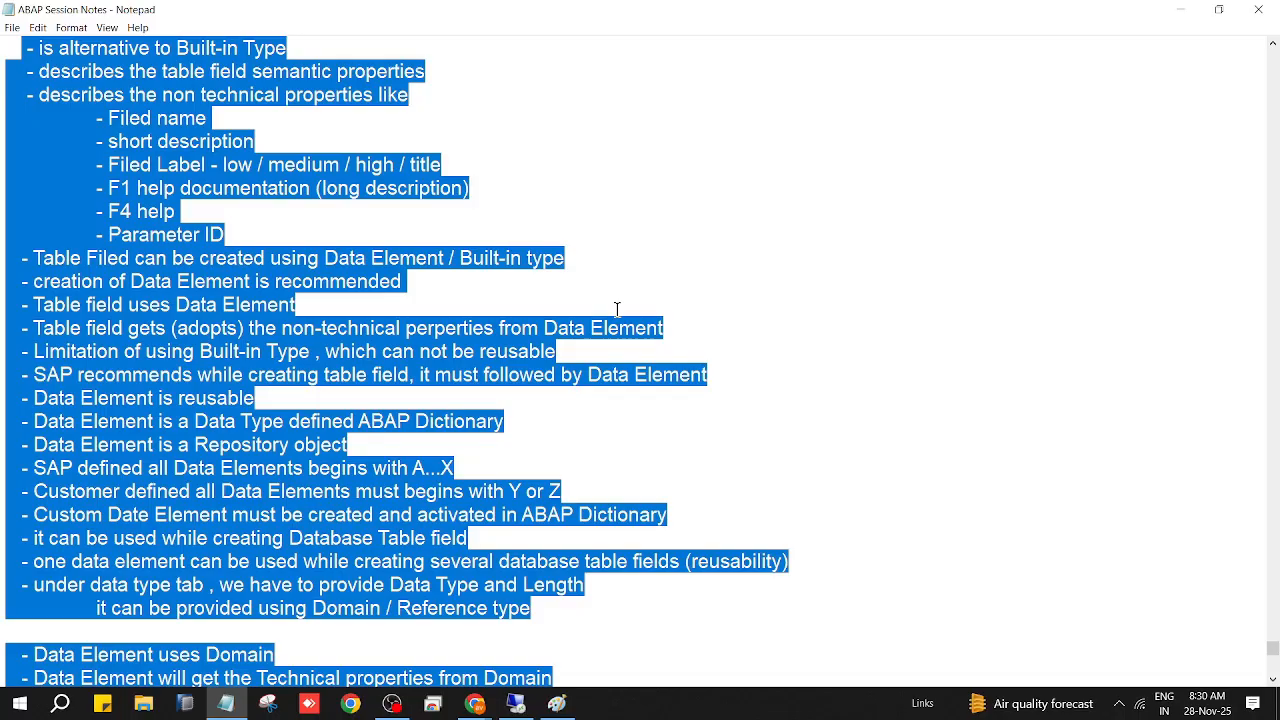
{"action": "scroll", "coordinate": [617, 310], "scroll_direction": "up", "scroll_amount": 1}
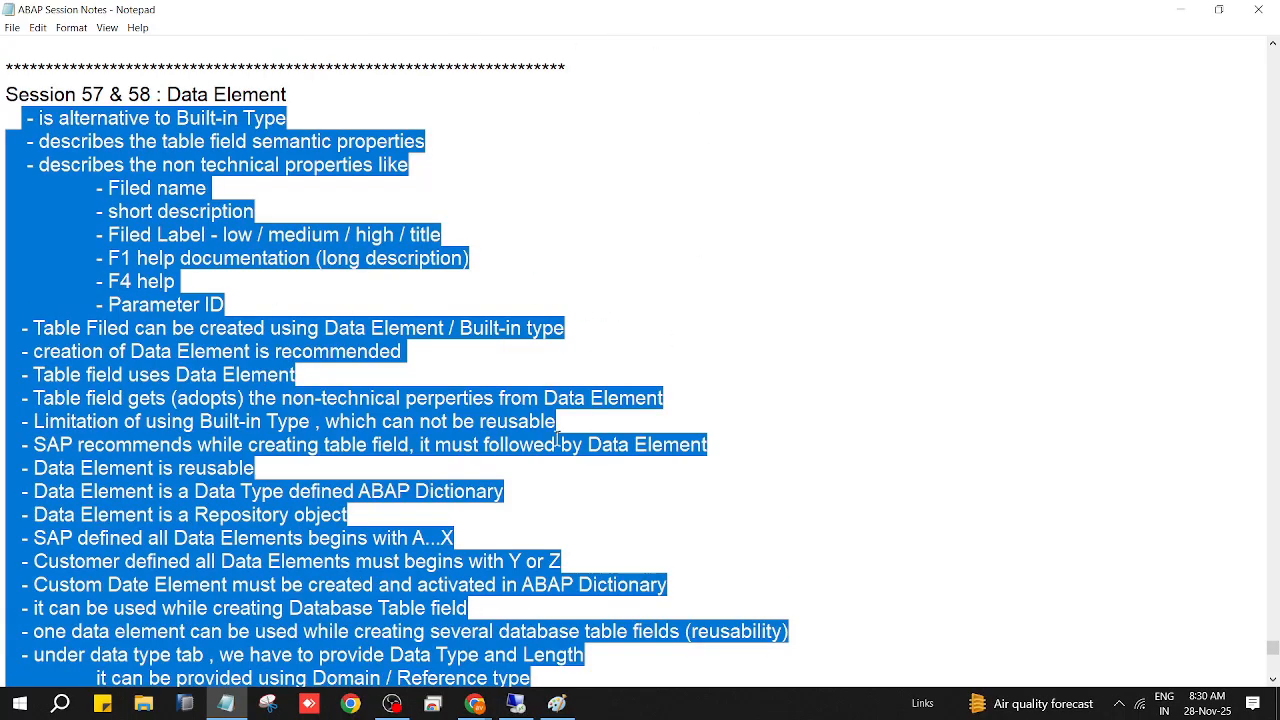
{"action": "left_click", "coordinate": [291, 90]}
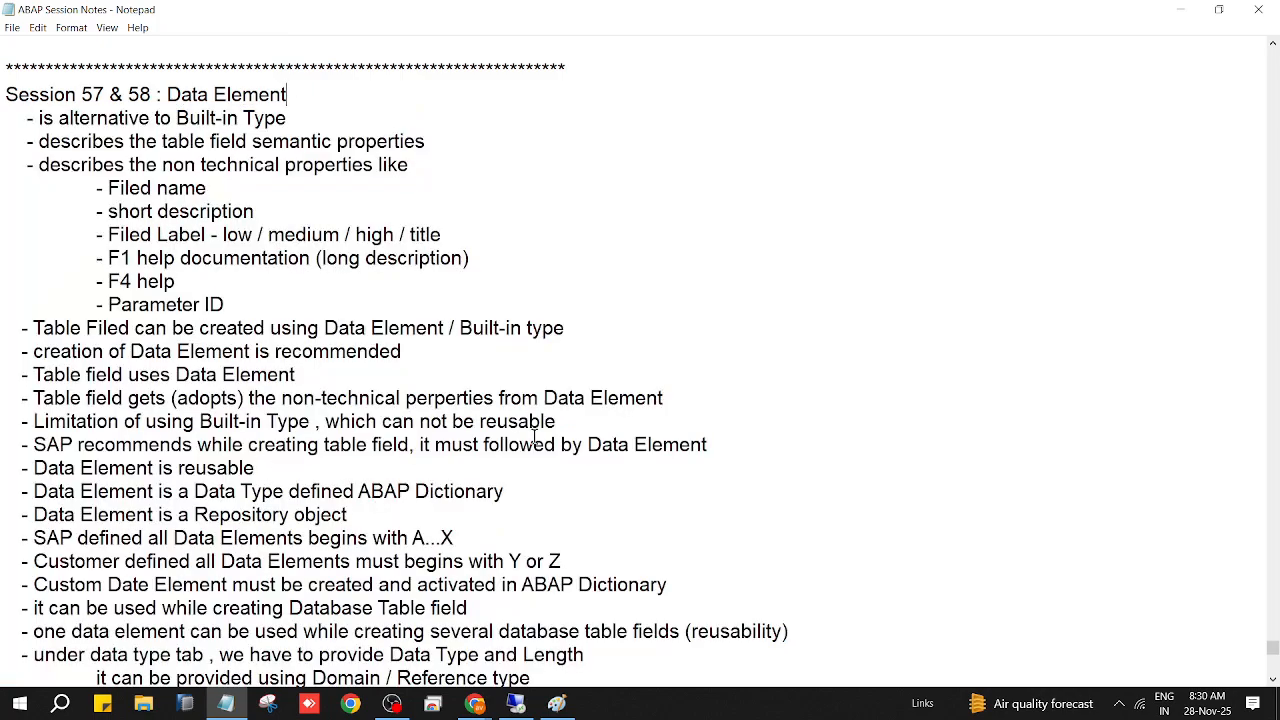
{"action": "scroll", "coordinate": [611, 463], "scroll_direction": "down", "scroll_amount": 5}
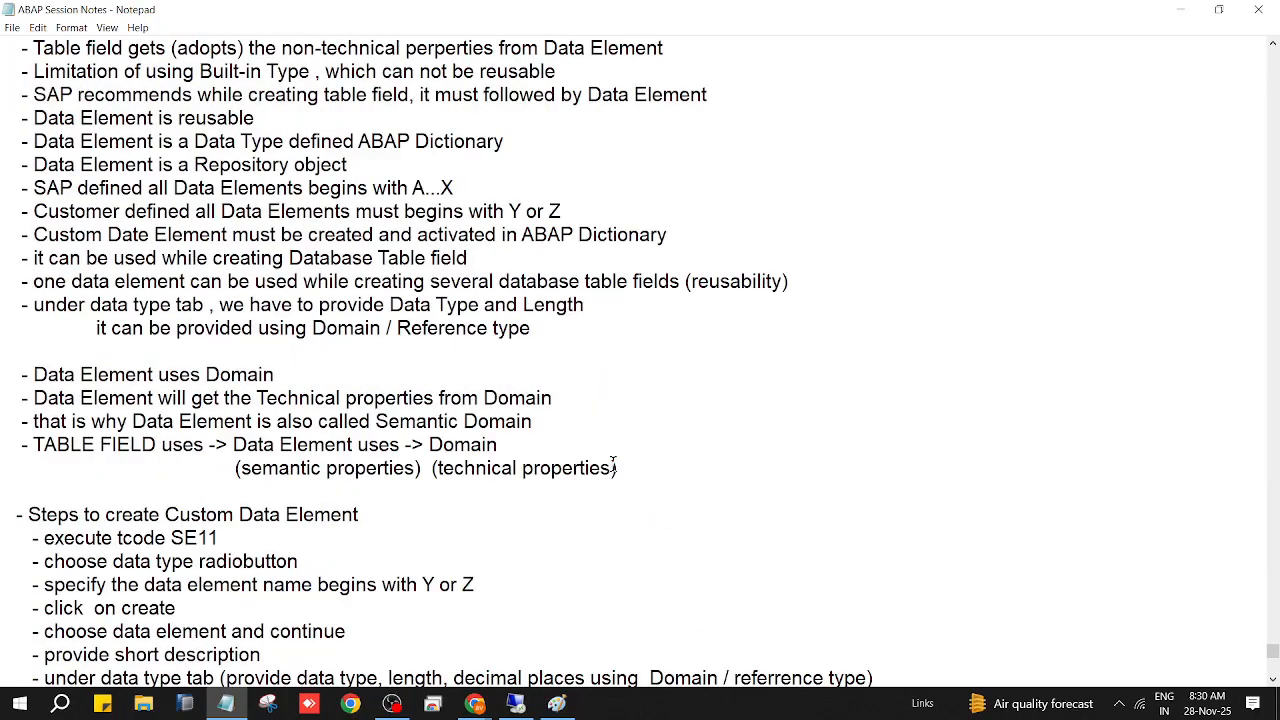
{"action": "scroll", "coordinate": [613, 462], "scroll_direction": "down", "scroll_amount": 4}
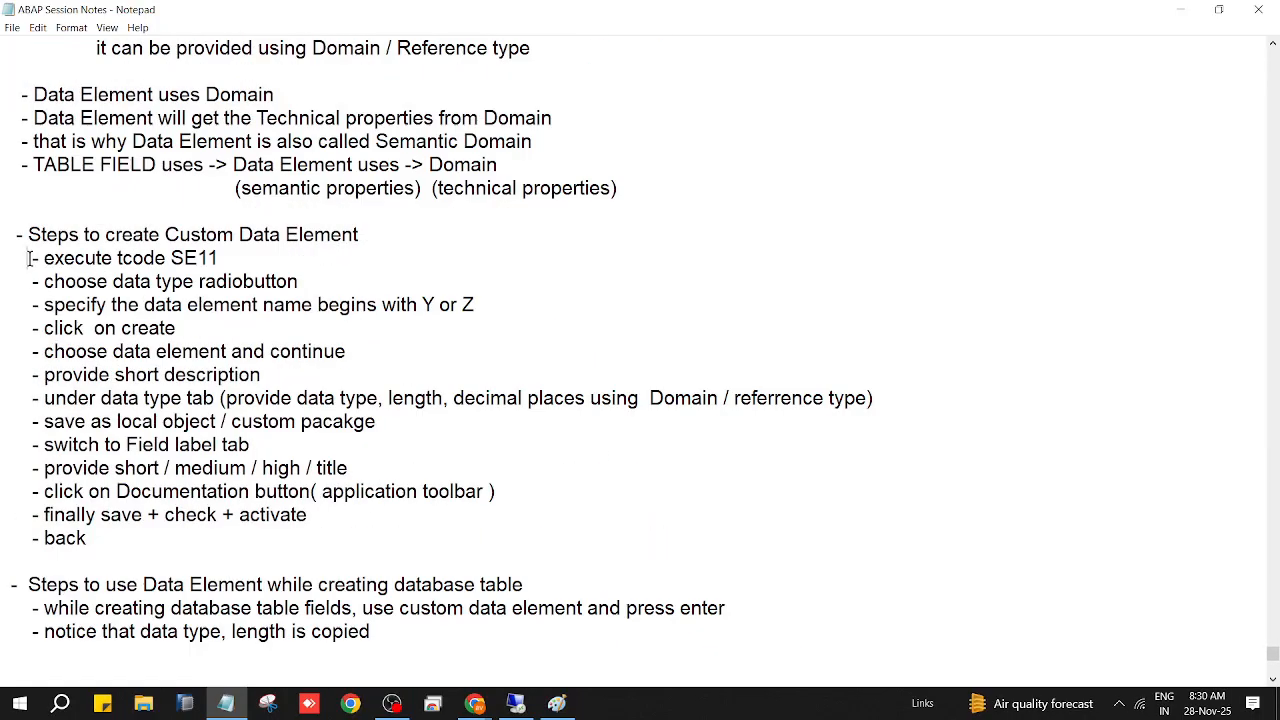
{"action": "left_click_drag", "start_coordinate": [28, 258], "coordinate": [334, 537]}
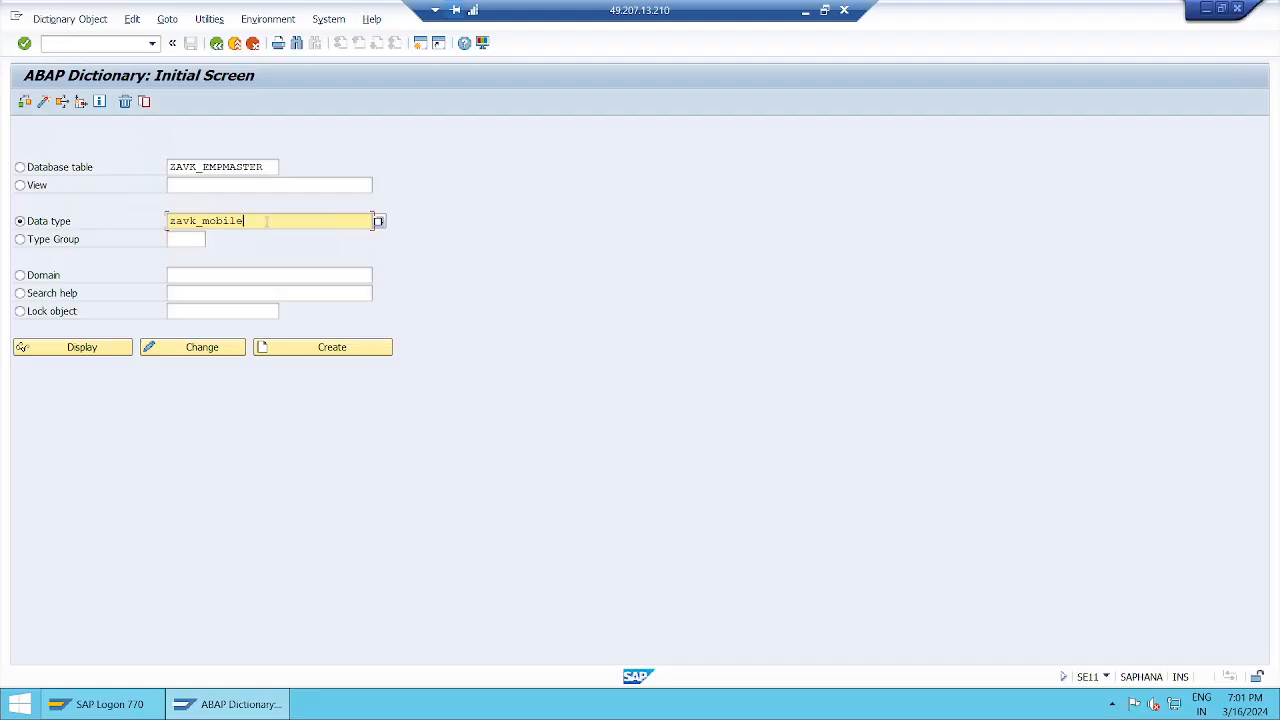
Step: Create zavk_mobile as a new data element, confirming 'Data element' in the Create Type dialog
{"action": "left_click", "coordinate": [367, 350]}
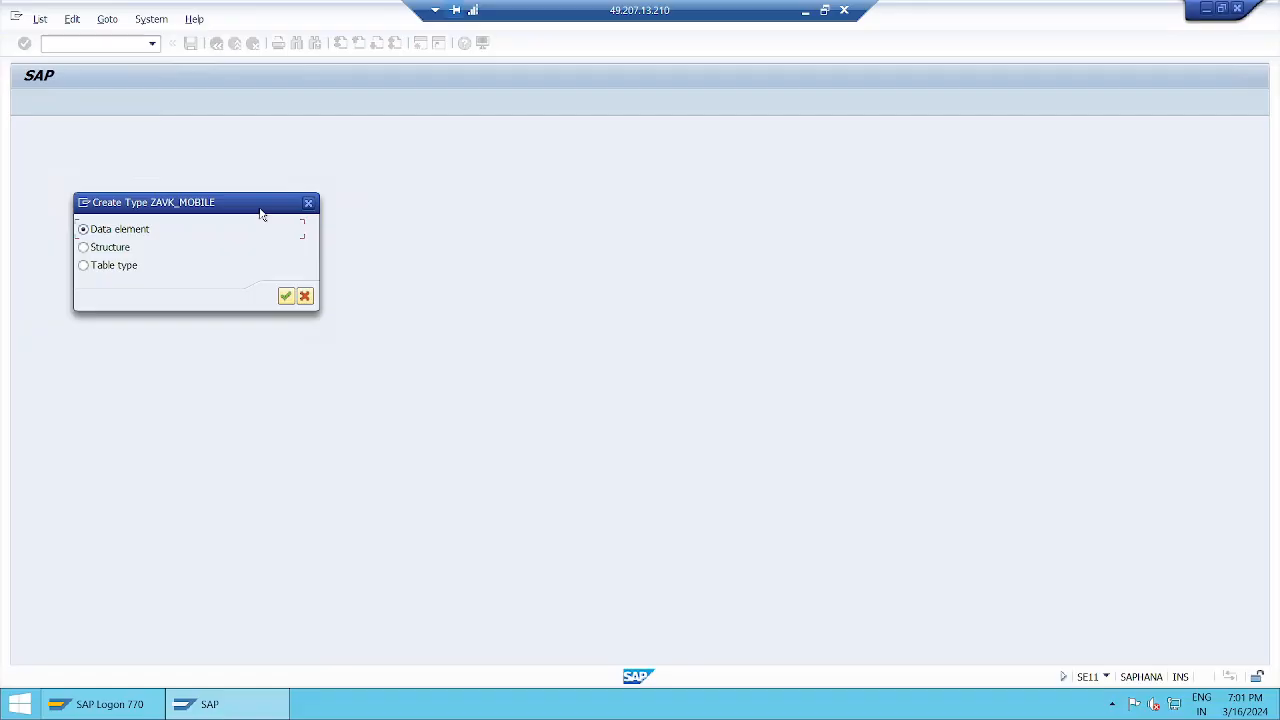
{"action": "left_click_drag", "start_coordinate": [594, 160], "coordinate": [579, 193]}
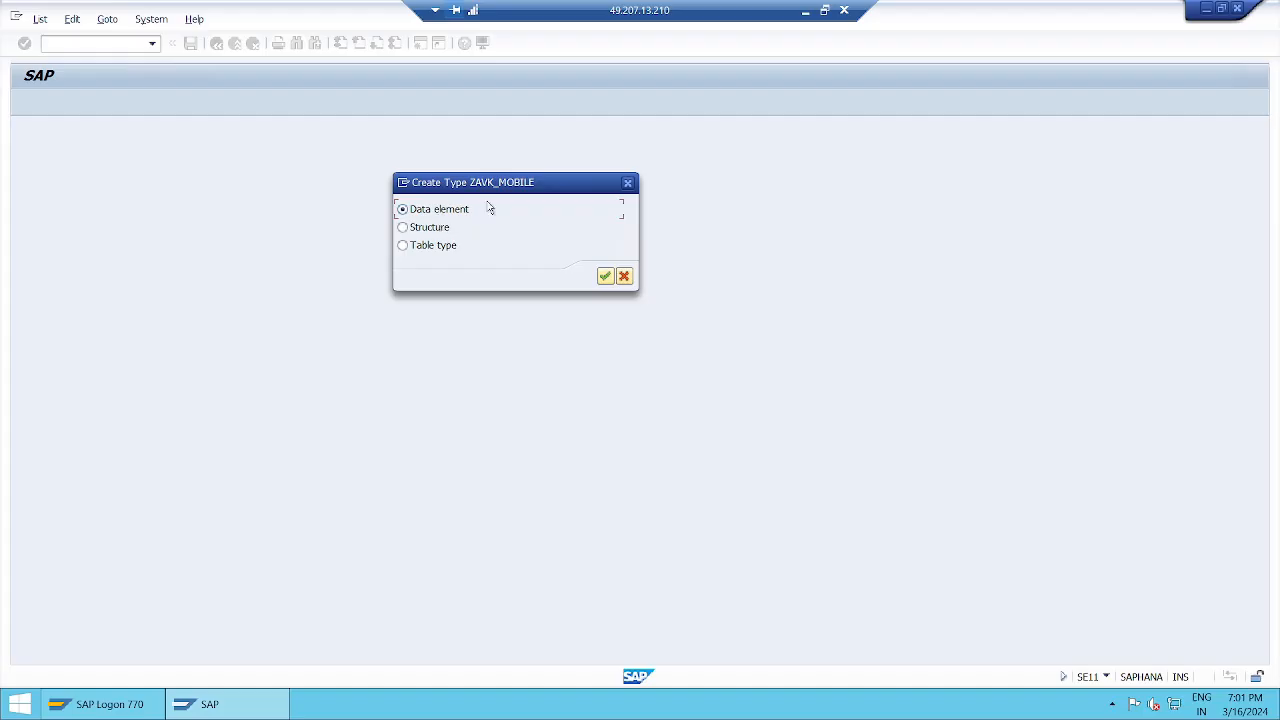
{"action": "left_click", "coordinate": [610, 278]}
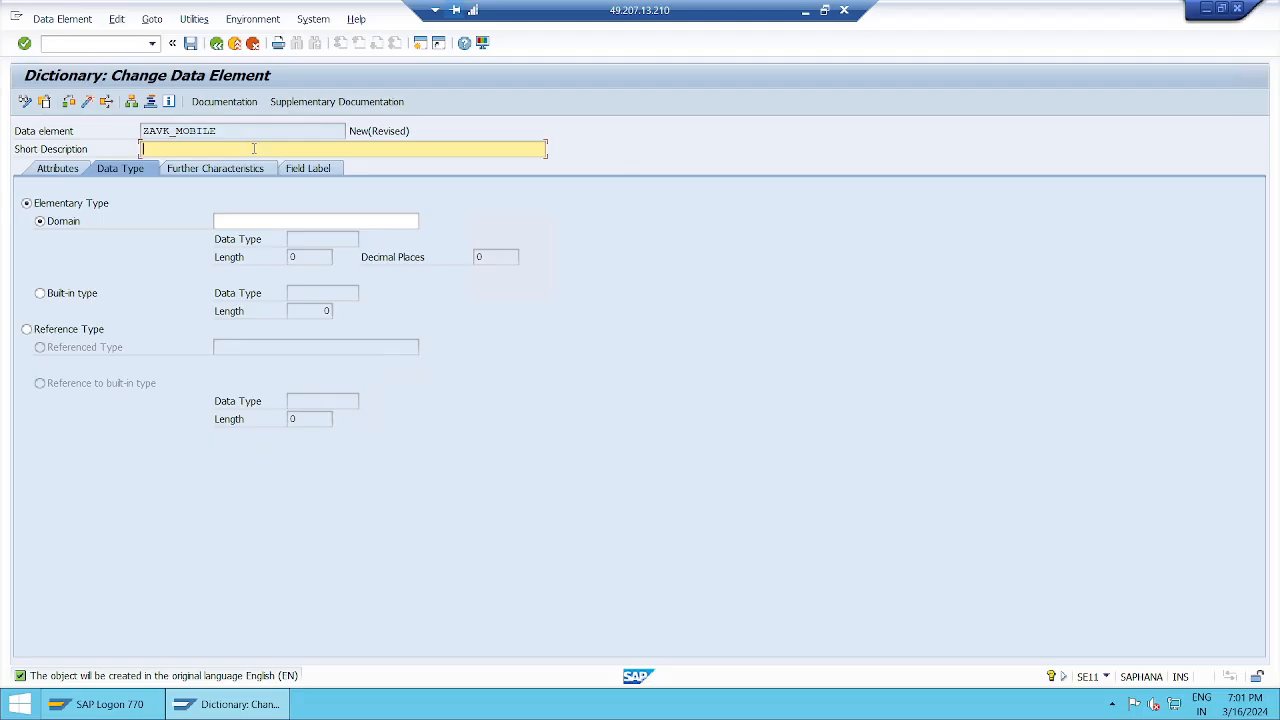
Step: Describe ZAVK_MOBILE as 'Employee Mobile Number' and select Reference Type on the Data Type tab
{"action": "type", "text": "mployee Mobile Number"}
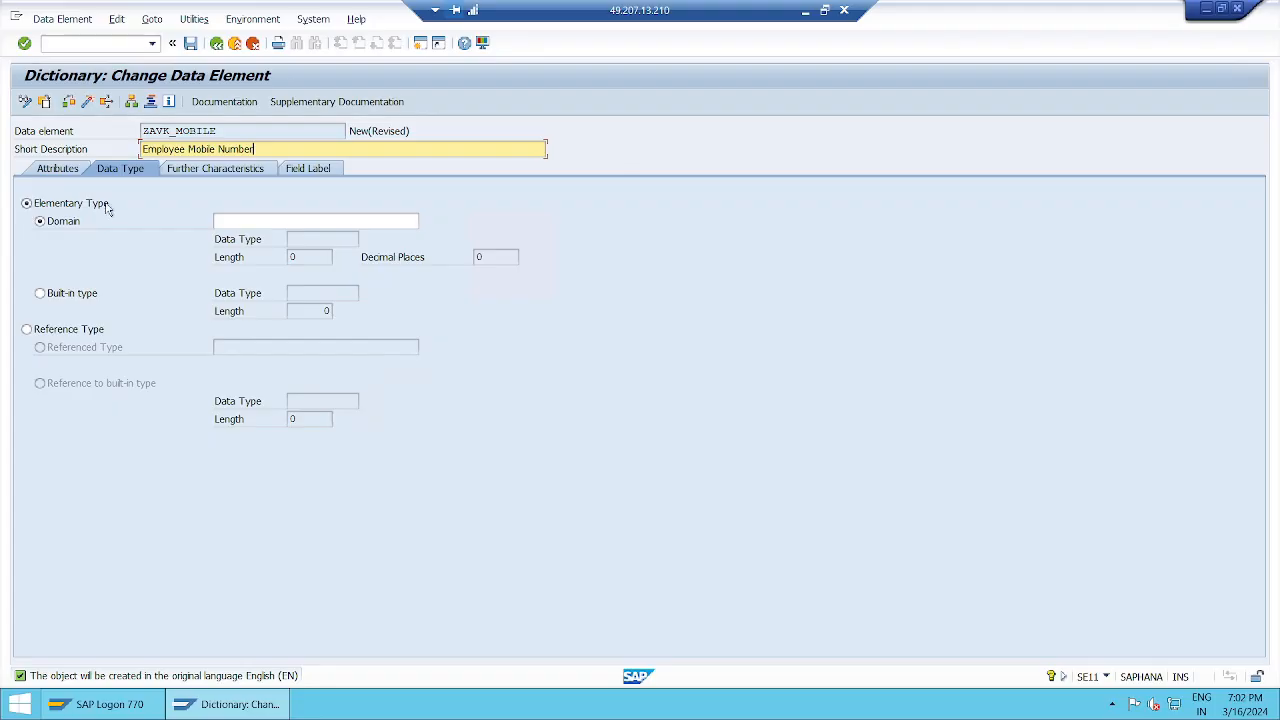
{"action": "left_click", "coordinate": [55, 333]}
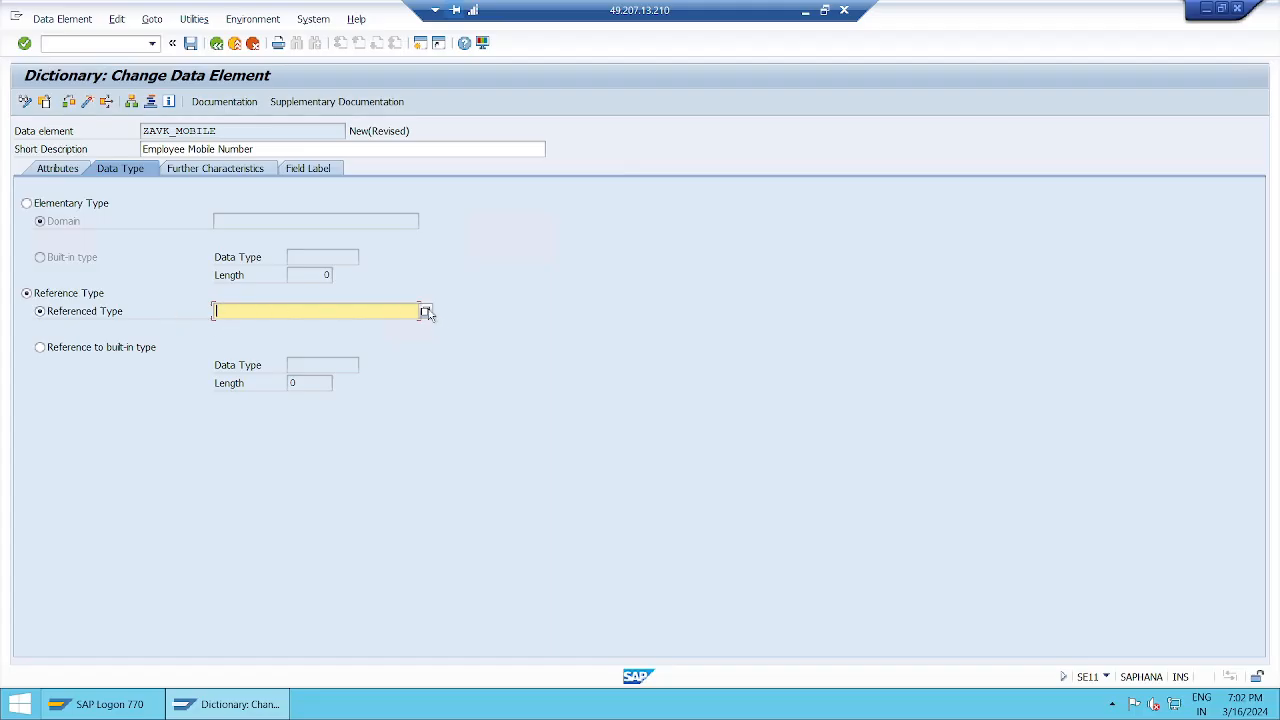
{"action": "left_click", "coordinate": [425, 312]}
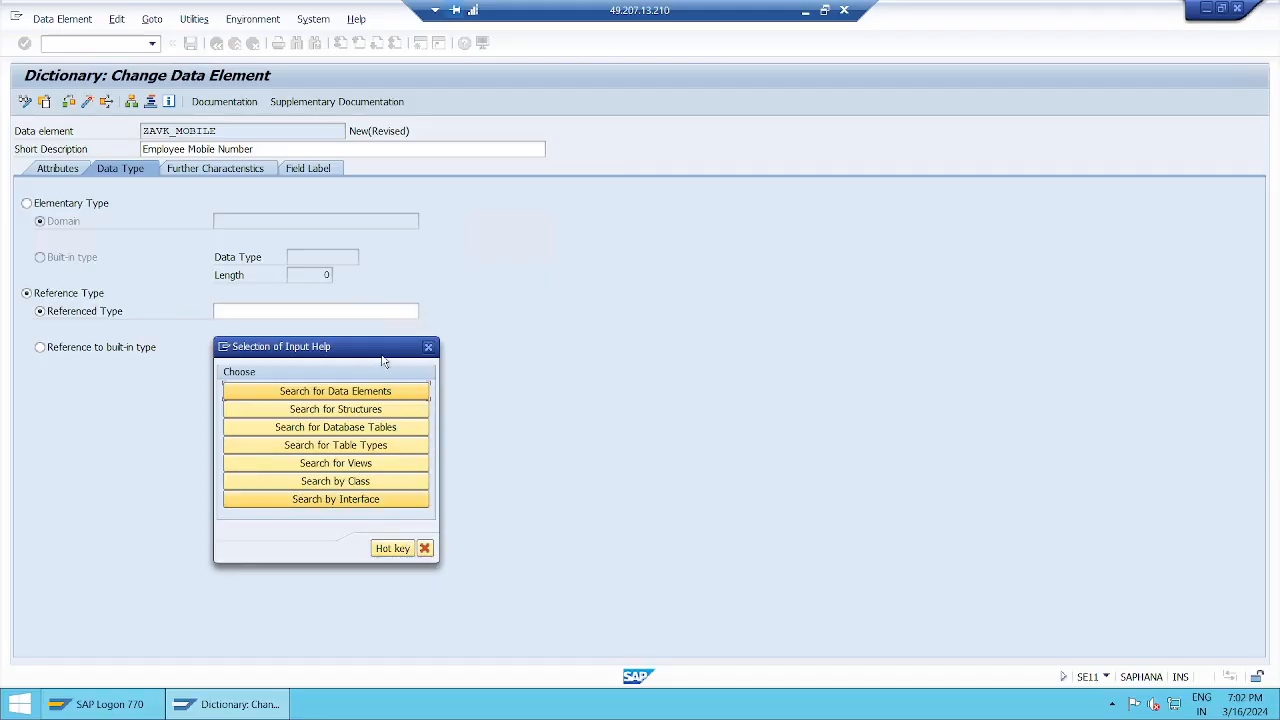
{"action": "left_click_drag", "start_coordinate": [381, 341], "coordinate": [614, 228]}
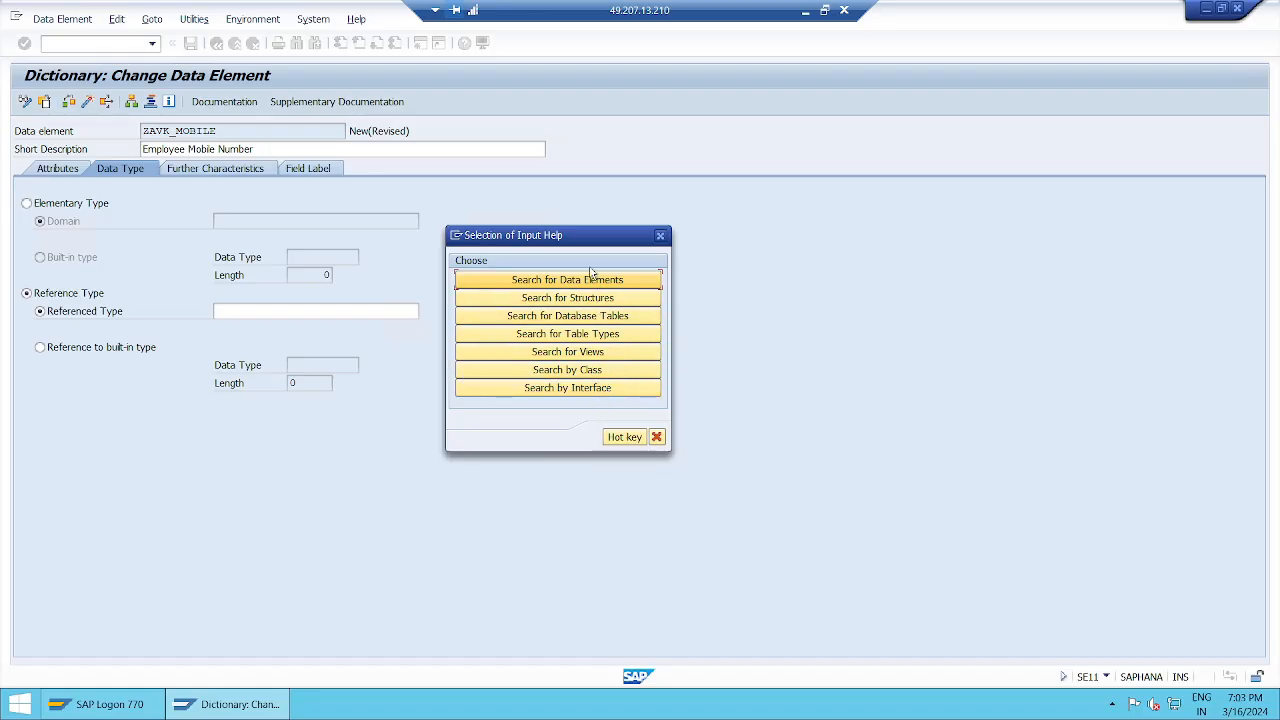
{"action": "left_click", "coordinate": [656, 437]}
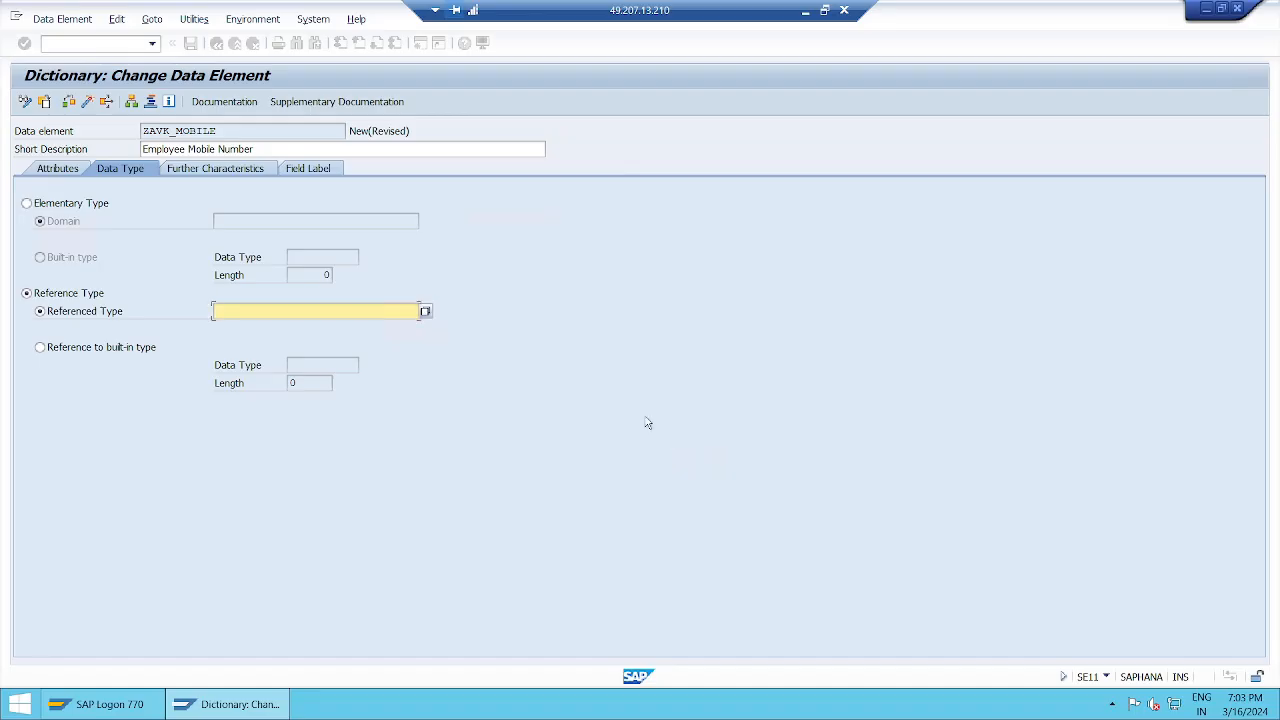
Step: Try out ZAVK_MOBILE's Elementary and Reference type options, including built-in and dictionary references
{"action": "left_click", "coordinate": [52, 348]}
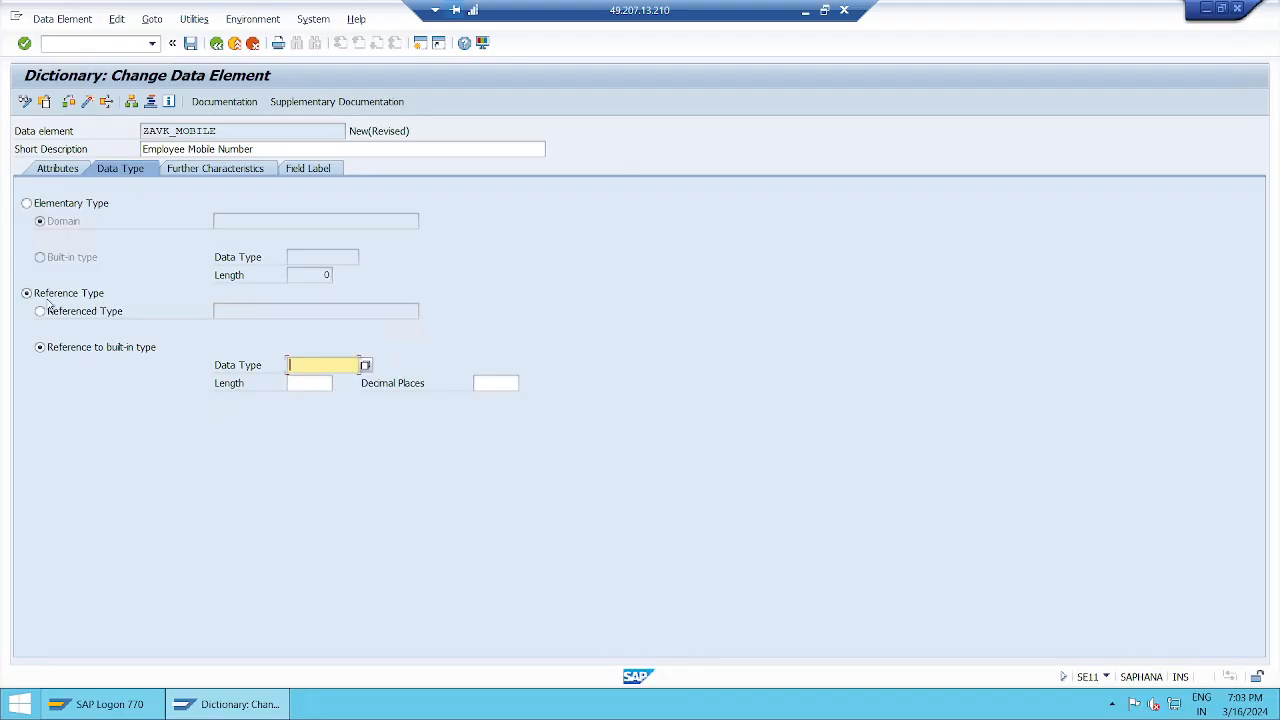
{"action": "left_click", "coordinate": [27, 204]}
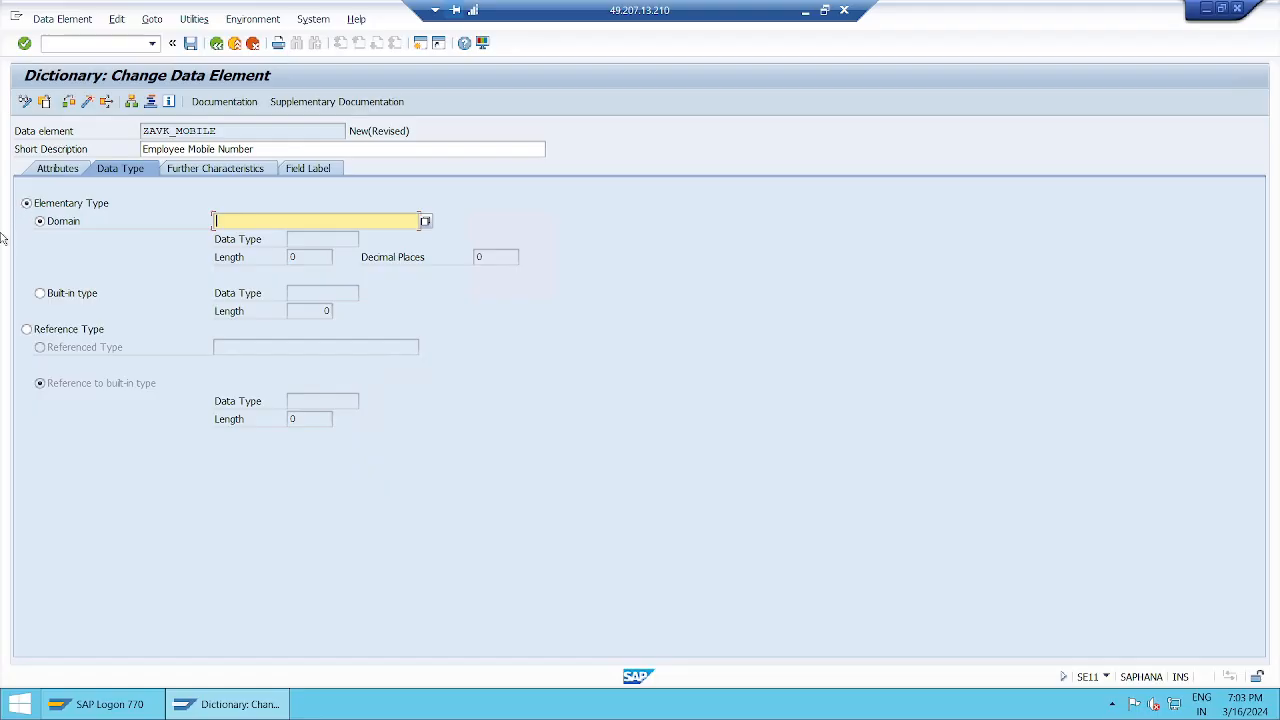
{"action": "left_click", "coordinate": [28, 330]}
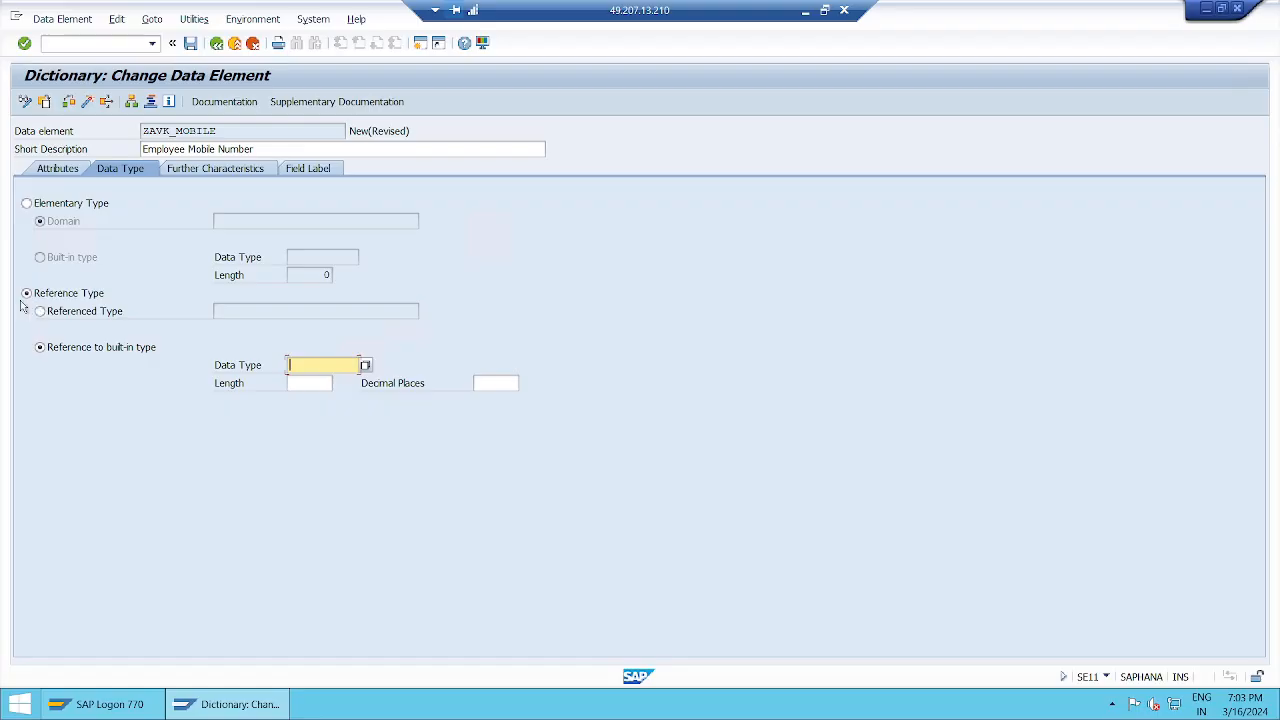
{"action": "left_click", "coordinate": [46, 205]}
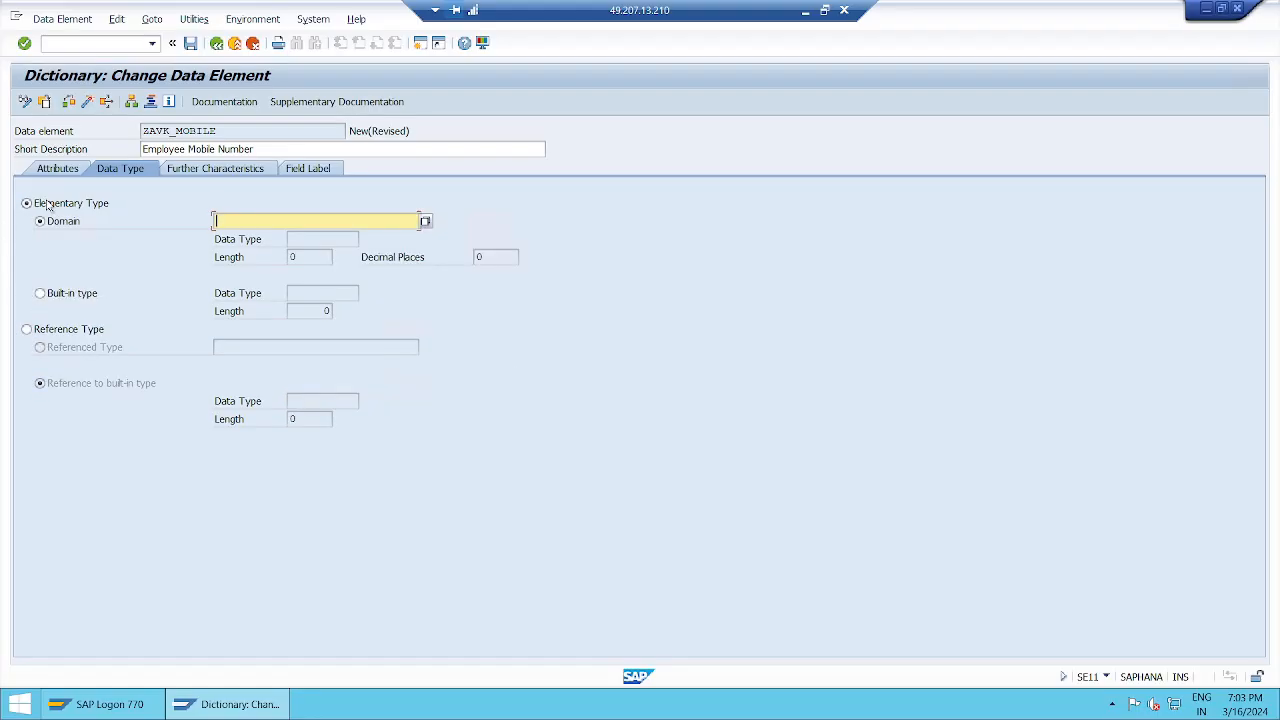
{"action": "left_click", "coordinate": [40, 336]}
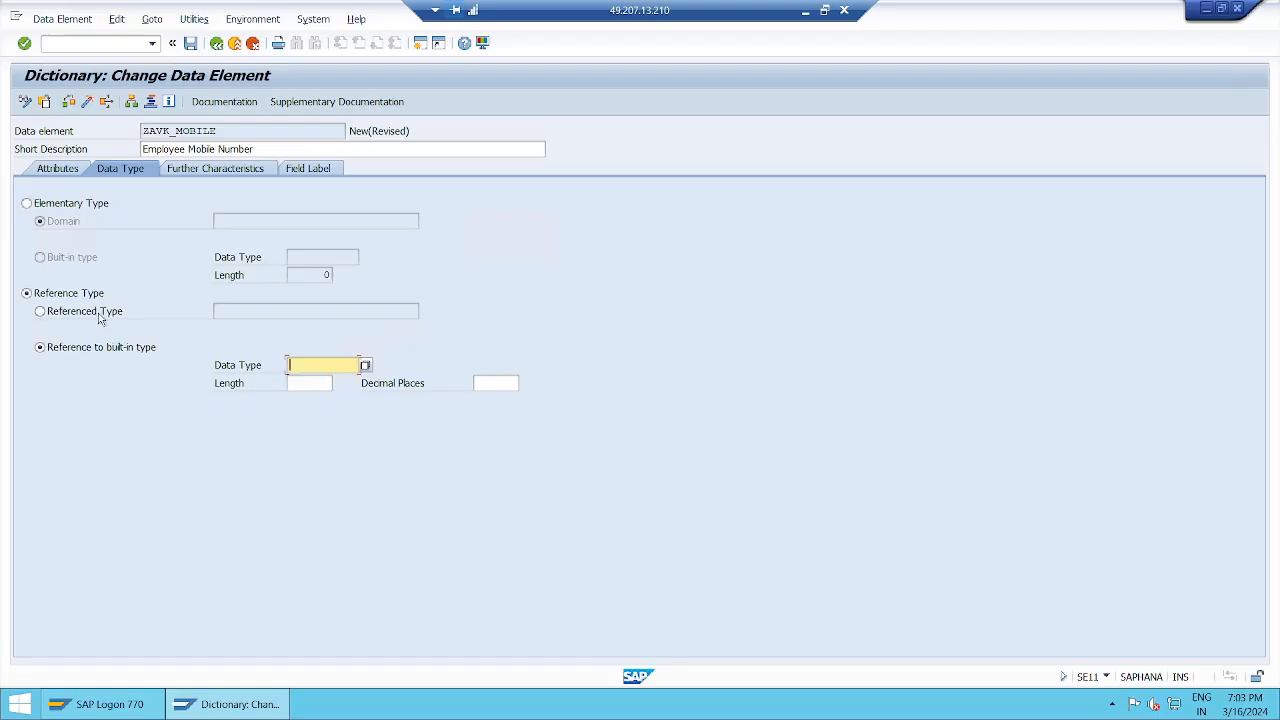
{"action": "left_click", "coordinate": [102, 314]}
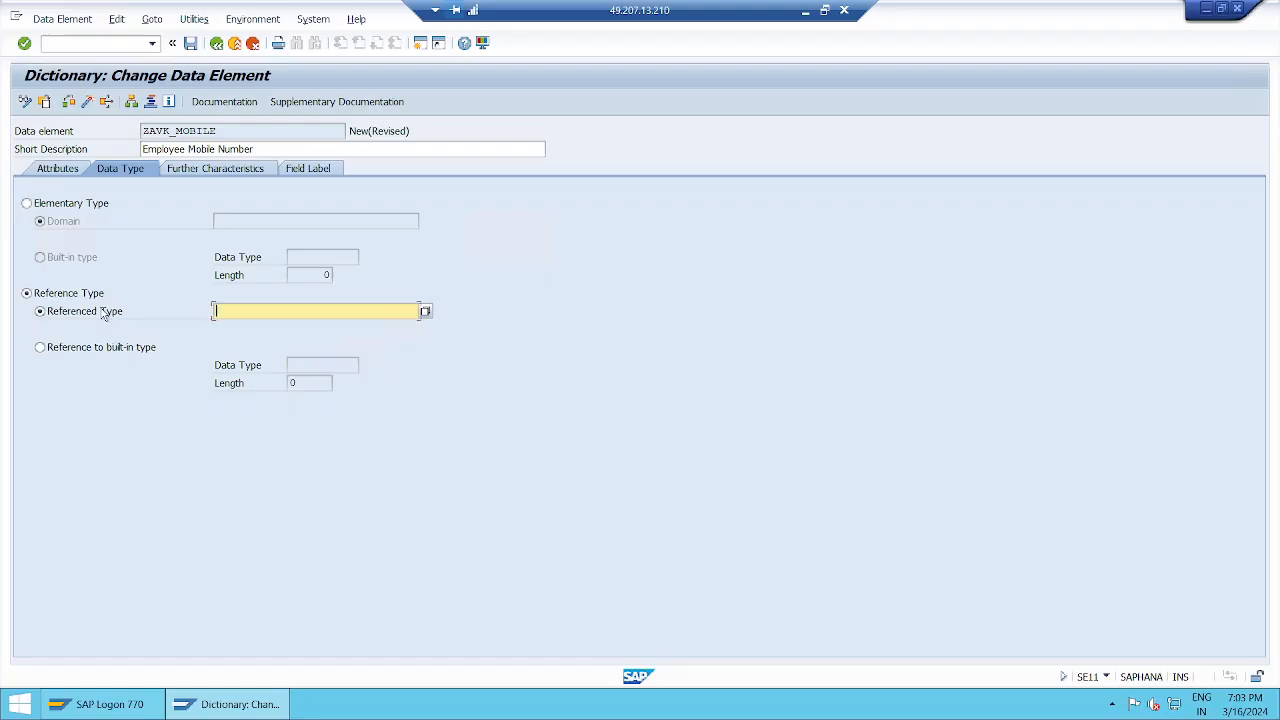
{"action": "left_click", "coordinate": [136, 350]}
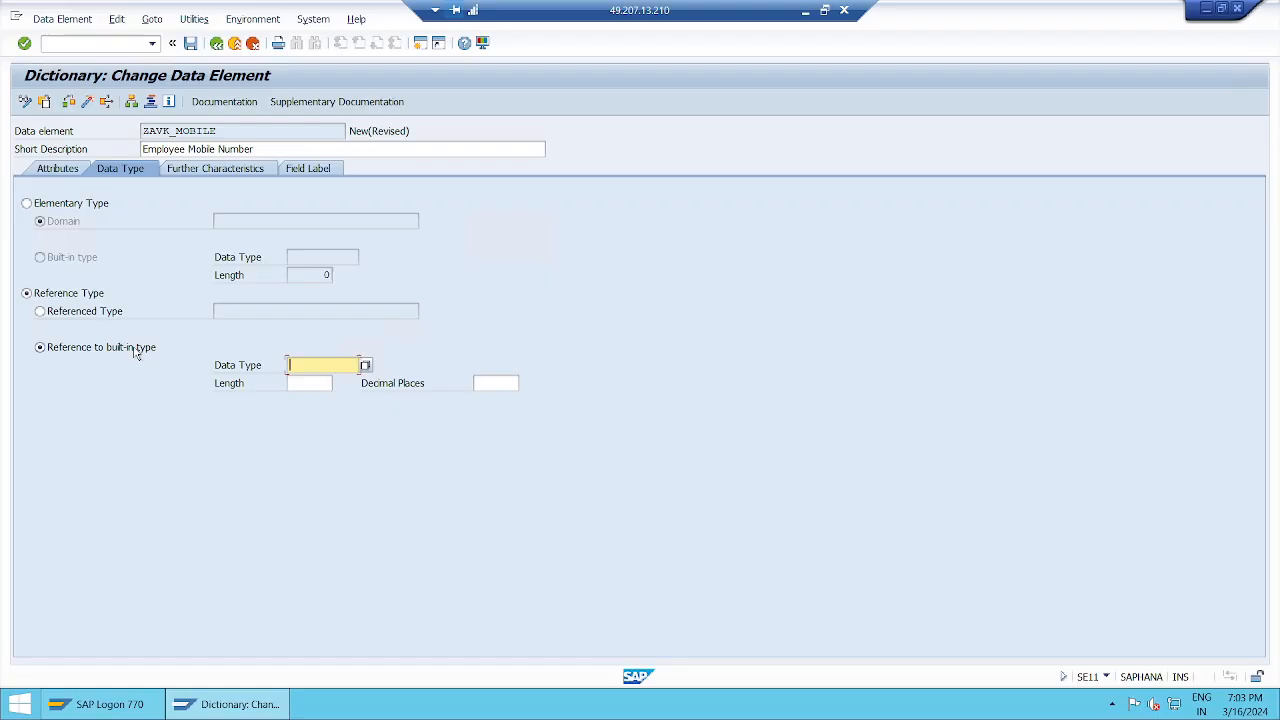
{"action": "left_click", "coordinate": [52, 206]}
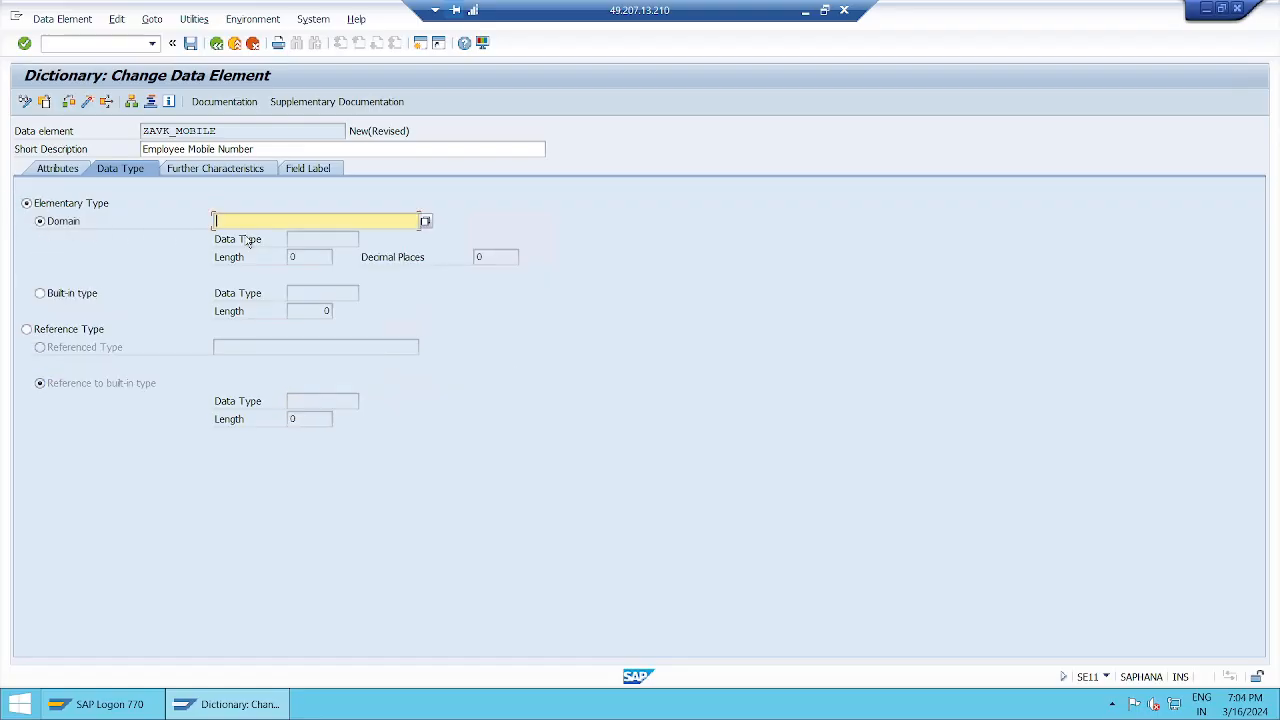
Step: Define ZAVK_MOBILE as an elementary built-in type and list the 37 dictionary data types
{"action": "left_click", "coordinate": [88, 294]}
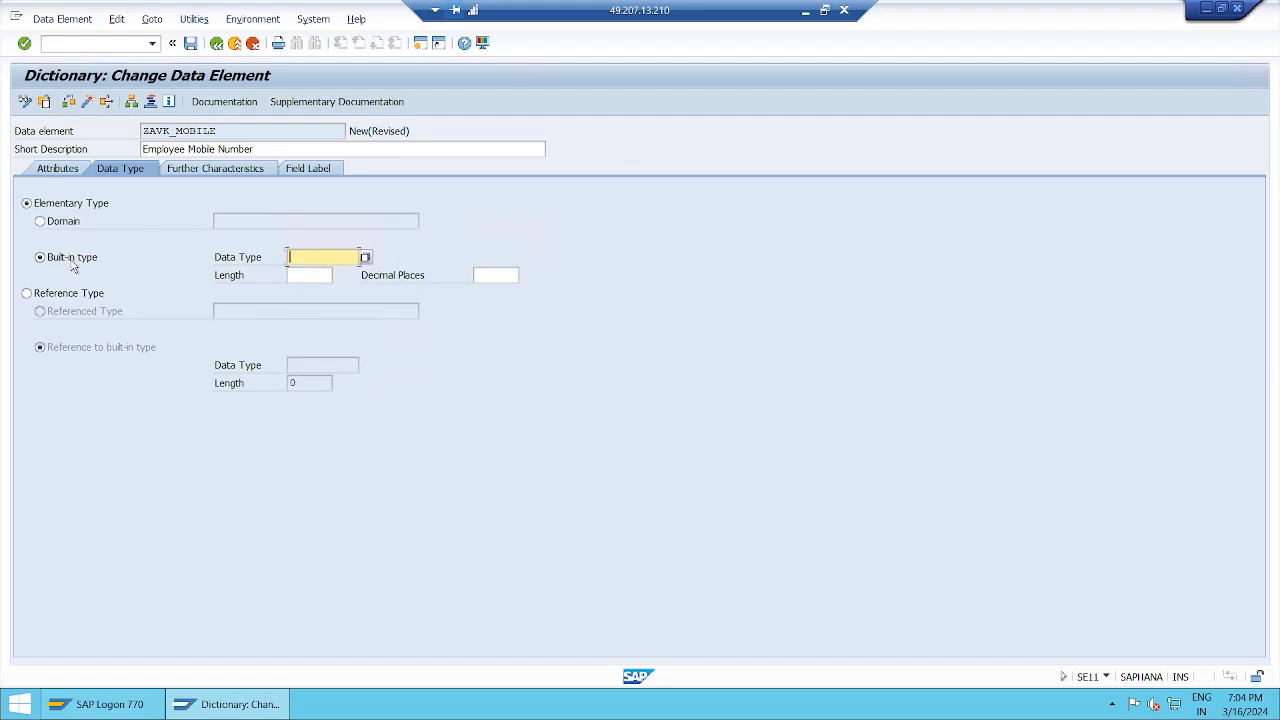
{"action": "left_click", "coordinate": [63, 223]}
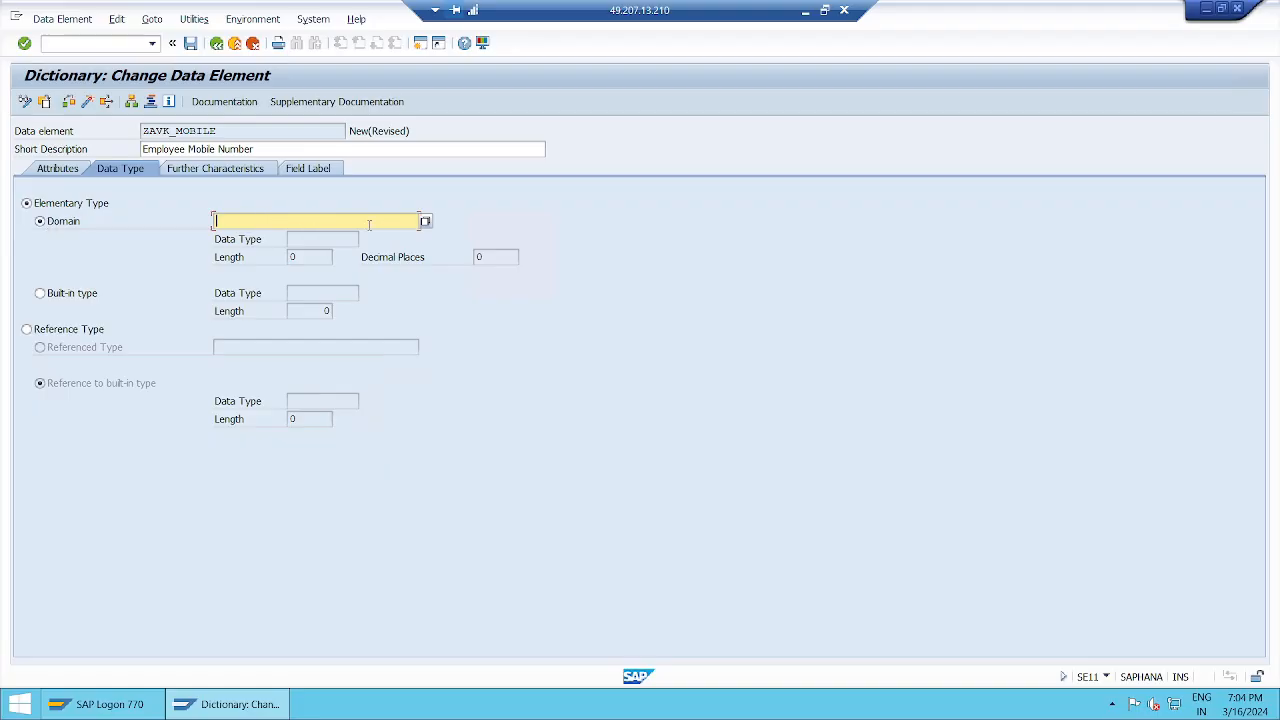
{"action": "left_click", "coordinate": [94, 296]}
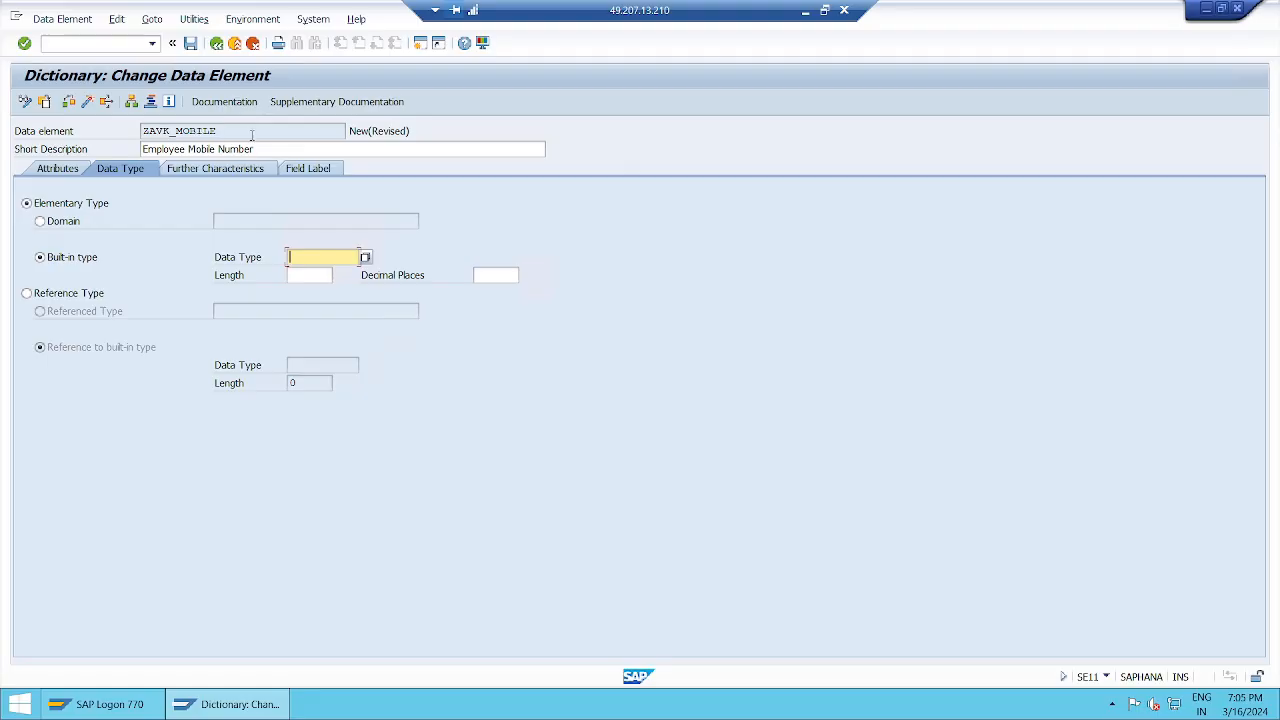
{"action": "left_click", "coordinate": [365, 257]}
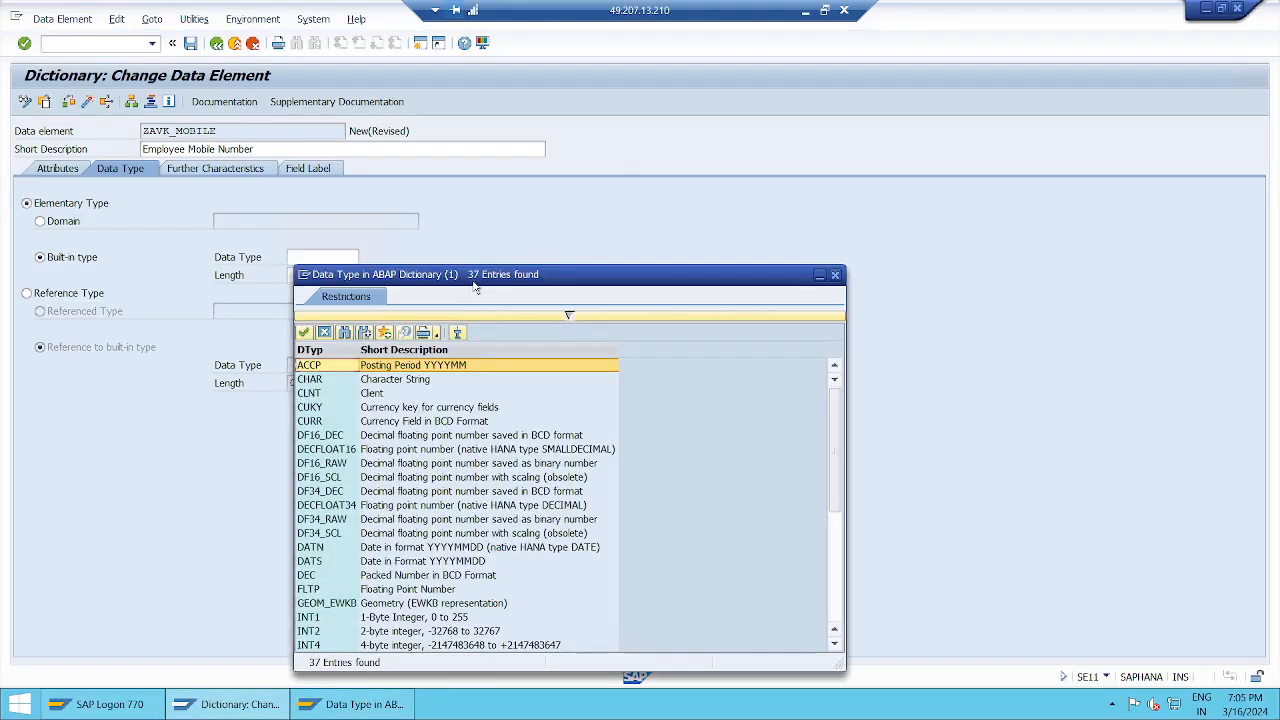
Step: Choose built-in type NUMC (Numerical Text) from the F4 list and give ZAVK_MOBILE length 10
{"action": "left_click_drag", "start_coordinate": [479, 282], "coordinate": [625, 84]}
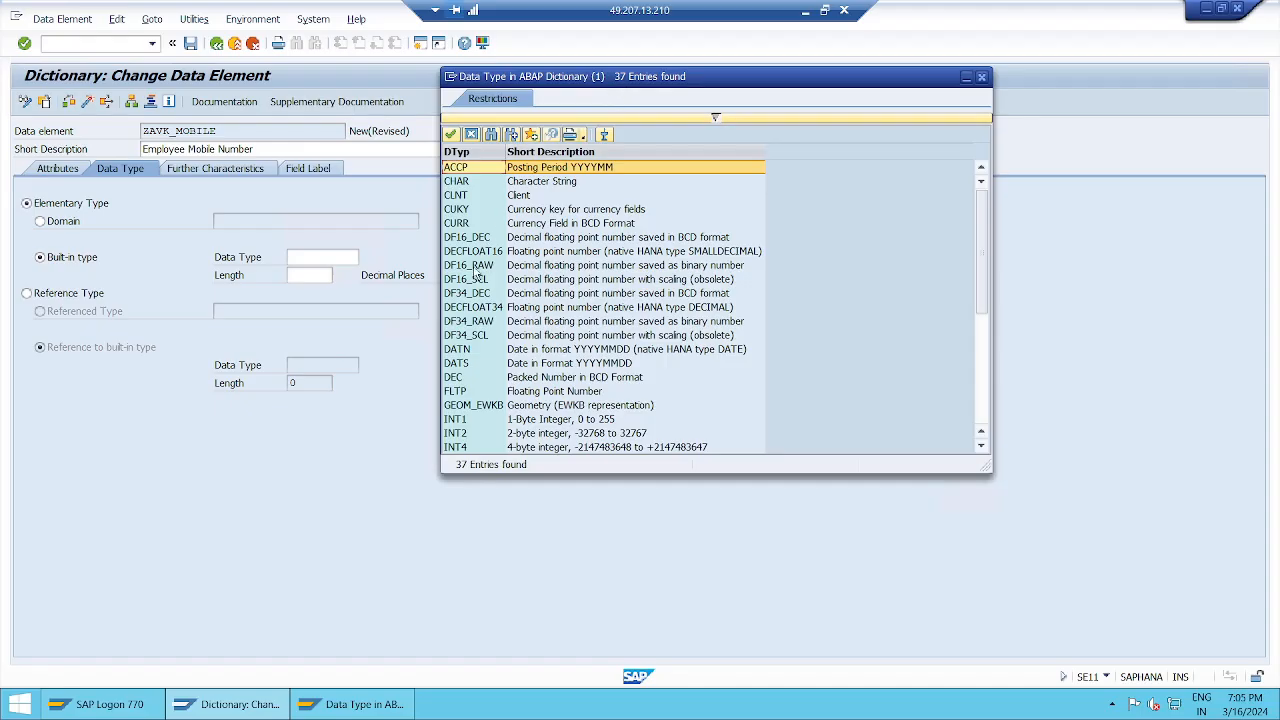
{"action": "scroll", "coordinate": [470, 402], "scroll_direction": "down", "scroll_amount": 5}
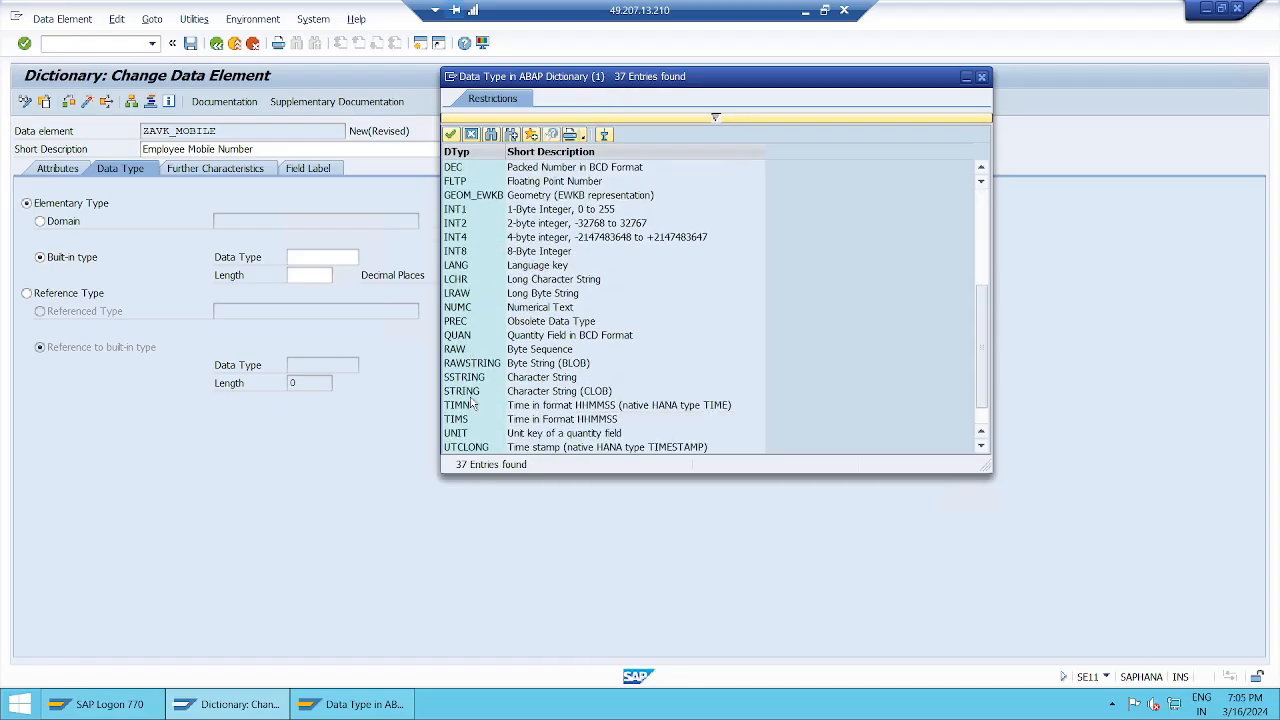
{"action": "left_click", "coordinate": [474, 308]}
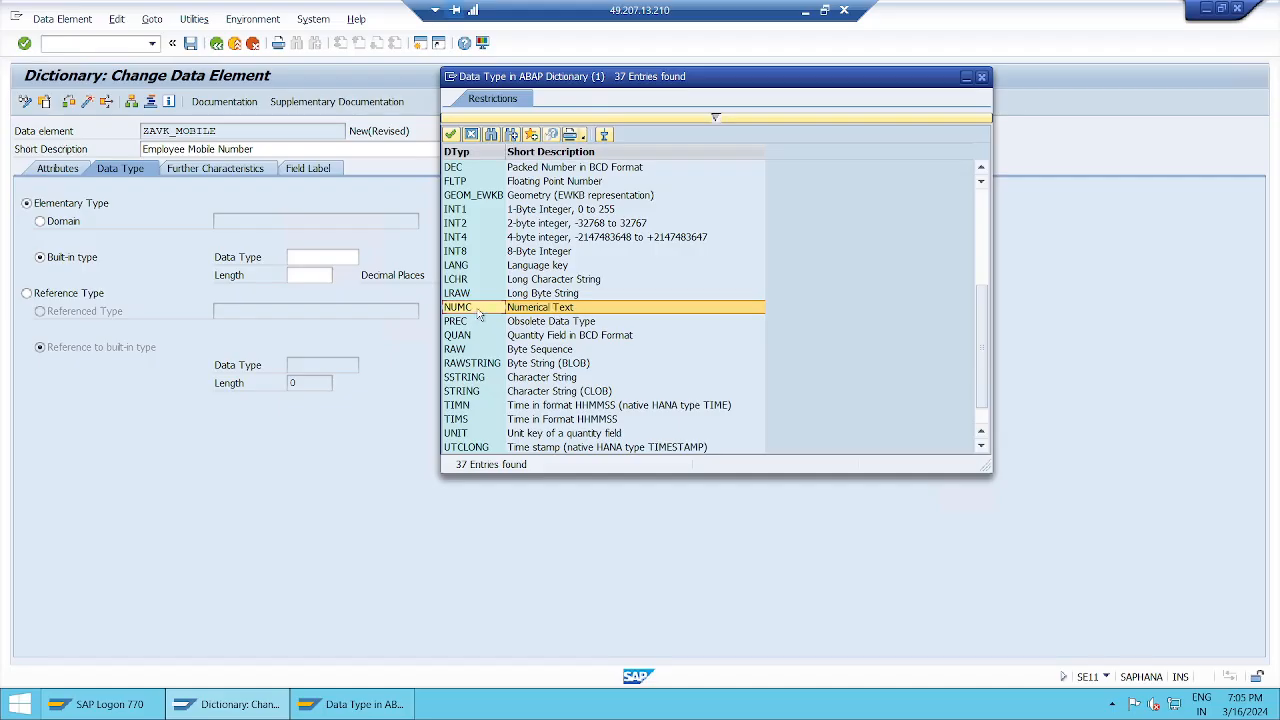
{"action": "double_click", "coordinate": [478, 312]}
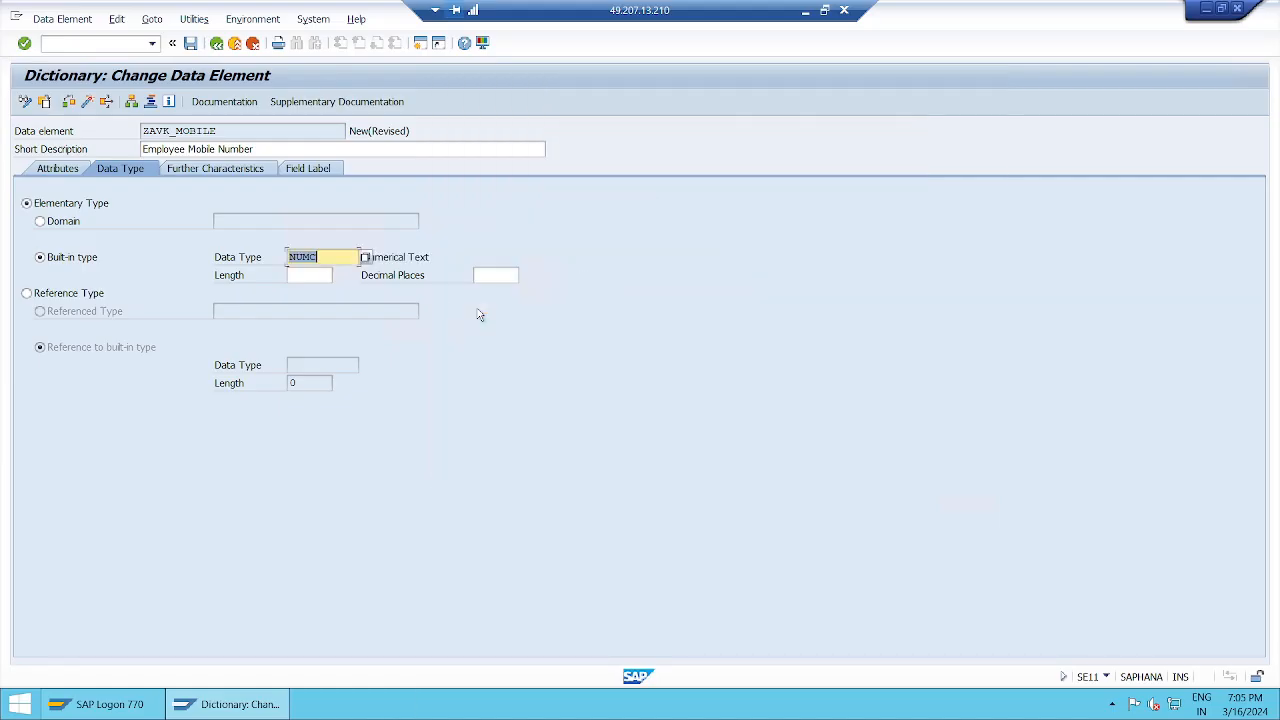
{"action": "left_click", "coordinate": [313, 276]}
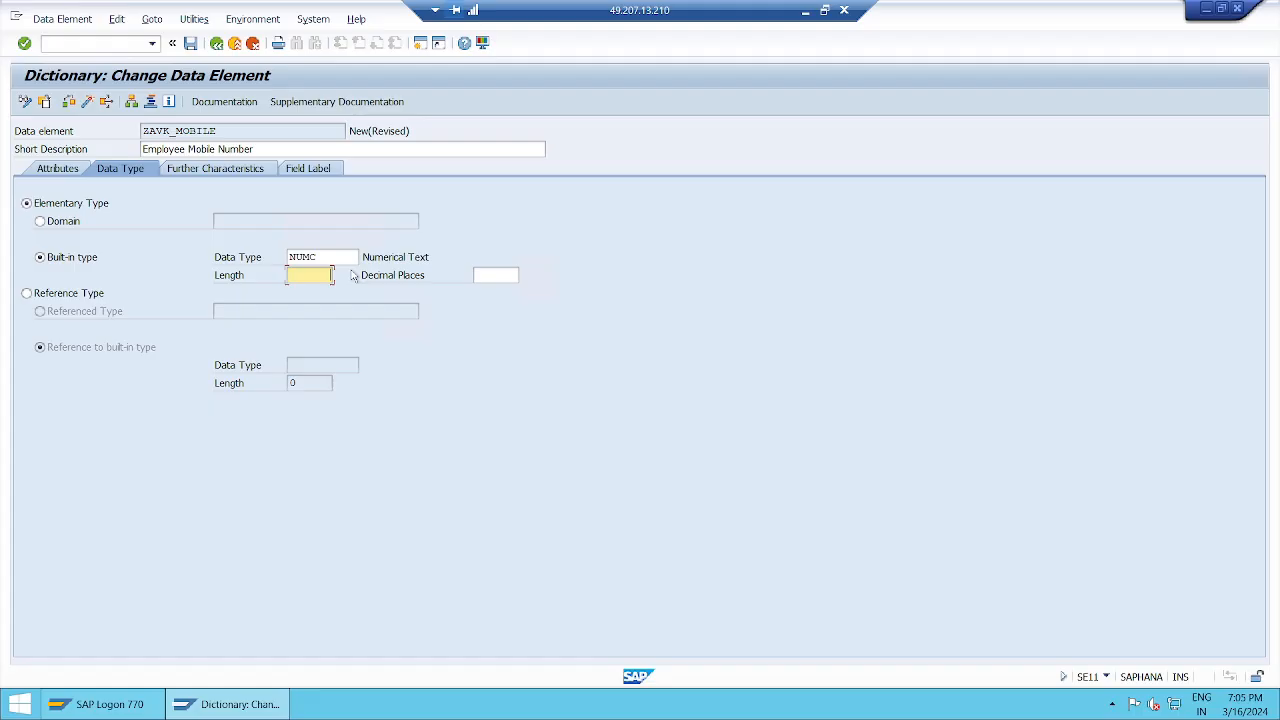
{"action": "type", "text": "10"}
{"action": "key", "text": "Return"}
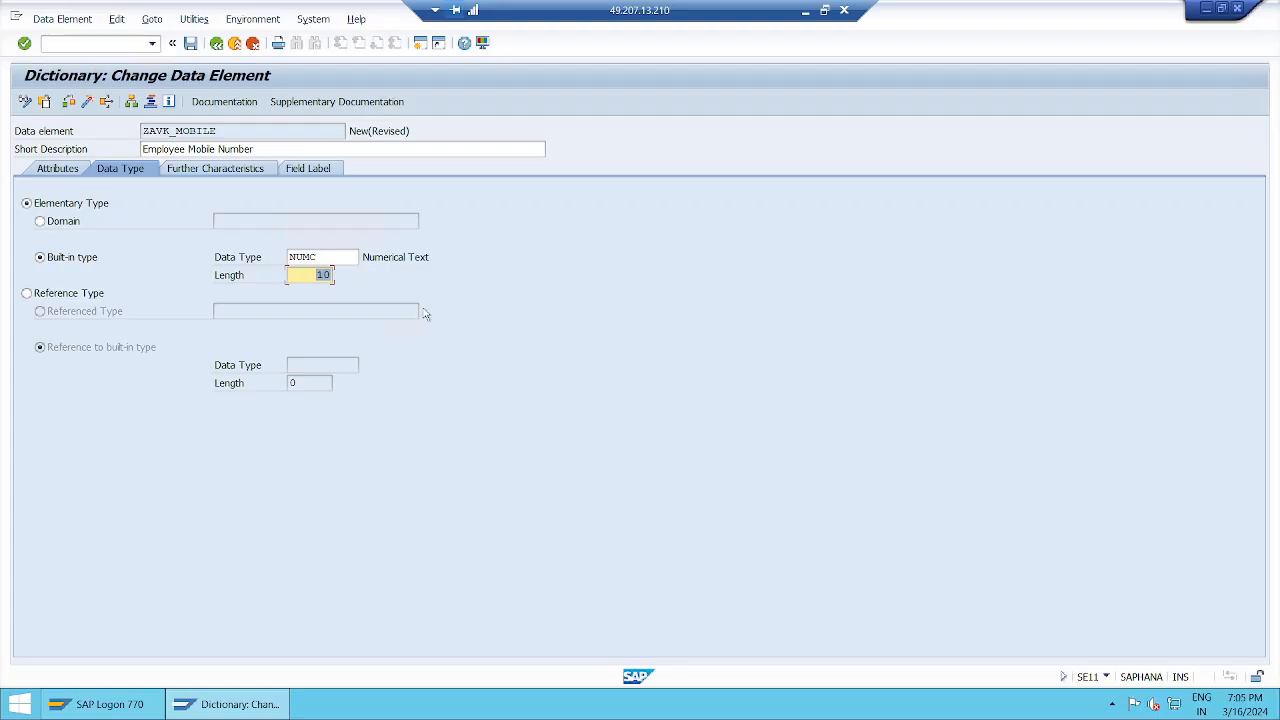
{"action": "left_click", "coordinate": [318, 275]}
Step: In the data type note, insert 'either by' and replace 'referrence' with 'built-in'
{"action": "left_click", "coordinate": [805, 14]}
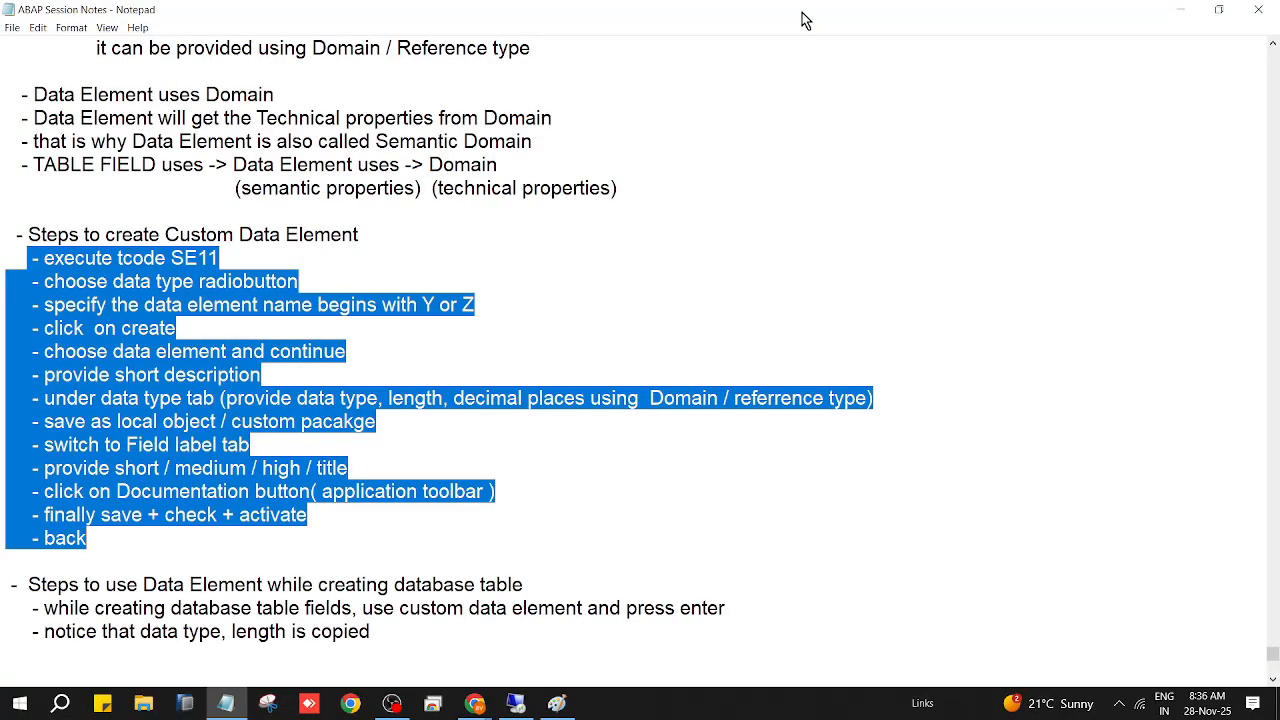
{"action": "left_click", "coordinate": [398, 342]}
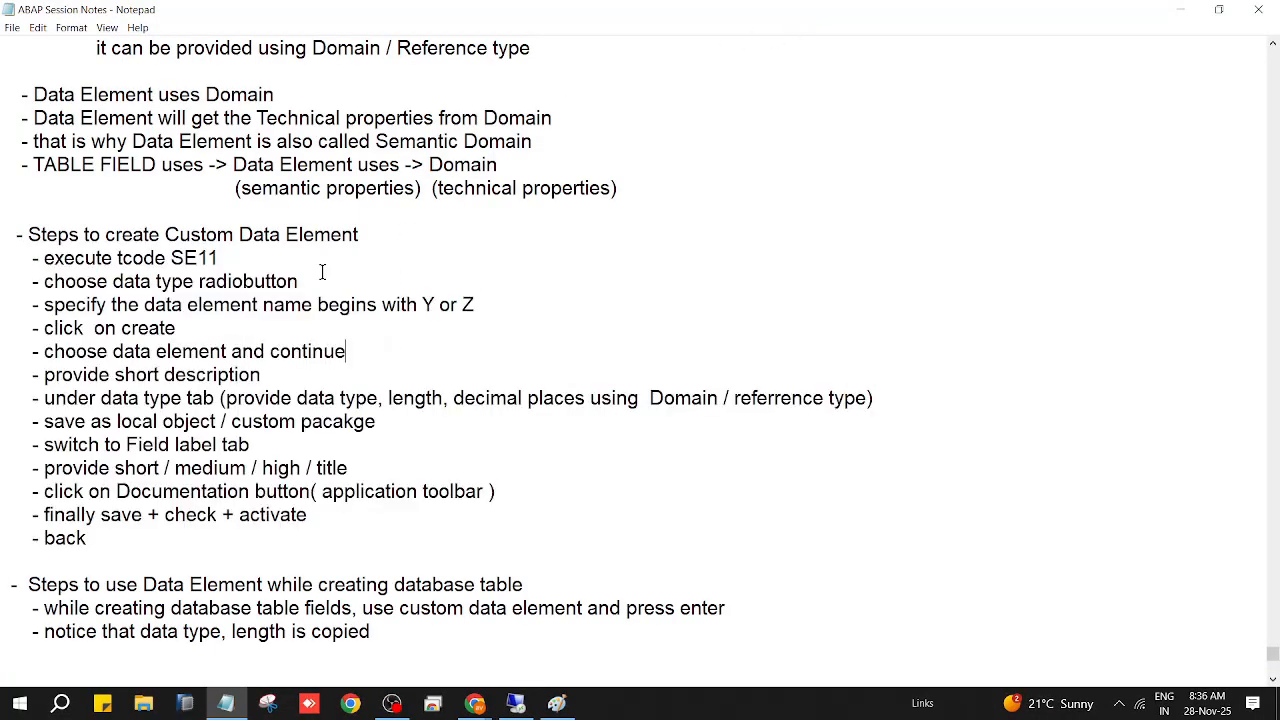
{"action": "left_click", "coordinate": [258, 375]}
{"action": "left_click_drag", "start_coordinate": [307, 398], "coordinate": [606, 400]}
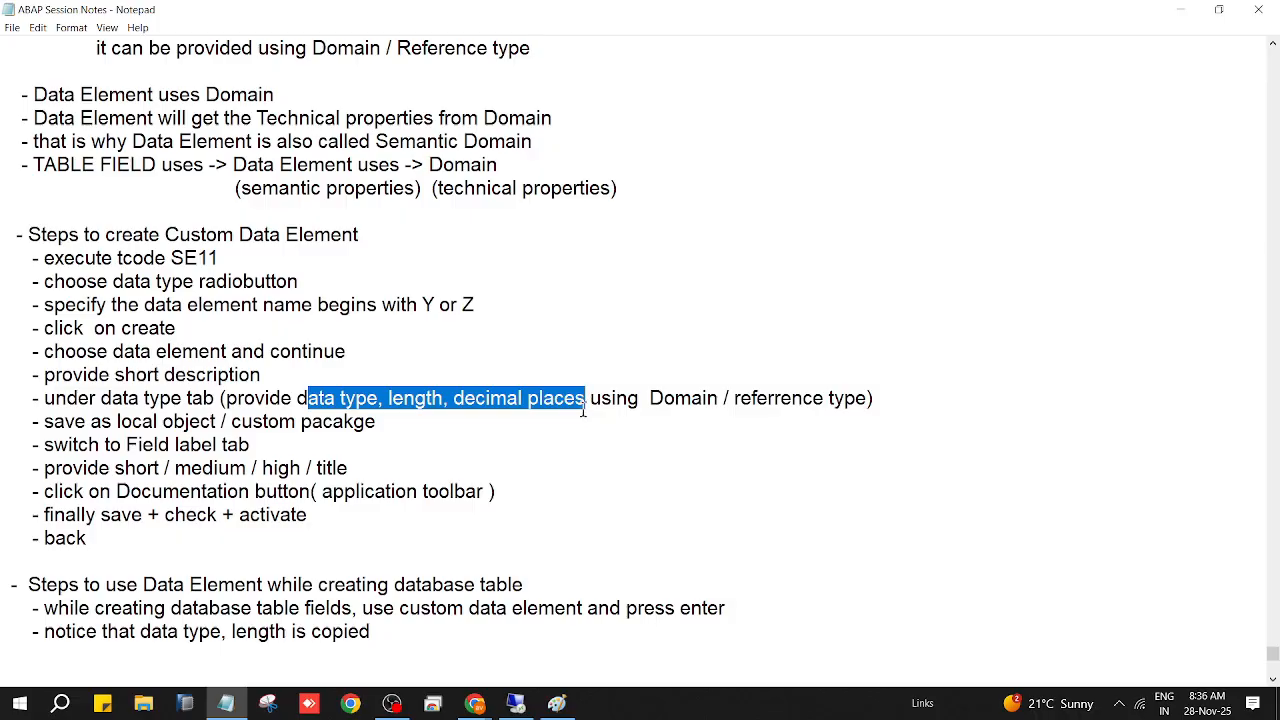
{"action": "left_click", "coordinate": [590, 398]}
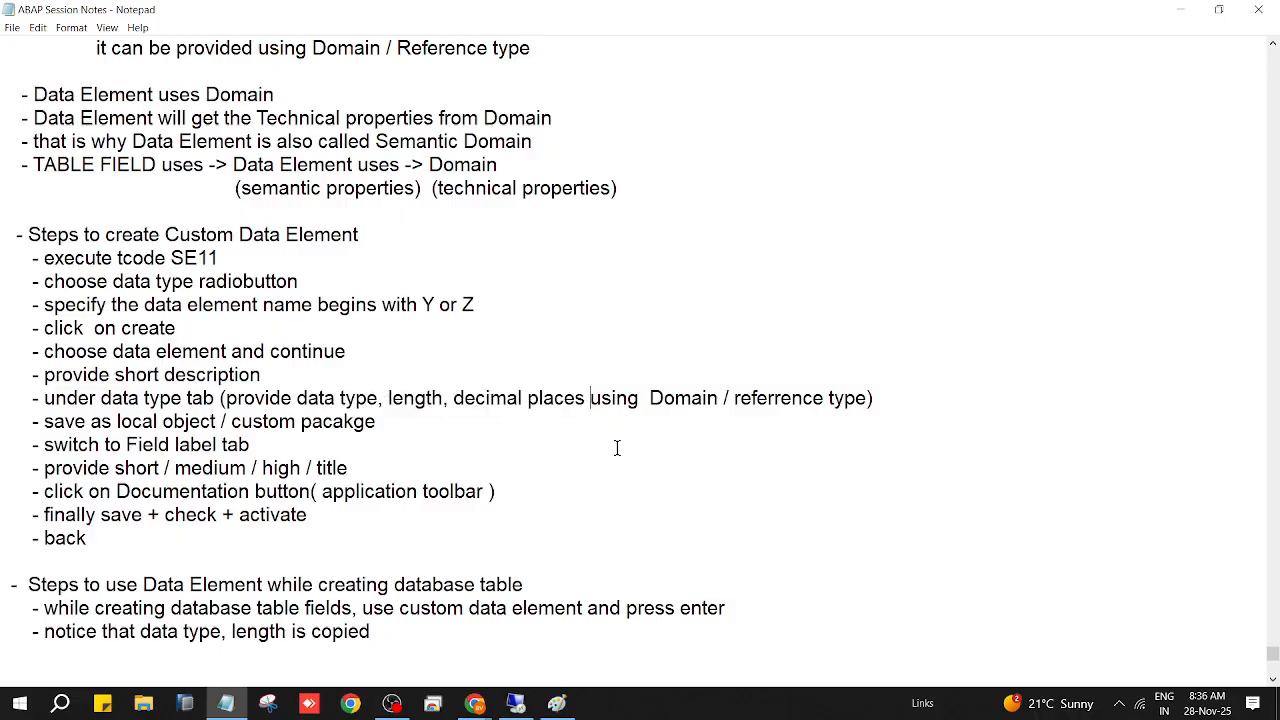
{"action": "type", "text": "either "}
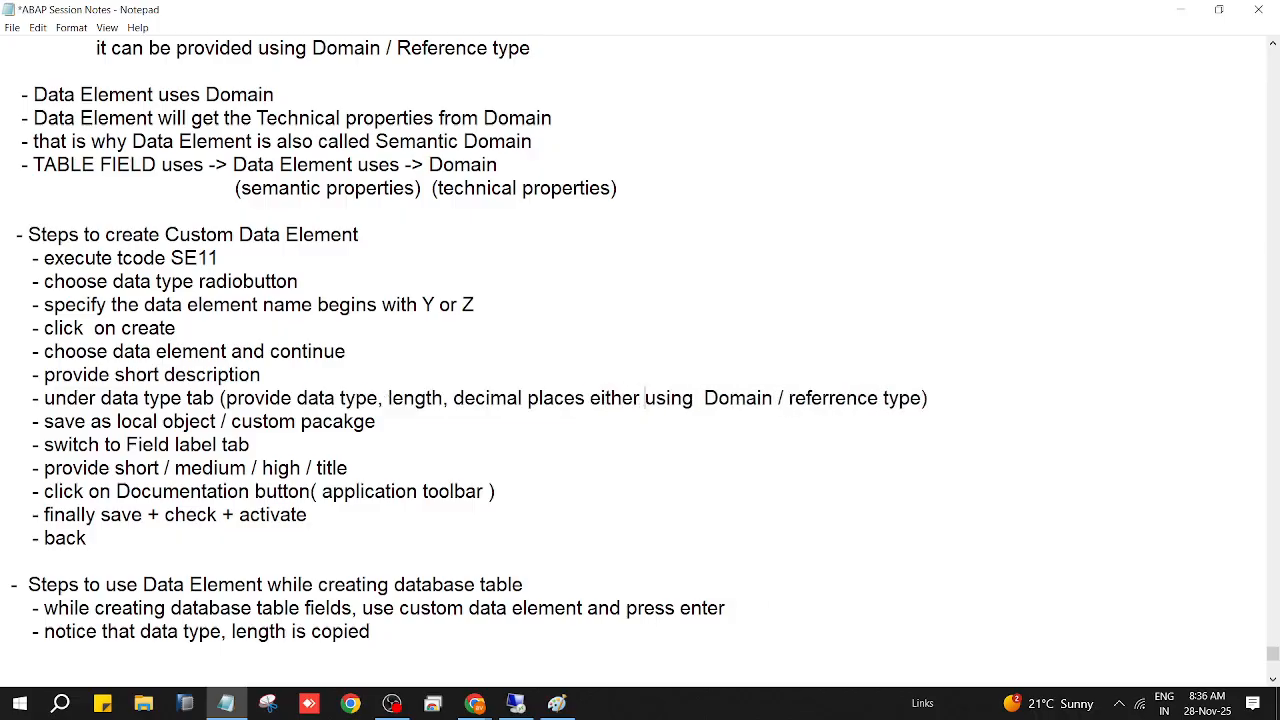
{"action": "type", "text": "by"}
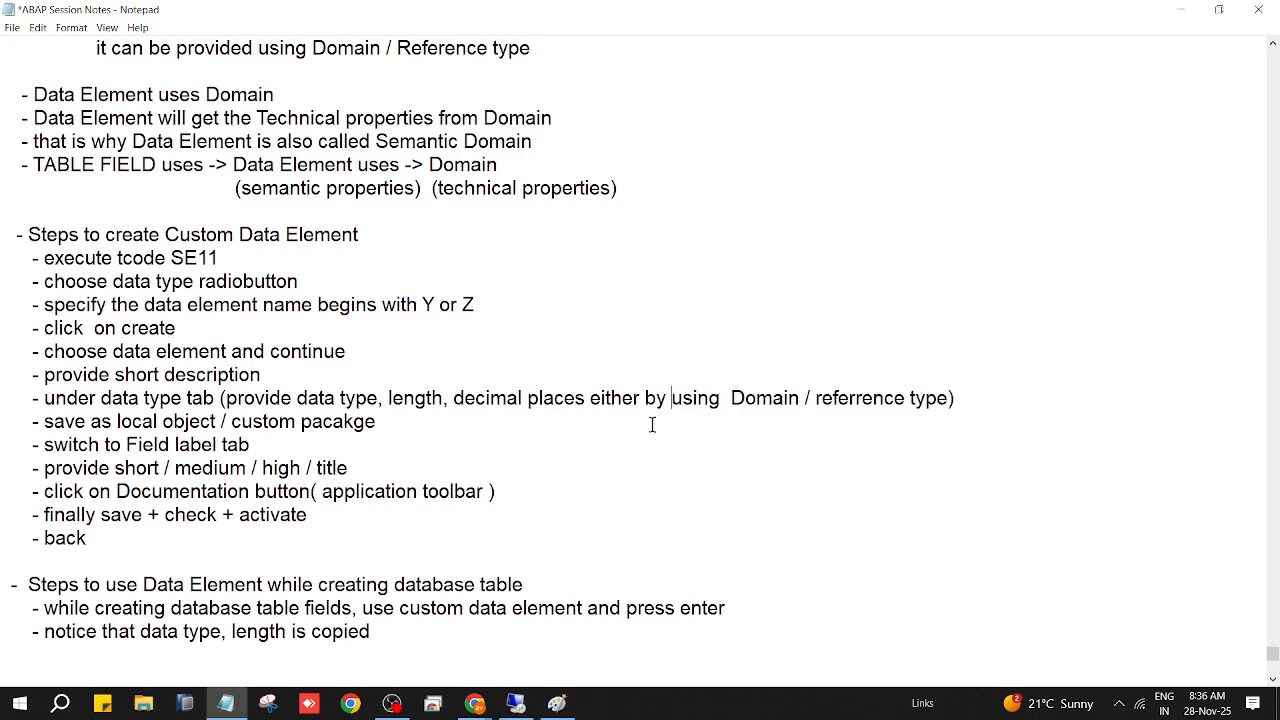
{"action": "left_click", "coordinate": [816, 399]}
{"action": "left_click_drag", "start_coordinate": [818, 400], "coordinate": [905, 400]}
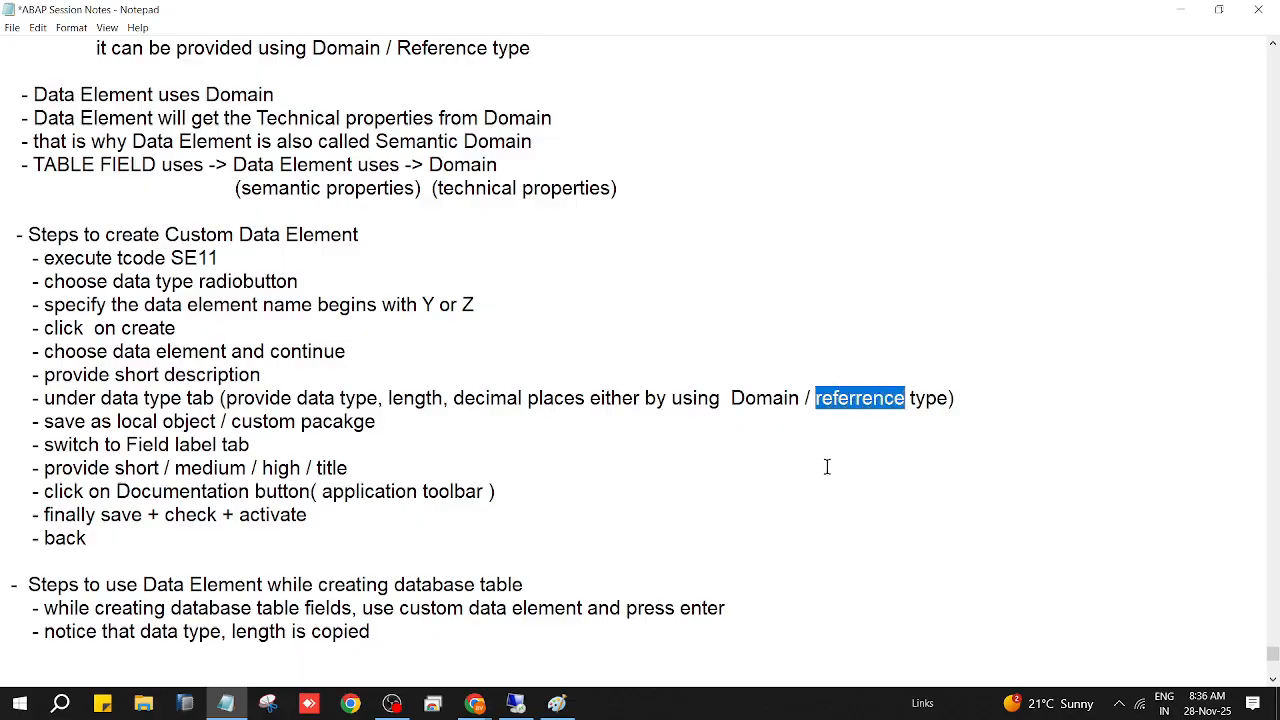
{"action": "type", "text": "buil"}
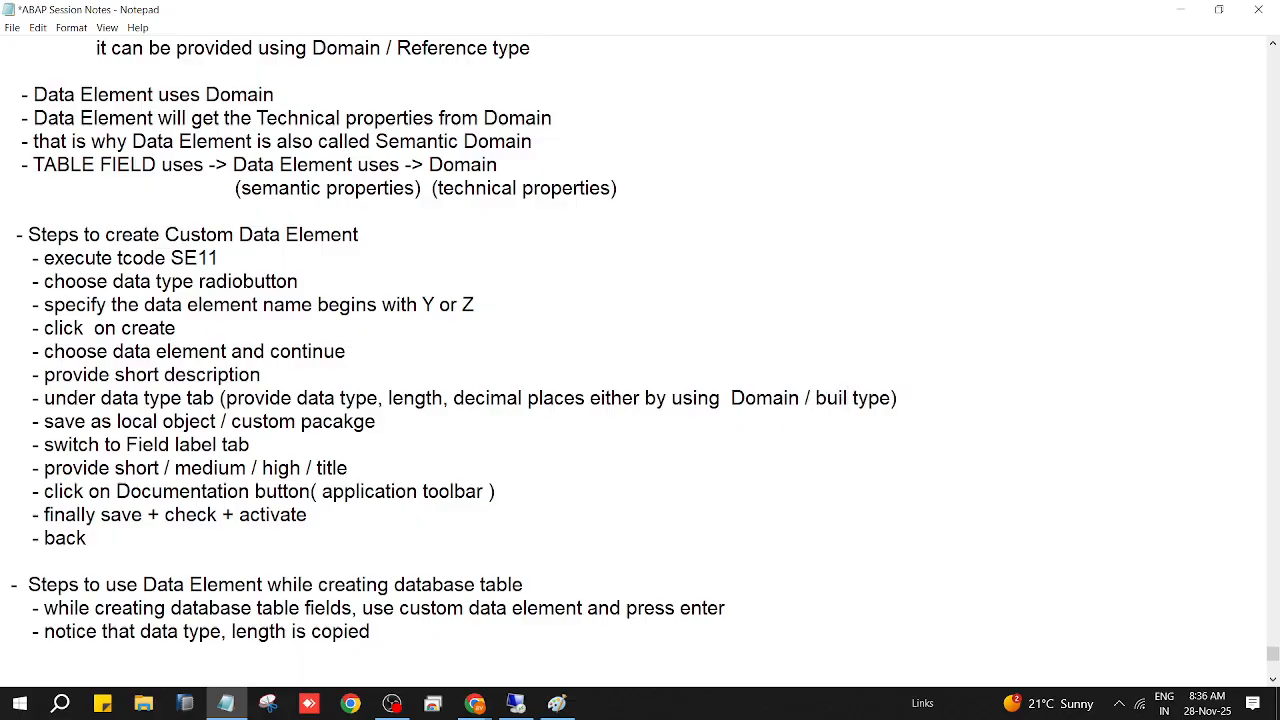
{"action": "type", "text": "t-in"}
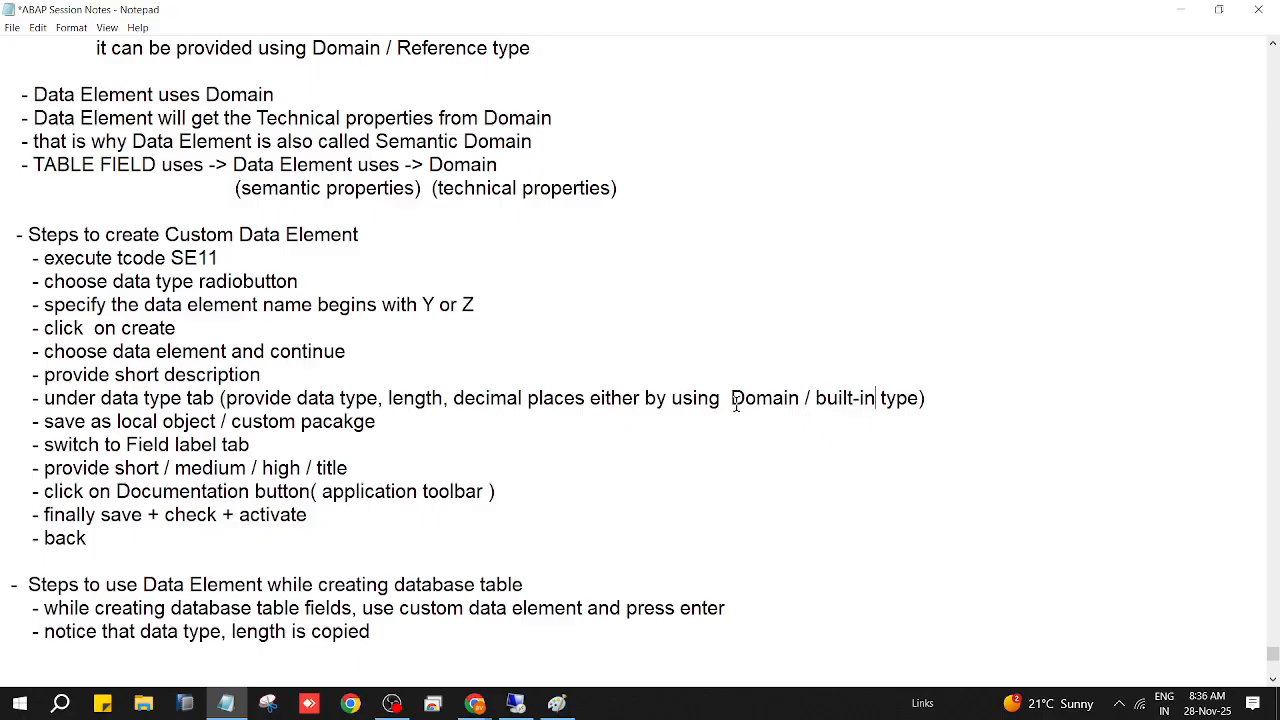
Step: Add 'Elementary type ->' before the domain / built-in type wording and review the following steps
{"action": "left_click", "coordinate": [528, 708]}
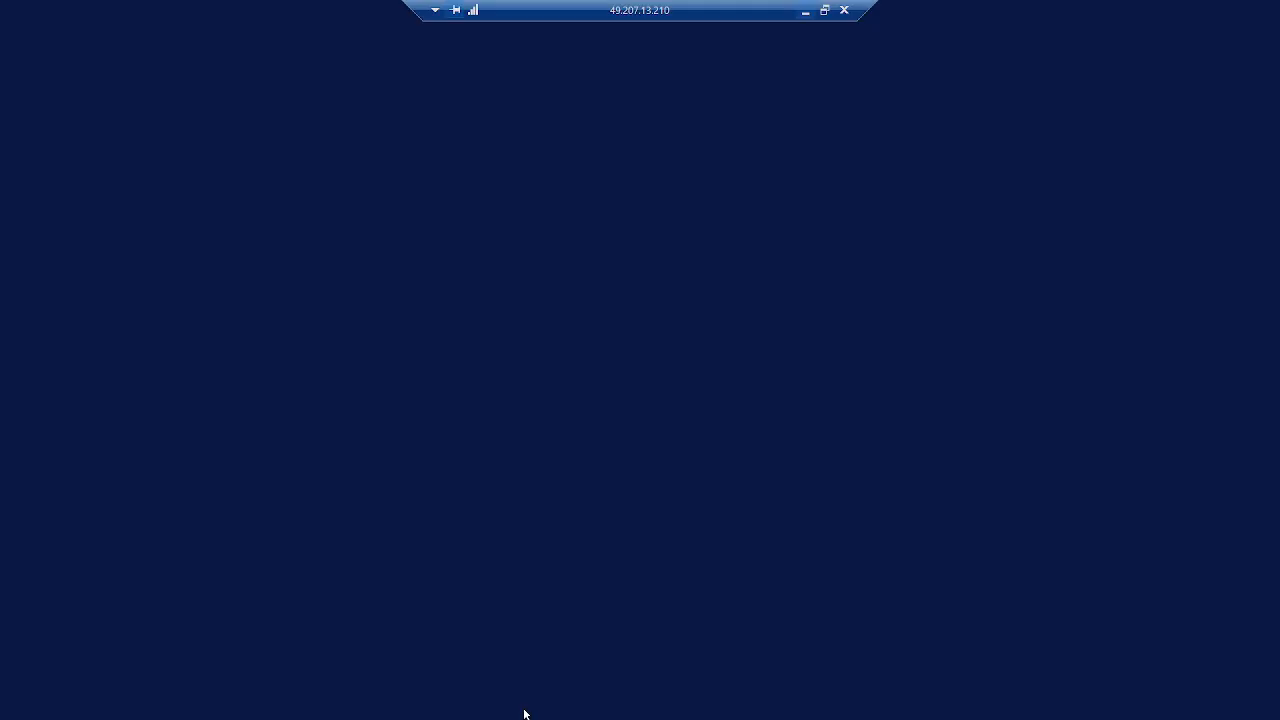
{"action": "left_click", "coordinate": [805, 12]}
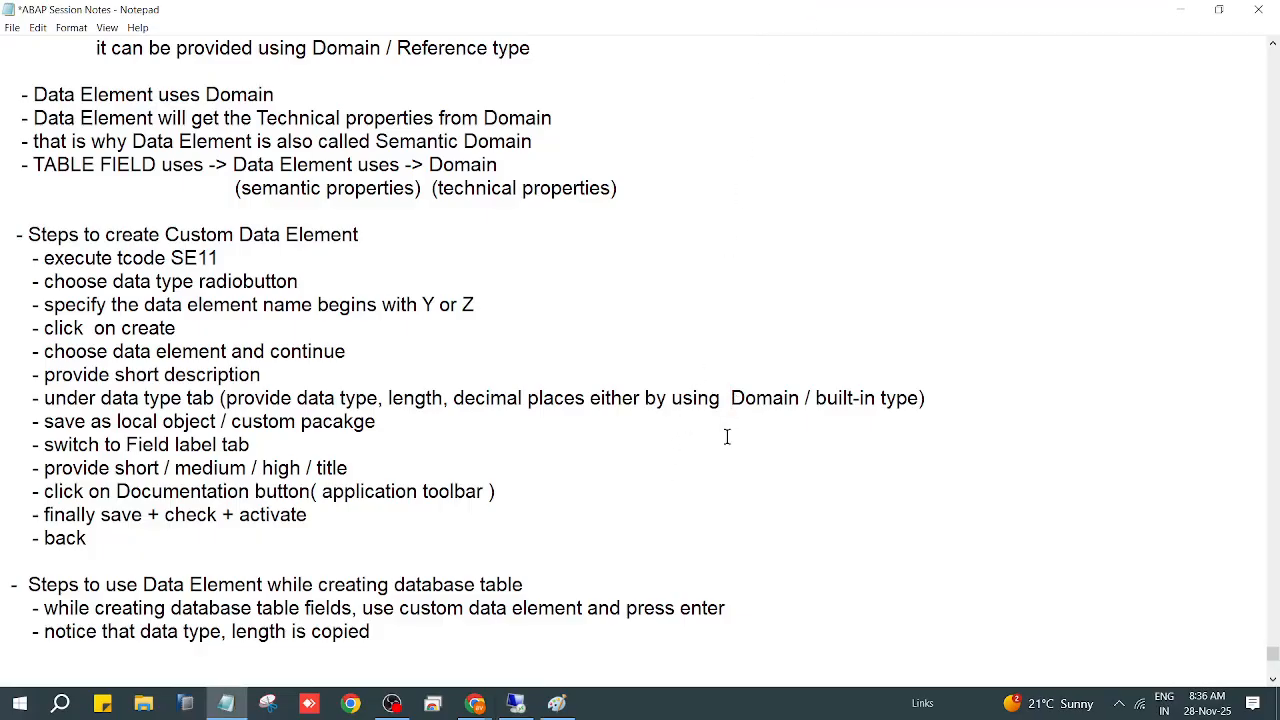
{"action": "type", "text": "Elemen"}
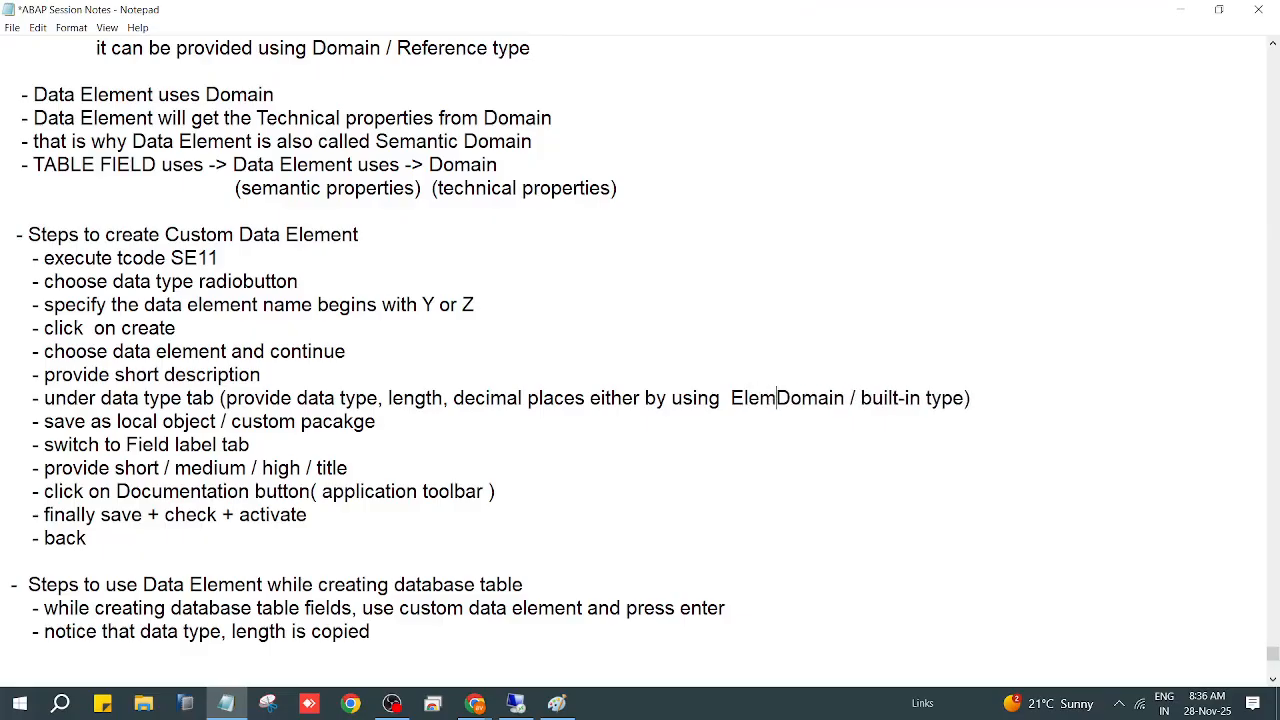
{"action": "type", "text": "tary type"}
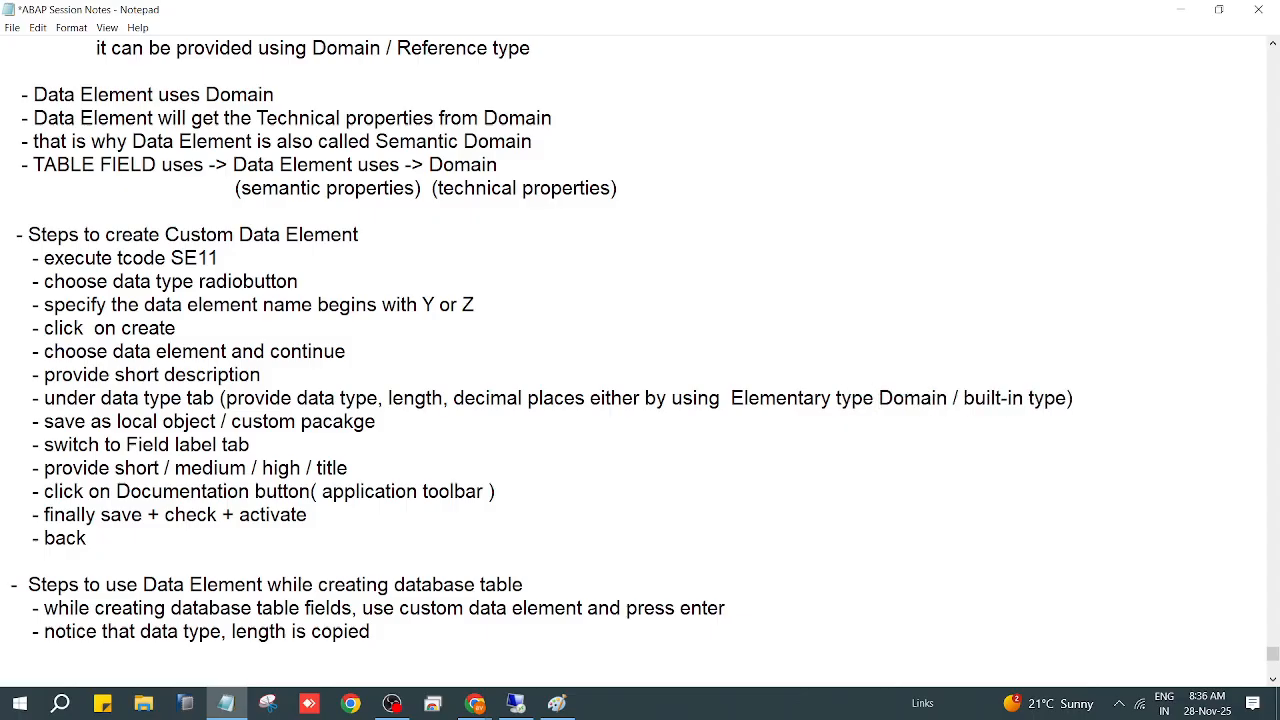
{"action": "type", "text": " -"}
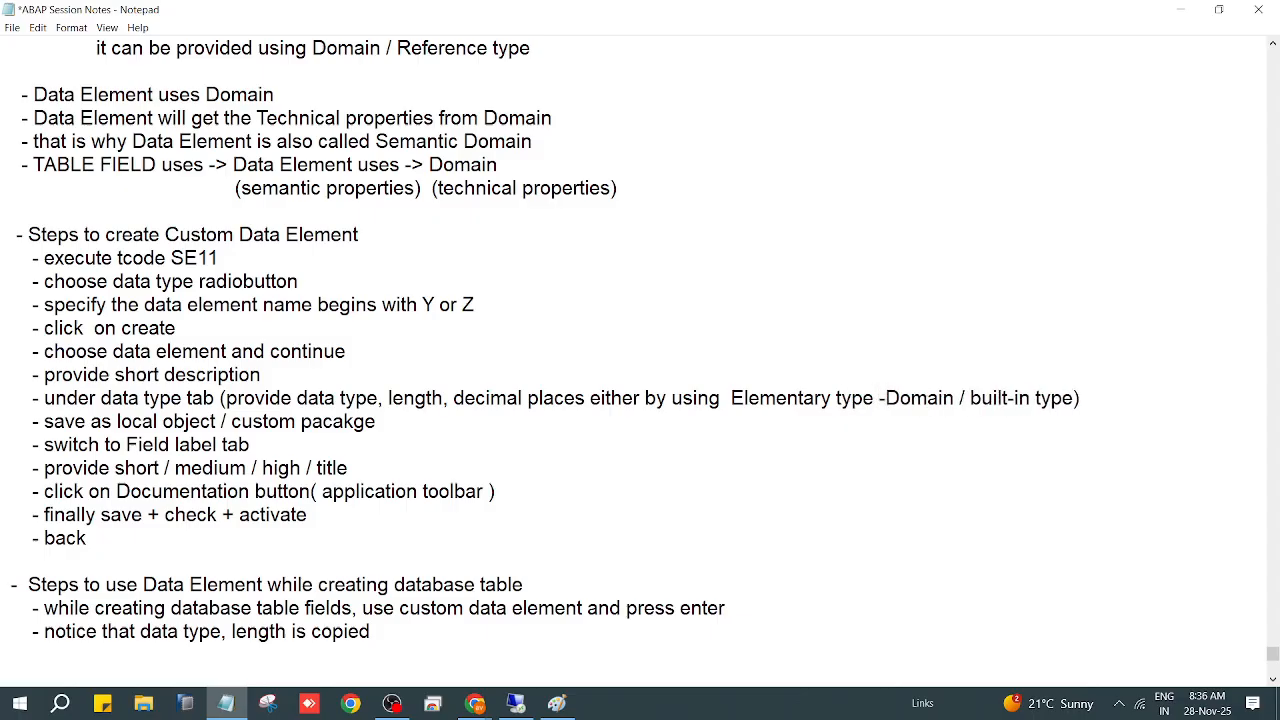
{"action": "type", "text": ">"}
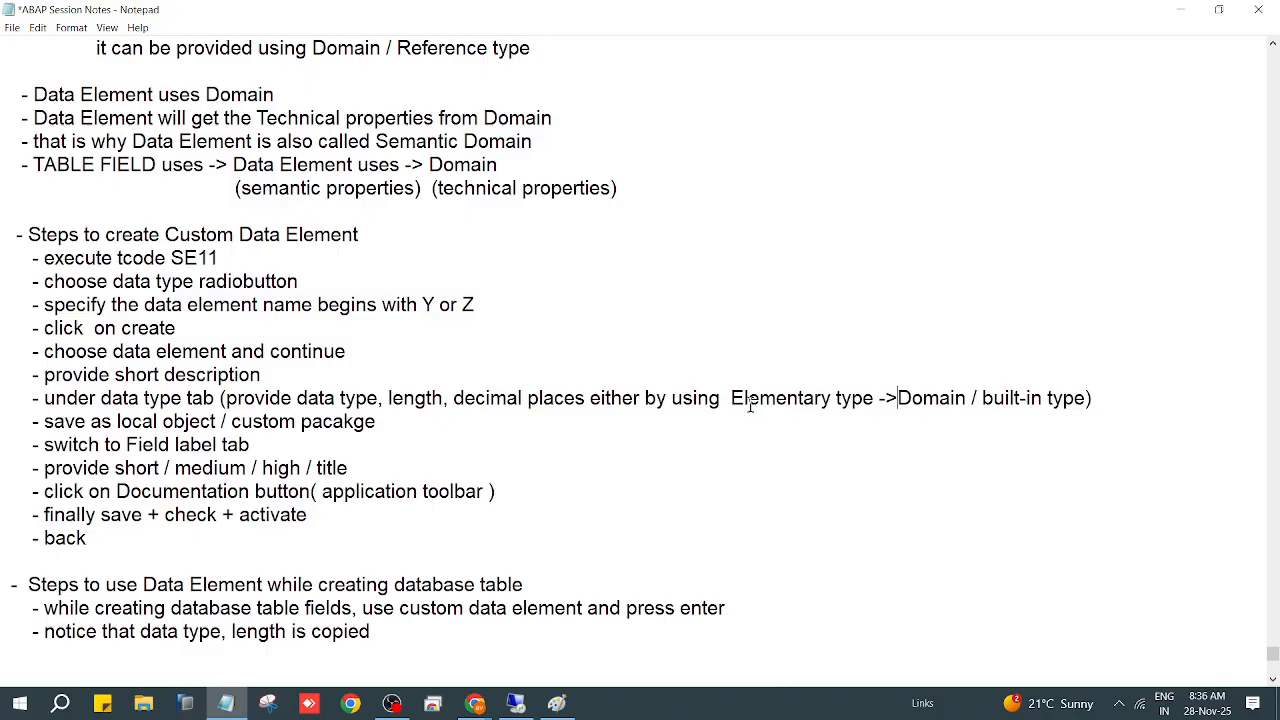
{"action": "left_click_drag", "start_coordinate": [731, 400], "coordinate": [875, 402]}
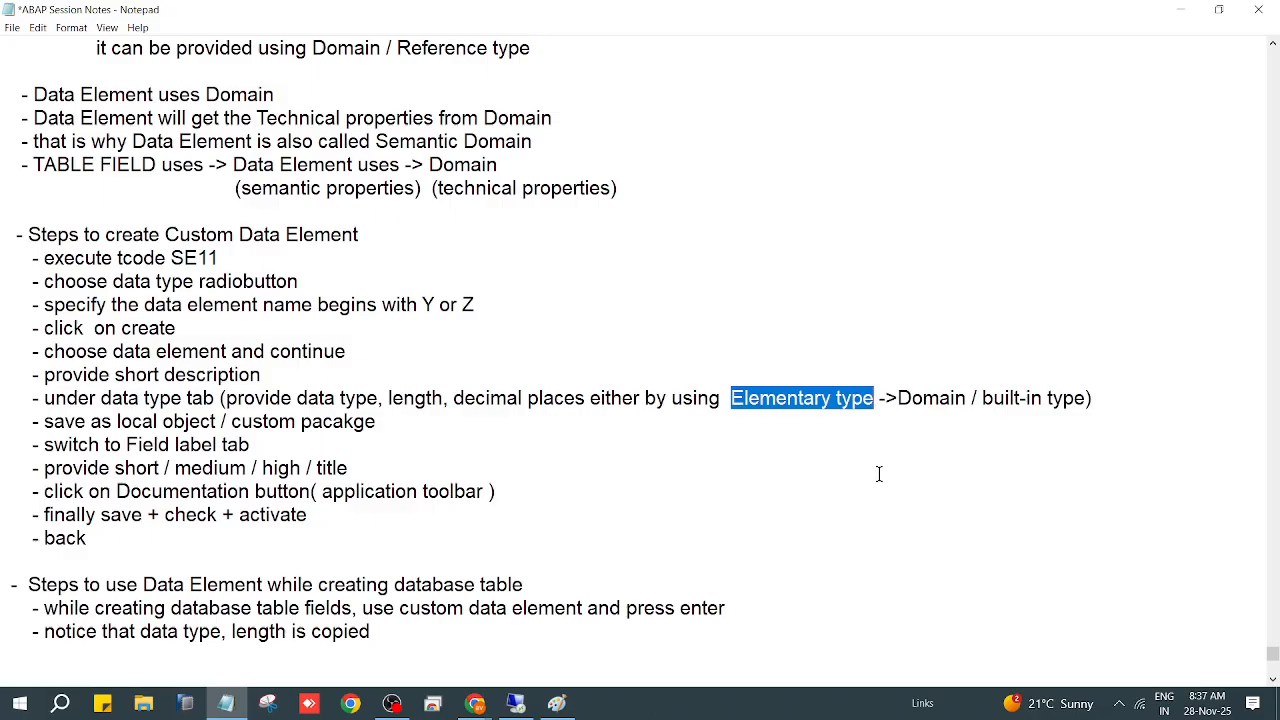
{"action": "left_click_drag", "start_coordinate": [898, 400], "coordinate": [1086, 400]}
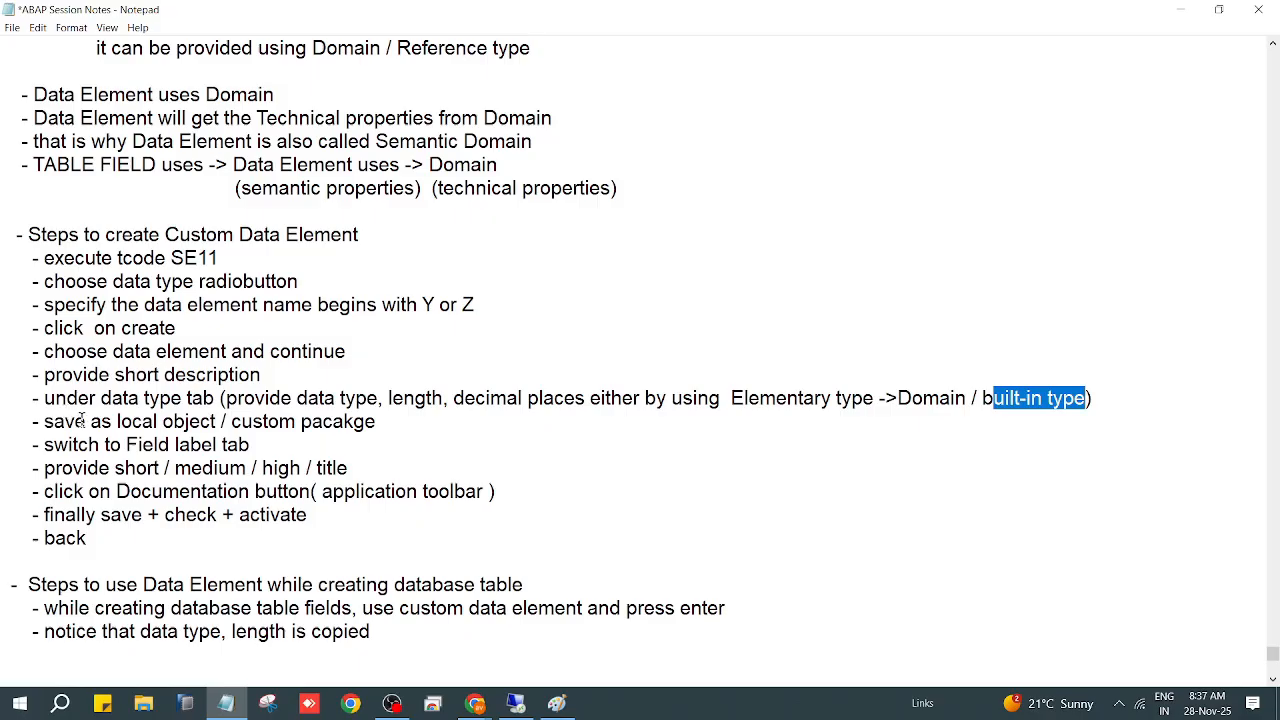
{"action": "left_click", "coordinate": [395, 422]}
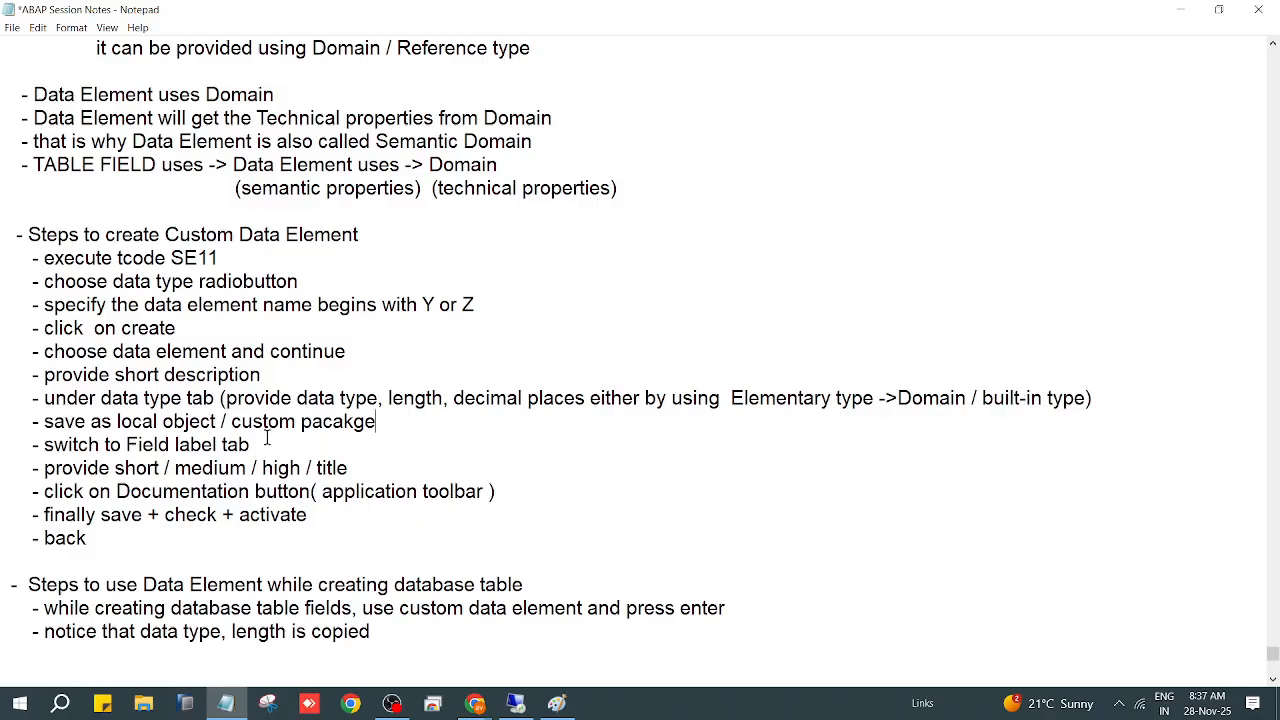
{"action": "left_click_drag", "start_coordinate": [44, 444], "coordinate": [260, 442]}
Step: Return to the ZAVK_MOBILE data element in SAP GUI and save it
{"action": "left_click", "coordinate": [1182, 10]}
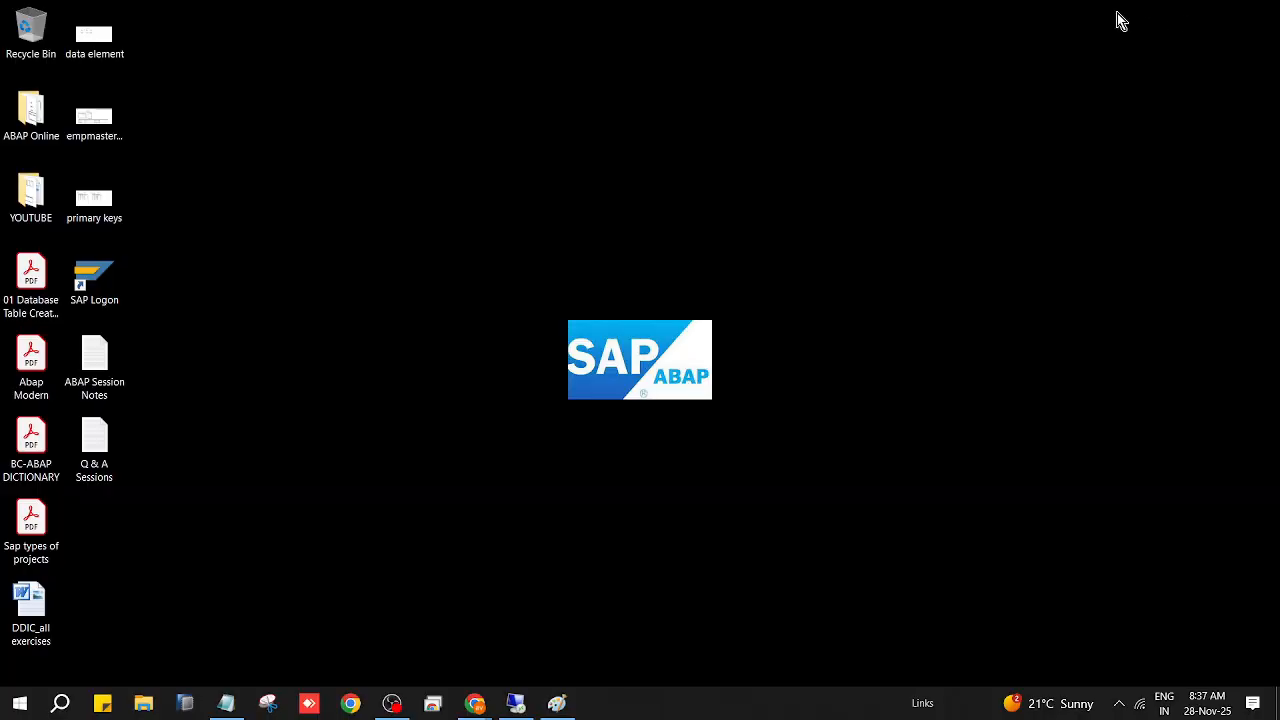
{"action": "left_click", "coordinate": [516, 703]}
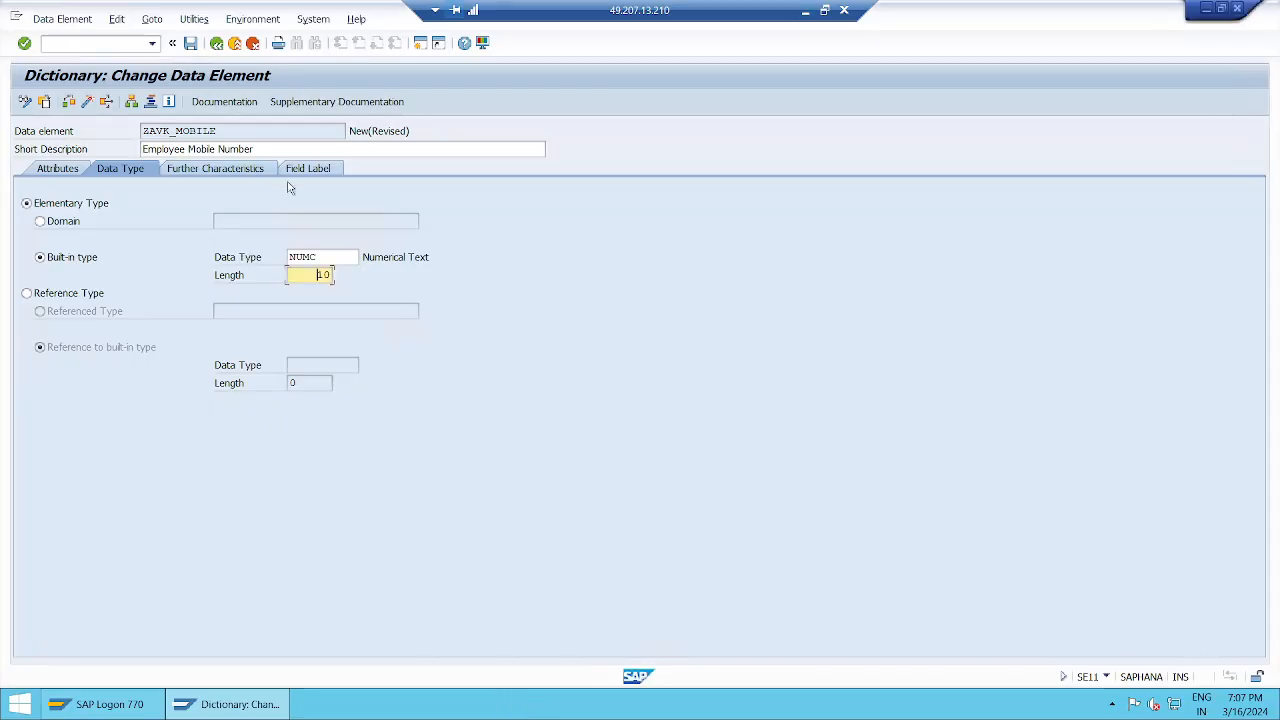
{"action": "left_click", "coordinate": [321, 174]}
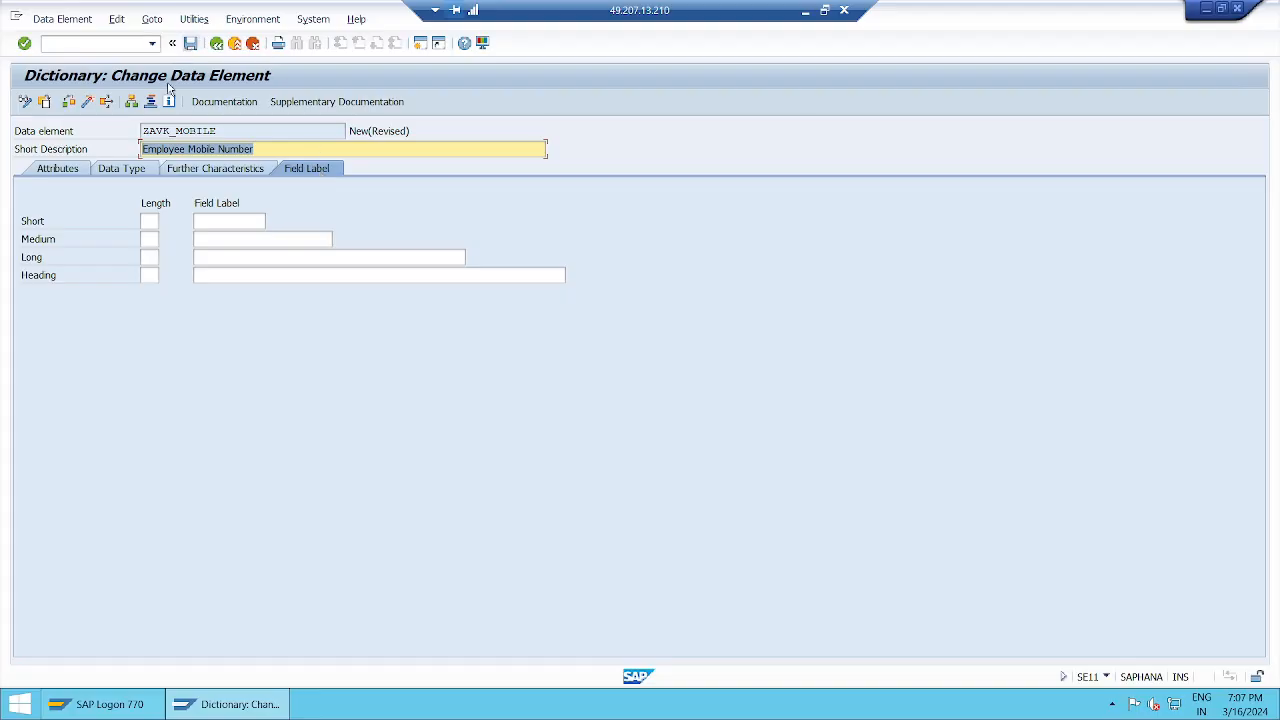
{"action": "left_click", "coordinate": [118, 174]}
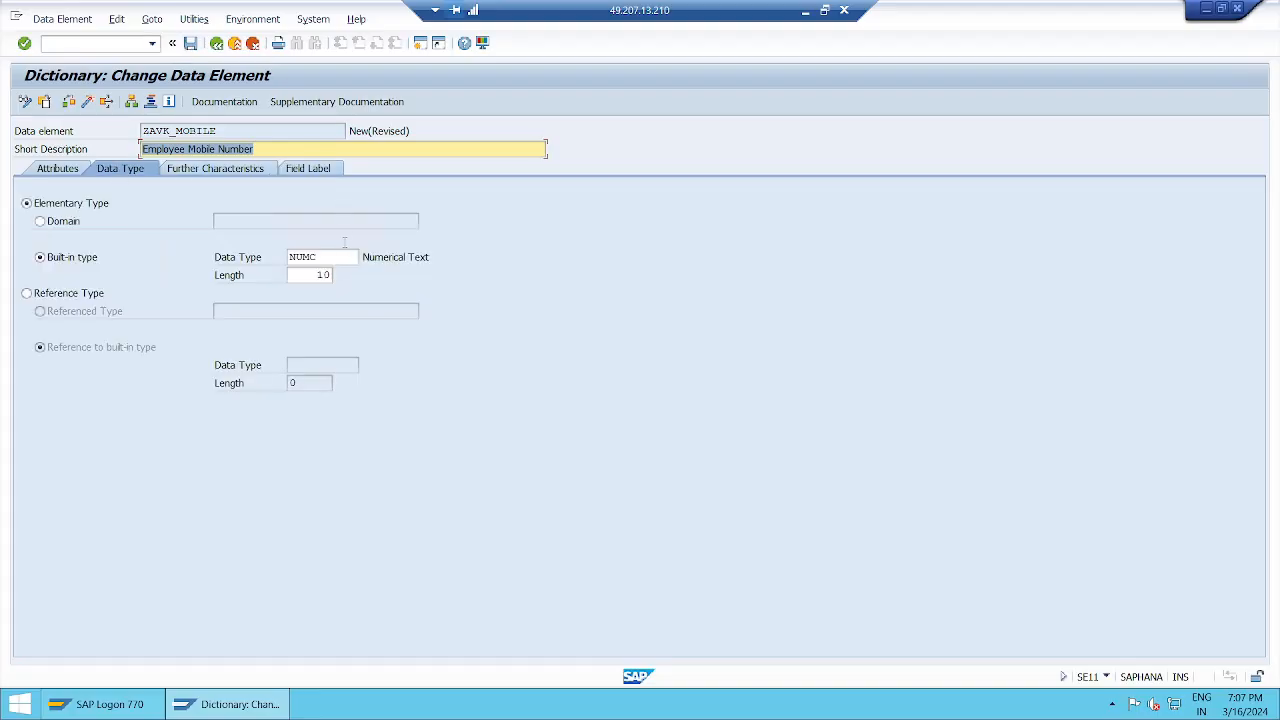
{"action": "left_click", "coordinate": [190, 44]}
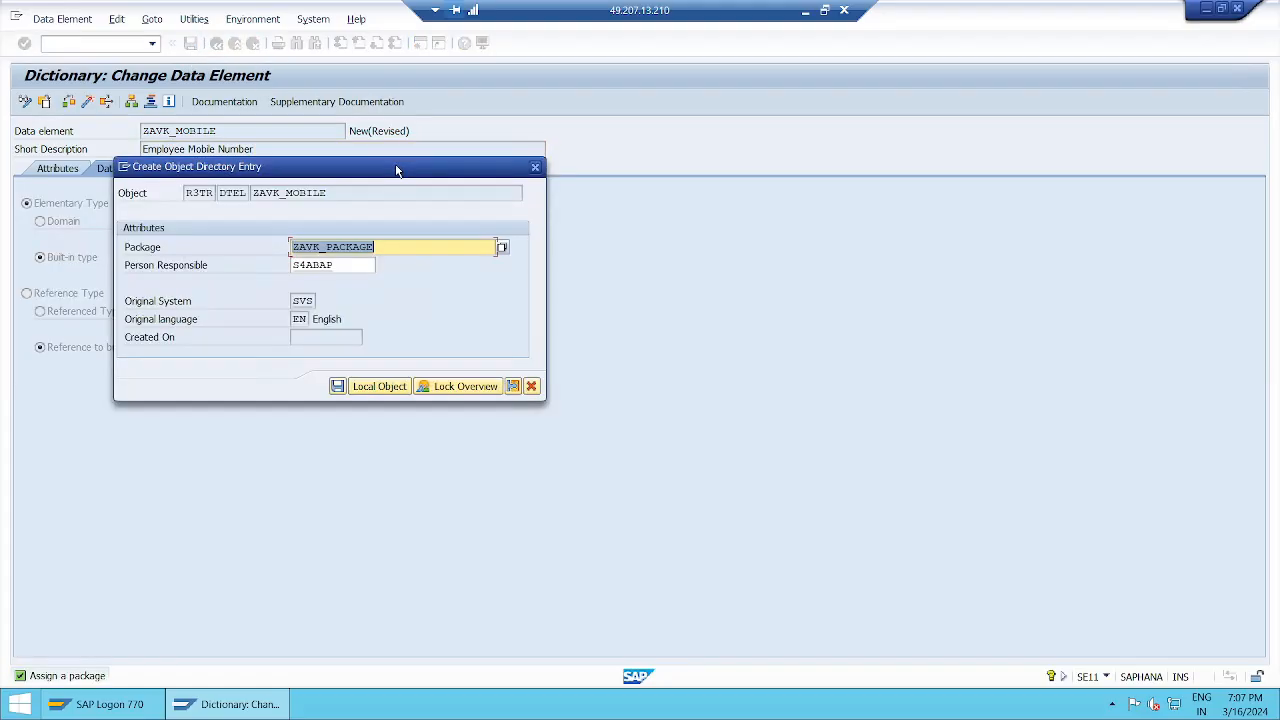
Step: Review the DTEL ZAVK_MOBILE directory entry and save it to package ZAVK_PACKAGE
{"action": "left_click_drag", "start_coordinate": [390, 167], "coordinate": [812, 84]}
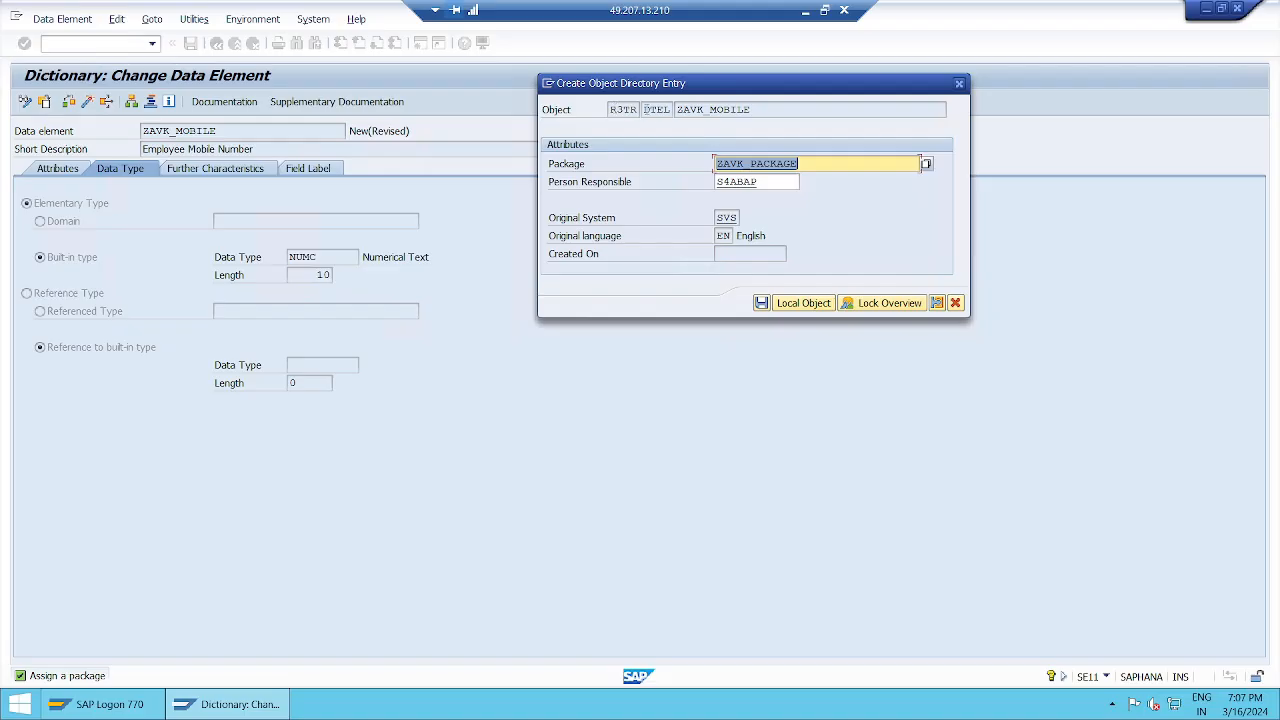
{"action": "left_click_drag", "start_coordinate": [643, 109], "coordinate": [676, 109]}
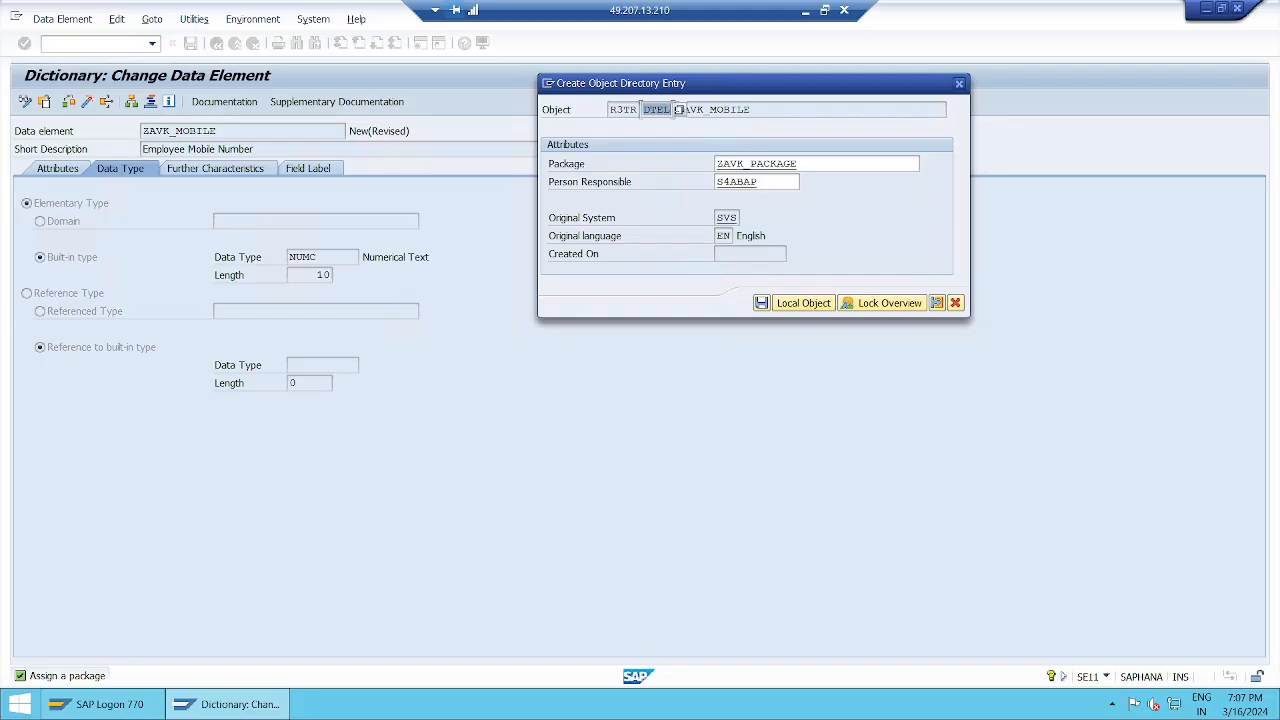
{"action": "left_click", "coordinate": [677, 109]}
{"action": "left_click", "coordinate": [777, 111]}
{"action": "left_click_drag", "start_coordinate": [676, 109], "coordinate": [767, 110]}
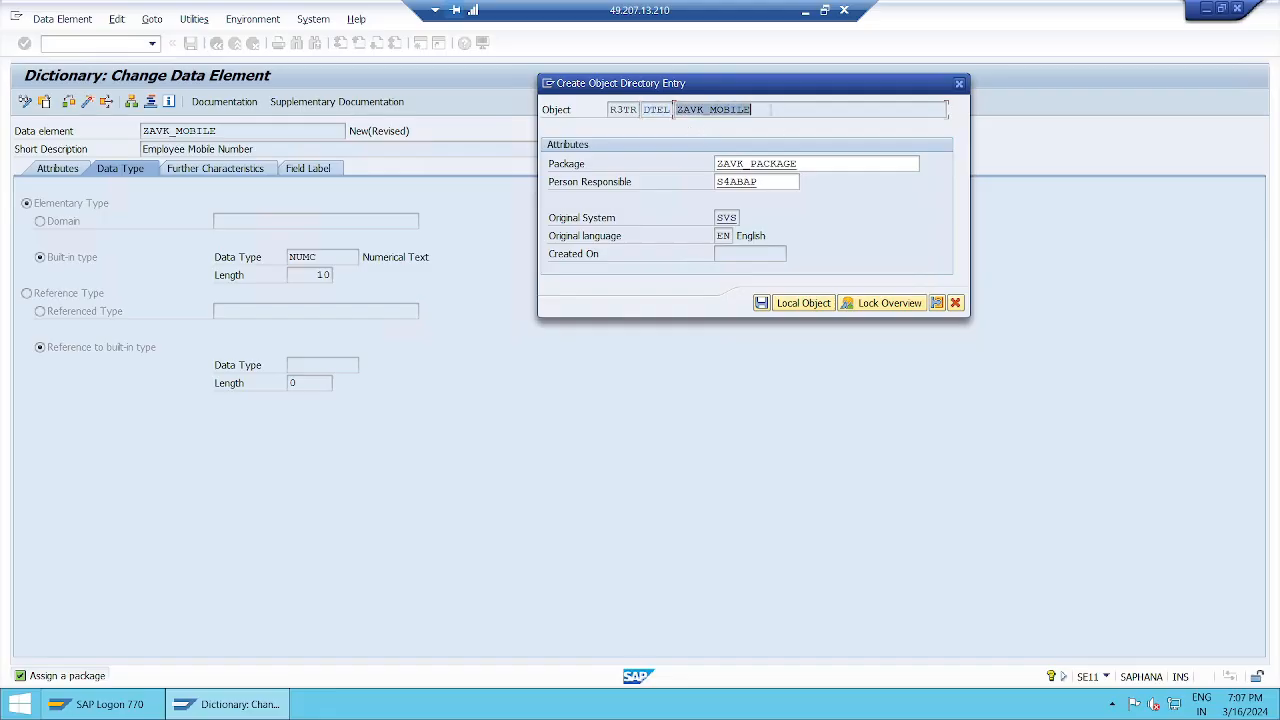
{"action": "left_click", "coordinate": [771, 110]}
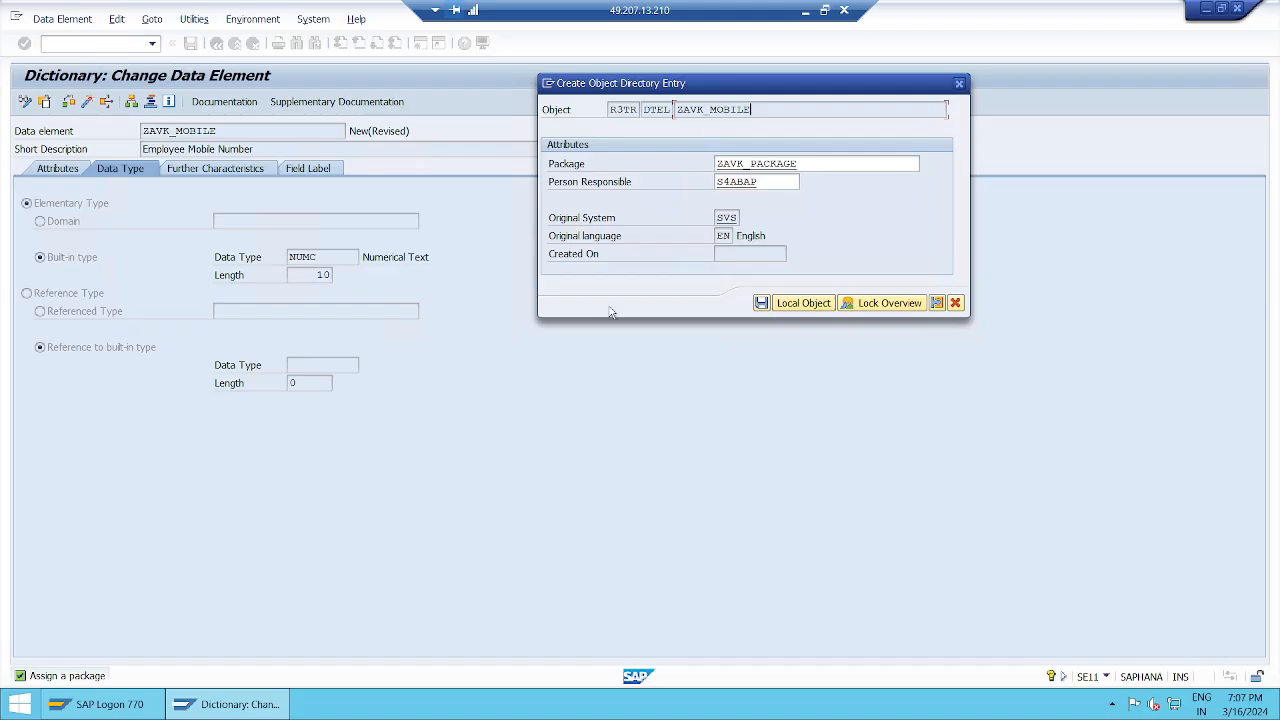
{"action": "double_click", "coordinate": [788, 181]}
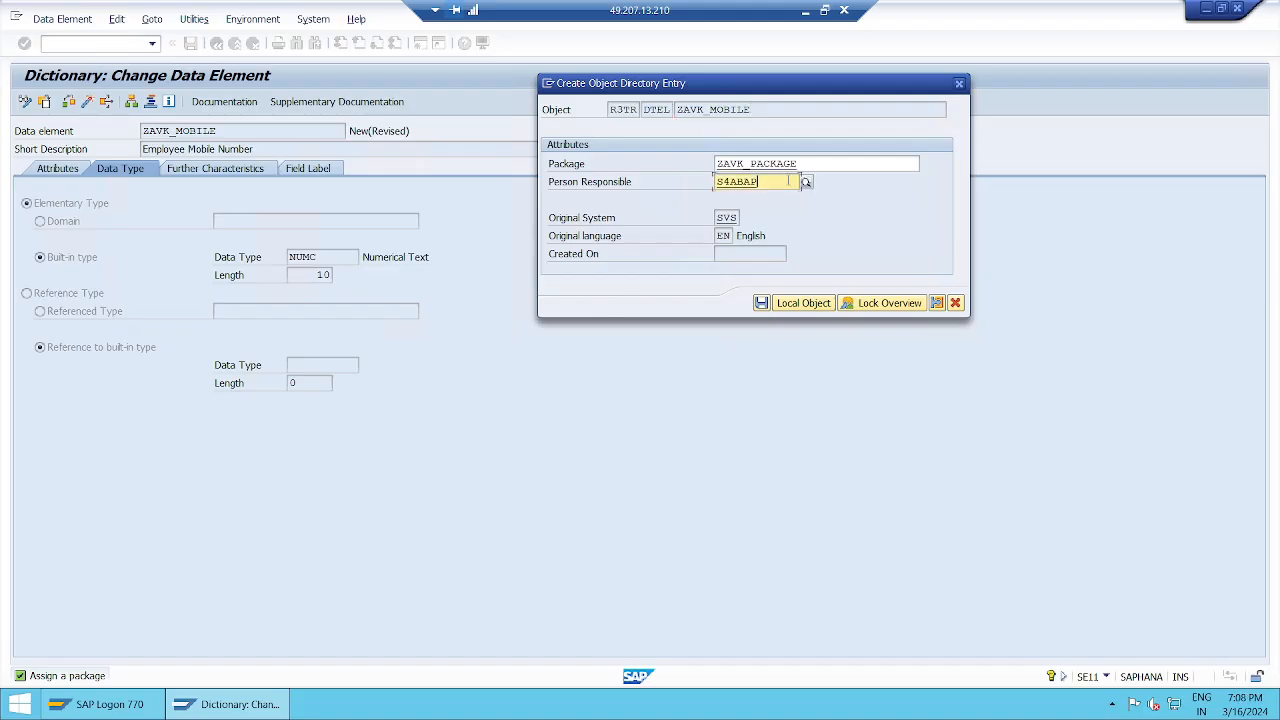
{"action": "left_click", "coordinate": [834, 162]}
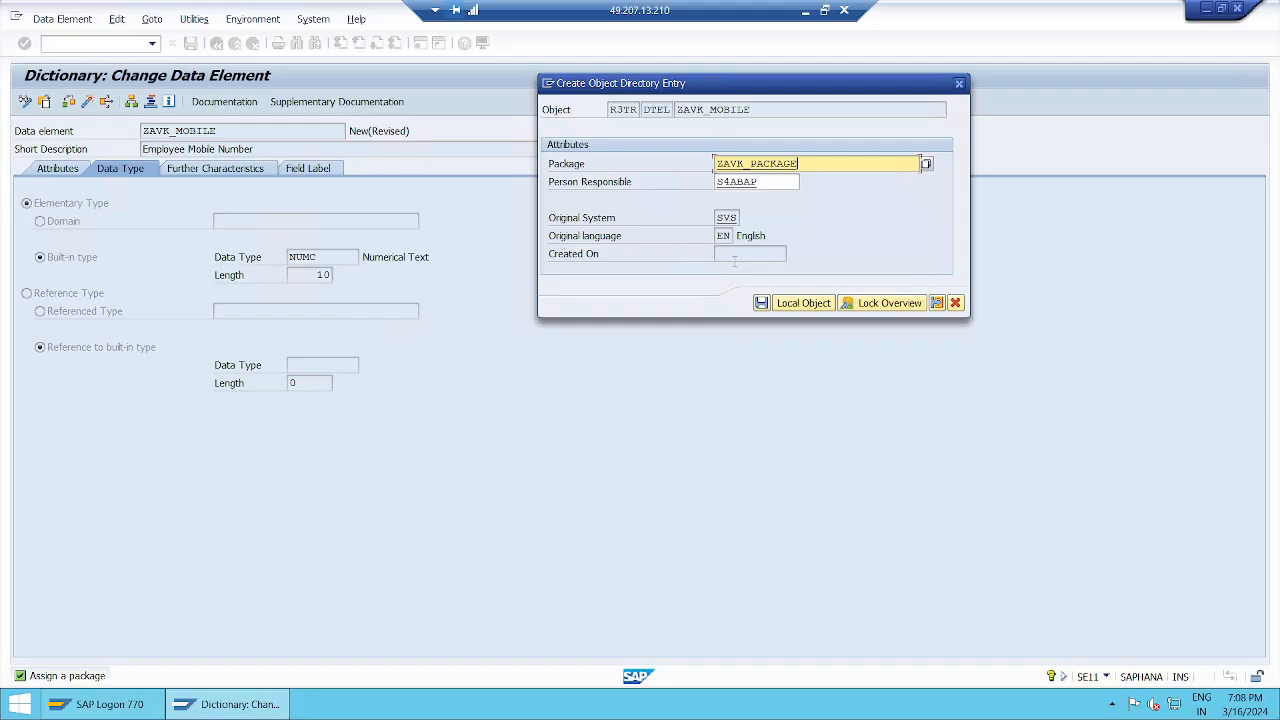
{"action": "left_click", "coordinate": [734, 257]}
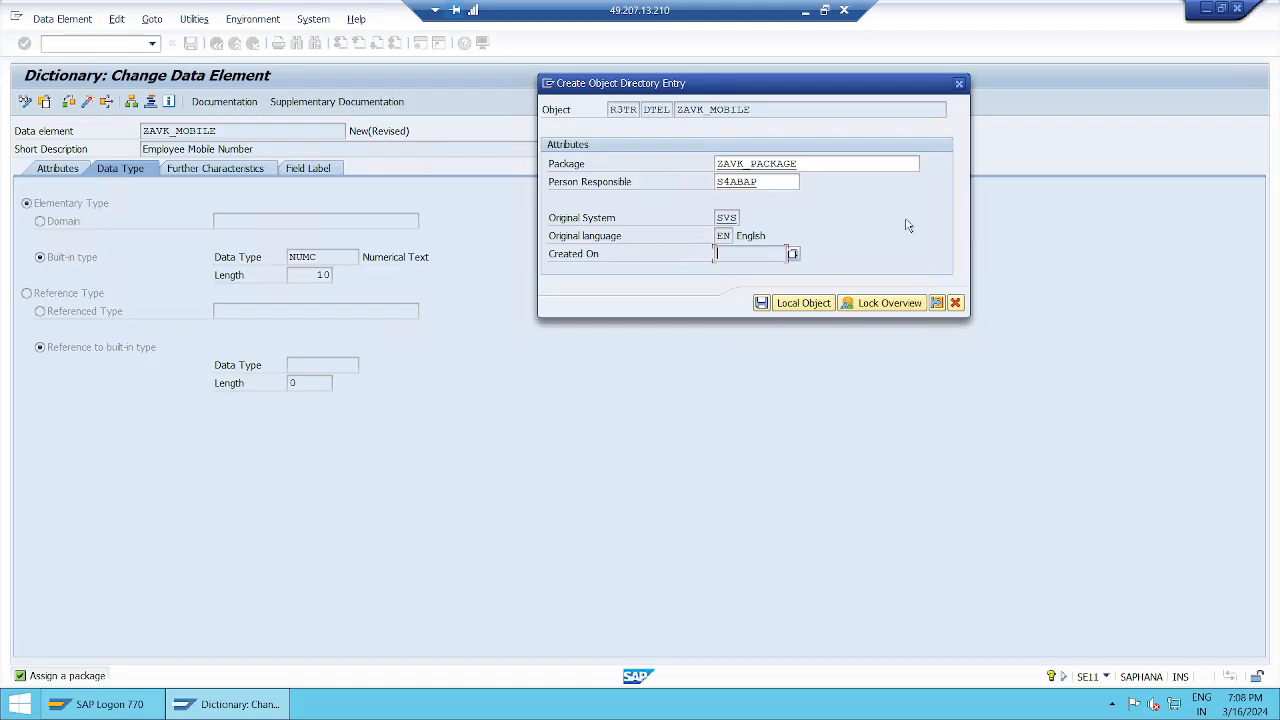
{"action": "left_click", "coordinate": [833, 167]}
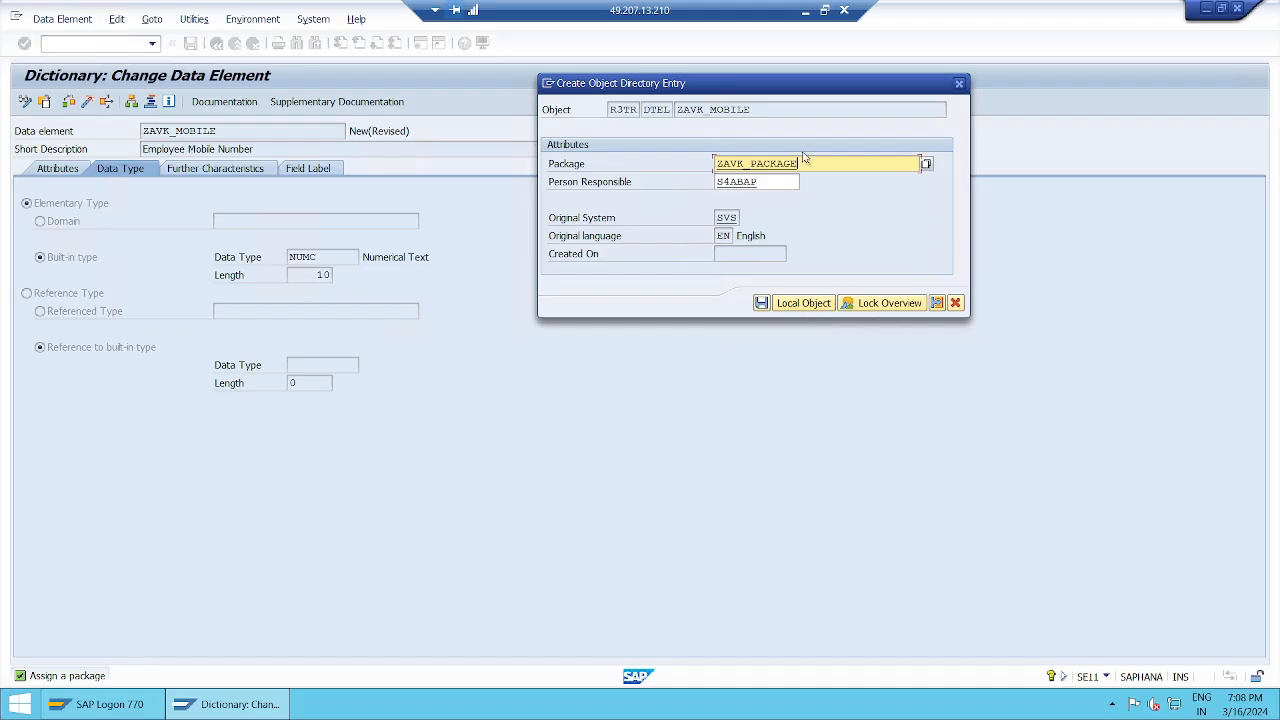
{"action": "left_click", "coordinate": [761, 302]}
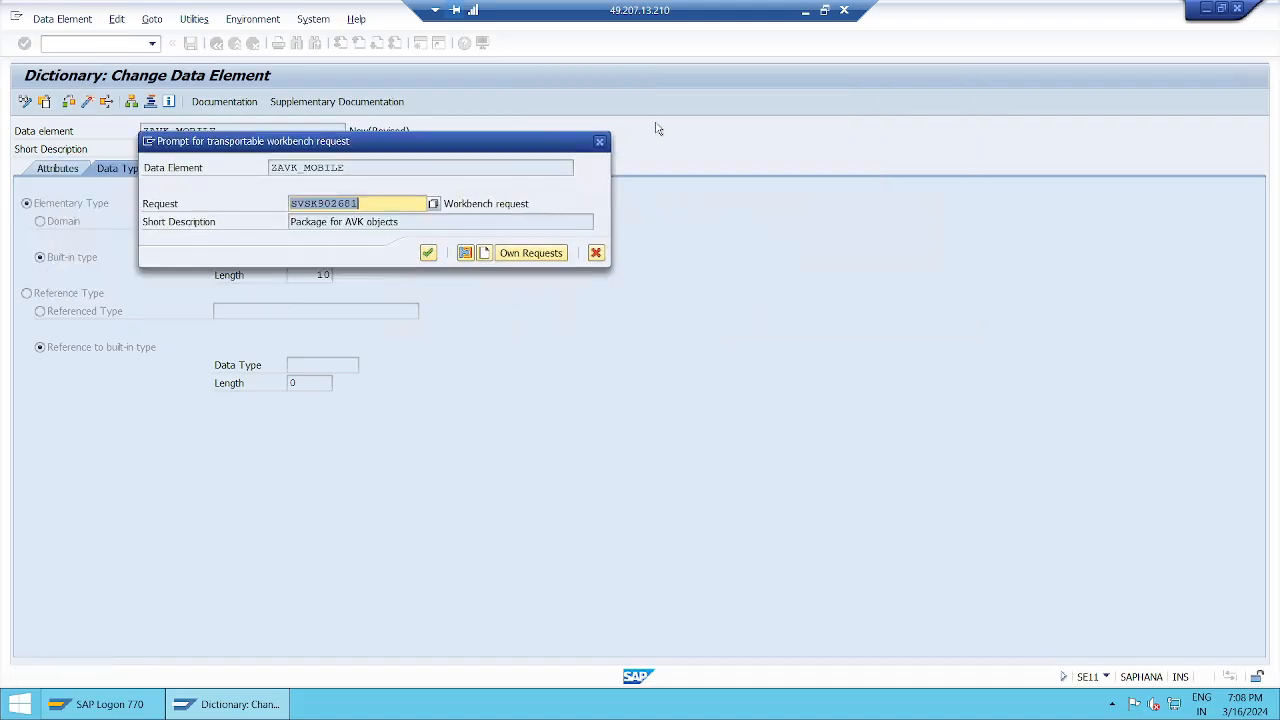
Step: Accept the suggested workbench request and dismiss the 'Maintain field label' reminder
{"action": "left_click", "coordinate": [793, 196]}
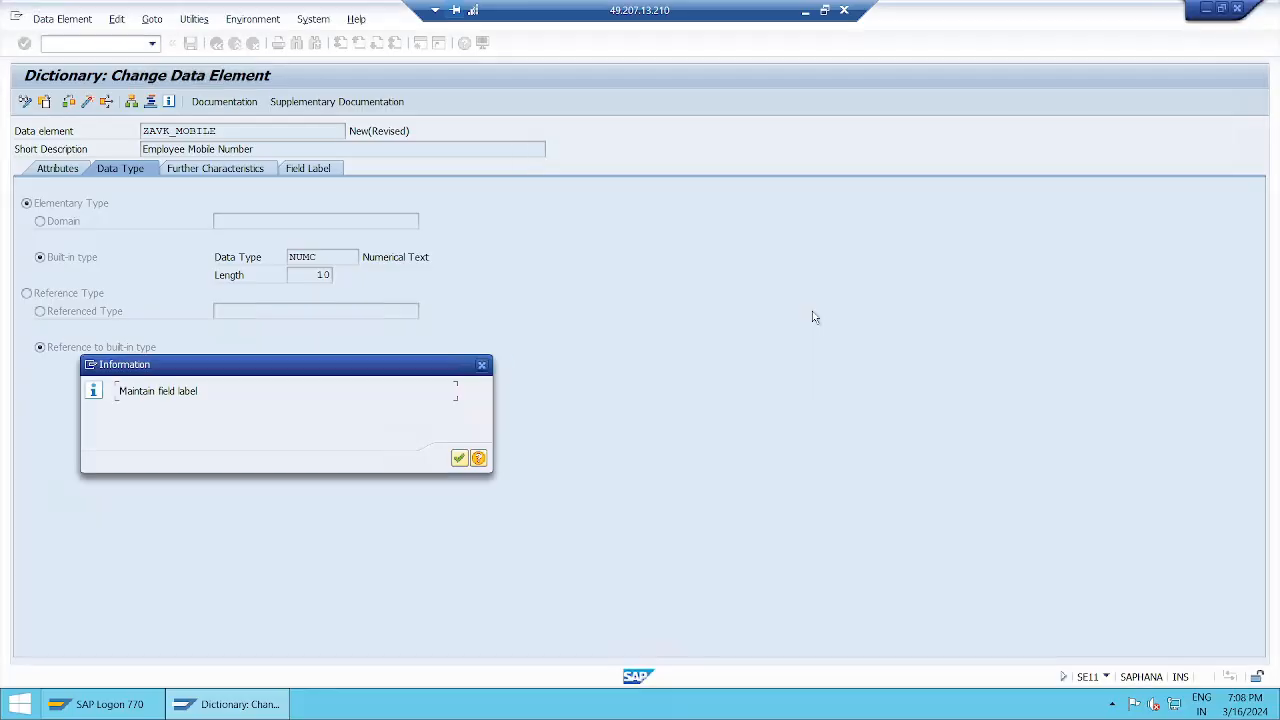
{"action": "left_click_drag", "start_coordinate": [391, 369], "coordinate": [865, 199]}
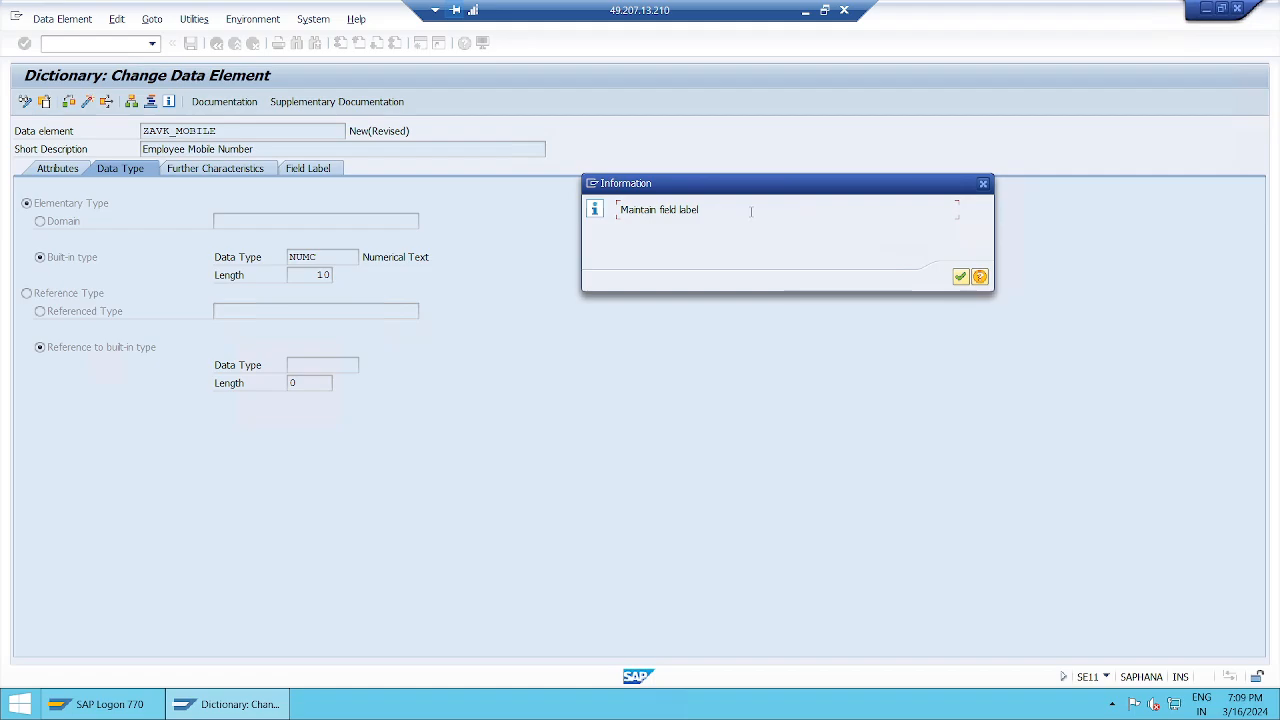
{"action": "left_click", "coordinate": [960, 278]}
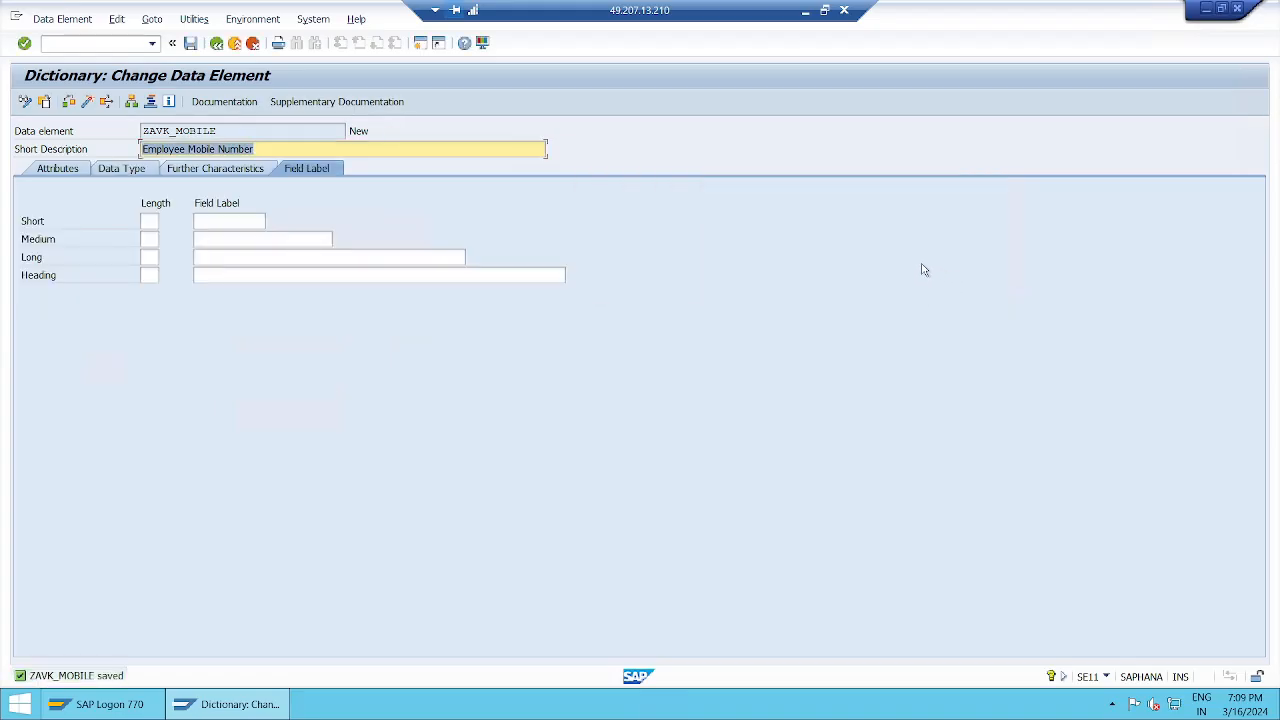
Step: View ZAVK_MOBILE's Attributes tab: last changed details, package ZAVK_PACKAGE and original language EN
{"action": "left_click", "coordinate": [121, 168]}
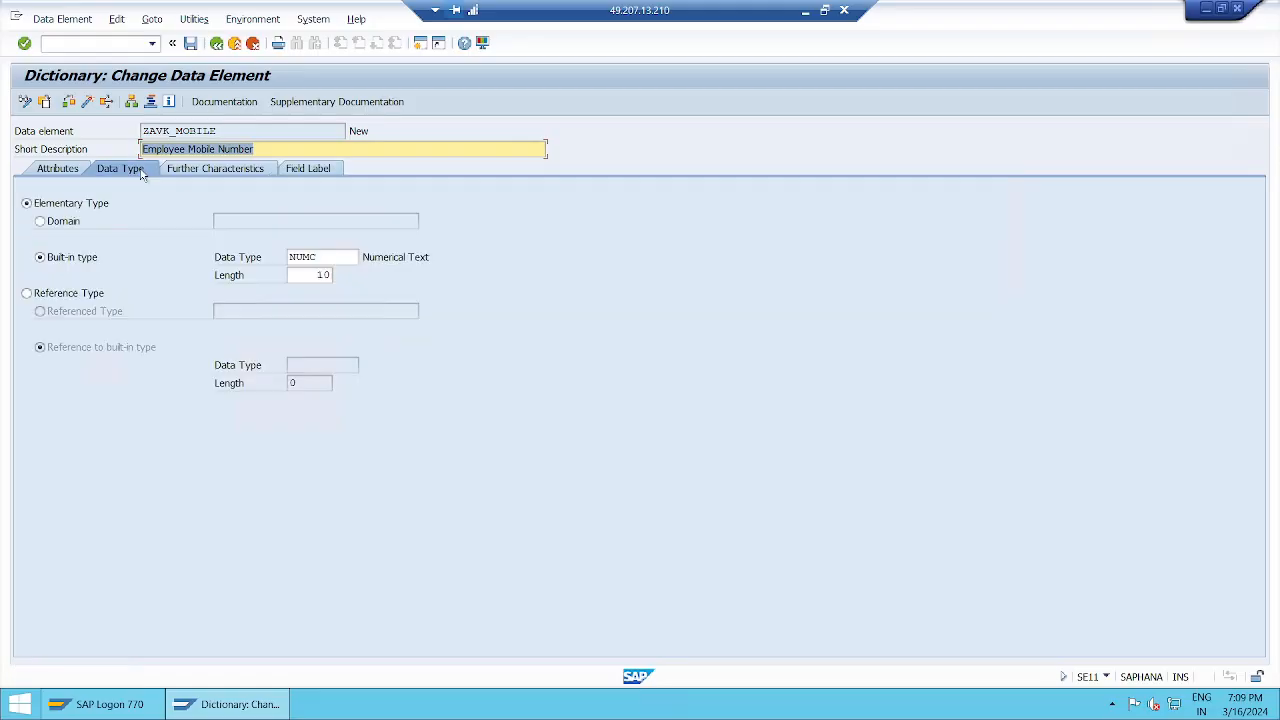
{"action": "left_click", "coordinate": [330, 170]}
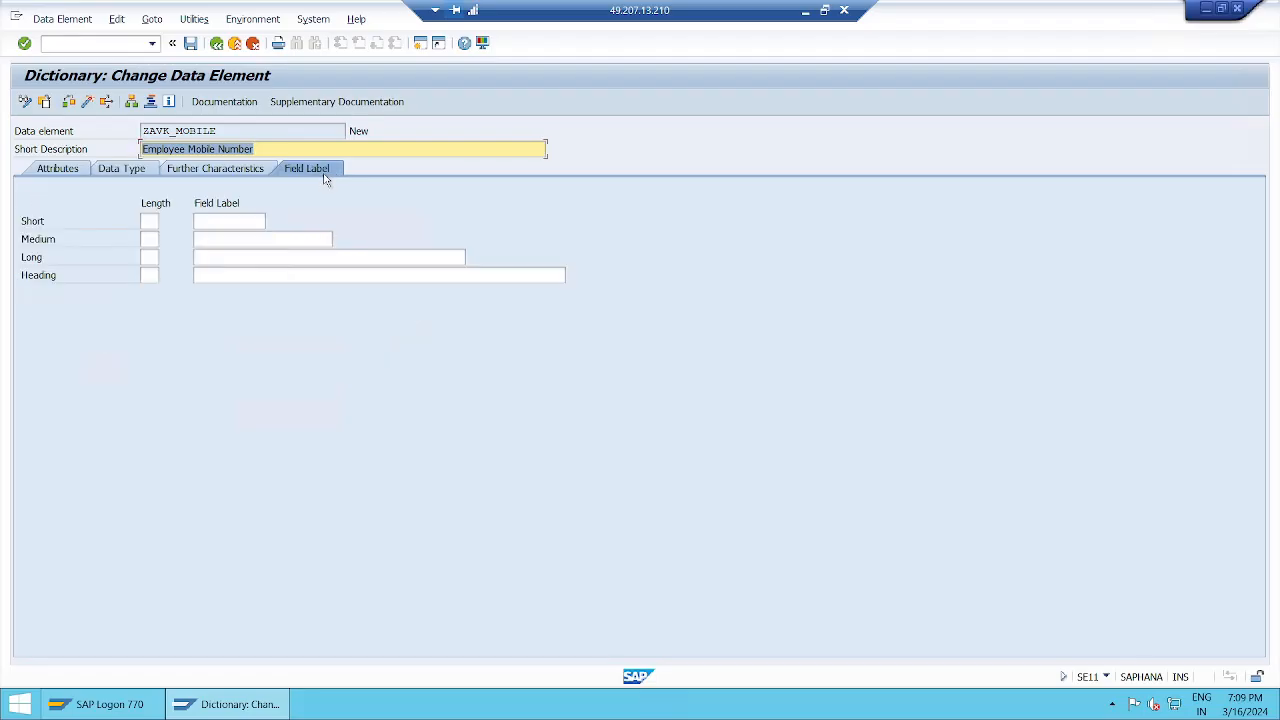
{"action": "left_click", "coordinate": [72, 175]}
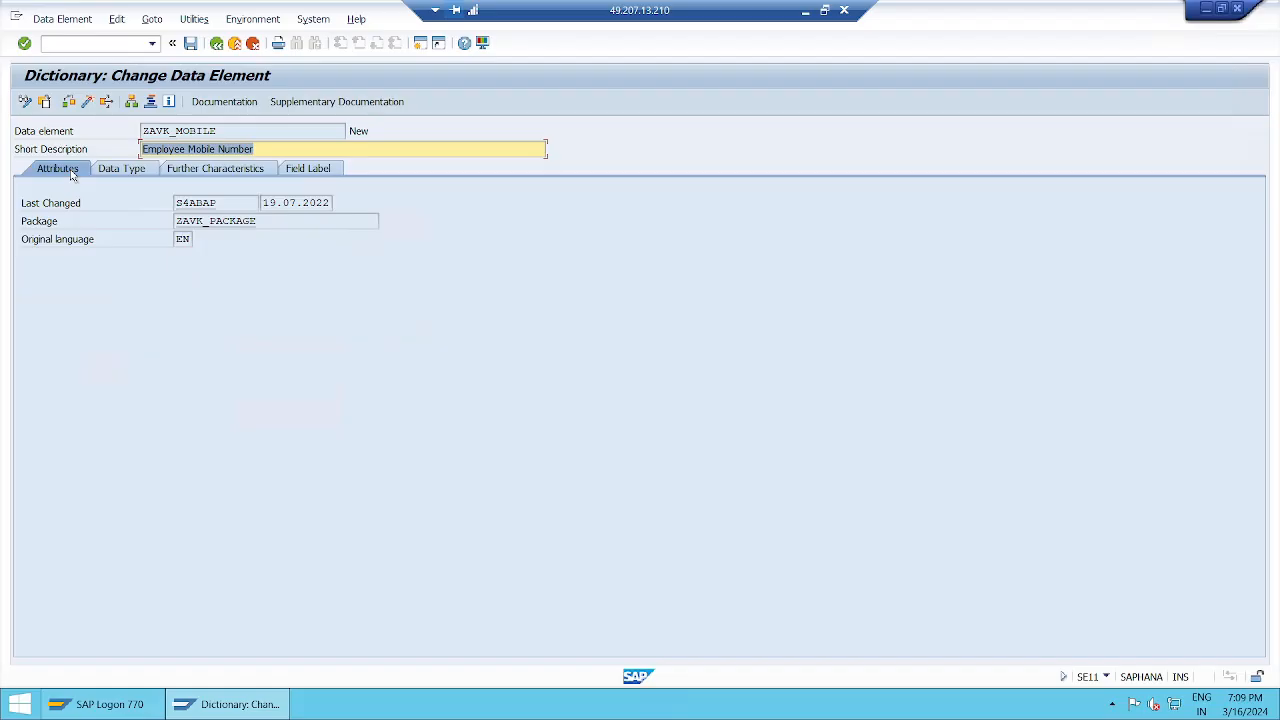
{"action": "left_click", "coordinate": [269, 148]}
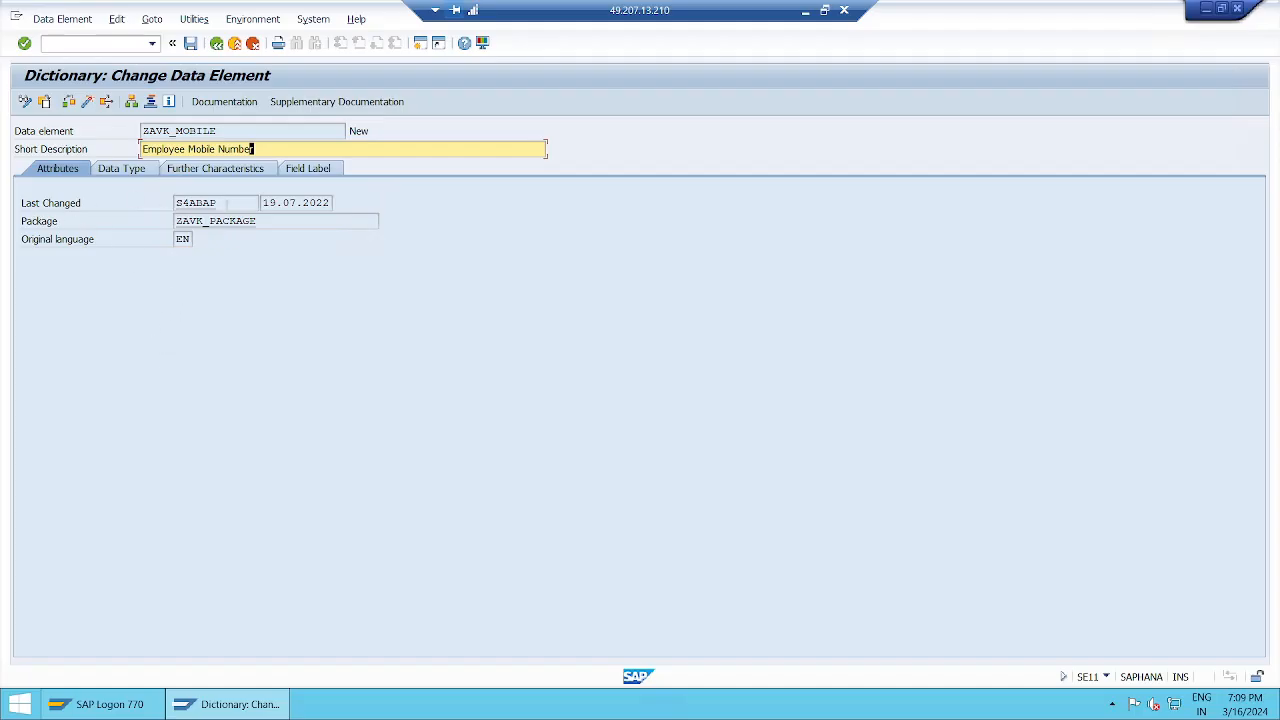
{"action": "left_click", "coordinate": [227, 202]}
{"action": "key", "text": "Tab"}
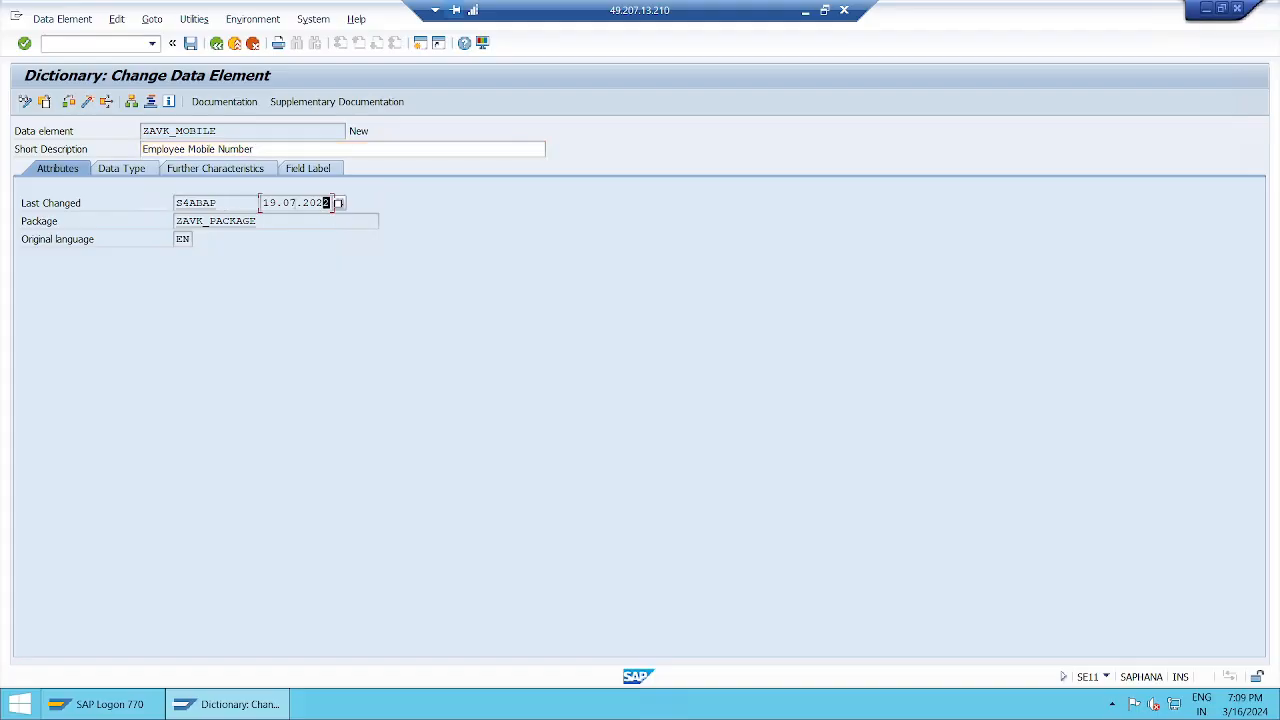
{"action": "left_click", "coordinate": [271, 221]}
{"action": "left_click", "coordinate": [177, 240]}
{"action": "left_click", "coordinate": [153, 20]}
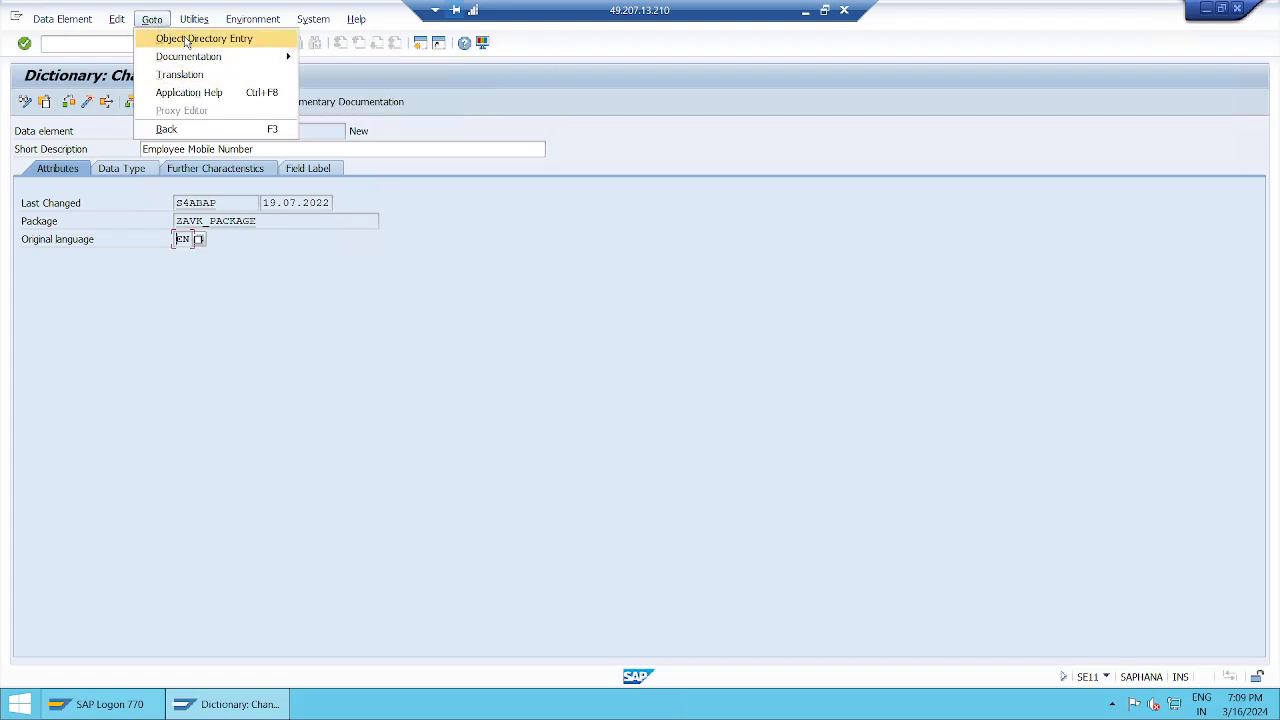
{"action": "left_click", "coordinate": [185, 40]}
{"action": "left_click_drag", "start_coordinate": [393, 165], "coordinate": [725, 127]}
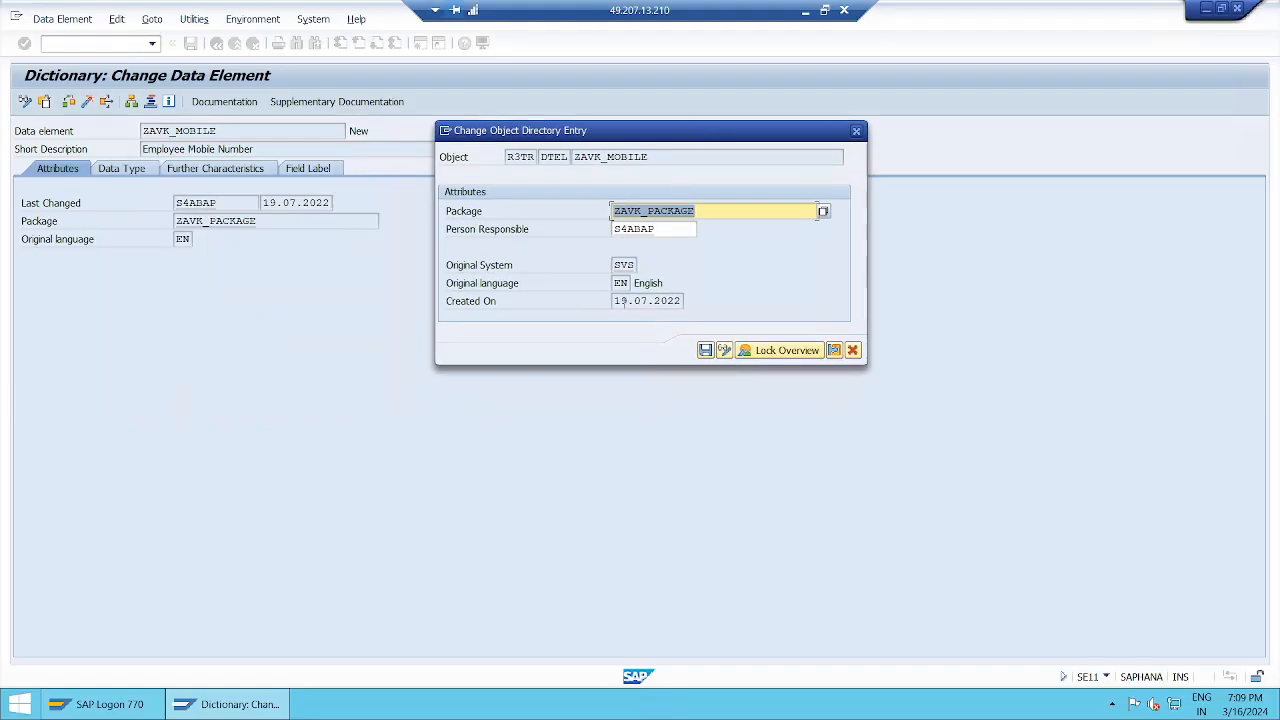
{"action": "left_click", "coordinate": [852, 350]}
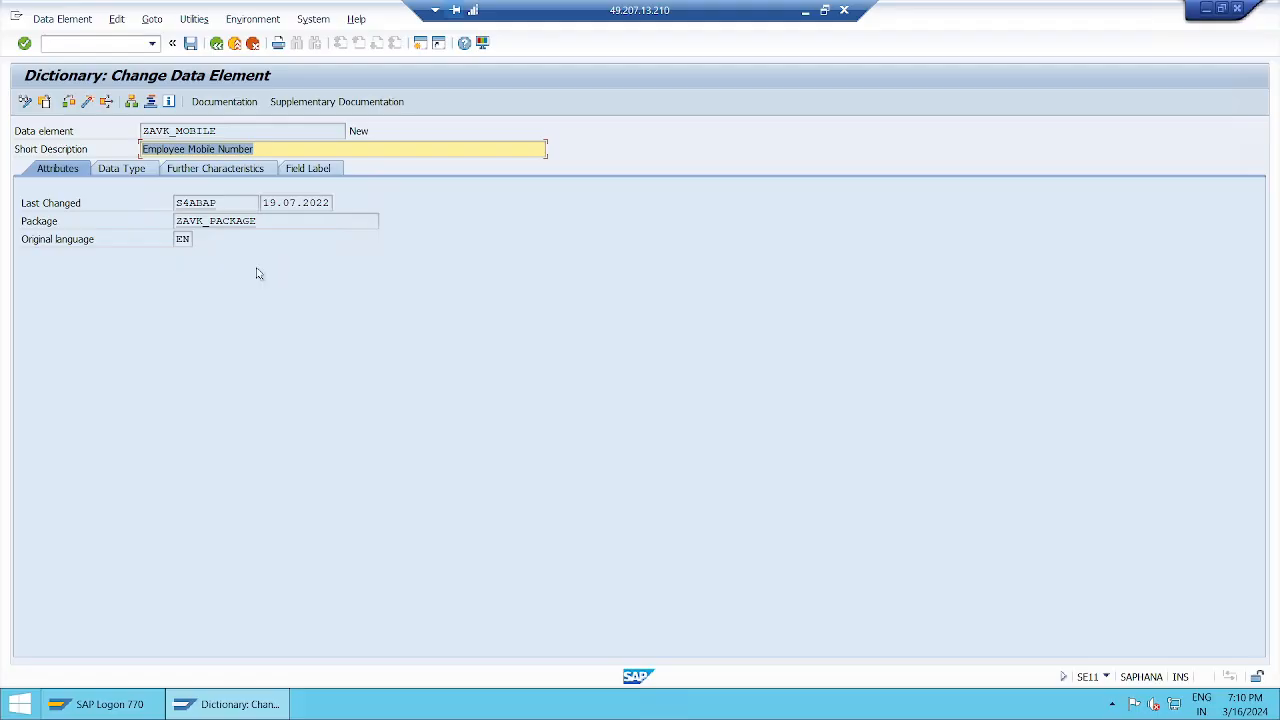
{"action": "left_click", "coordinate": [151, 19]}
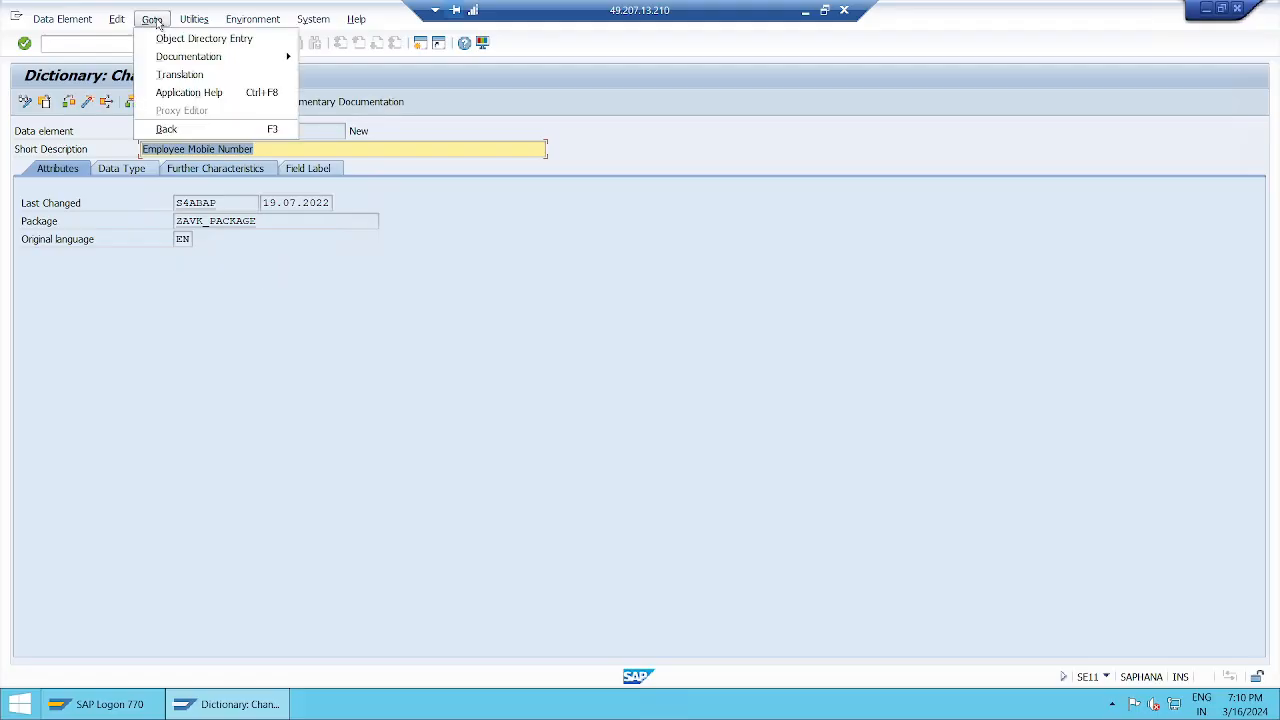
{"action": "left_click", "coordinate": [234, 39]}
{"action": "left_click_drag", "start_coordinate": [408, 167], "coordinate": [786, 111]}
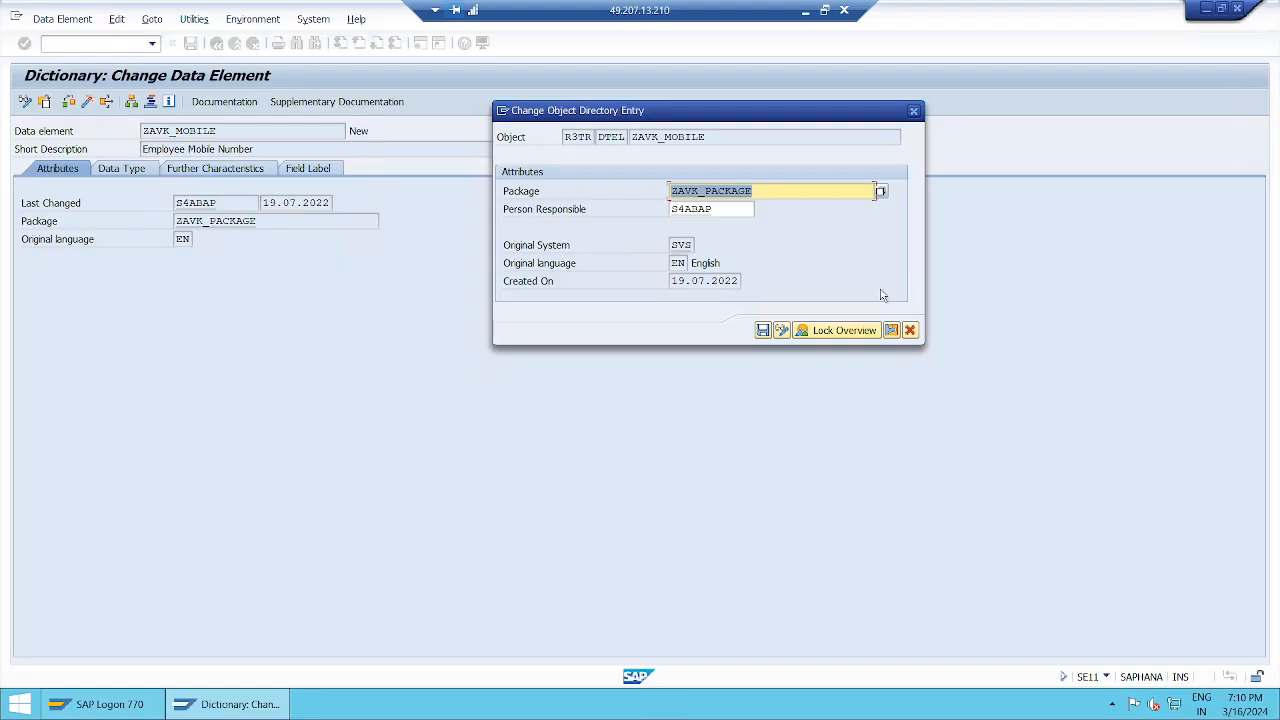
{"action": "left_click", "coordinate": [910, 331]}
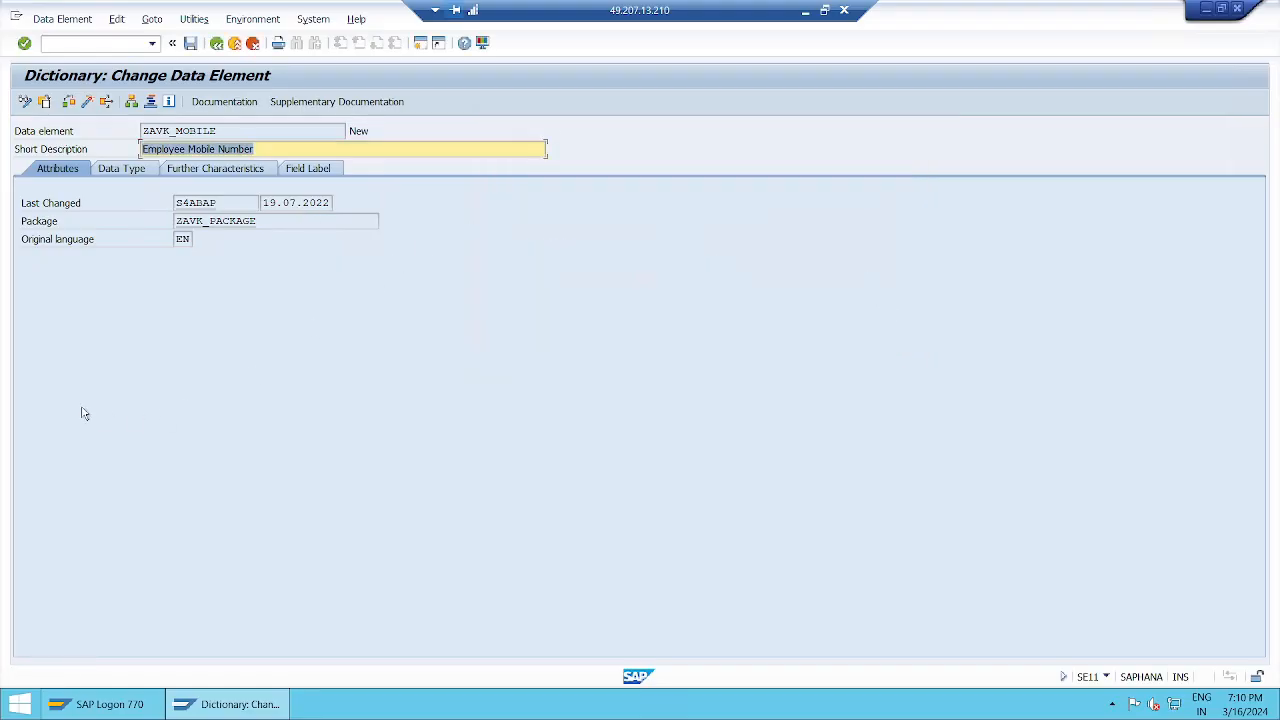
Step: Review the NUMC 10 data type, then the blank Parameter ID and Default Component Name under Further Characteristics
{"action": "left_click", "coordinate": [140, 171]}
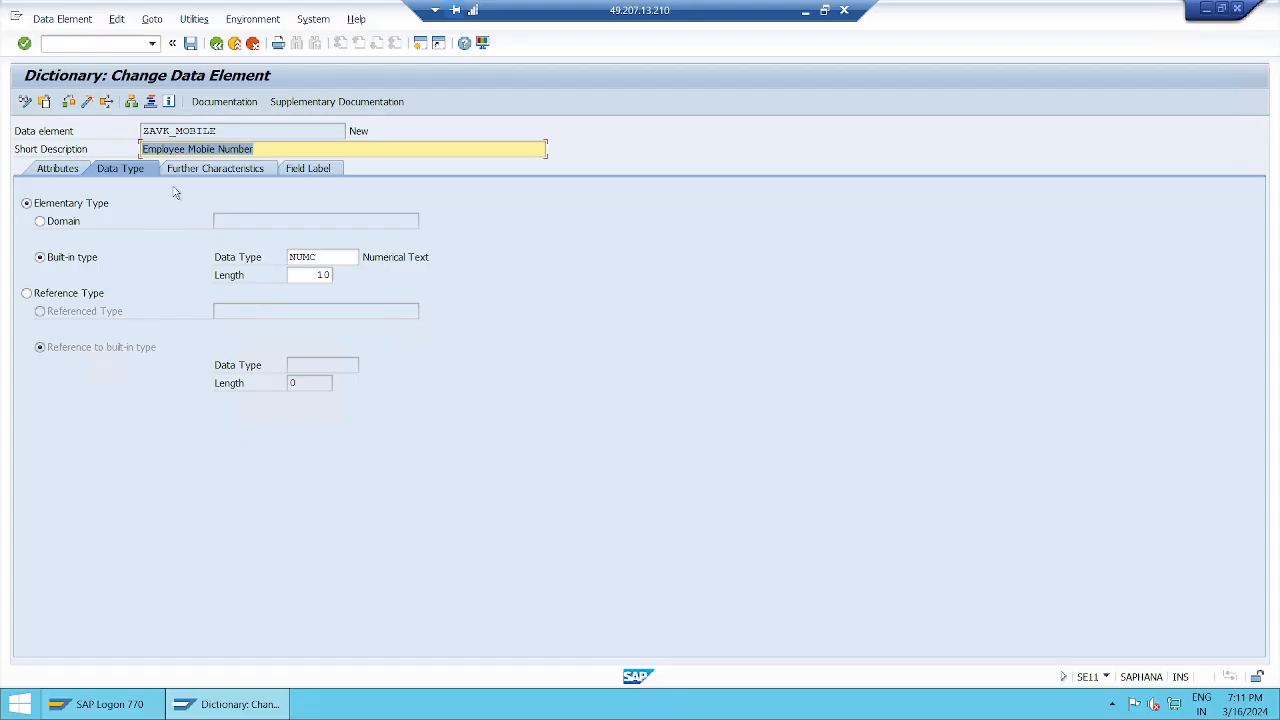
{"action": "left_click", "coordinate": [222, 172]}
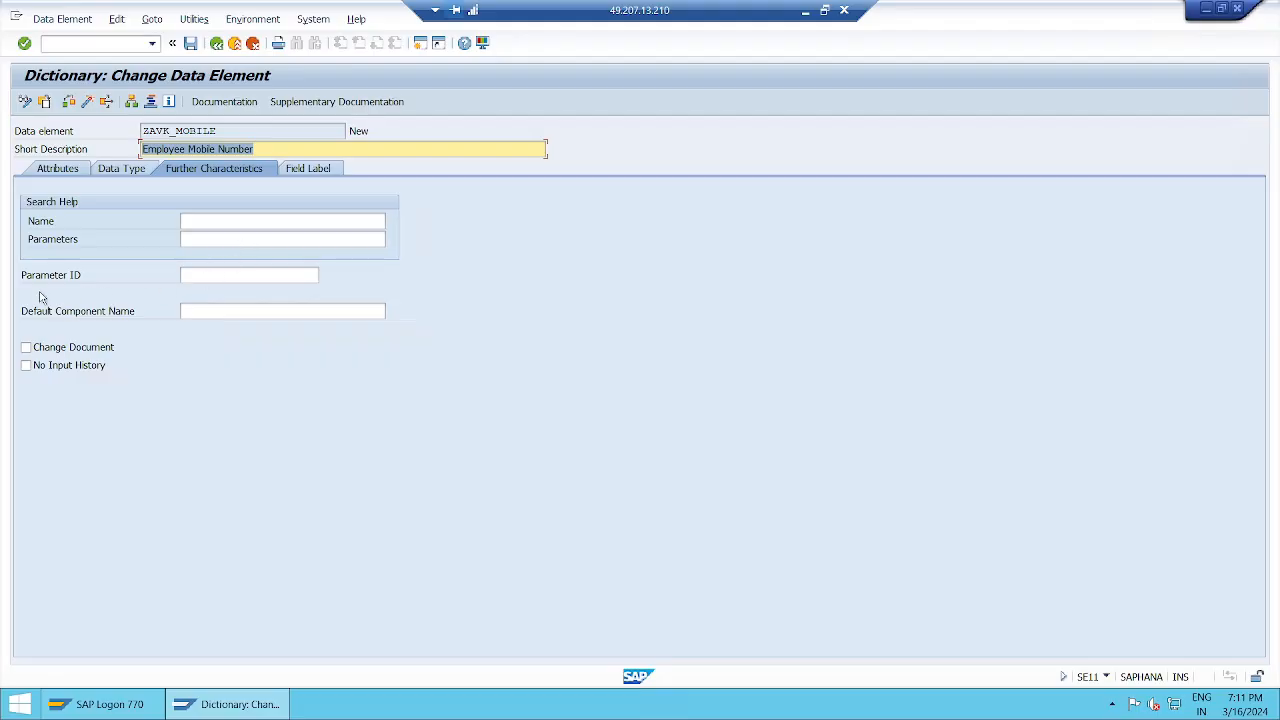
{"action": "left_click", "coordinate": [222, 275]}
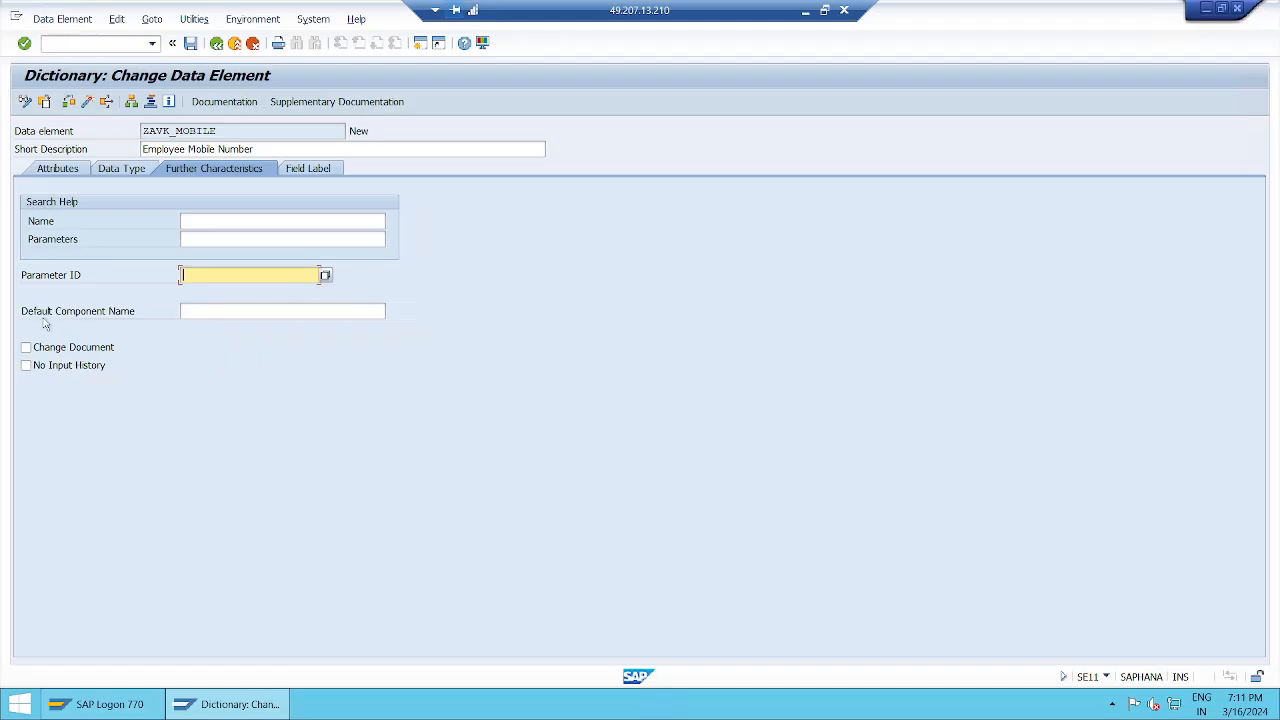
{"action": "left_click", "coordinate": [245, 314]}
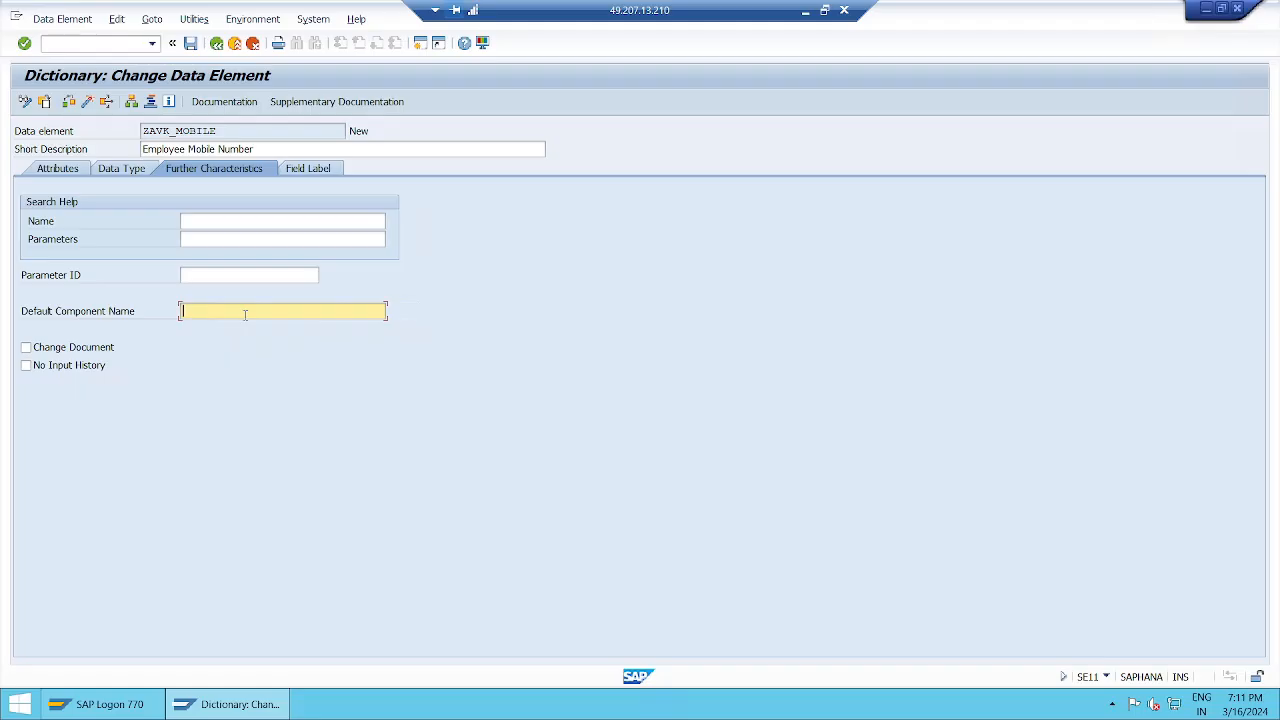
{"action": "left_click", "coordinate": [805, 12]}
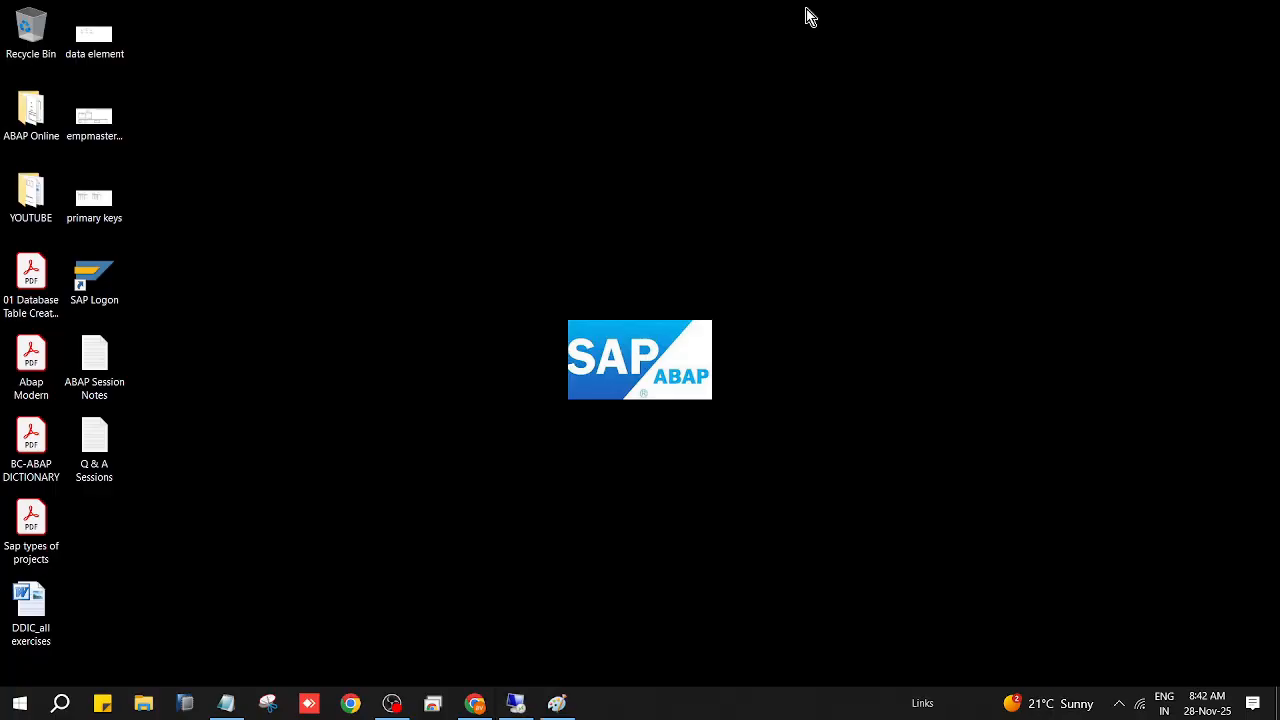
Step: Scroll the ABAP Session Notes up to the properties list and place the caret after Parameter ID
{"action": "left_click", "coordinate": [226, 703]}
{"action": "scroll", "coordinate": [425, 240], "scroll_direction": "up", "scroll_amount": 3}
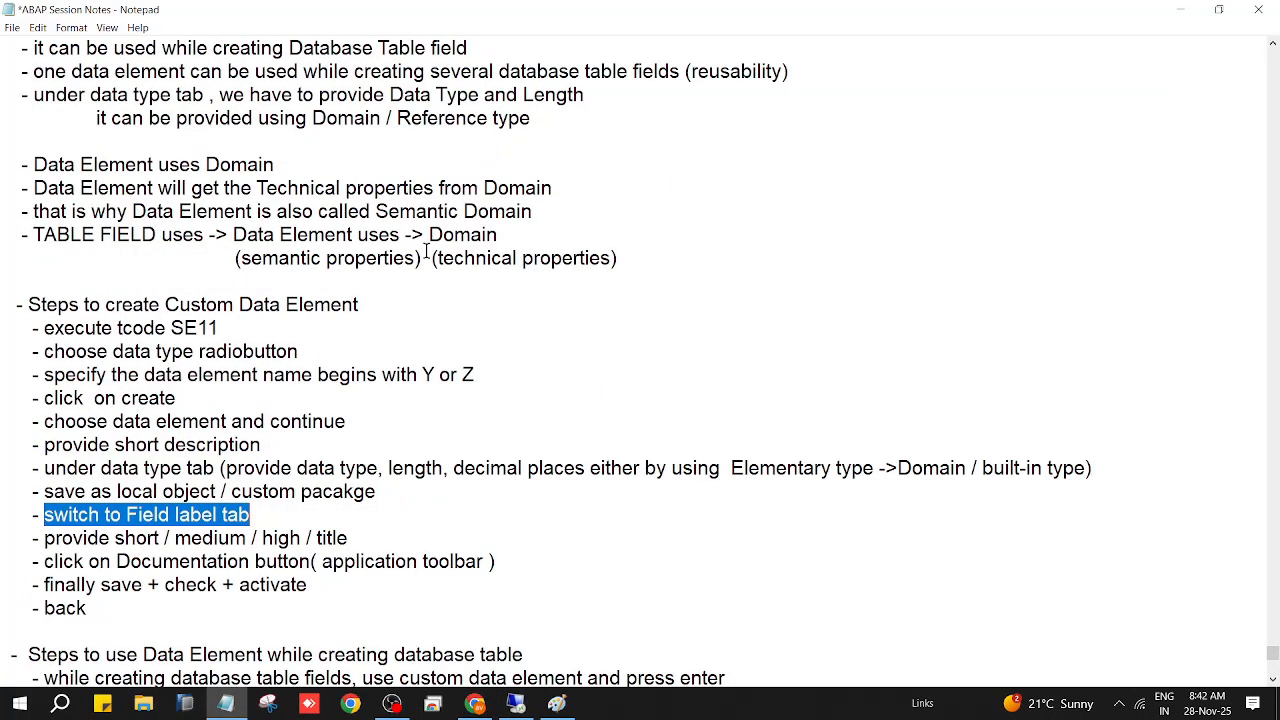
{"action": "scroll", "coordinate": [410, 270], "scroll_direction": "up", "scroll_amount": 1}
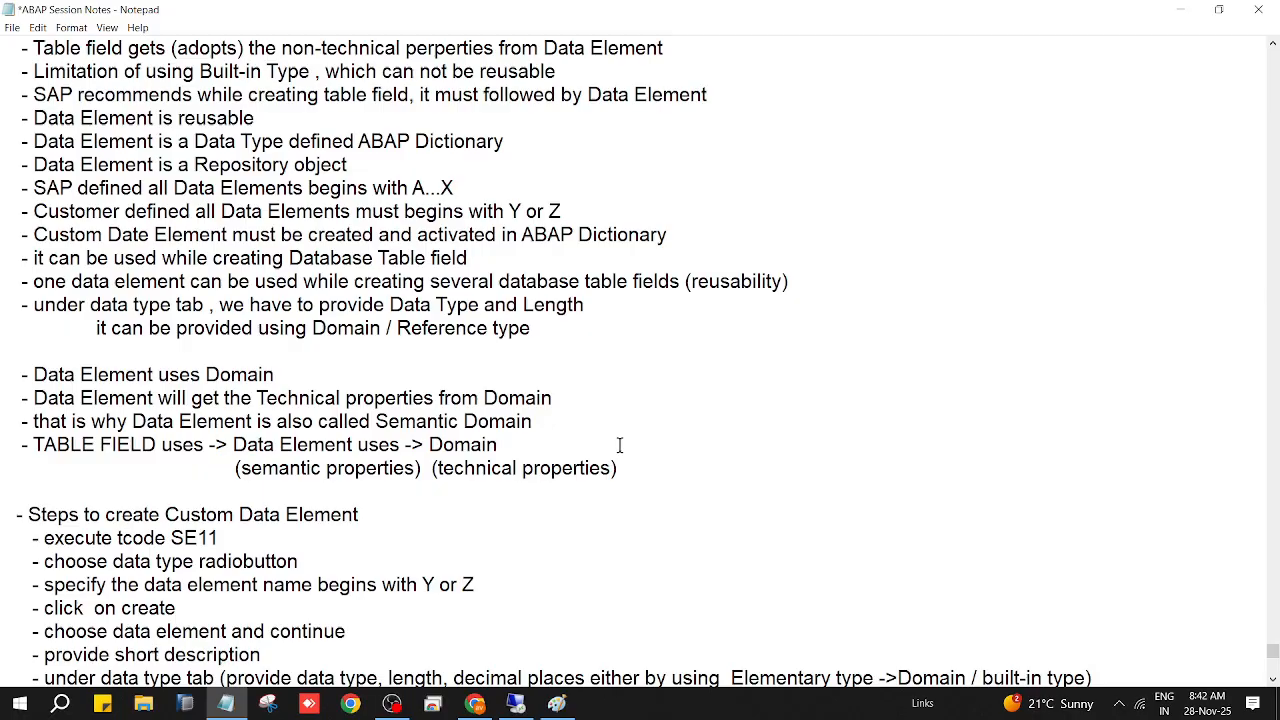
{"action": "scroll", "coordinate": [619, 445], "scroll_direction": "up", "scroll_amount": 2}
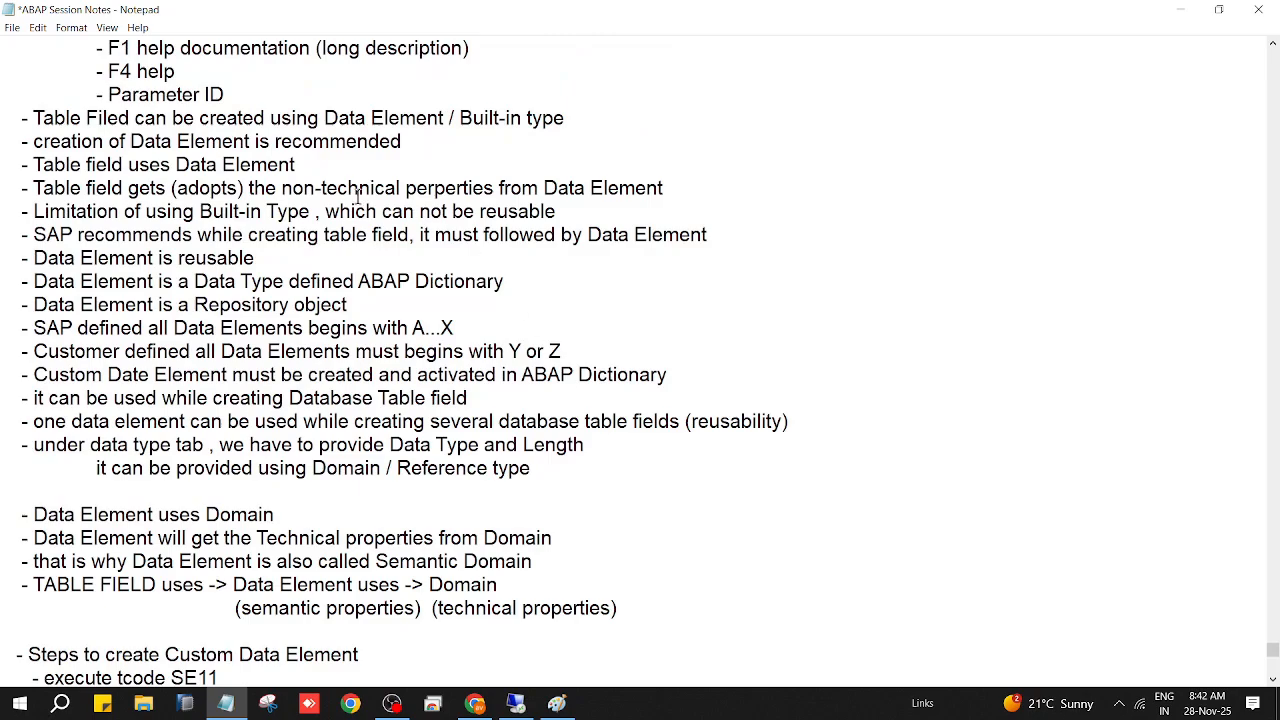
{"action": "scroll", "coordinate": [228, 262], "scroll_direction": "up", "scroll_amount": 2}
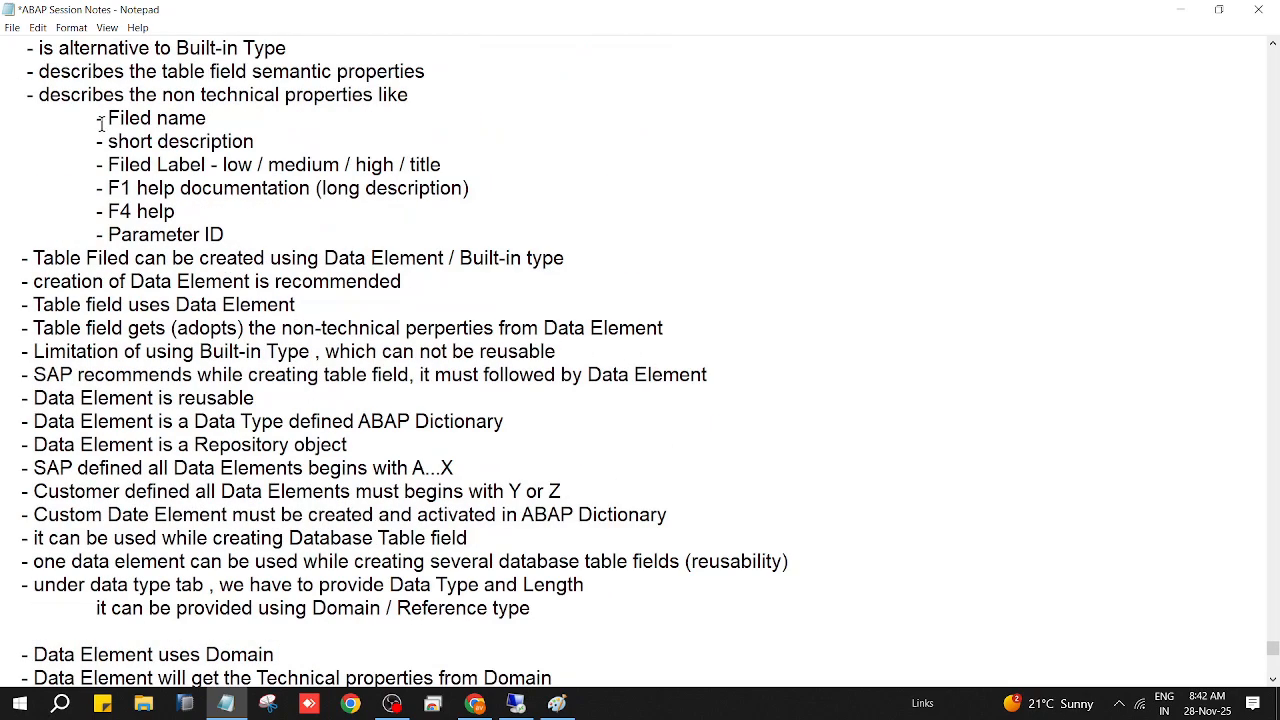
{"action": "left_click", "coordinate": [254, 232]}
Step: Add the line '- Default componenet name(BAPI Structure component name)' and save the notes
{"action": "key", "text": "Return"}
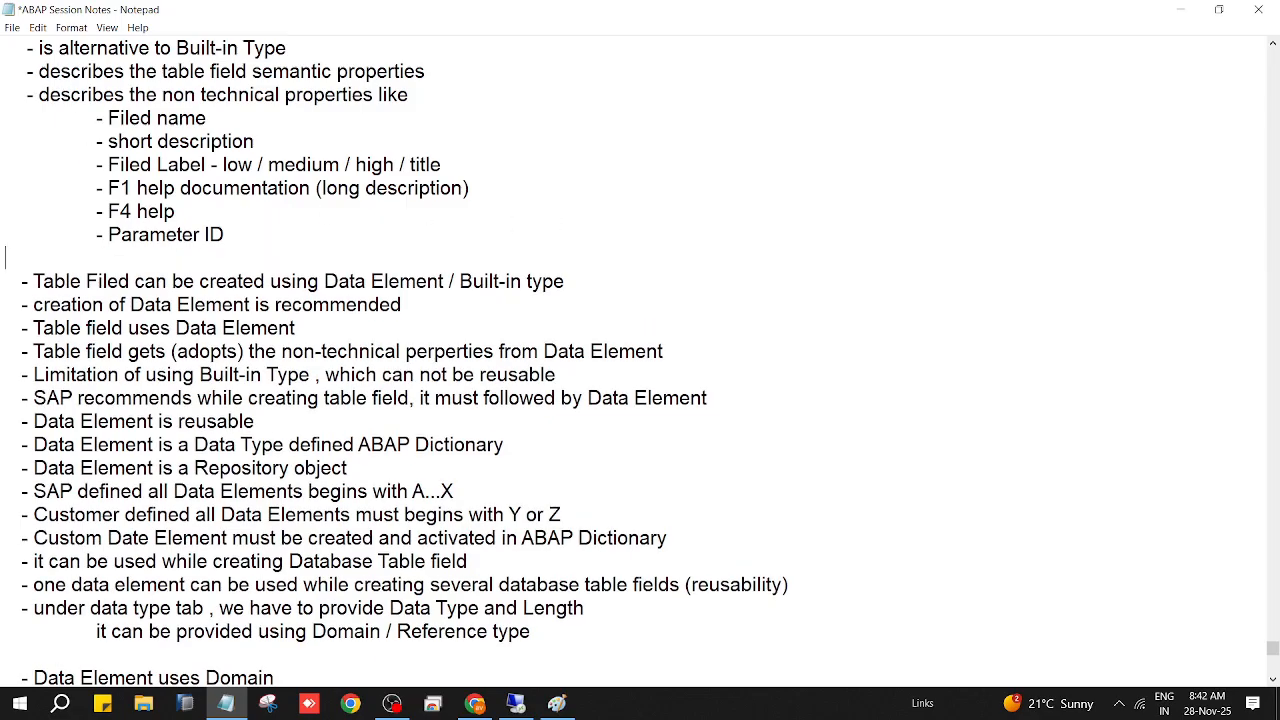
{"action": "type", "text": "- Default com"}
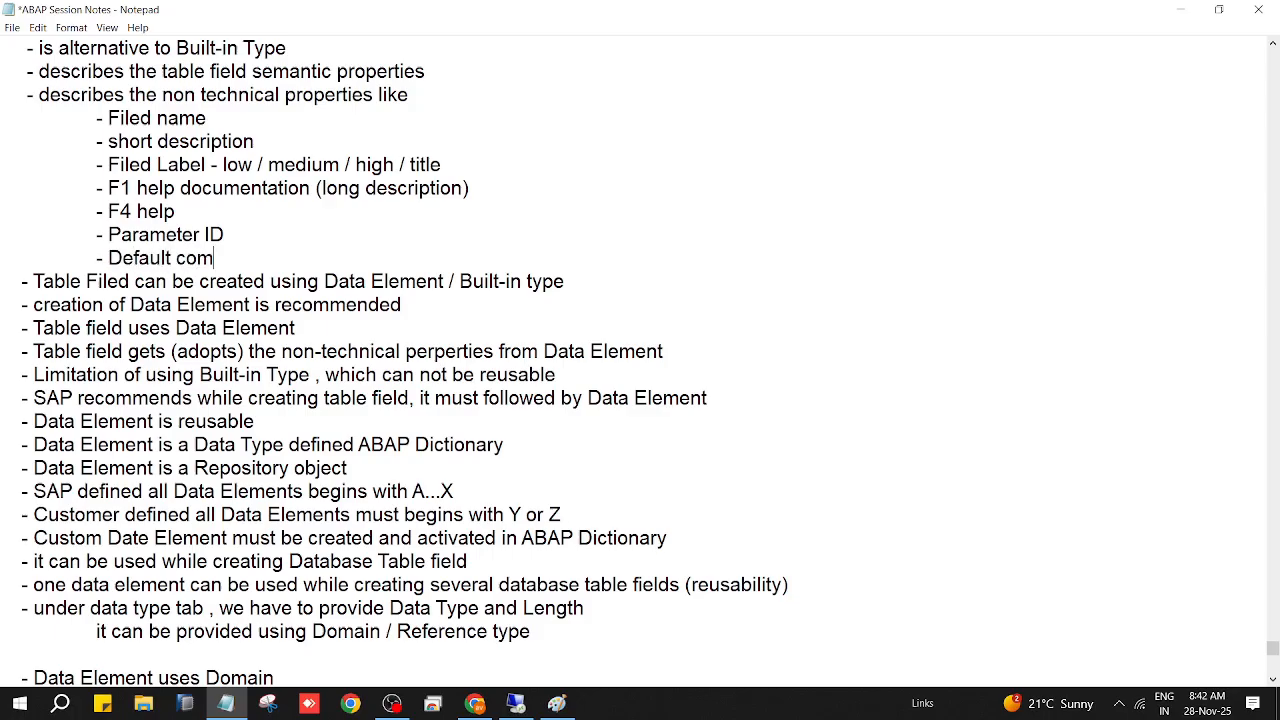
{"action": "type", "text": "ponenet name("}
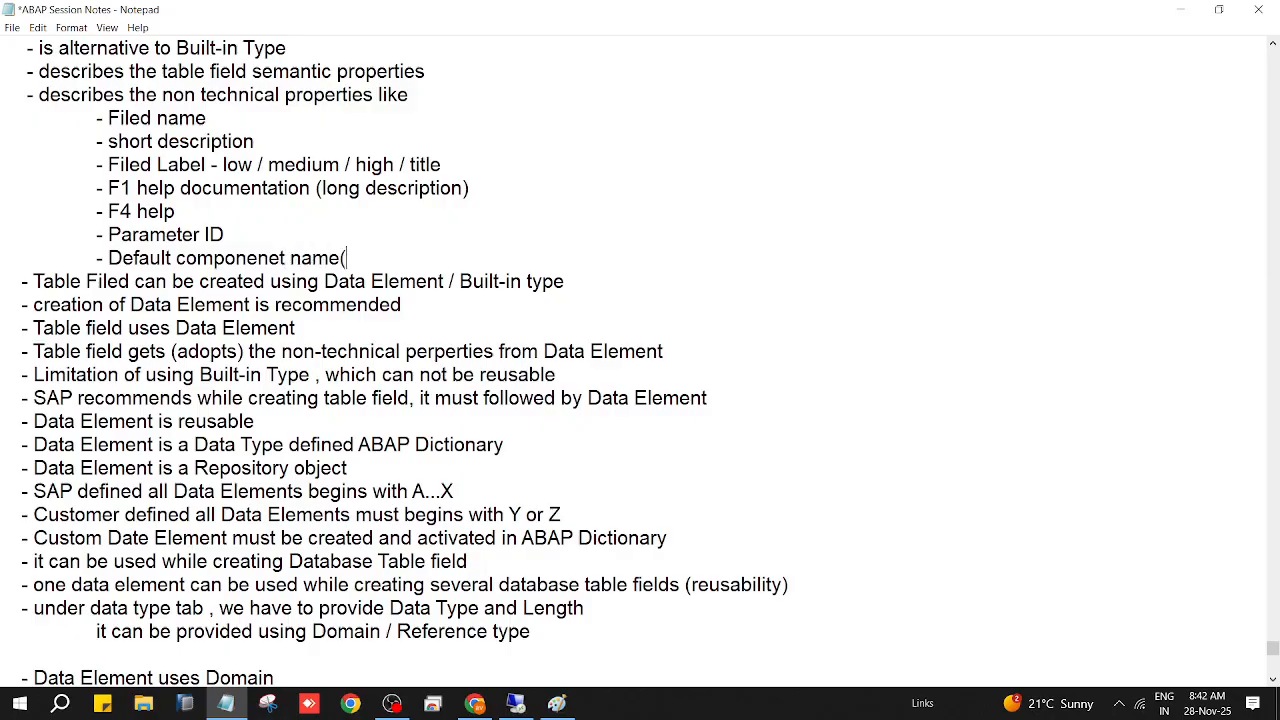
{"action": "type", "text": "BAPI"}
{"action": "type", "text": "Structure "}
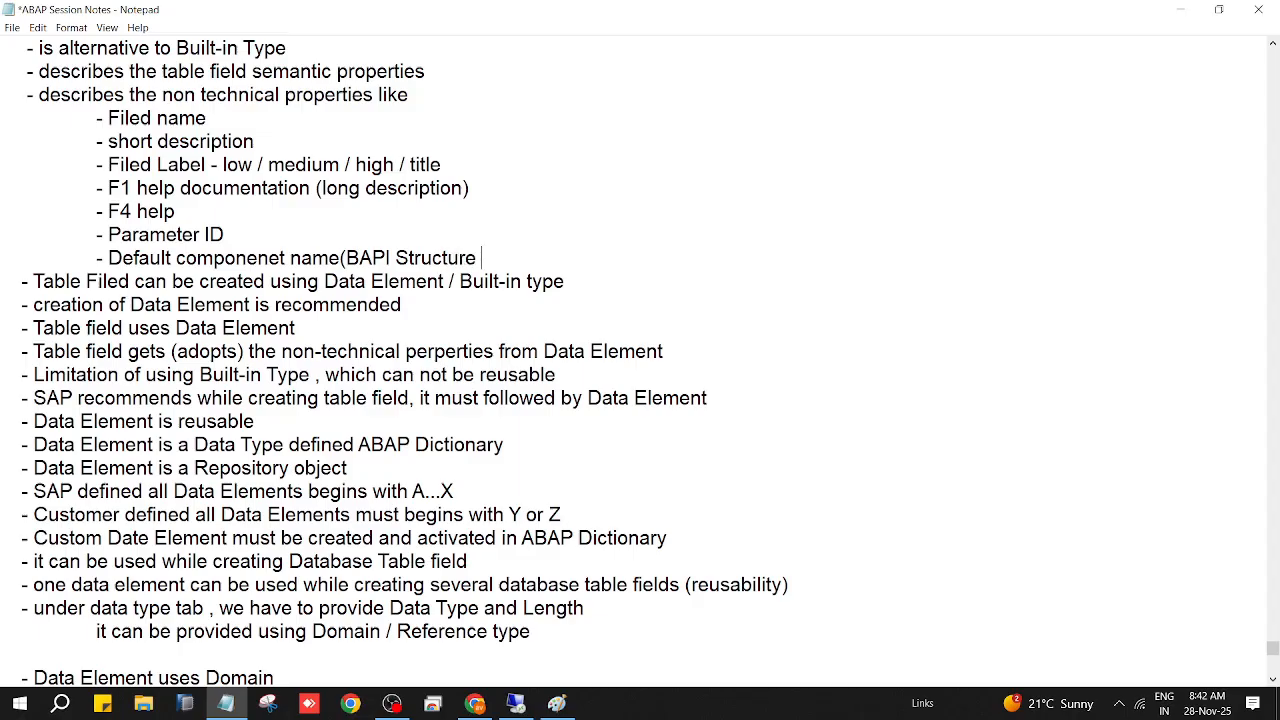
{"action": "type", "text": "compone"}
{"action": "type", "text": "nt nam"}
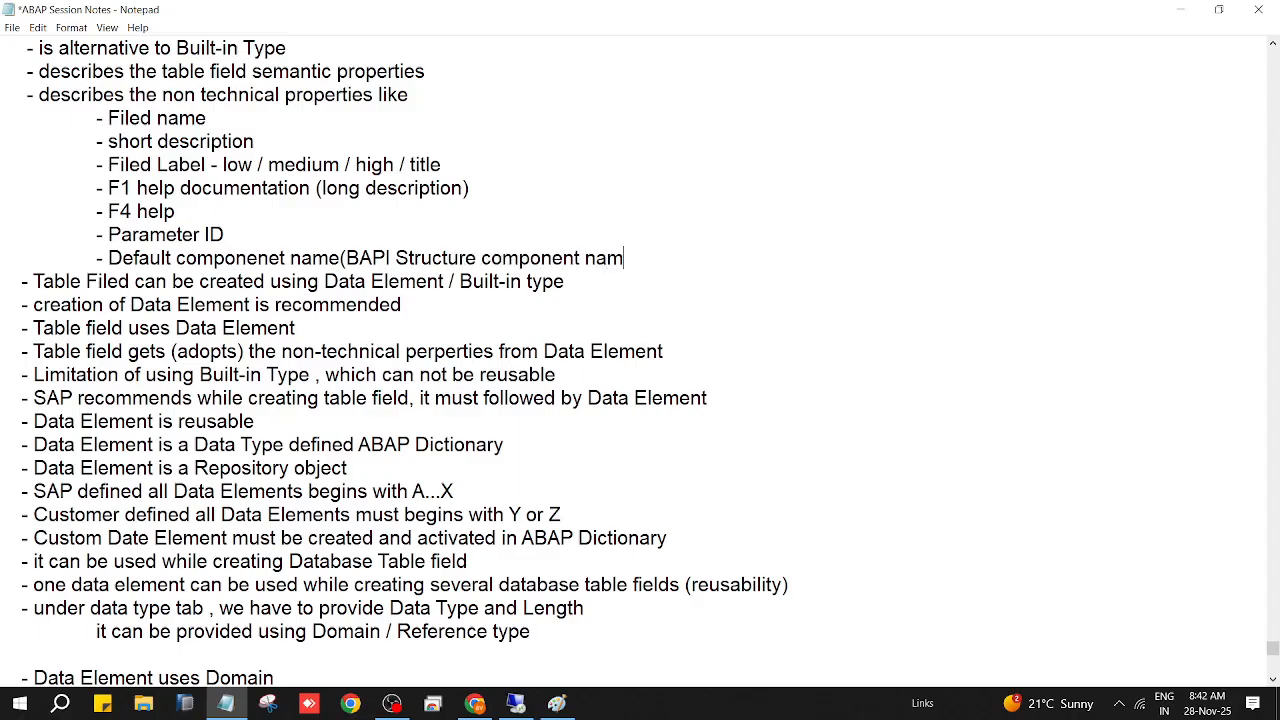
{"action": "type", "text": "e)"}
{"action": "key", "text": "ctrl+s"}
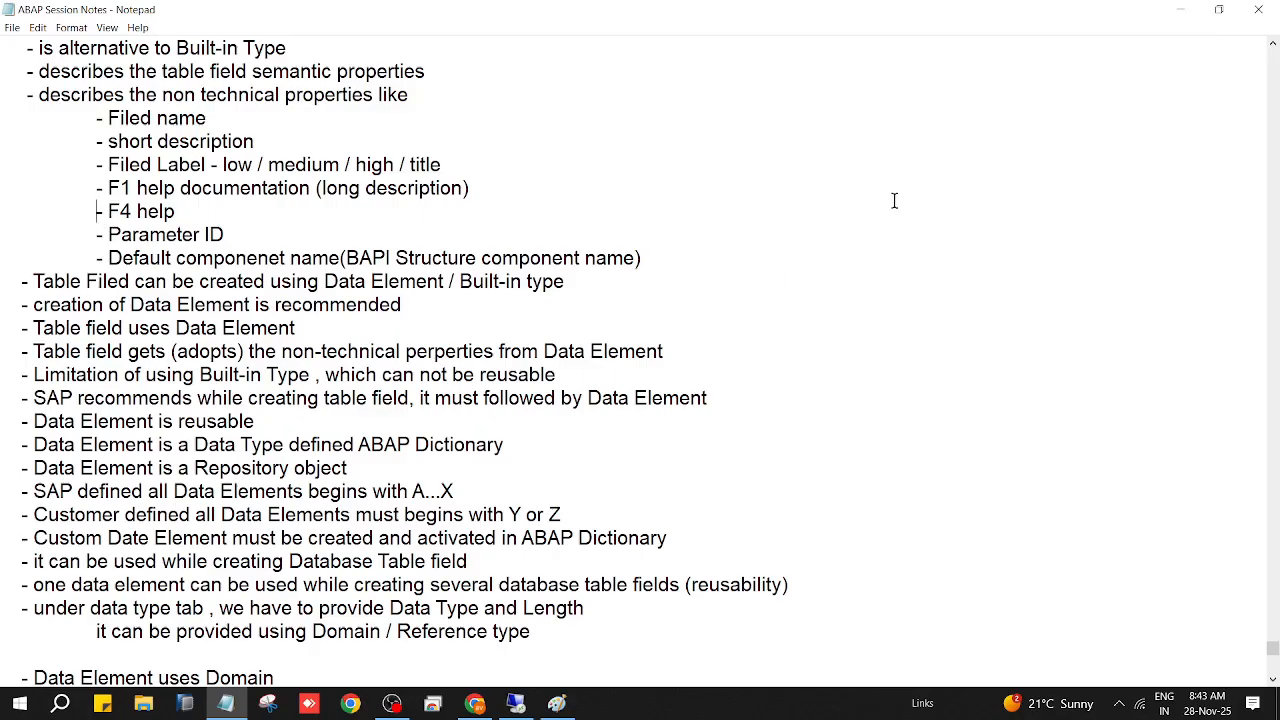
Step: Relabel the F4 help entry as 'Search hep (F4 help)'
{"action": "left_click", "coordinate": [108, 211]}
{"action": "type", "text": "Seaar"}
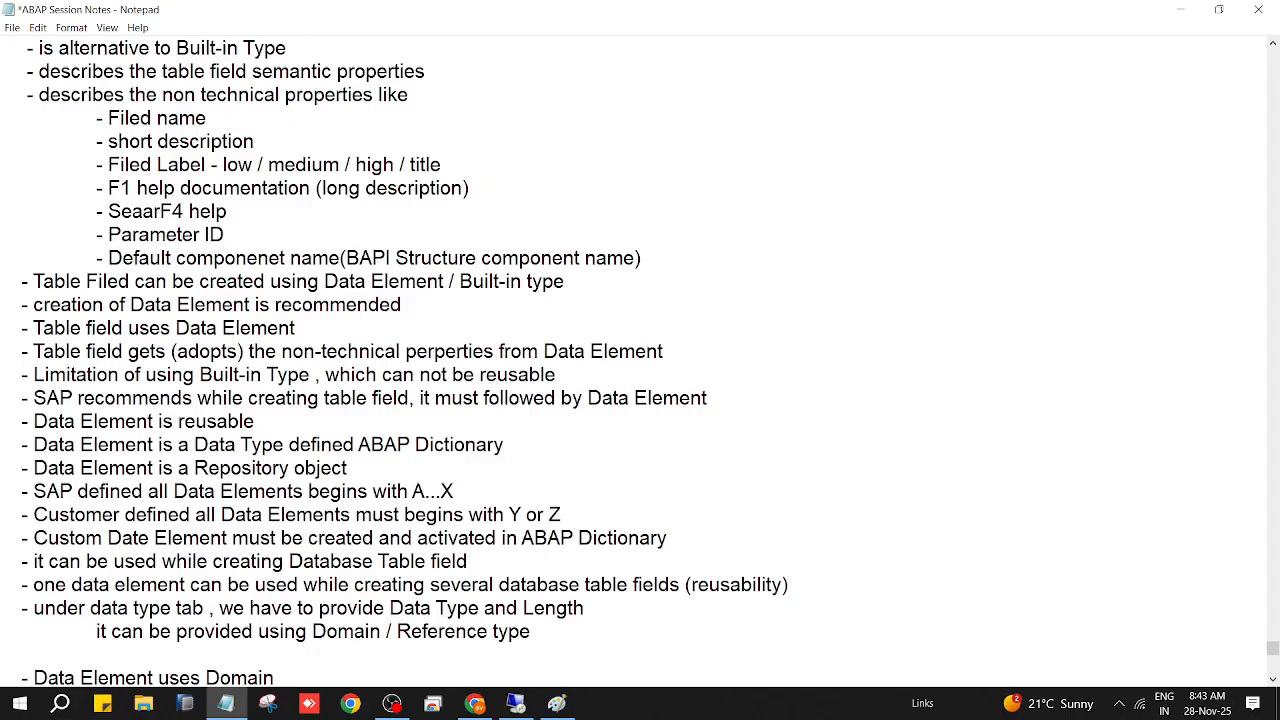
{"action": "key", "text": "BackSpace"}
{"action": "key", "text": "BackSpace"}
{"action": "type", "text": "rch hel"}
{"action": "key", "text": "BackSpace"}
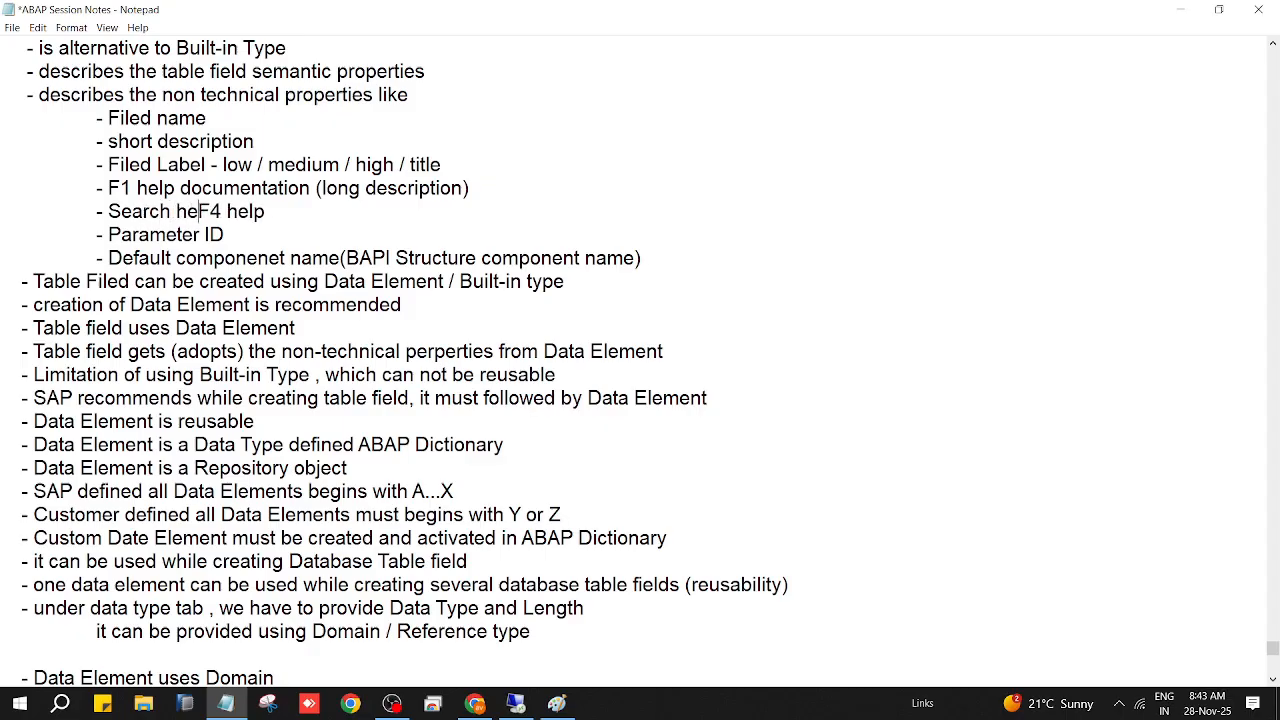
{"action": "type", "text": "p ("}
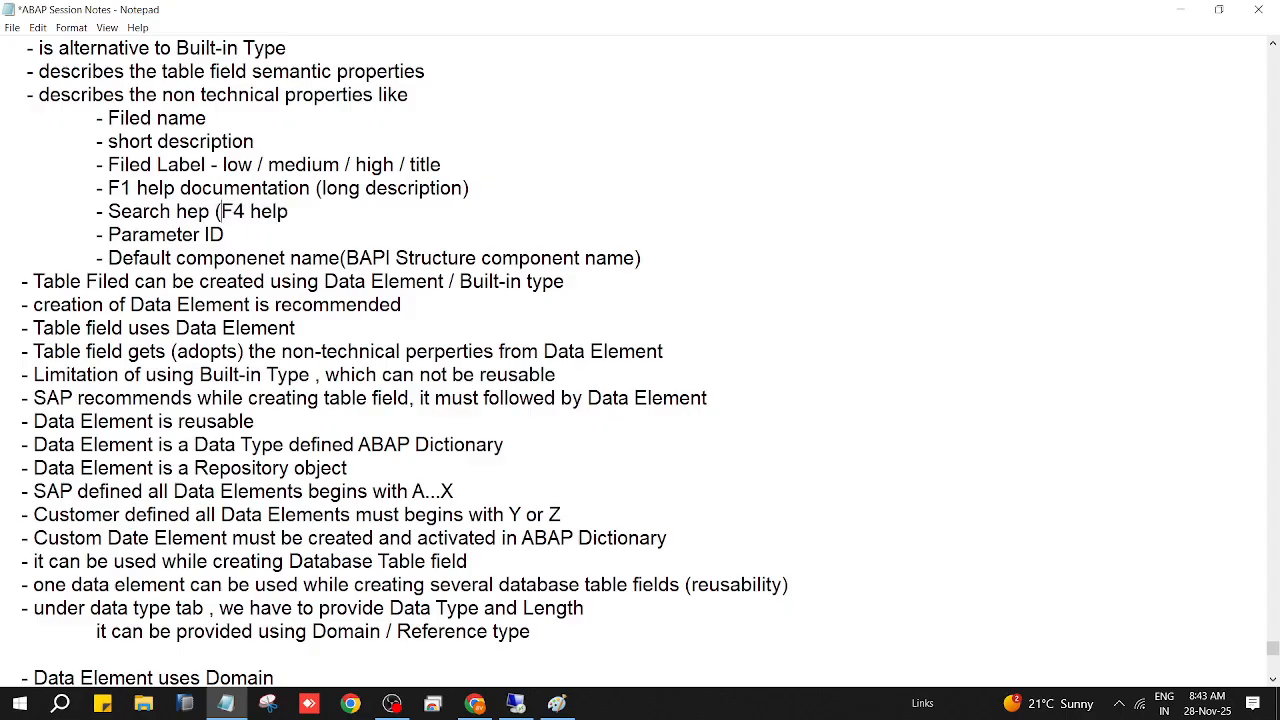
{"action": "key", "text": "Right"}
{"action": "key", "text": "Right"}
{"action": "key", "text": "Right"}
{"action": "key", "text": "Right"}
{"action": "key", "text": "Right"}
{"action": "key", "text": "Right"}
{"action": "key", "text": "Right"}
{"action": "type", "text": ")"}
Step: Insert a blank line after the F1 help line, above the Search help entry
{"action": "left_click_drag", "start_coordinate": [95, 211], "coordinate": [676, 263]}
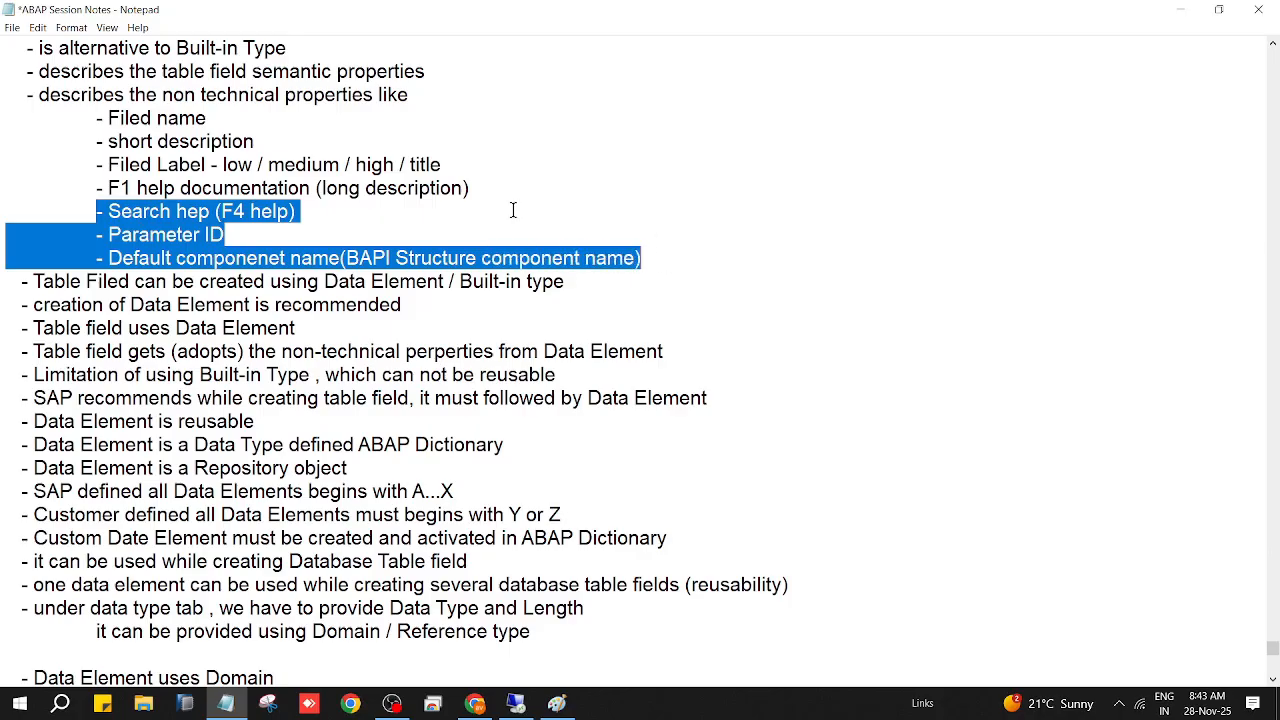
{"action": "left_click", "coordinate": [479, 191]}
{"action": "key", "text": "Return"}
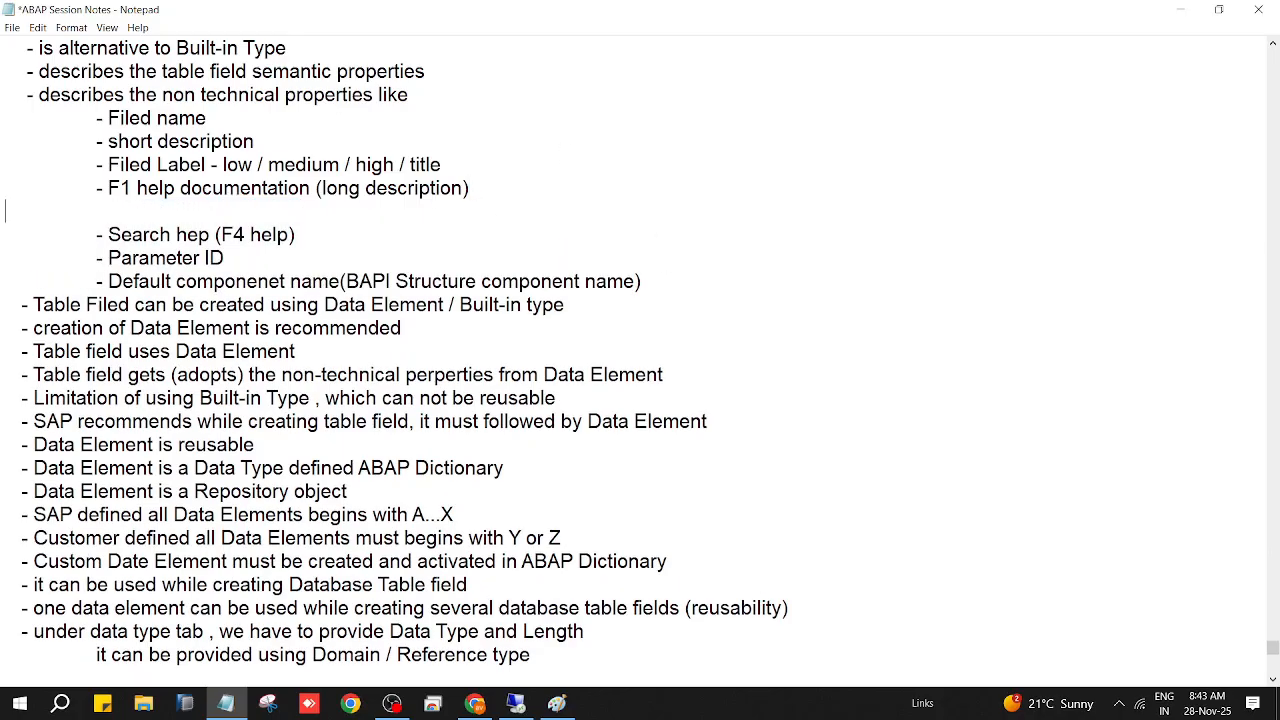
{"action": "key", "text": "Tab"}
{"action": "type", "text": "-"}
{"action": "key", "text": "BackSpace"}
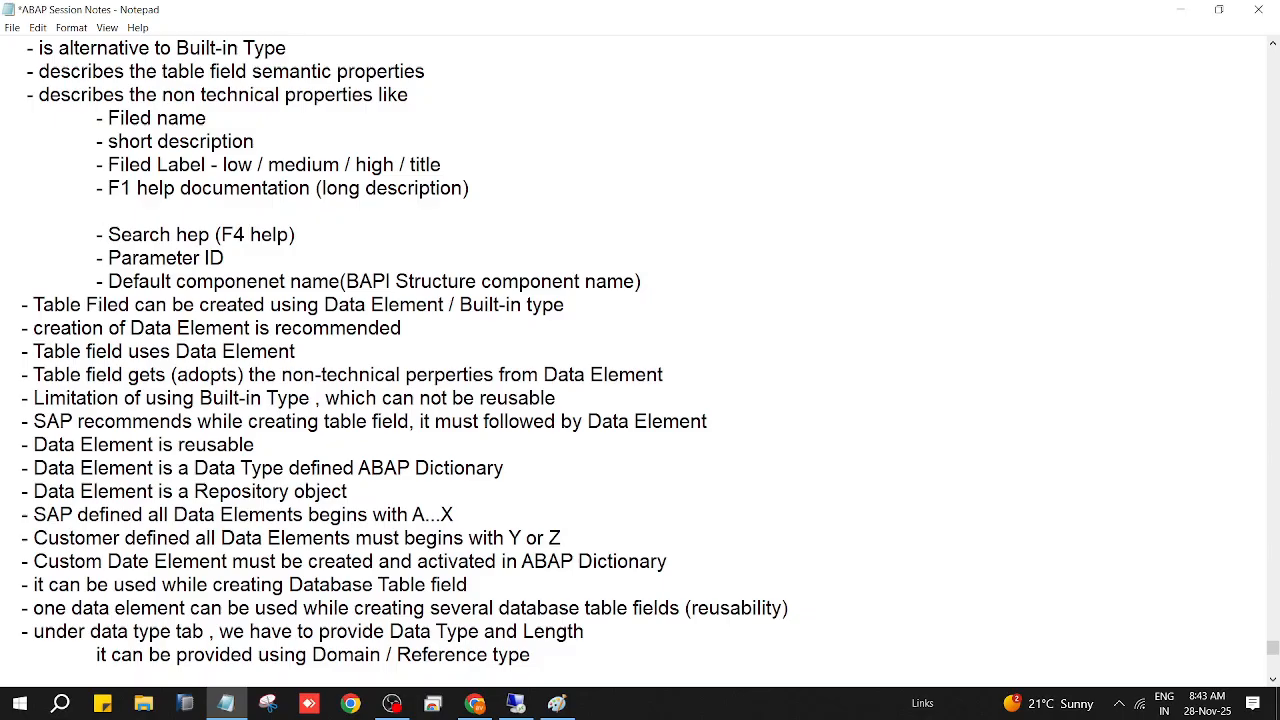
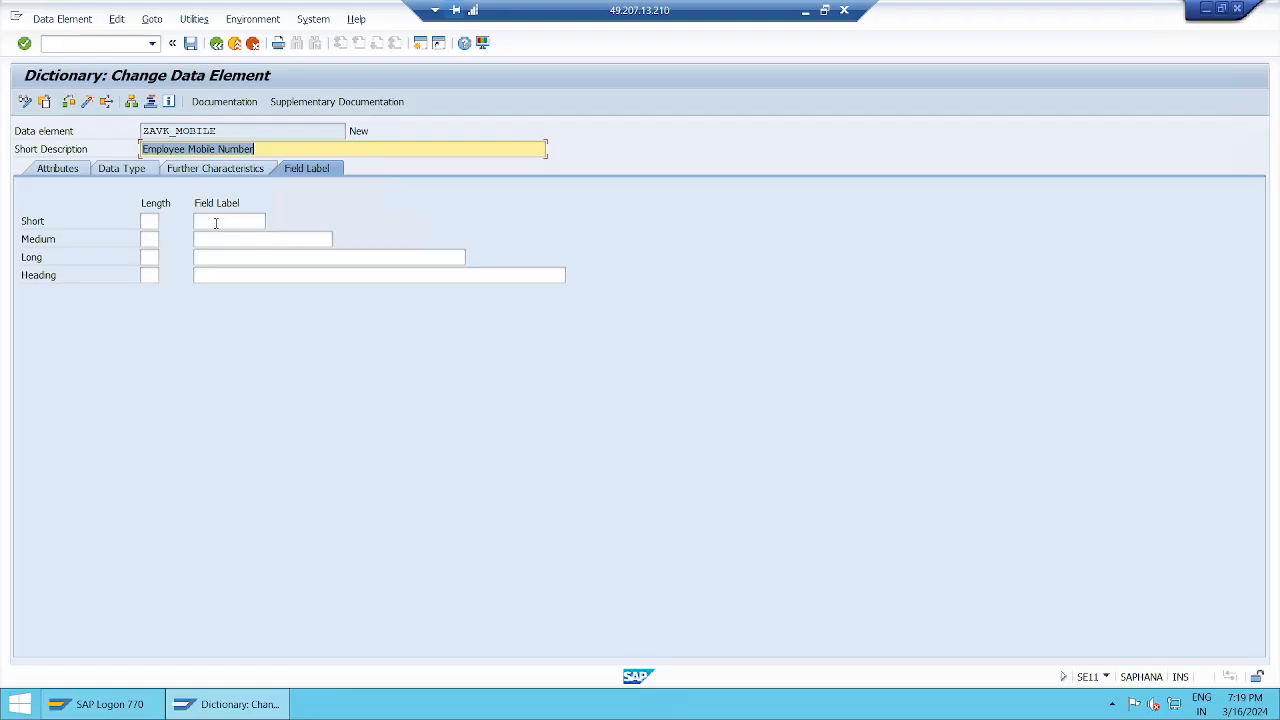
{"action": "left_click", "coordinate": [151, 221]}
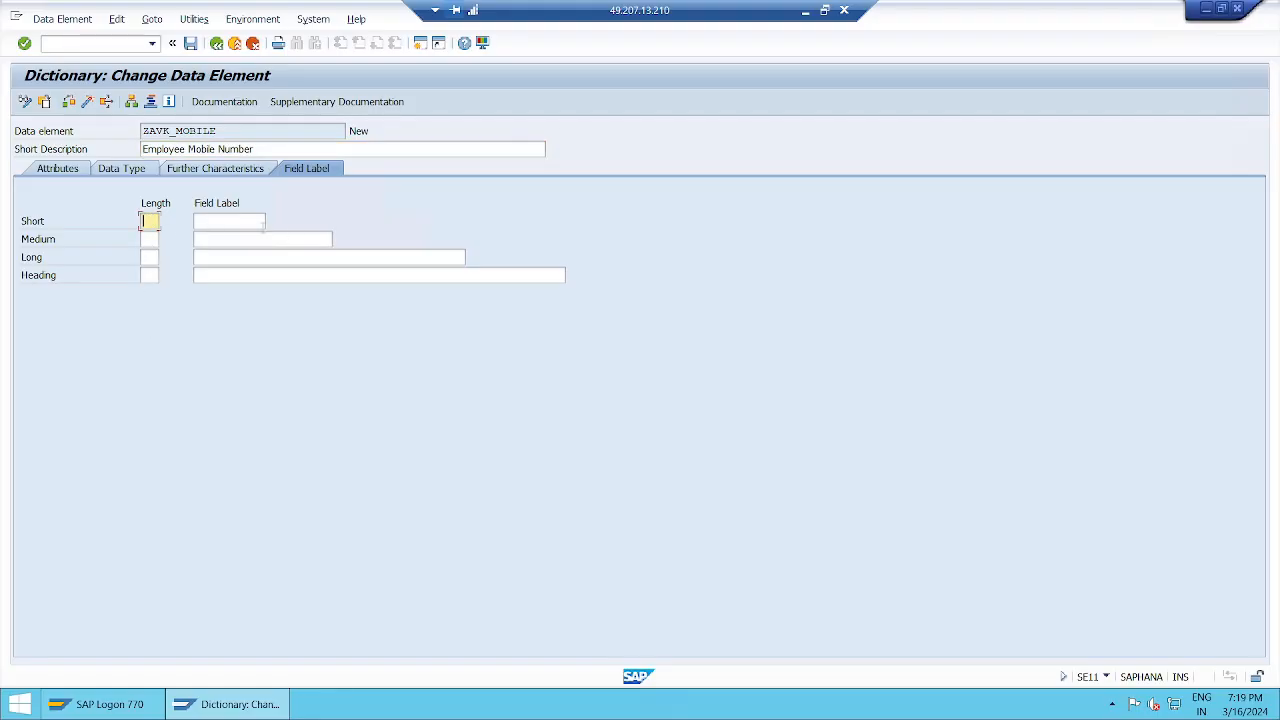
{"action": "type", "text": "10"}
{"action": "left_click", "coordinate": [145, 238]}
{"action": "type", "text": "15"}
{"action": "left_click", "coordinate": [147, 257]}
{"action": "type", "text": "20"}
{"action": "left_click", "coordinate": [145, 275]}
{"action": "type", "text": "3"}
{"action": "key", "text": "BackSpace"}
{"action": "type", "text": "25"}
{"action": "key", "text": "BackSpace"}
{"action": "key", "text": "BackSpace"}
{"action": "left_click", "coordinate": [368, 257]}
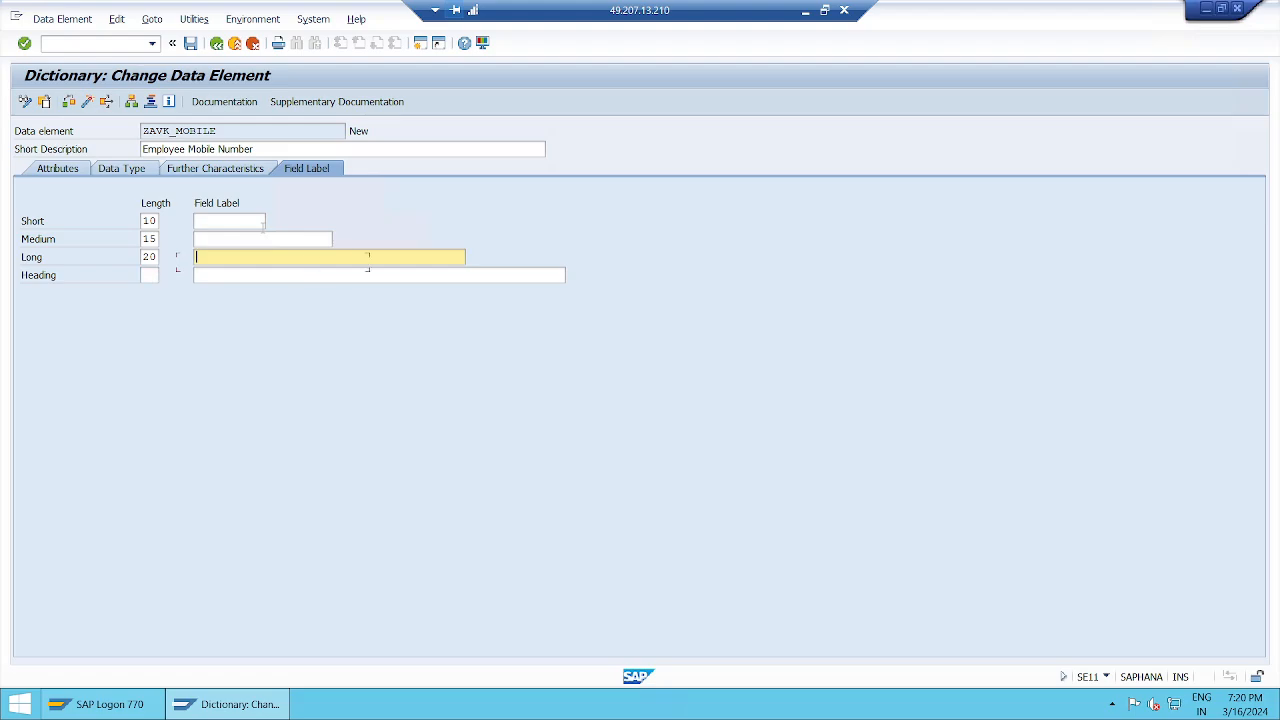
{"action": "key", "text": "shift+Tab"}
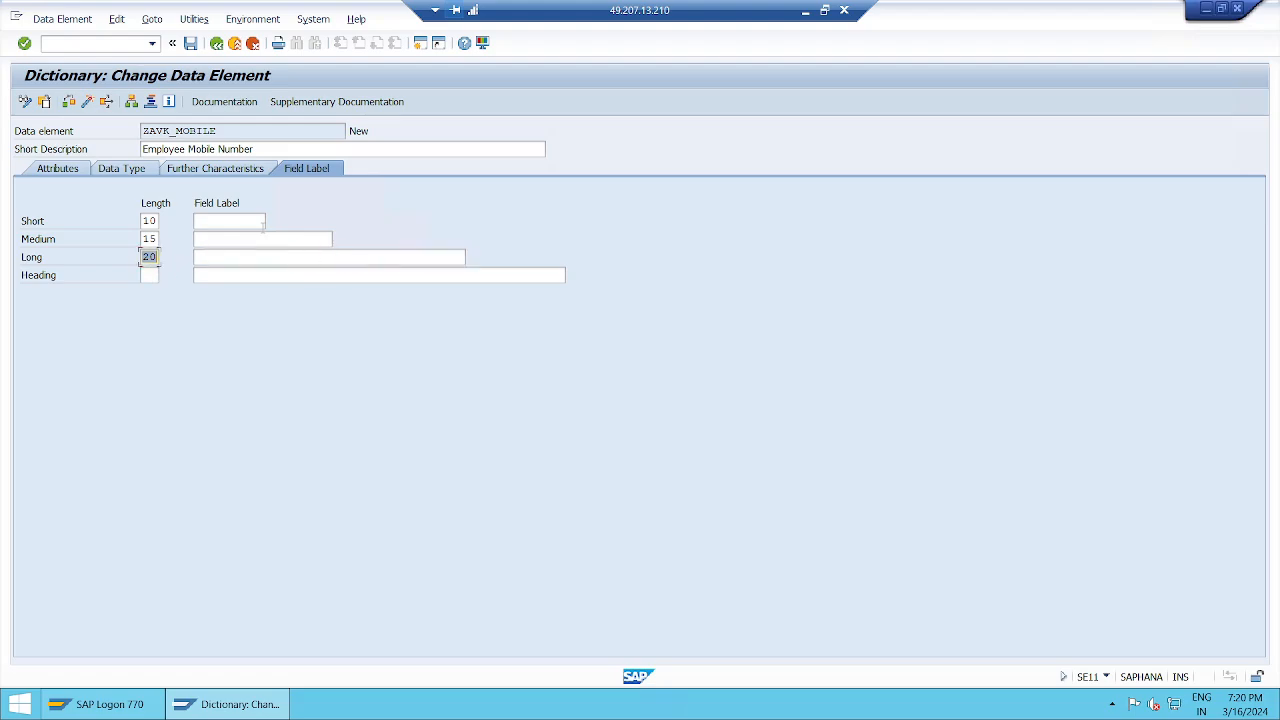
{"action": "key", "text": "BackSpace"}
{"action": "key", "text": "shift+Tab"}
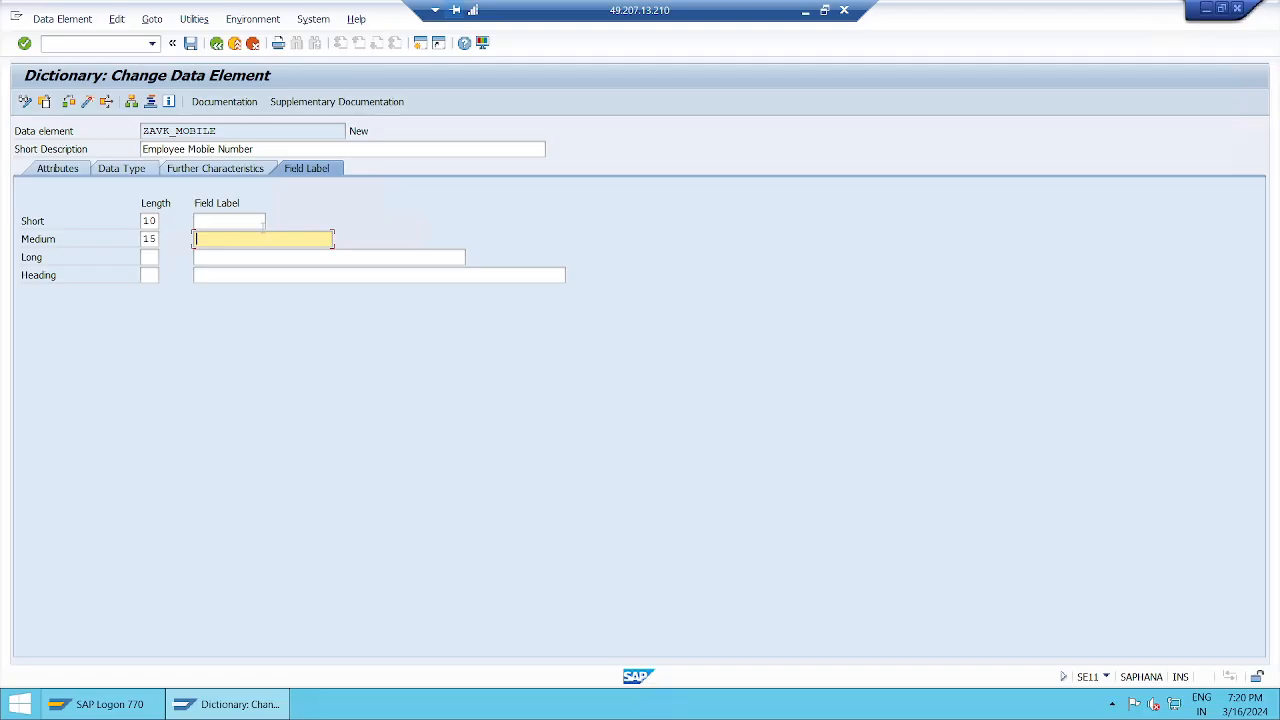
{"action": "key", "text": "shift+Tab"}
{"action": "key", "text": "BackSpace"}
{"action": "key", "text": "shift+Tab"}
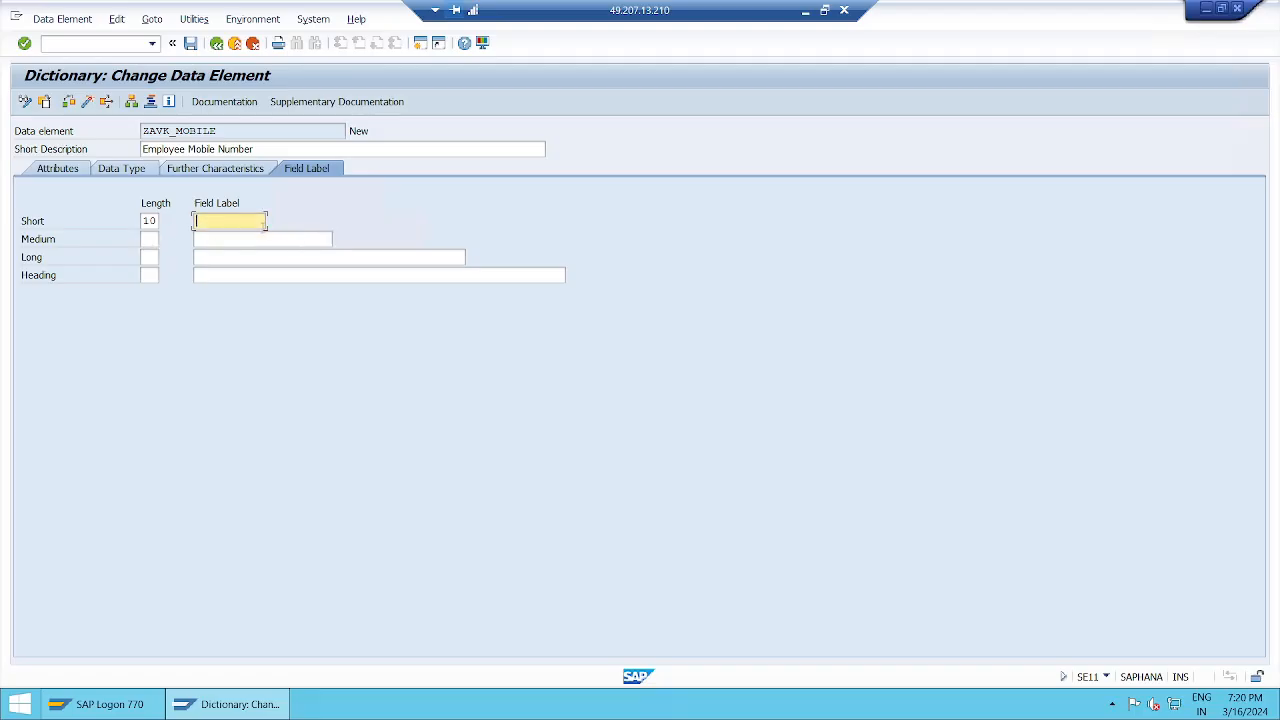
{"action": "key", "text": "shift+Tab"}
{"action": "key", "text": "BackSpace"}
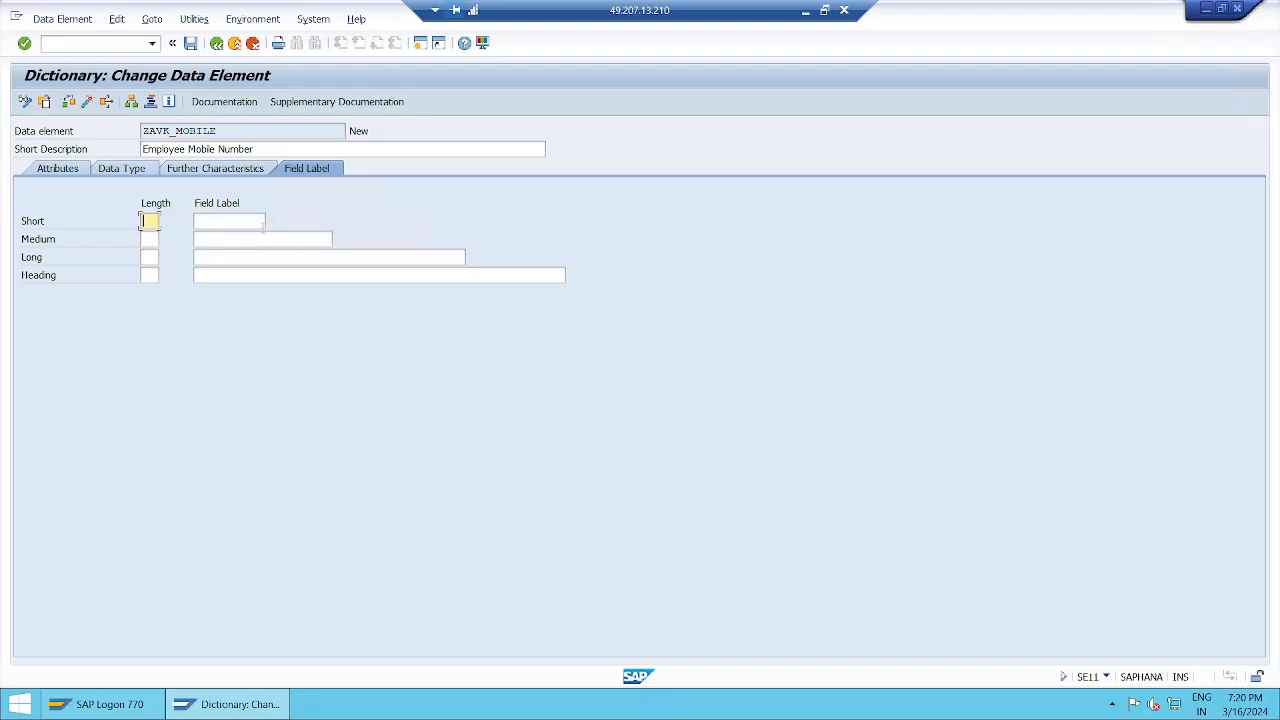
{"action": "key", "text": "Tab"}
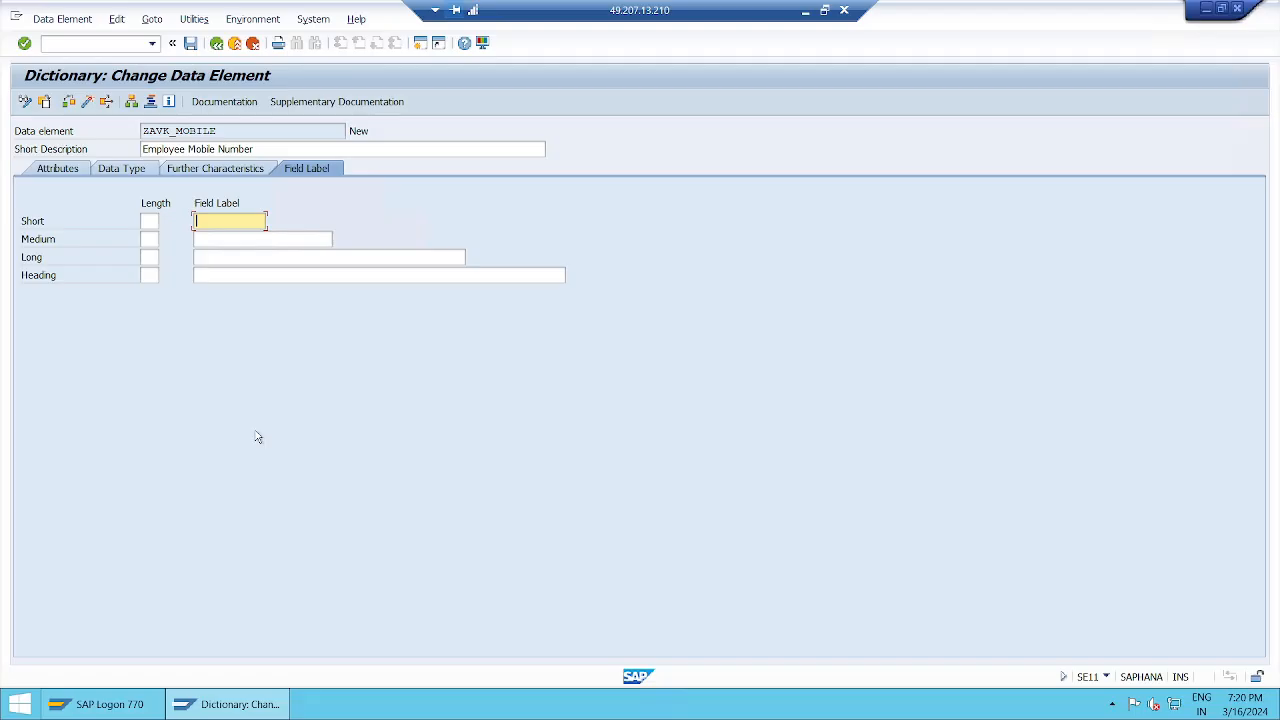
Step: Enter short label MobieNo, medium label Mobie Num and long label Mobile Number
{"action": "type", "text": "Mobien"}
{"action": "key", "text": "BackSpace"}
{"action": "type", "text": "No"}
{"action": "key", "text": "Tab"}
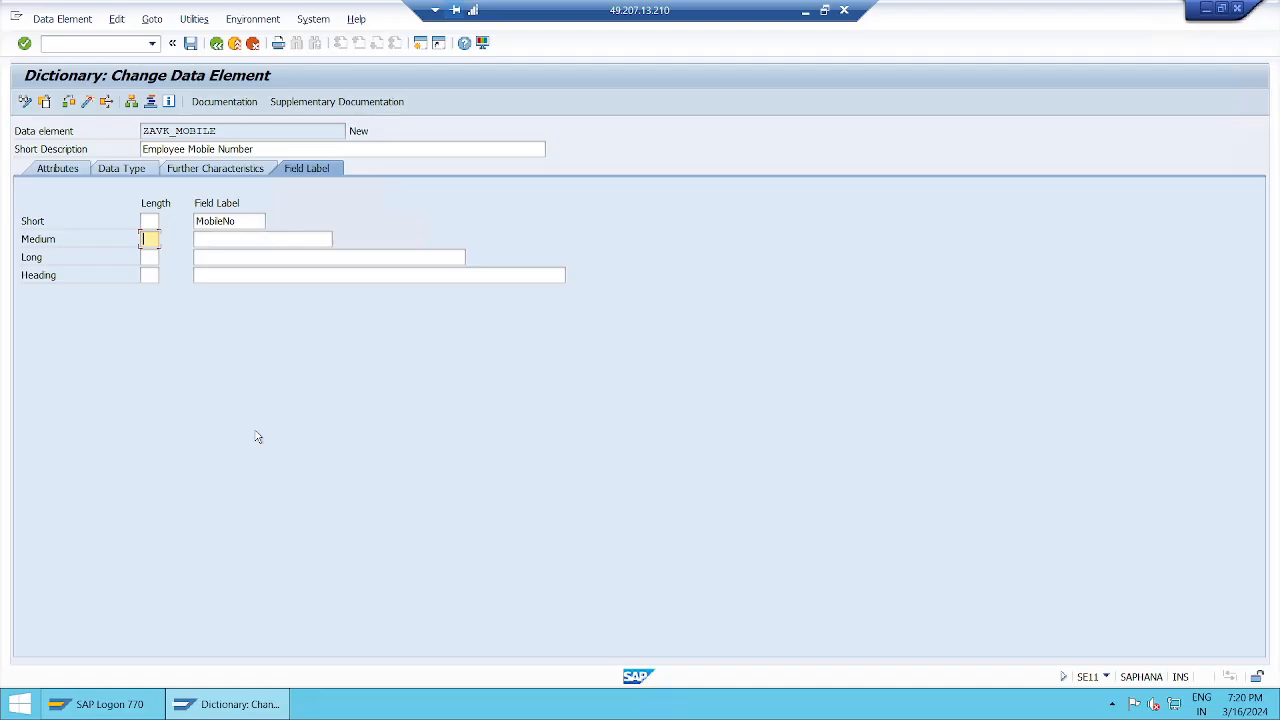
{"action": "key", "text": "Tab"}
{"action": "type", "text": "Mo"}
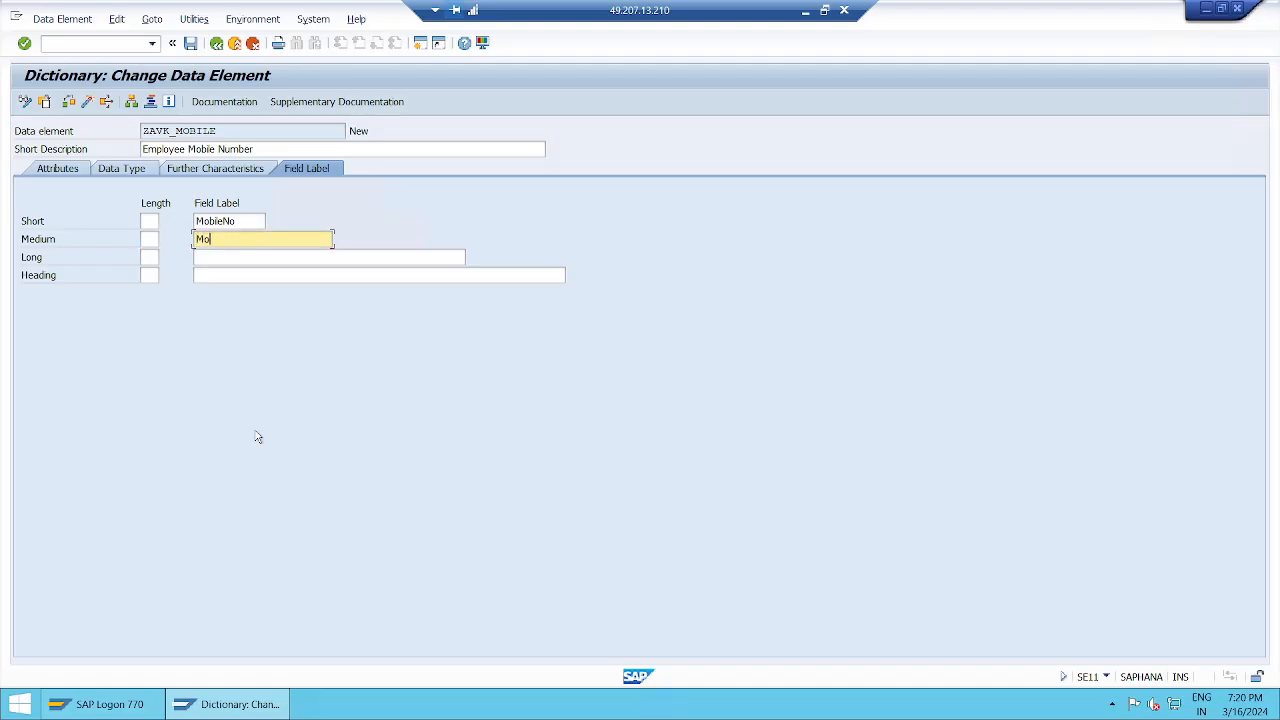
{"action": "type", "text": "bie Num"}
{"action": "key", "text": "Tab"}
{"action": "key", "text": "Tab"}
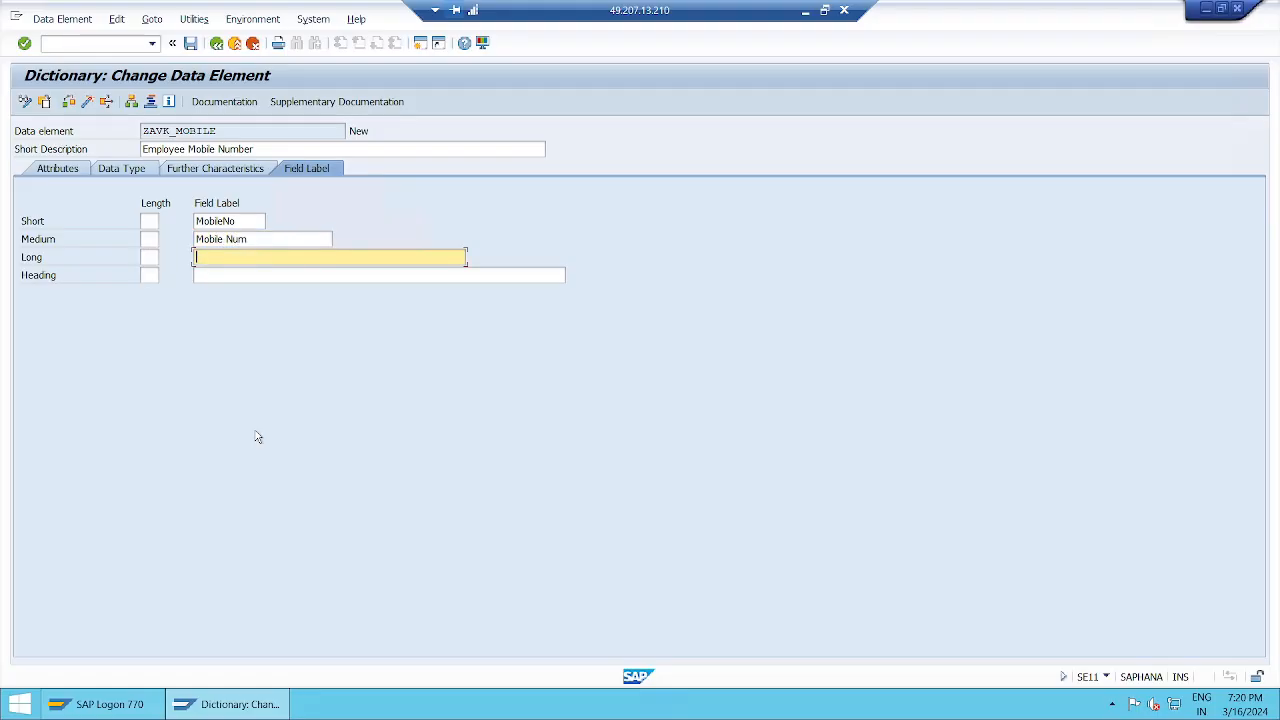
{"action": "type", "text": "Mobile Number"}
Step: Set the heading label to 'mobile number of employee' from the input history
{"action": "key", "text": "Tab"}
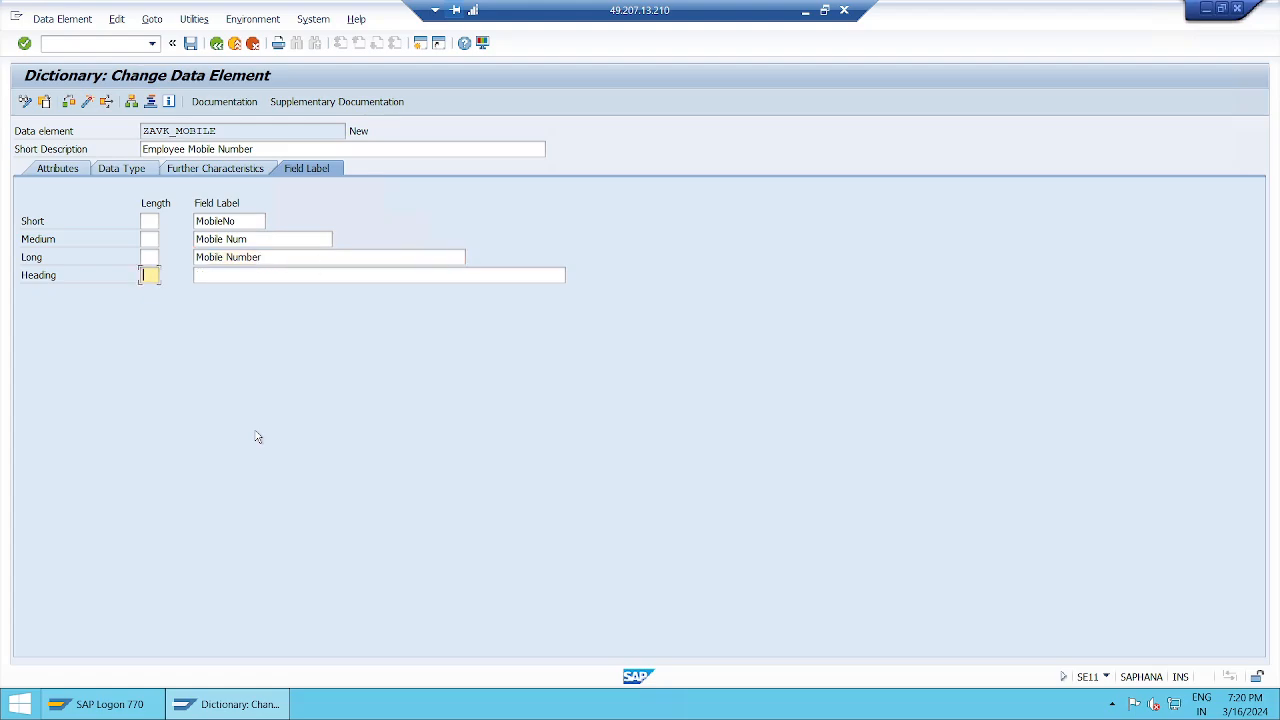
{"action": "key", "text": "Tab"}
{"action": "type", "text": "Mo"}
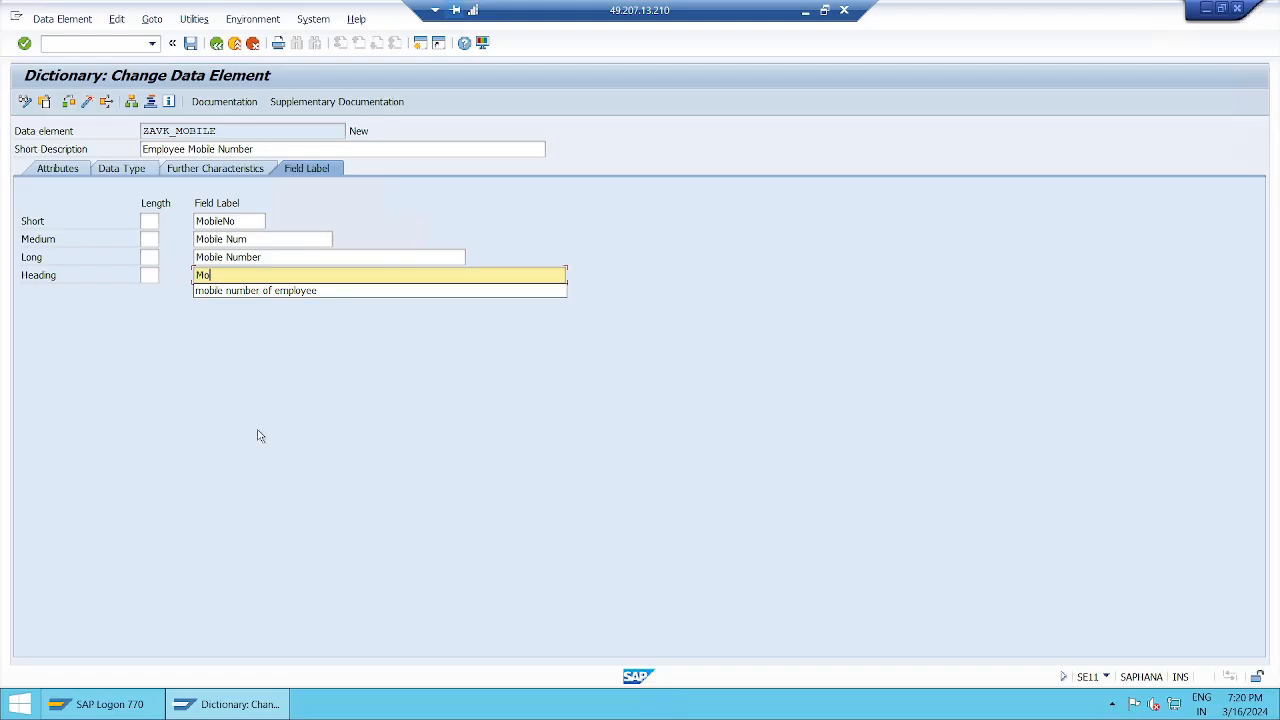
{"action": "key", "text": "Down"}
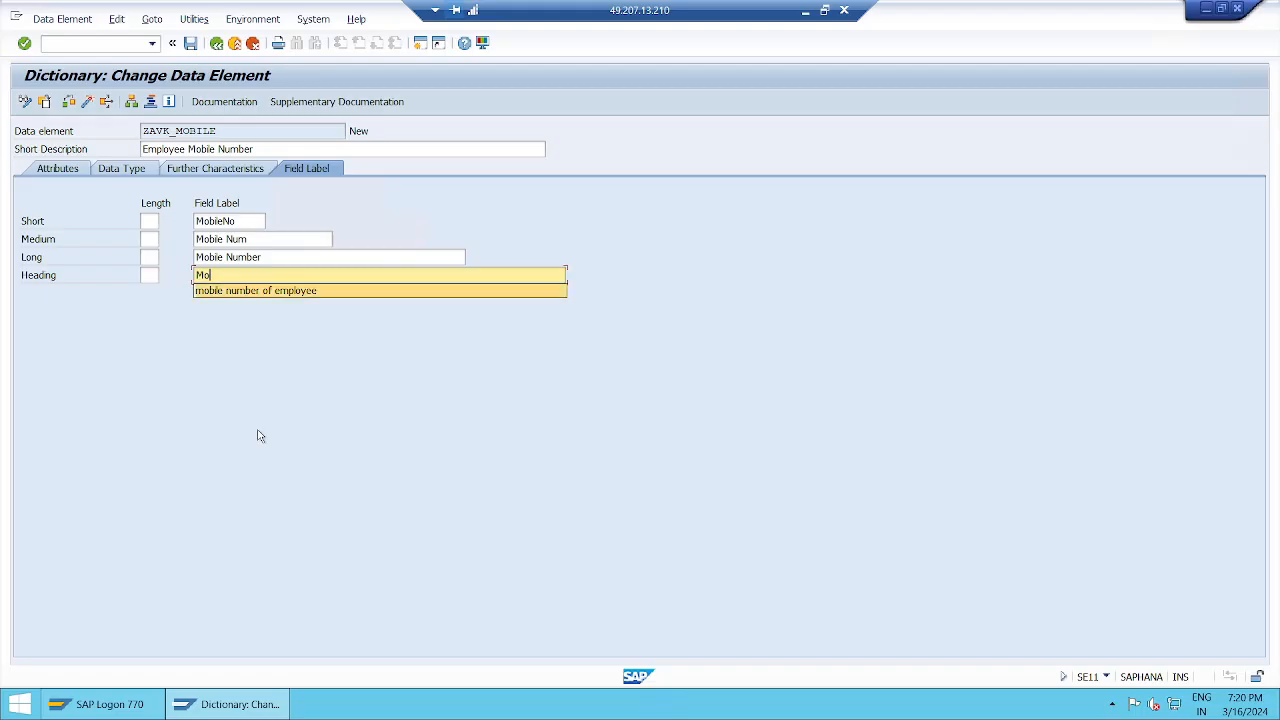
{"action": "key", "text": "Return"}
{"action": "key", "text": "Return"}
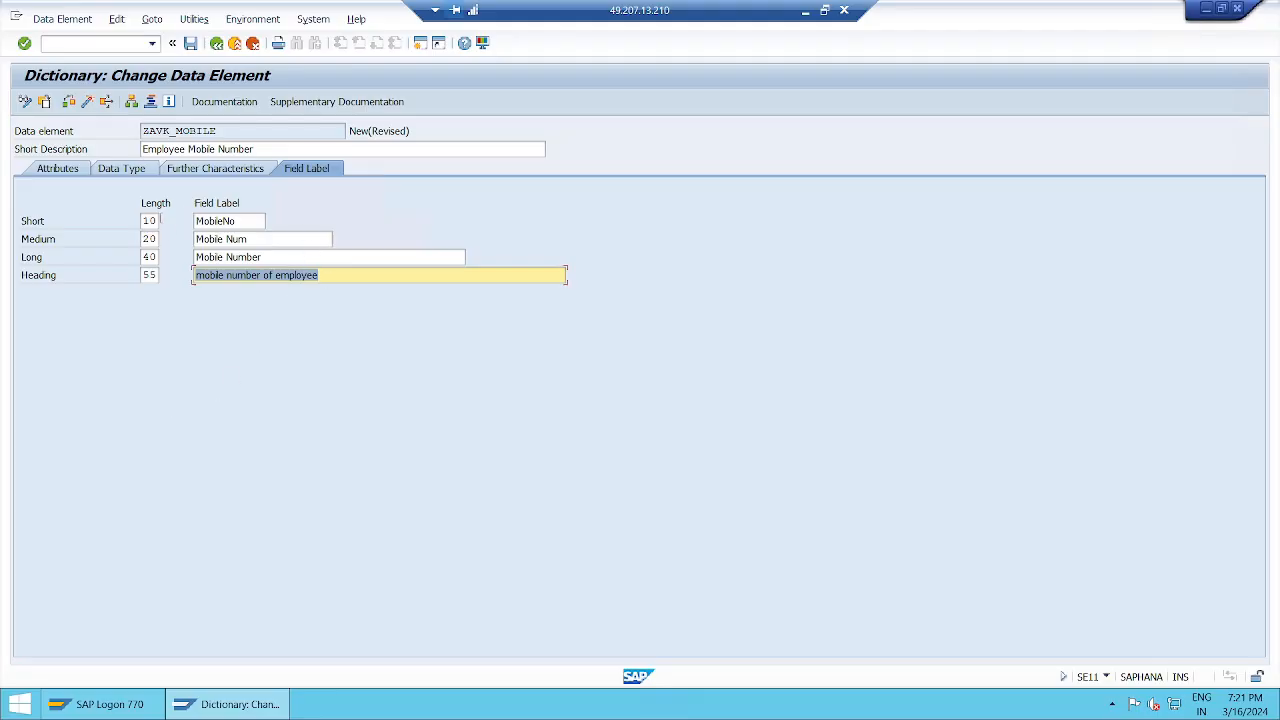
{"action": "left_click", "coordinate": [257, 223]}
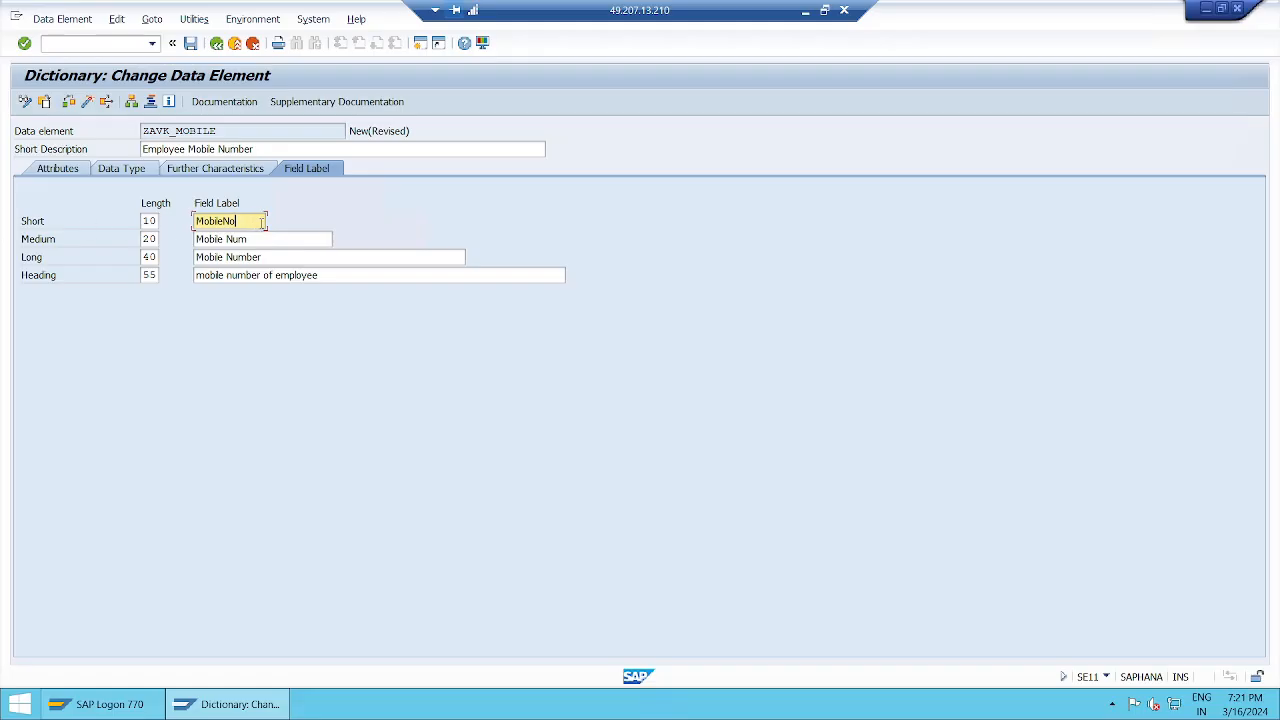
{"action": "left_click", "coordinate": [148, 220]}
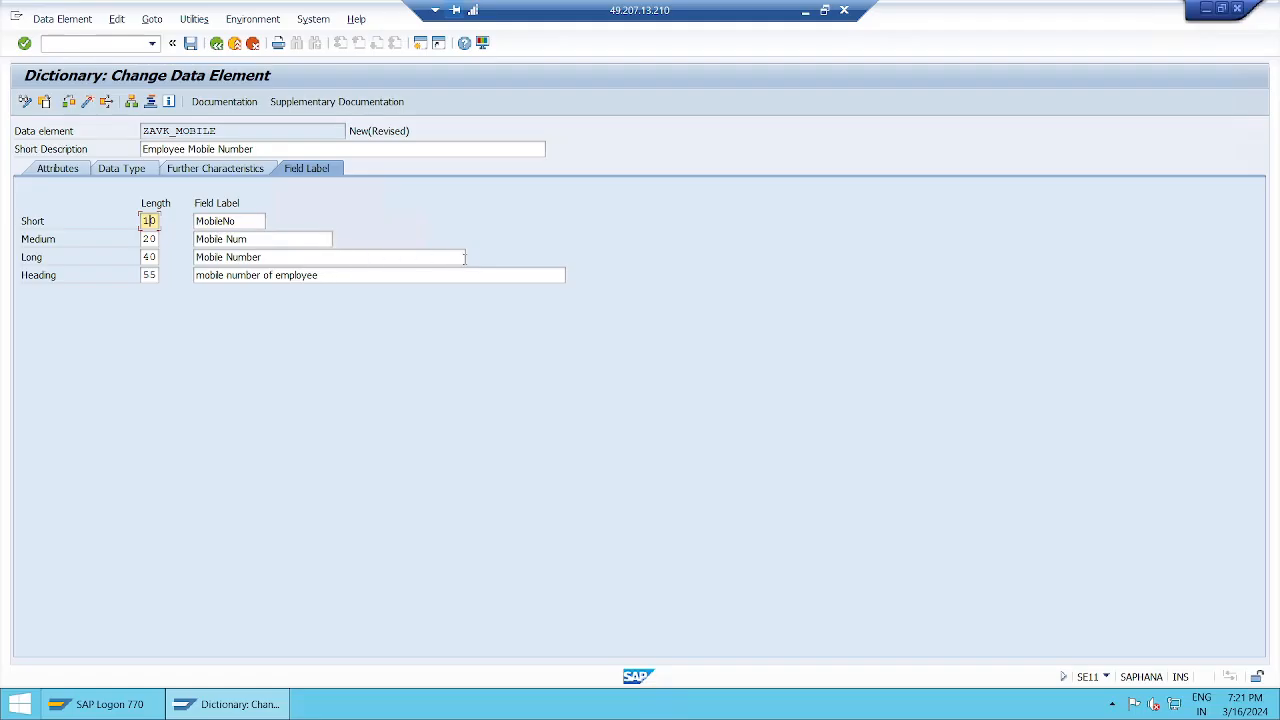
{"action": "left_click", "coordinate": [257, 221]}
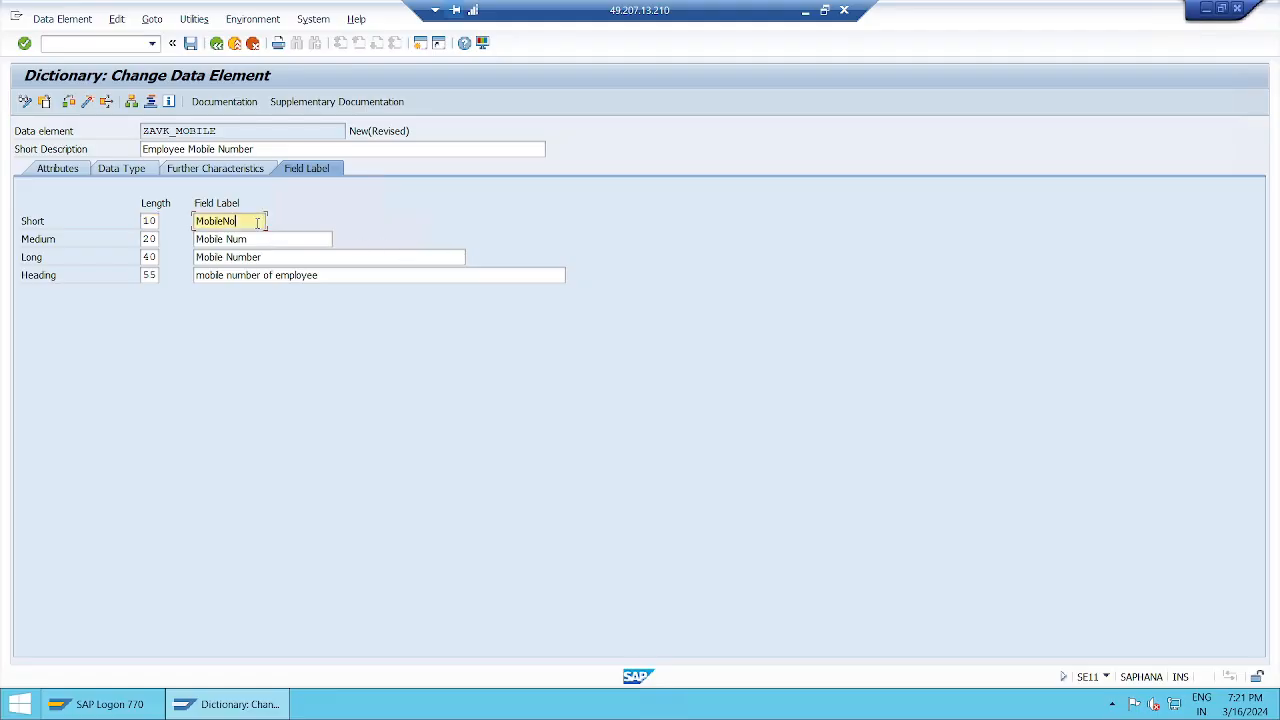
{"action": "left_click", "coordinate": [326, 239]}
{"action": "left_click", "coordinate": [463, 256]}
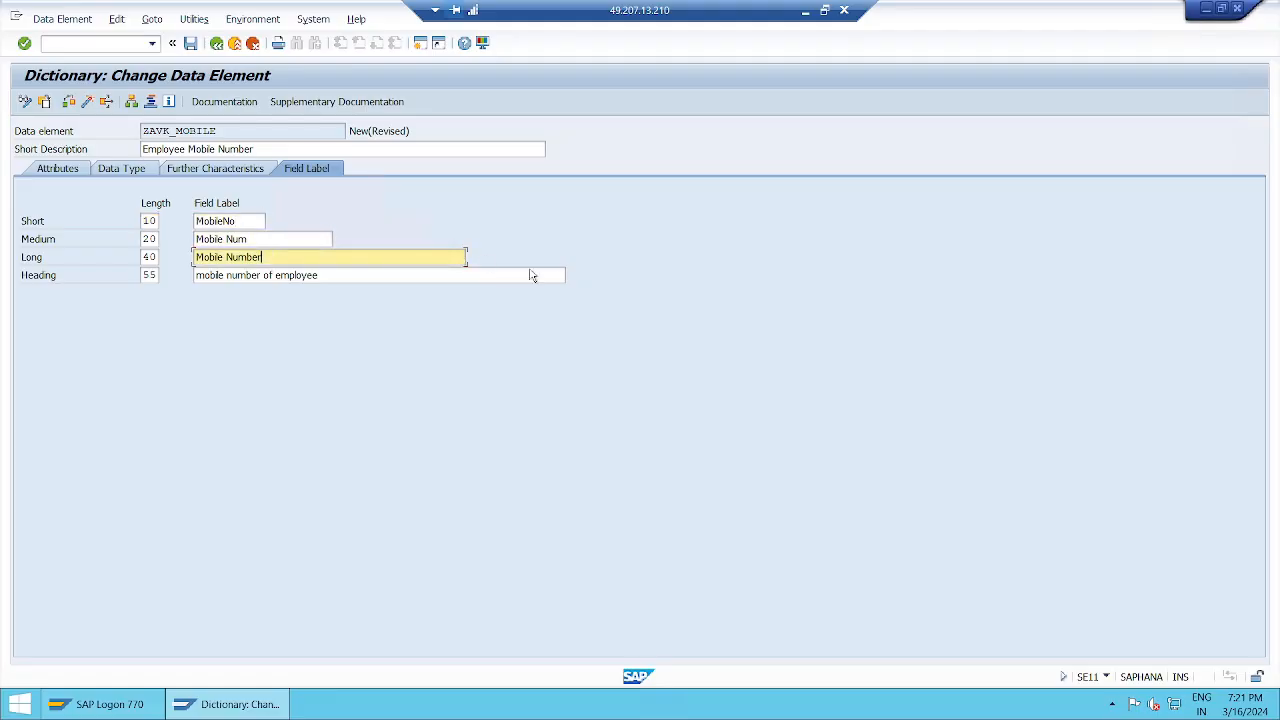
{"action": "left_click", "coordinate": [557, 276]}
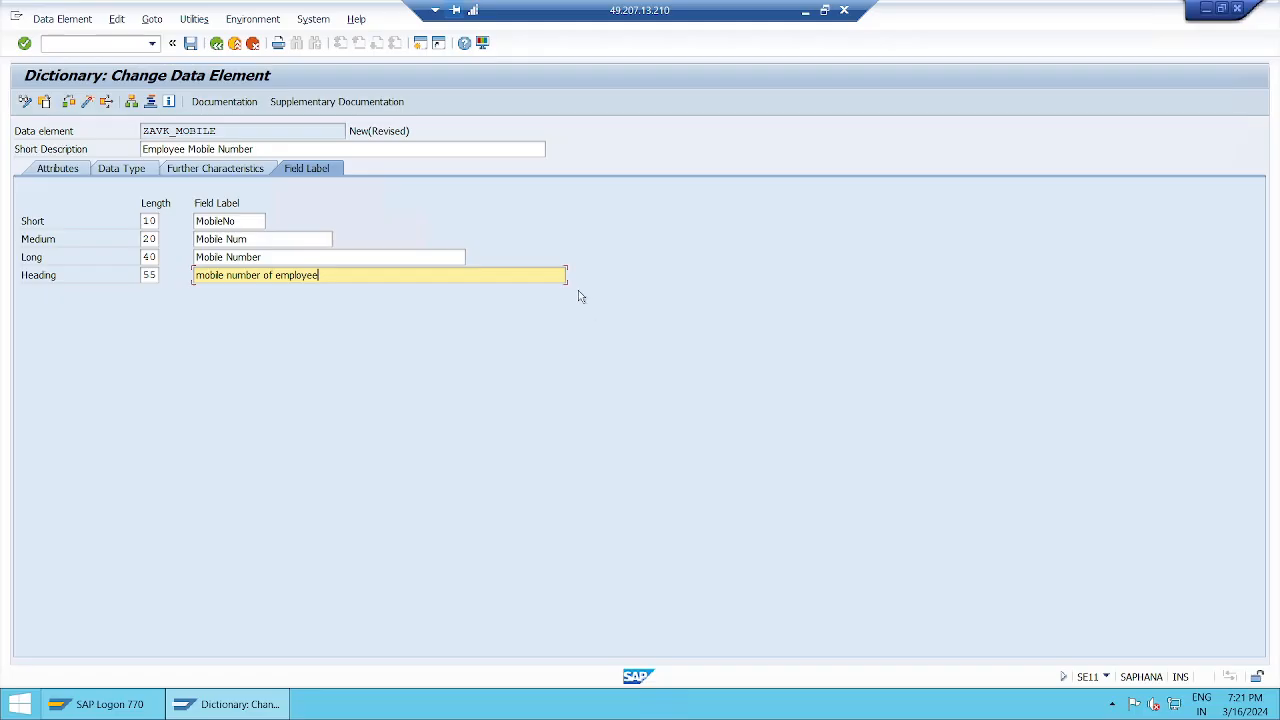
{"action": "left_click", "coordinate": [259, 221]}
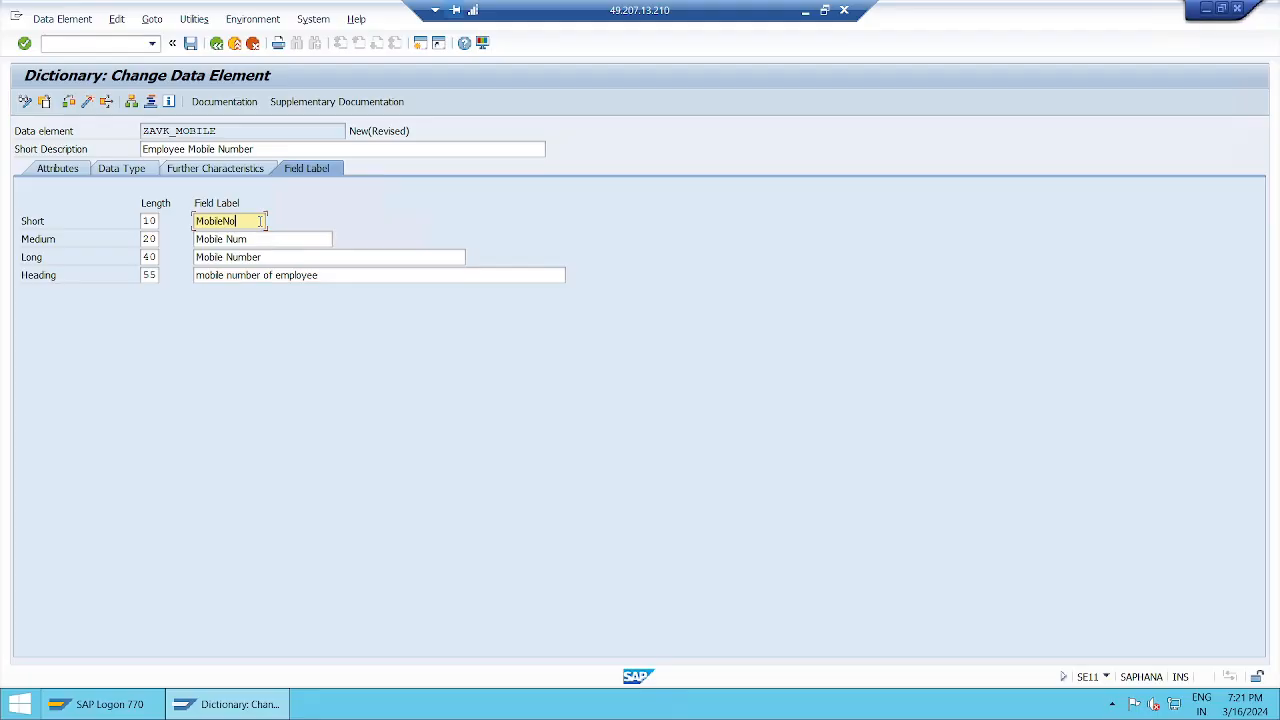
{"action": "key", "text": "BackSpace"}
{"action": "key", "text": "BackSpace"}
{"action": "key", "text": "BackSpace"}
{"action": "key", "text": "BackSpace"}
{"action": "key", "text": "BackSpace"}
{"action": "key", "text": "BackSpace"}
{"action": "key", "text": "BackSpace"}
{"action": "key", "text": "BackSpace"}
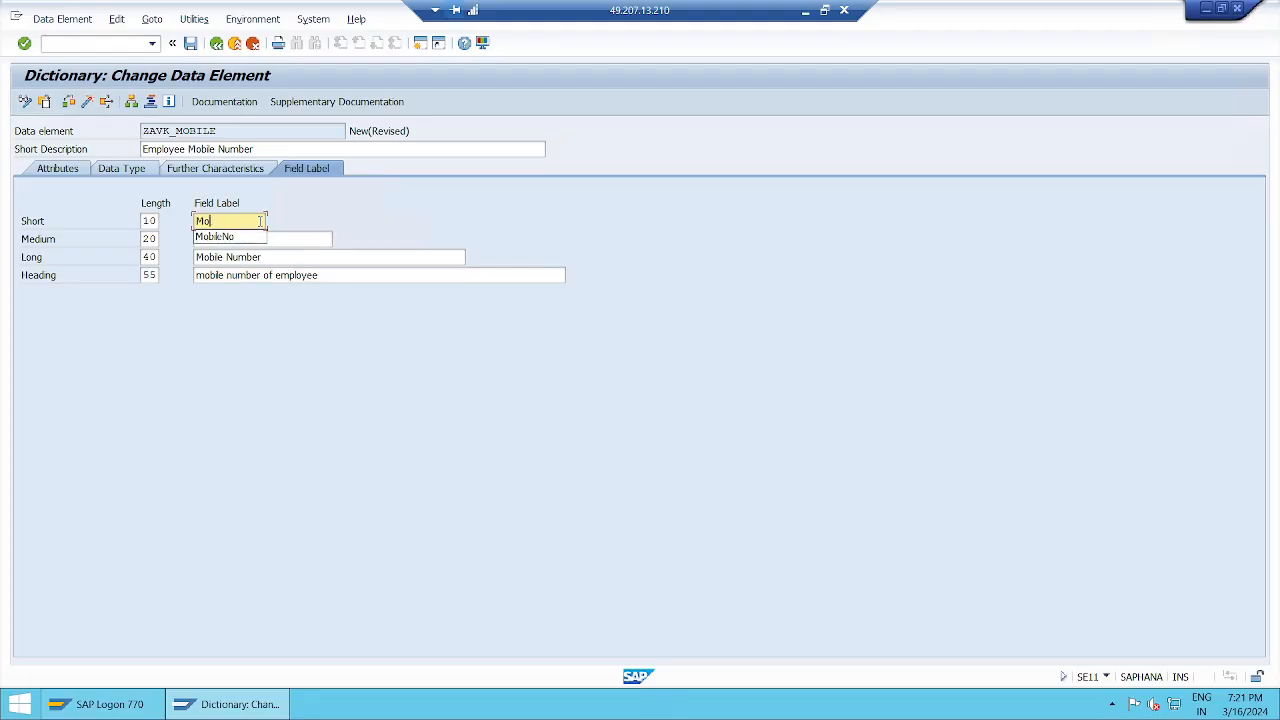
{"action": "double_click", "coordinate": [259, 221]}
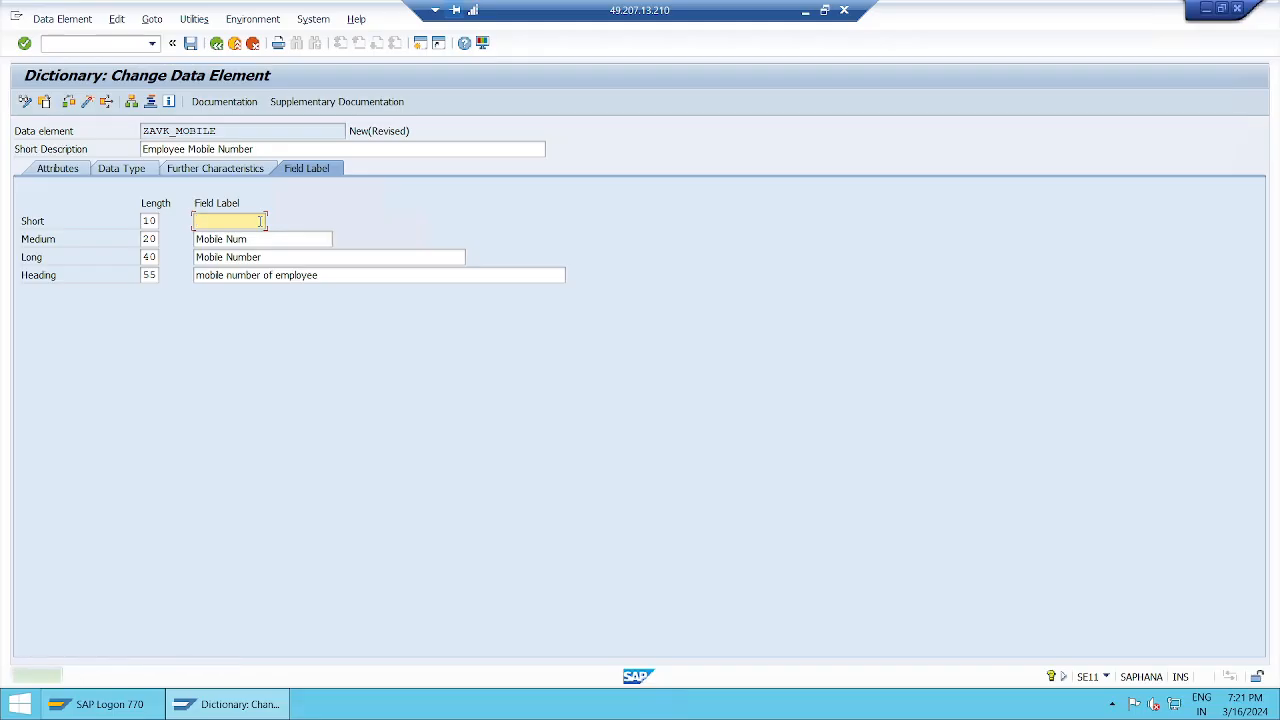
{"action": "type", "text": "MOB"}
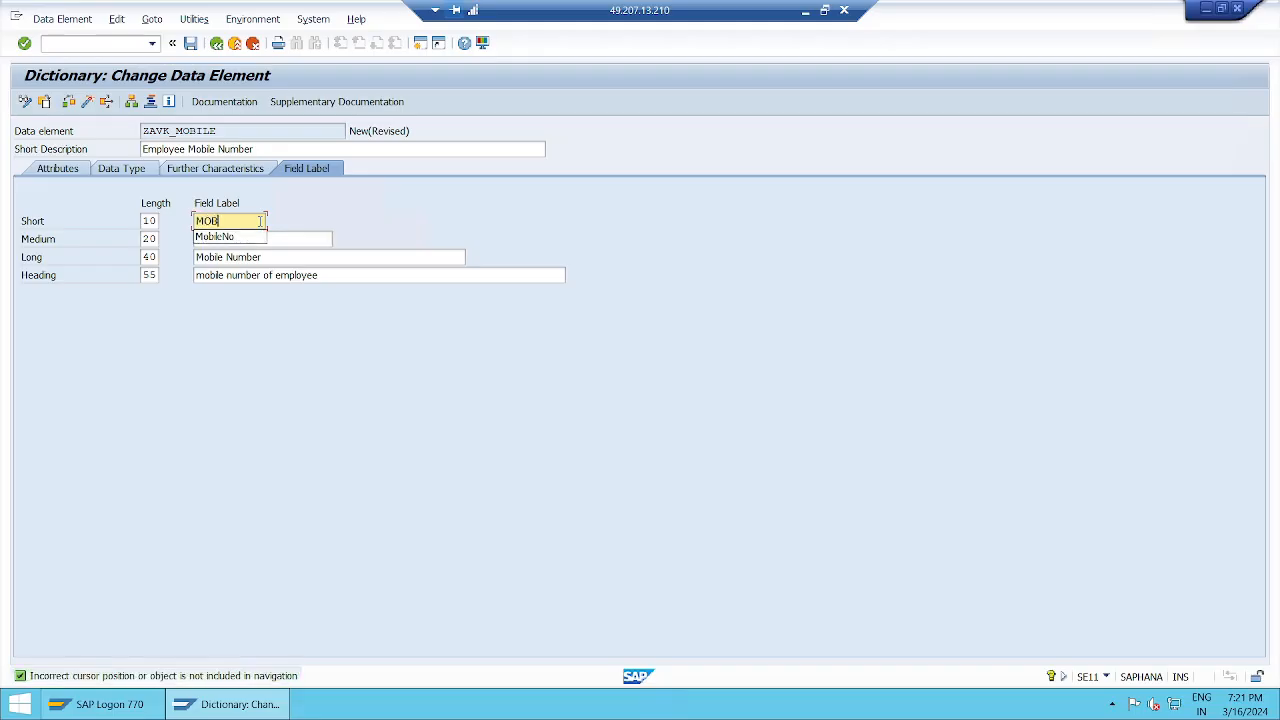
{"action": "type", "text": "ILE NUM"}
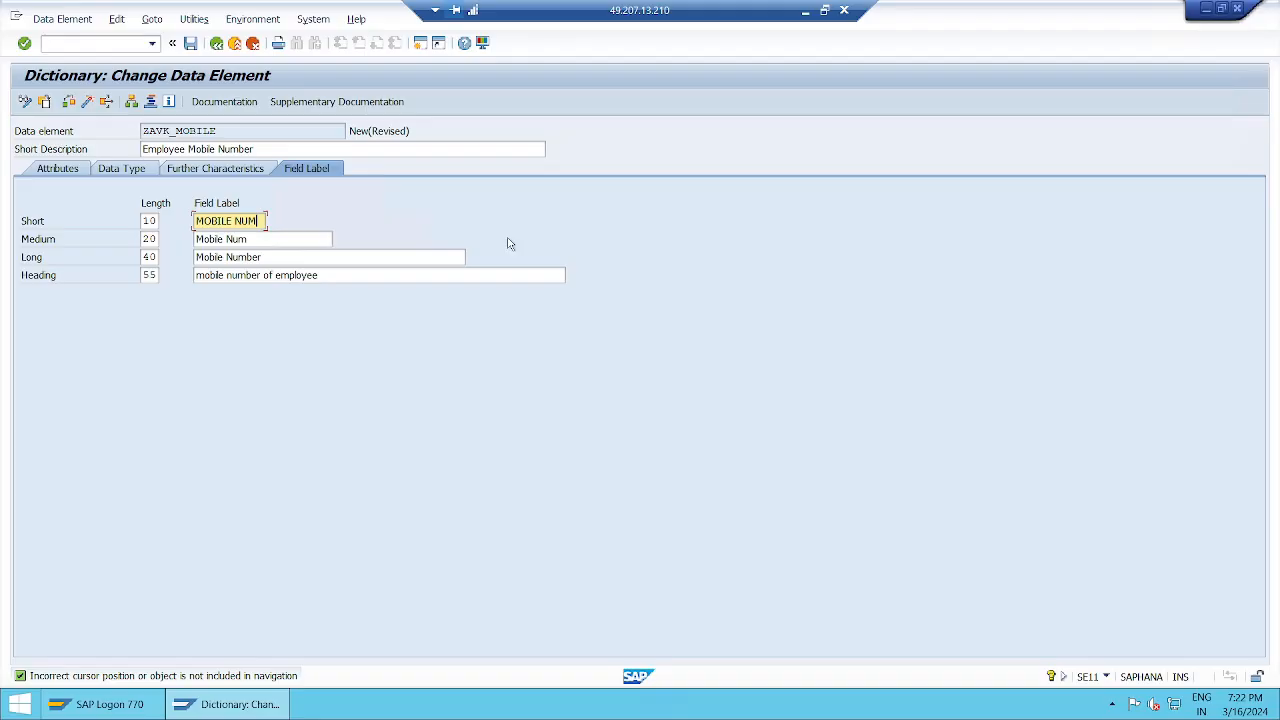
{"action": "key", "text": "BackSpace"}
{"action": "key", "text": "BackSpace"}
{"action": "key", "text": "BackSpace"}
{"action": "key", "text": "BackSpace"}
{"action": "key", "text": "BackSpace"}
{"action": "key", "text": "BackSpace"}
{"action": "key", "text": "BackSpace"}
{"action": "key", "text": "BackSpace"}
{"action": "key", "text": "BackSpace"}
{"action": "key", "text": "BackSpace"}
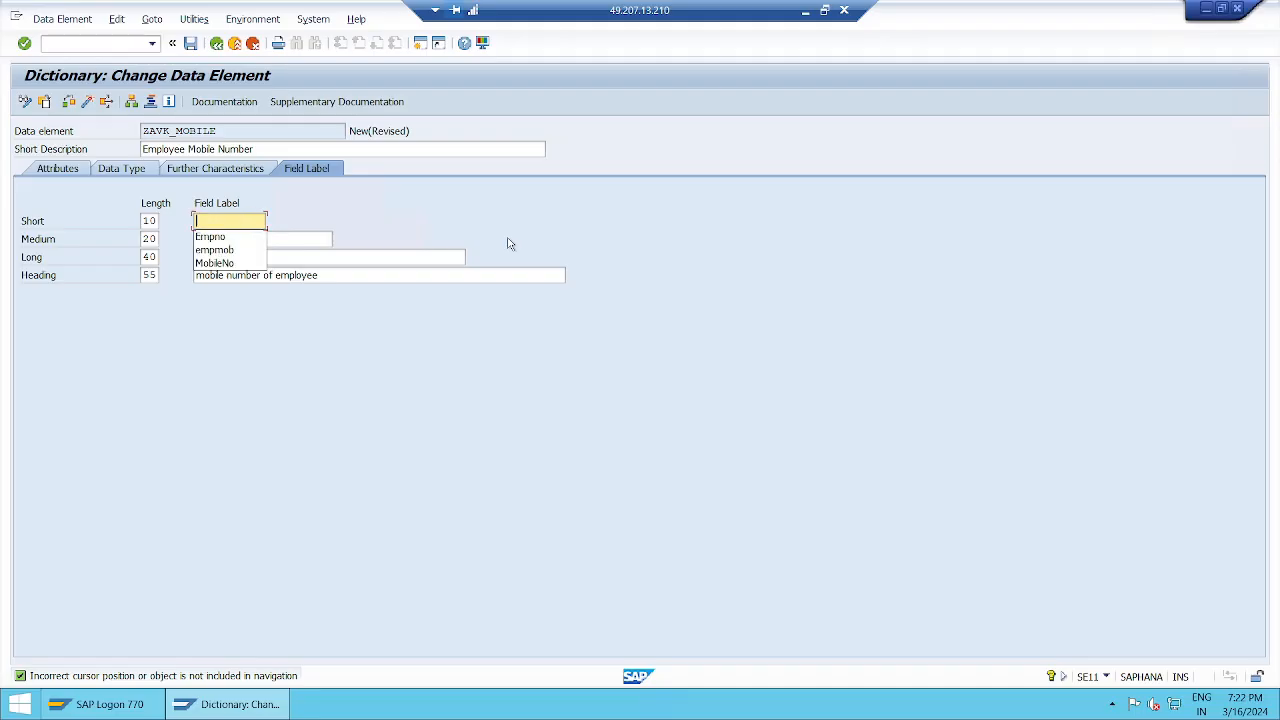
{"action": "left_click", "coordinate": [243, 264]}
{"action": "key", "text": "Return"}
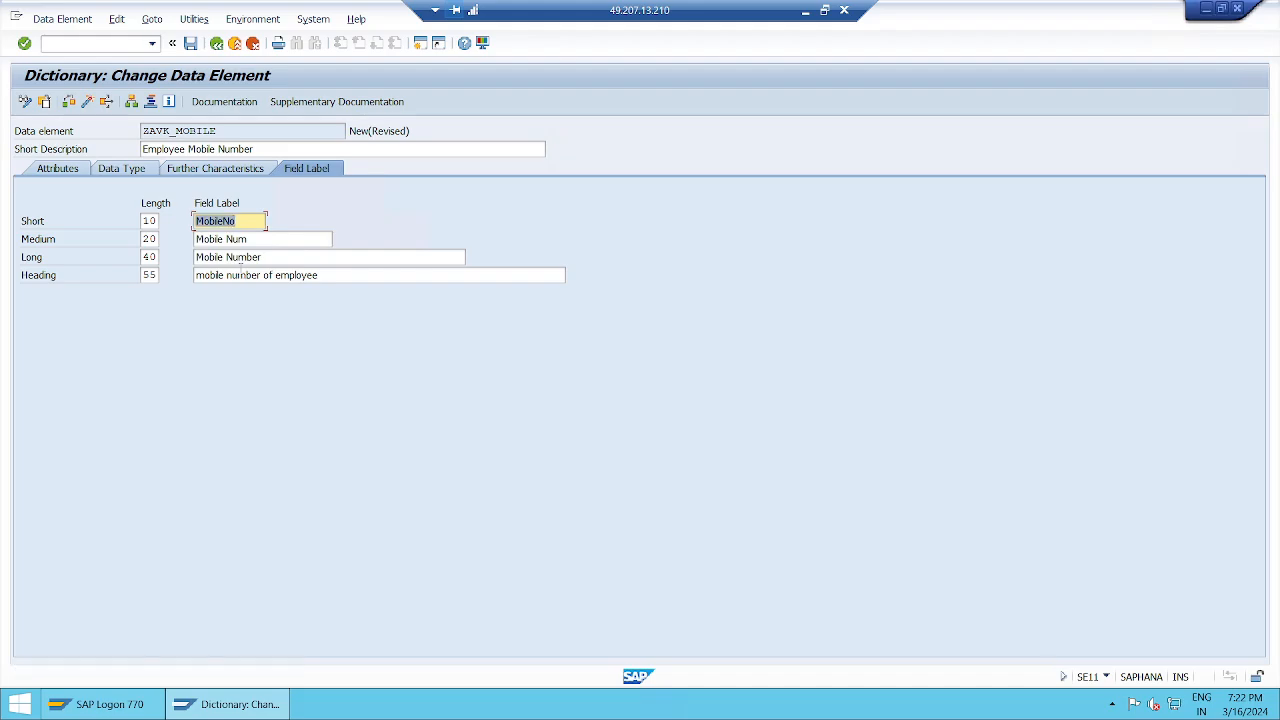
{"action": "left_click", "coordinate": [328, 274]}
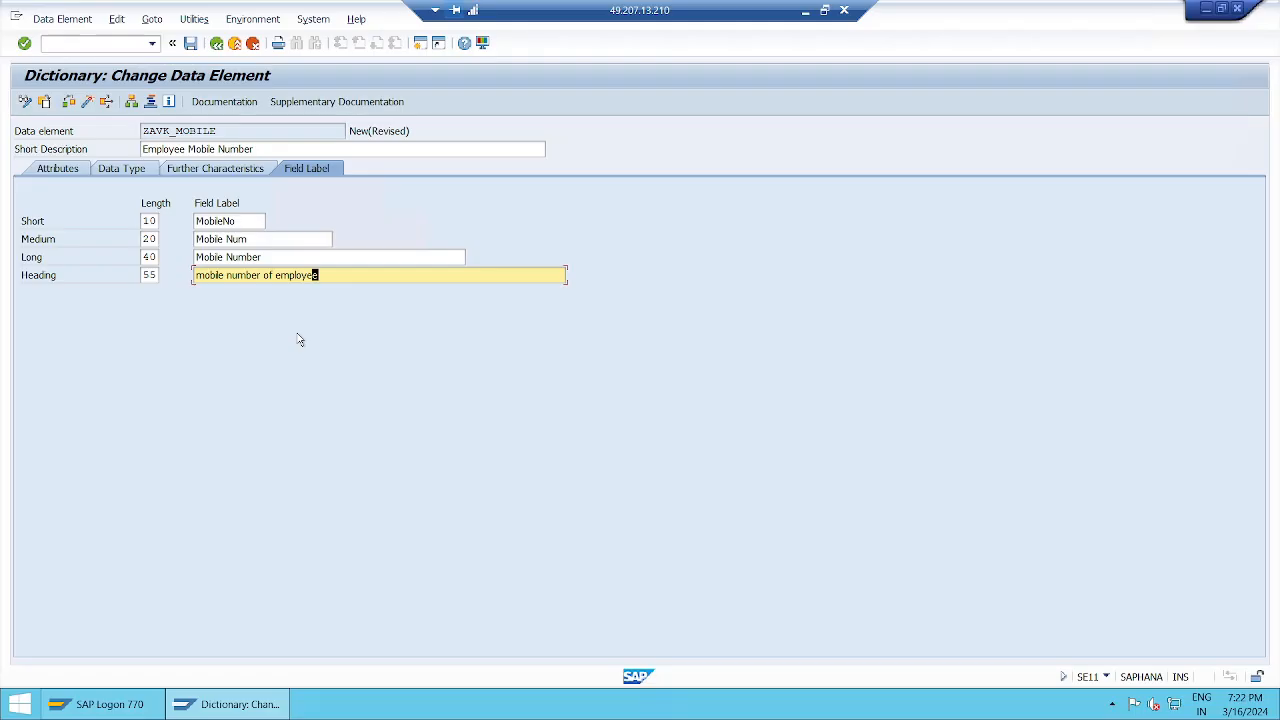
{"action": "left_click", "coordinate": [125, 172]}
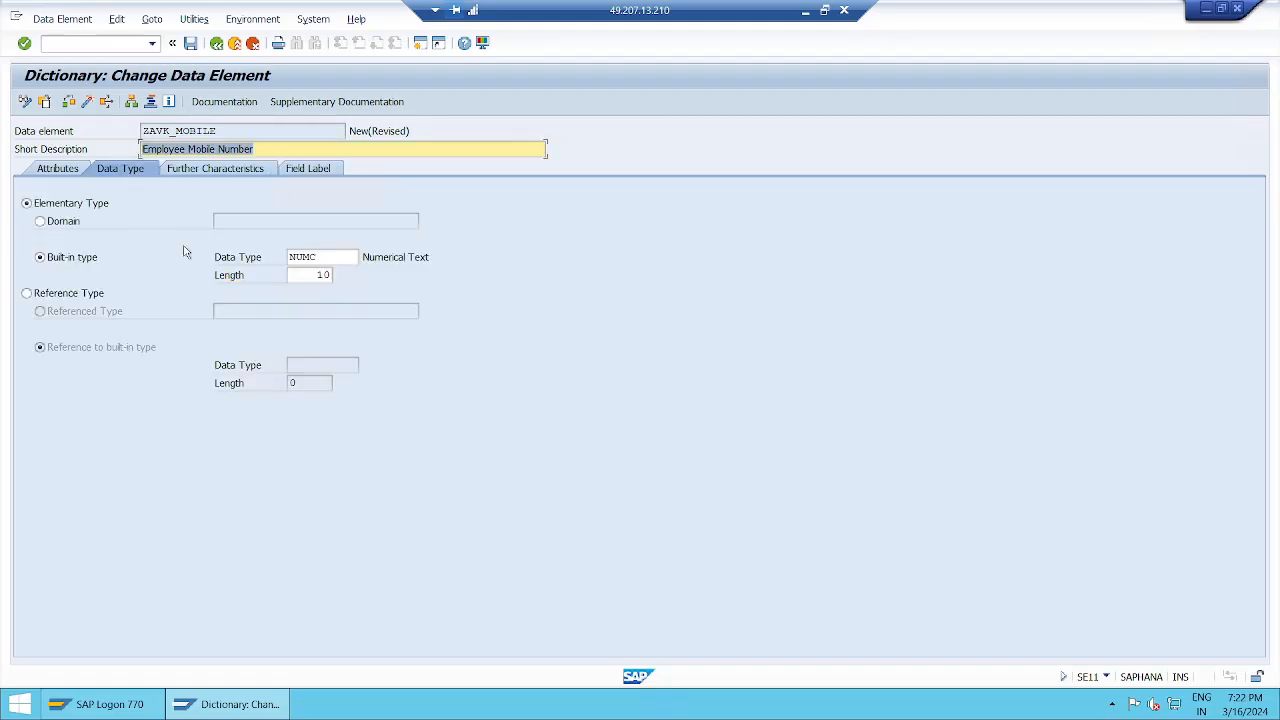
{"action": "left_click", "coordinate": [325, 168]}
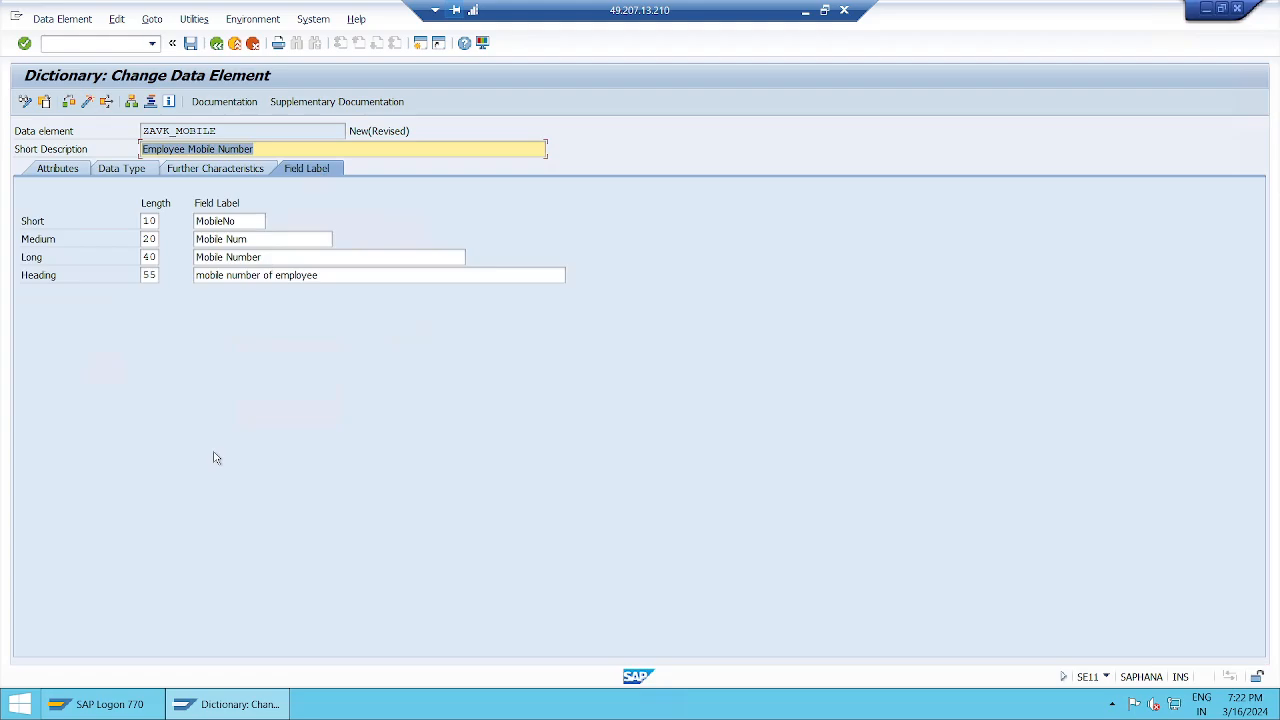
{"action": "left_click", "coordinate": [344, 278]}
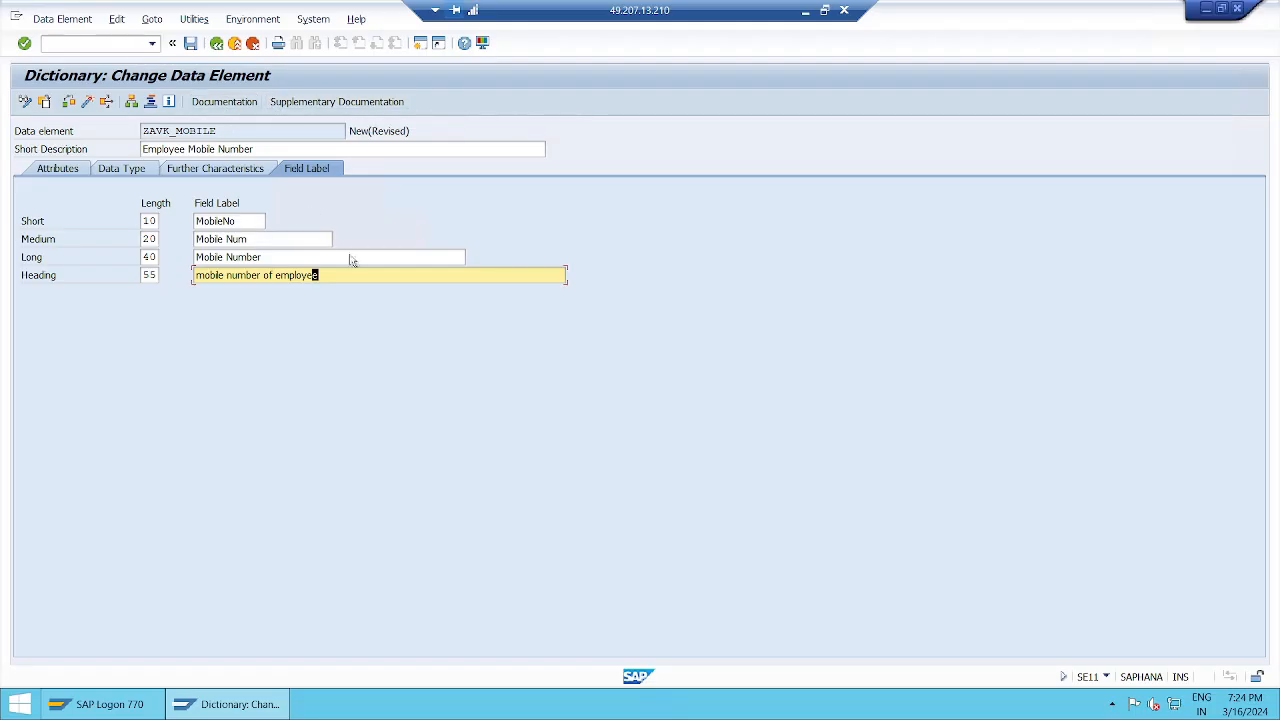
Step: Request Documentation, cancel the save prompt once, then request it again so the prompt reappears
{"action": "left_click", "coordinate": [222, 103]}
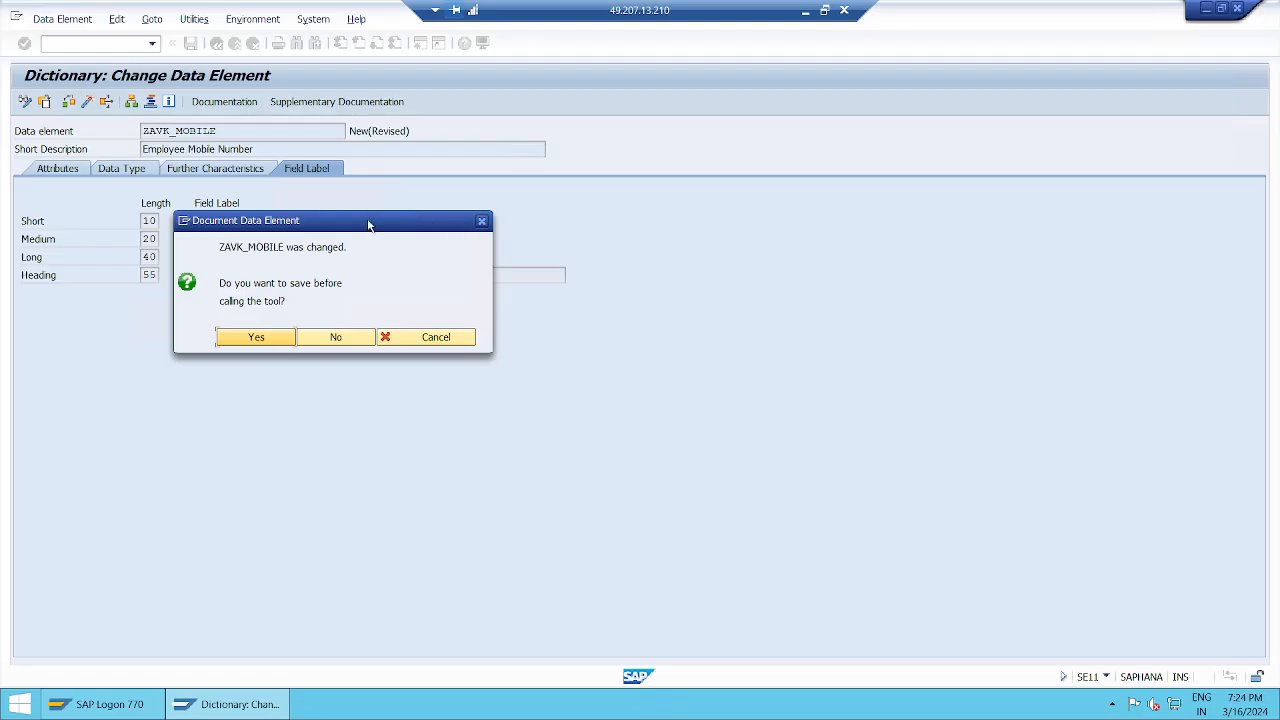
{"action": "left_click_drag", "start_coordinate": [368, 224], "coordinate": [765, 140]}
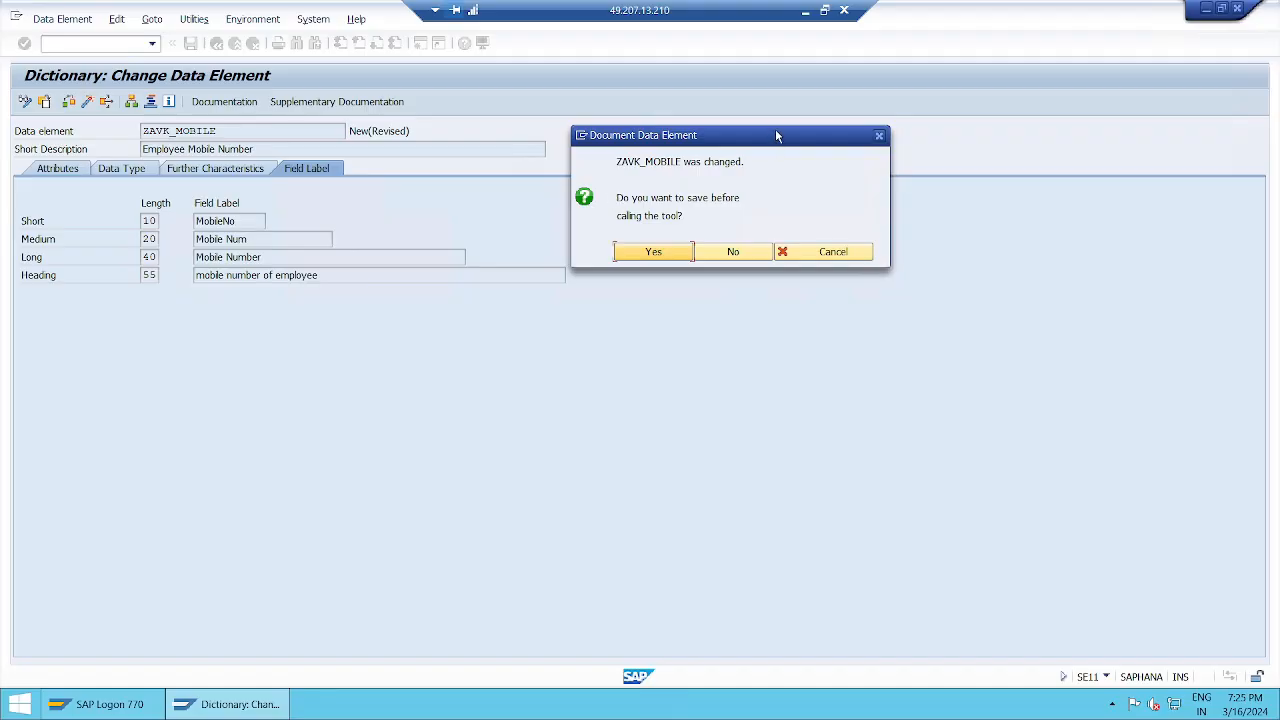
{"action": "left_click_drag", "start_coordinate": [775, 129], "coordinate": [693, 115]}
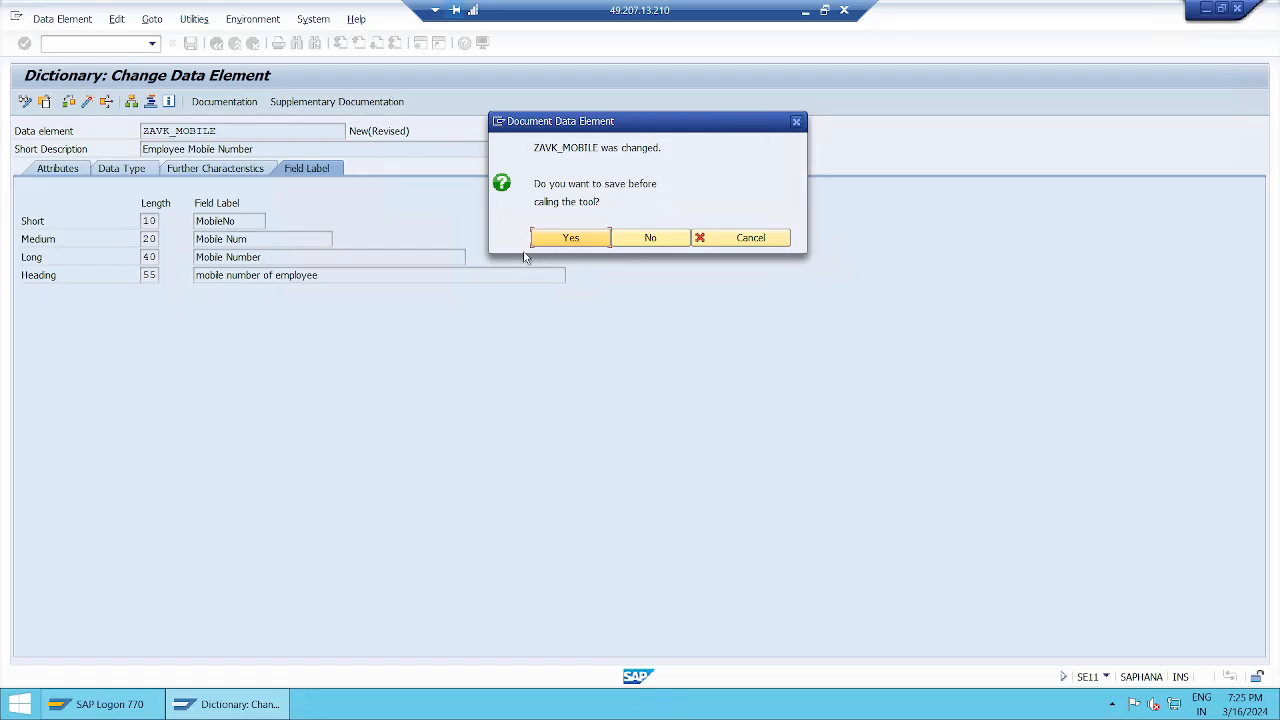
{"action": "left_click", "coordinate": [780, 238]}
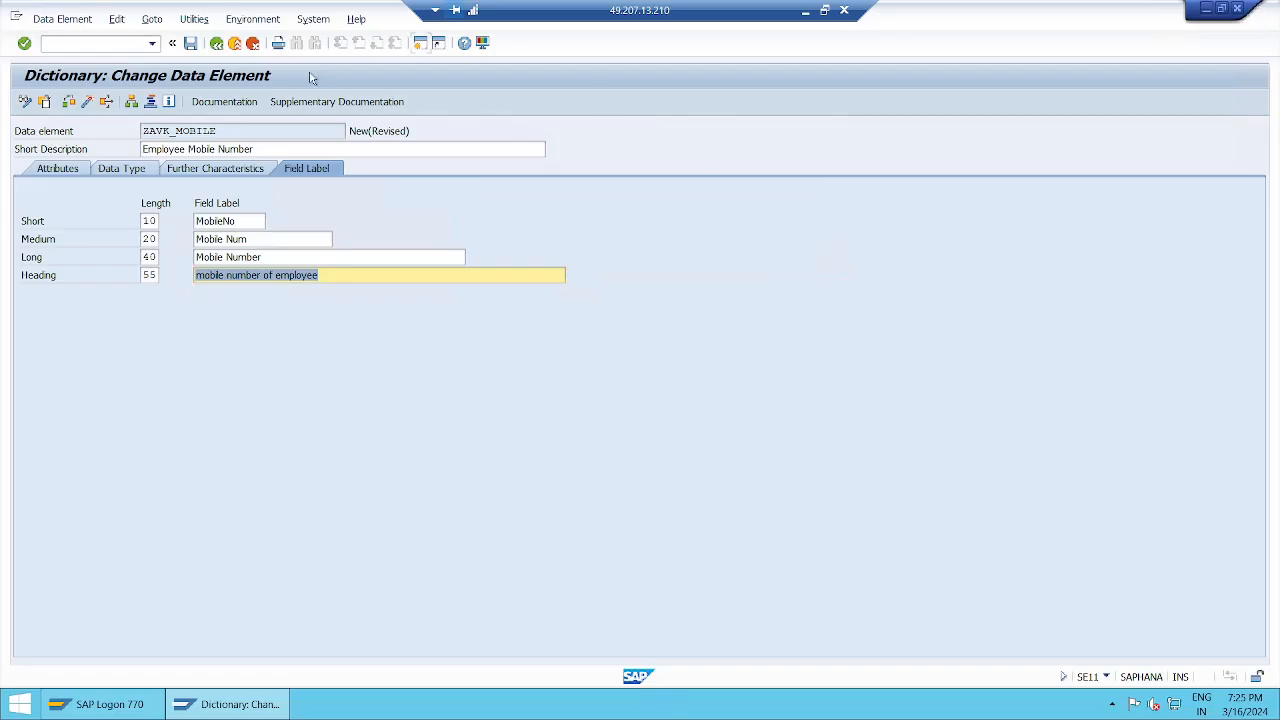
{"action": "left_click", "coordinate": [243, 104]}
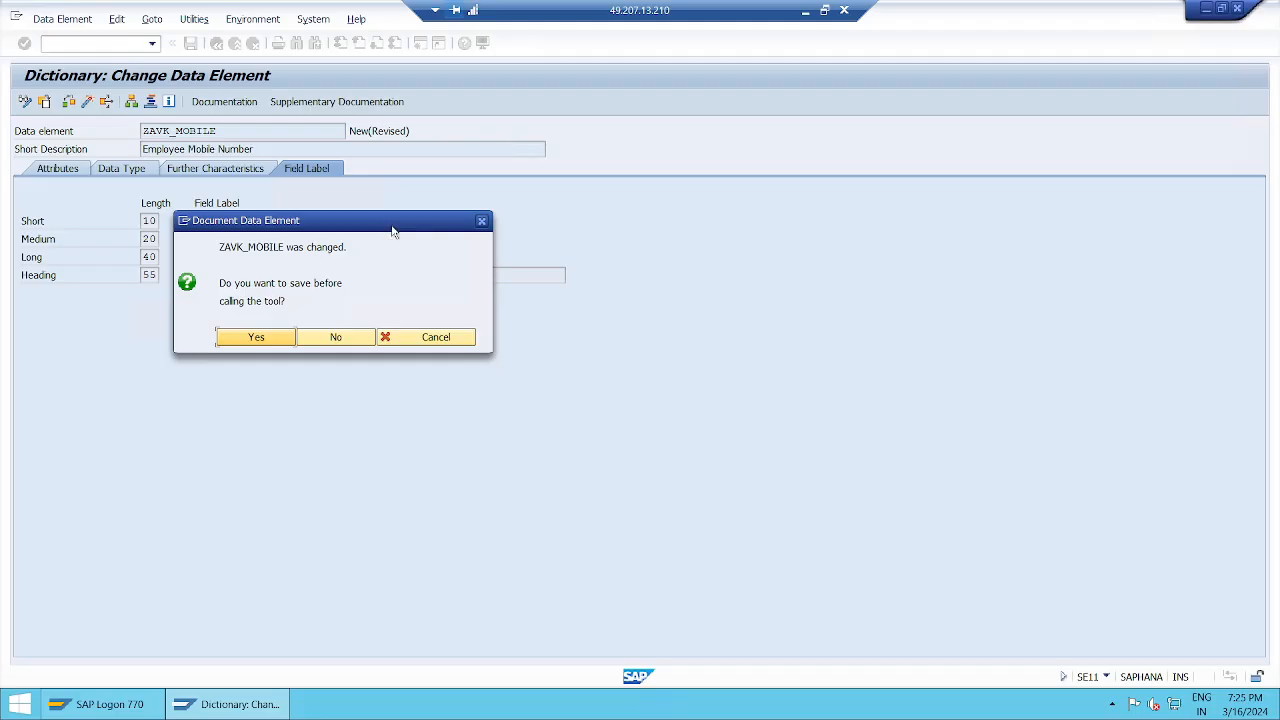
{"action": "left_click_drag", "start_coordinate": [393, 231], "coordinate": [718, 110]}
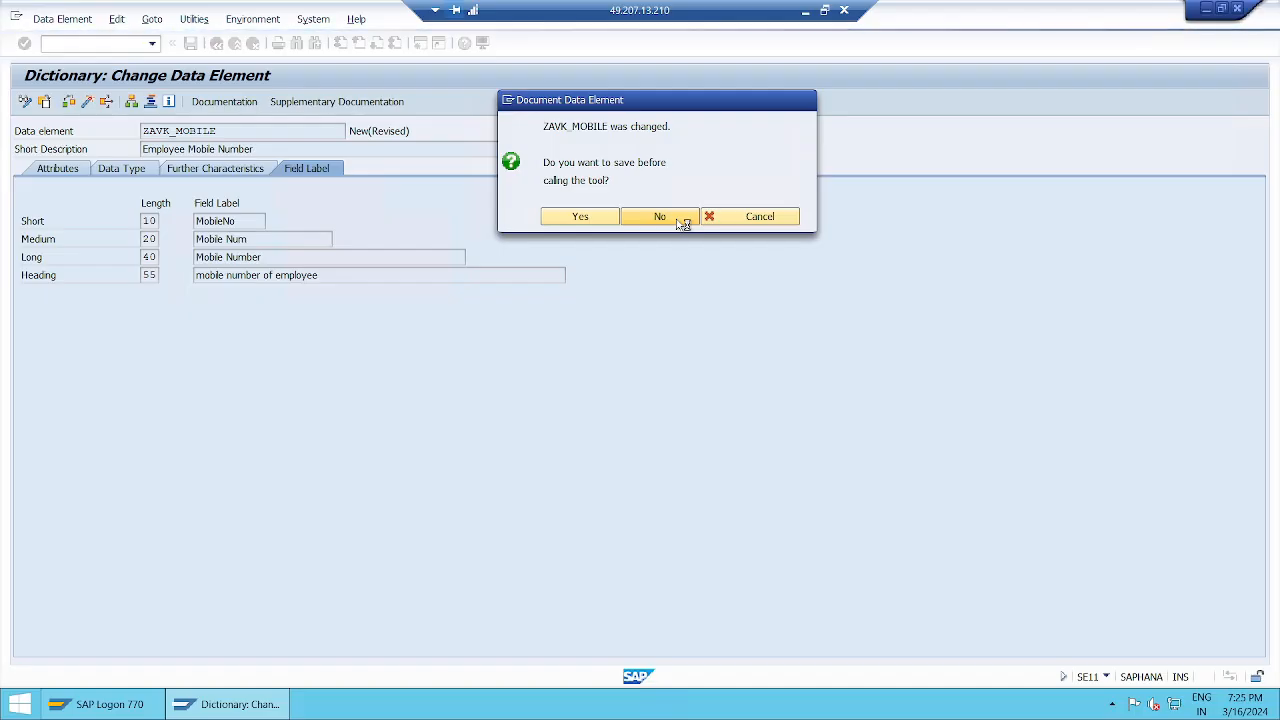
Step: Decline saving, reopen Documentation and place the cursor on the empty line under &DEFINITION&
{"action": "left_click", "coordinate": [679, 223]}
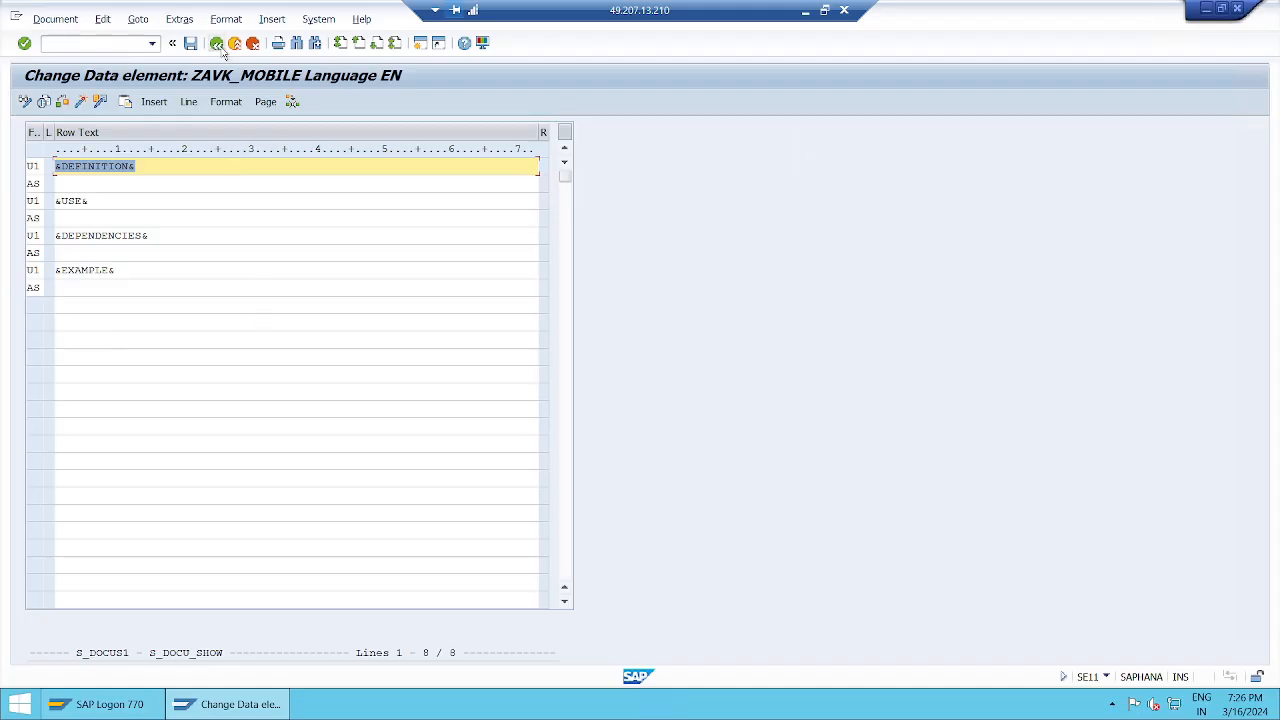
{"action": "left_click", "coordinate": [217, 44]}
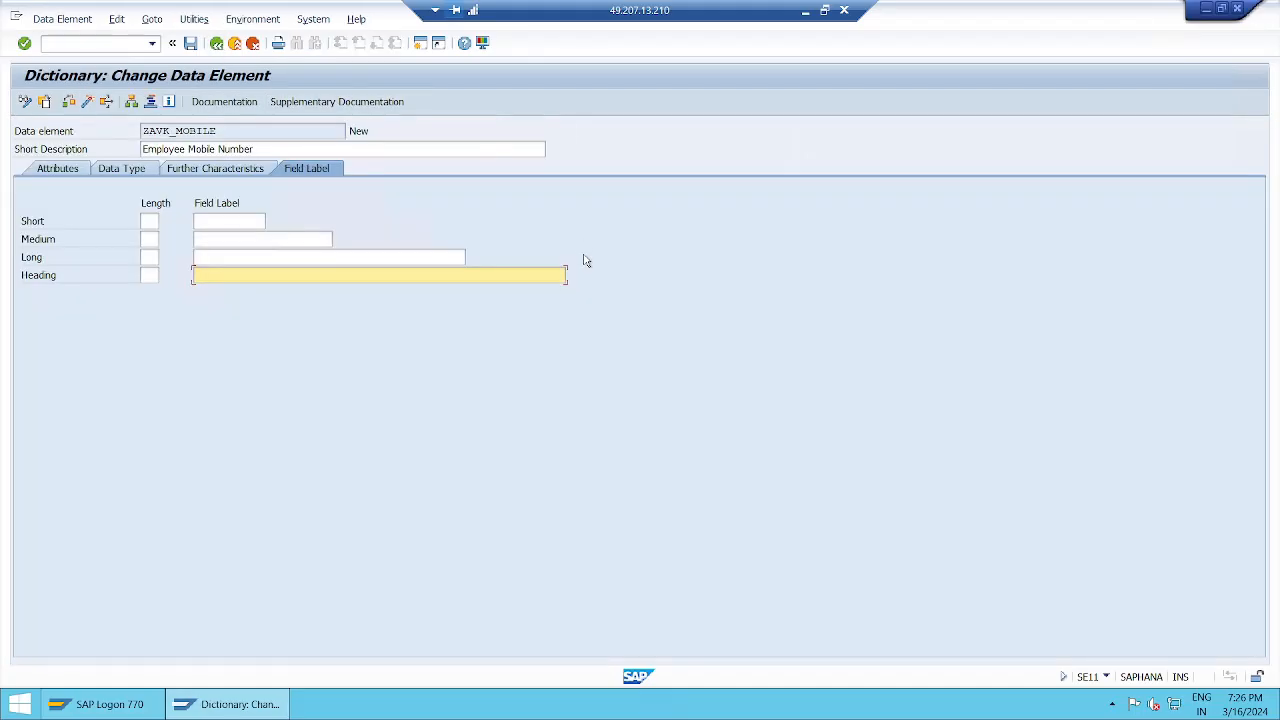
{"action": "left_click", "coordinate": [224, 102]}
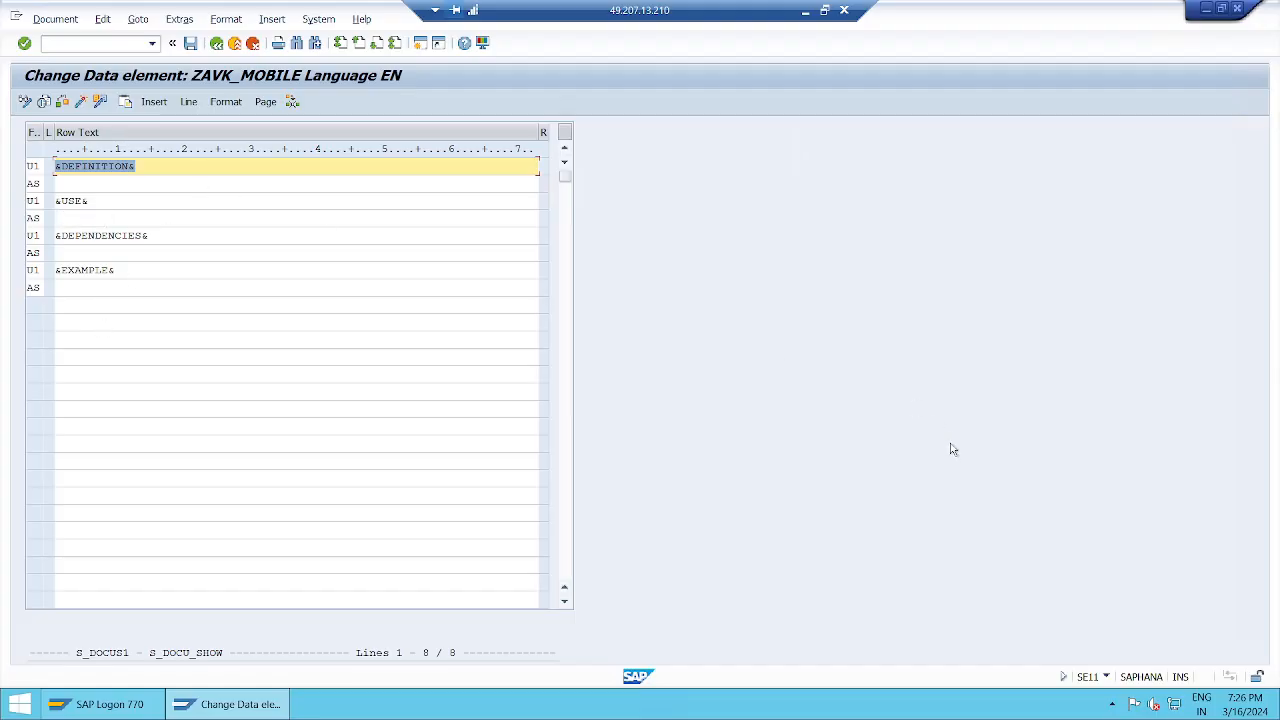
{"action": "left_click", "coordinate": [1106, 678]}
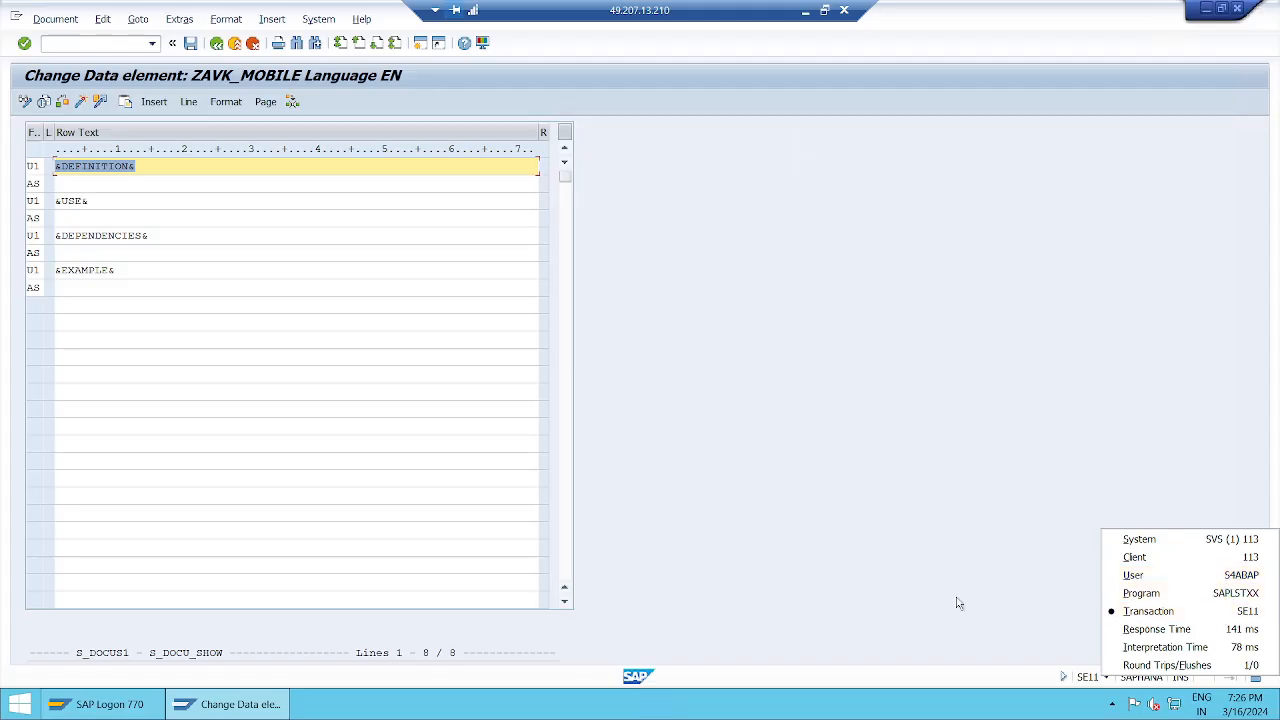
{"action": "left_click", "coordinate": [860, 477]}
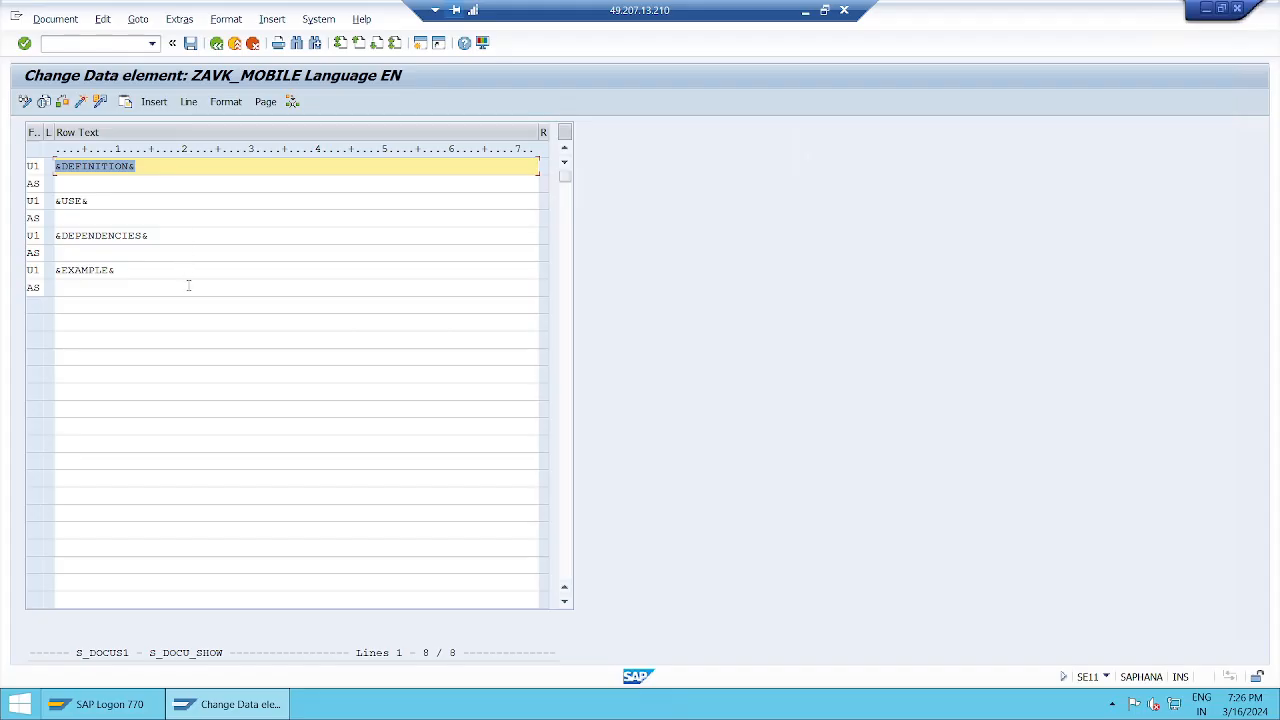
{"action": "left_click", "coordinate": [192, 170]}
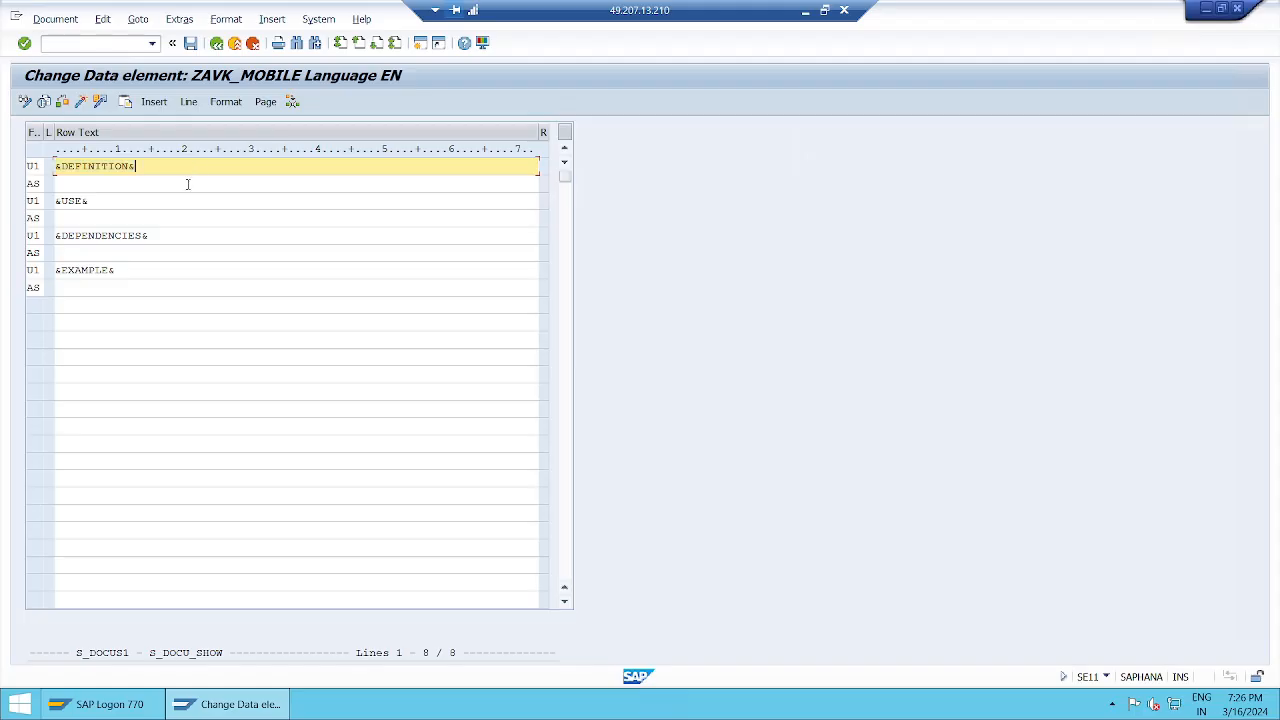
{"action": "left_click", "coordinate": [186, 185]}
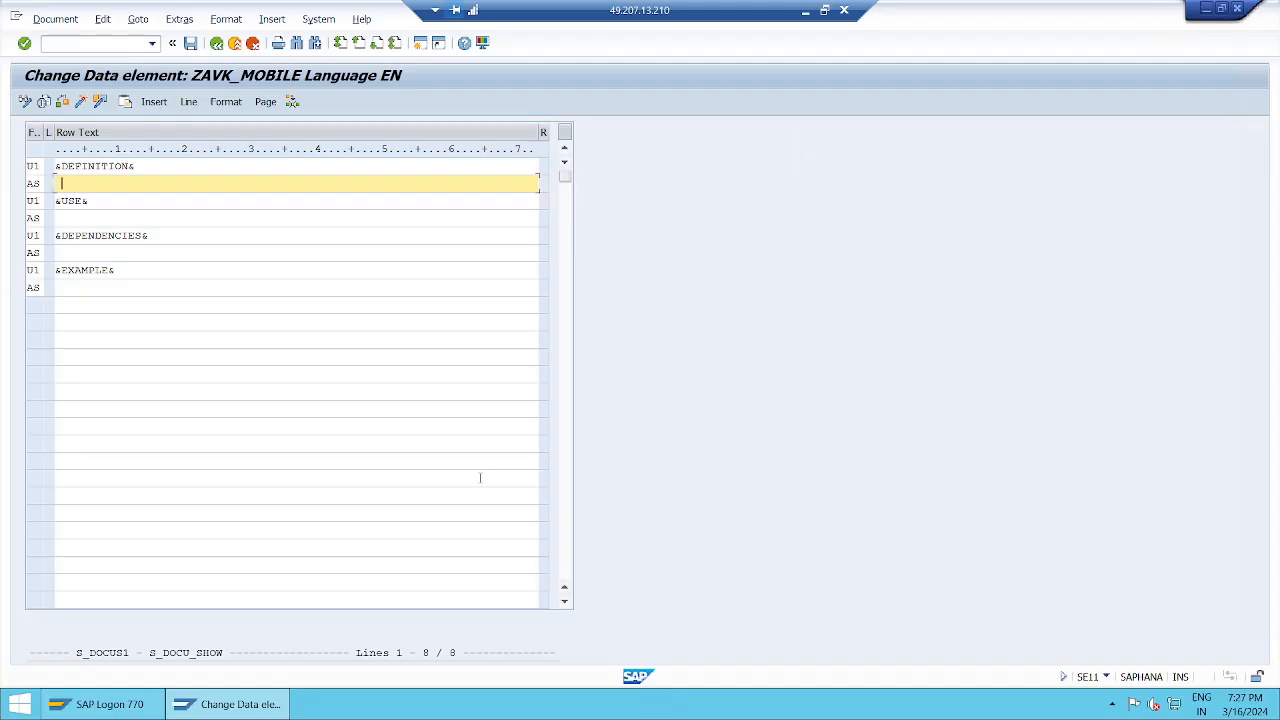
Step: Enter the definition 'Mobile Number of the Employee' under &DEFINITION&
{"action": "type", "text": "Mobile Number of the Employee"}
{"action": "key", "text": "Down"}
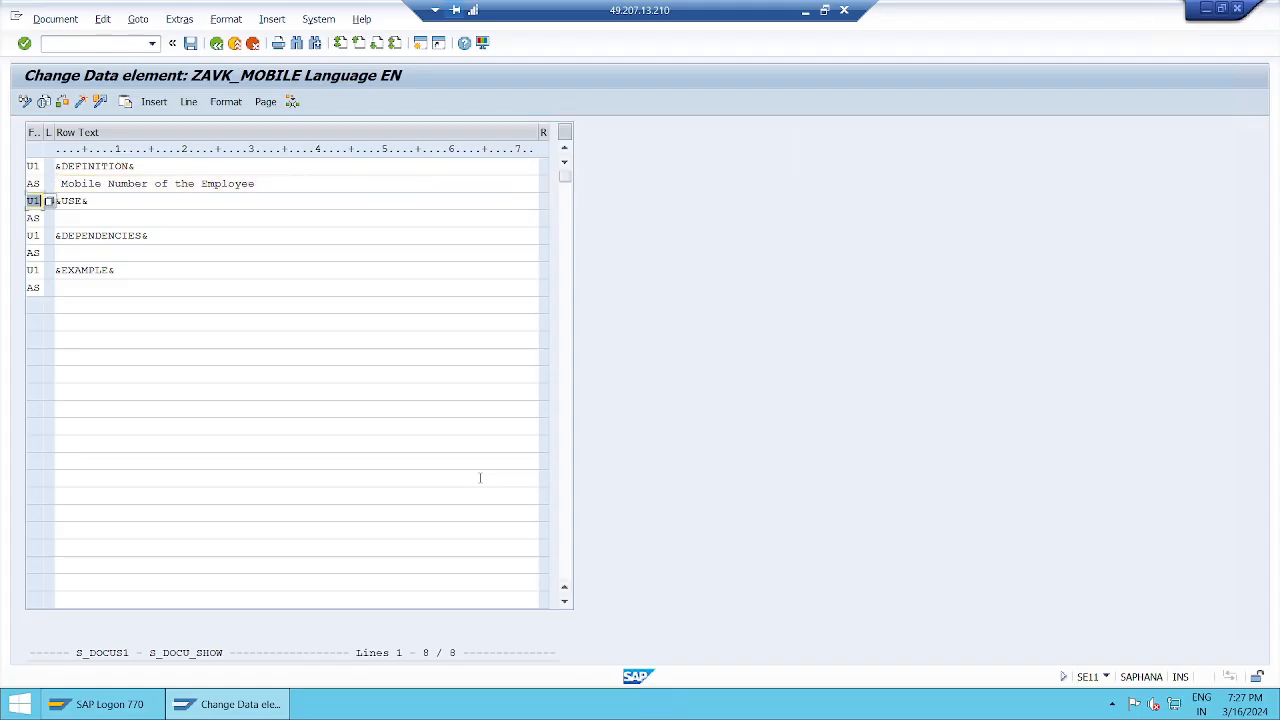
{"action": "key", "text": "shift+End"}
Step: Add the USE text 'it is helpful to reach employee at any time'
{"action": "key", "text": "Down"}
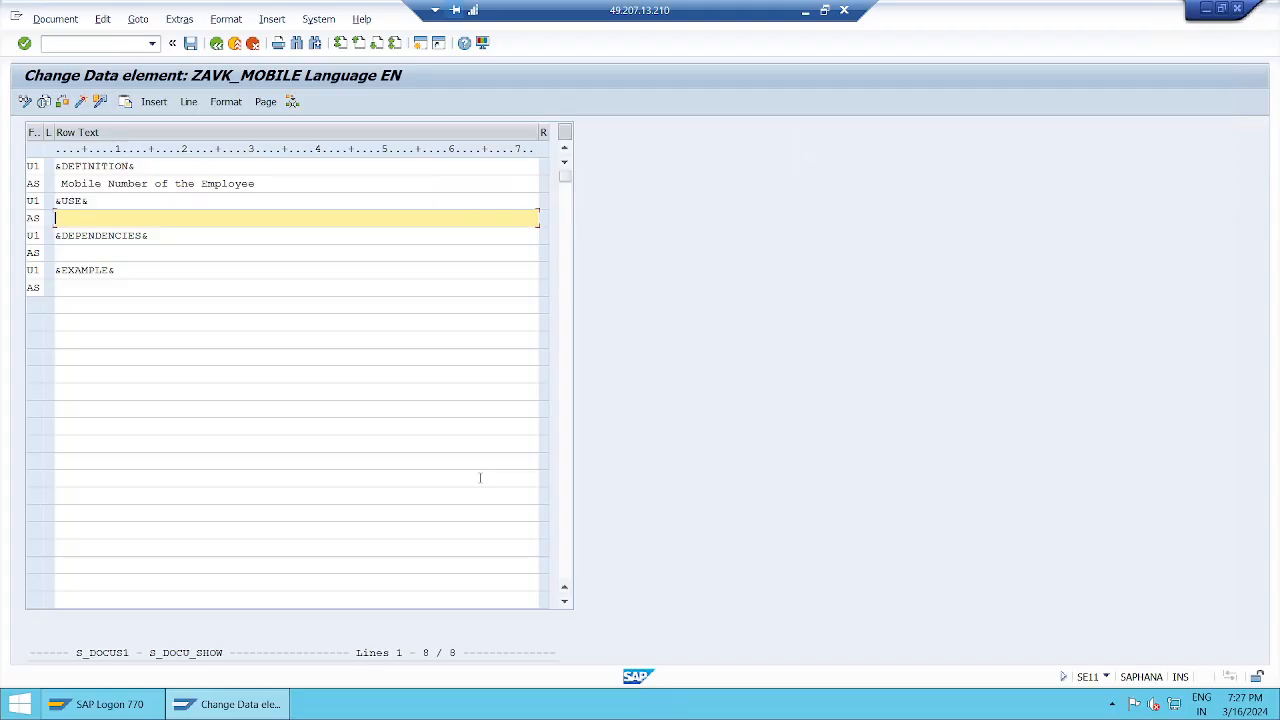
{"action": "type", "text": "it is h"}
{"action": "type", "text": "ed"}
{"action": "key", "text": "BackSpace"}
{"action": "type", "text": "lpful to res"}
{"action": "type", "text": "ch employee at"}
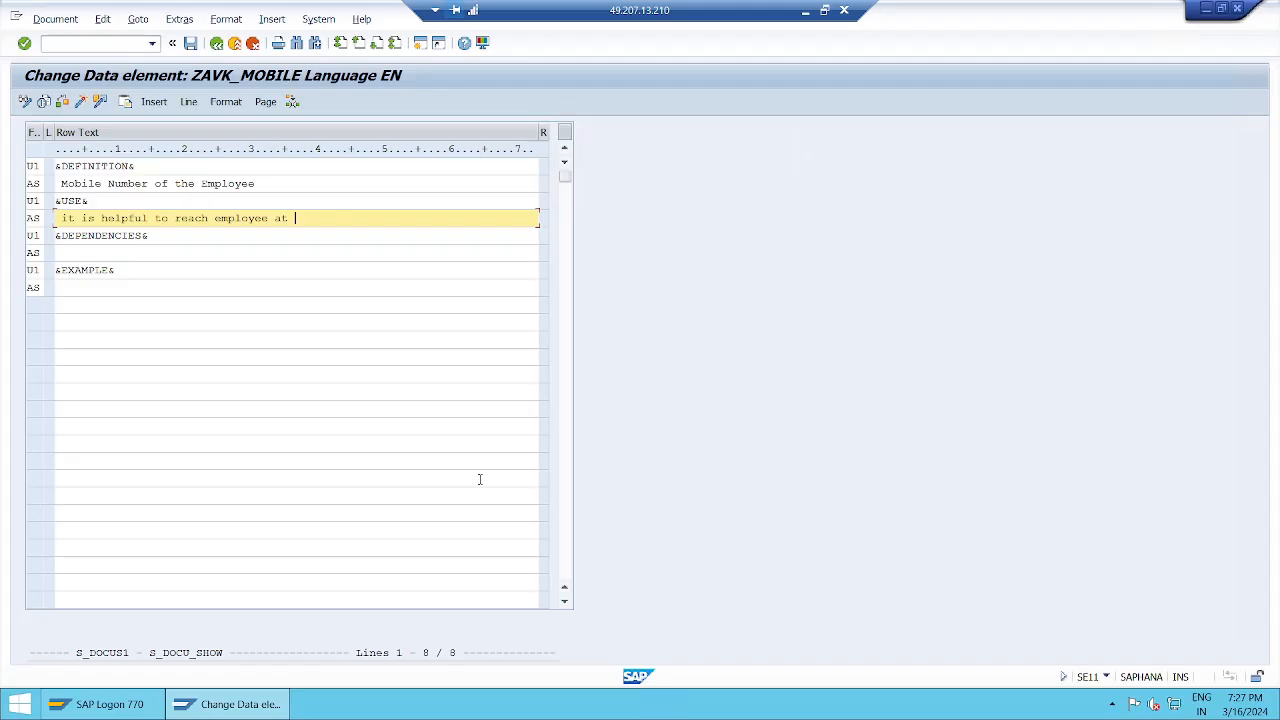
{"action": "type", "text": " any time"}
{"action": "key", "text": "Down"}
{"action": "key", "text": "Down"}
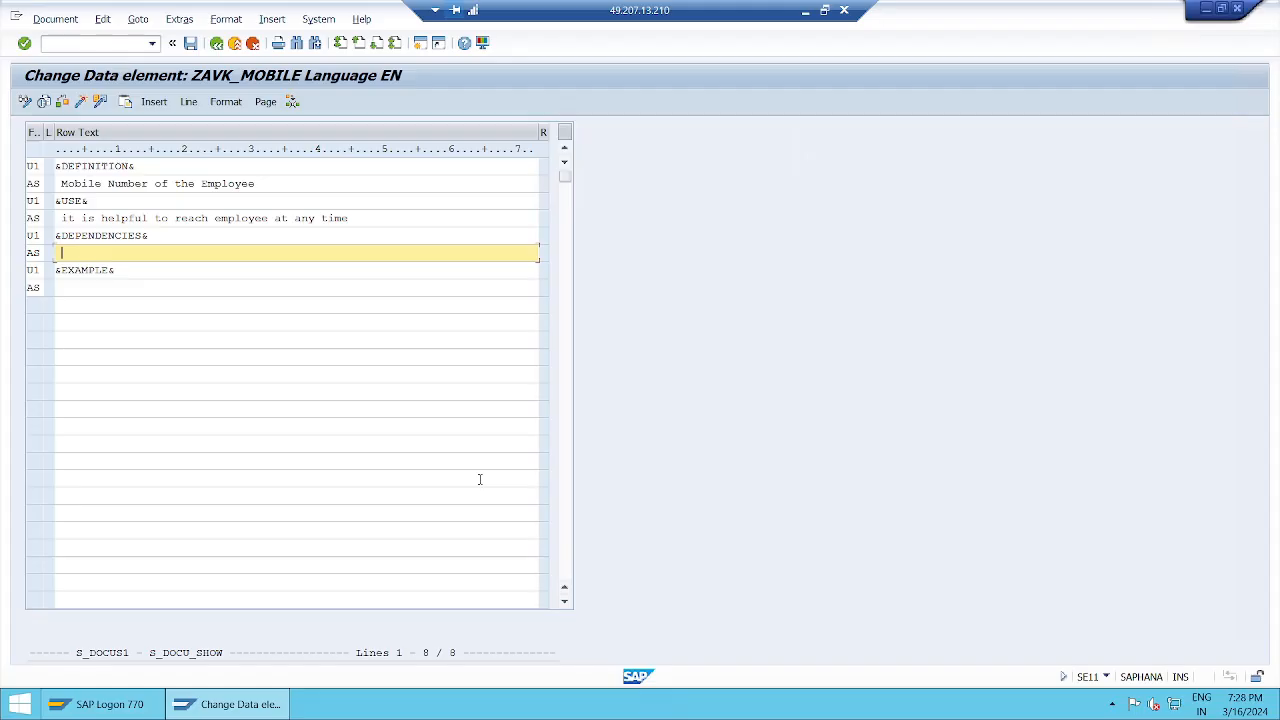
Step: Write DEPENDENCIES: 'Mobile number must have 10 digits length' and 'it must have numbers only'
{"action": "type", "text": "Mobile number must have 10 digits"}
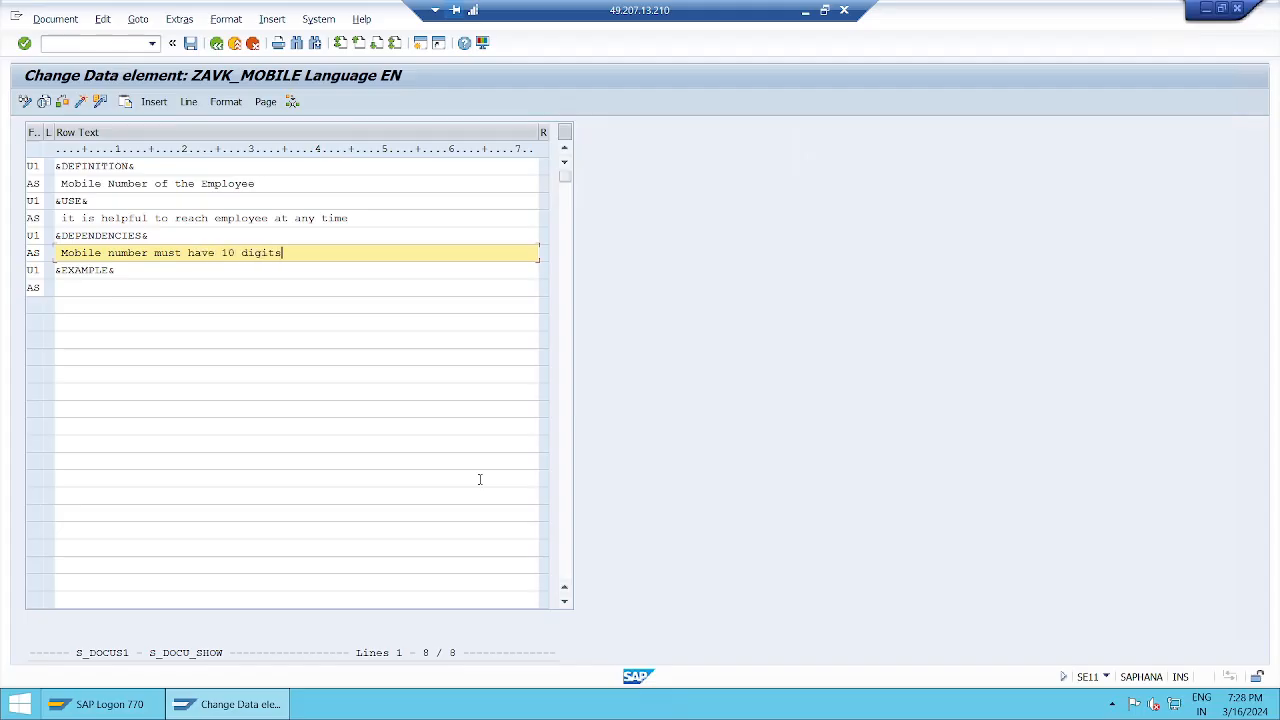
{"action": "key", "text": "Return"}
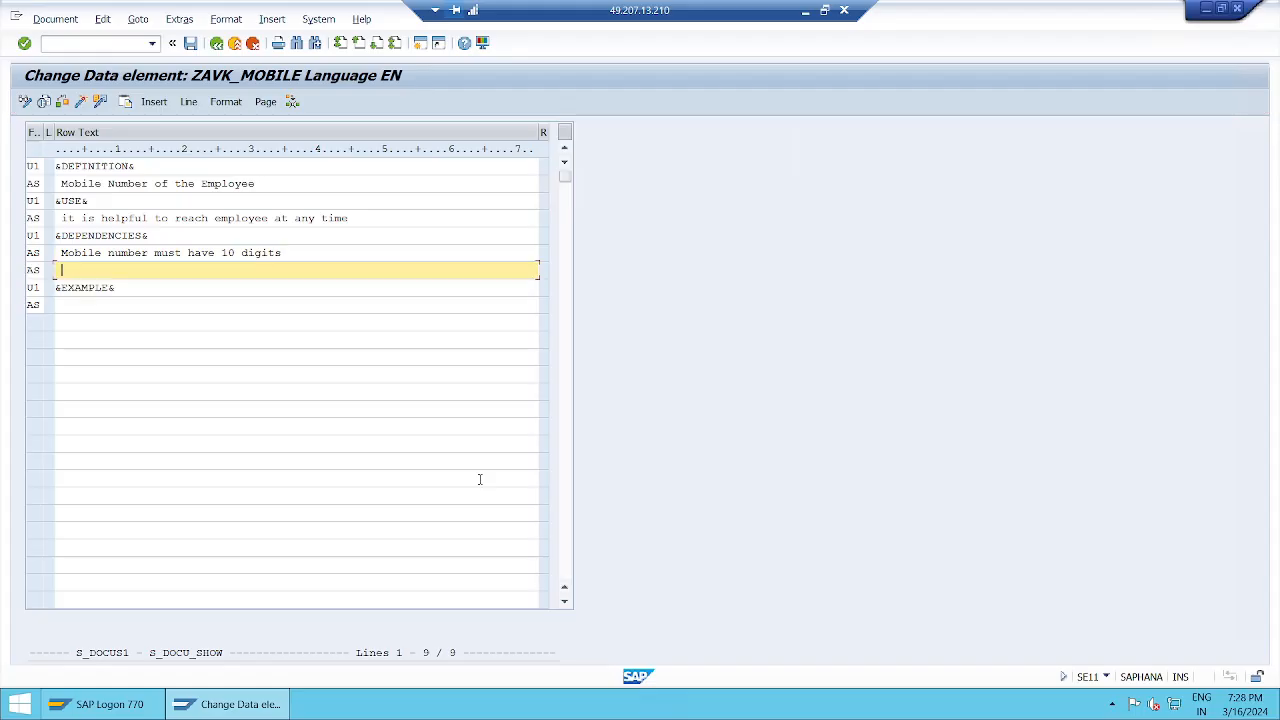
{"action": "type", "text": "it must b"}
{"action": "left_click", "coordinate": [479, 479]}
{"action": "type", "text": "&"}
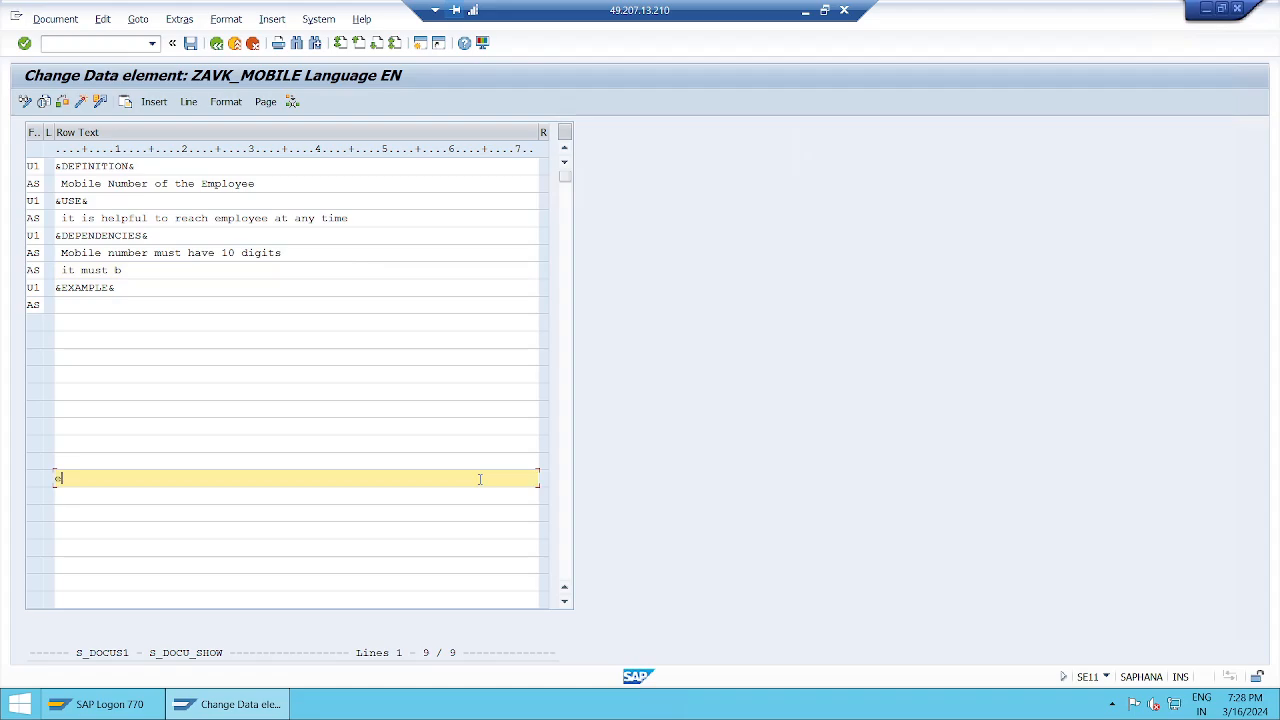
{"action": "key", "text": "BackSpace"}
{"action": "left_click", "coordinate": [162, 270]}
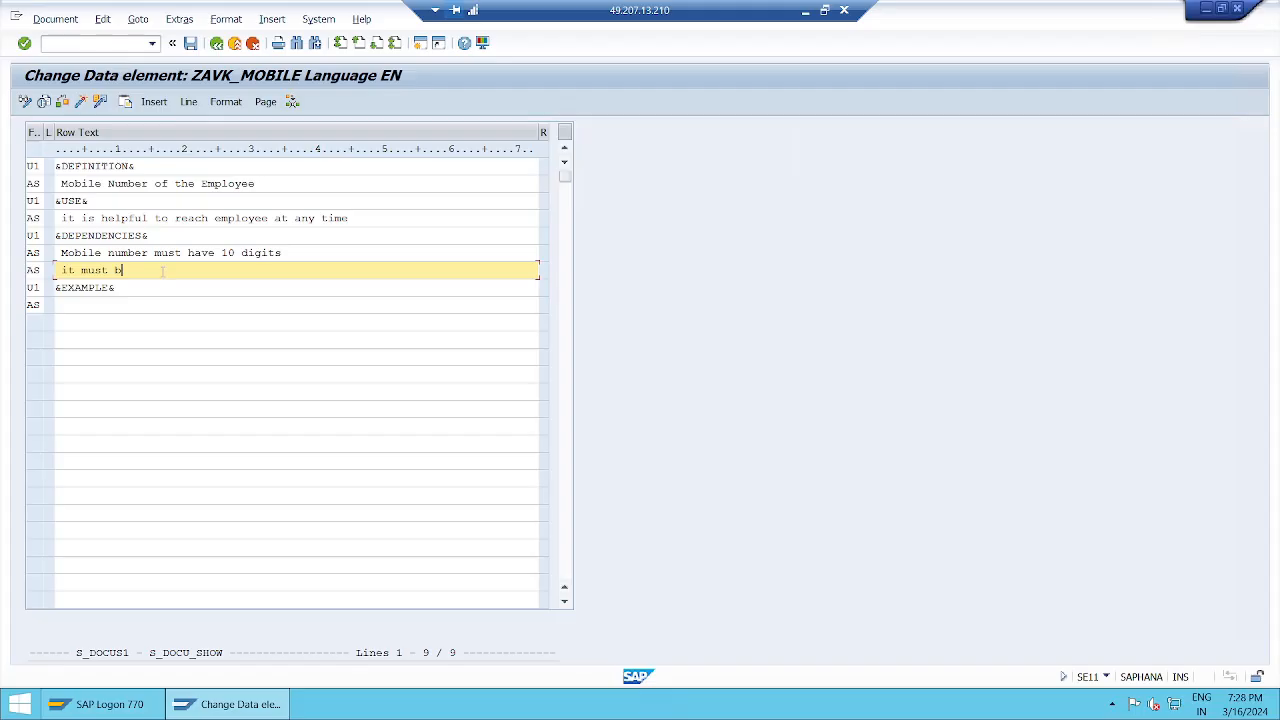
{"action": "key", "text": "BackSpace"}
{"action": "type", "text": "have numbers only"}
{"action": "left_click", "coordinate": [313, 253]}
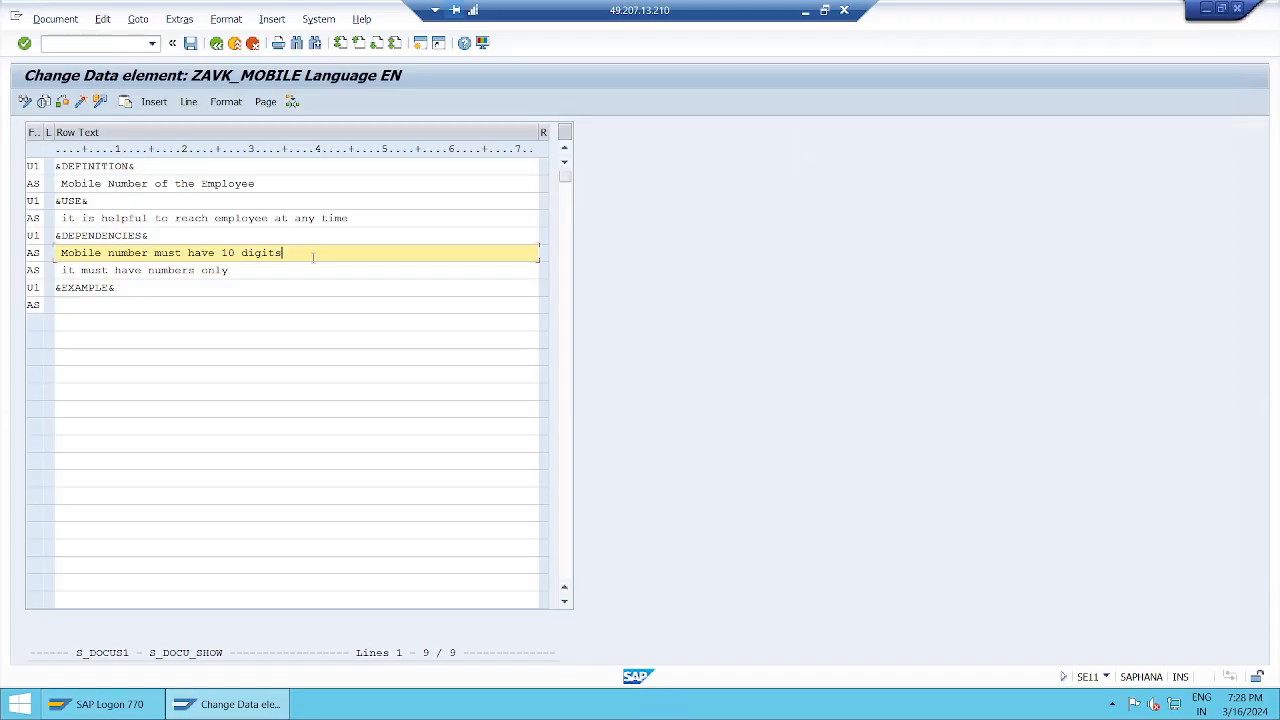
{"action": "type", "text": "length"}
{"action": "left_click", "coordinate": [246, 270]}
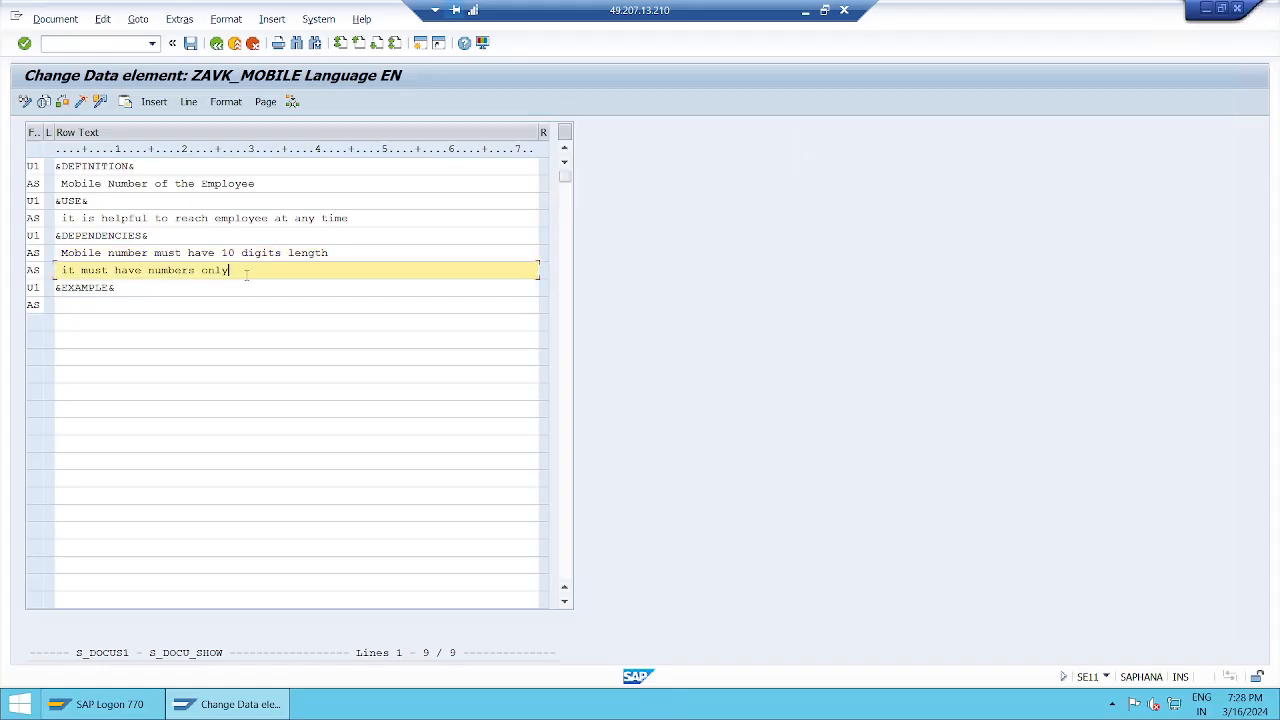
Step: Enter a sample 10-digit mobile number under &EXAMPLE&, correcting its last digits
{"action": "left_click", "coordinate": [105, 305]}
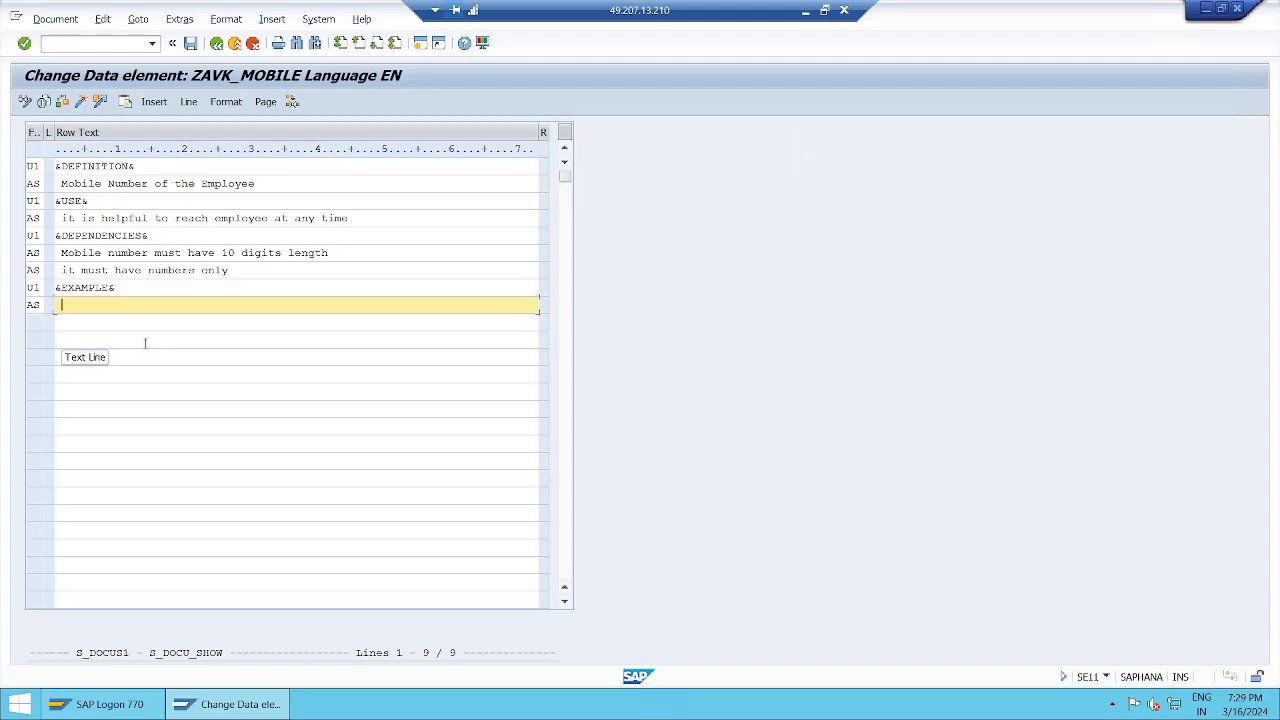
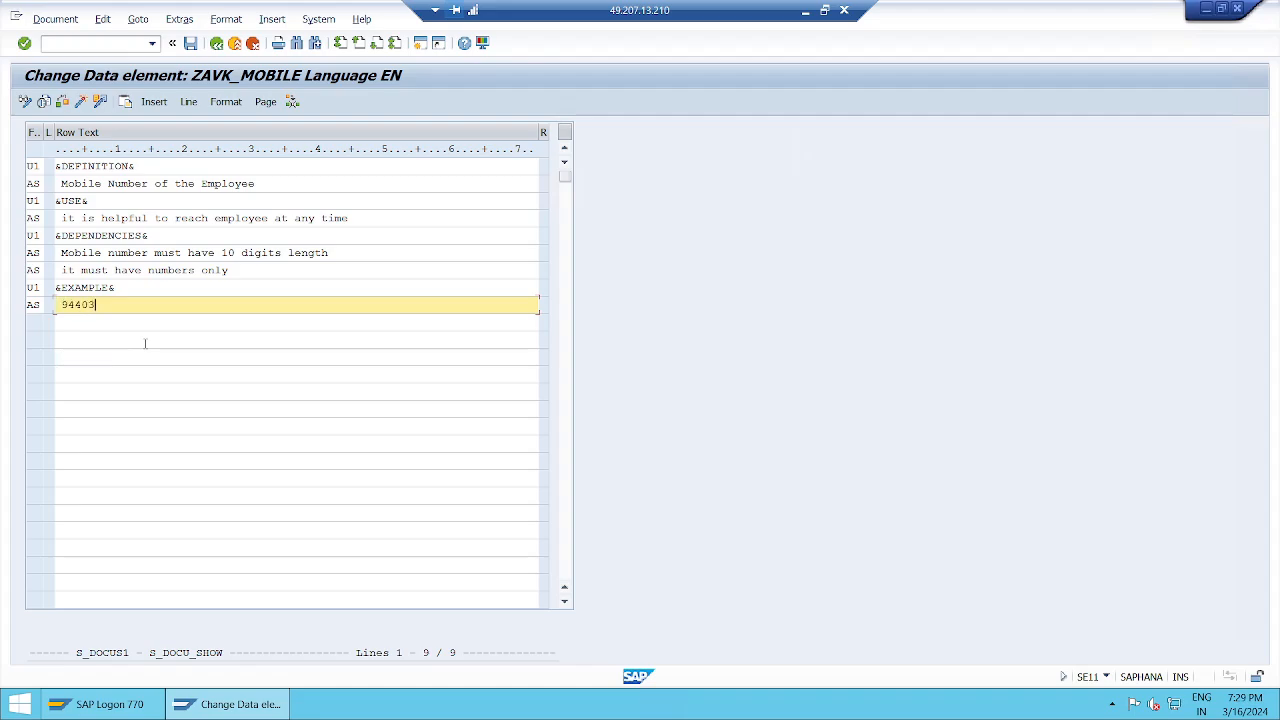
Step: Save the documentation as a raw version, go back to the data element, and minimize SAP
{"action": "left_click", "coordinate": [190, 43]}
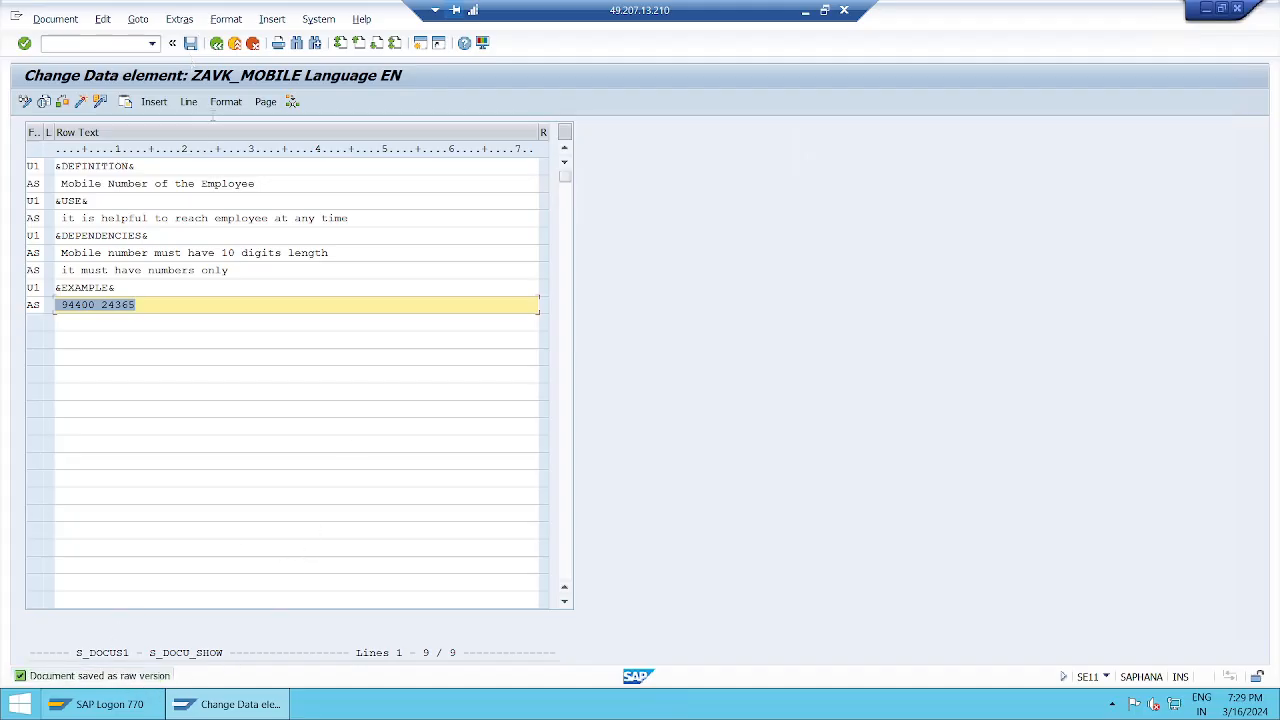
{"action": "left_click", "coordinate": [216, 43]}
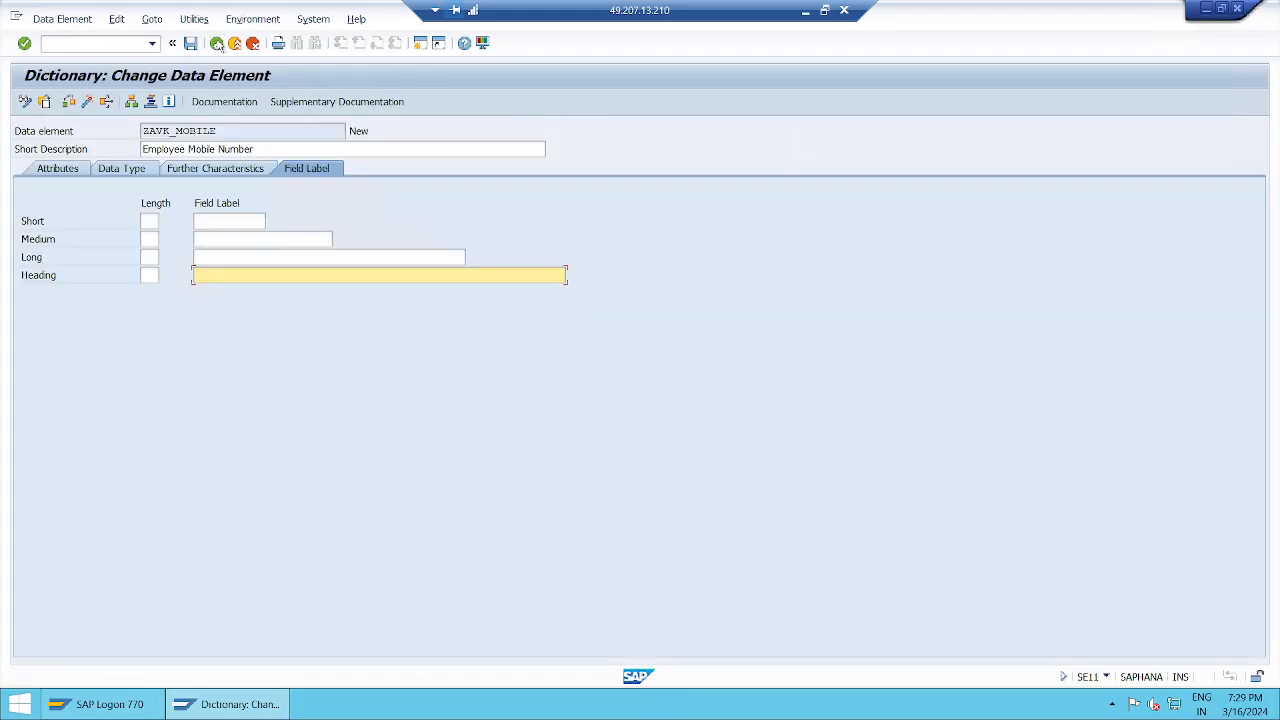
{"action": "left_click", "coordinate": [804, 14]}
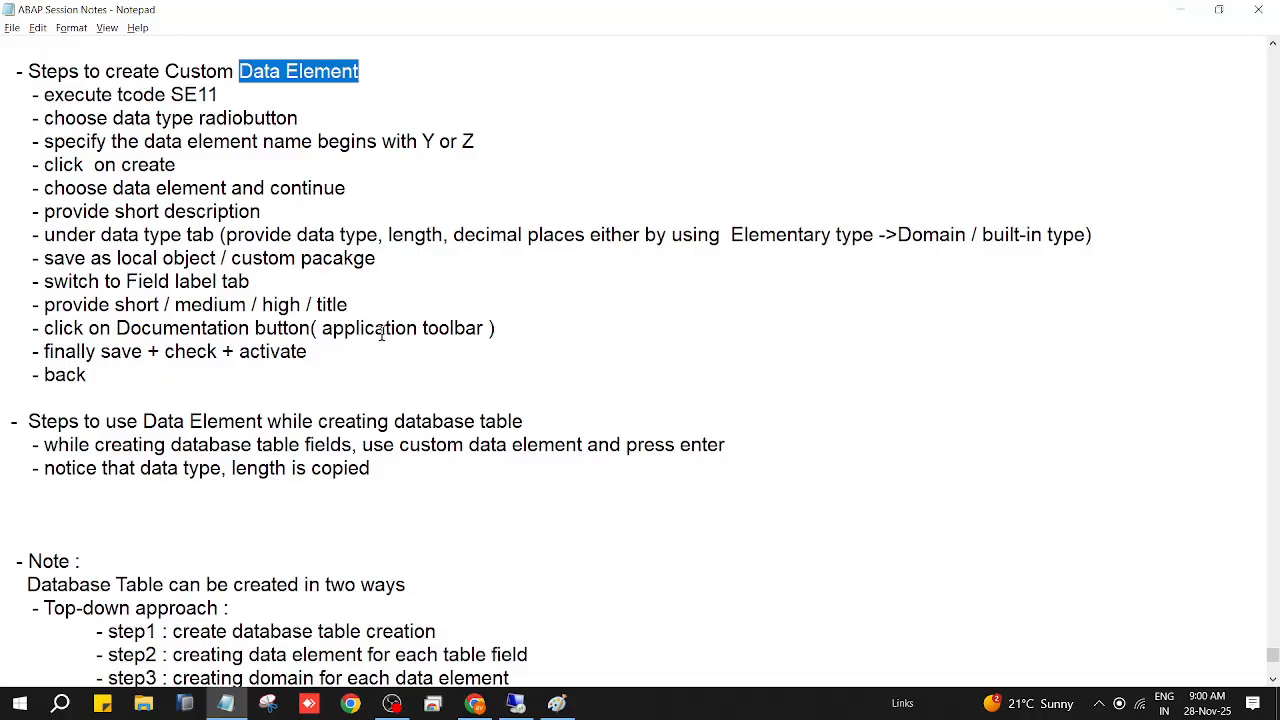
Step: Add the note line '- maintain documentation -> save -> back' below the Documentation step and save
{"action": "left_click", "coordinate": [532, 332]}
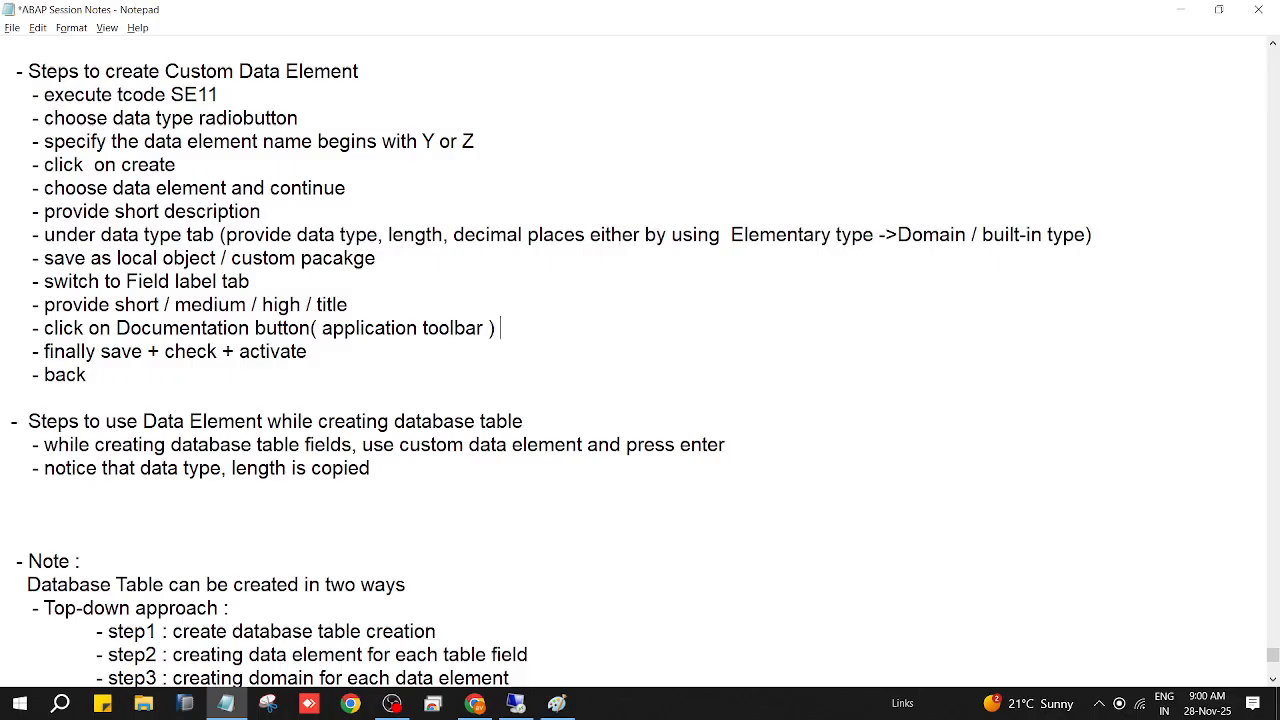
{"action": "key", "text": "Return"}
{"action": "key", "text": "Tab"}
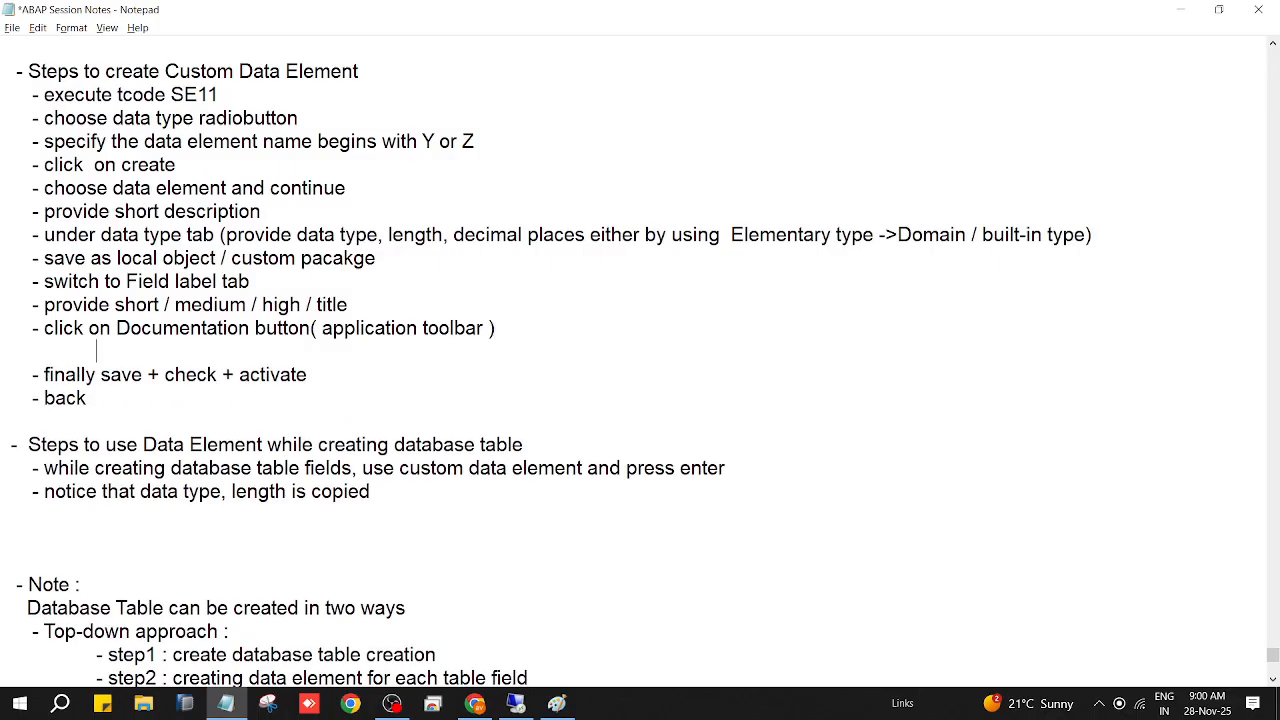
{"action": "key", "text": "BackSpace"}
{"action": "key", "text": "BackSpace"}
{"action": "type", "text": "- maintain documentation "}
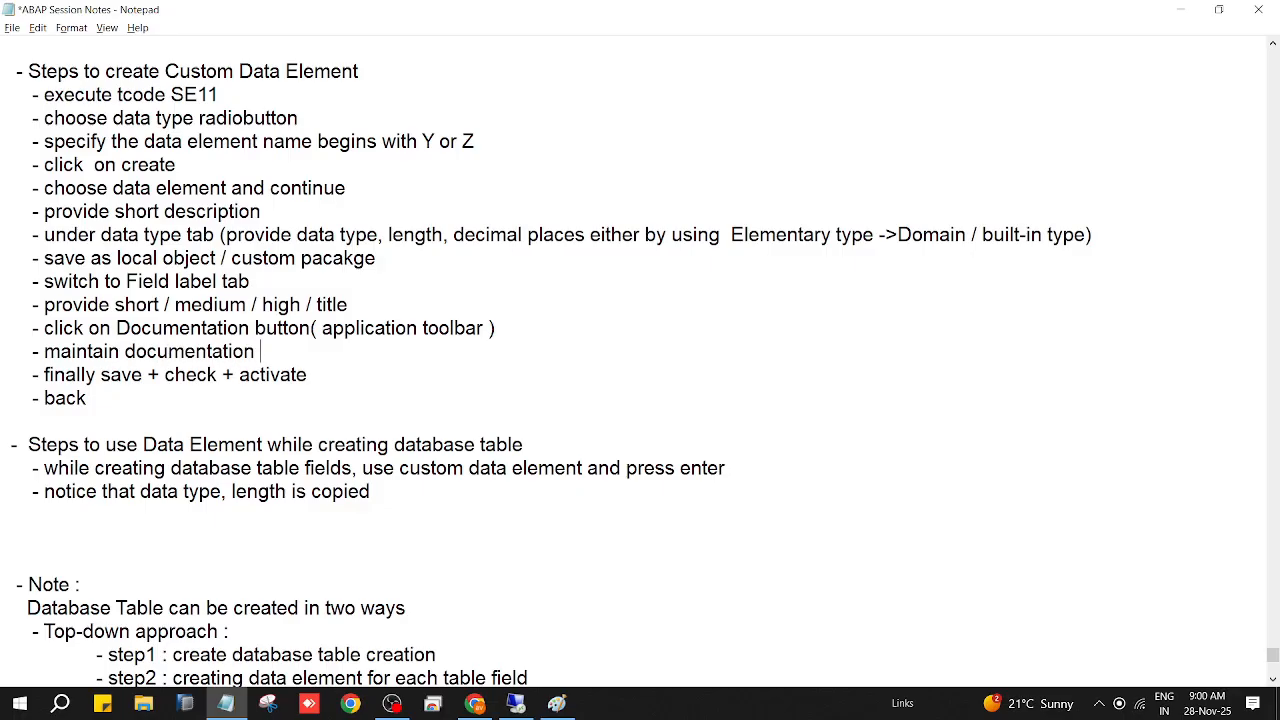
{"action": "type", "text": "-> save -> back"}
{"action": "key", "text": "ctrl+s"}
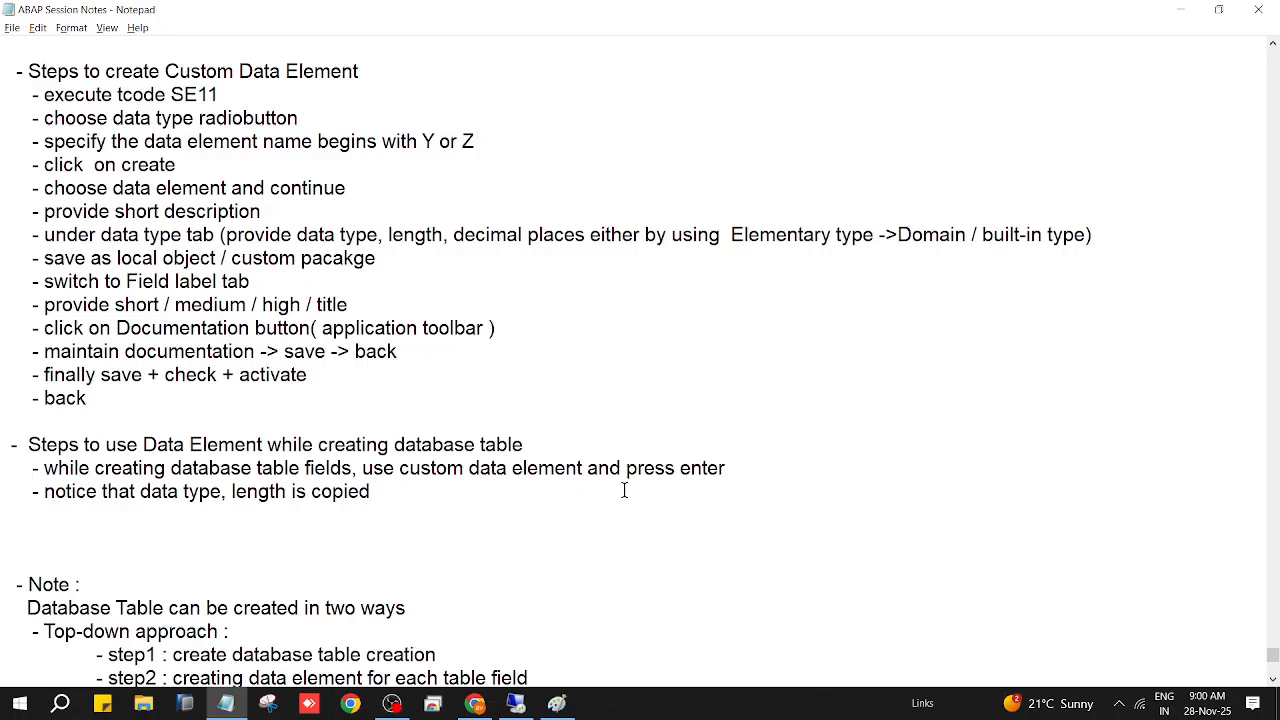
Step: Return to the SAP session and show ZAVK_MOBILE's Field Label tab
{"action": "left_click", "coordinate": [517, 704]}
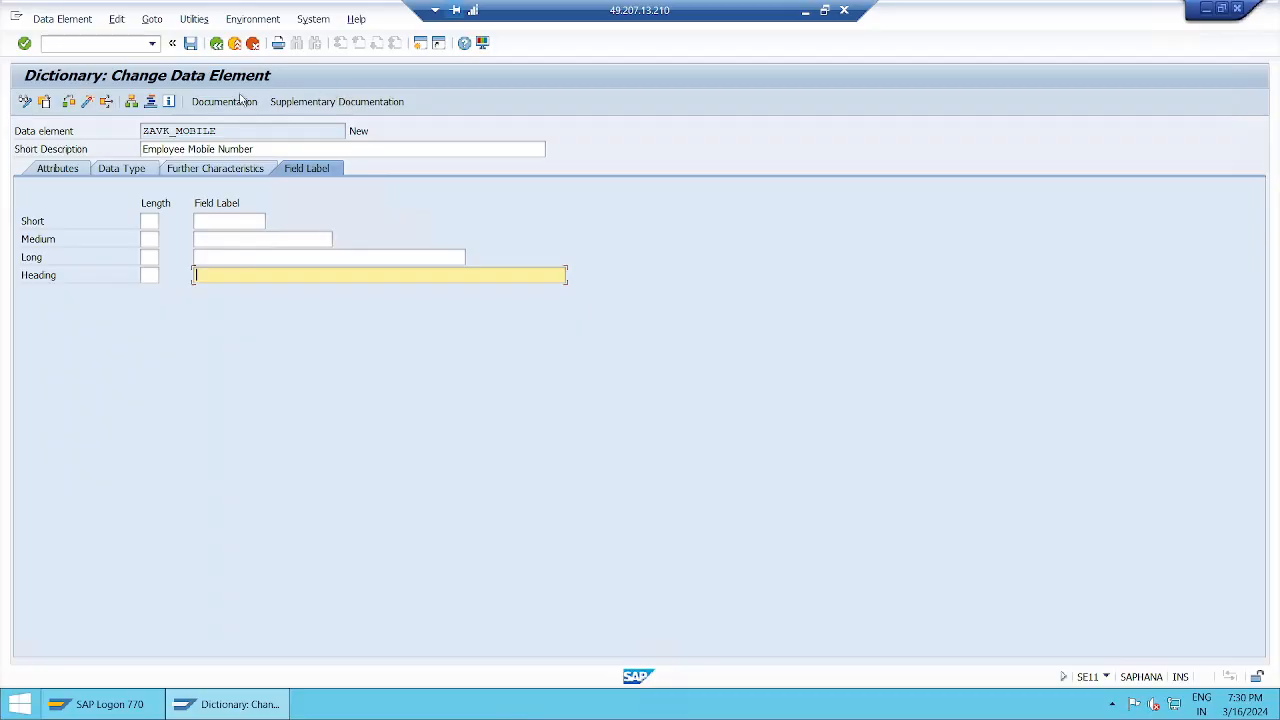
{"action": "left_click", "coordinate": [123, 170]}
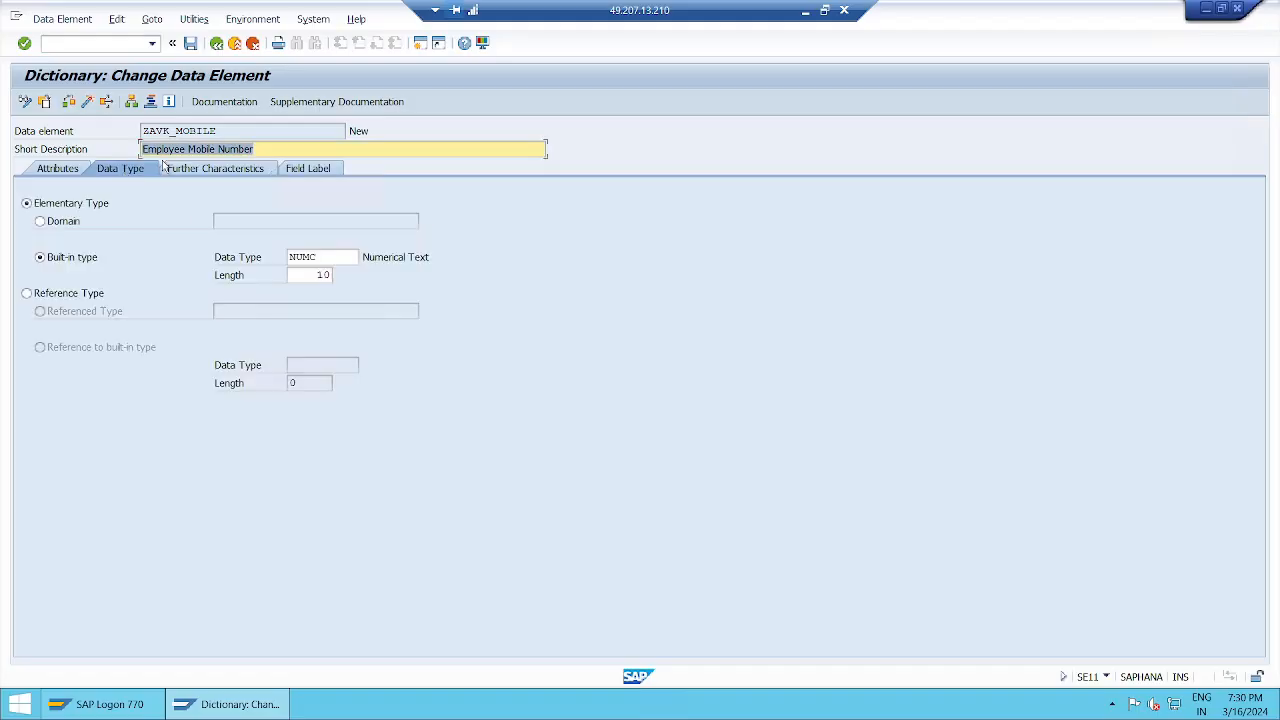
{"action": "left_click", "coordinate": [316, 170]}
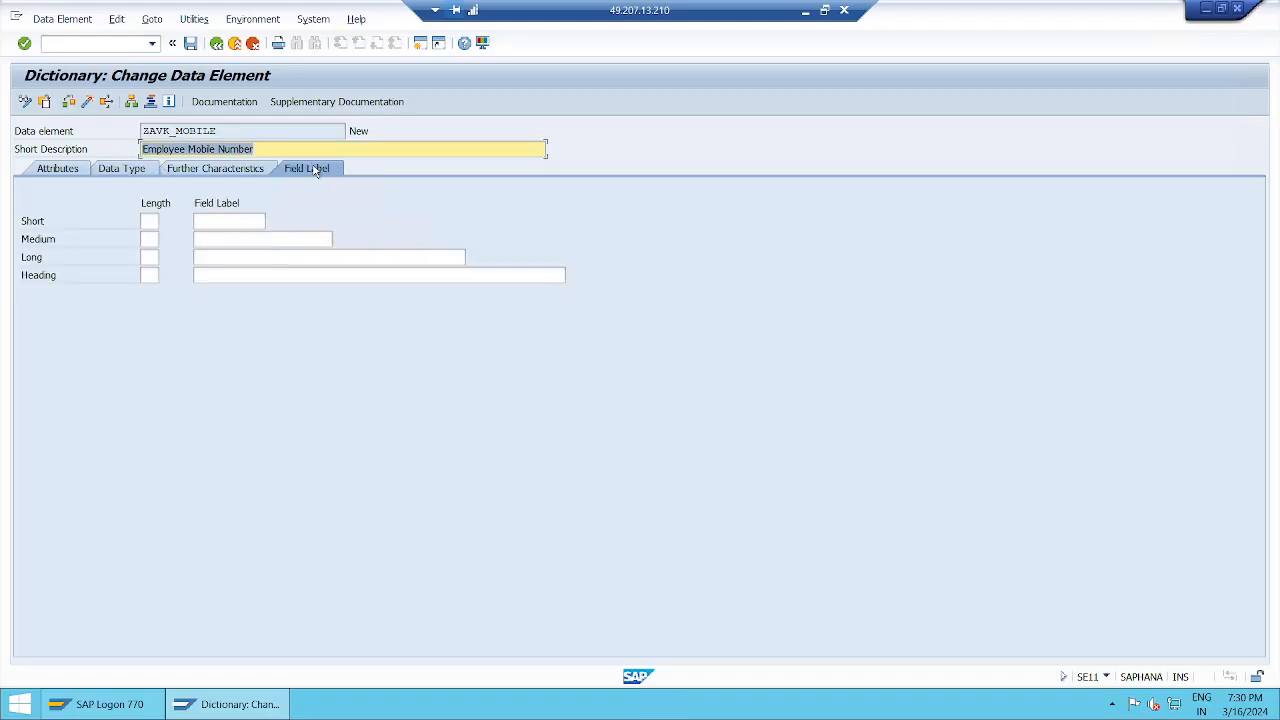
{"action": "left_click", "coordinate": [228, 221]}
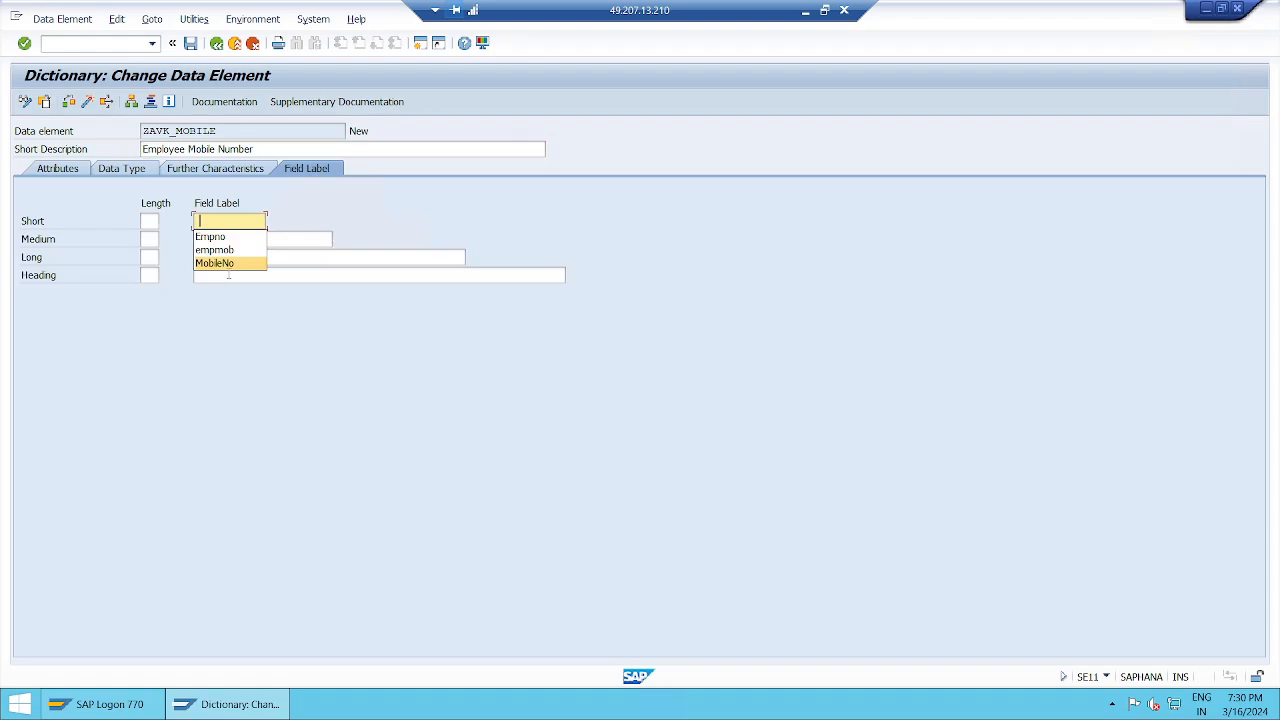
{"action": "left_click", "coordinate": [243, 172]}
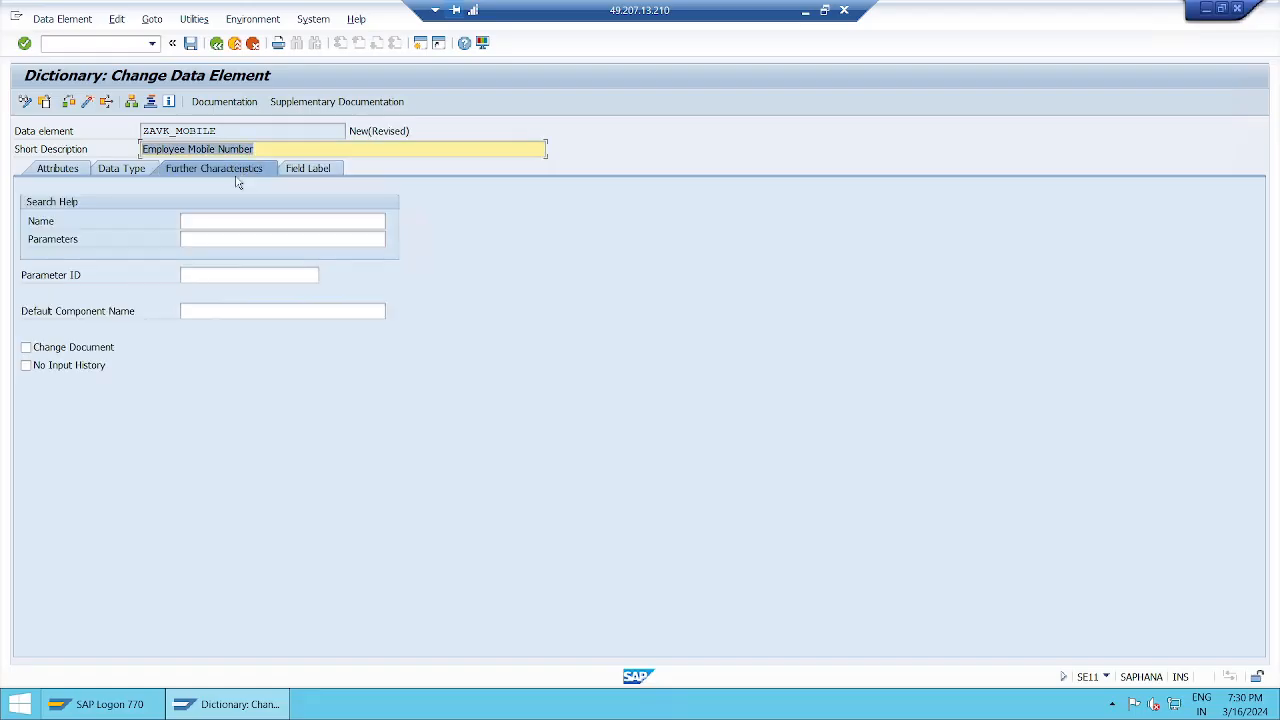
{"action": "left_click", "coordinate": [316, 172]}
Step: Refill labels from input history: MobieNo, Mobie Num, Mobie Number, 'mobile number of employee'
{"action": "left_click", "coordinate": [238, 222]}
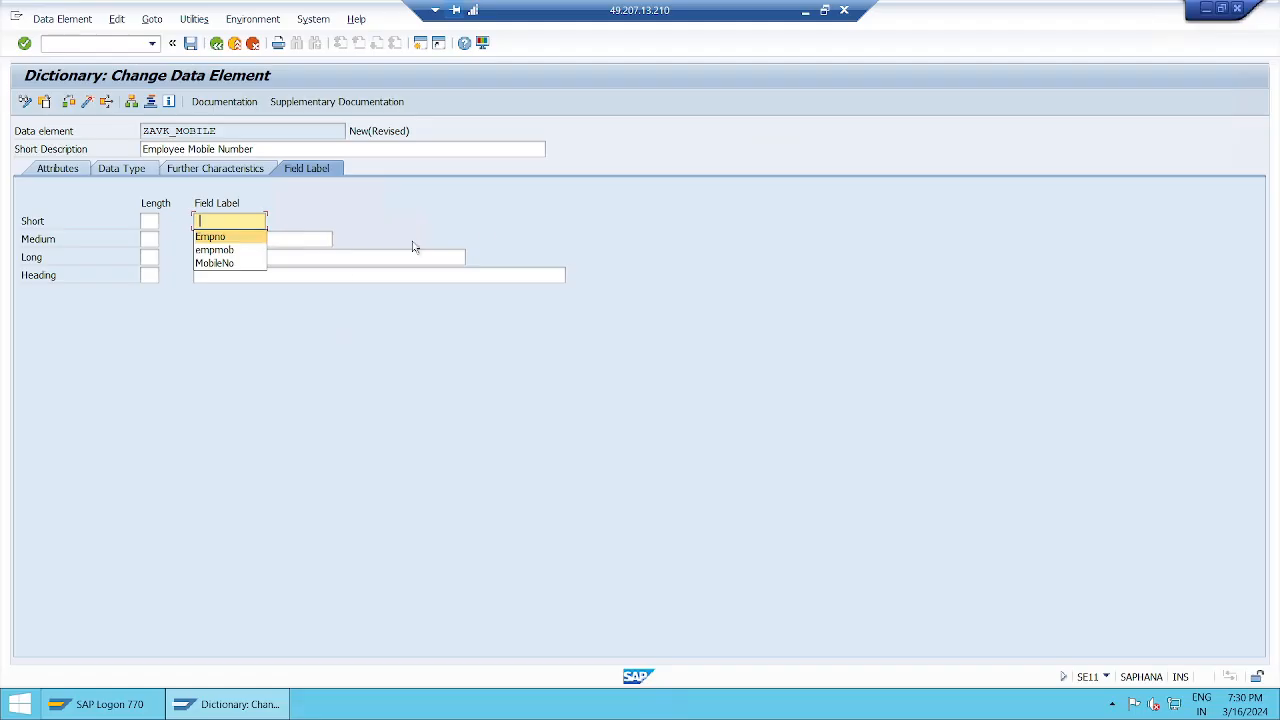
{"action": "left_click", "coordinate": [240, 264]}
{"action": "left_click", "coordinate": [258, 240]}
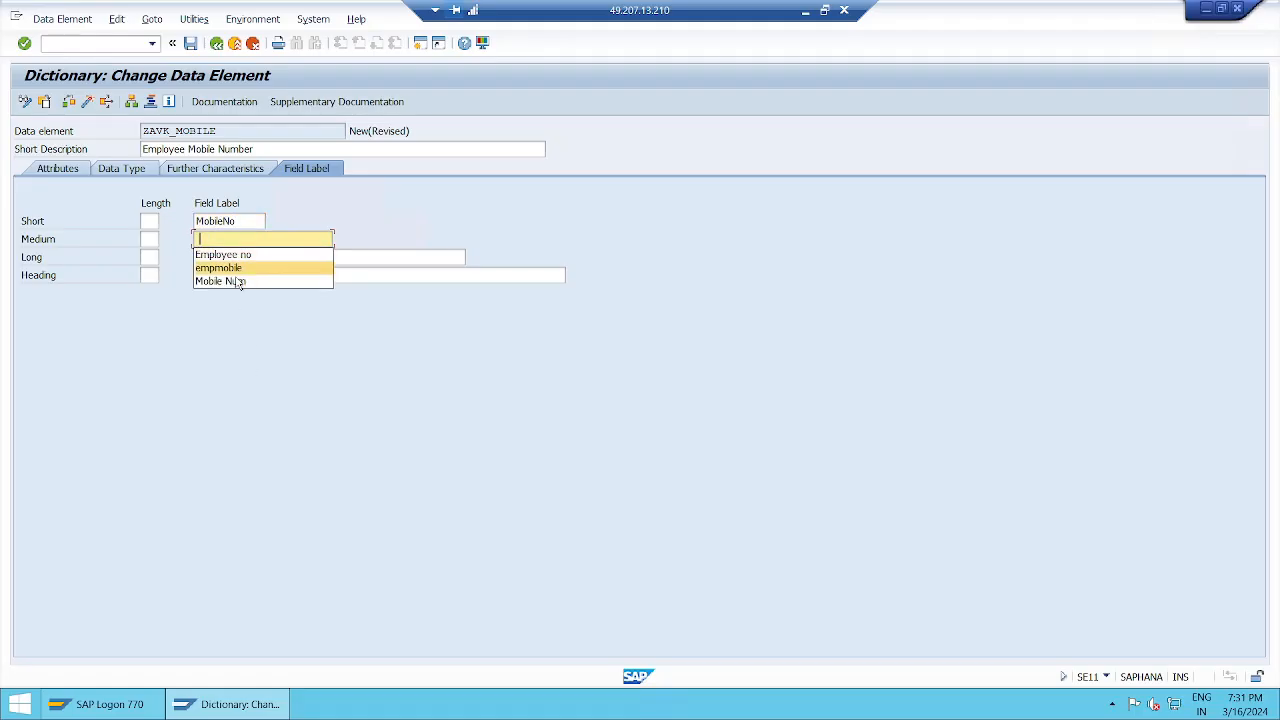
{"action": "left_click", "coordinate": [238, 281]}
{"action": "left_click", "coordinate": [265, 257]}
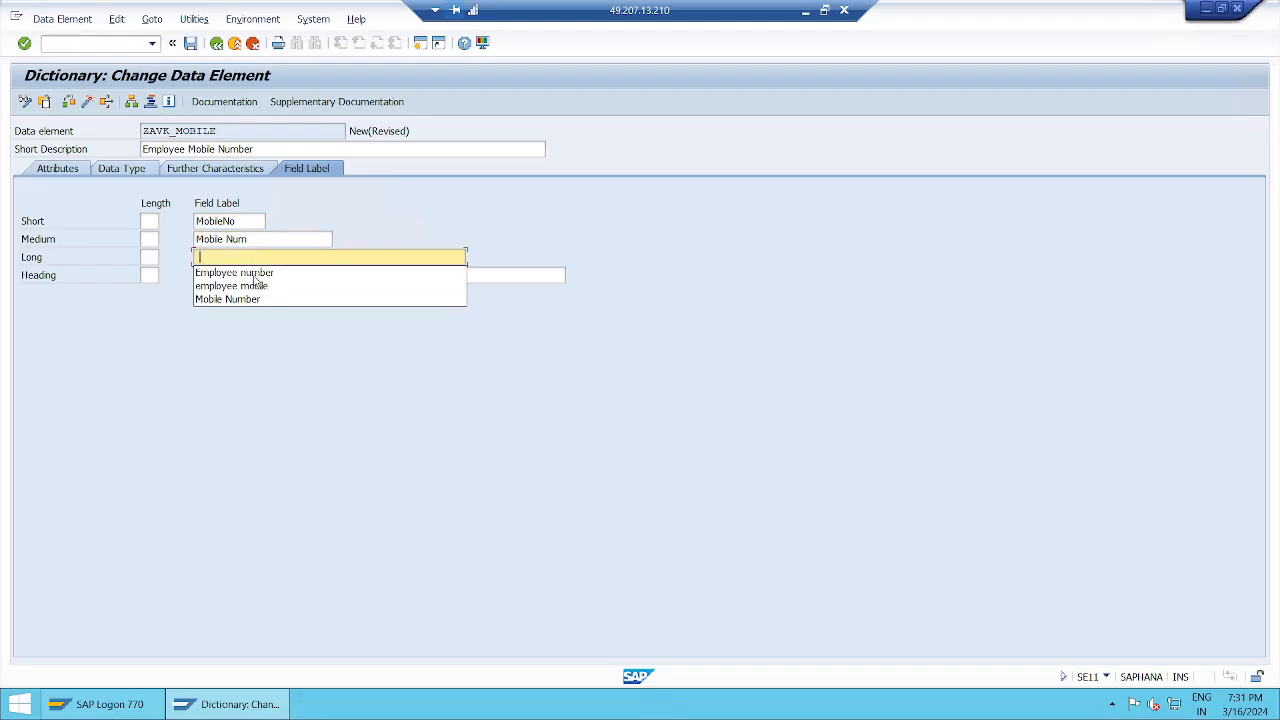
{"action": "left_click", "coordinate": [236, 299]}
{"action": "left_click", "coordinate": [266, 274]}
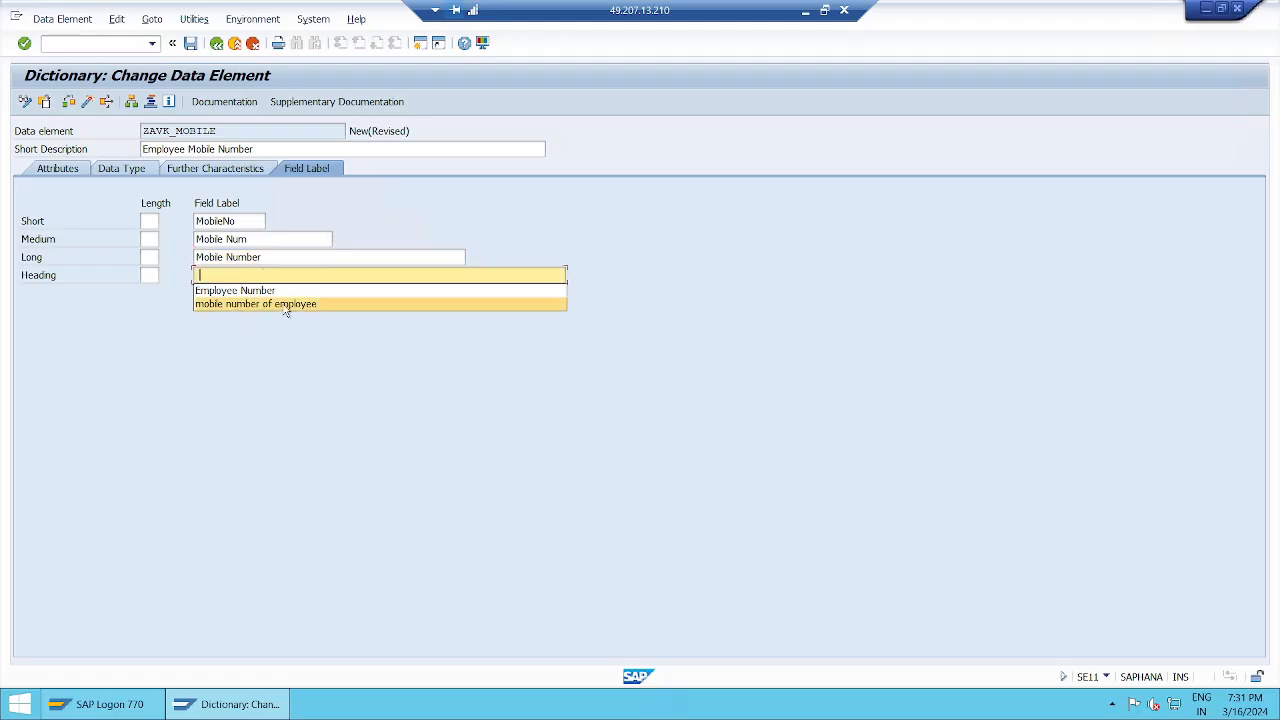
{"action": "left_click", "coordinate": [285, 304]}
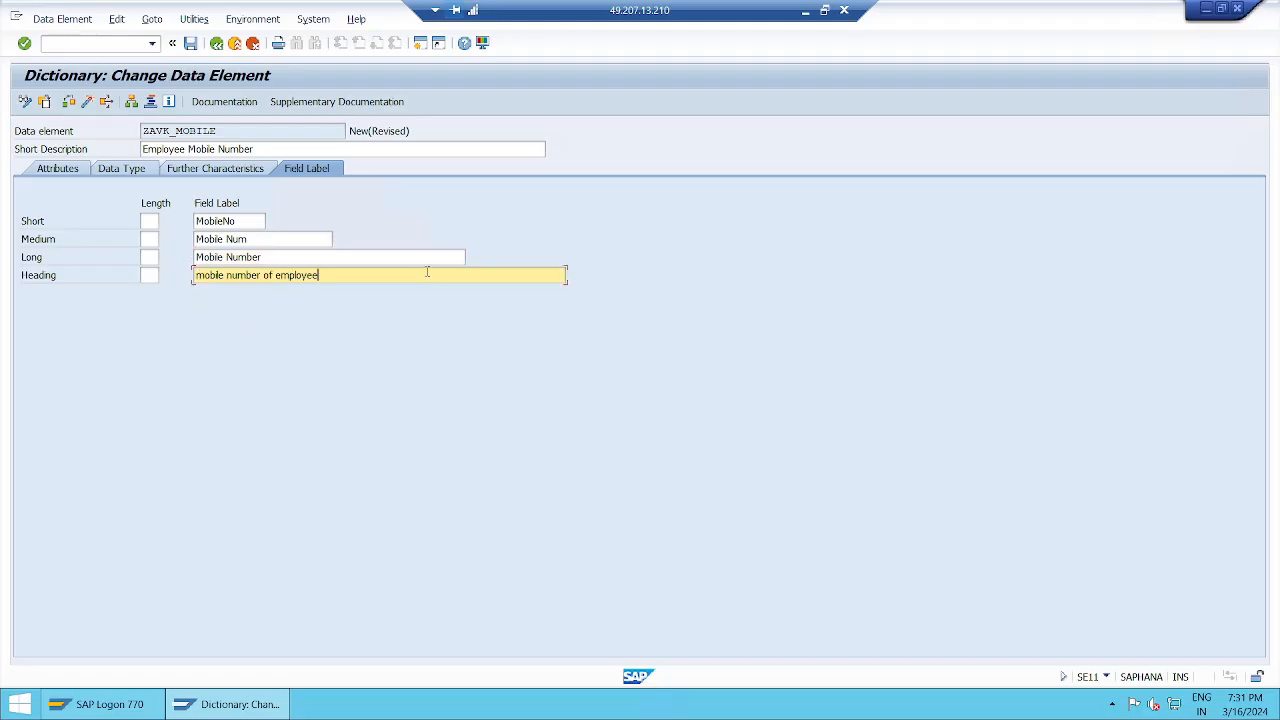
Step: Save ZAVK_MOBILE, view its documentation text, go back and save again
{"action": "left_click", "coordinate": [191, 45]}
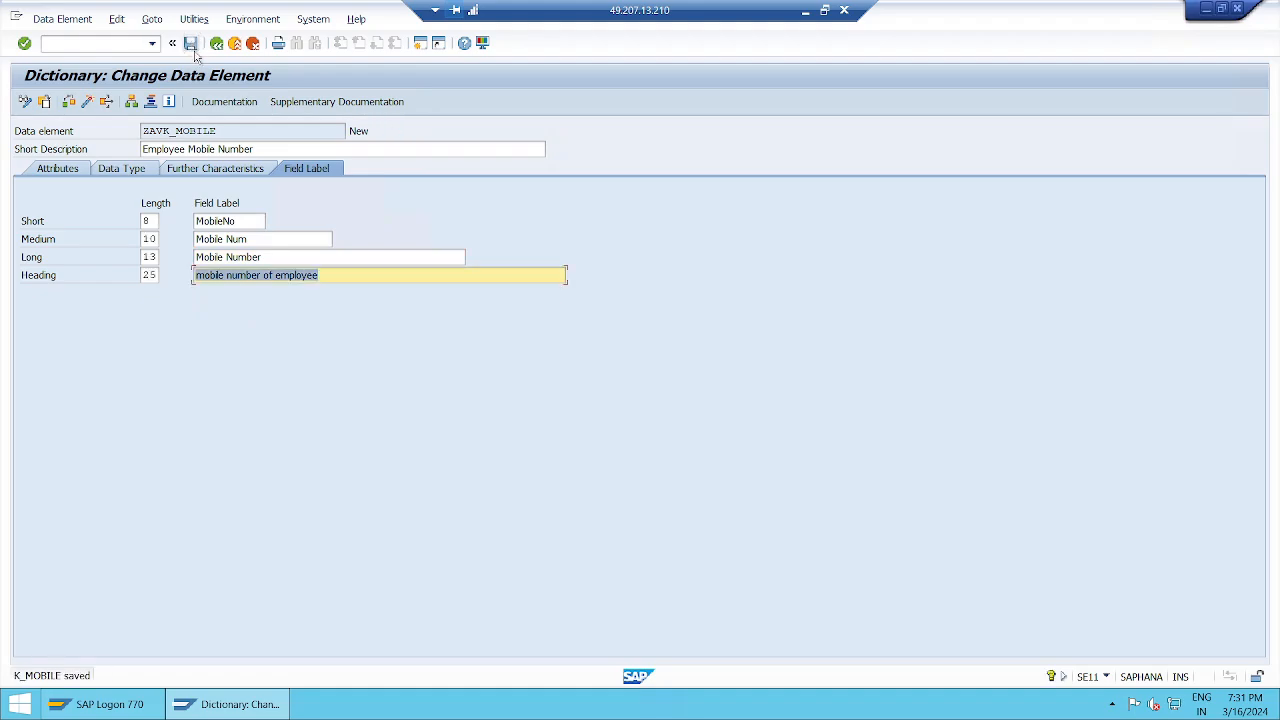
{"action": "left_click", "coordinate": [224, 102]}
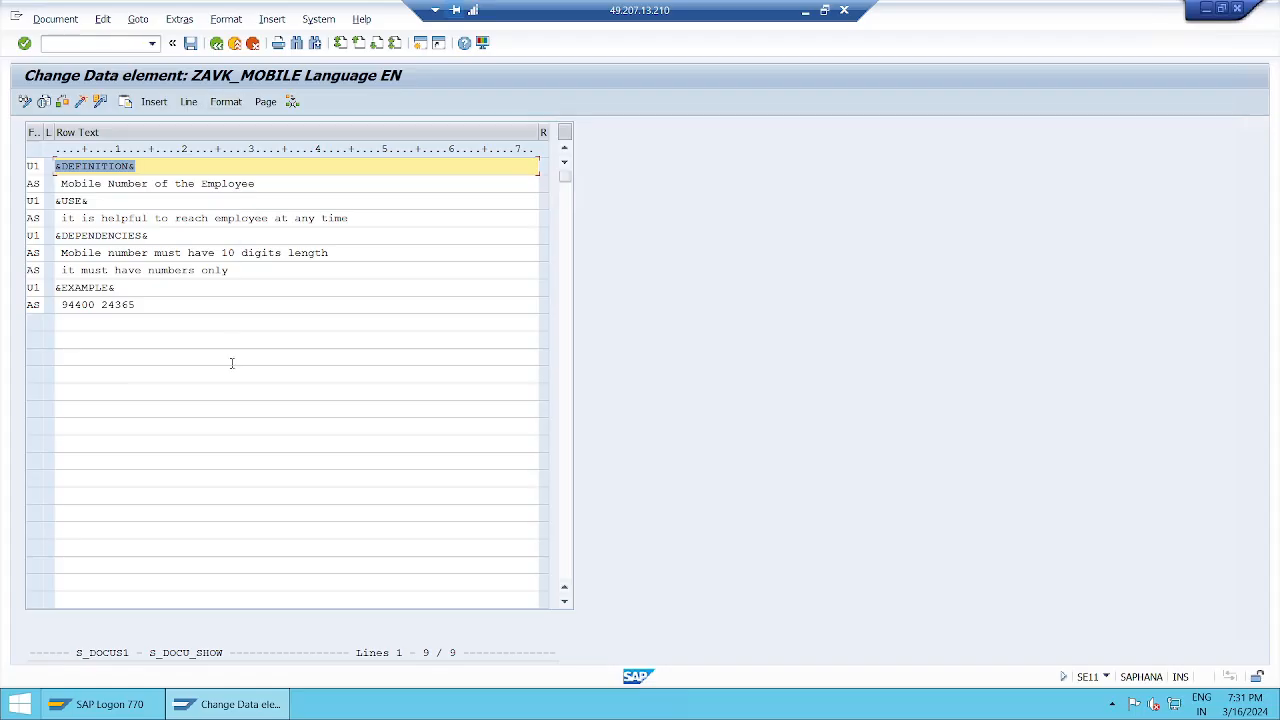
{"action": "left_click", "coordinate": [216, 45]}
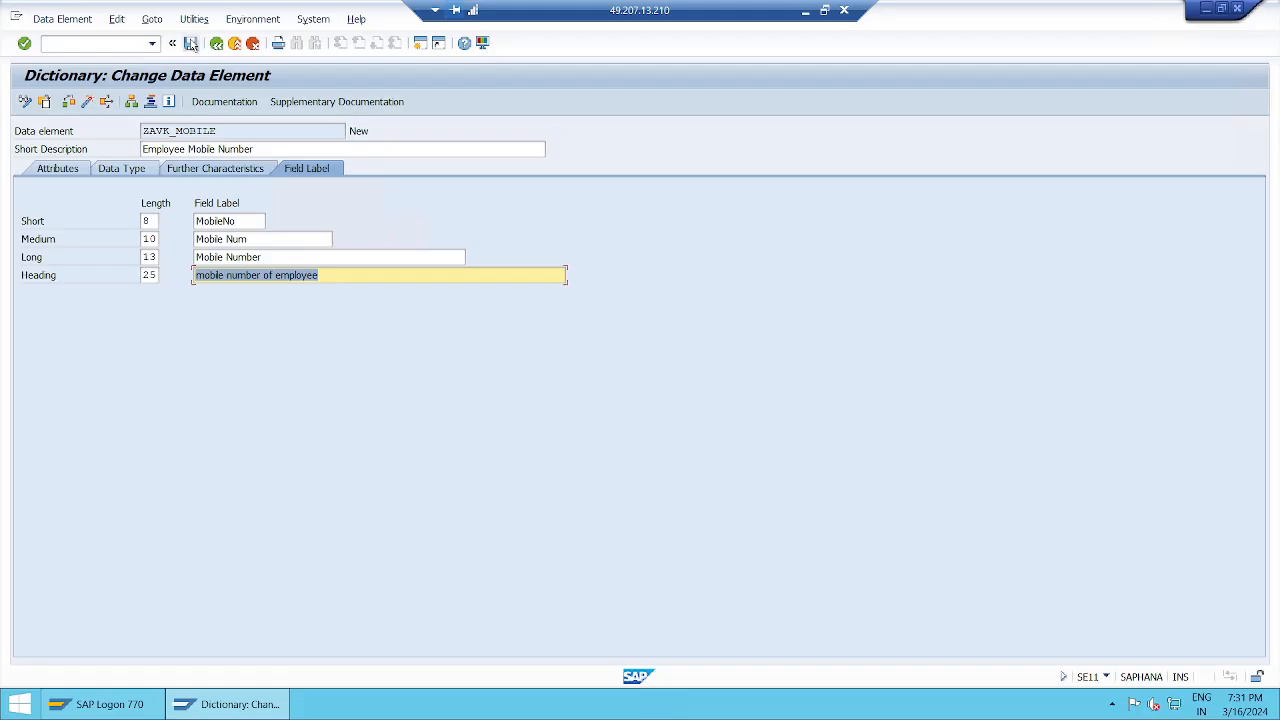
{"action": "left_click", "coordinate": [190, 43]}
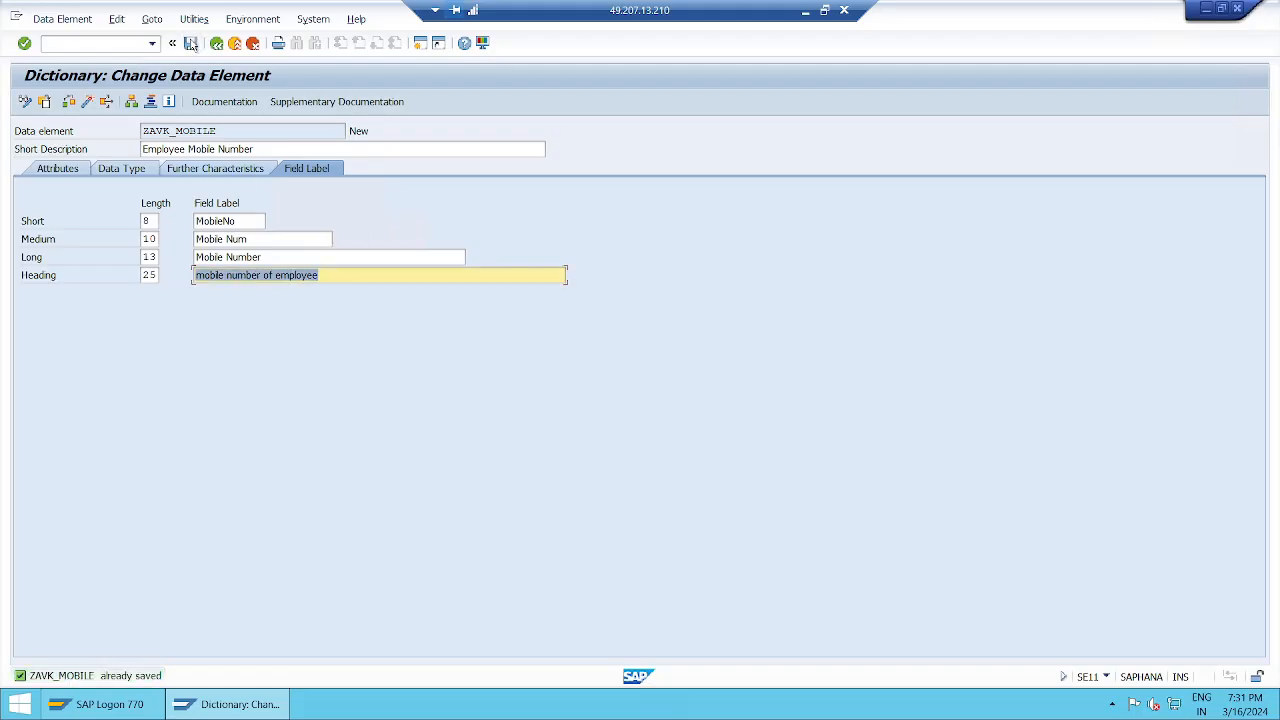
Step: Toggle display/change mode and run Check on ZAVK_MOBILE from the Data Type tab
{"action": "left_click", "coordinate": [25, 103]}
{"action": "left_click", "coordinate": [27, 105]}
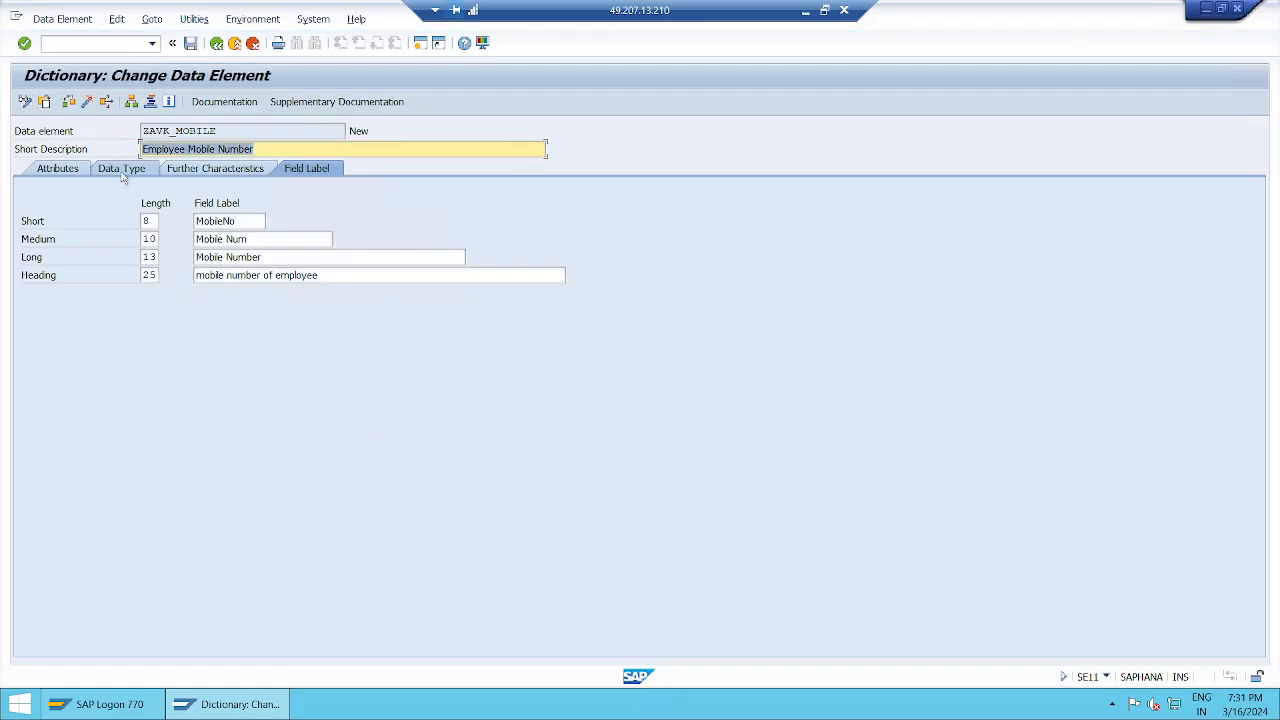
{"action": "left_click", "coordinate": [121, 170]}
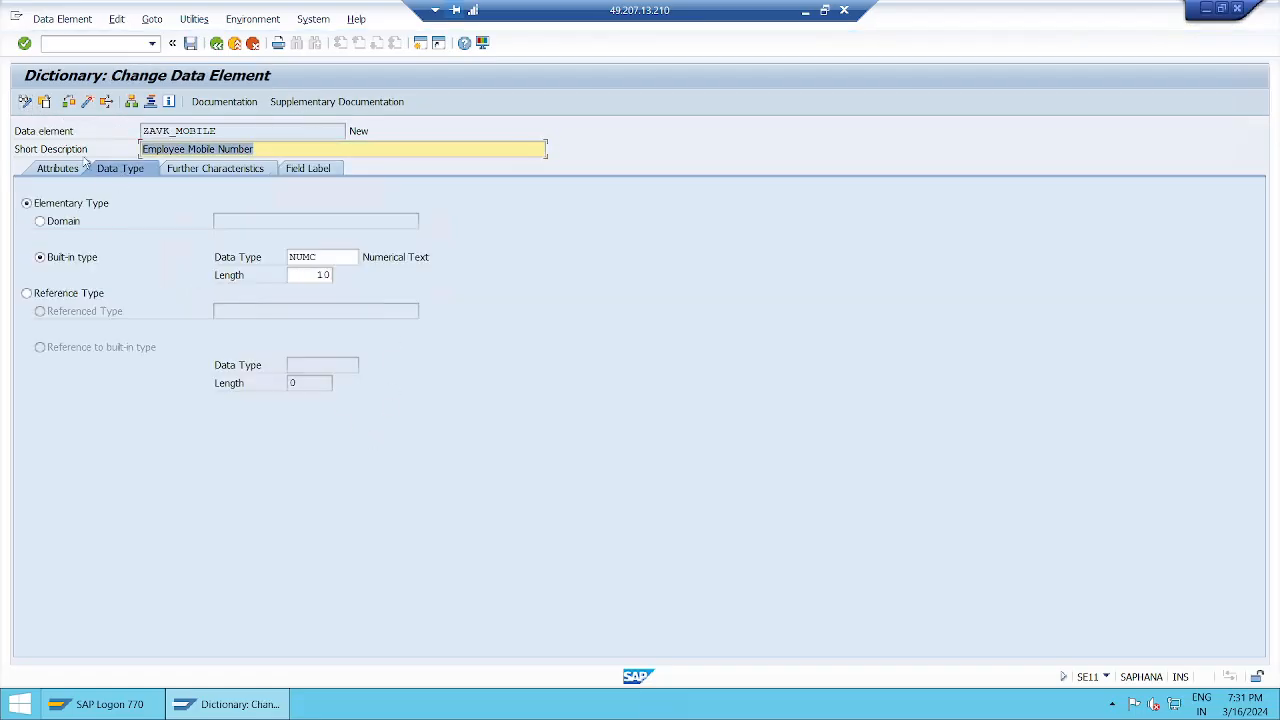
{"action": "left_click", "coordinate": [69, 103]}
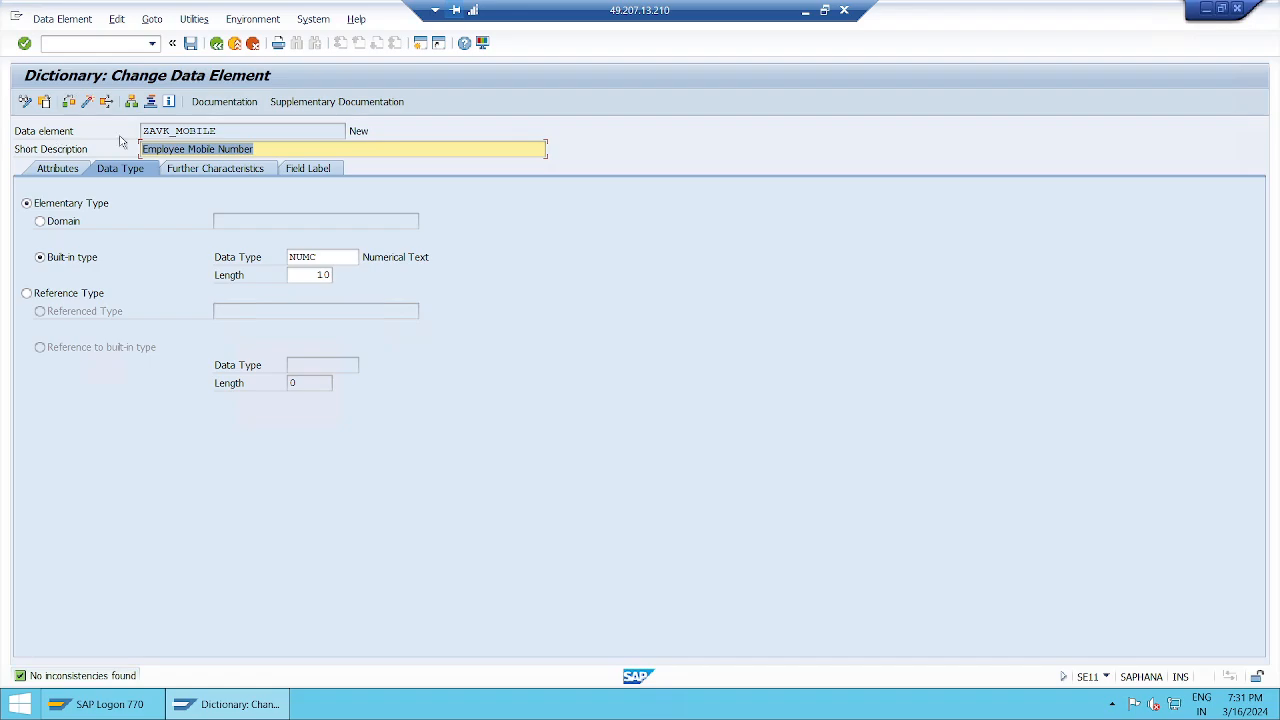
{"action": "left_click", "coordinate": [380, 133]}
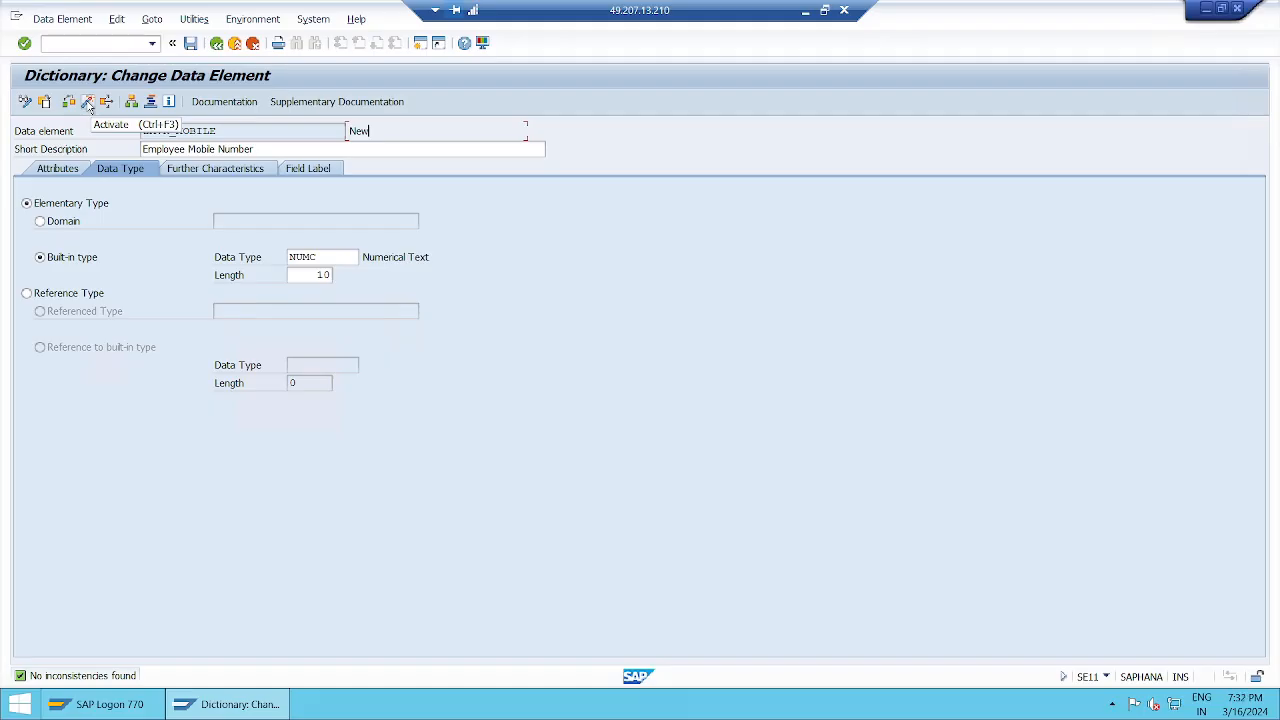
Step: Activate ZAVK_MOBILE and confirm its status reads Active
{"action": "left_click", "coordinate": [88, 104]}
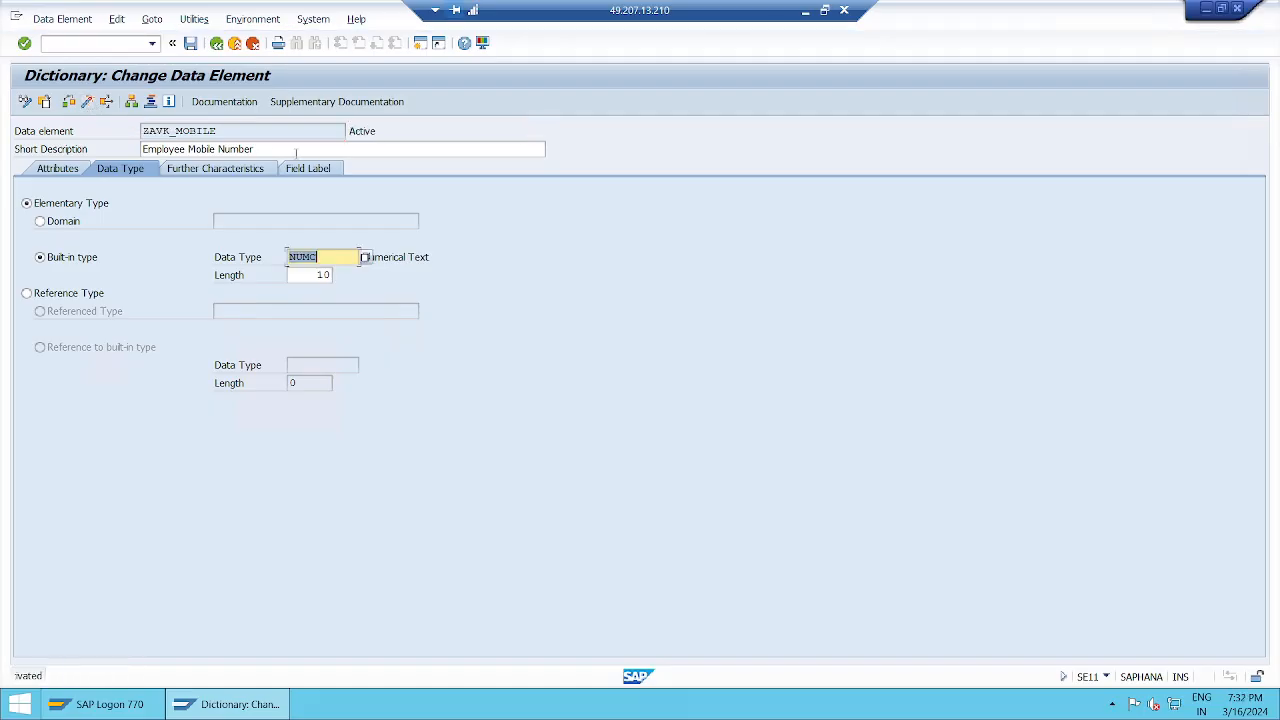
{"action": "left_click_drag", "start_coordinate": [348, 131], "coordinate": [390, 130]}
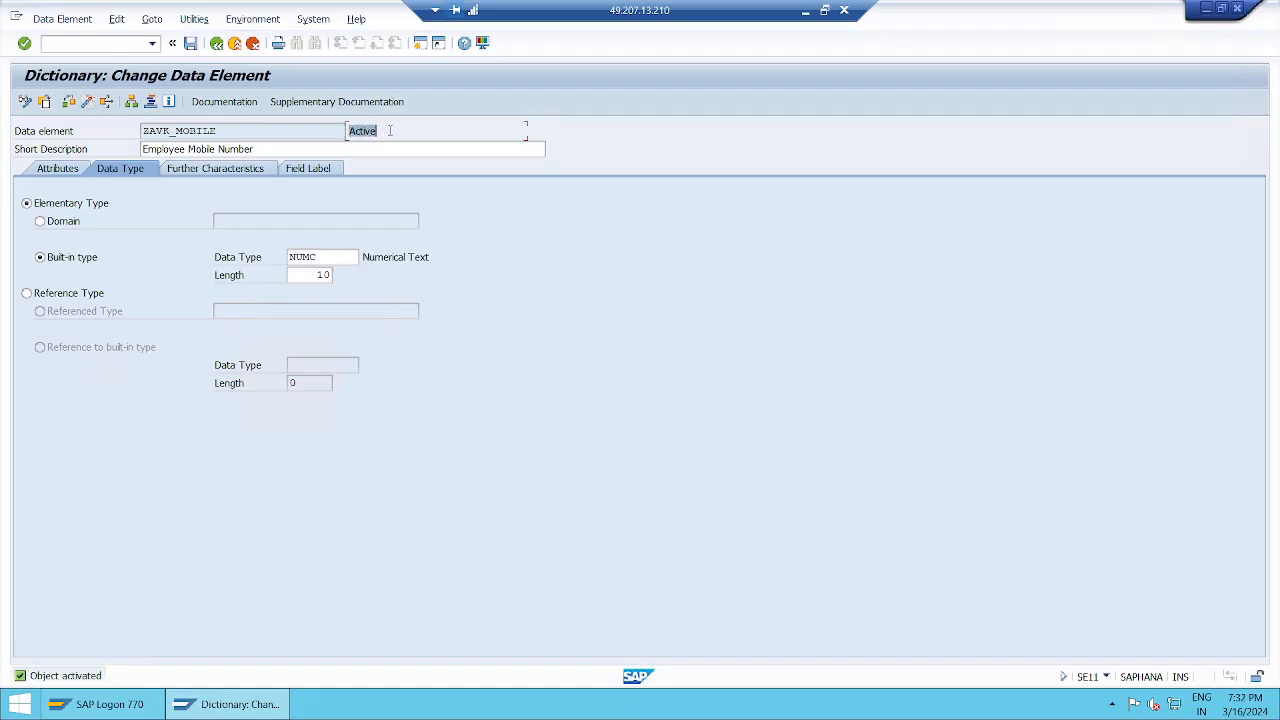
{"action": "left_click", "coordinate": [390, 130]}
{"action": "left_click_drag", "start_coordinate": [350, 131], "coordinate": [384, 132]}
{"action": "left_click", "coordinate": [385, 132]}
Step: Go back to the SE11 initial screen with ZAVK_MOBILE entered, then minimise SAP to show the notes
{"action": "left_click", "coordinate": [216, 45]}
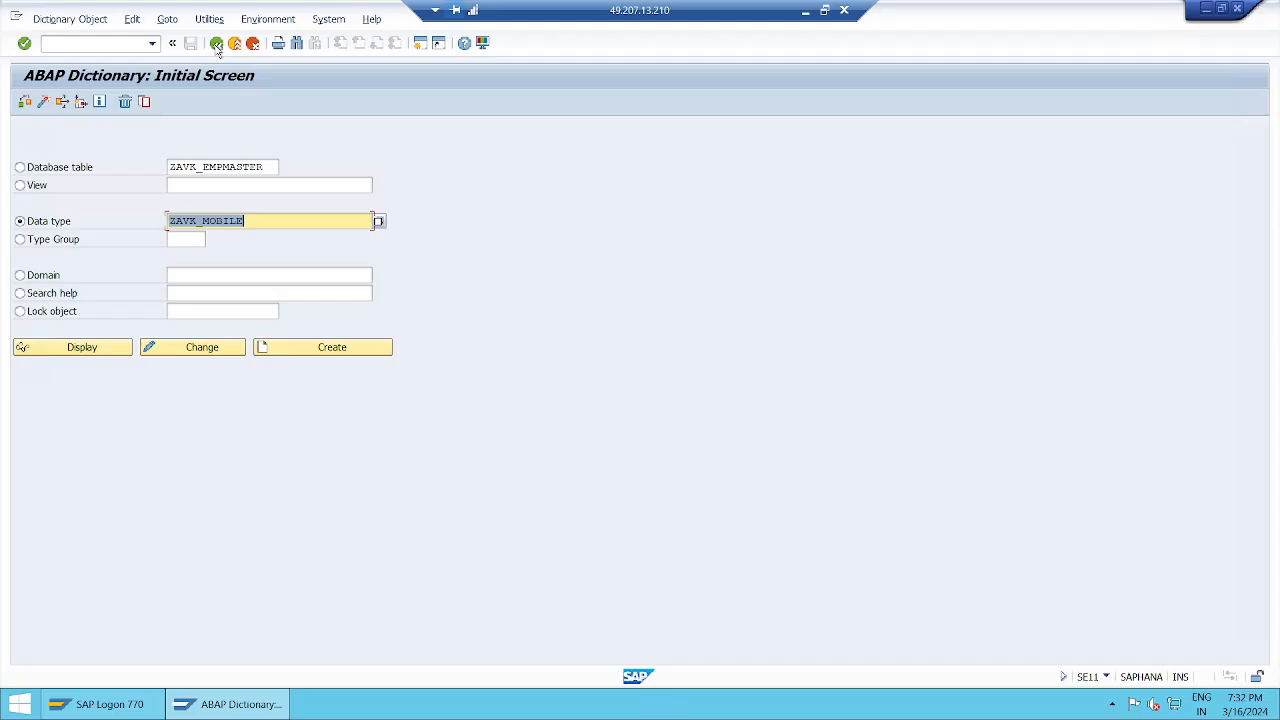
{"action": "left_click", "coordinate": [261, 218]}
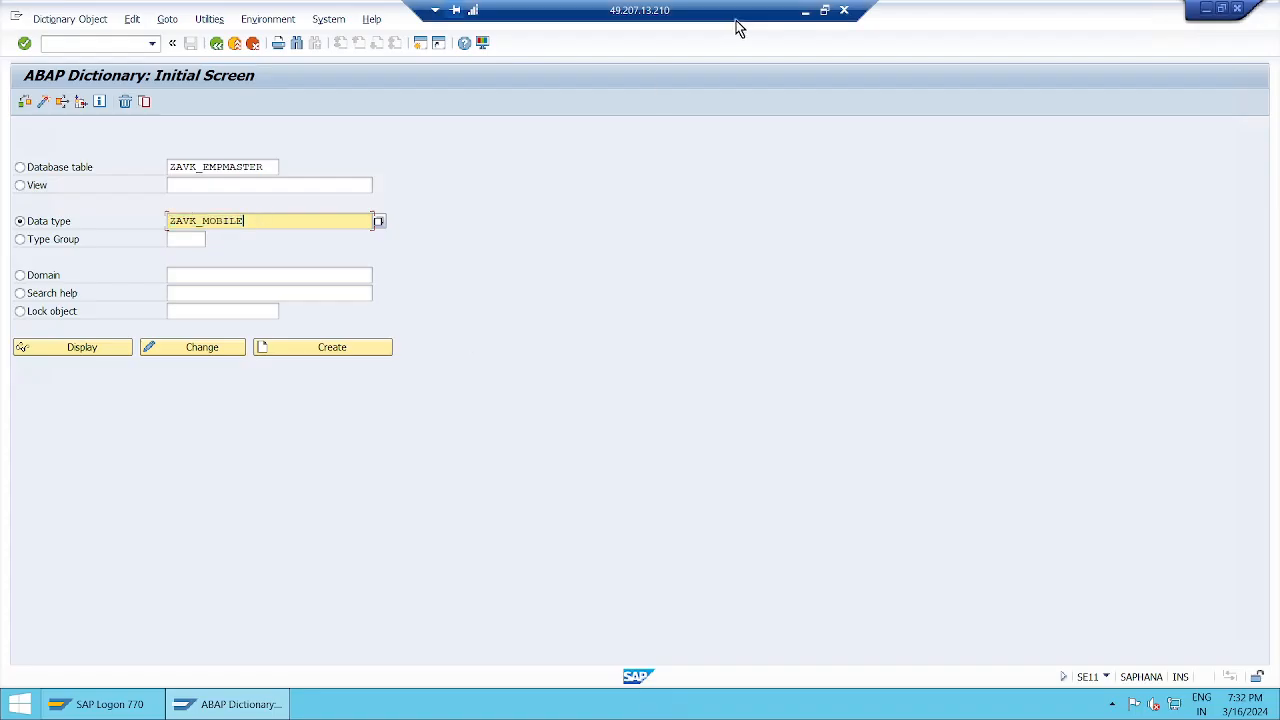
{"action": "left_click", "coordinate": [804, 12]}
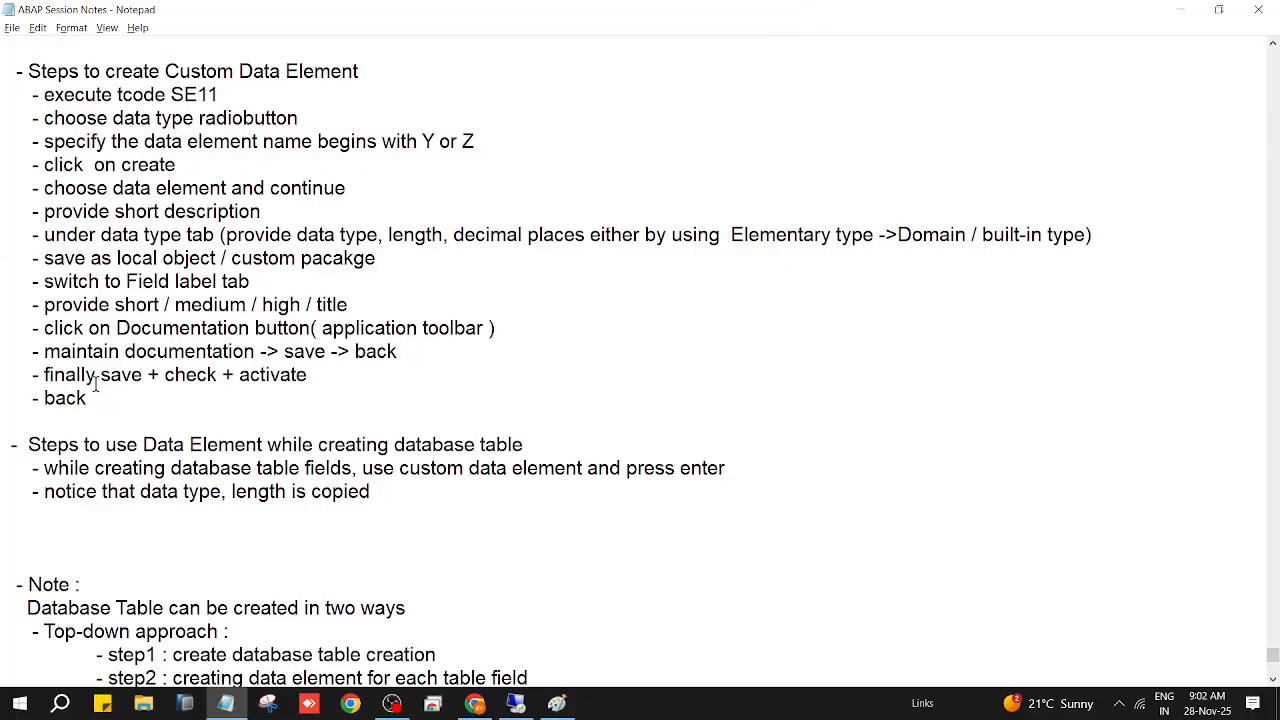
Step: Select the fourteen data element steps in the notes, from 'execute tcode SE11' to 'back'
{"action": "left_click_drag", "start_coordinate": [111, 401], "coordinate": [3, 95]}
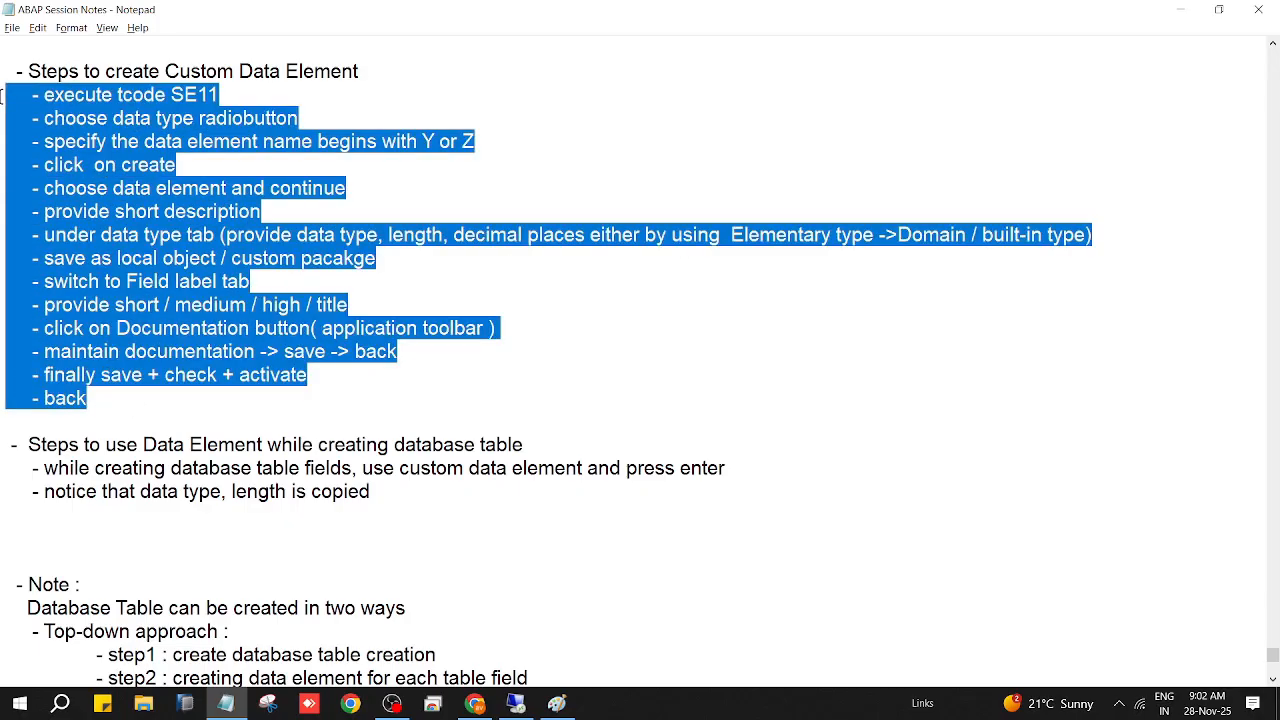
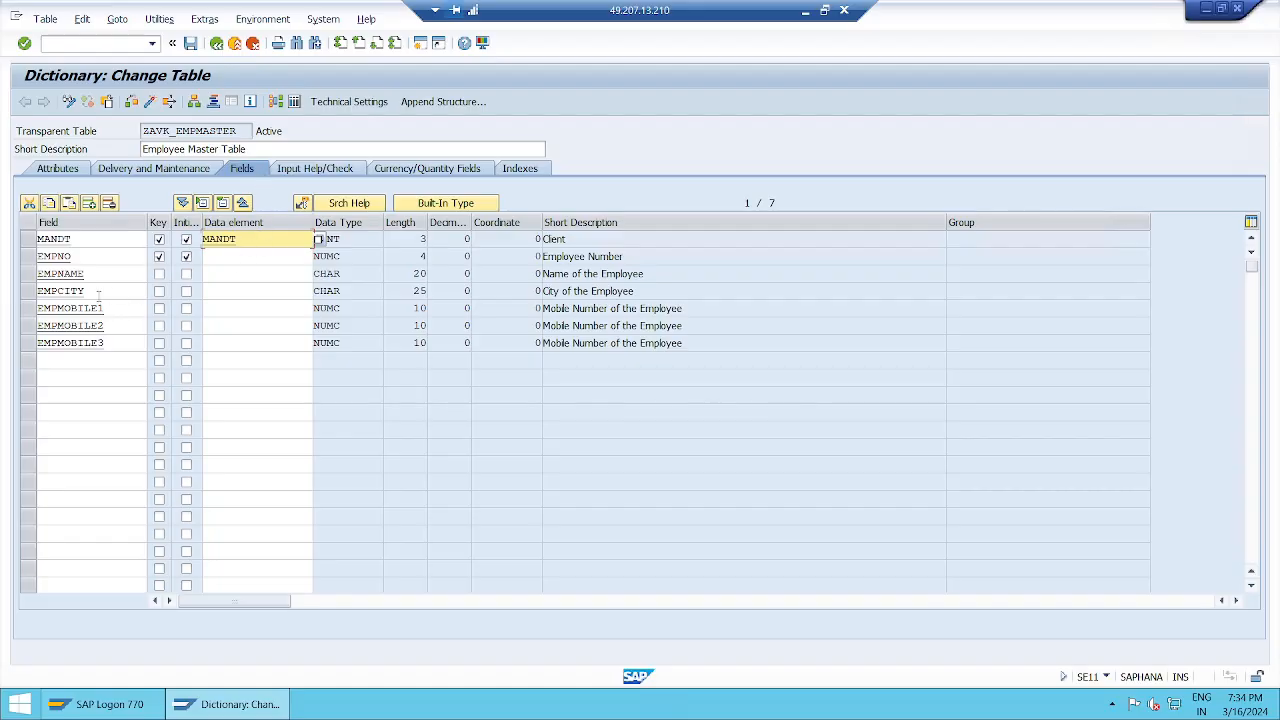
Step: Search for data elements matching zavk_* from EMPMOBILE1's Data element cell
{"action": "left_click", "coordinate": [91, 294]}
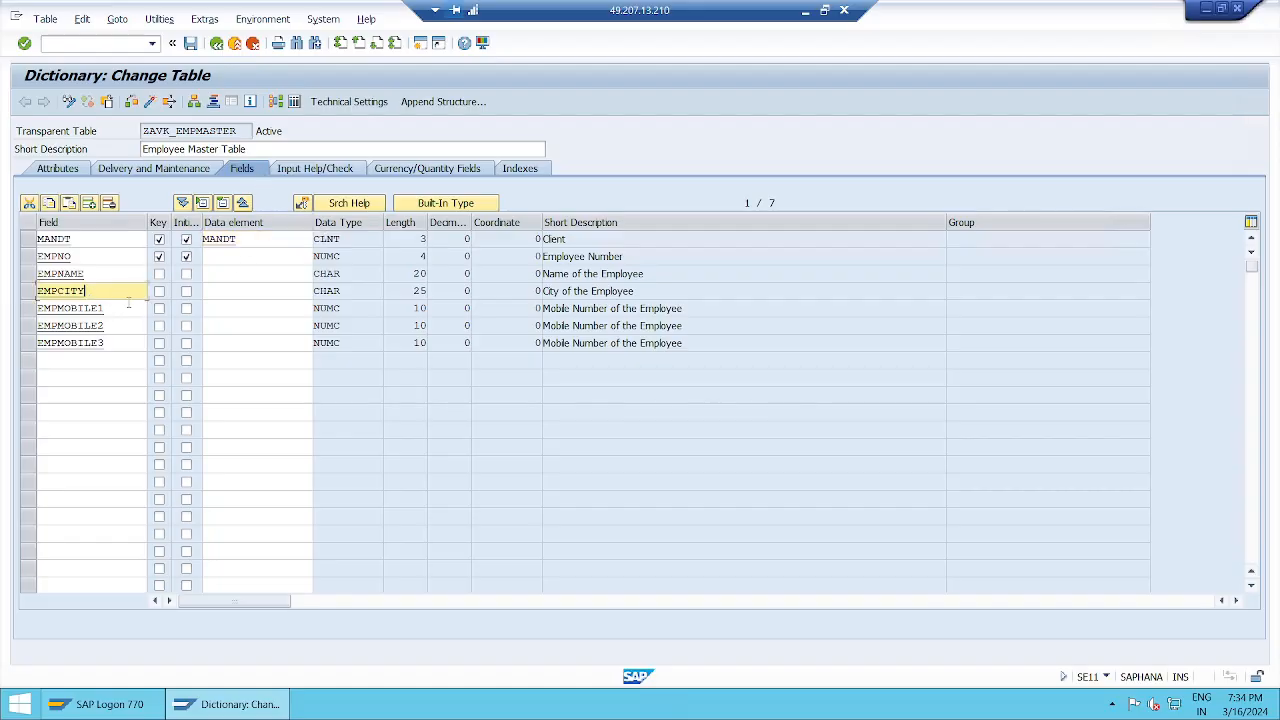
{"action": "left_click", "coordinate": [124, 308]}
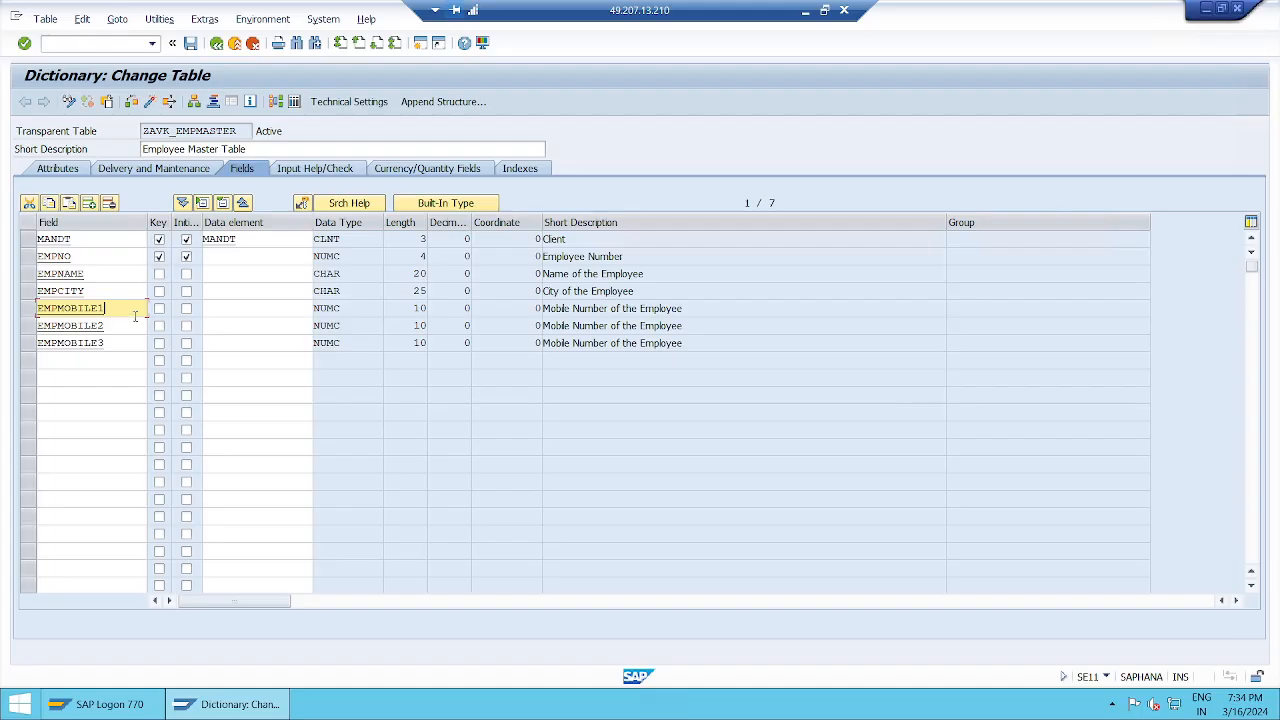
{"action": "left_click", "coordinate": [271, 308]}
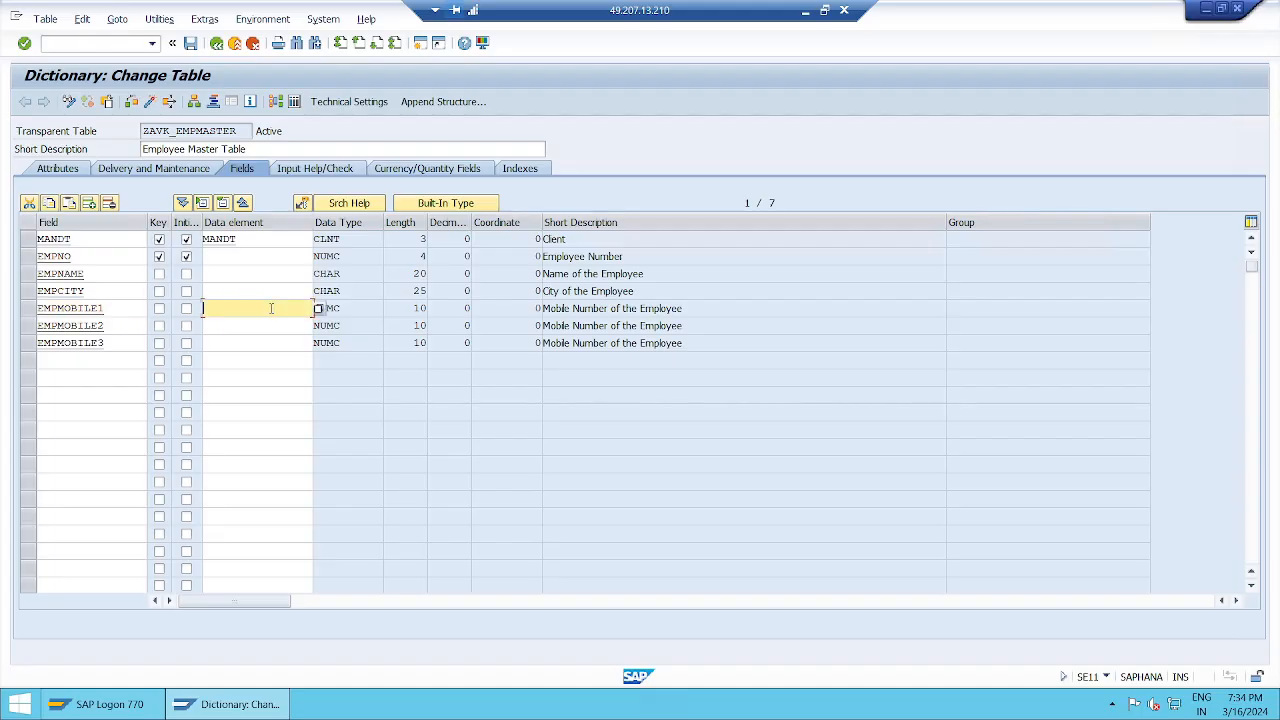
{"action": "type", "text": "z"}
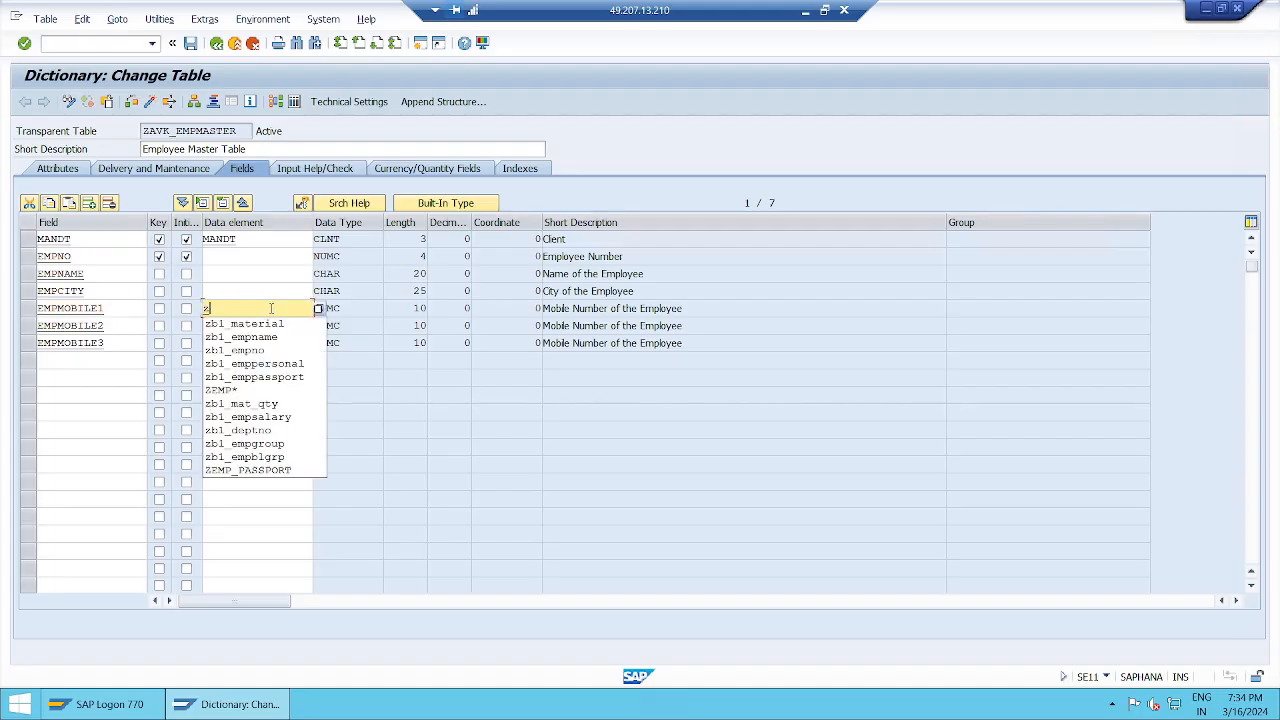
{"action": "type", "text": "avk_"}
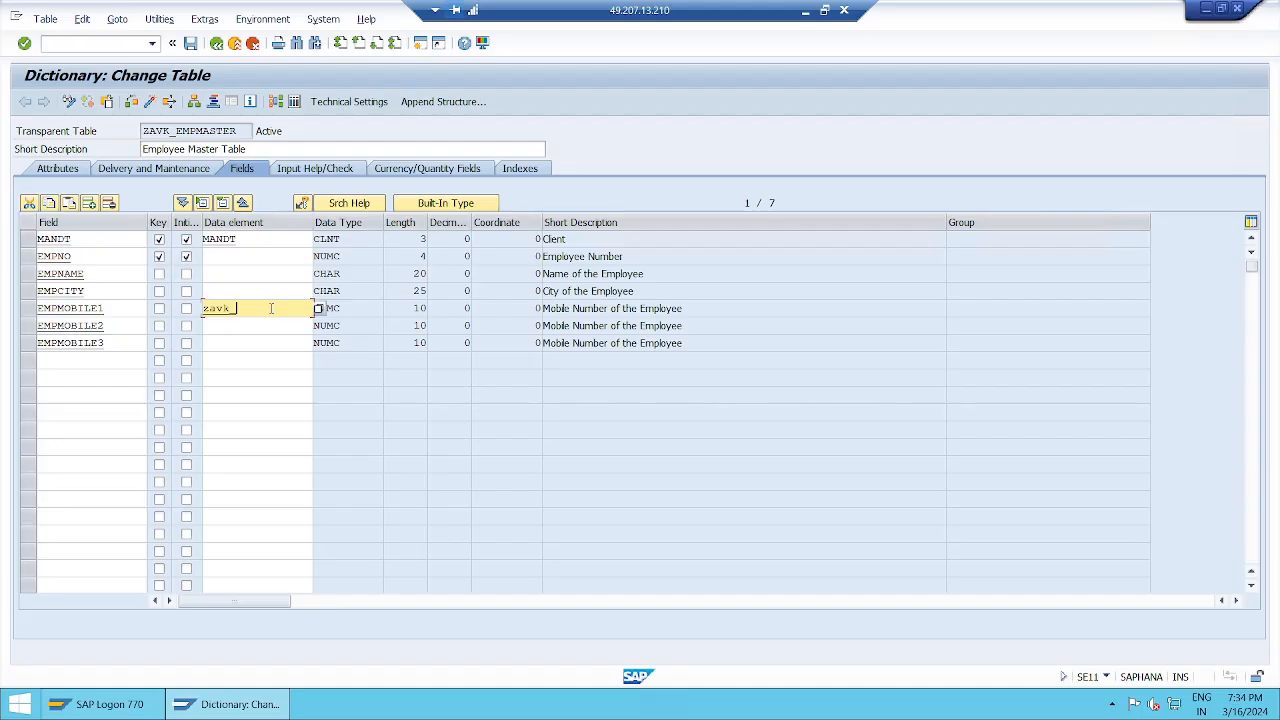
{"action": "type", "text": "*"}
{"action": "left_click", "coordinate": [318, 308]}
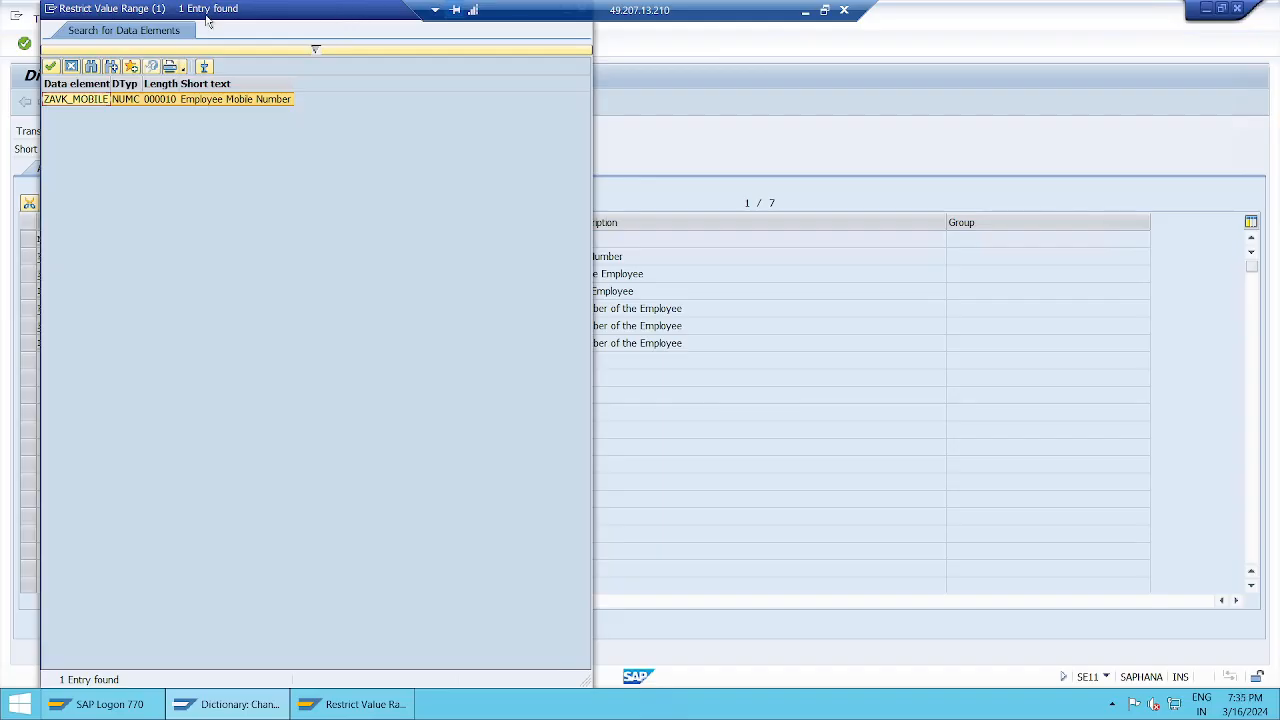
Step: Assign ZAVK_MOBILE to EMPMOBILE1 so its description reads Employee Mobile Number
{"action": "left_click_drag", "start_coordinate": [252, 11], "coordinate": [663, 121]}
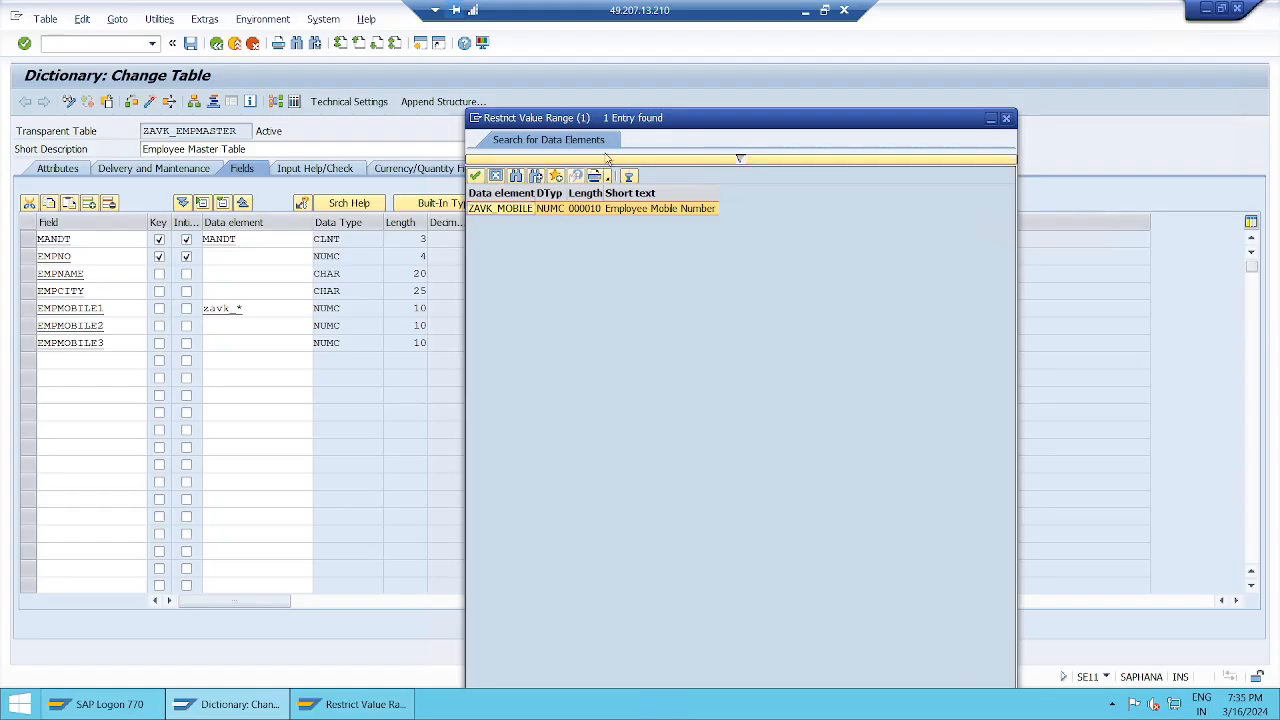
{"action": "left_click_drag", "start_coordinate": [582, 118], "coordinate": [681, 216]}
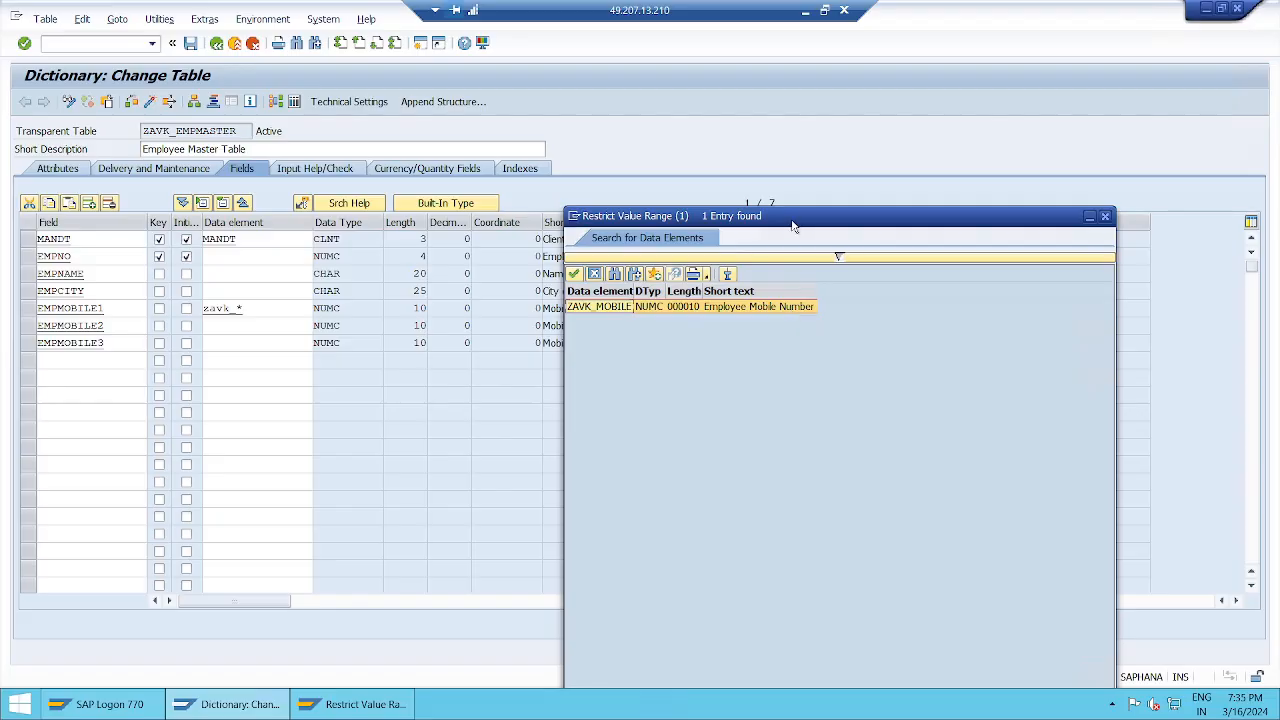
{"action": "left_click_drag", "start_coordinate": [795, 222], "coordinate": [933, 155]}
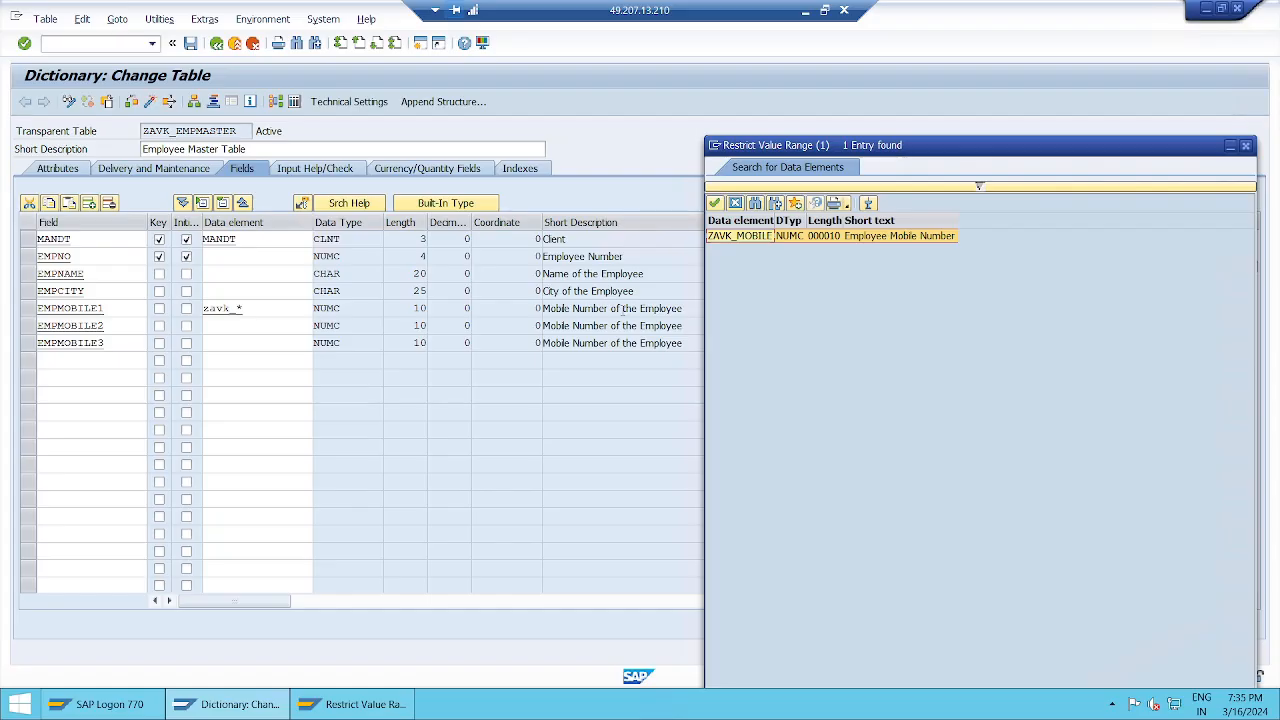
{"action": "double_click", "coordinate": [758, 236]}
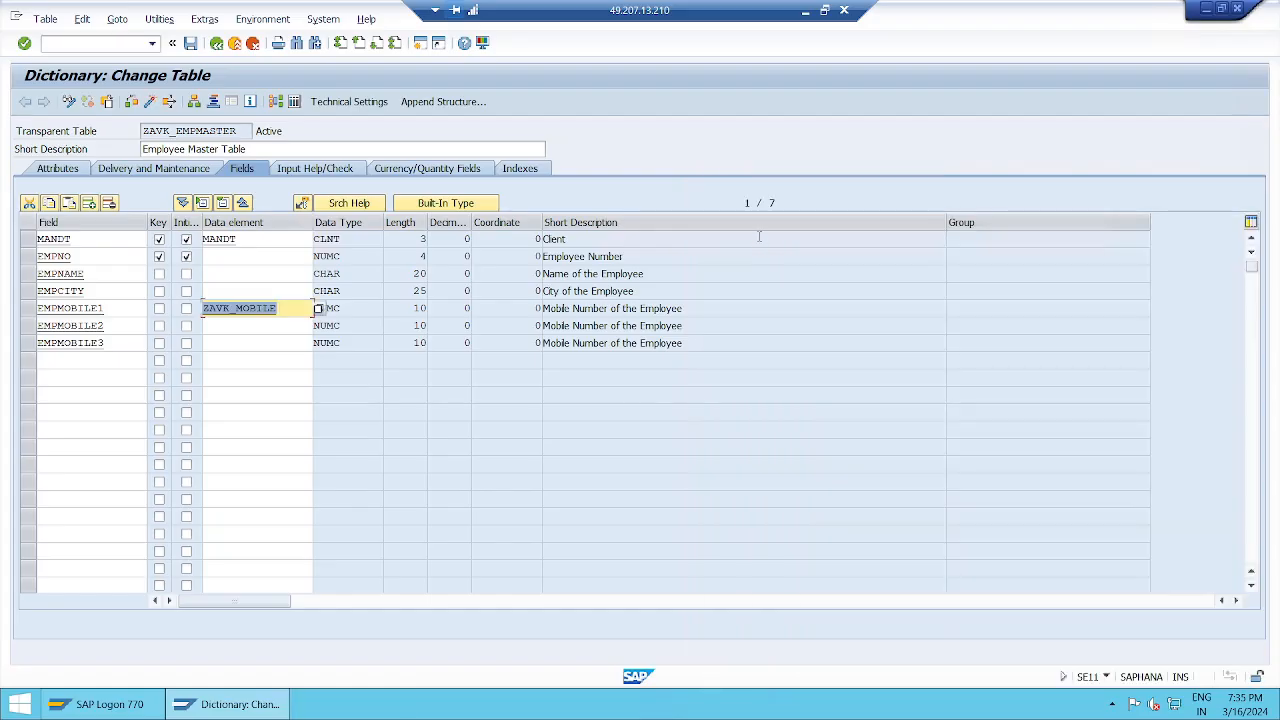
{"action": "left_click", "coordinate": [295, 308]}
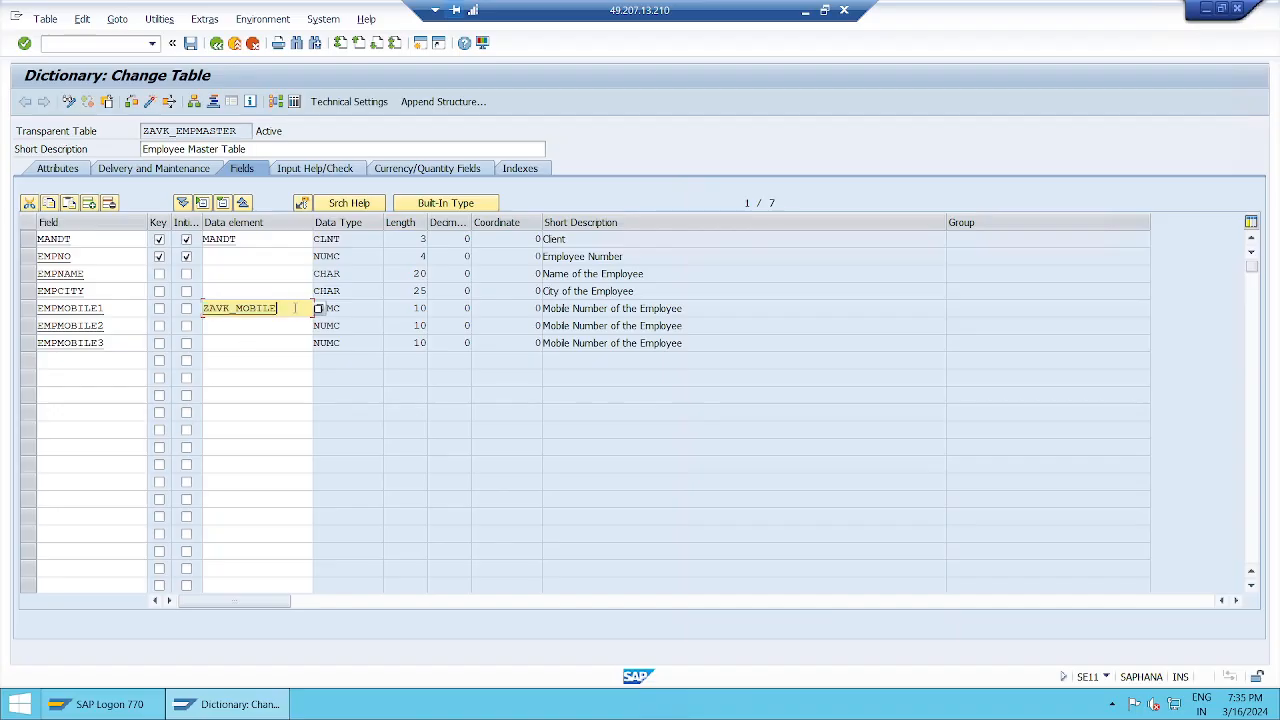
{"action": "key", "text": "Return"}
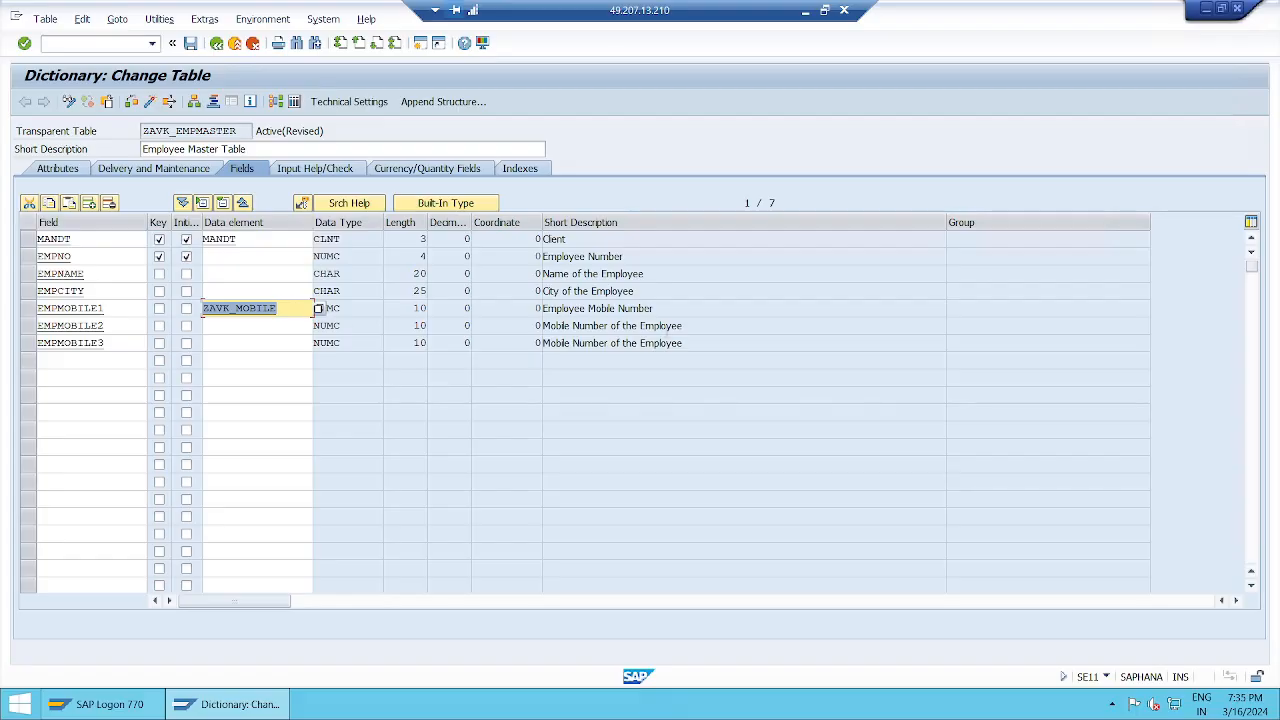
Step: Delete the EMPMOBILE2 and EMPMOBILE3 rows from ZAVK_EMPMASTER's field list
{"action": "left_click", "coordinate": [655, 308]}
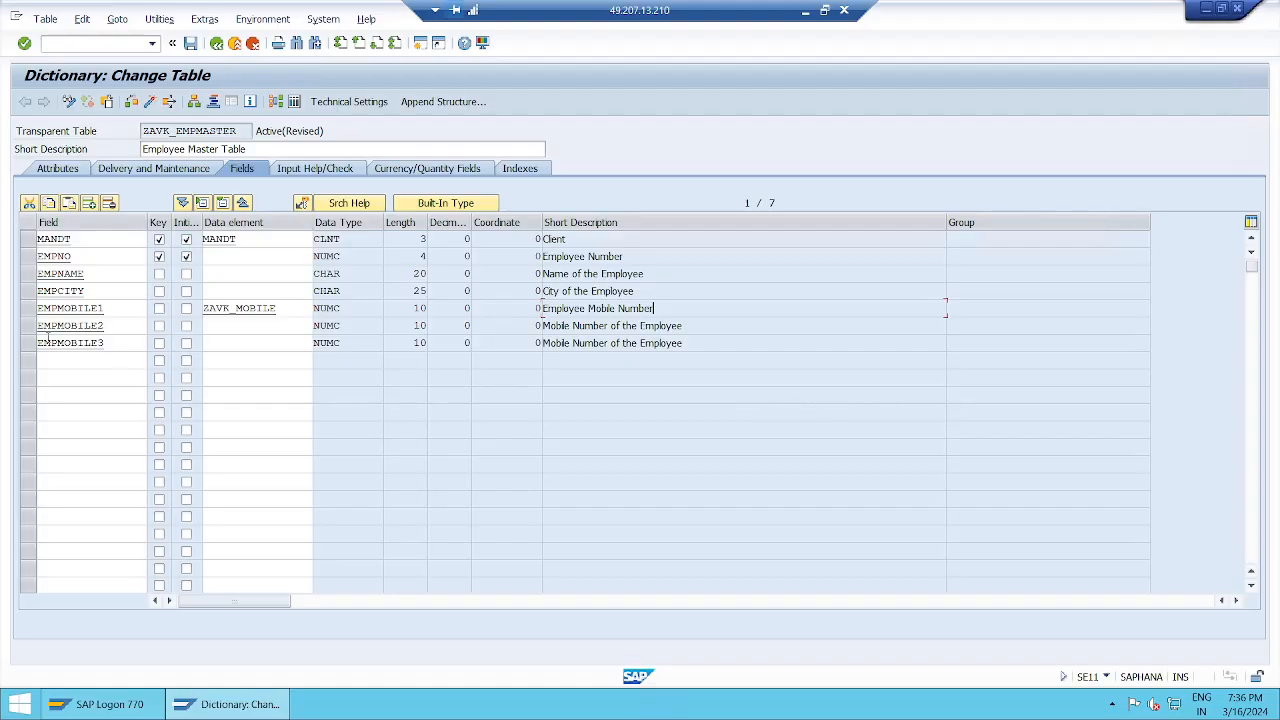
{"action": "left_click", "coordinate": [250, 326]}
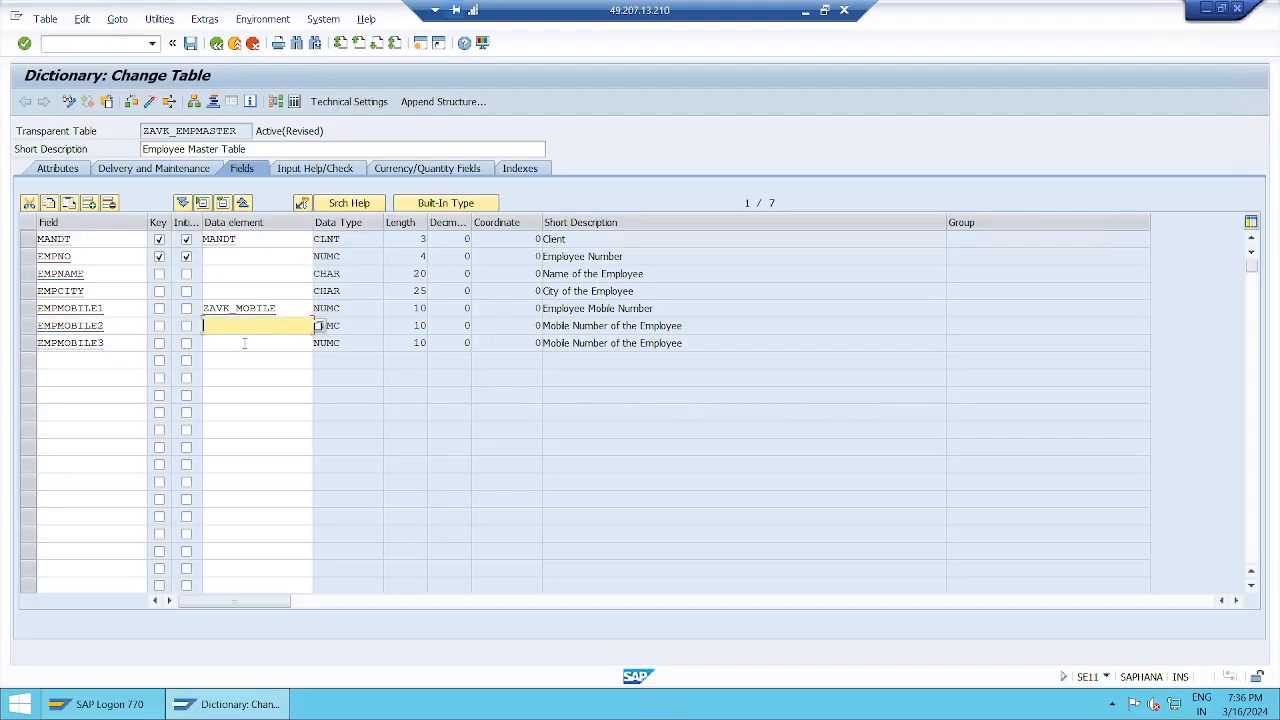
{"action": "left_click", "coordinate": [243, 344]}
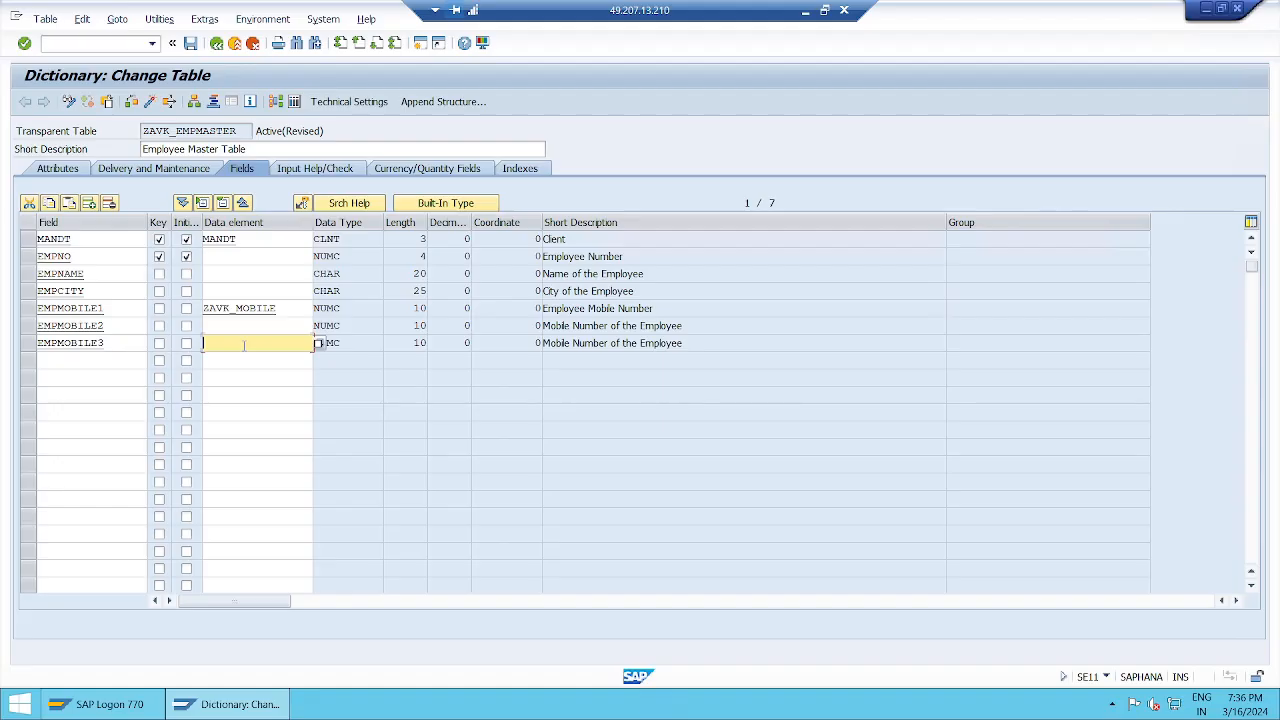
{"action": "left_click", "coordinate": [28, 345]}
{"action": "left_click", "coordinate": [28, 330]}
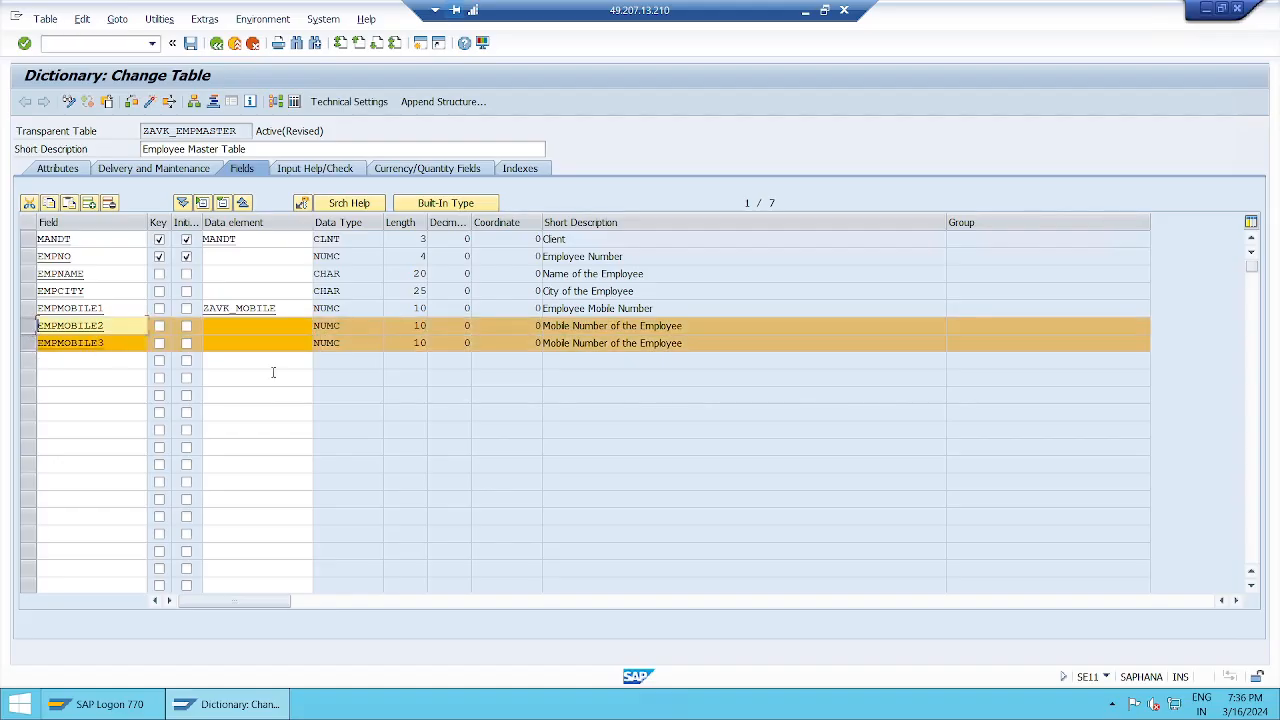
{"action": "left_click", "coordinate": [110, 204]}
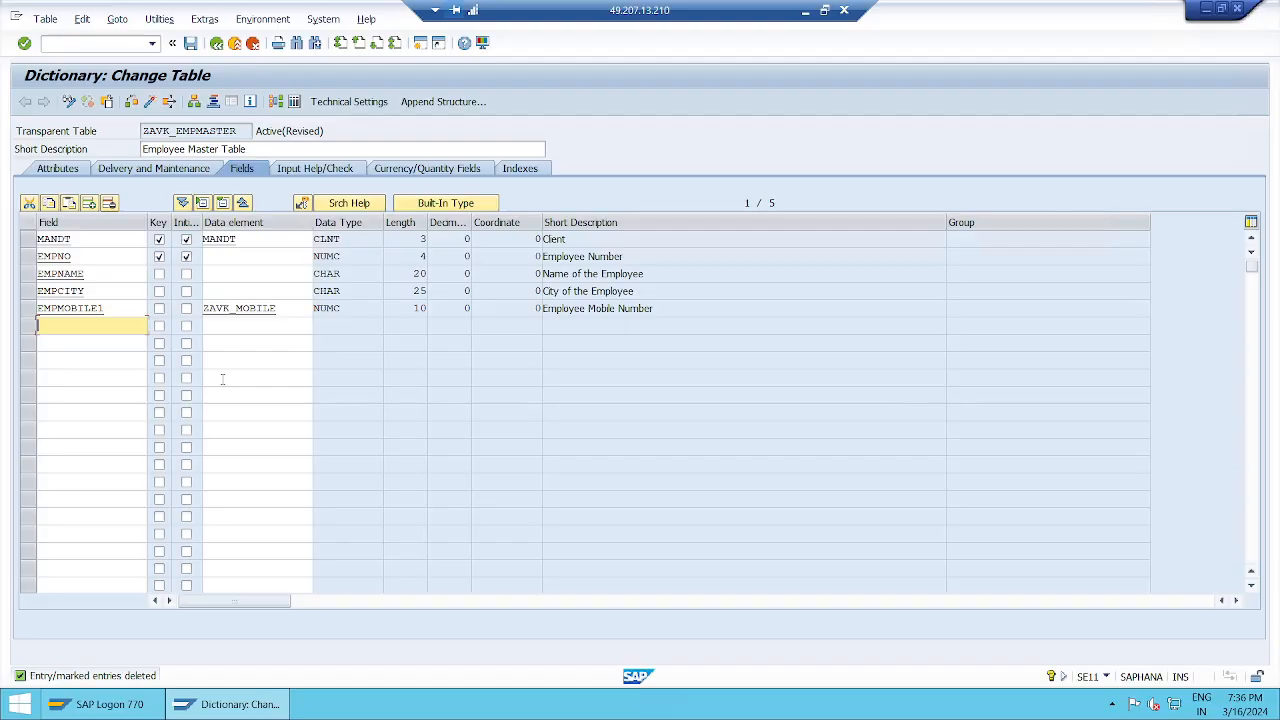
Step: Add field EMPMOBILE2 with data element ZAVK_MOBILE, copying its type and length
{"action": "type", "text": "emp"}
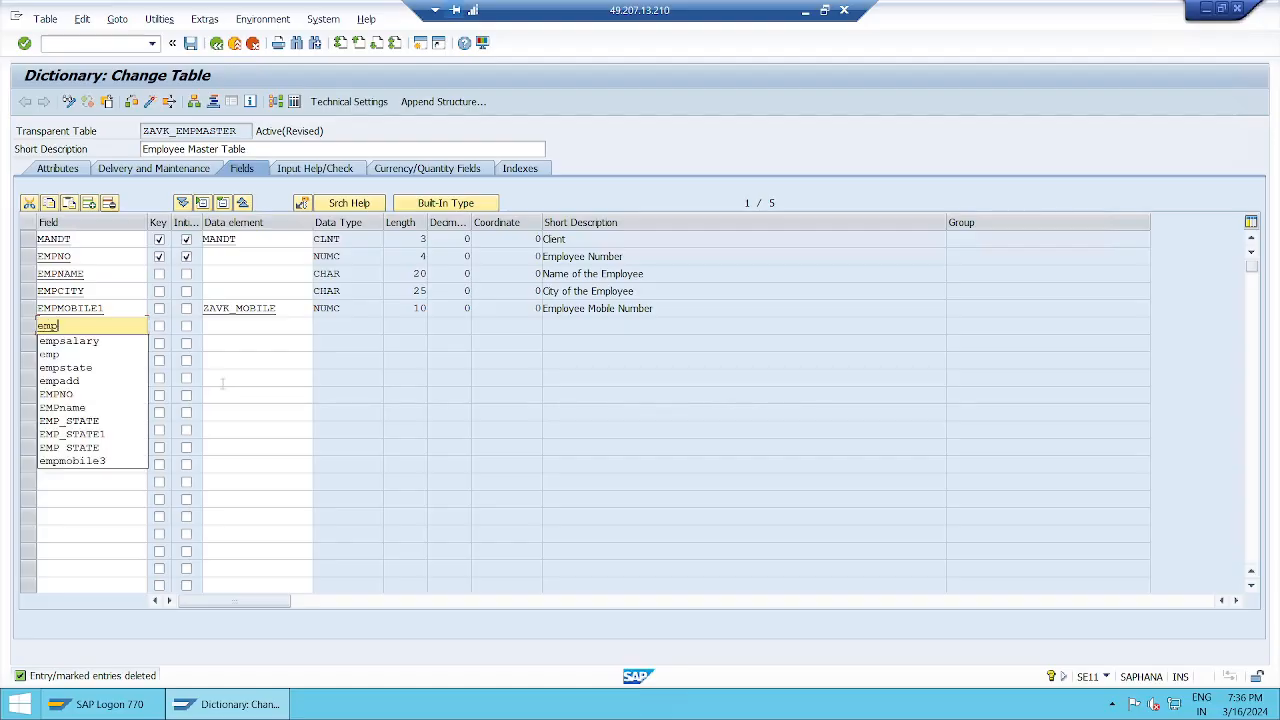
{"action": "type", "text": "mobi"}
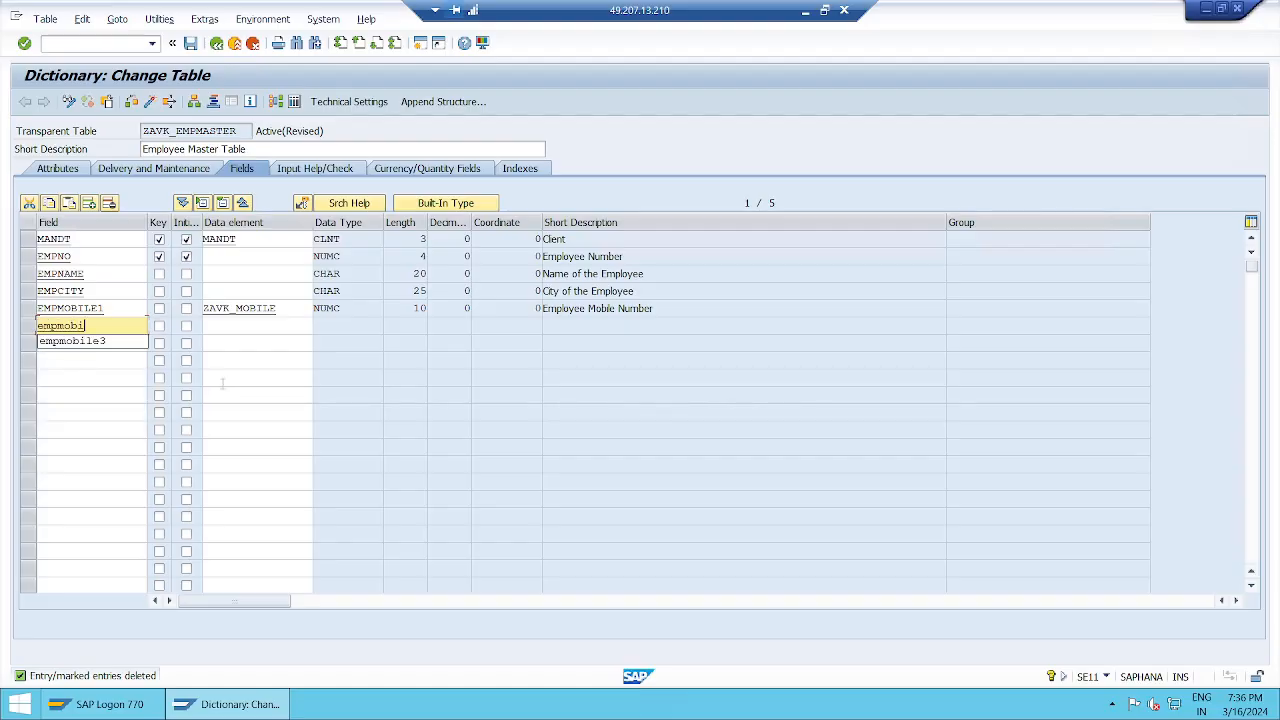
{"action": "type", "text": "le2"}
{"action": "key", "text": "Tab"}
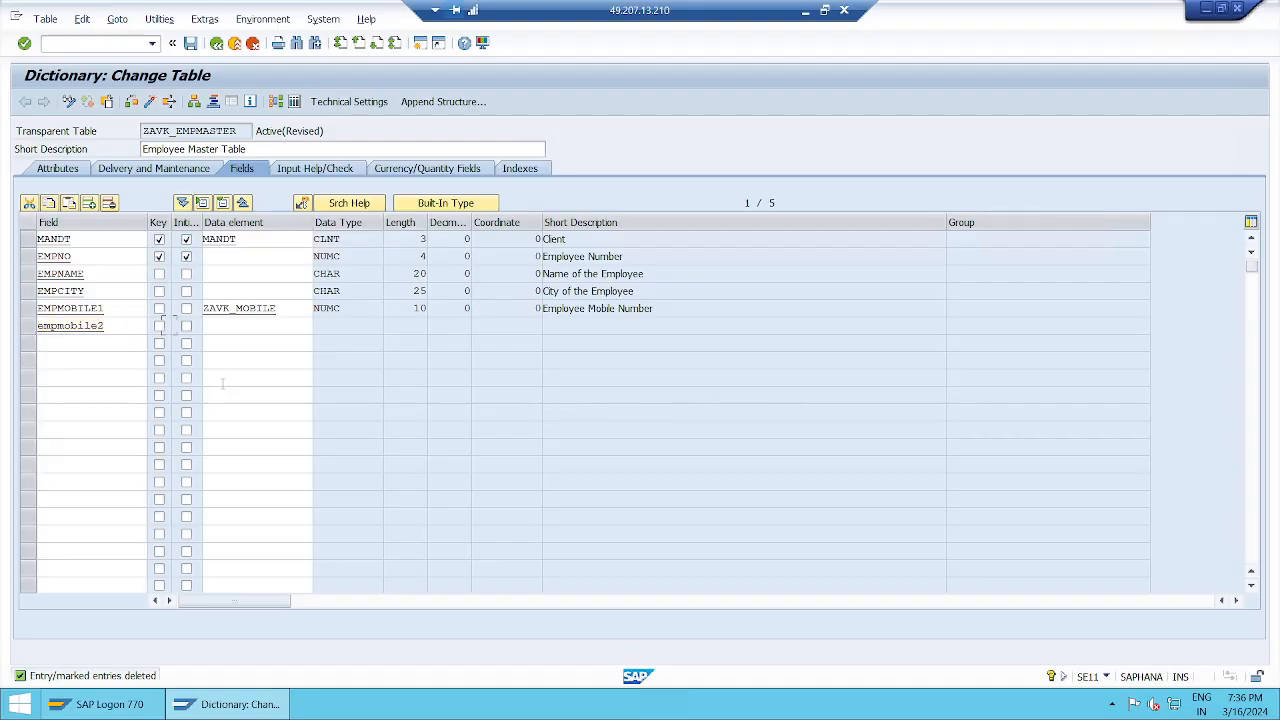
{"action": "key", "text": "Tab"}
{"action": "type", "text": "zav"}
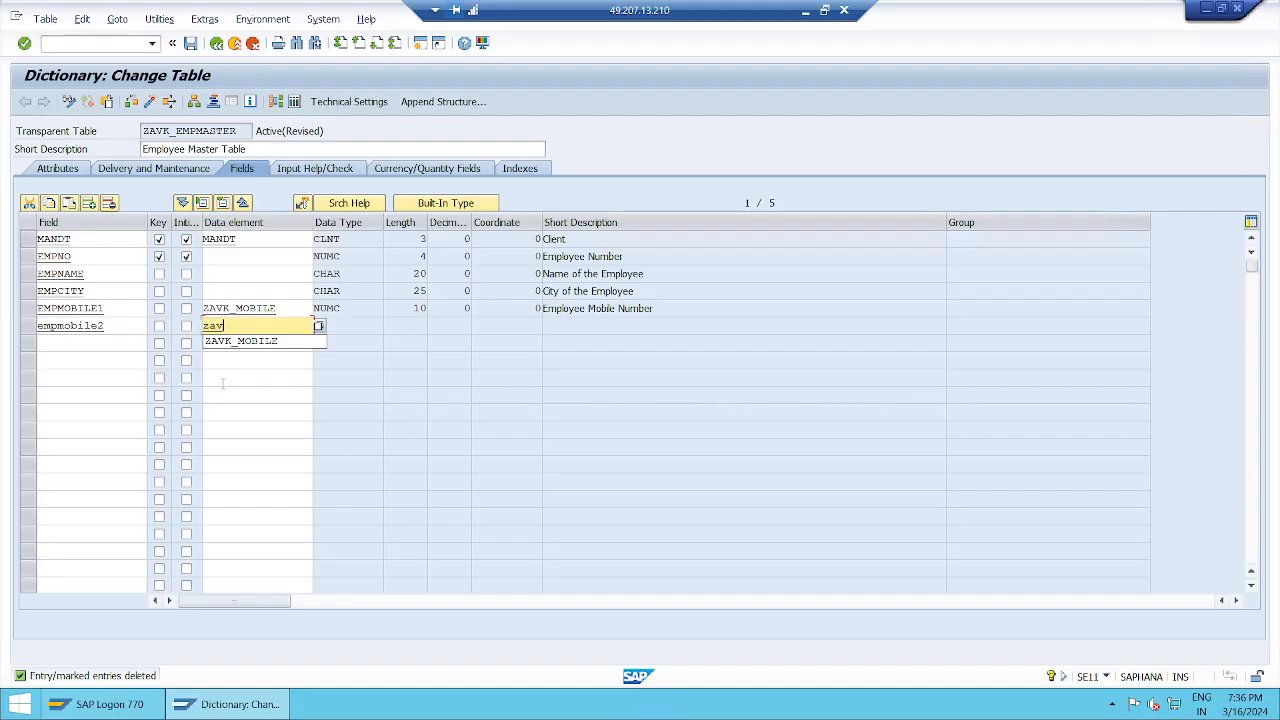
{"action": "key", "text": "Down"}
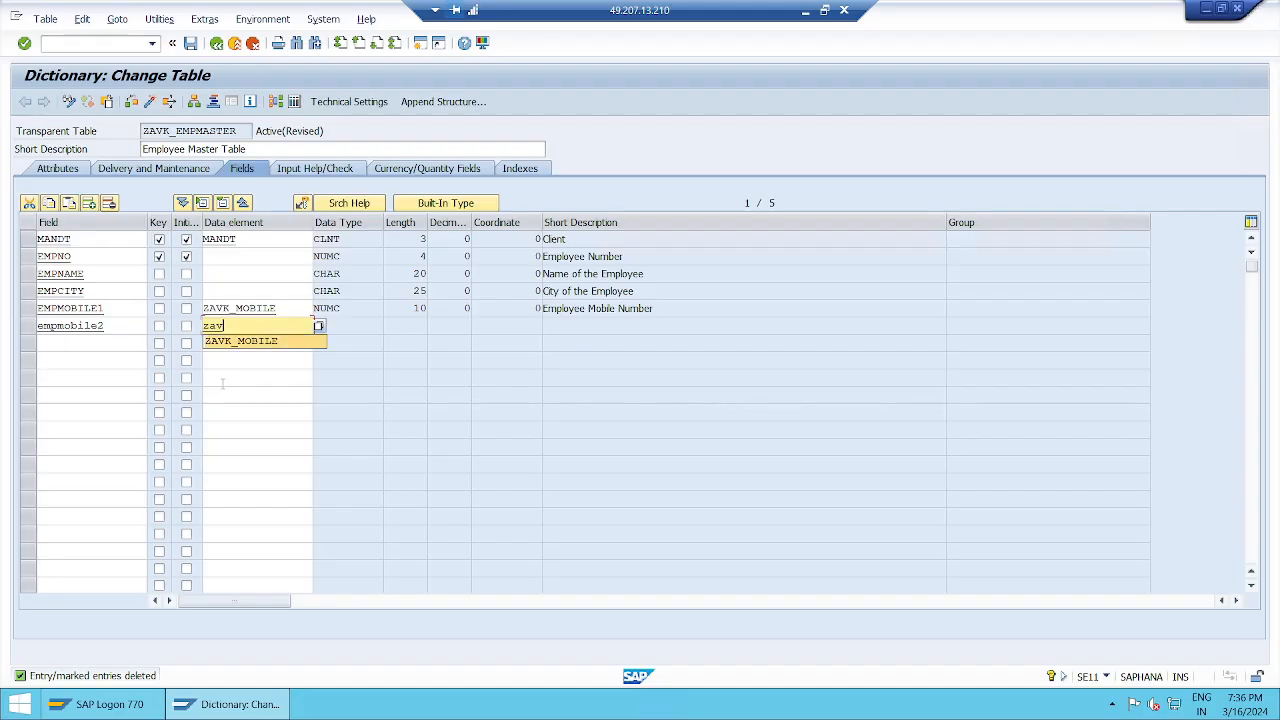
{"action": "key", "text": "Return"}
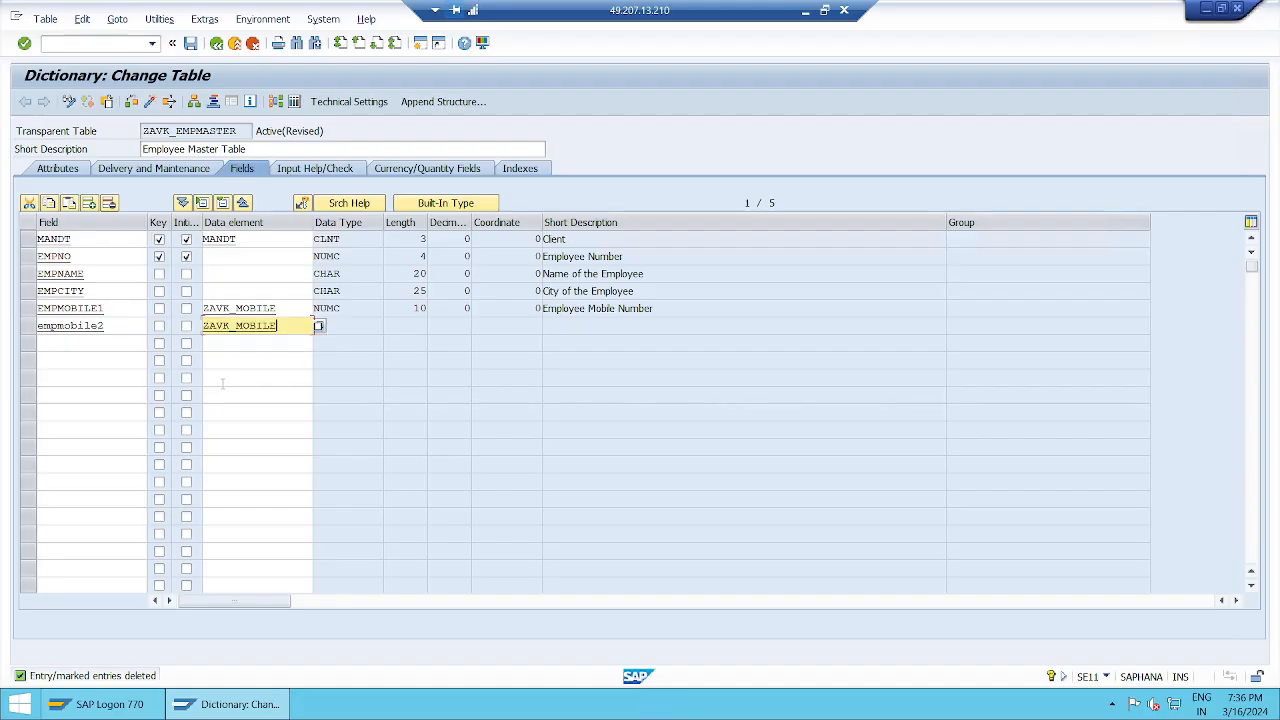
{"action": "key", "text": "Return"}
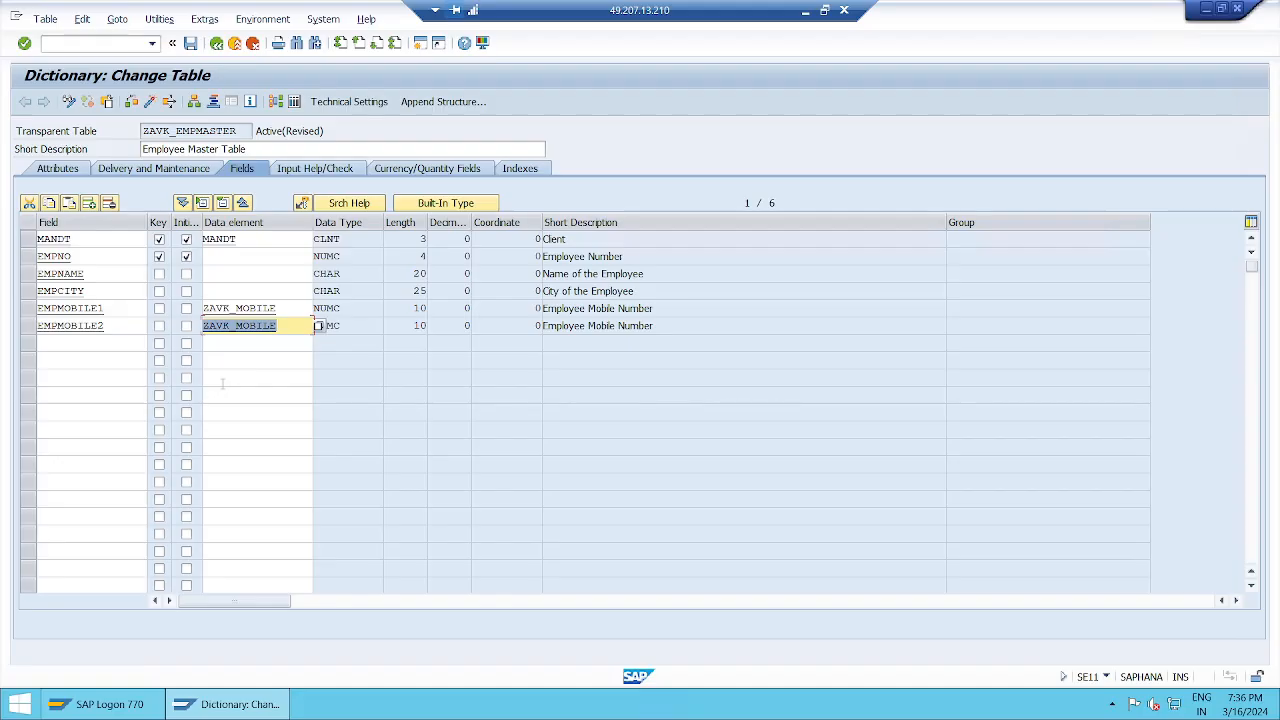
Step: Add field EMPMOBILE3 with data element ZAVK_MOBILE, copying its type and length
{"action": "left_click", "coordinate": [92, 344]}
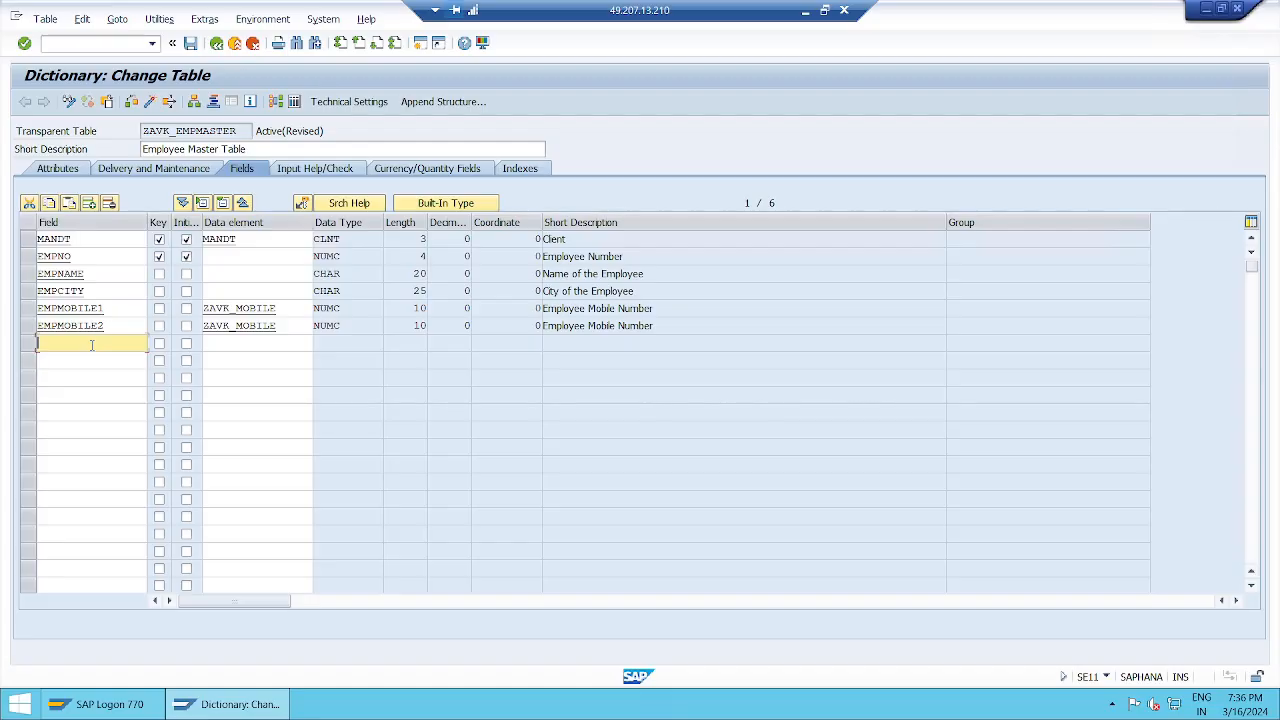
{"action": "type", "text": "emp"}
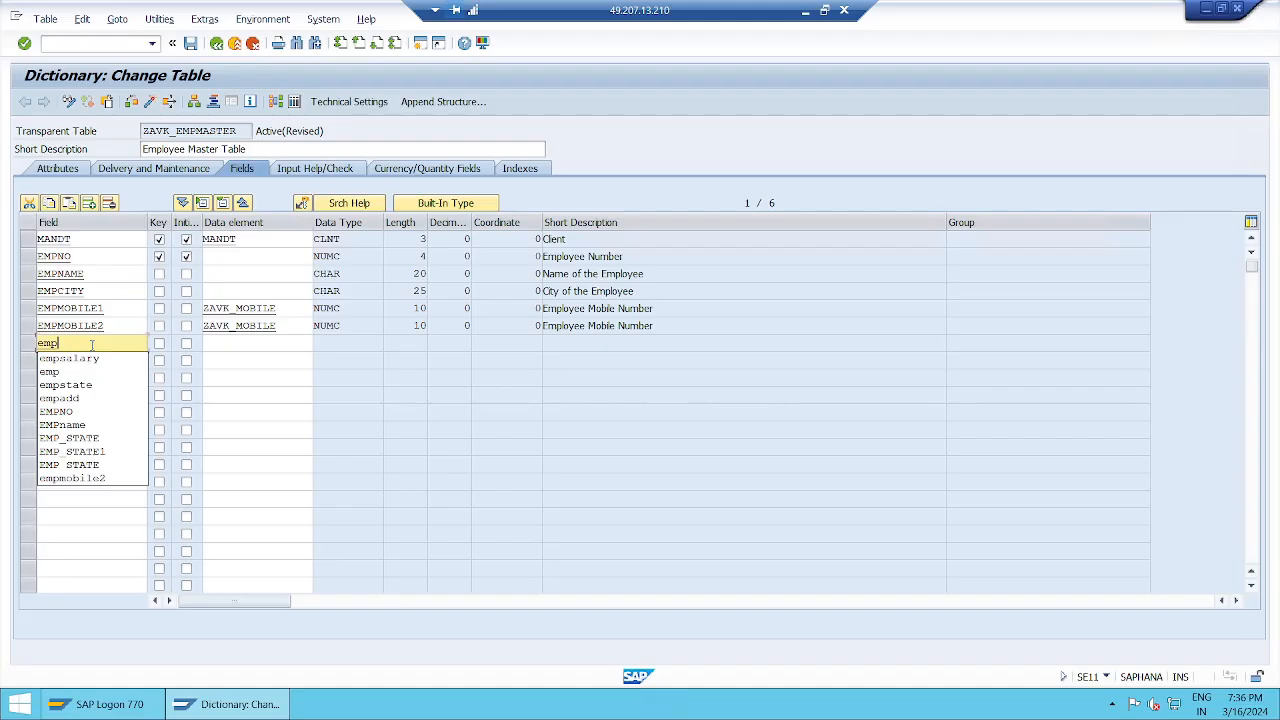
{"action": "type", "text": "mobile"}
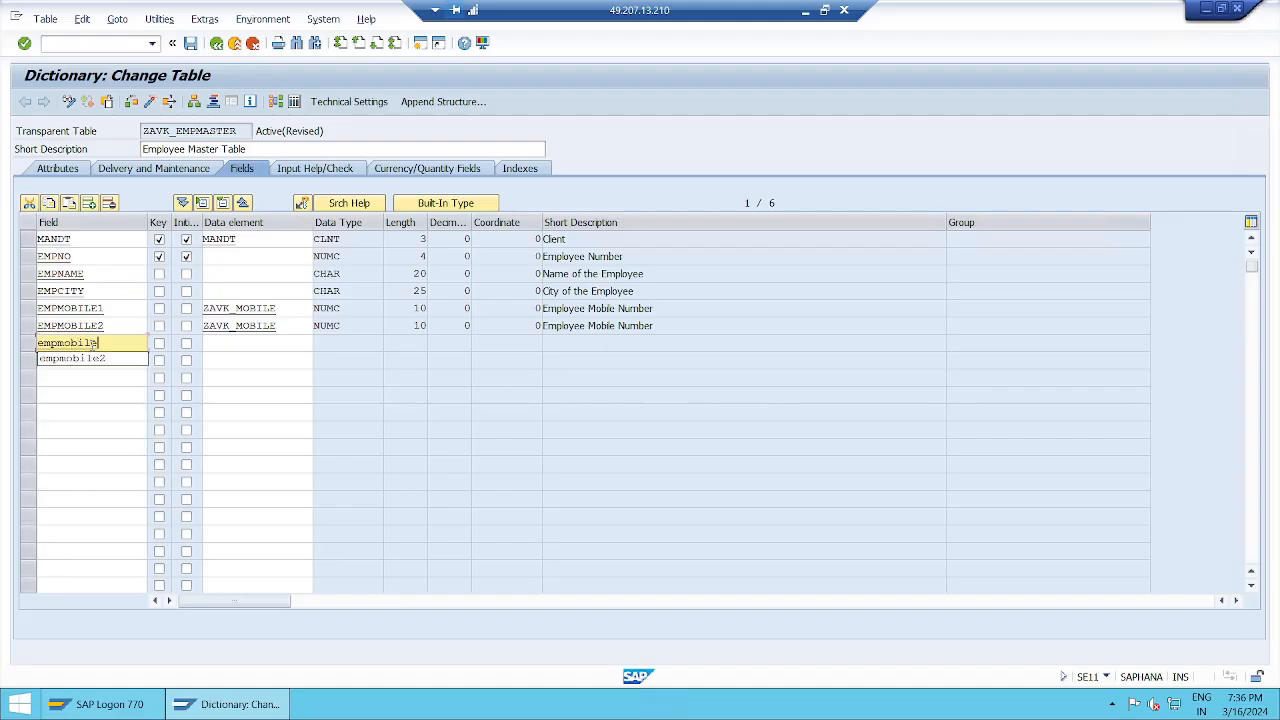
{"action": "type", "text": "3"}
{"action": "key", "text": "Tab"}
{"action": "key", "text": "Tab"}
{"action": "key", "text": "Tab"}
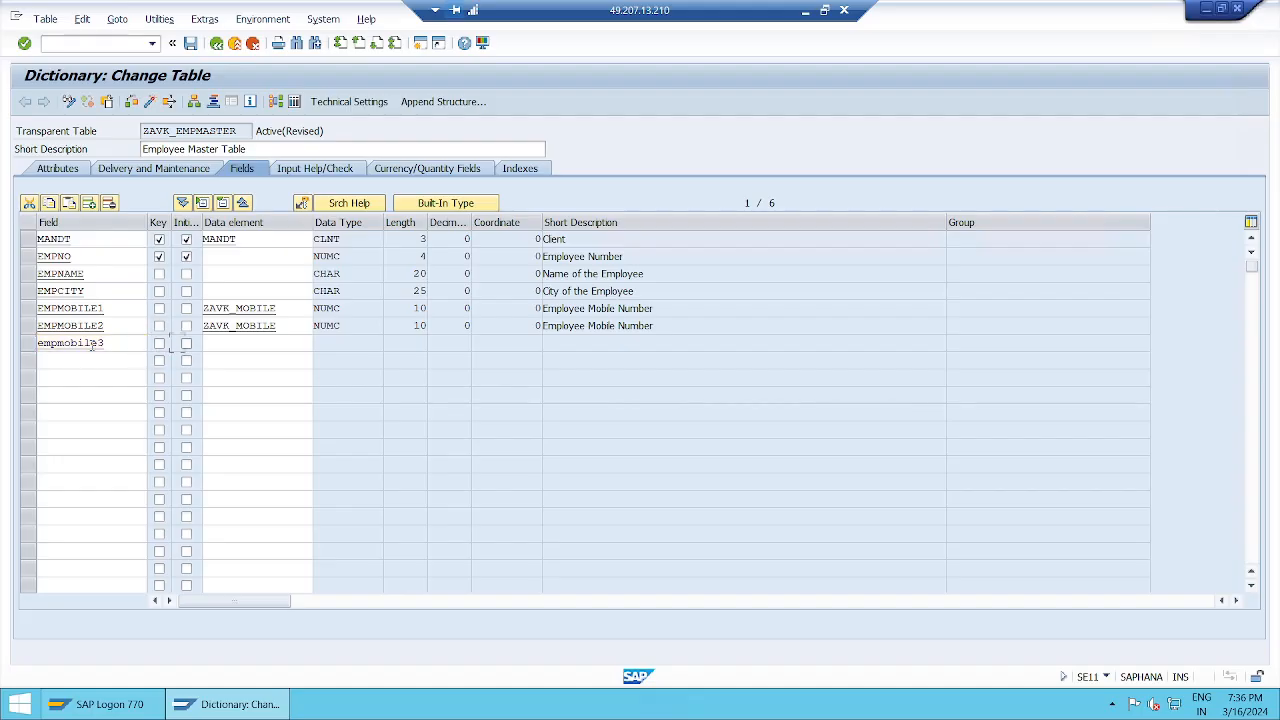
{"action": "type", "text": "zavk"}
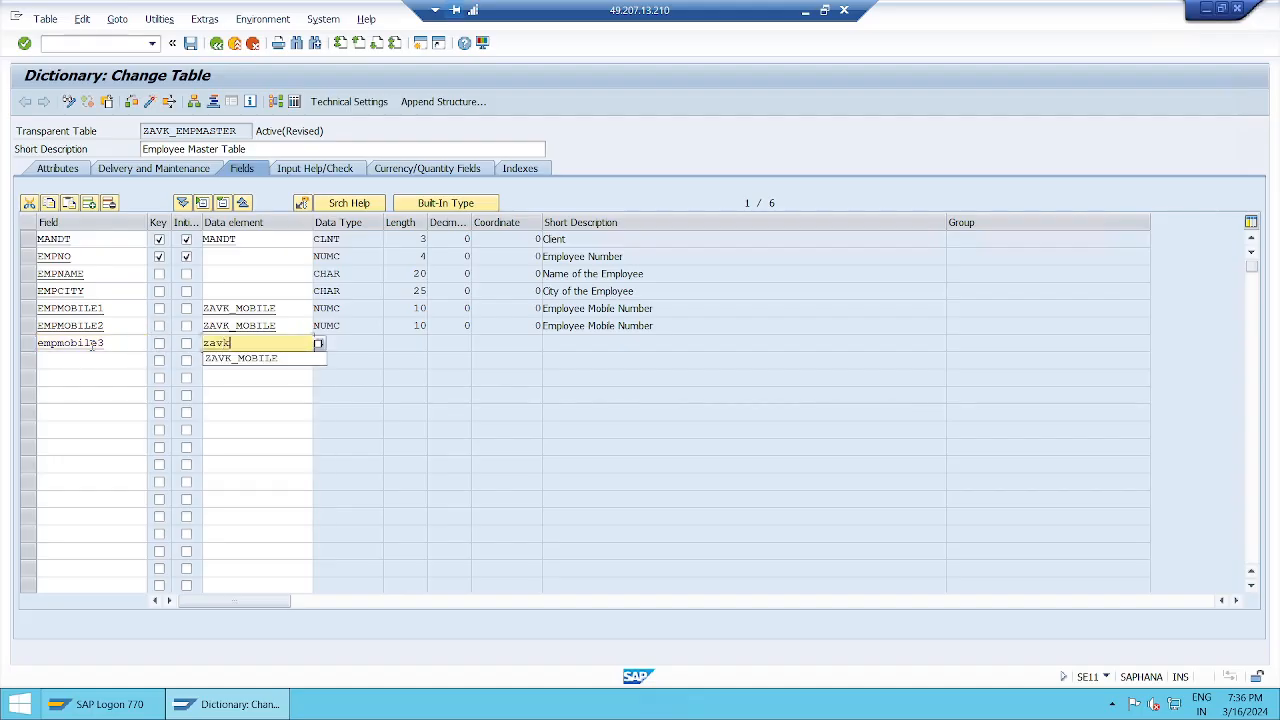
{"action": "key", "text": "Down"}
{"action": "key", "text": "Return"}
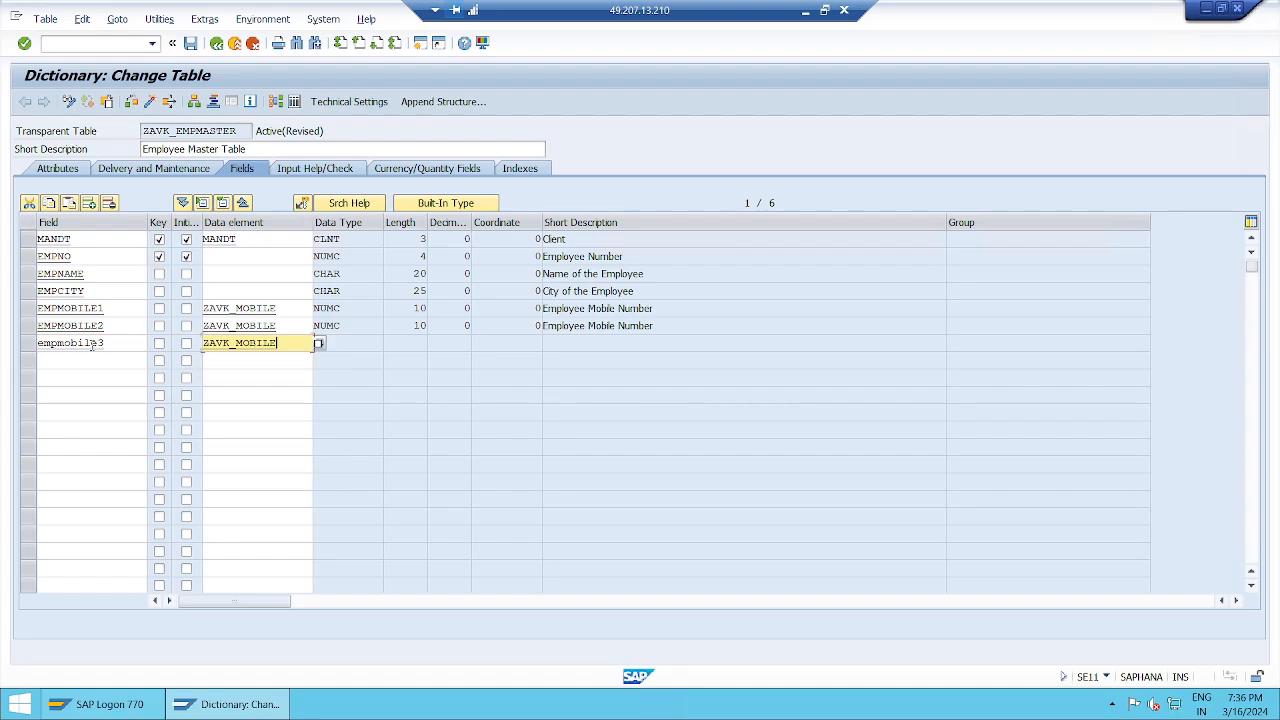
{"action": "key", "text": "Return"}
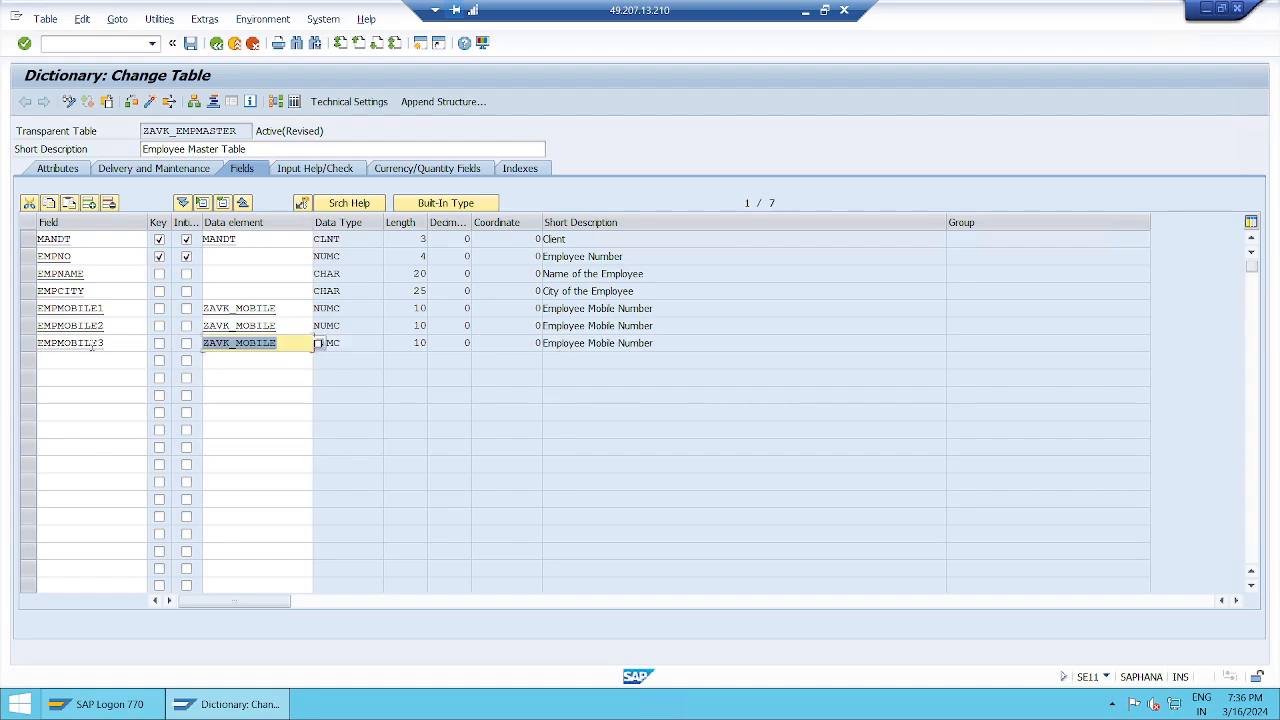
{"action": "left_click", "coordinate": [701, 343]}
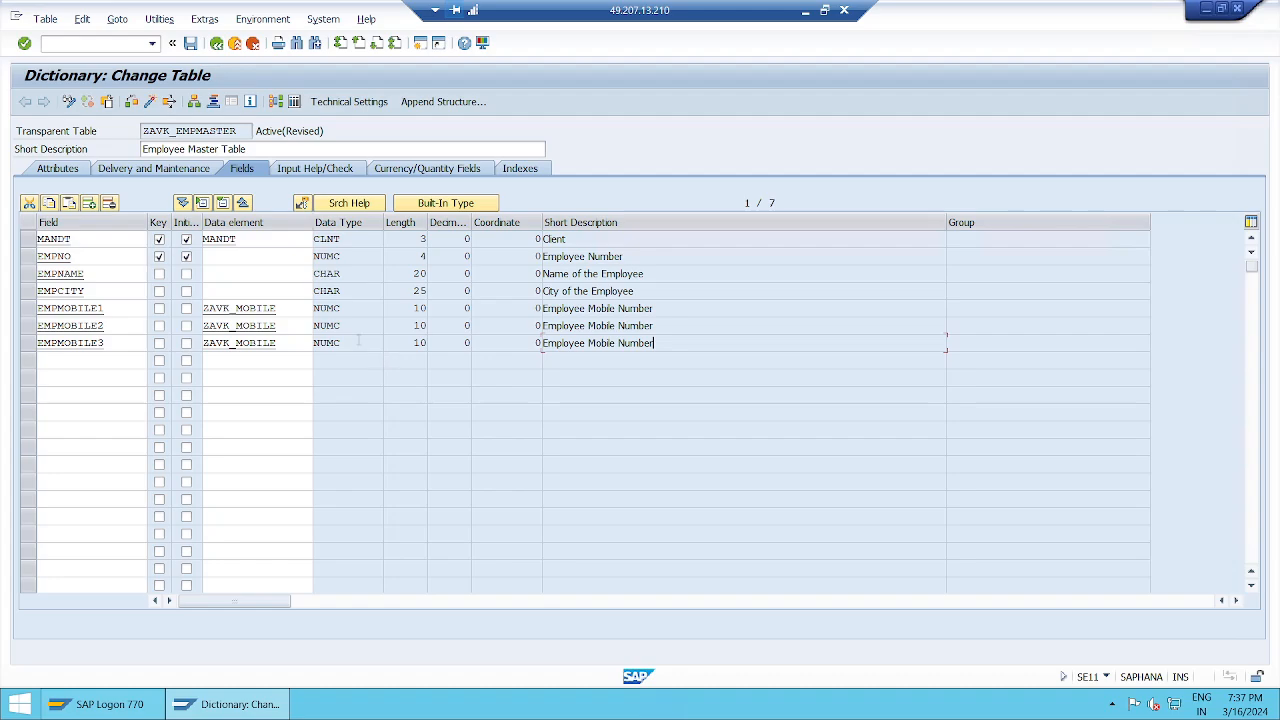
Step: Review the three mobile fields' data elements and the Active(Revised) table status
{"action": "left_click", "coordinate": [115, 311]}
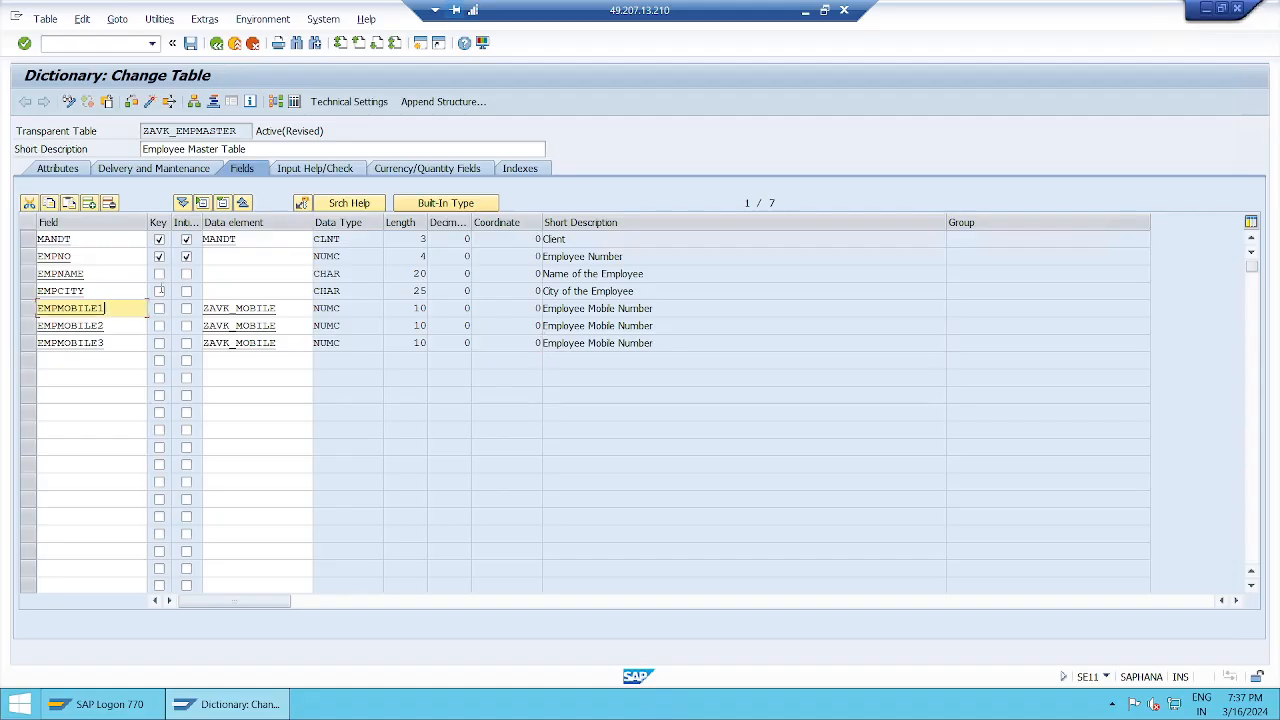
{"action": "left_click", "coordinate": [284, 311]}
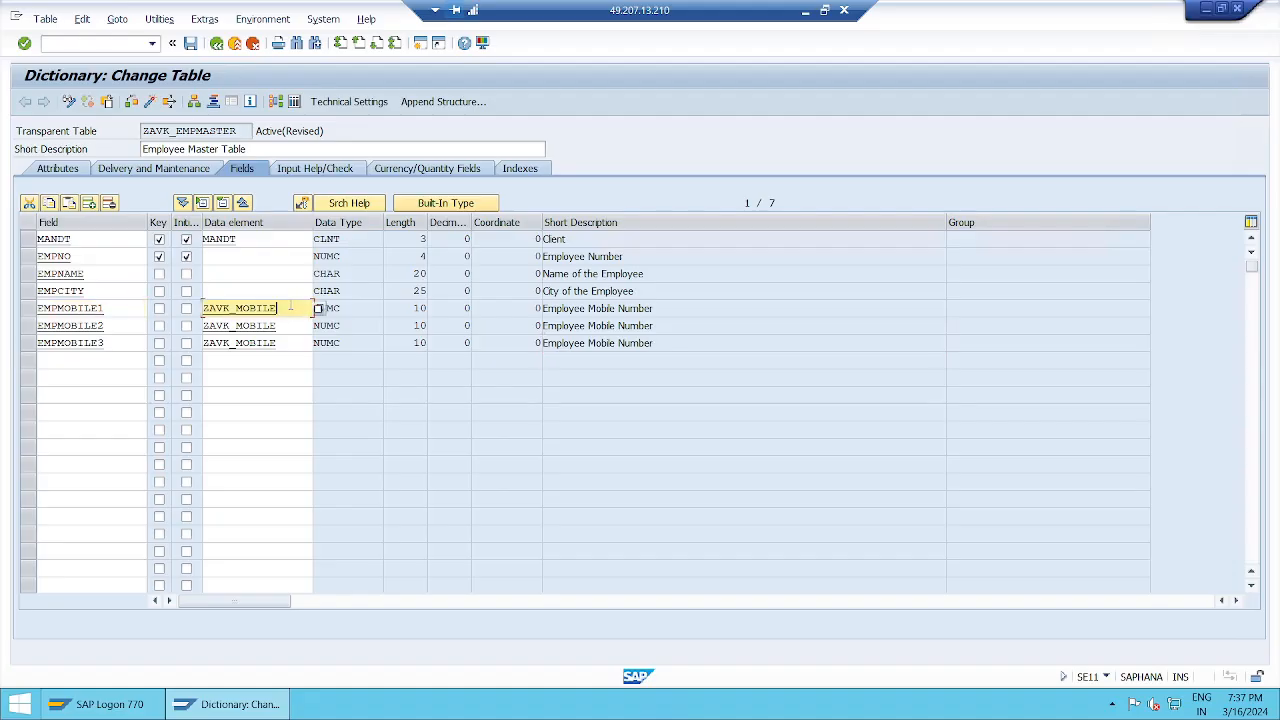
{"action": "left_click", "coordinate": [100, 326]}
{"action": "left_click", "coordinate": [284, 326]}
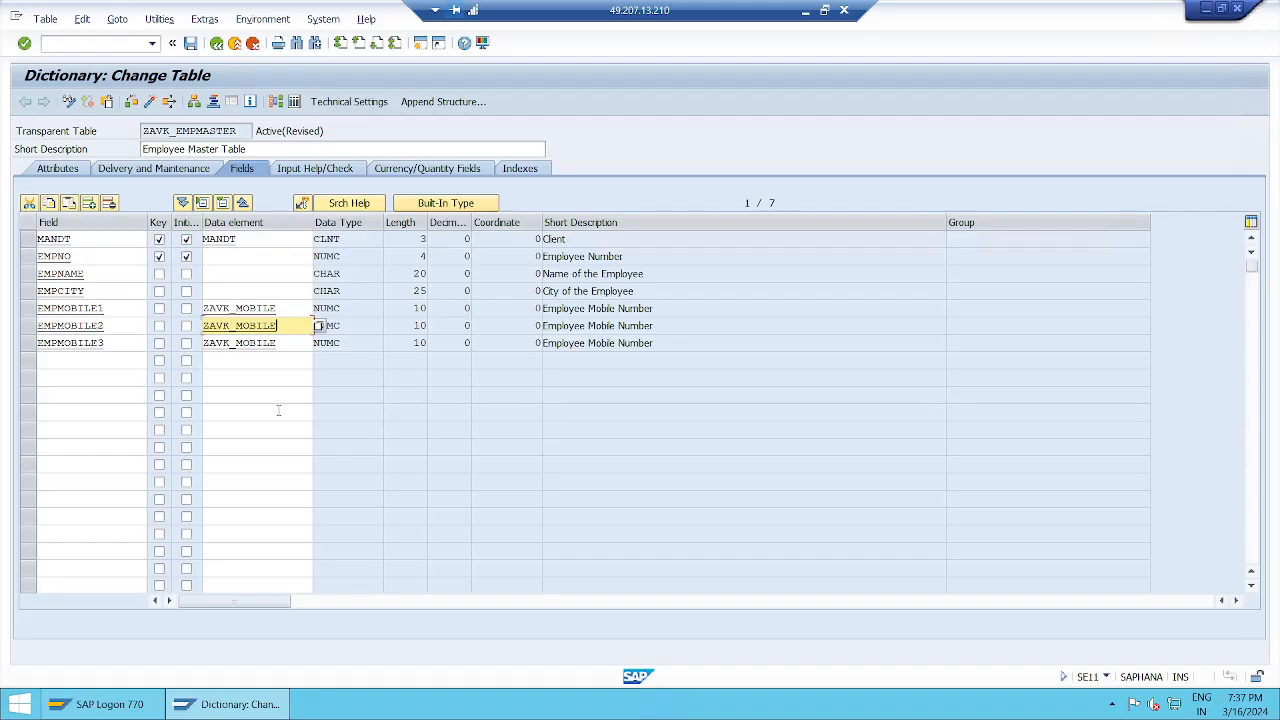
{"action": "left_click", "coordinate": [293, 346]}
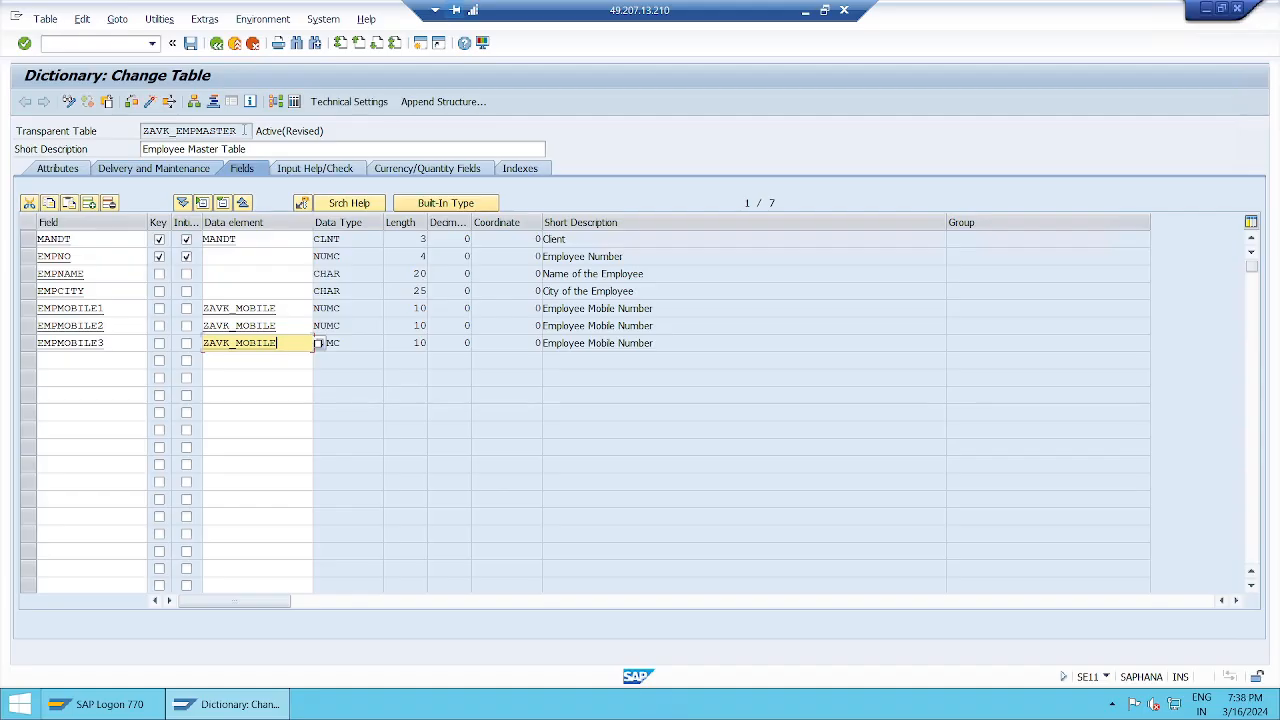
{"action": "left_click_drag", "start_coordinate": [327, 131], "coordinate": [283, 131]}
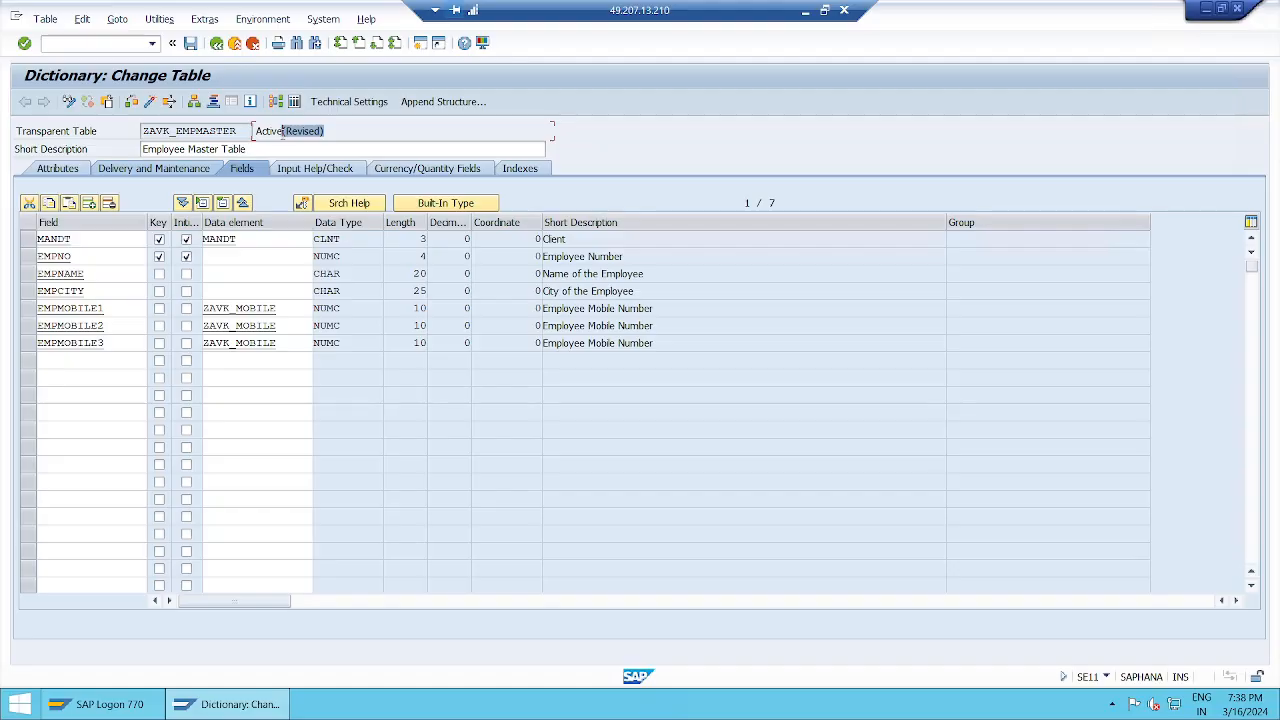
Step: Save ZAVK_EMPMASTER and activate it, returning its status to Active
{"action": "left_click", "coordinate": [283, 131]}
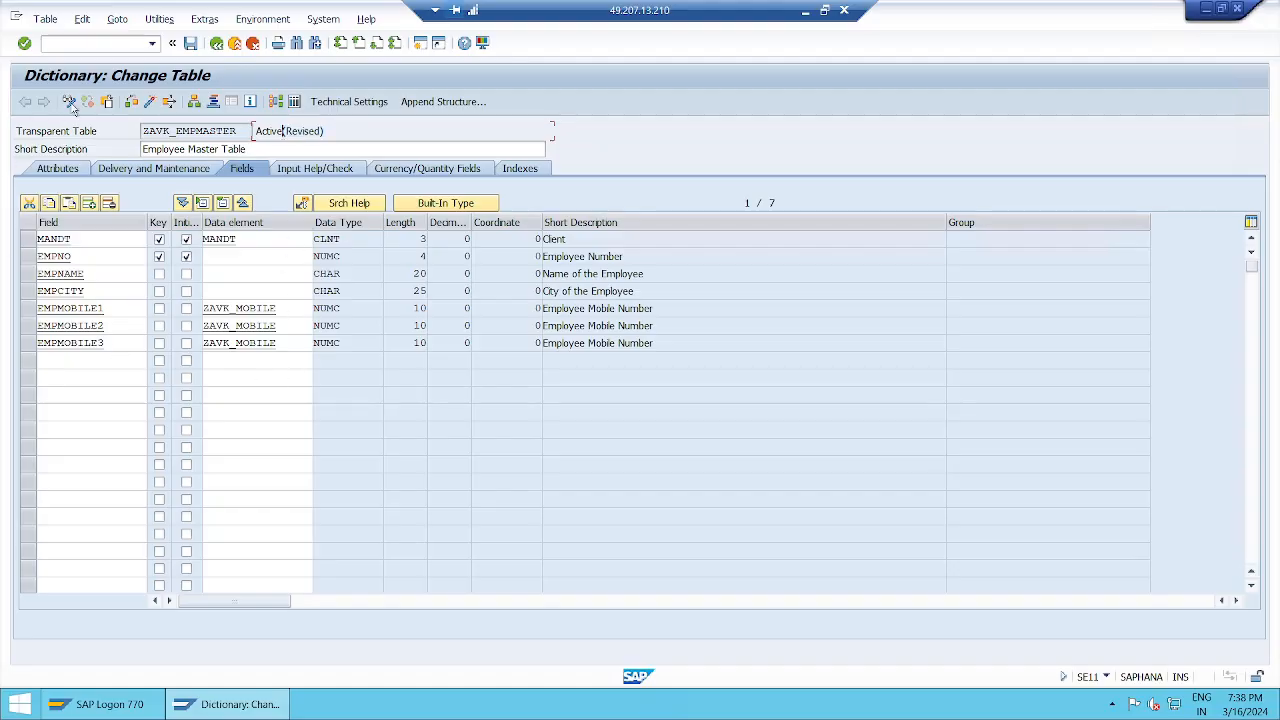
{"action": "key", "text": "ctrl+s"}
{"action": "left_click", "coordinate": [143, 105]}
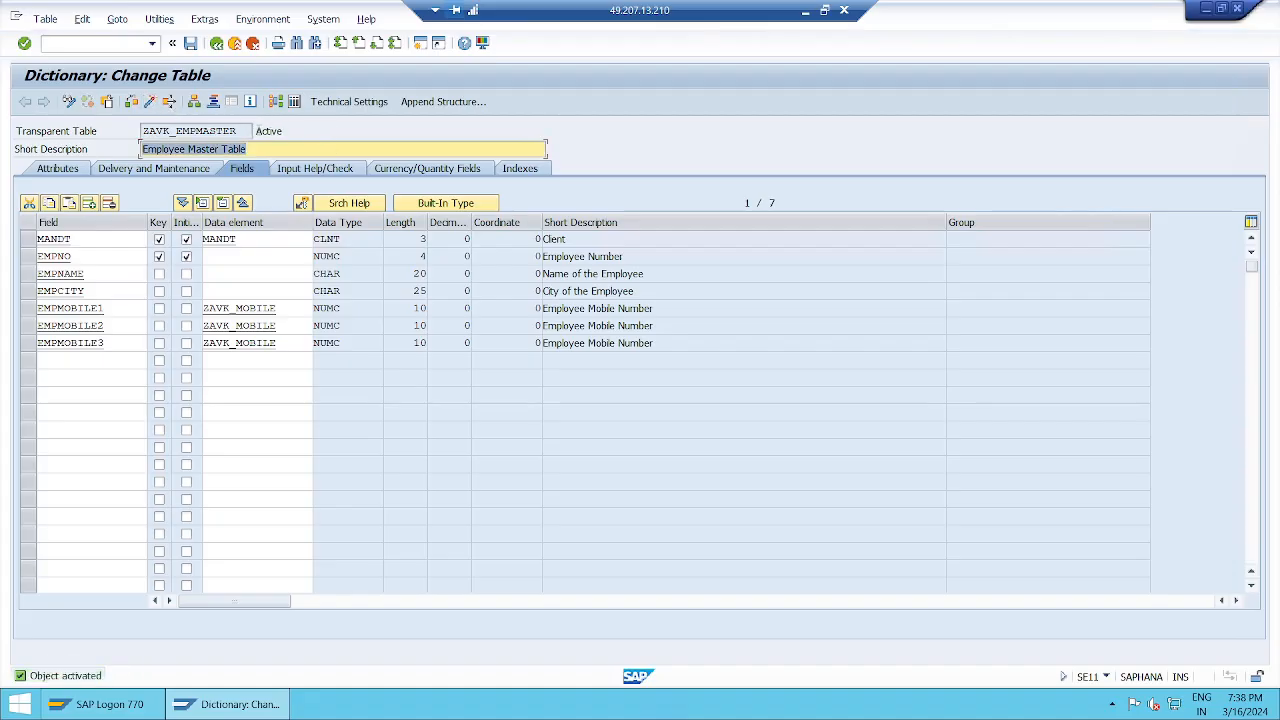
{"action": "left_click_drag", "start_coordinate": [257, 131], "coordinate": [286, 132]}
{"action": "left_click", "coordinate": [288, 133]}
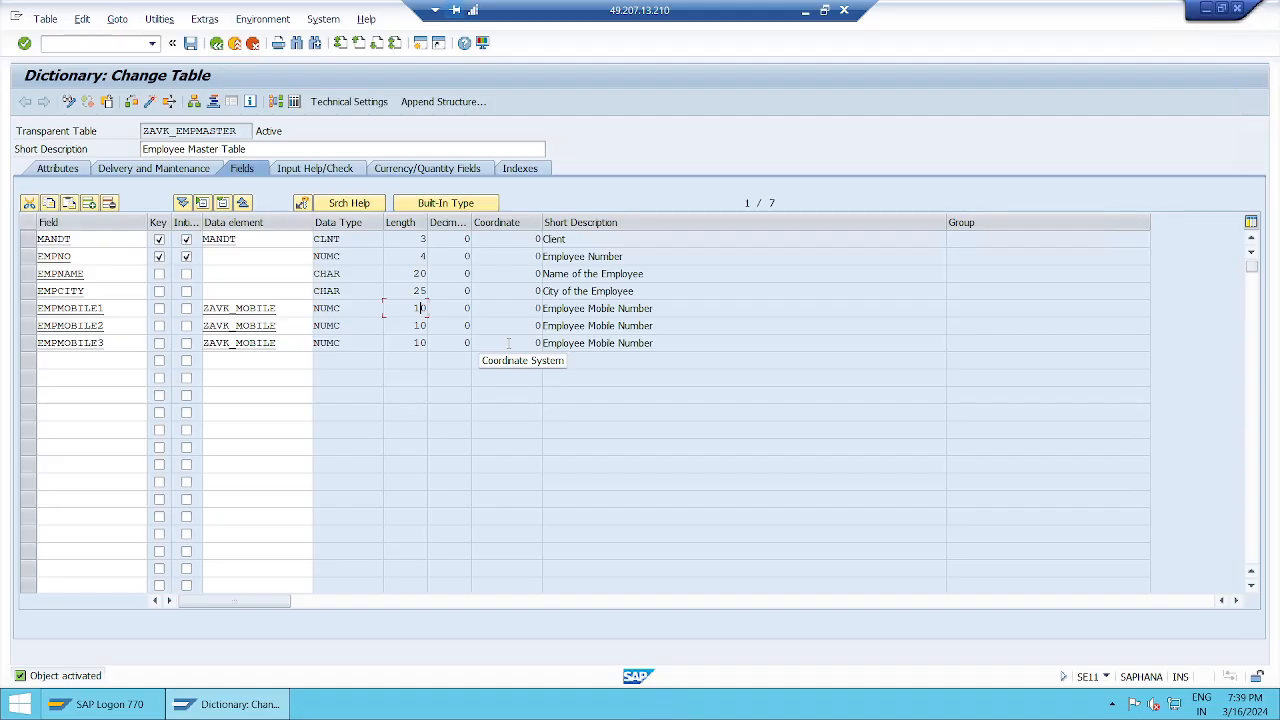
Step: Request Utilities > Table Contents > Create Entries for ZAVK_EMPMASTER
{"action": "left_click", "coordinate": [158, 20]}
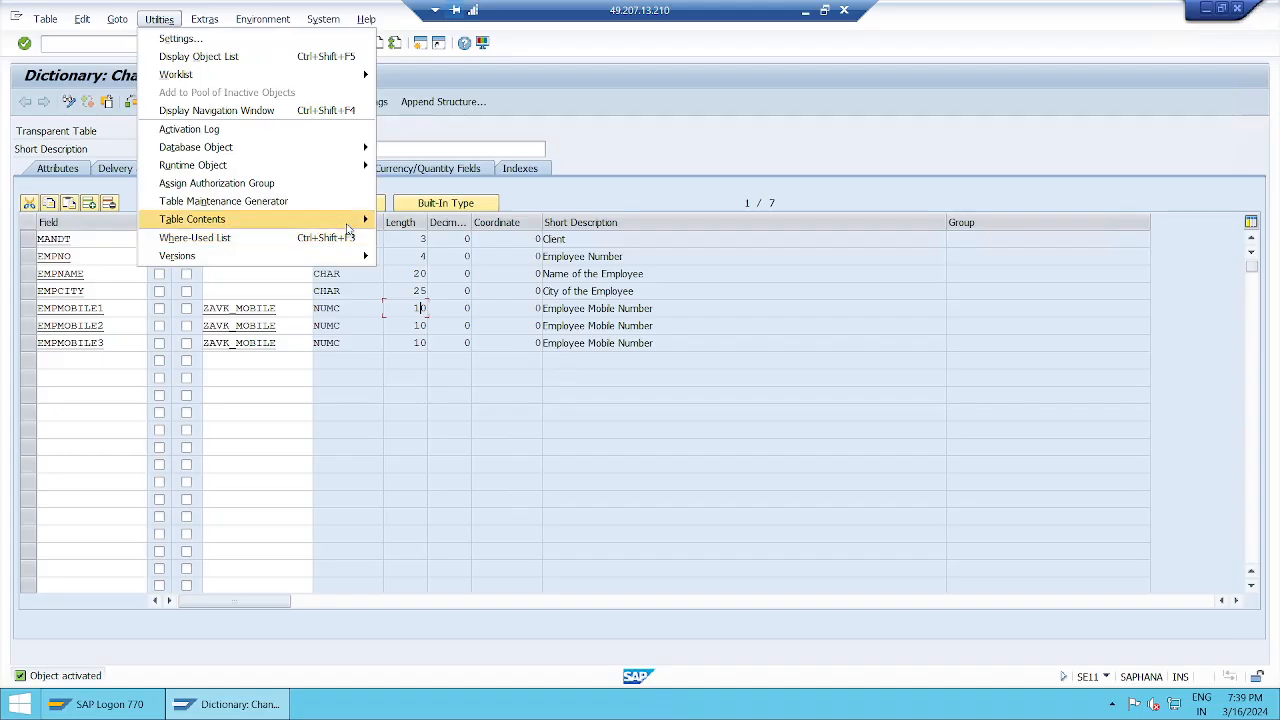
{"action": "mouse_move", "coordinate": [367, 224]}
{"action": "left_click", "coordinate": [406, 240]}
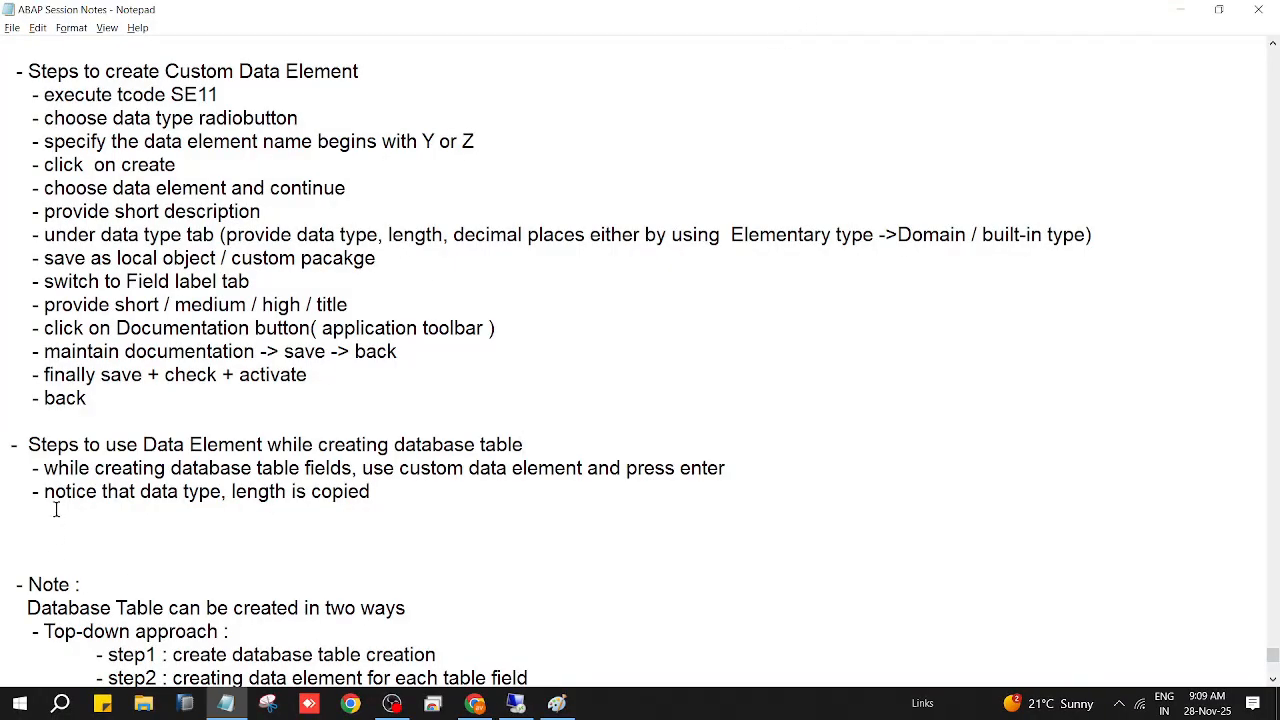
Step: Add the note '- while creating new entry' below 'length is copied'
{"action": "left_click", "coordinate": [376, 491]}
{"action": "key", "text": "Return"}
{"action": "key", "text": "Tab"}
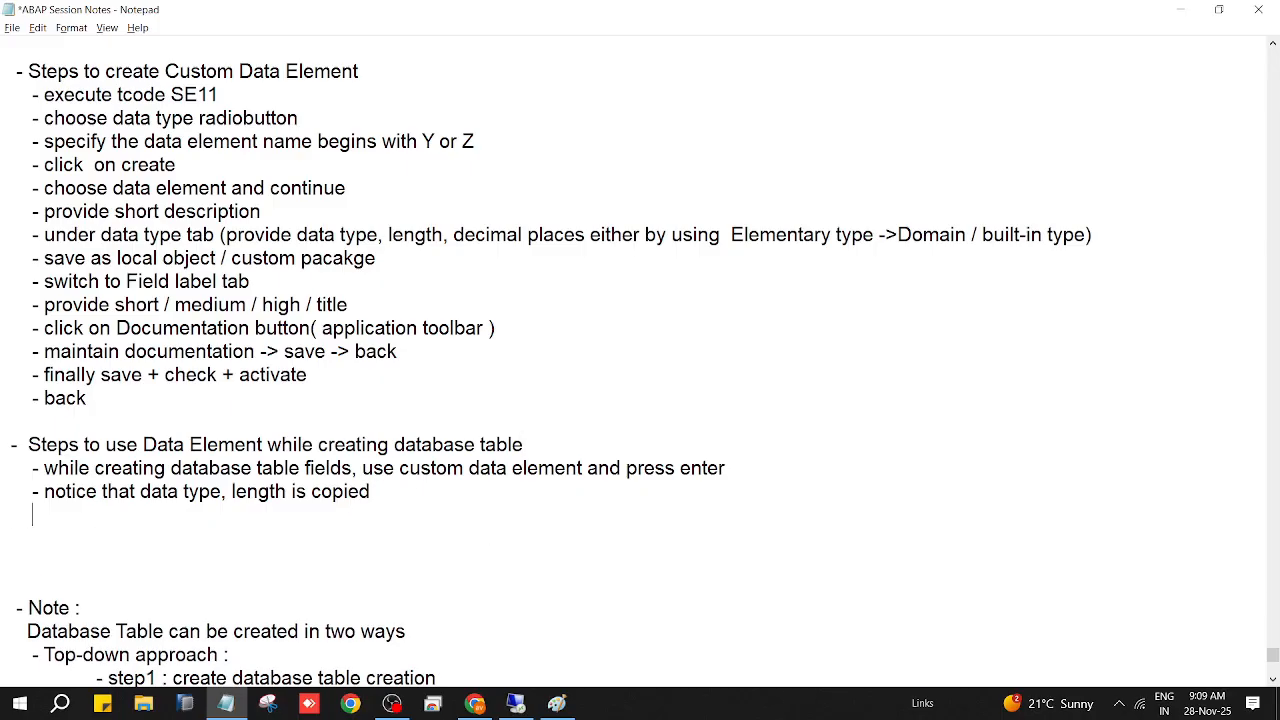
{"action": "type", "text": "- while creat"}
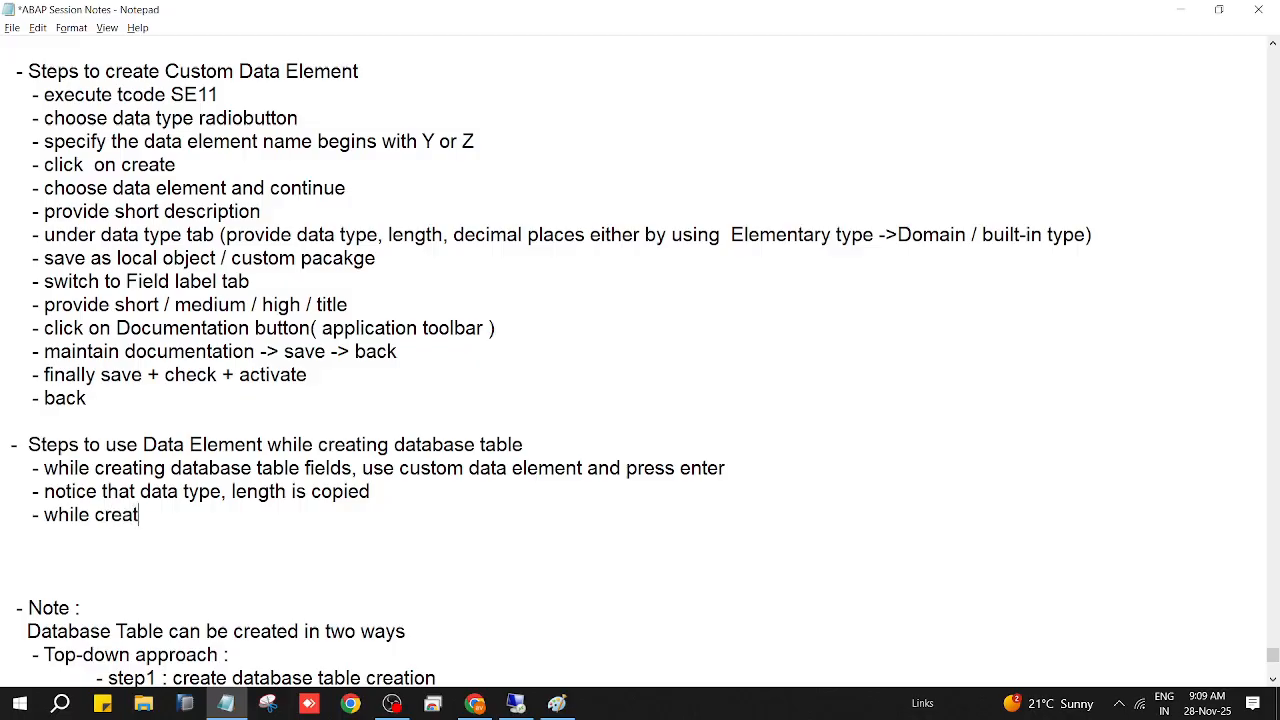
{"action": "type", "text": "ing new entry"}
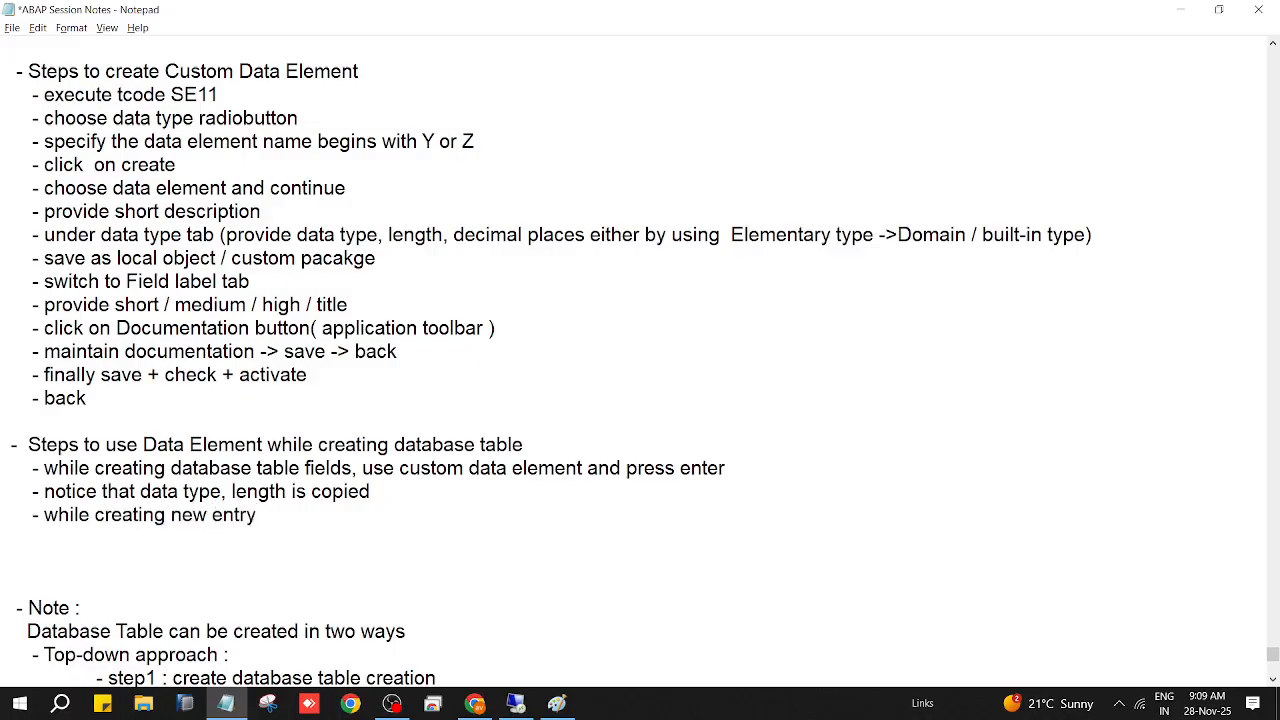
{"action": "key", "text": "Return"}
{"action": "key", "text": "Tab"}
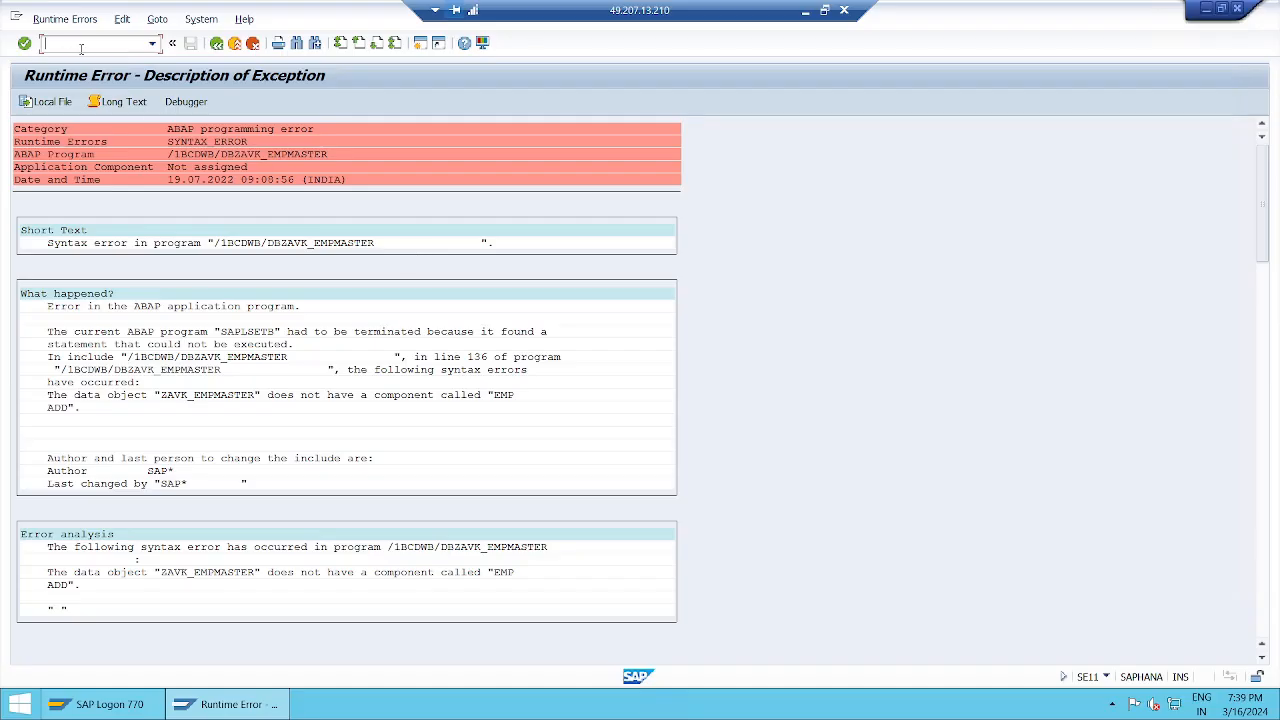
Step: Reopen ZAVK_EMPMASTER for change via /nse11 and activate it again
{"action": "type", "text": "/nse11"}
{"action": "key", "text": "Return"}
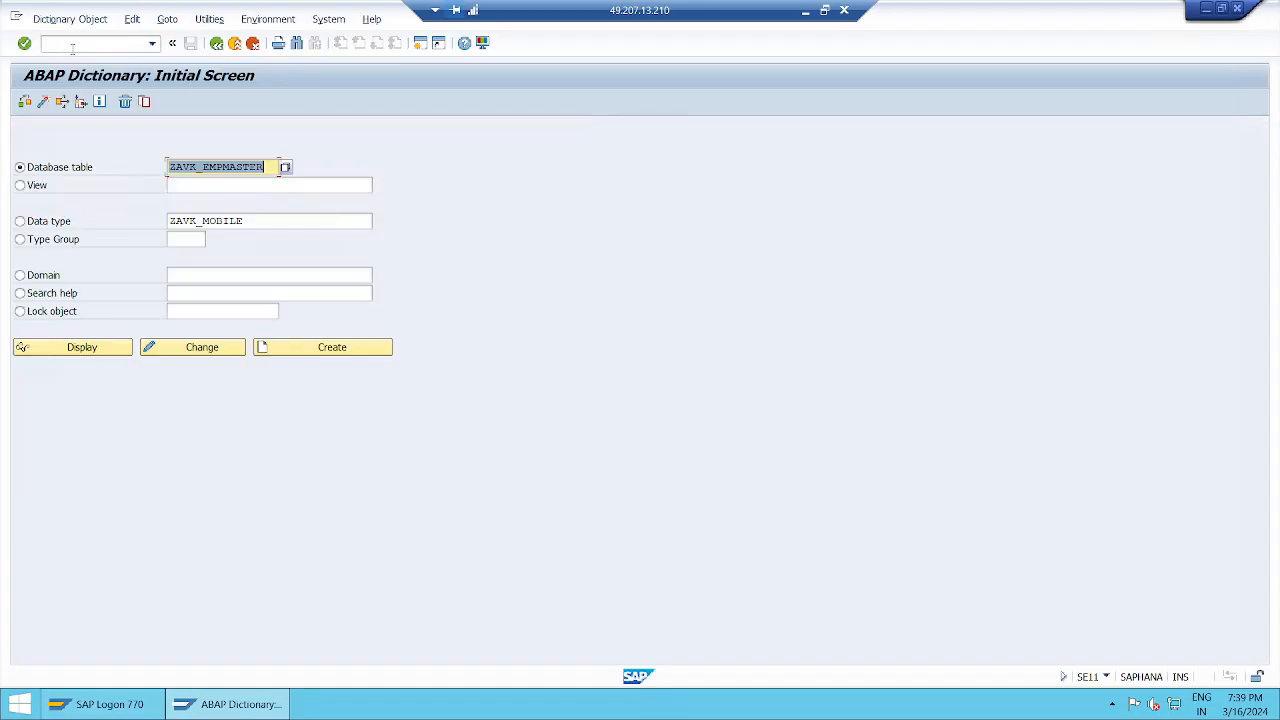
{"action": "left_click", "coordinate": [229, 357]}
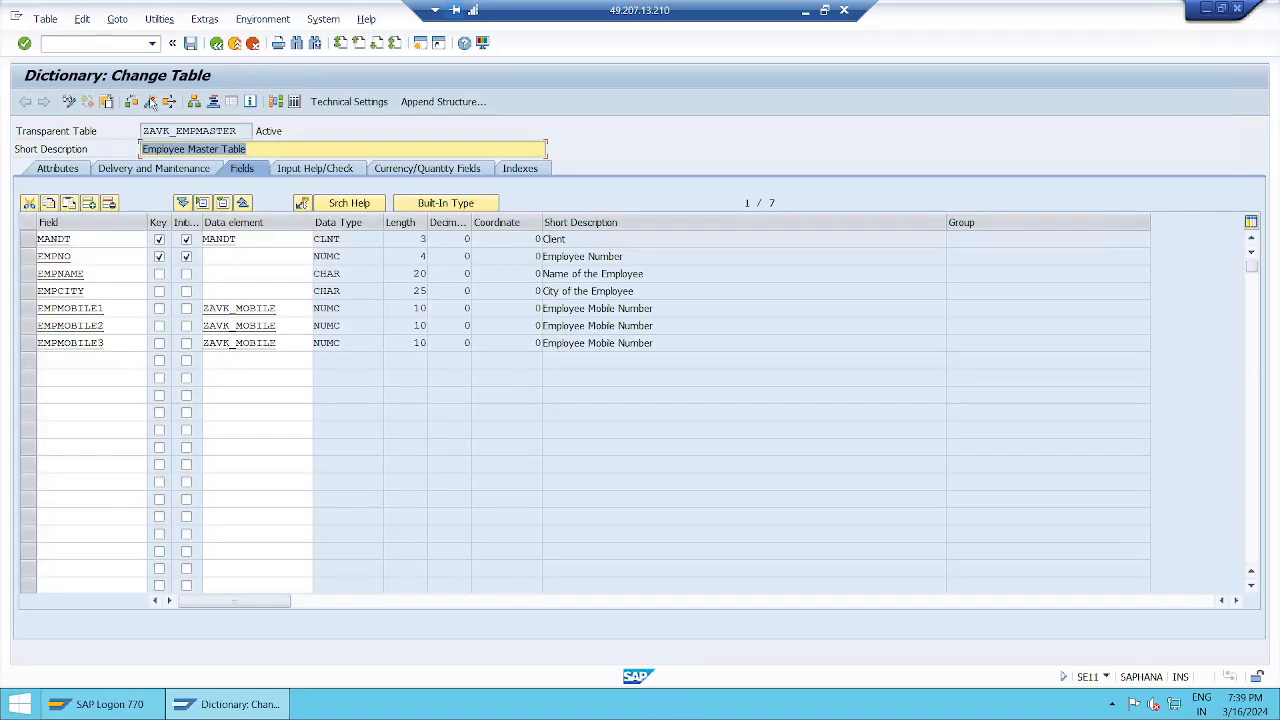
{"action": "left_click", "coordinate": [153, 104]}
Step: Display ZAVK_EMPMASTER's table contents and read through the resulting SYNTAX ERROR dump
{"action": "left_click", "coordinate": [174, 21]}
{"action": "mouse_move", "coordinate": [302, 220]}
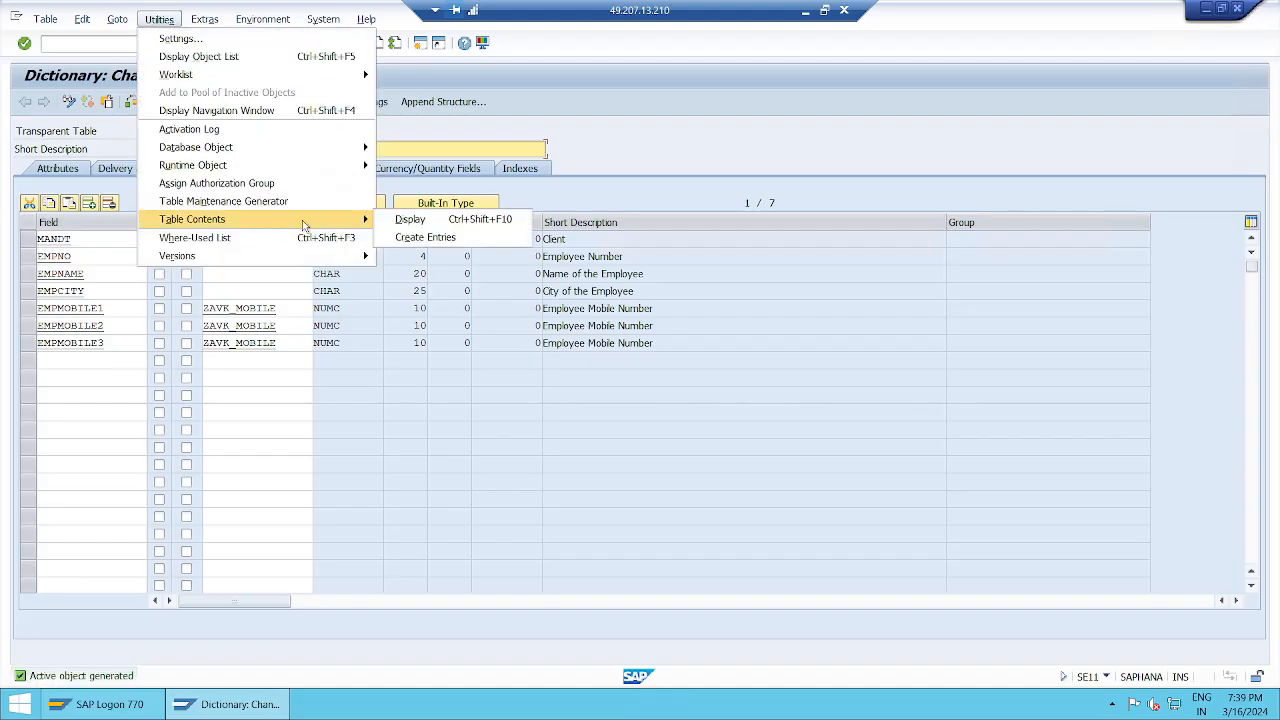
{"action": "left_click", "coordinate": [405, 222]}
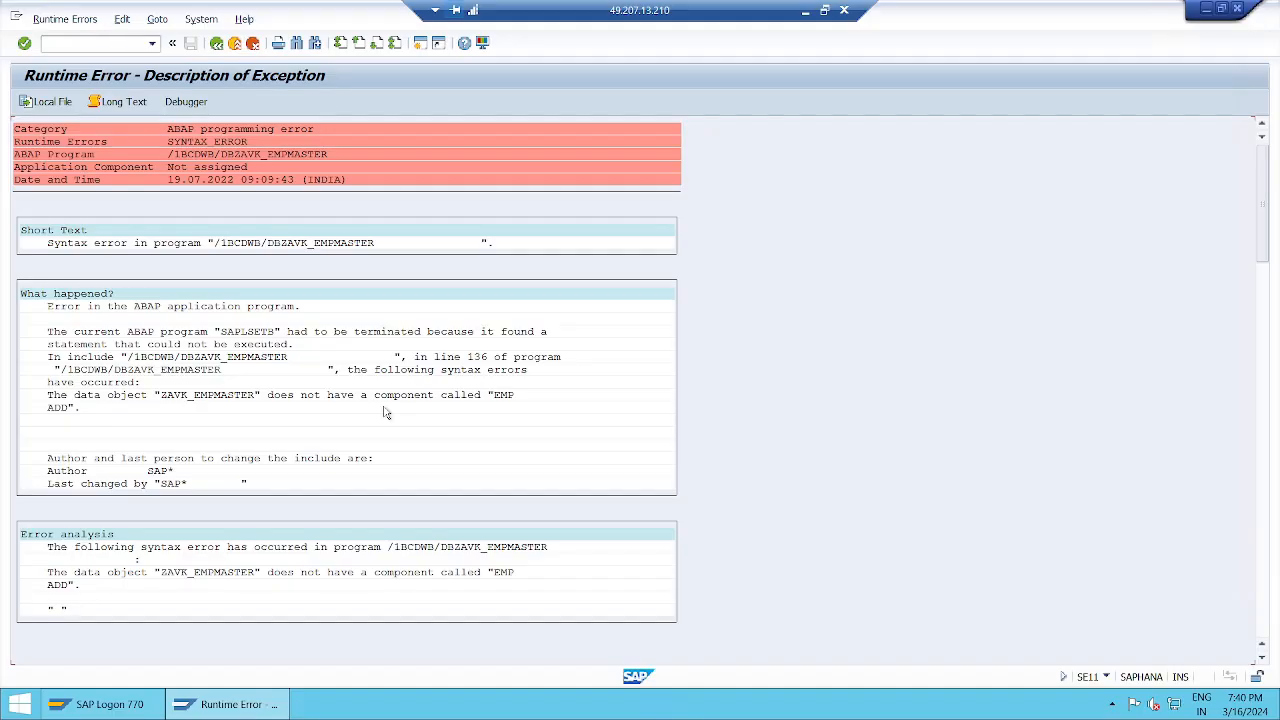
{"action": "scroll", "coordinate": [385, 412], "scroll_direction": "down", "scroll_amount": 2}
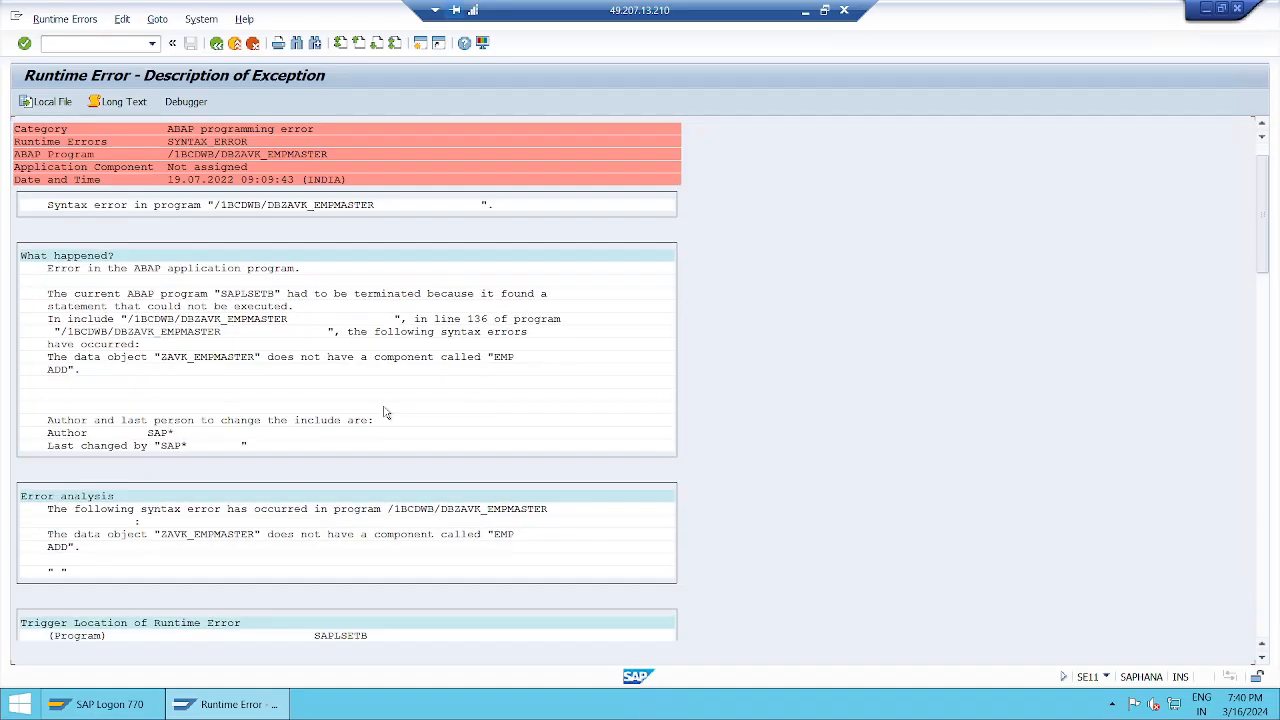
{"action": "scroll", "coordinate": [385, 412], "scroll_direction": "down", "scroll_amount": 5}
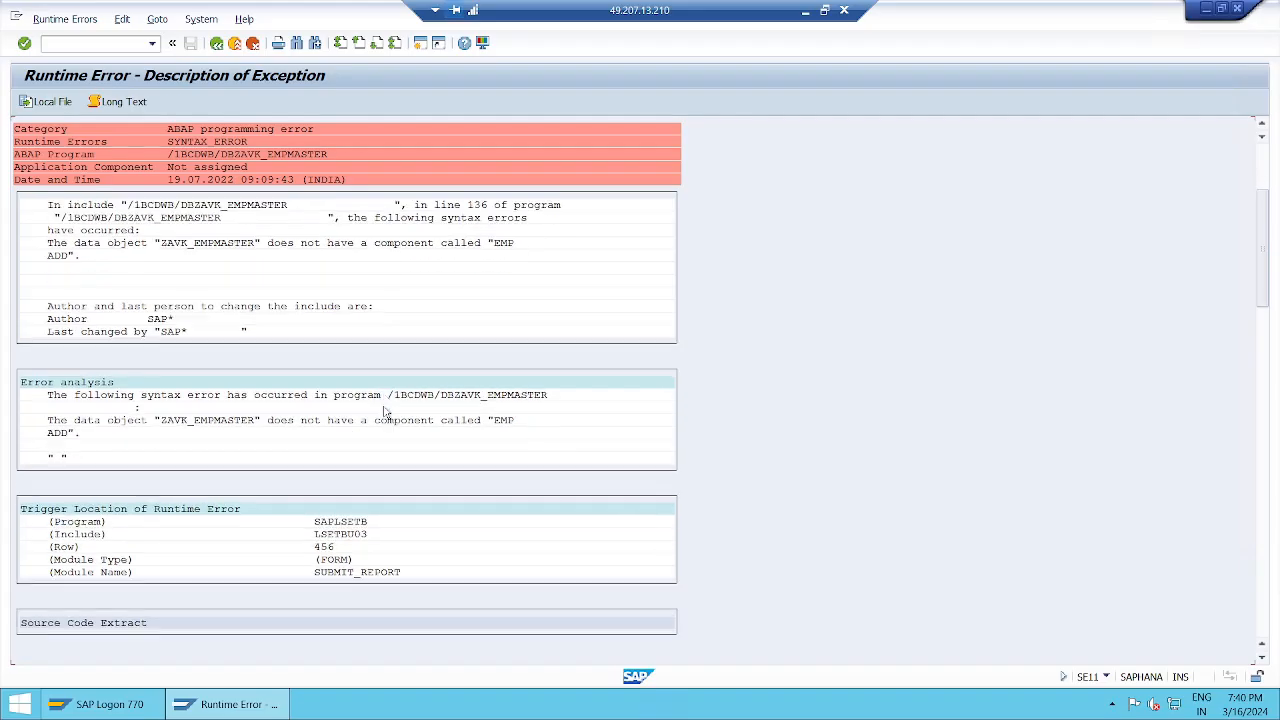
{"action": "scroll", "coordinate": [385, 412], "scroll_direction": "down", "scroll_amount": 5}
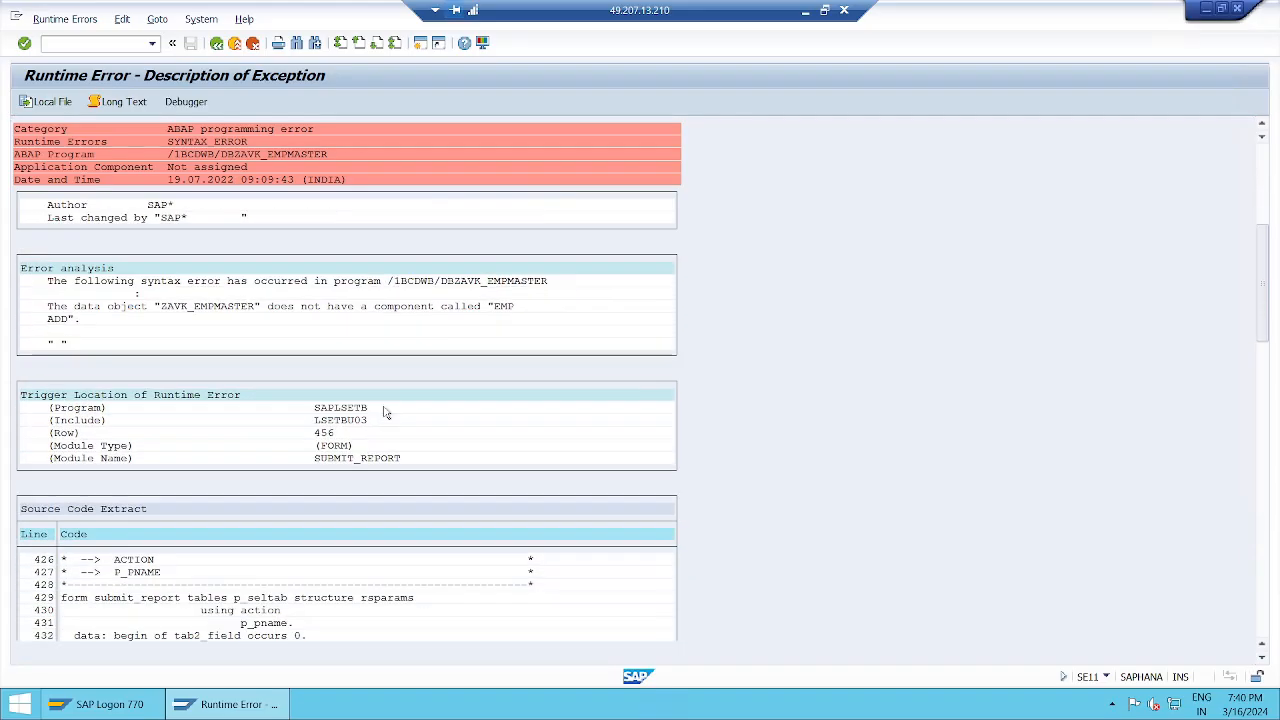
{"action": "scroll", "coordinate": [385, 412], "scroll_direction": "down", "scroll_amount": 6}
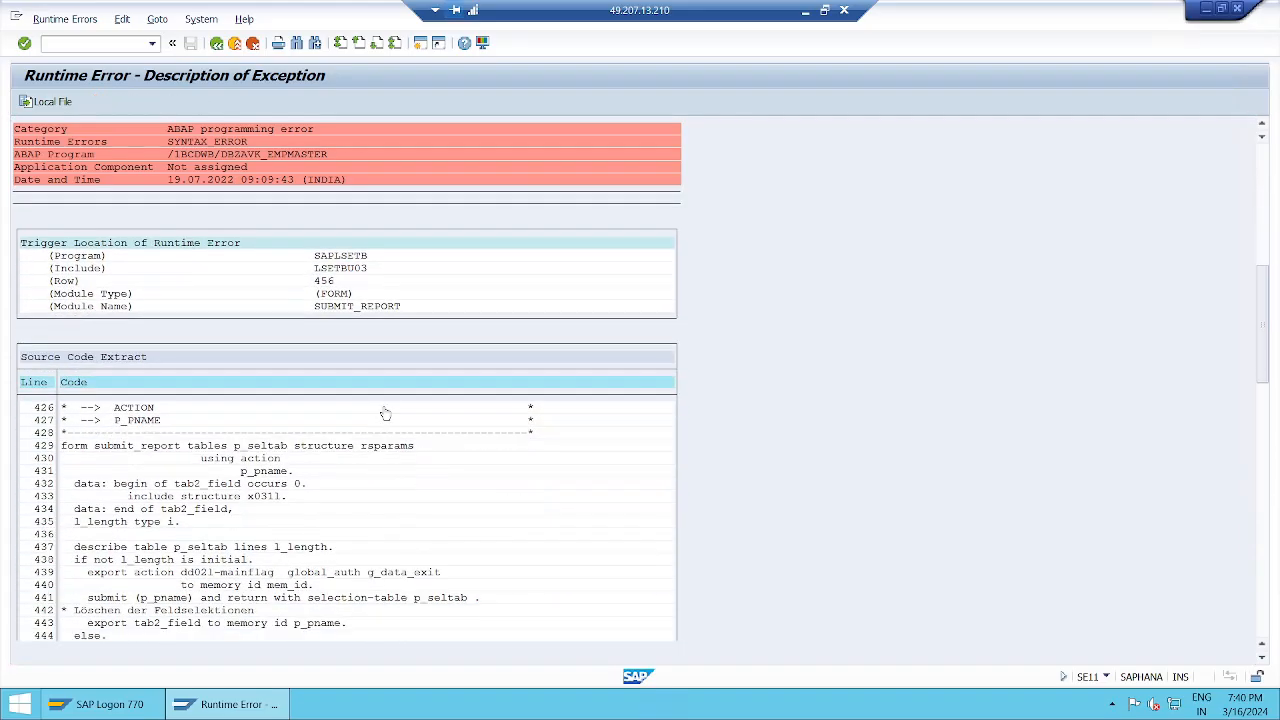
{"action": "scroll", "coordinate": [385, 412], "scroll_direction": "down", "scroll_amount": 5}
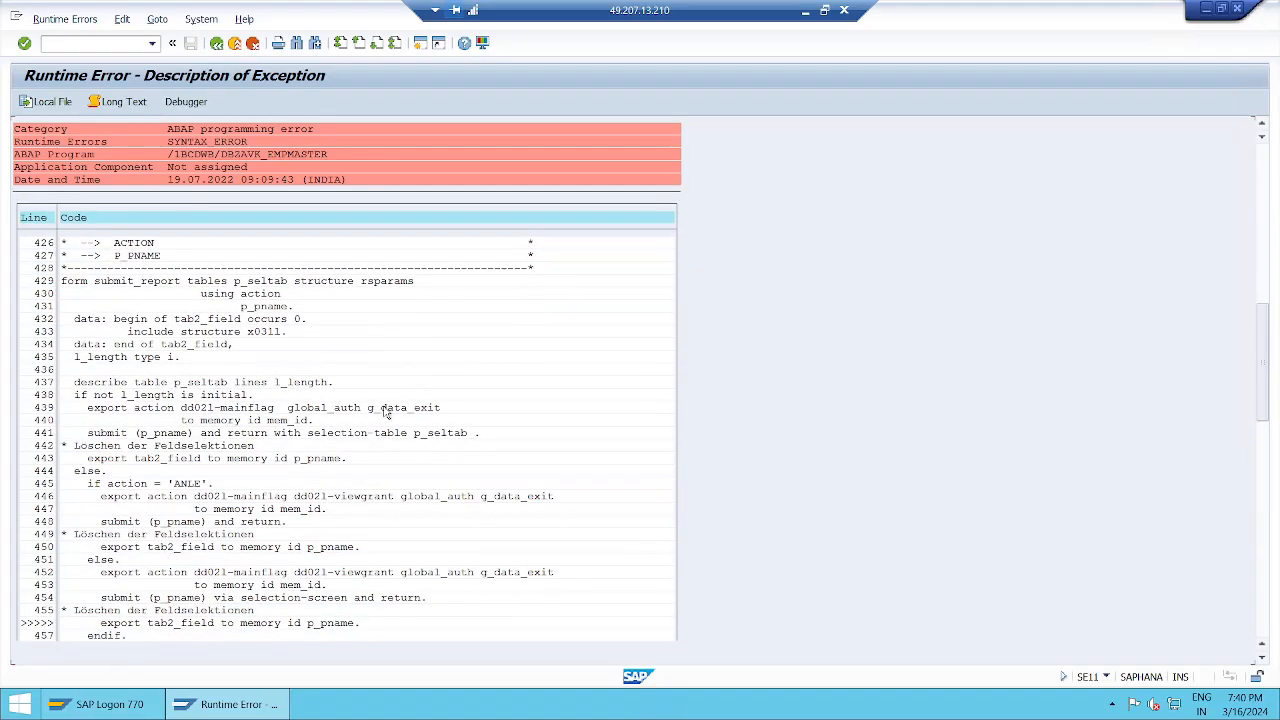
{"action": "scroll", "coordinate": [385, 412], "scroll_direction": "down", "scroll_amount": 6}
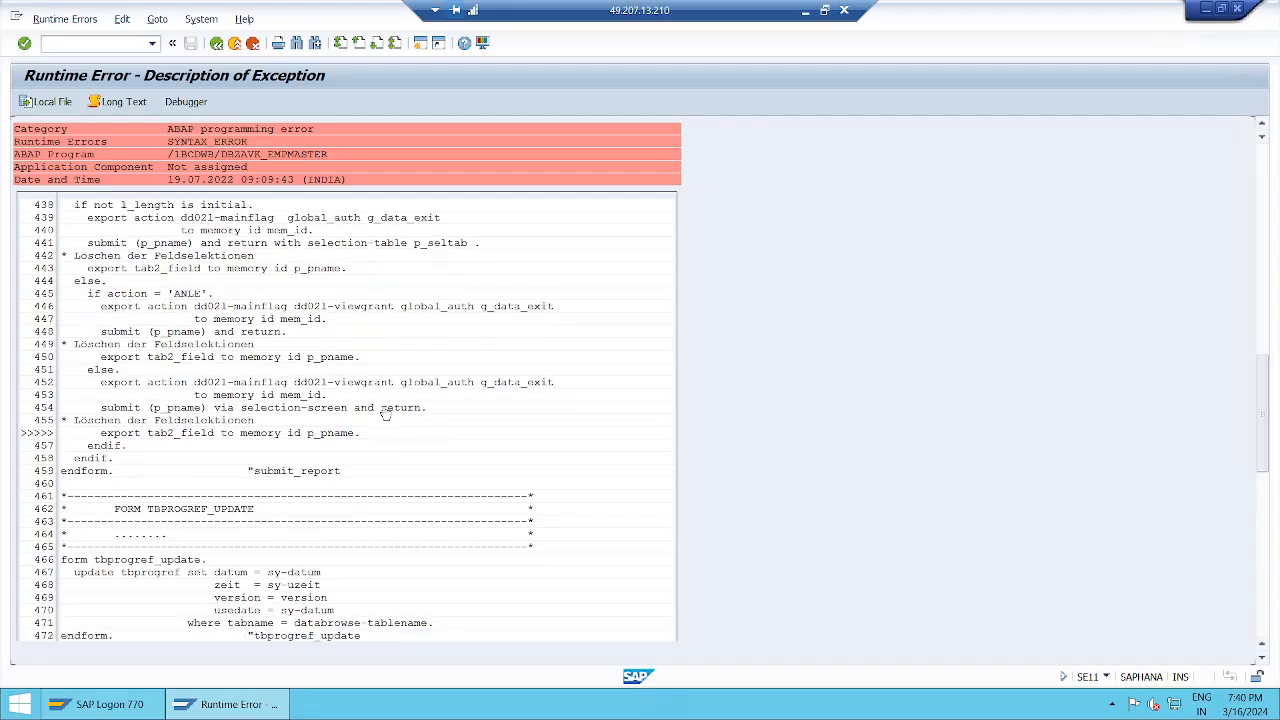
{"action": "scroll", "coordinate": [385, 412], "scroll_direction": "down", "scroll_amount": 6}
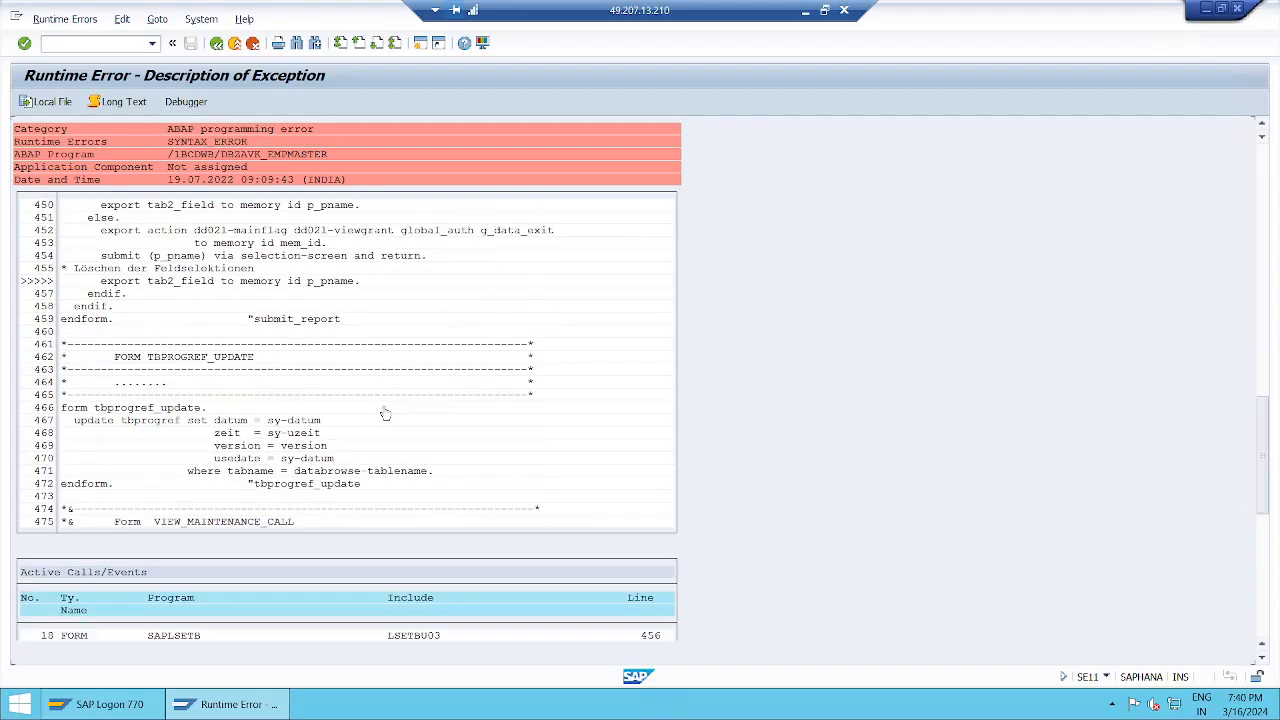
{"action": "scroll", "coordinate": [385, 412], "scroll_direction": "down", "scroll_amount": 5}
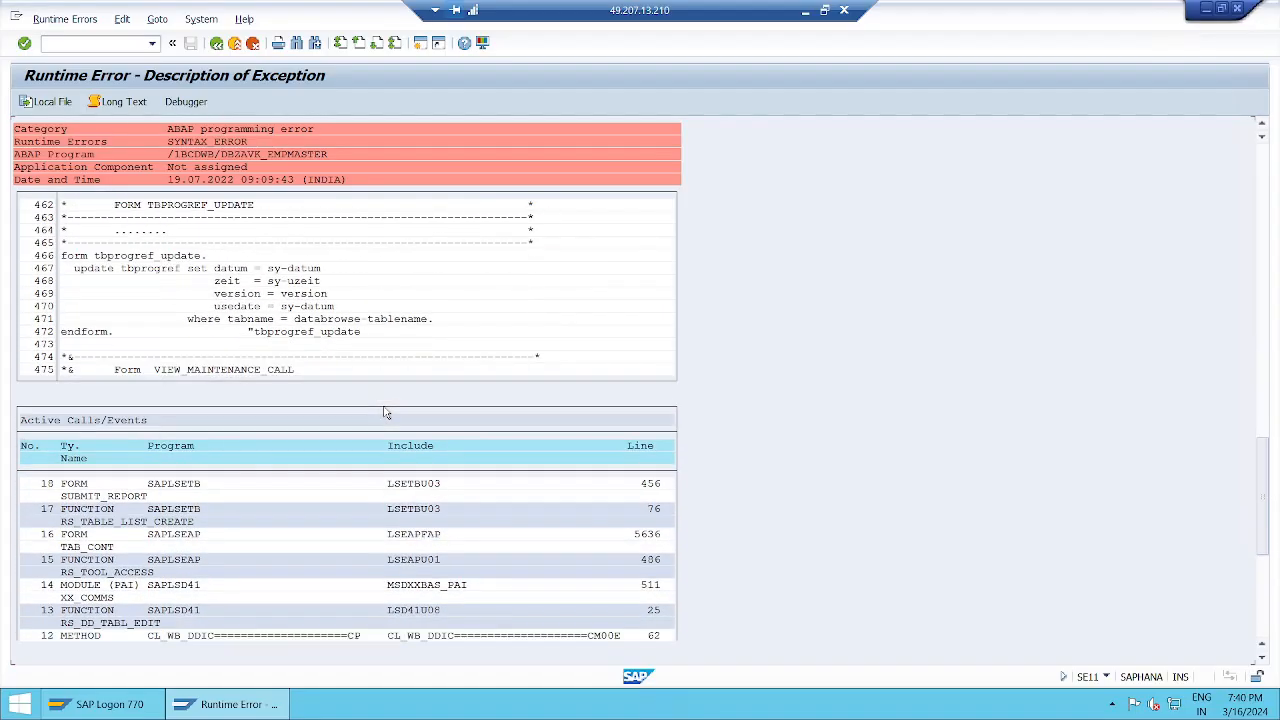
{"action": "scroll", "coordinate": [385, 412], "scroll_direction": "down", "scroll_amount": 1}
Step: Return SAP to the Easy Access menu and save the ABAP Session Notes in Notepad
{"action": "left_click", "coordinate": [217, 44]}
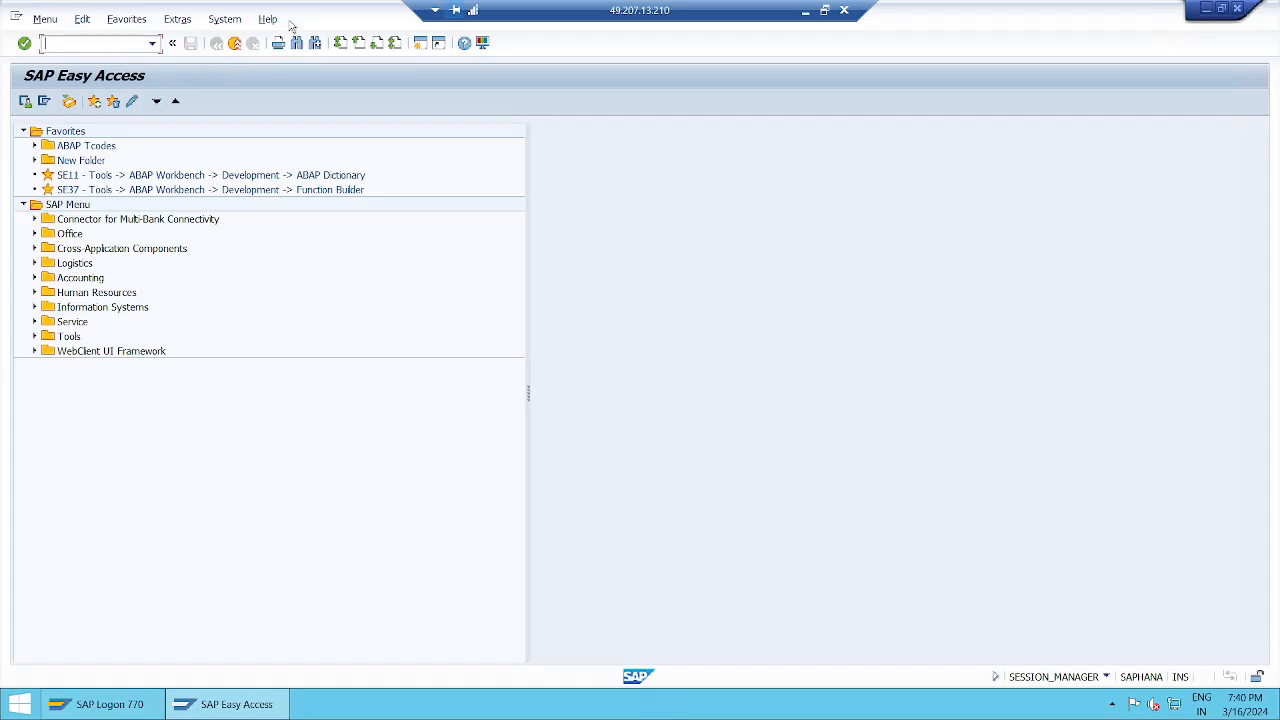
{"action": "left_click", "coordinate": [804, 12]}
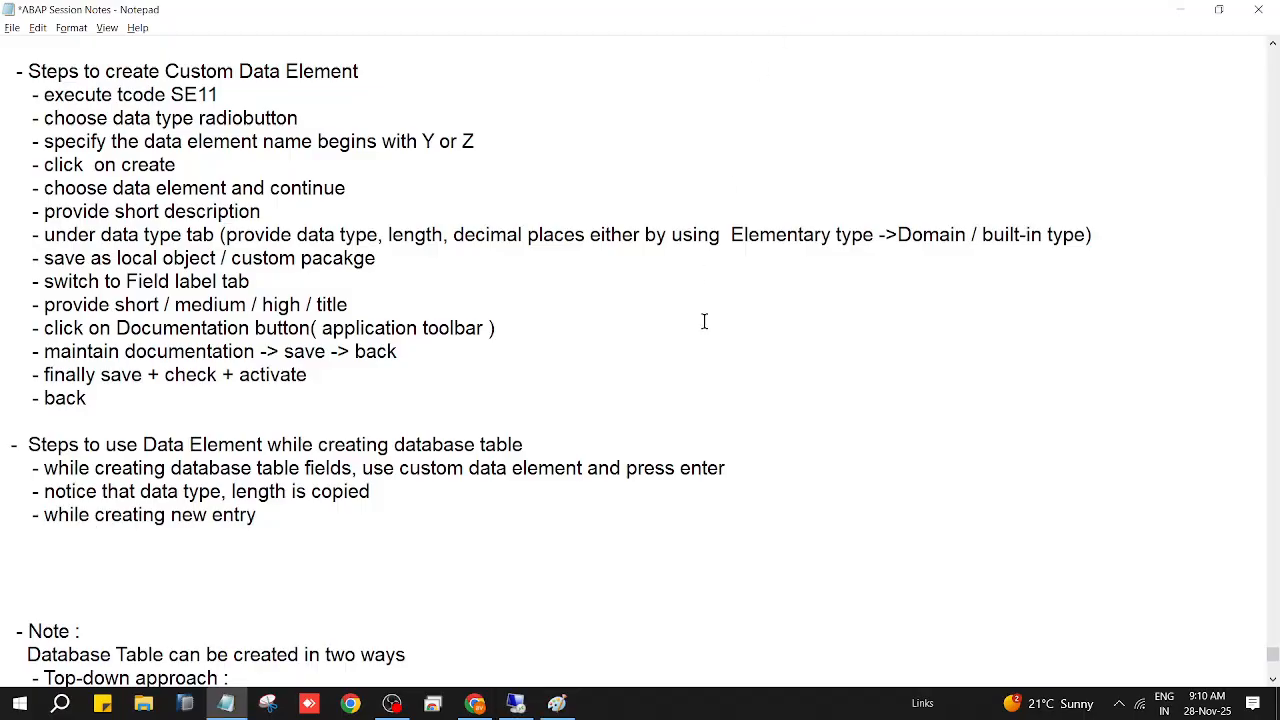
{"action": "left_click", "coordinate": [12, 28]}
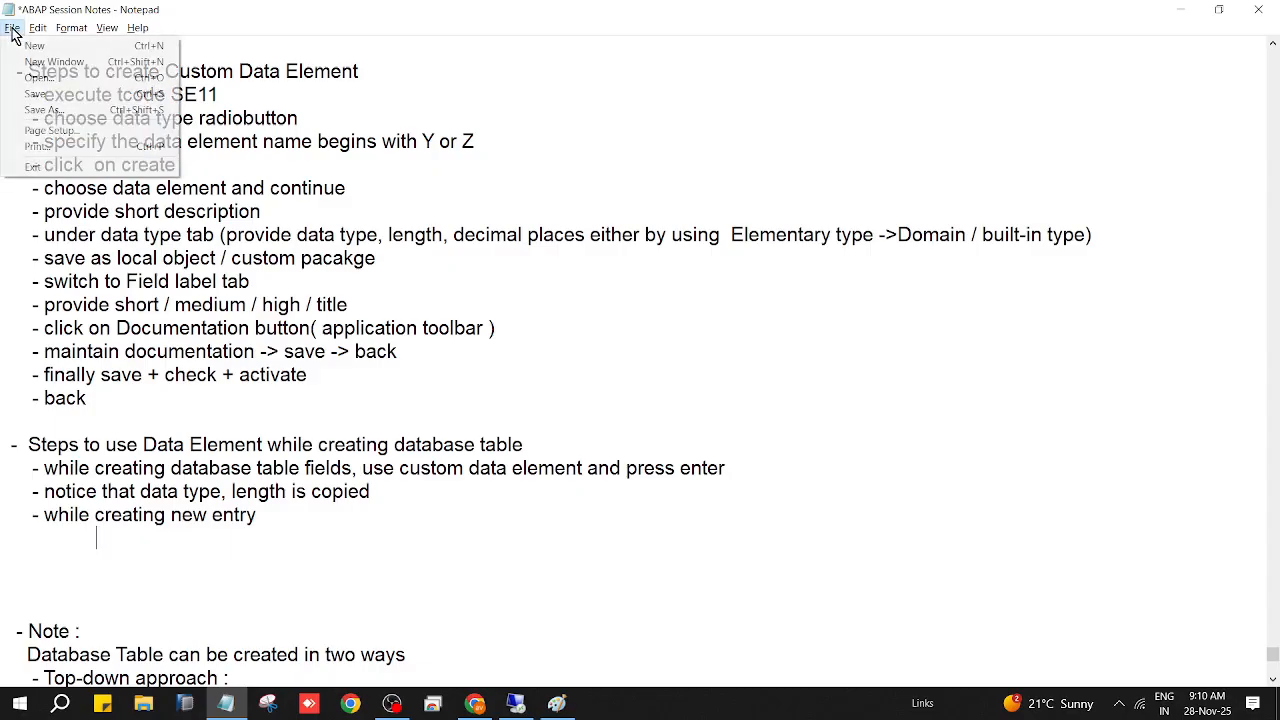
{"action": "left_click", "coordinate": [40, 94]}
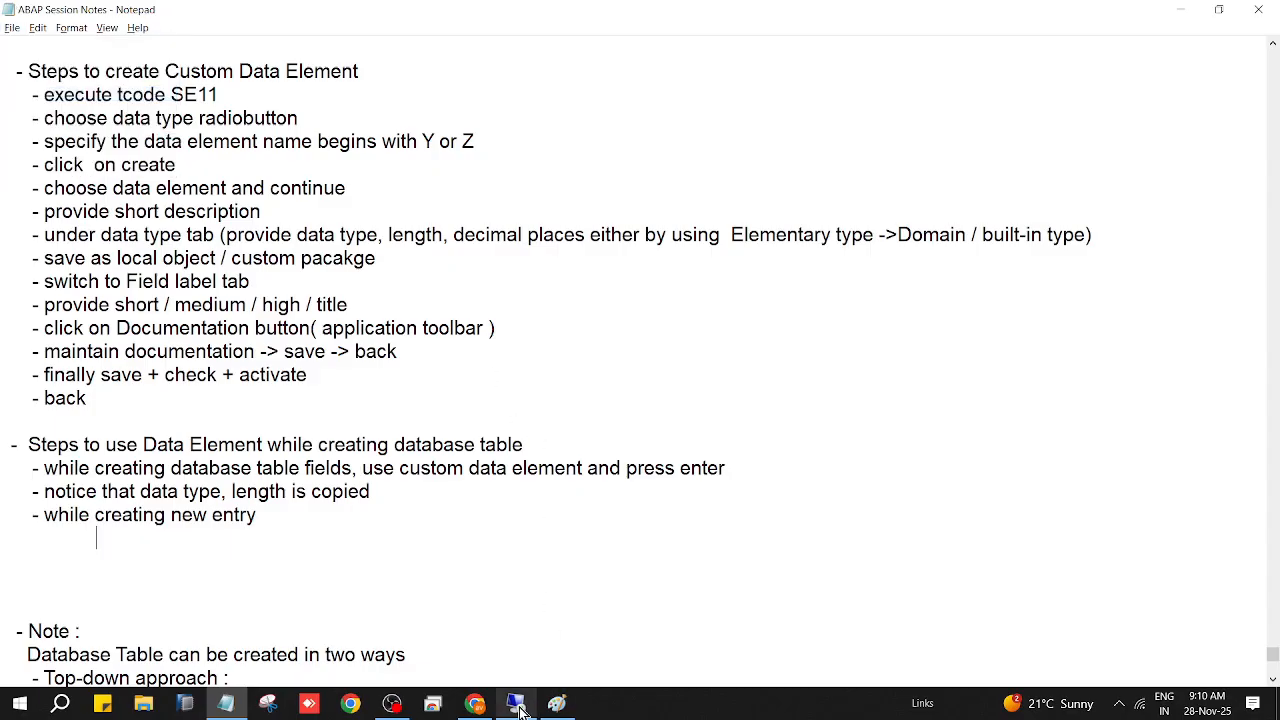
Step: Bring the OBS recording window to the front
{"action": "mouse_move", "coordinate": [520, 708]}
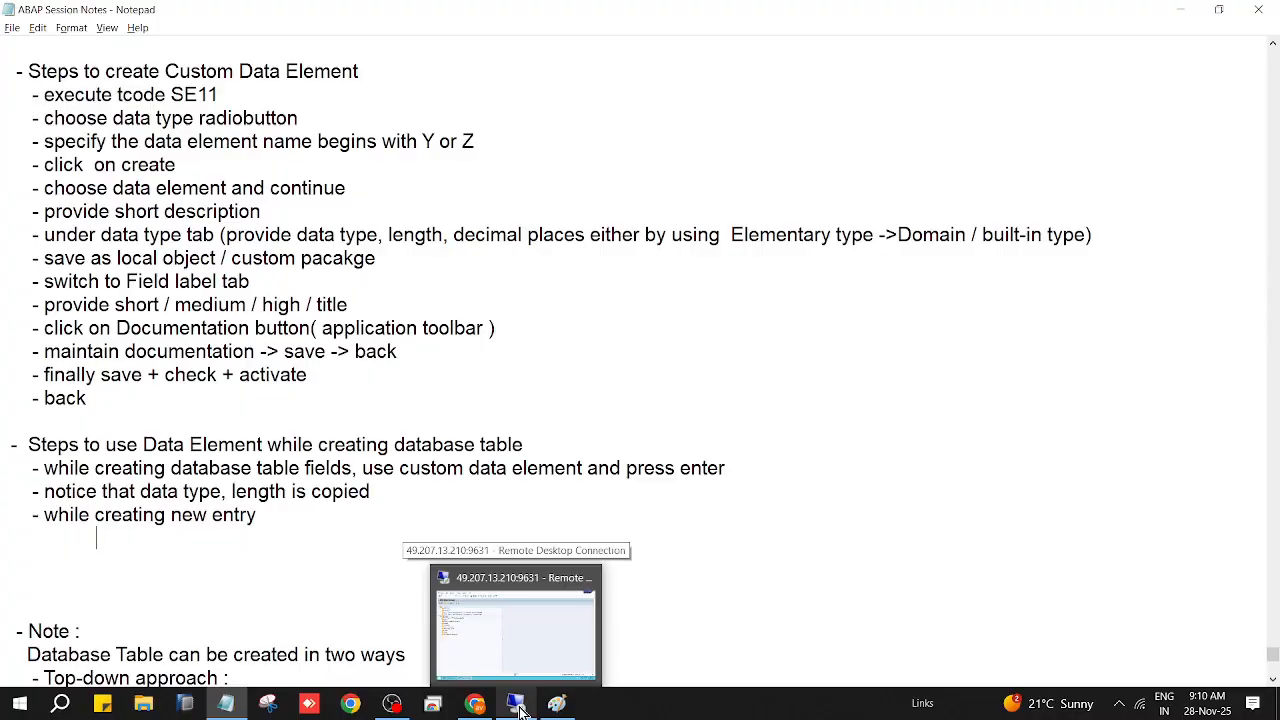
{"action": "mouse_move", "coordinate": [392, 704]}
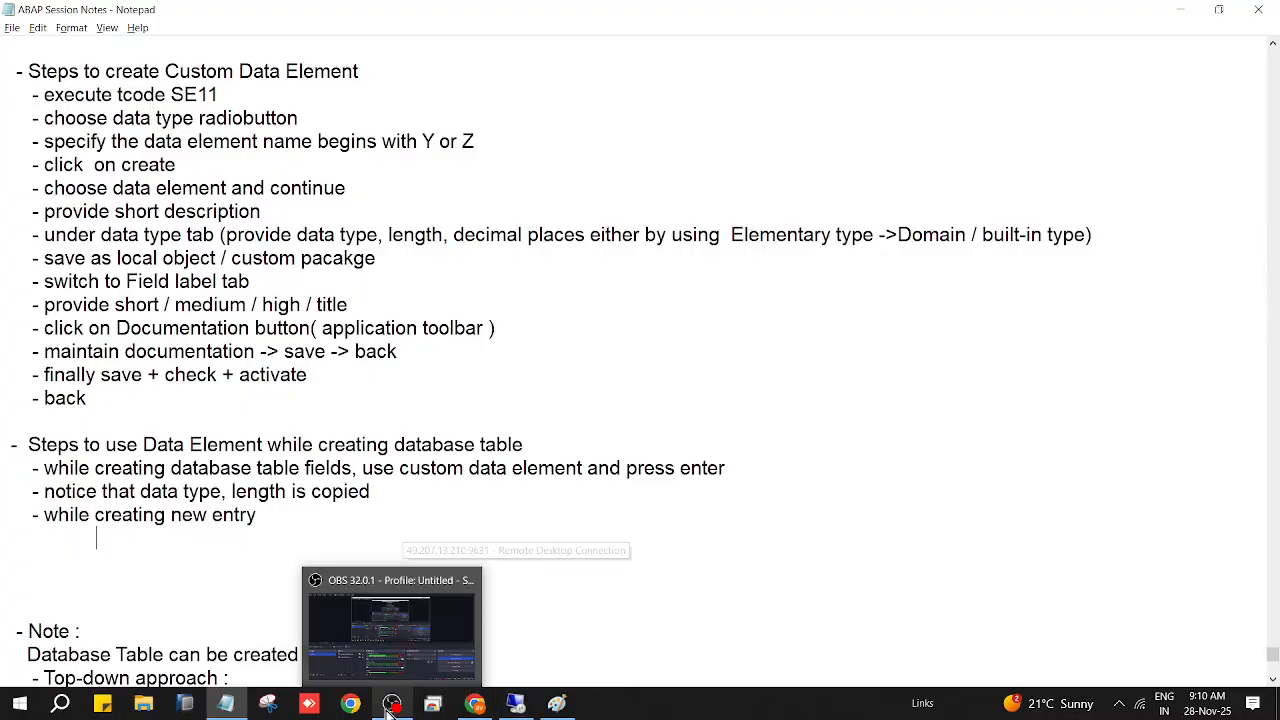
{"action": "left_click", "coordinate": [445, 590]}
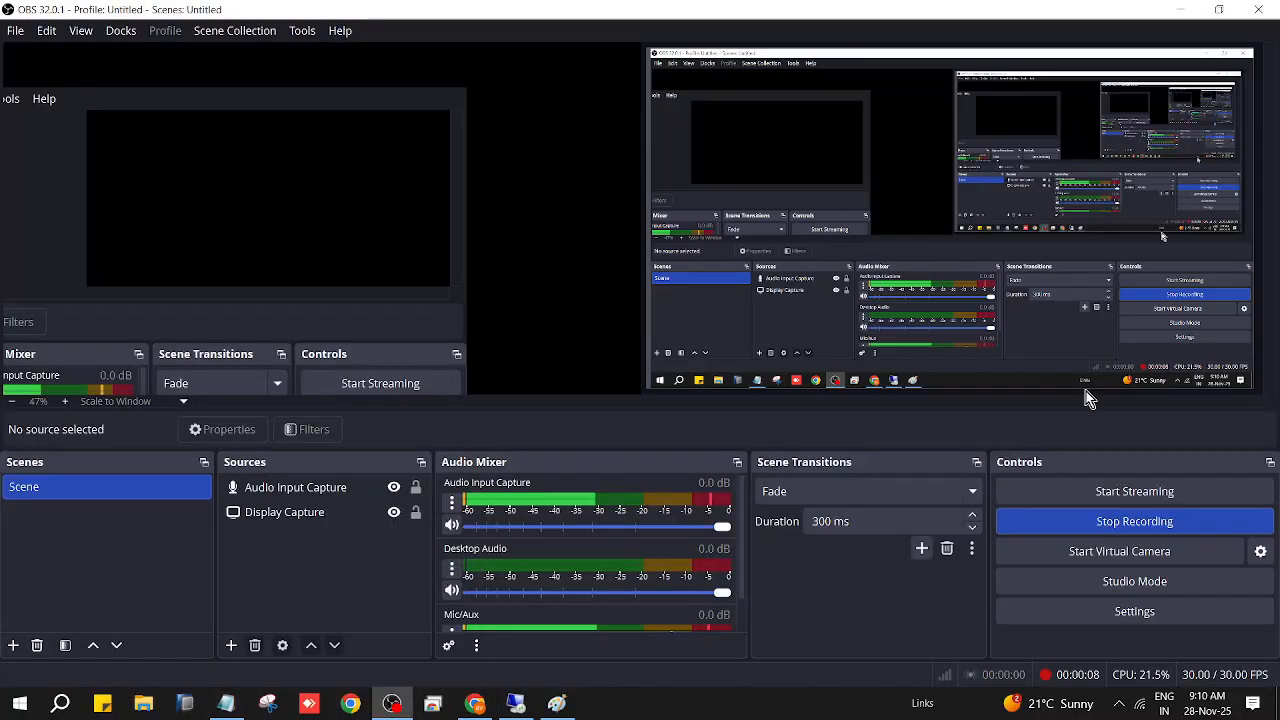